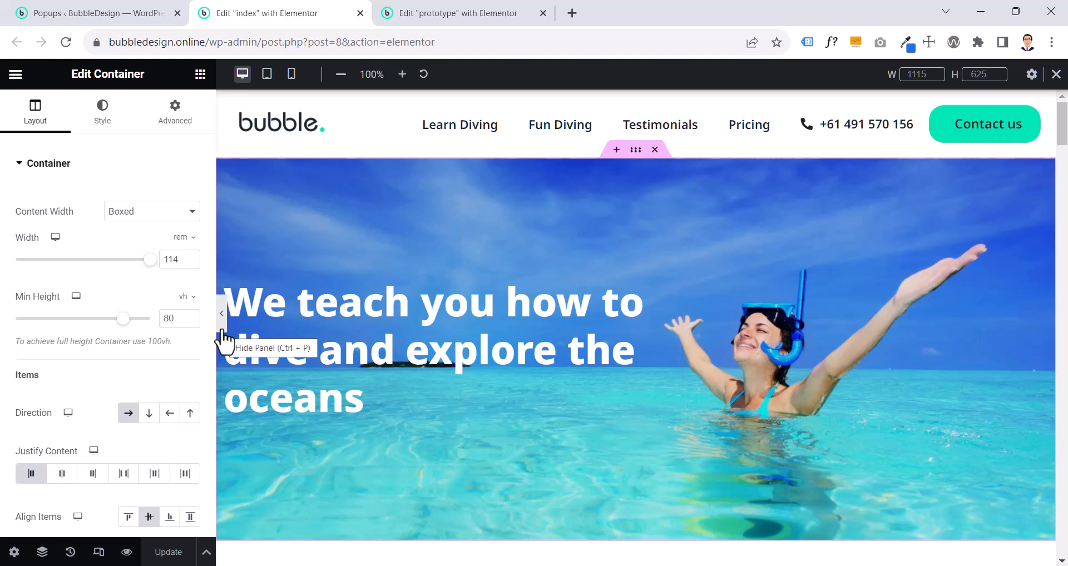
- Set the hero container's Align Items to Start and preview the page at full width
left_click(222, 330)
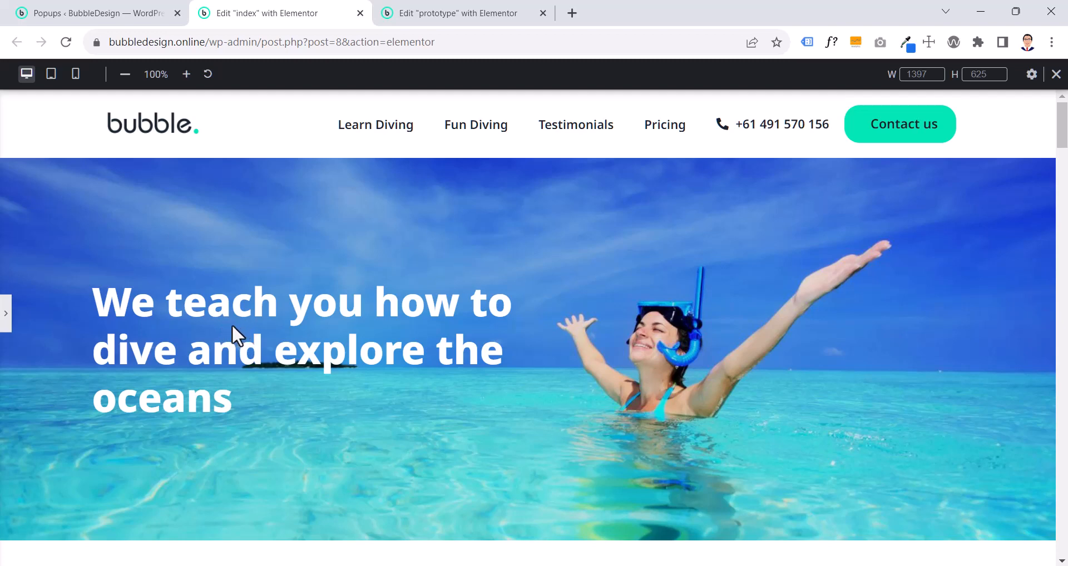
left_click(7, 324)
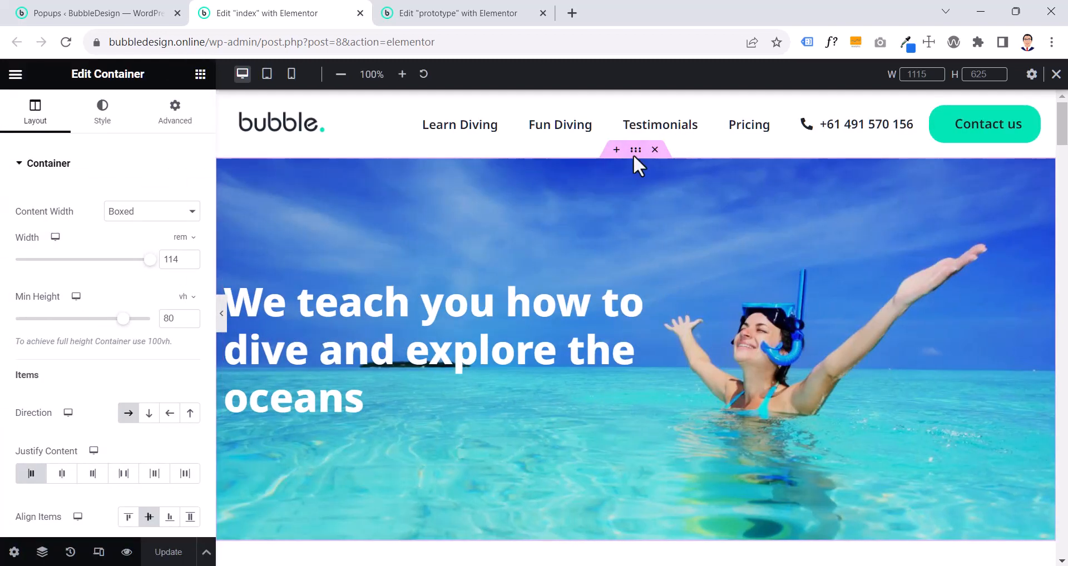
scroll(123, 473, "down", 2)
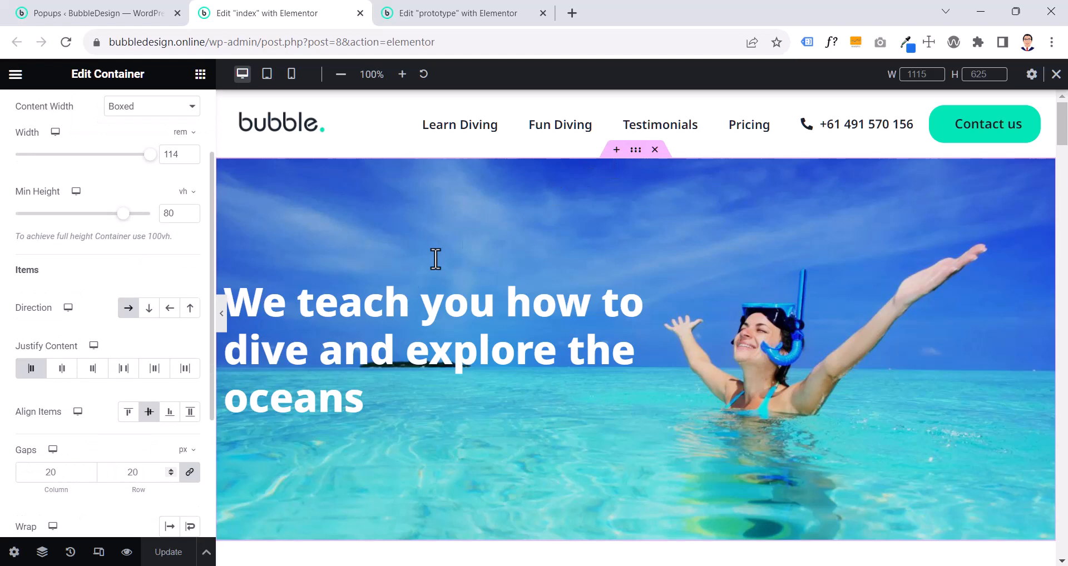
left_click(128, 413)
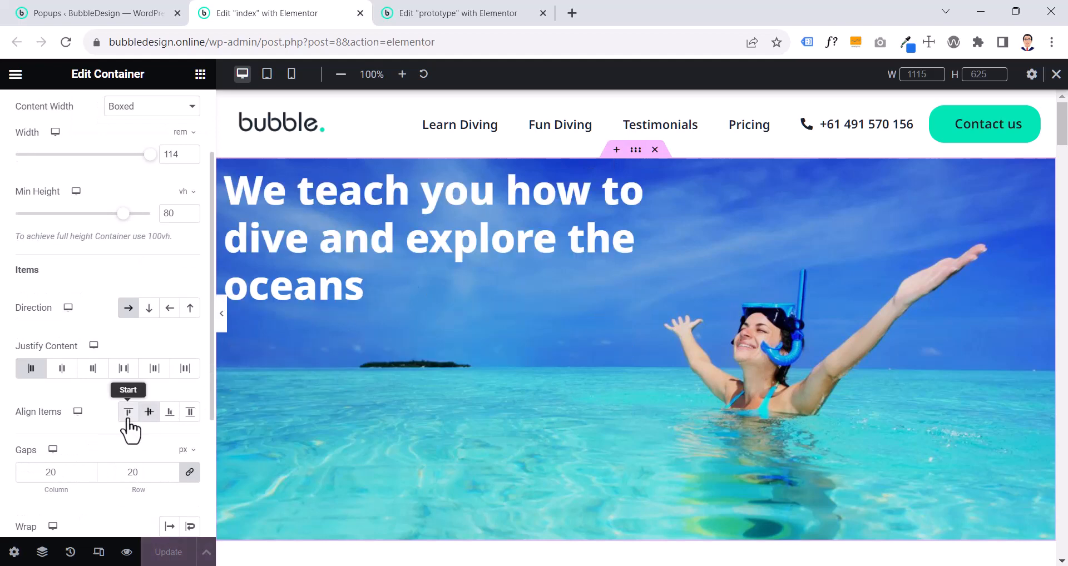
left_click(222, 313)
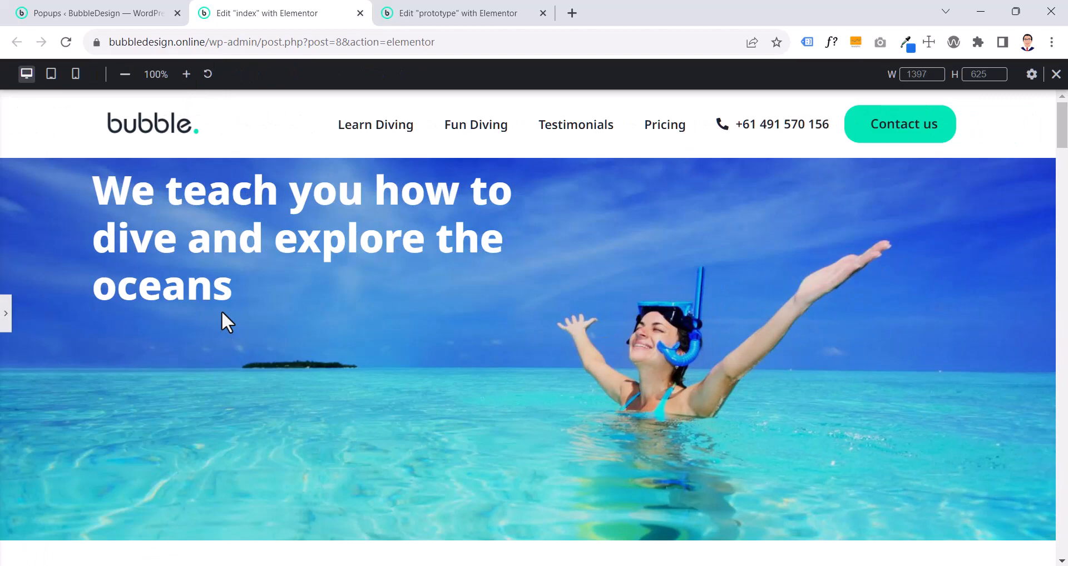
left_click(5, 323)
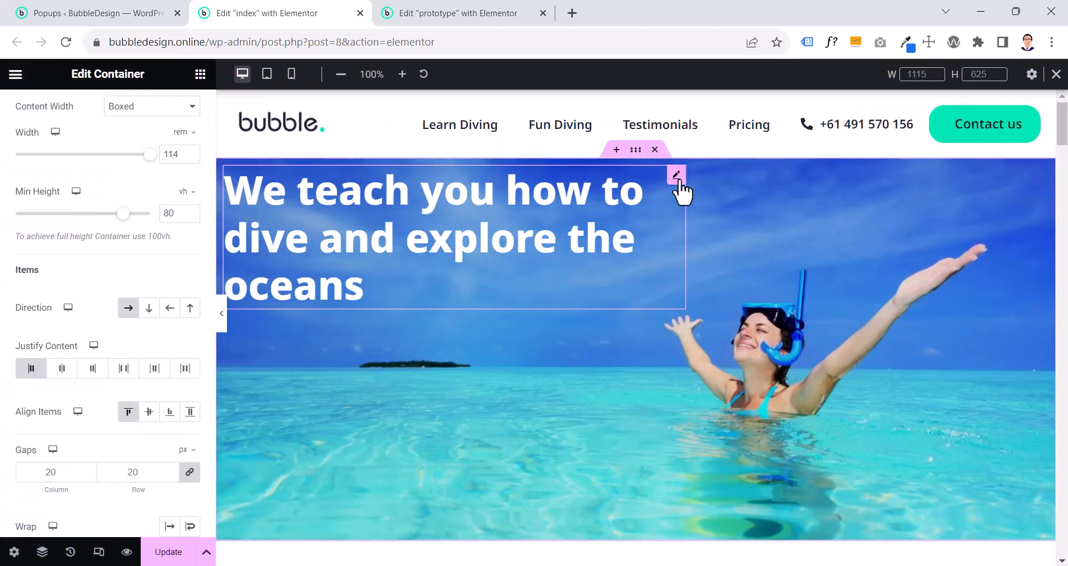
- Unlink the hero heading's margins, set its top margin to 5.6 rem, and preview the page at full width
left_click(677, 177)
left_click(189, 133)
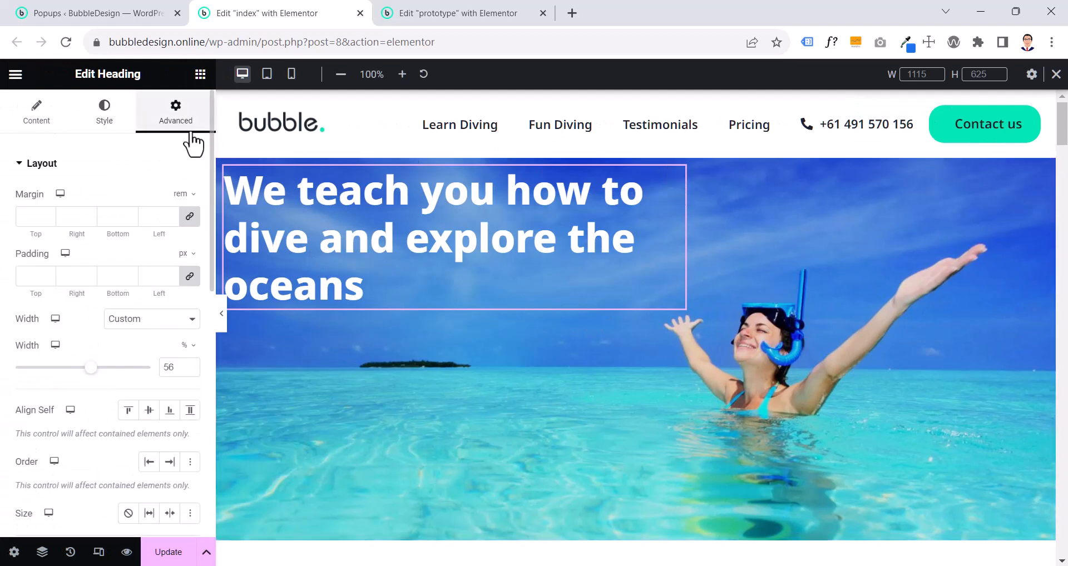
left_click(190, 218)
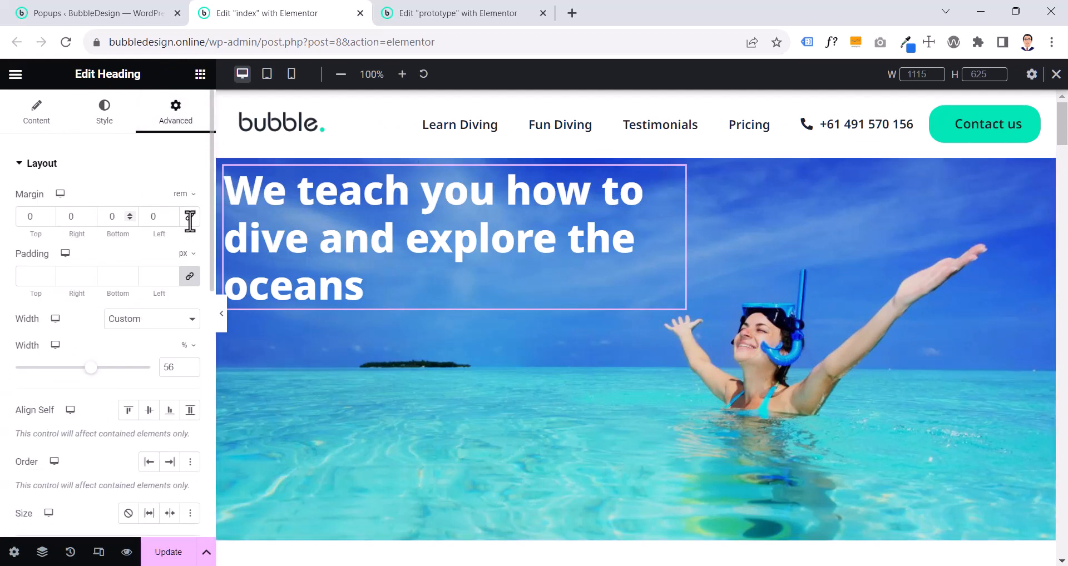
left_click(48, 215)
left_click(48, 215)
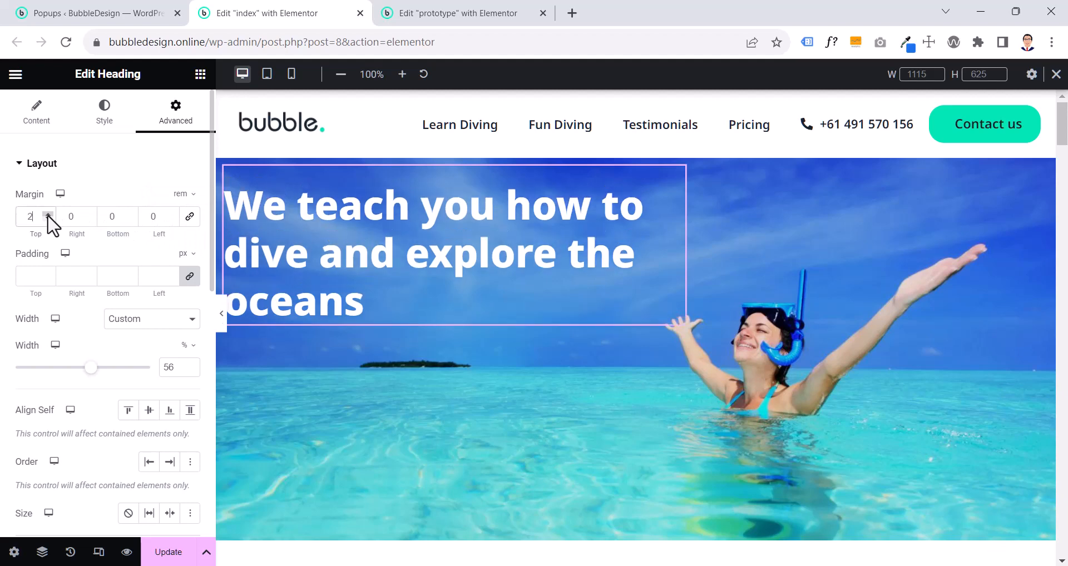
left_click(48, 216)
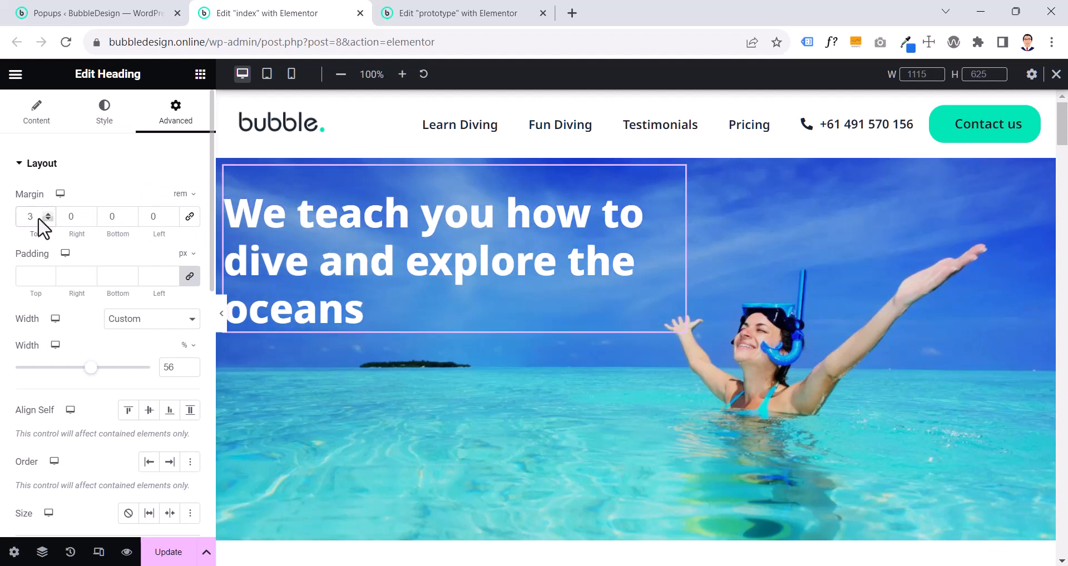
double_click(32, 216)
type("5.6")
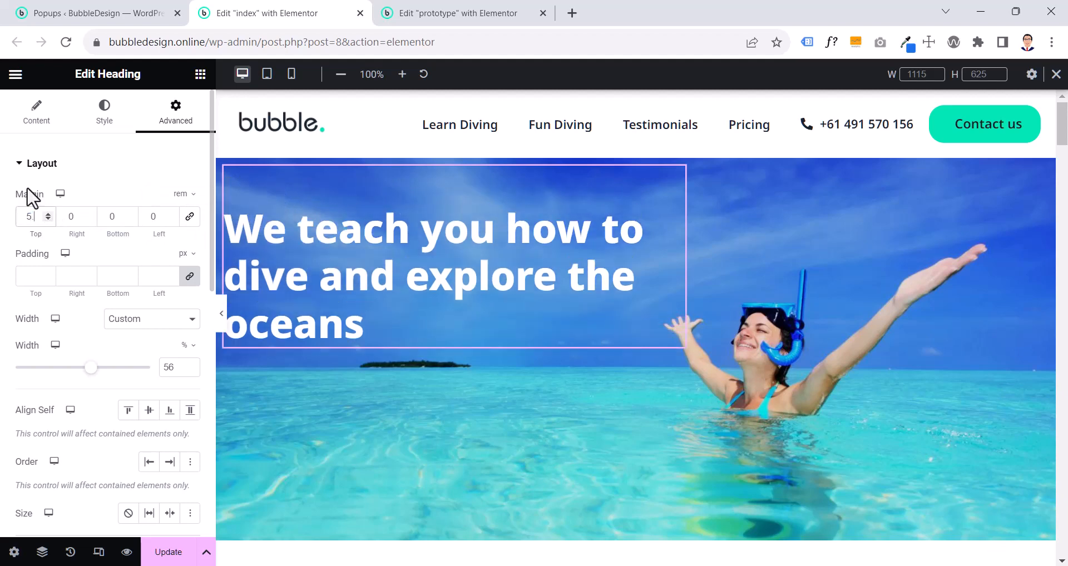
left_click(221, 315)
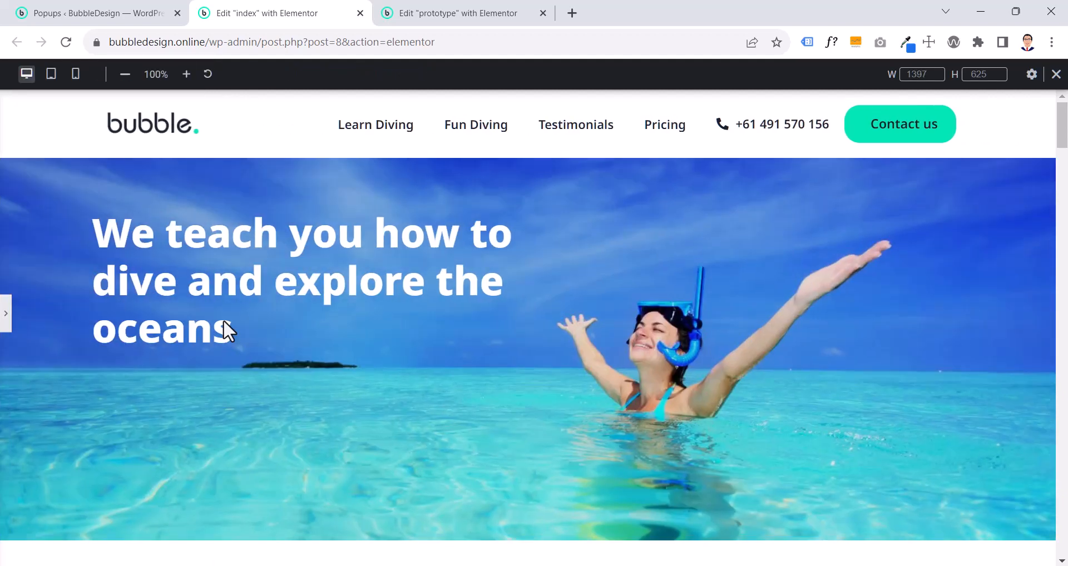
scroll(313, 336, "down", 1)
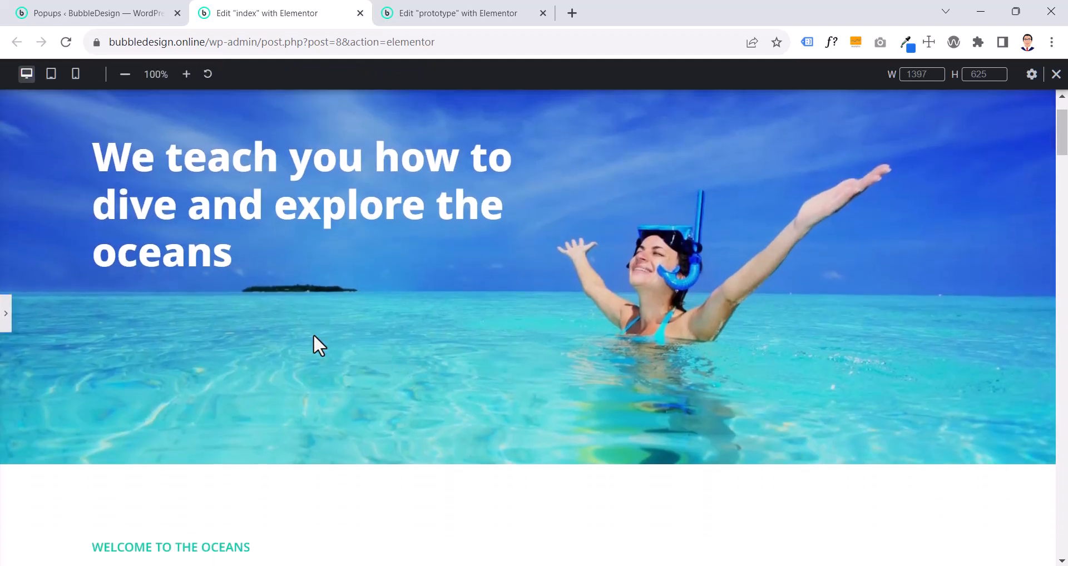
scroll(312, 334, "down", 2)
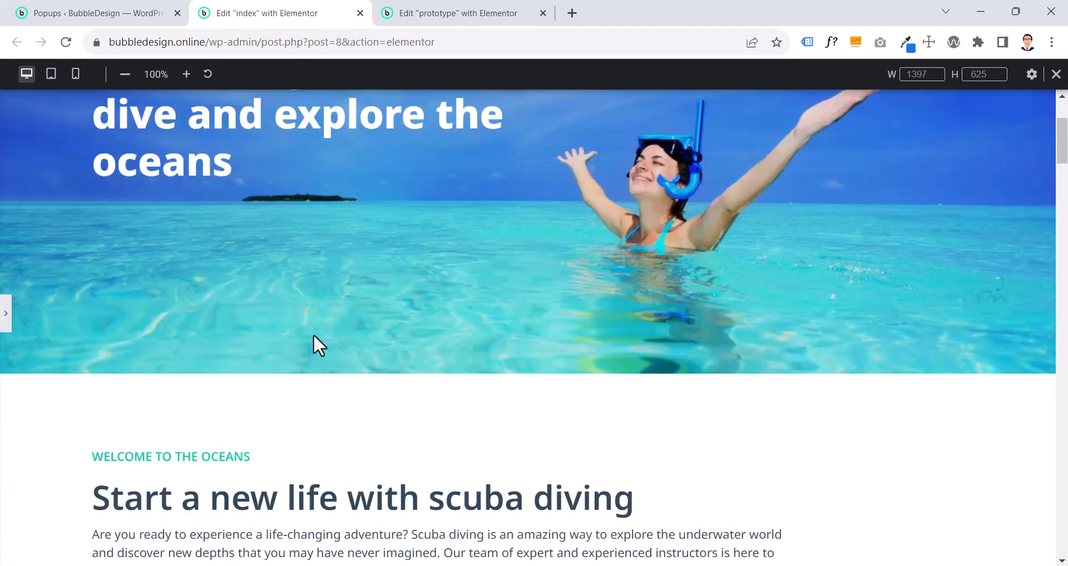
scroll(313, 334, "up", 3)
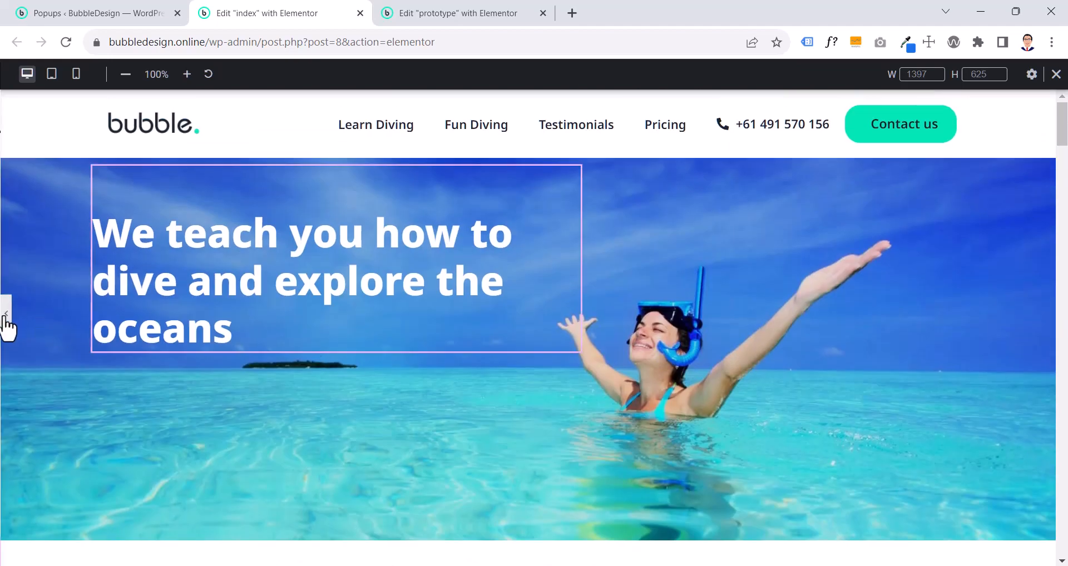
left_click(5, 315)
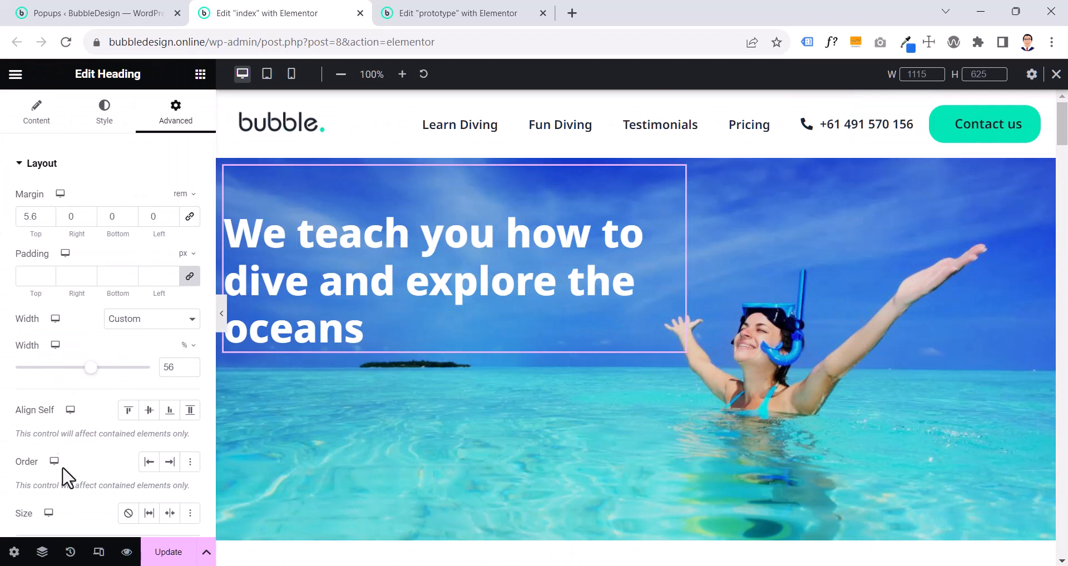
- Switch the index page's responsive preview to Mobile Portrait
left_click(99, 552)
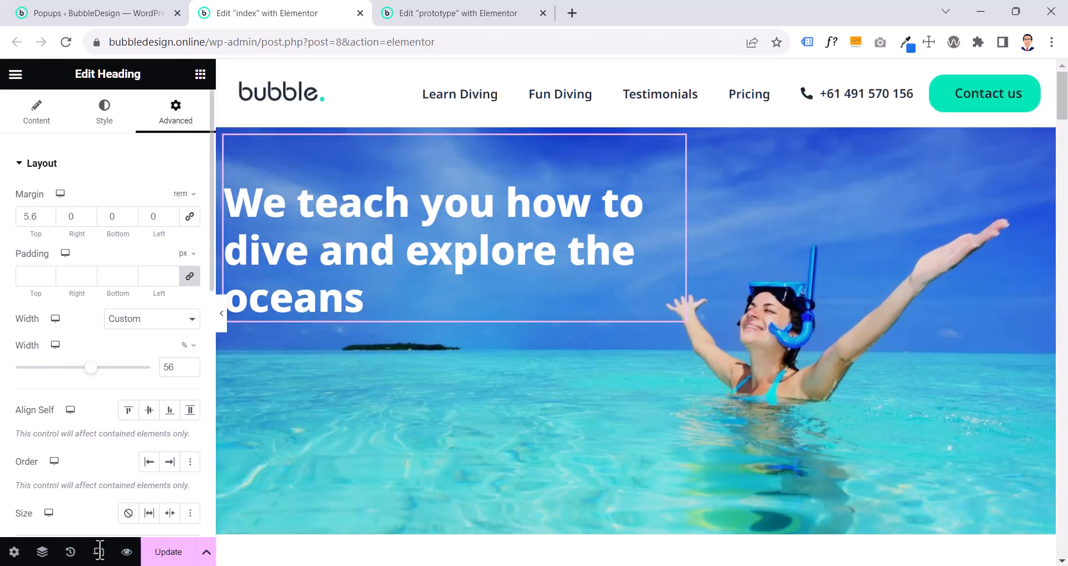
left_click(98, 552)
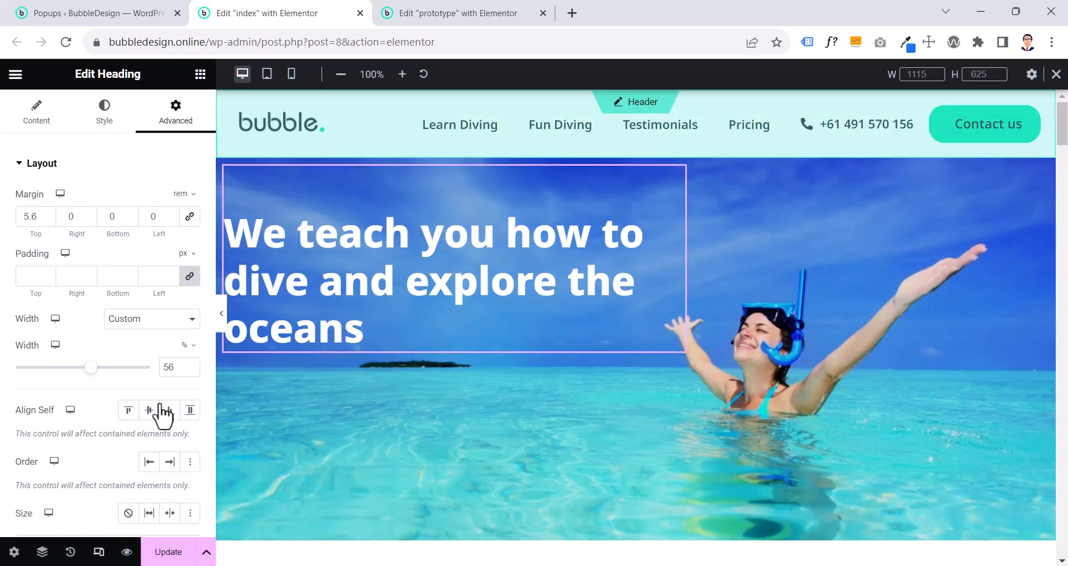
left_click(291, 74)
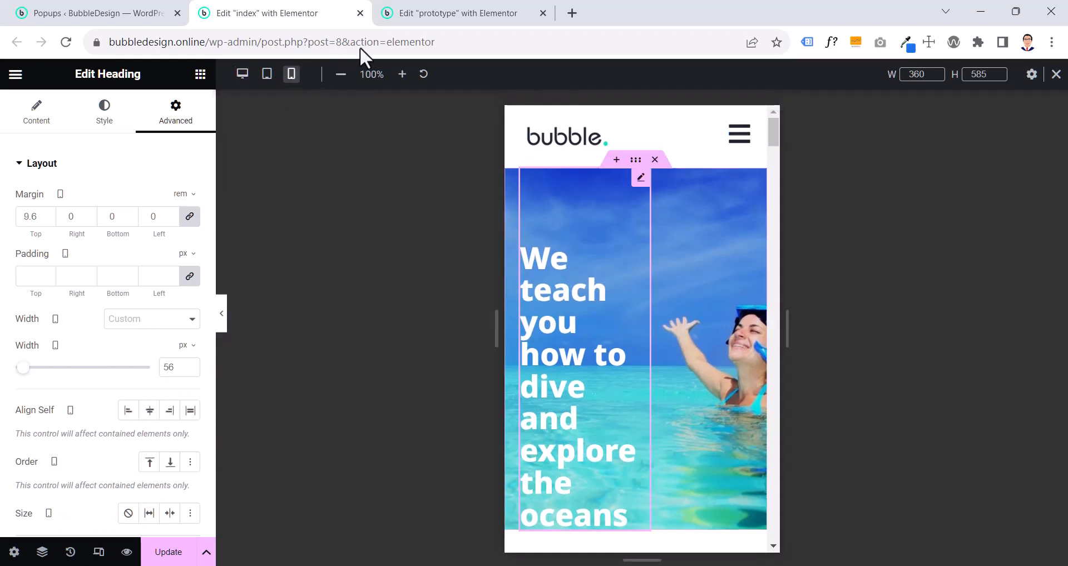
- Compare the index page's mobile hero and content sections with those of the prototype page
left_click(436, 17)
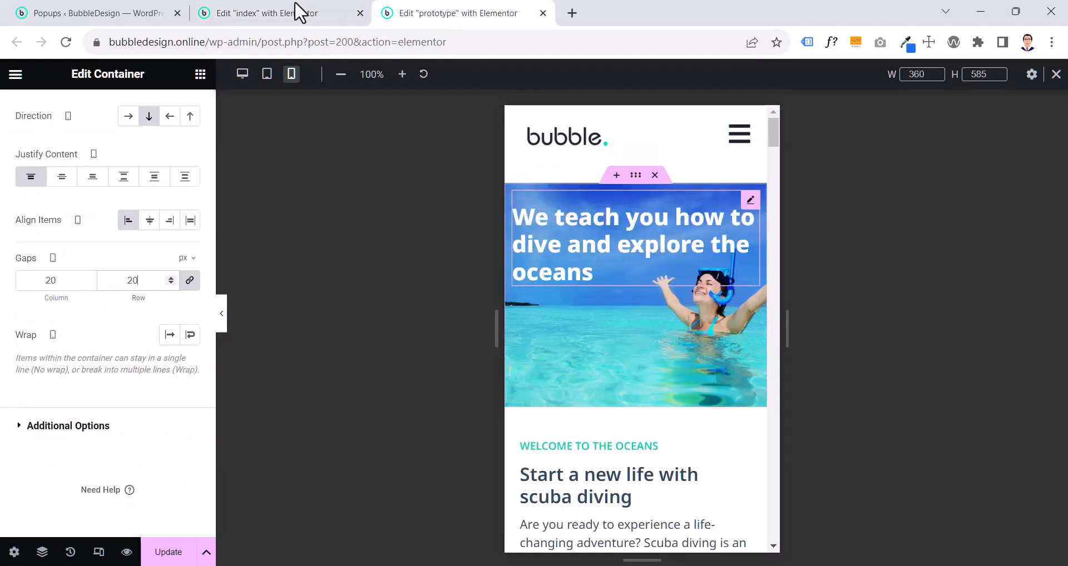
left_click(281, 12)
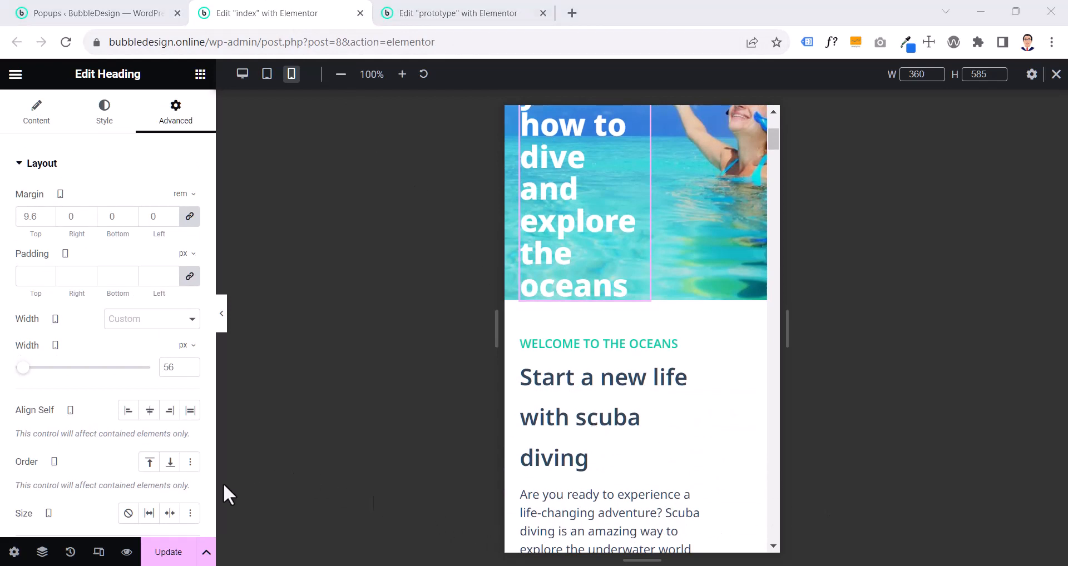
scroll(529, 513, "down", 6)
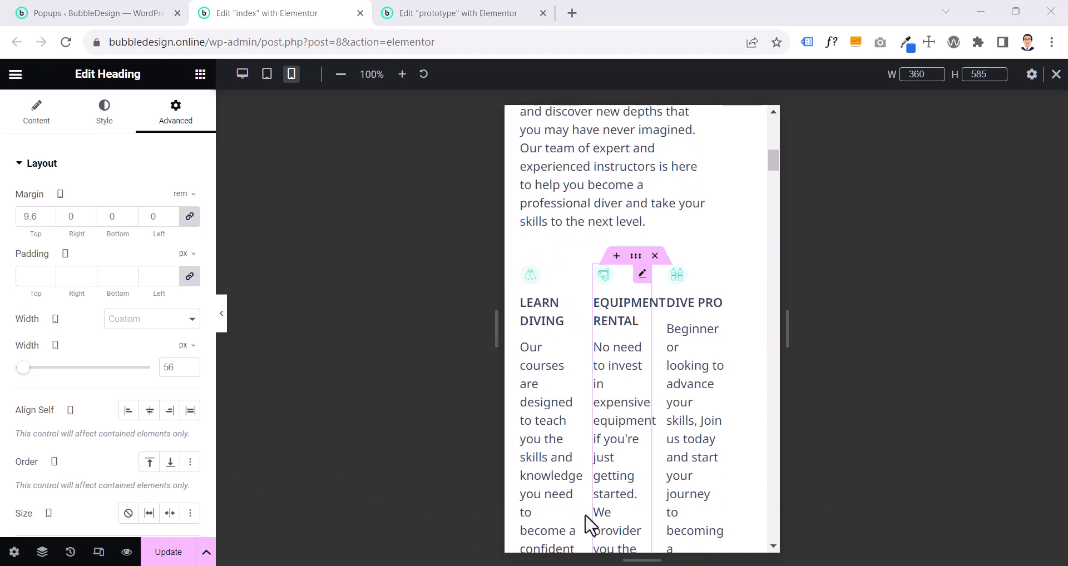
scroll(643, 389, "down", 10)
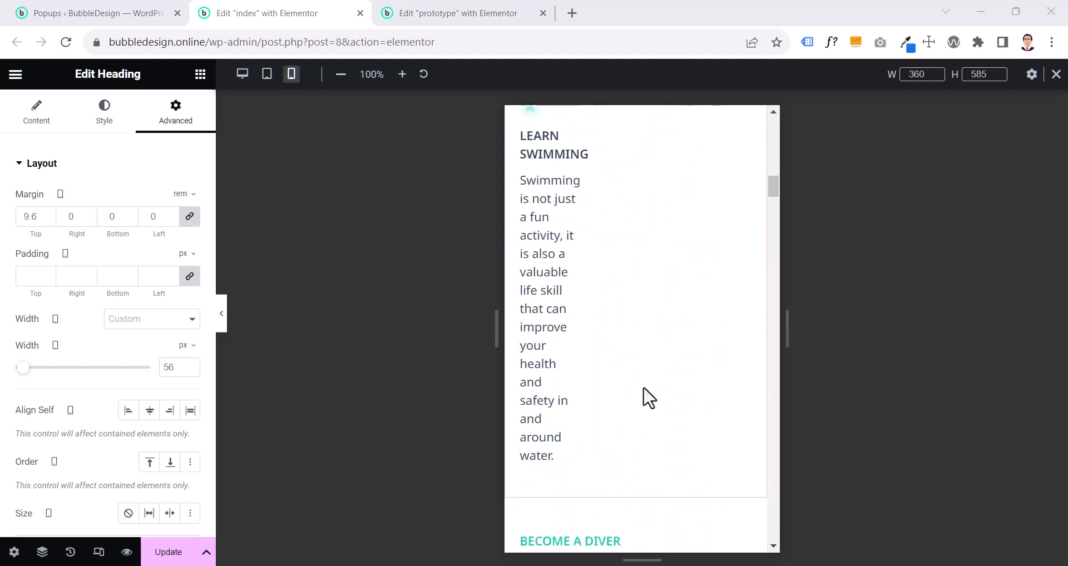
left_click_drag(772, 240, 773, 122)
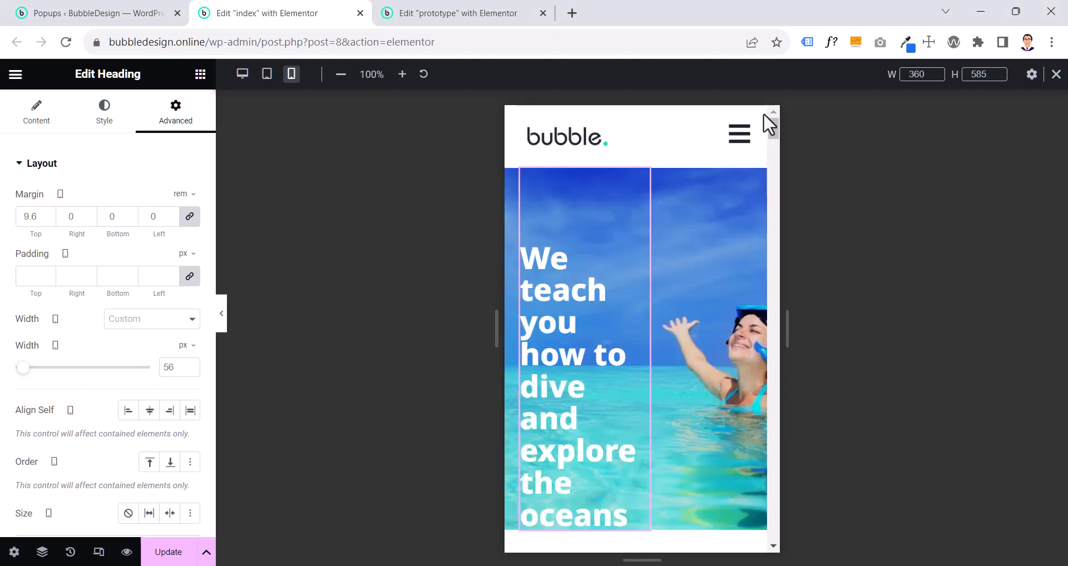
left_click(404, 10)
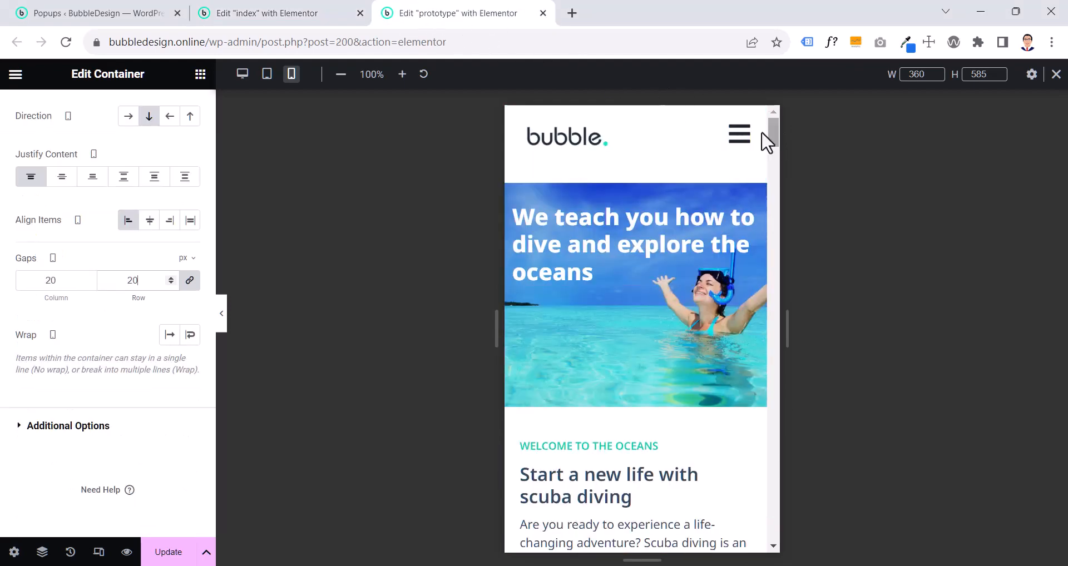
mouse_move(769, 138)
left_mouse_down()
mouse_move(758, 474)
mouse_move(757, 142)
left_mouse_up()
left_click(324, 13)
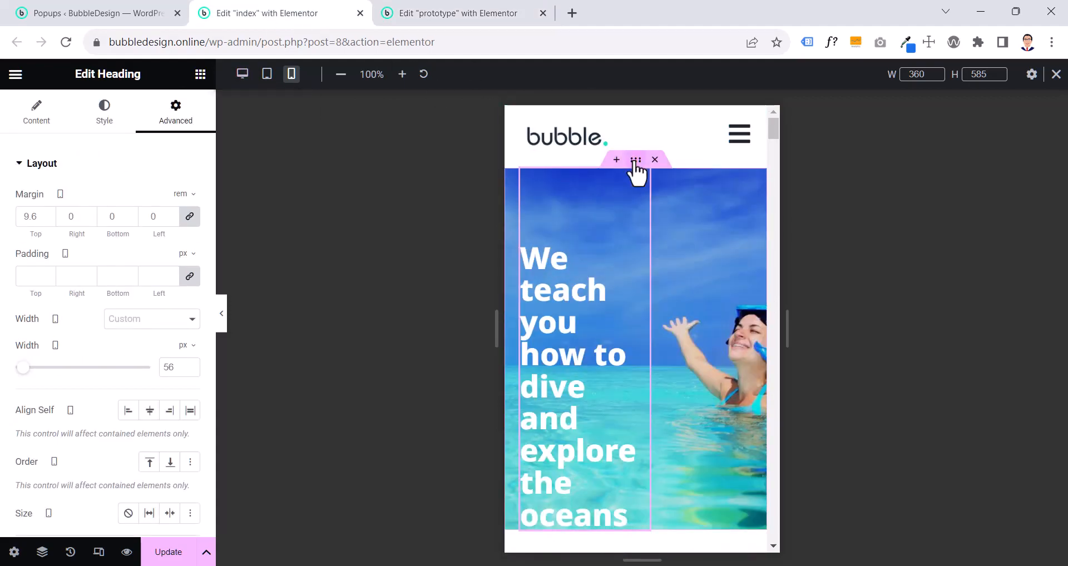
- Examine the hero container's mobile layout settings on the index and prototype pages, and open the prototype's hero heading style settings
left_click(635, 161)
left_click(452, 12)
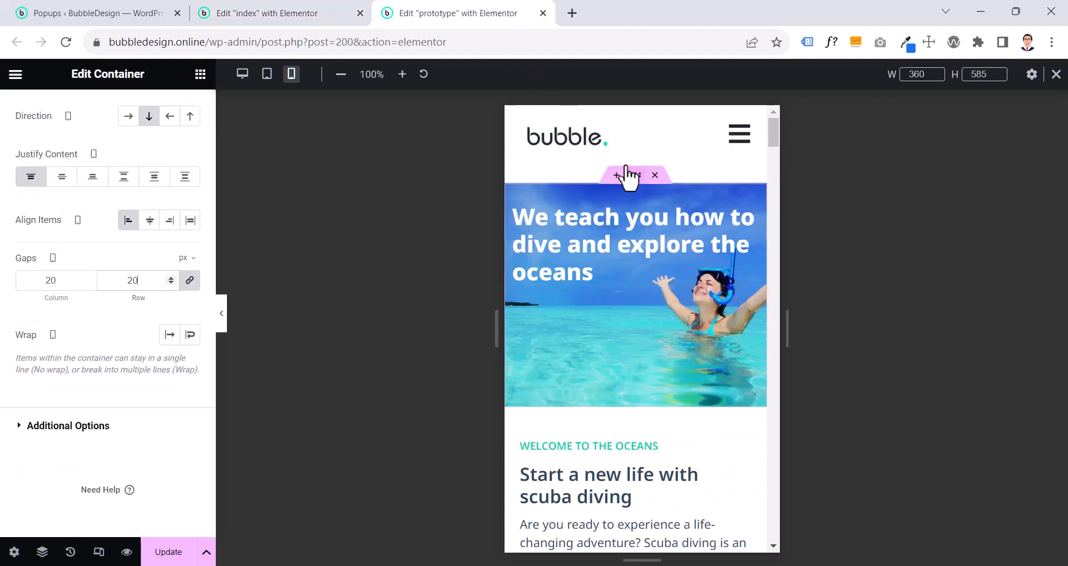
left_click(627, 174)
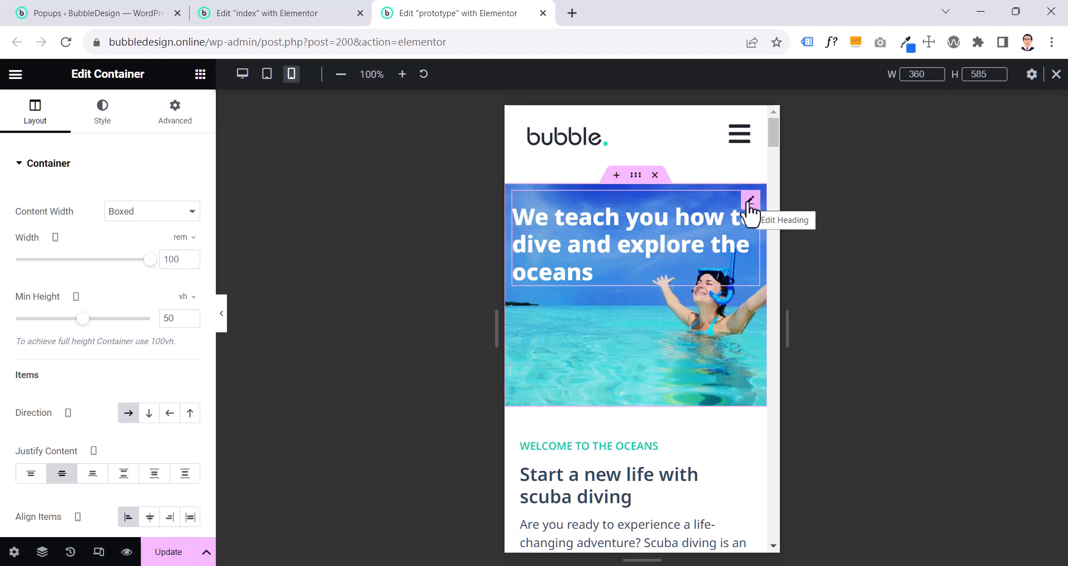
left_click(727, 215)
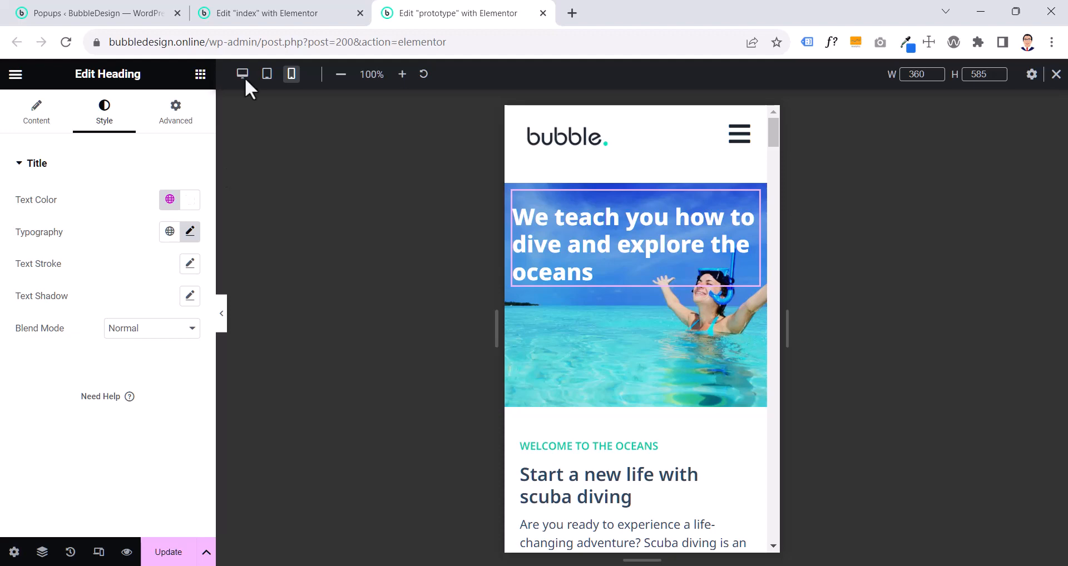
- Review the mobile hero heading and welcome section on the index page
left_click(328, 12)
scroll(622, 361, "up", 2)
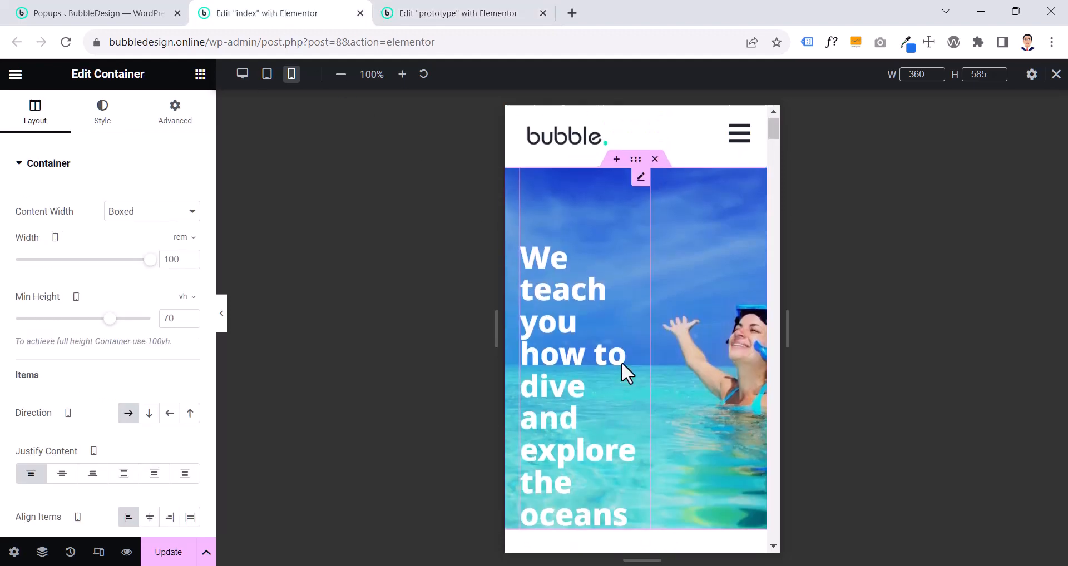
scroll(622, 362, "down", 3)
scroll(622, 361, "up", 3)
scroll(622, 362, "down", 4)
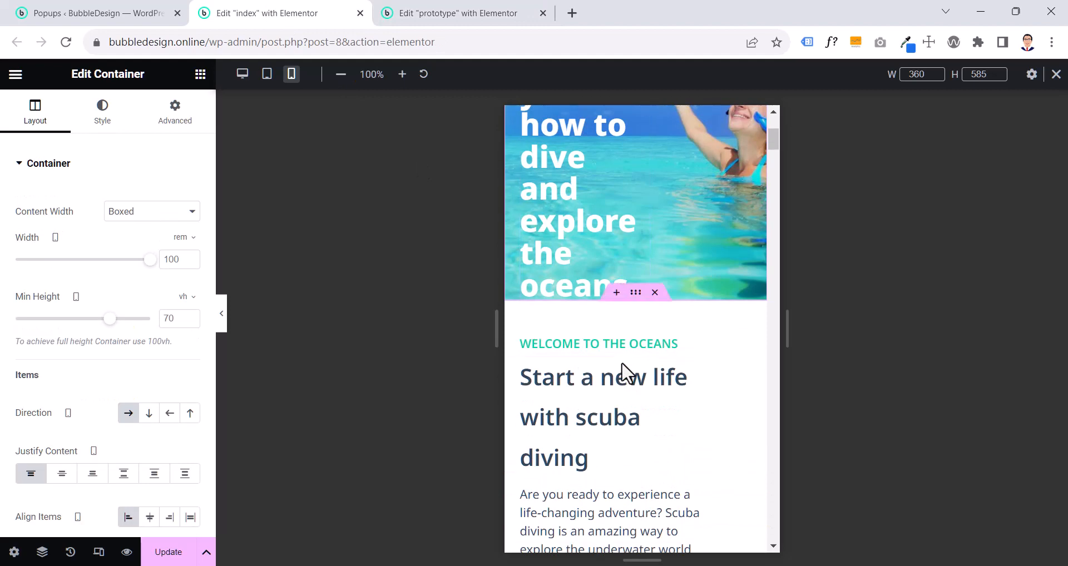
scroll(622, 361, "up", 4)
scroll(622, 362, "down", 4)
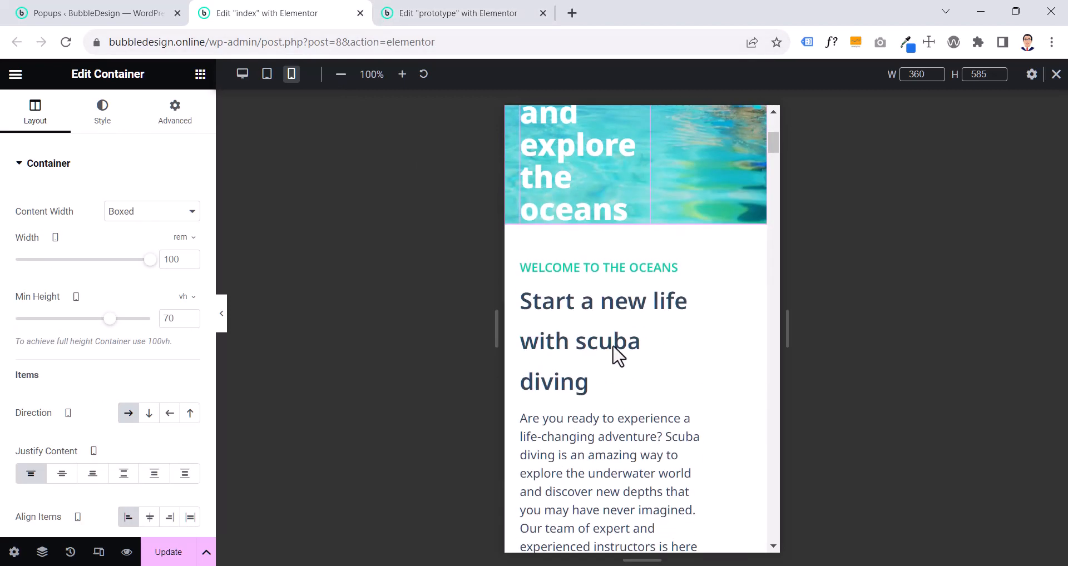
- Open the typography settings of the prototype page's hero heading and examine its mobile size and line height
left_click(449, 20)
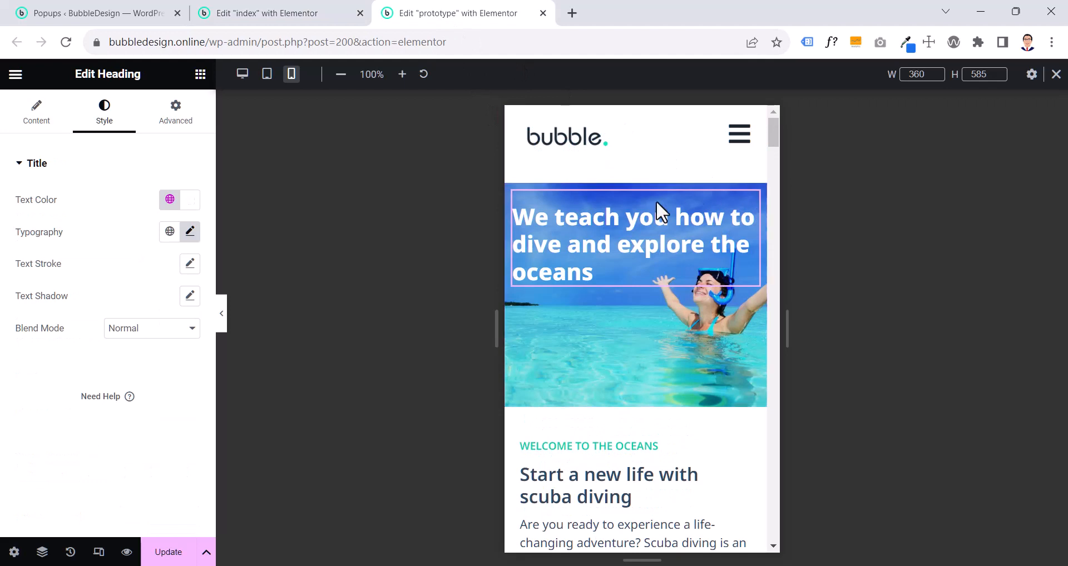
left_click(190, 233)
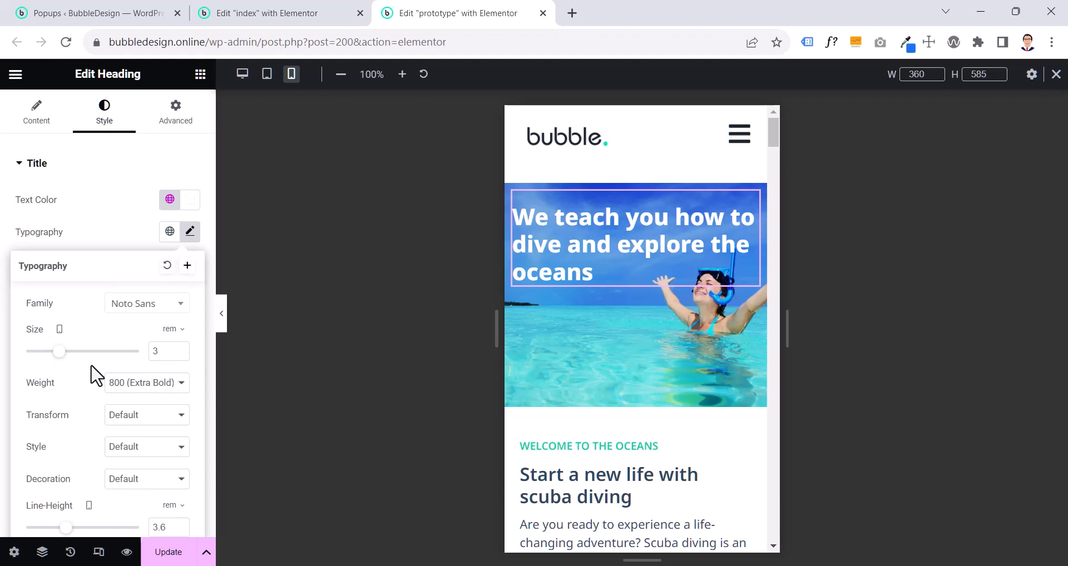
scroll(95, 376, "down", 2)
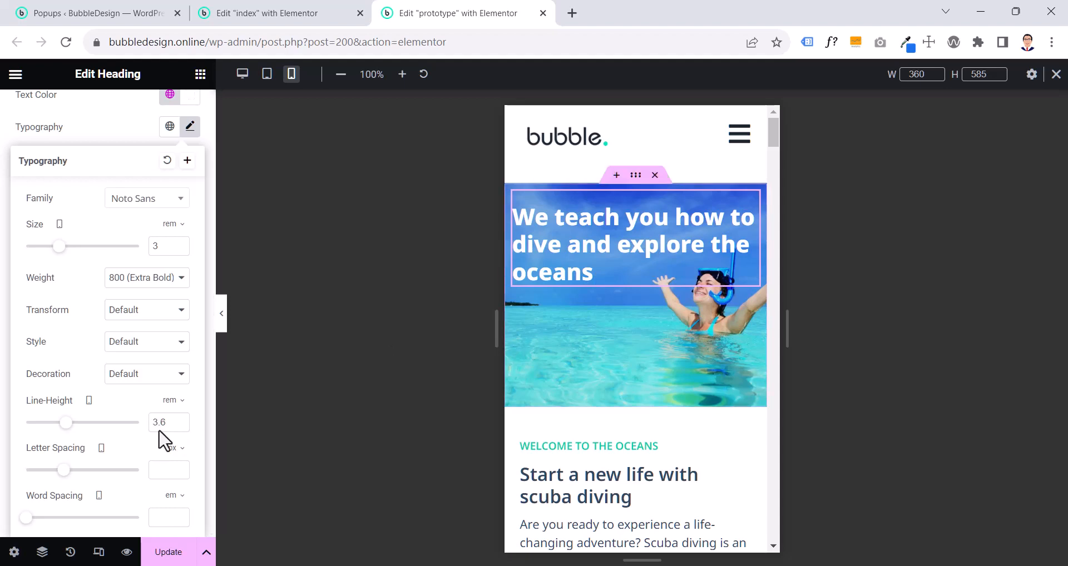
- Check the prototype hero heading's mobile layout settings, try Center and End item alignment on its container, and restore Start
scroll(123, 250, "up", 2)
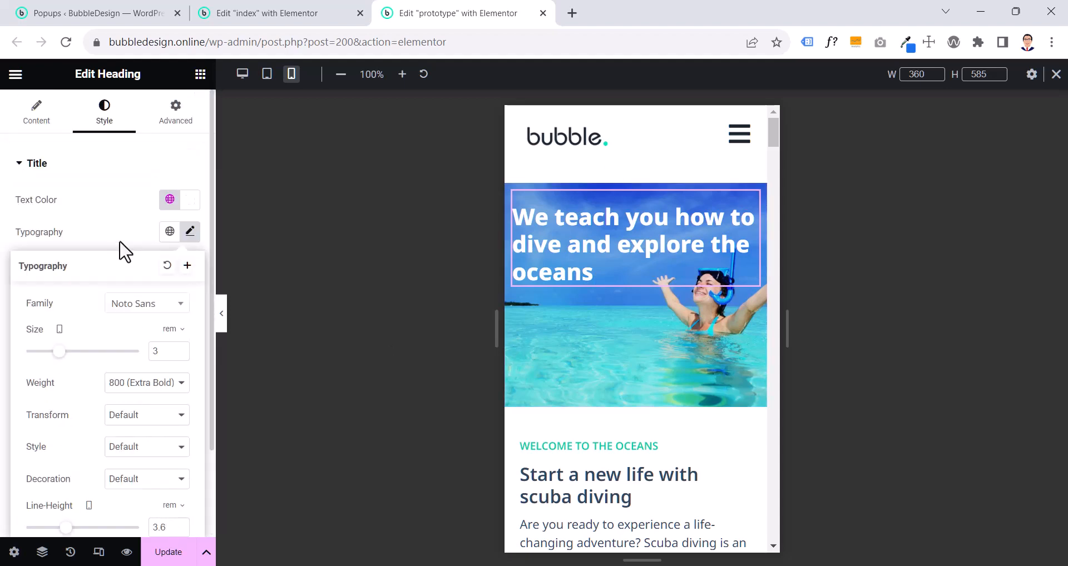
left_click(169, 117)
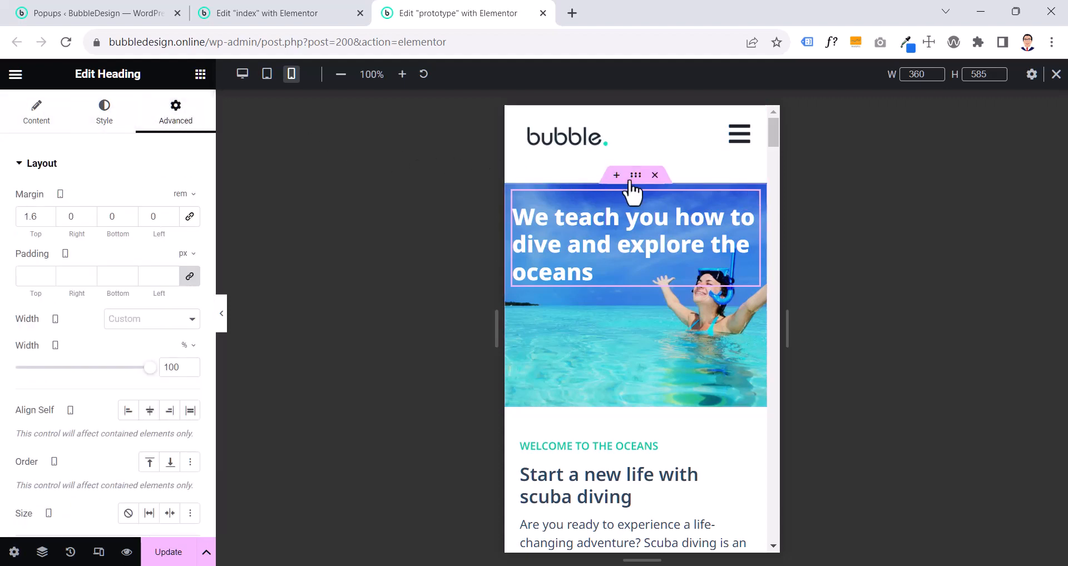
left_click(632, 179)
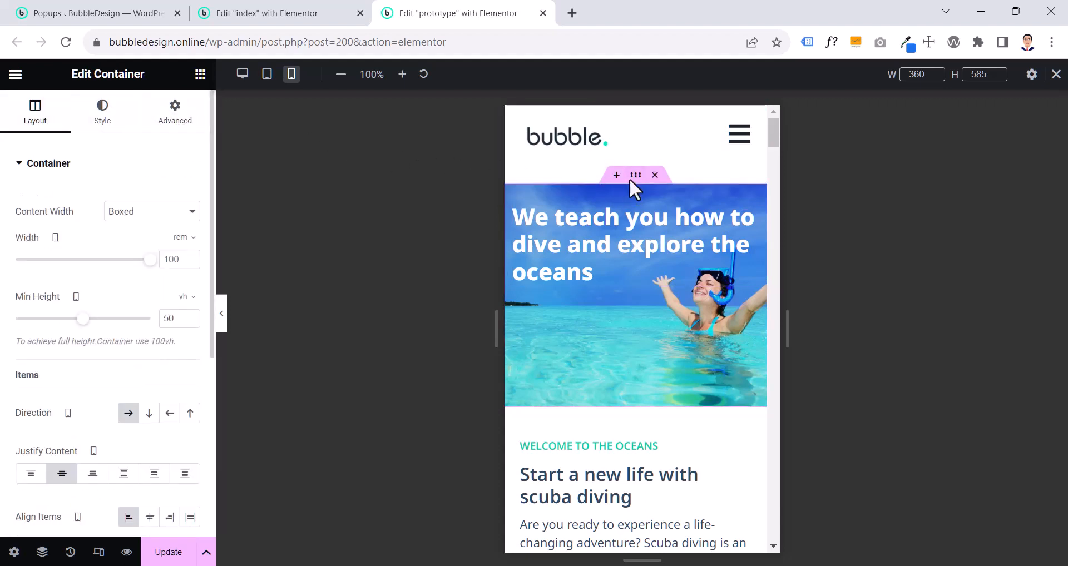
scroll(123, 415, "down", 2)
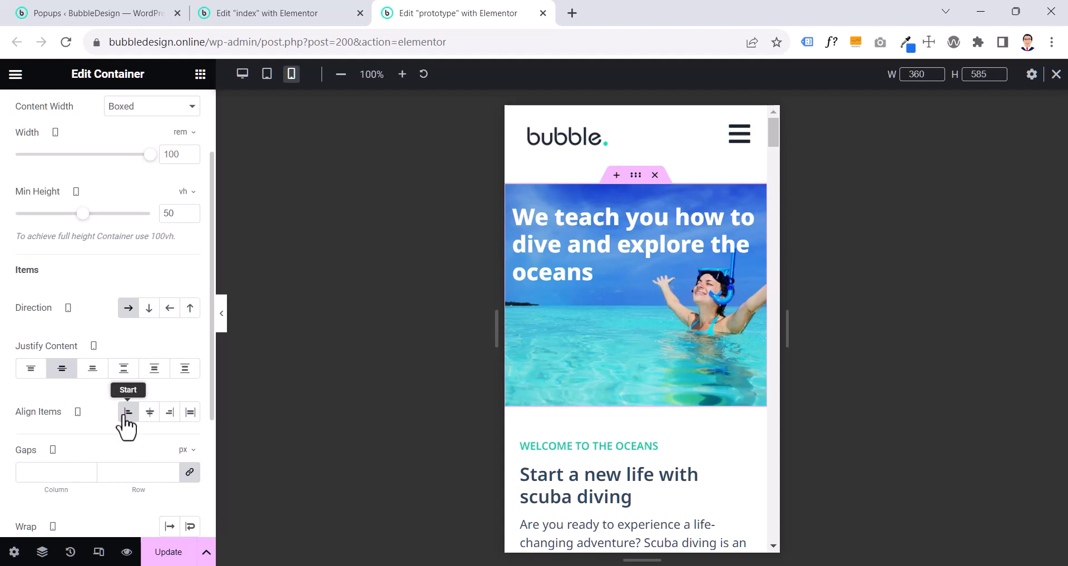
left_click(148, 418)
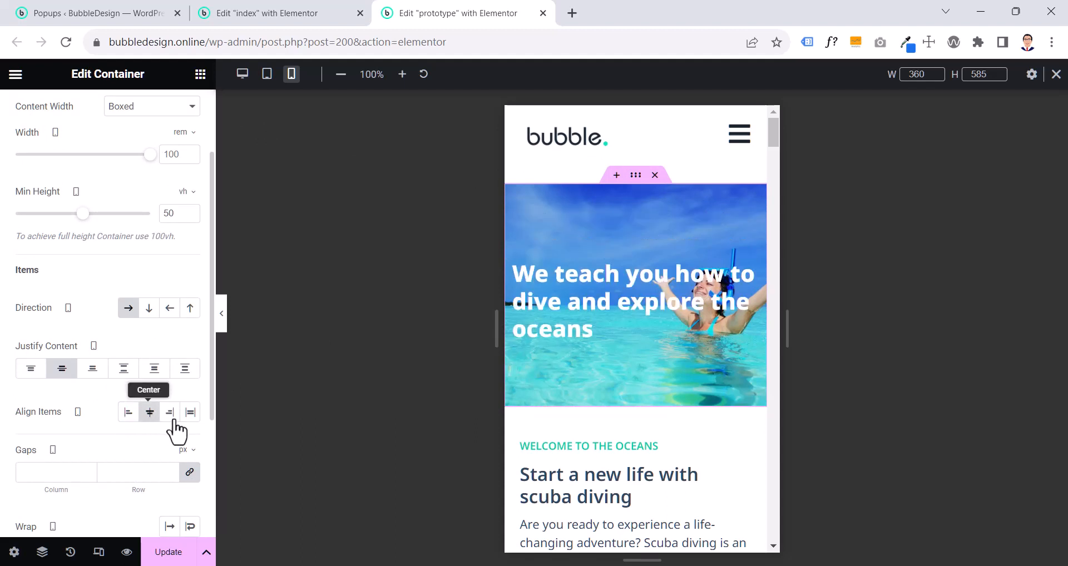
left_click(172, 420)
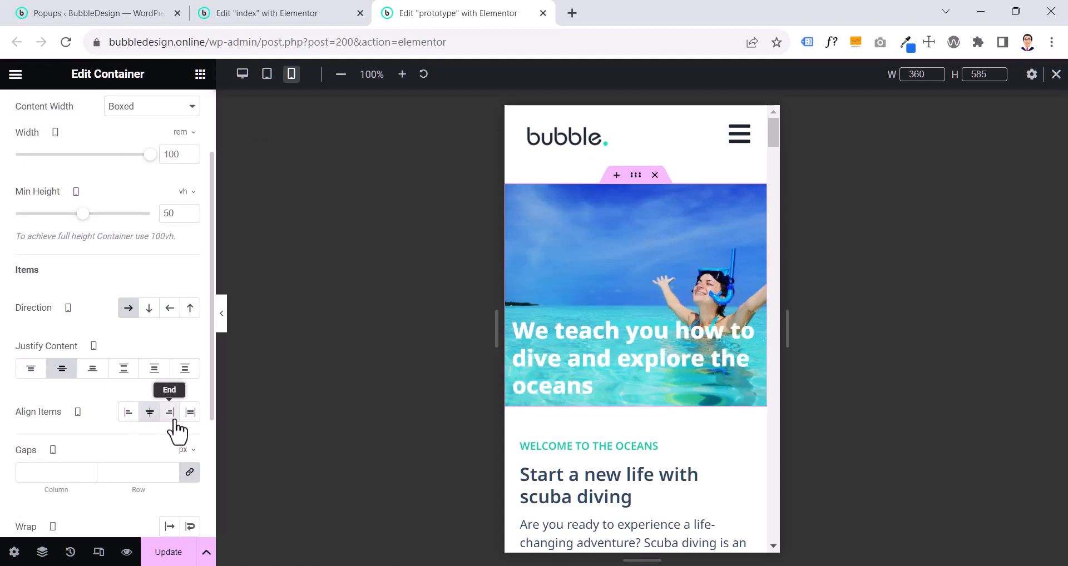
left_click(129, 421)
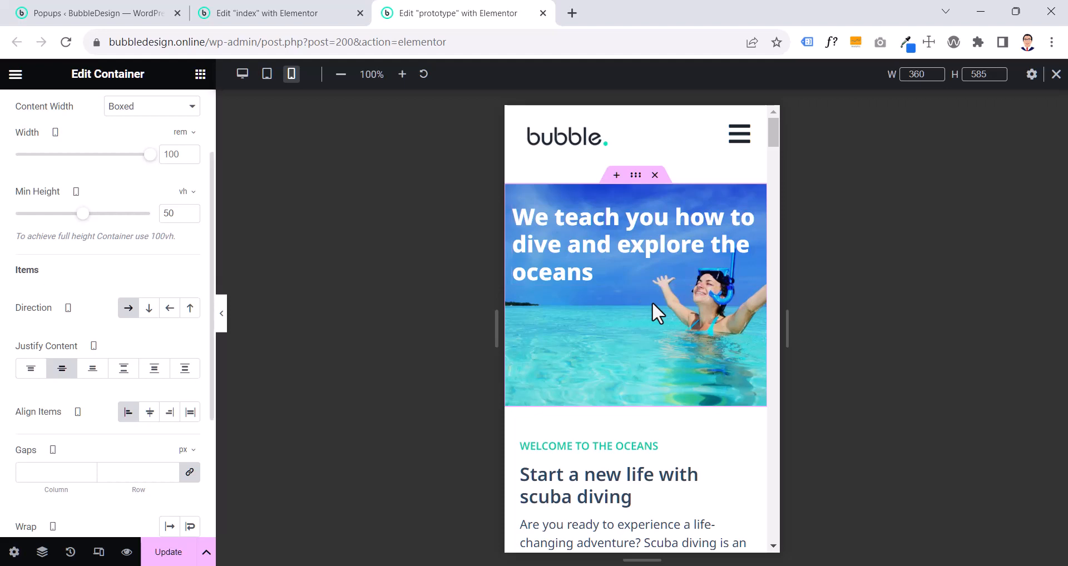
- Review the heading's mobile margin, try a 53 vh minimum height on the prototype's hero container, and restore 50 vh
left_click(751, 200)
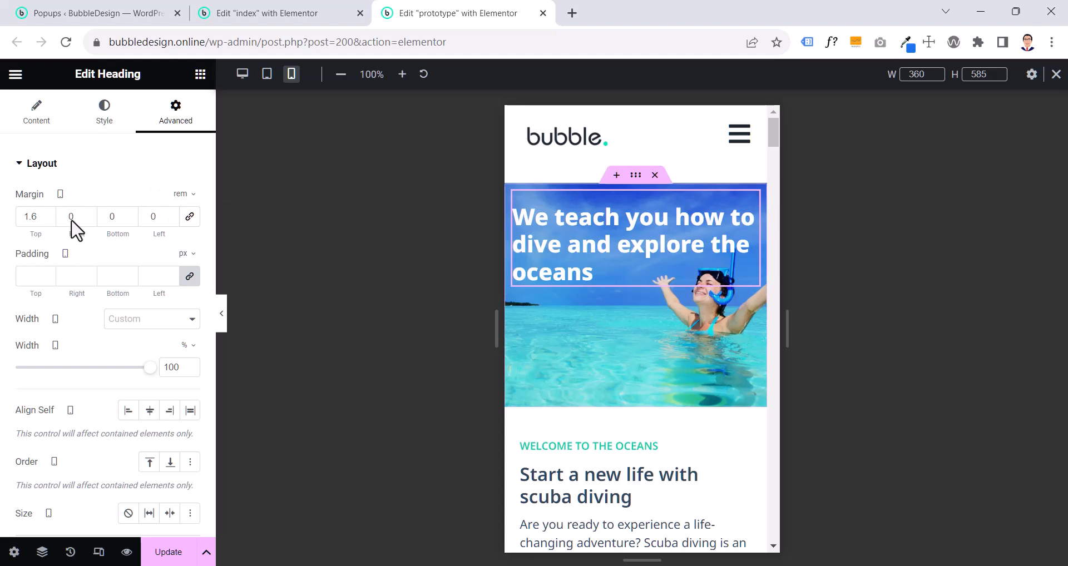
left_click(638, 180)
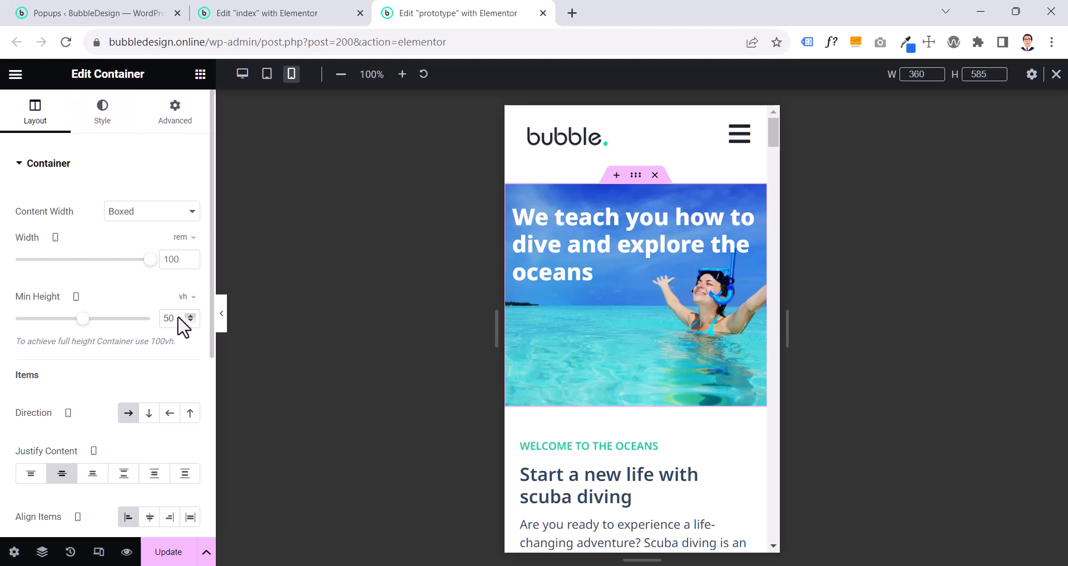
left_click_drag(178, 318, 156, 318)
mouse_move(82, 322)
left_mouse_down()
mouse_move(117, 326)
mouse_move(76, 325)
mouse_move(108, 325)
mouse_move(87, 325)
left_mouse_up()
left_click_drag(169, 321, 157, 332)
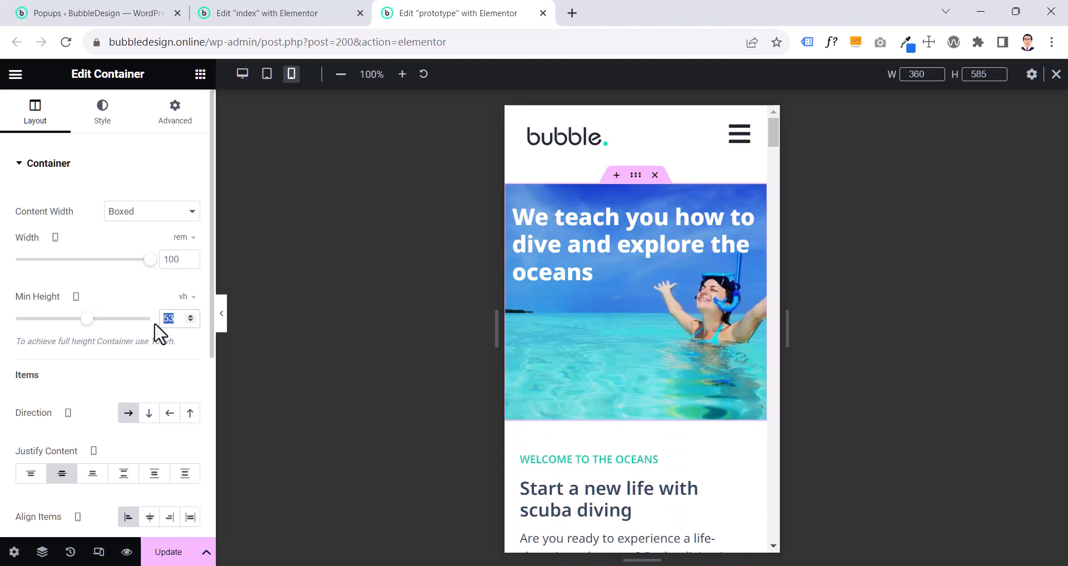
type("50")
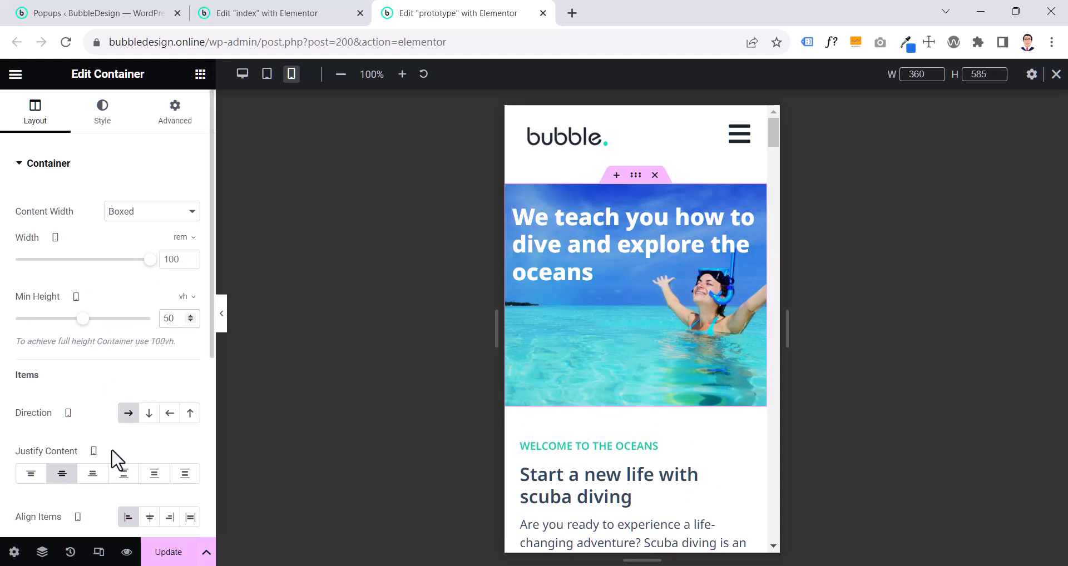
- Try the Center Left and Center Right background positions on the prototype's mobile hero container, and set the position to Center Center
scroll(116, 458, "down", 2)
scroll(117, 459, "up", 2)
left_click(106, 117)
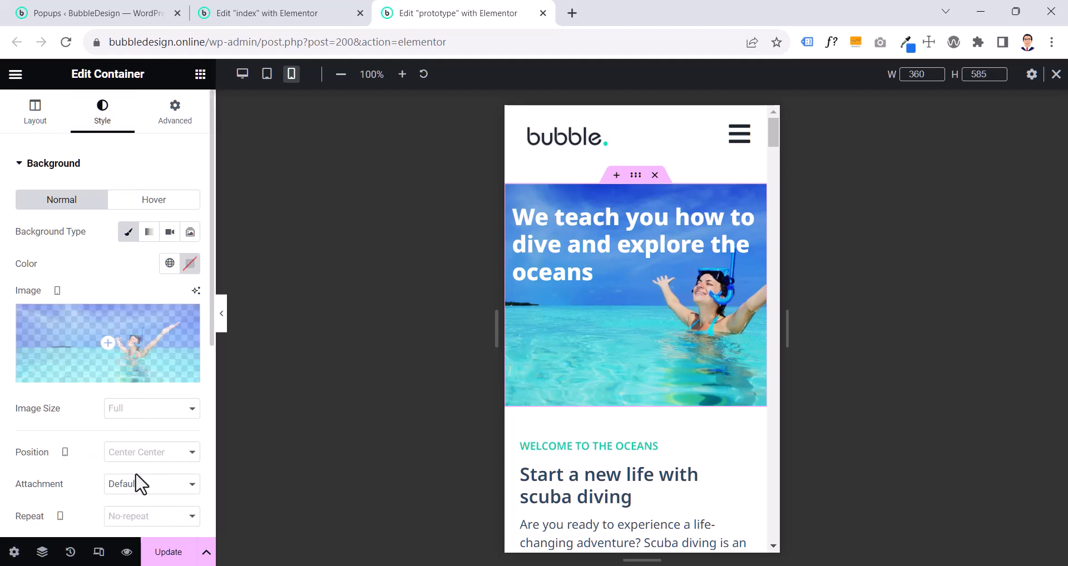
scroll(139, 484, "down", 2)
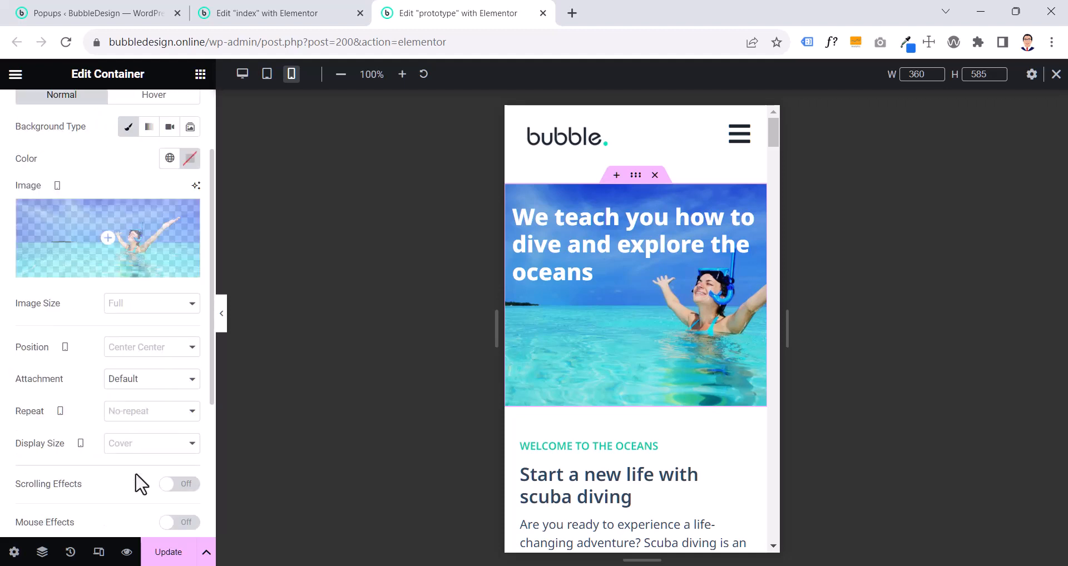
left_click(168, 350)
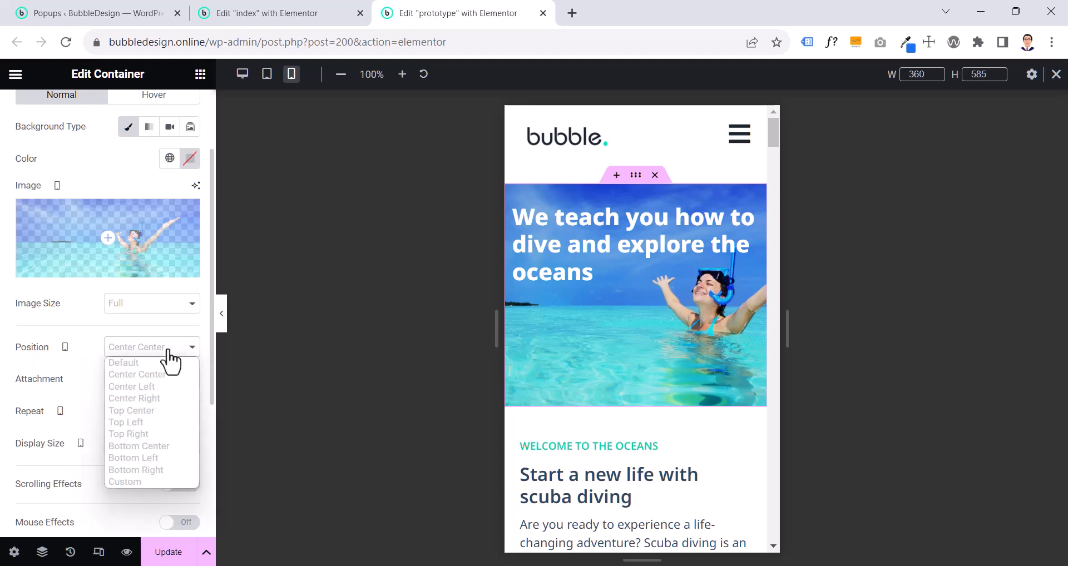
left_click(148, 389)
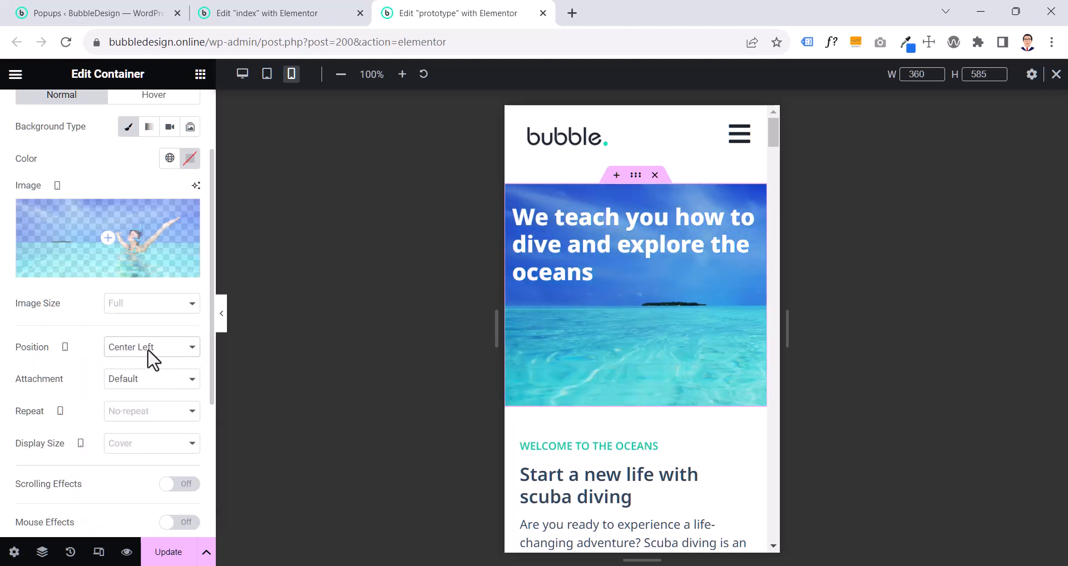
left_click(148, 350)
left_click(138, 398)
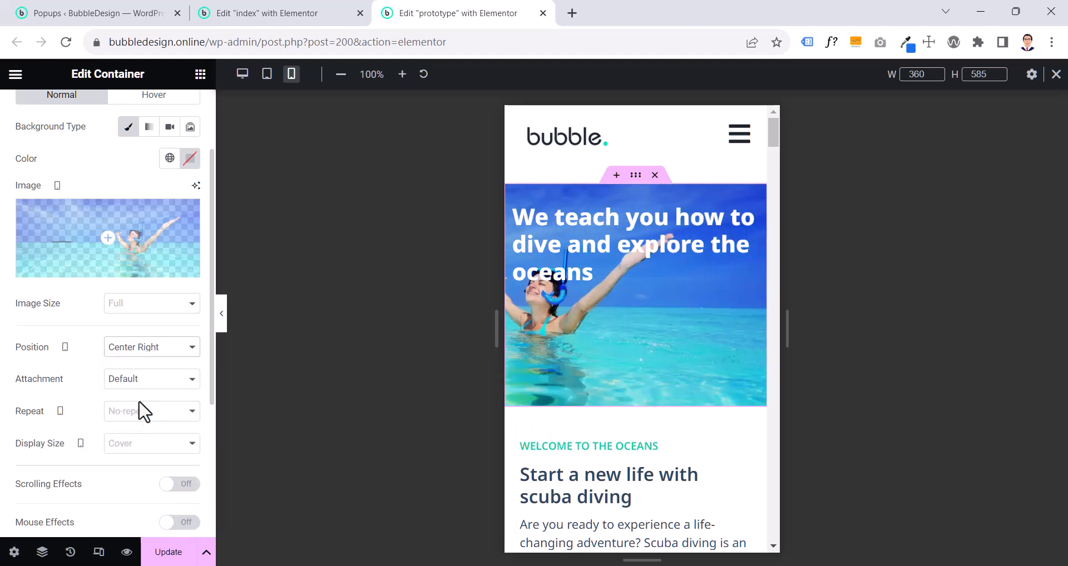
left_click(156, 352)
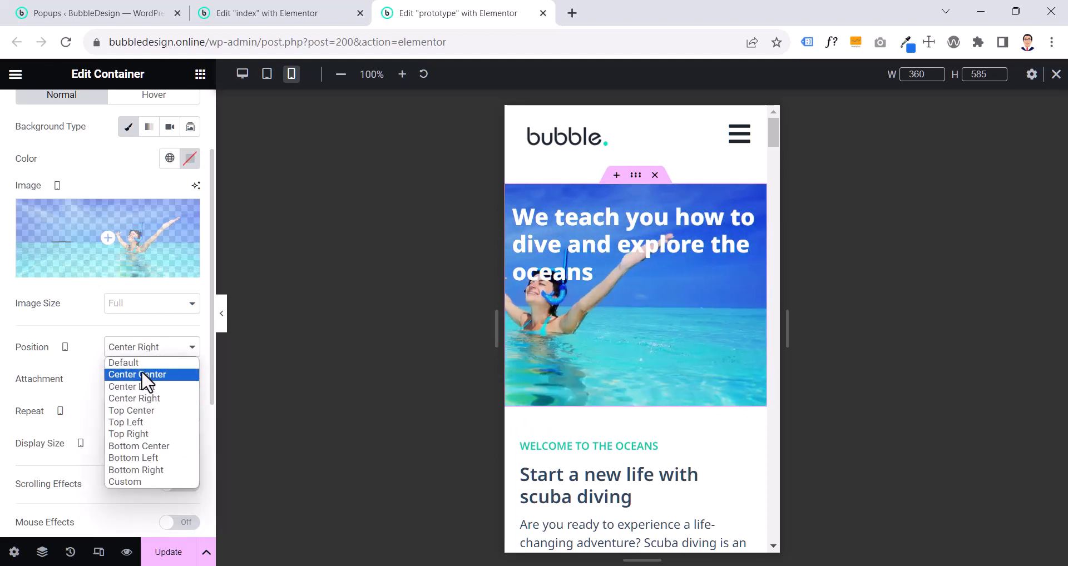
left_click(141, 371)
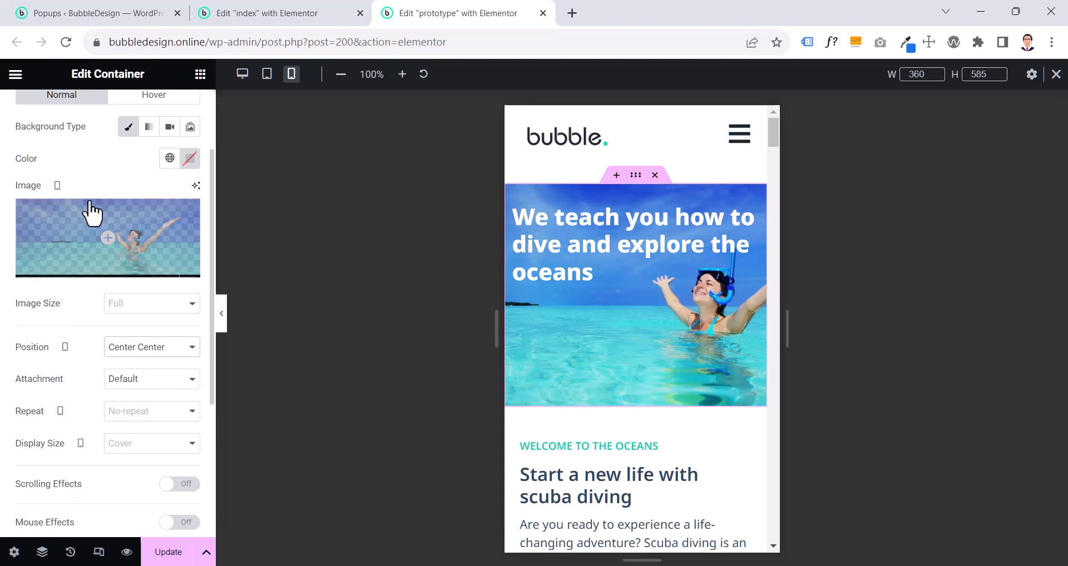
scroll(90, 210, "up", 2)
scroll(78, 362, "down", 2)
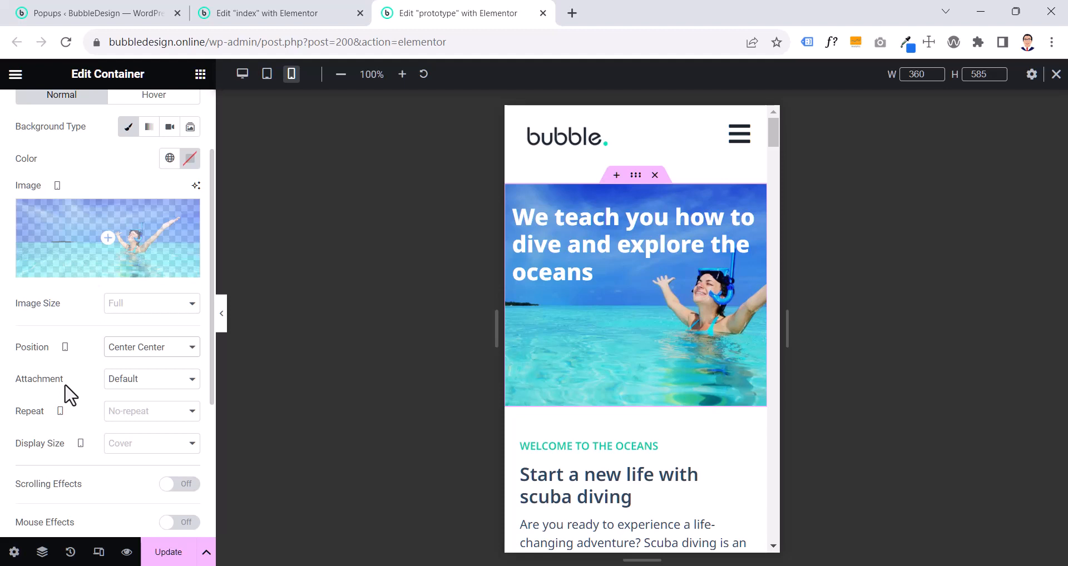
left_click(115, 383)
left_click(115, 385)
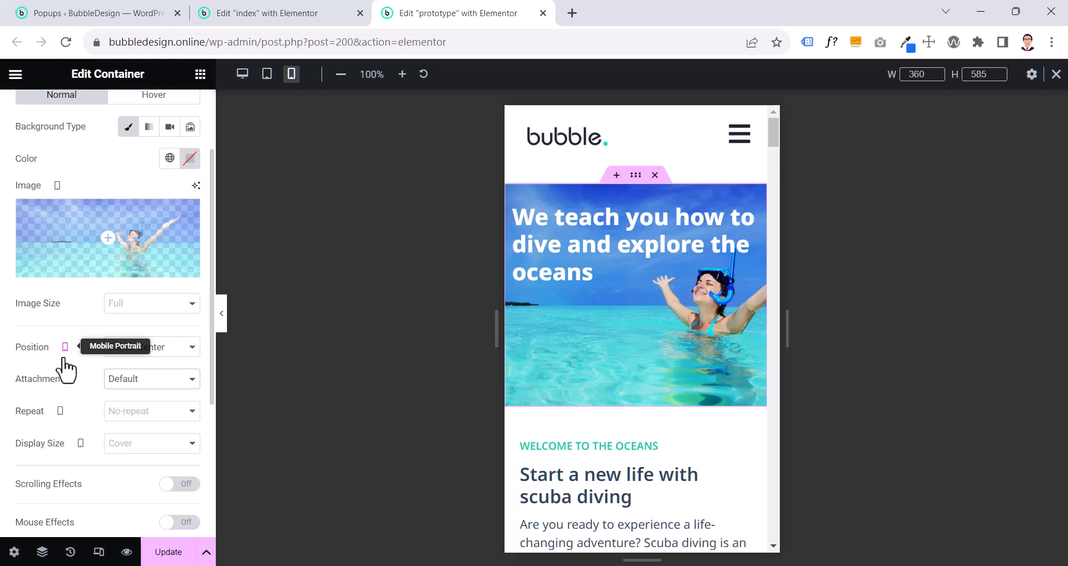
mouse_move(64, 351)
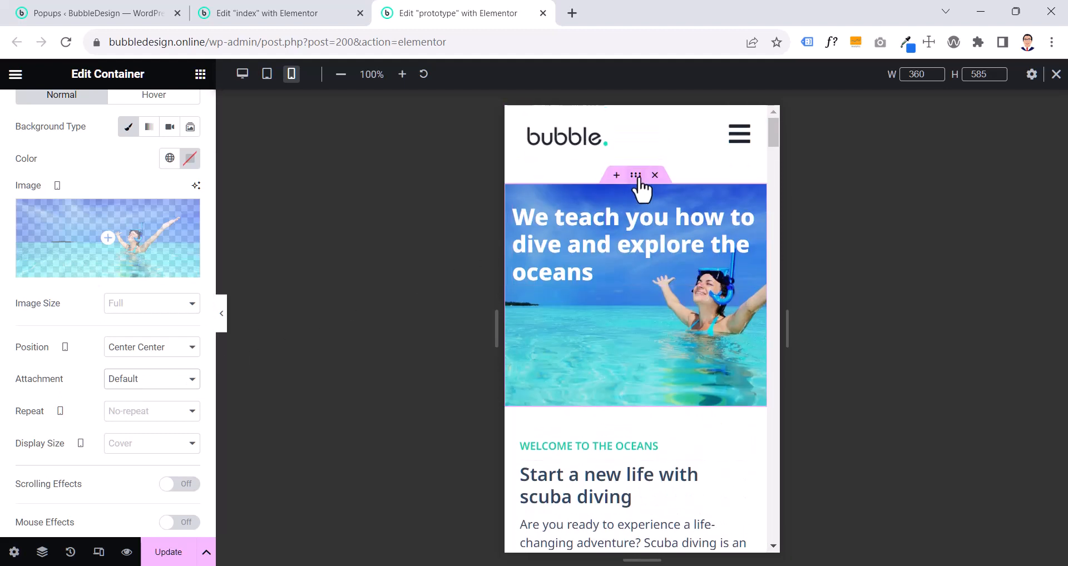
- Copy the prototype page's hero container and paste its style onto the index page's hero container
right_click(637, 177)
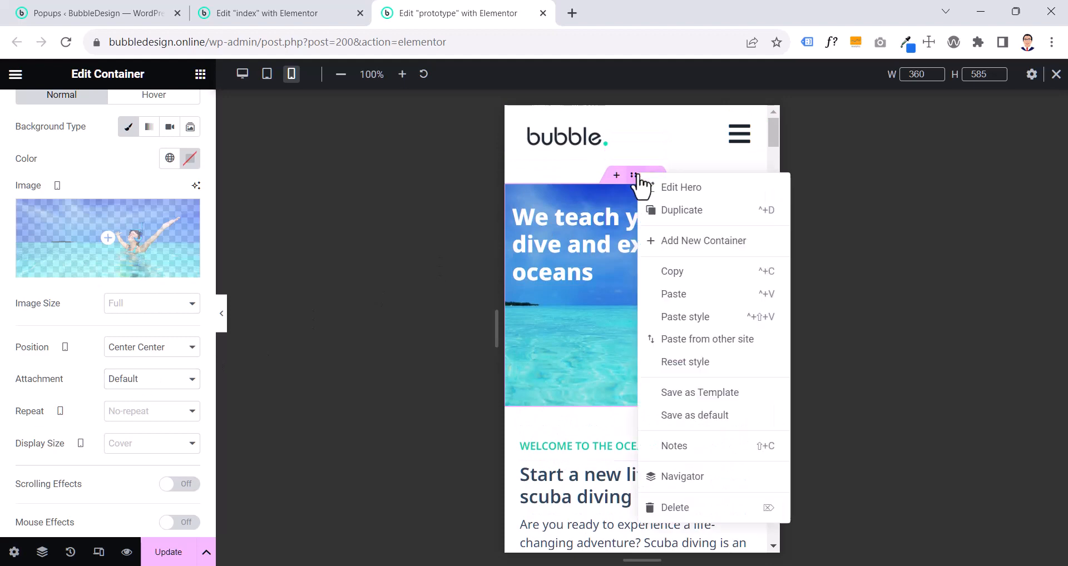
left_click(671, 272)
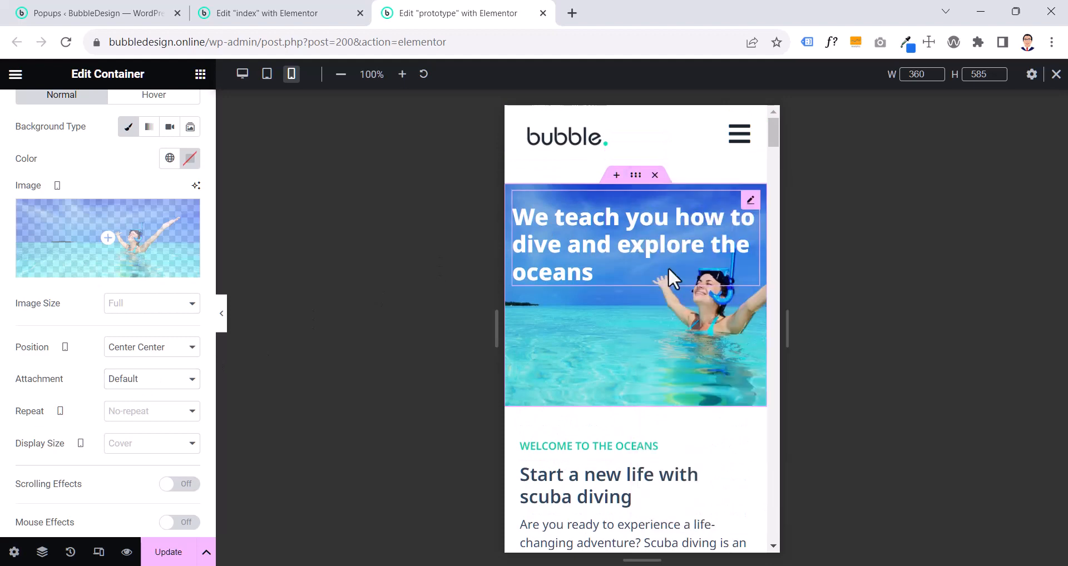
left_click(309, 15)
scroll(643, 228, "up", 5)
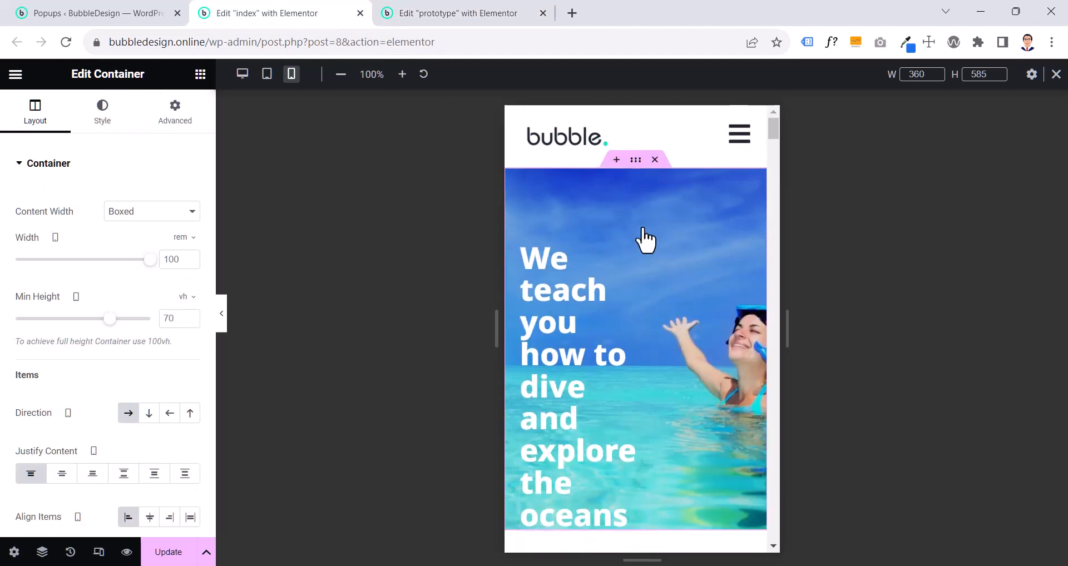
right_click(638, 166)
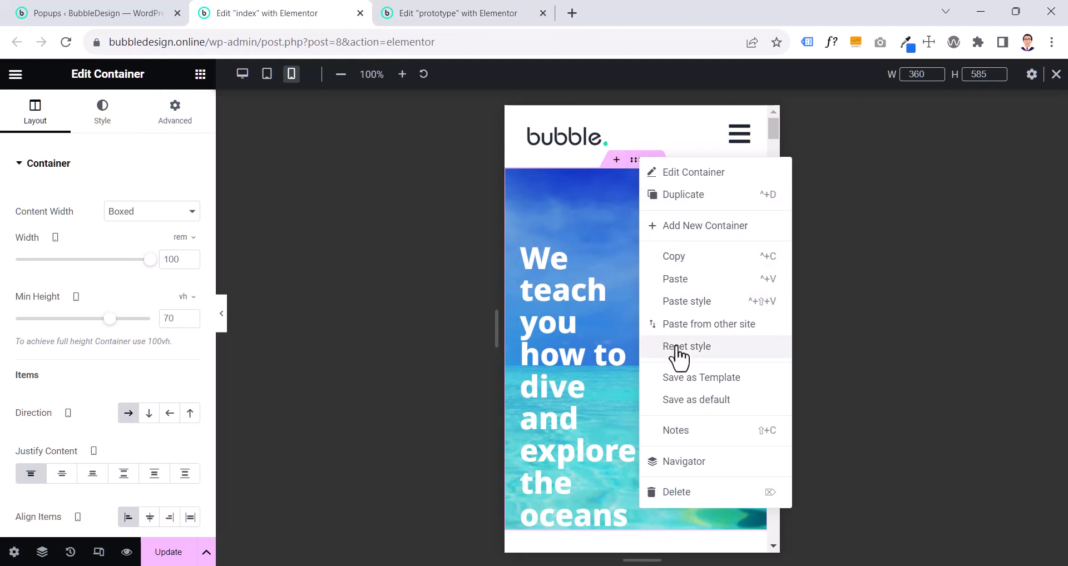
left_click(688, 302)
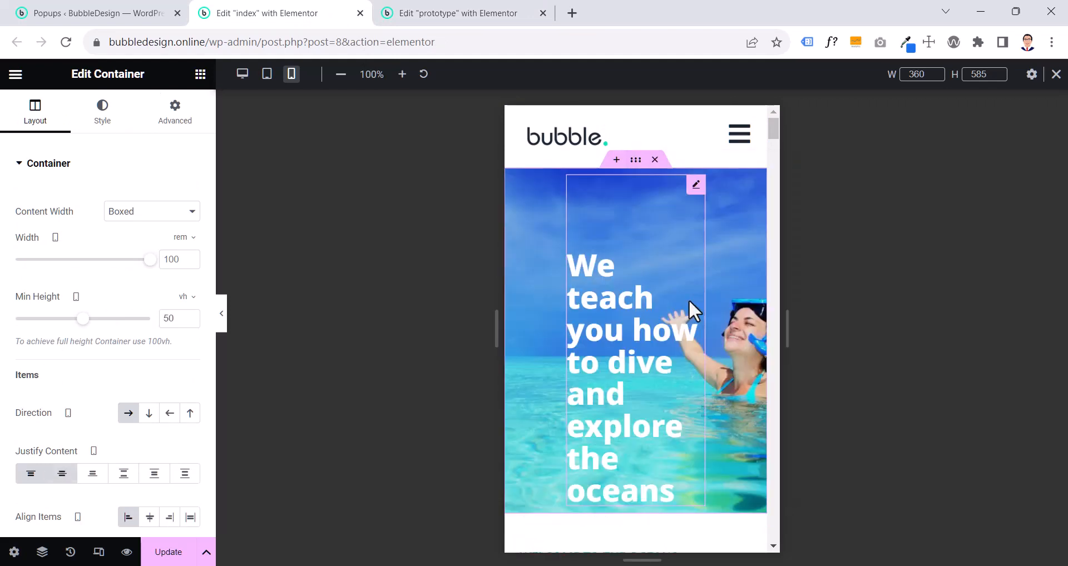
- Copy the prototype page's hero heading and bring up the paste options for the index page's hero heading
left_click(471, 13)
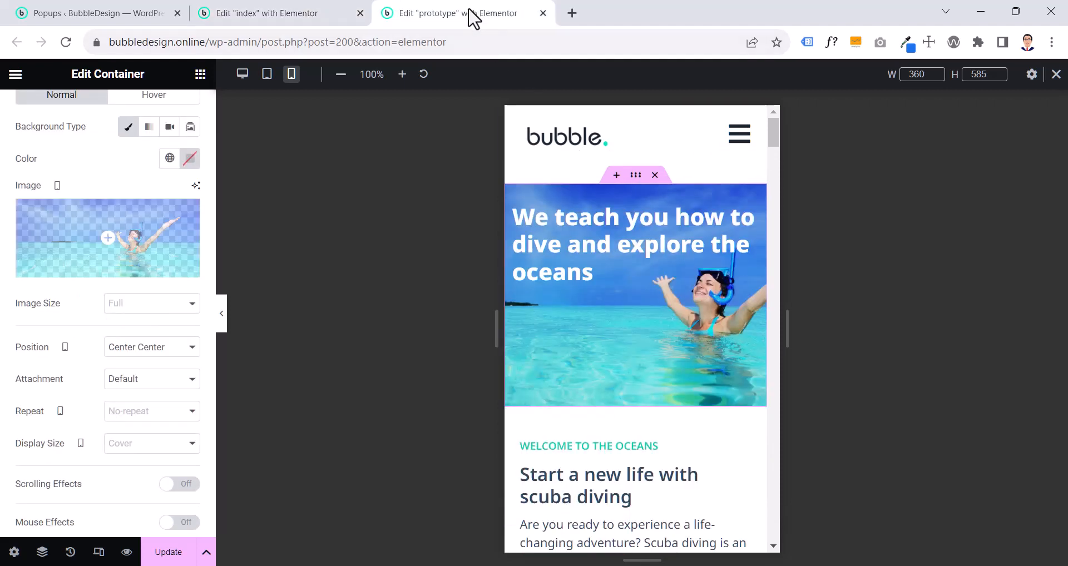
left_click(592, 211)
right_click(592, 211)
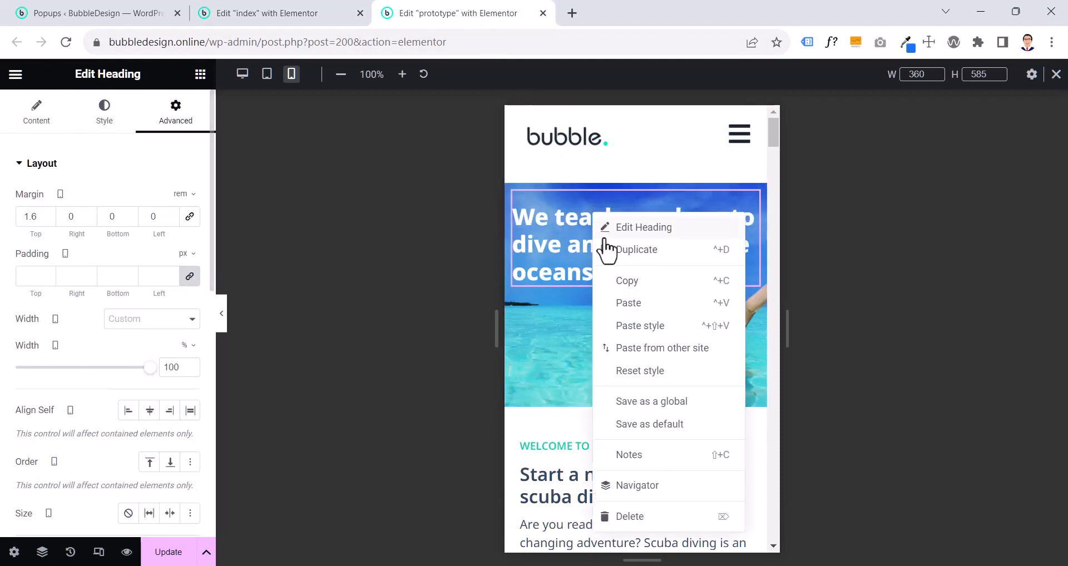
left_click(625, 282)
left_click(300, 14)
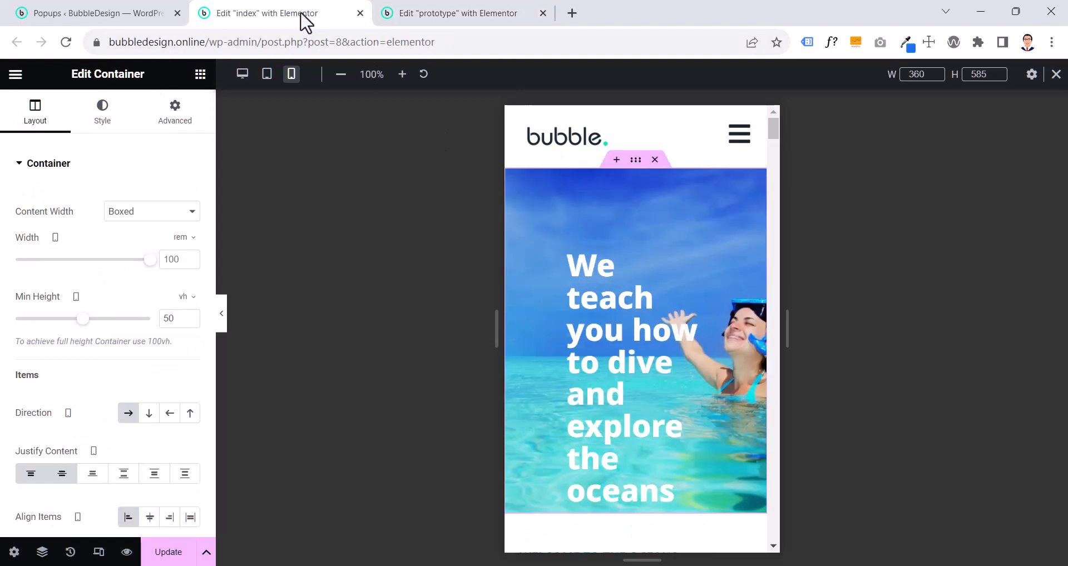
right_click(586, 302)
- Try a 93% mobile width on the prototype page's hero heading and restore it to 100%
left_click(470, 15)
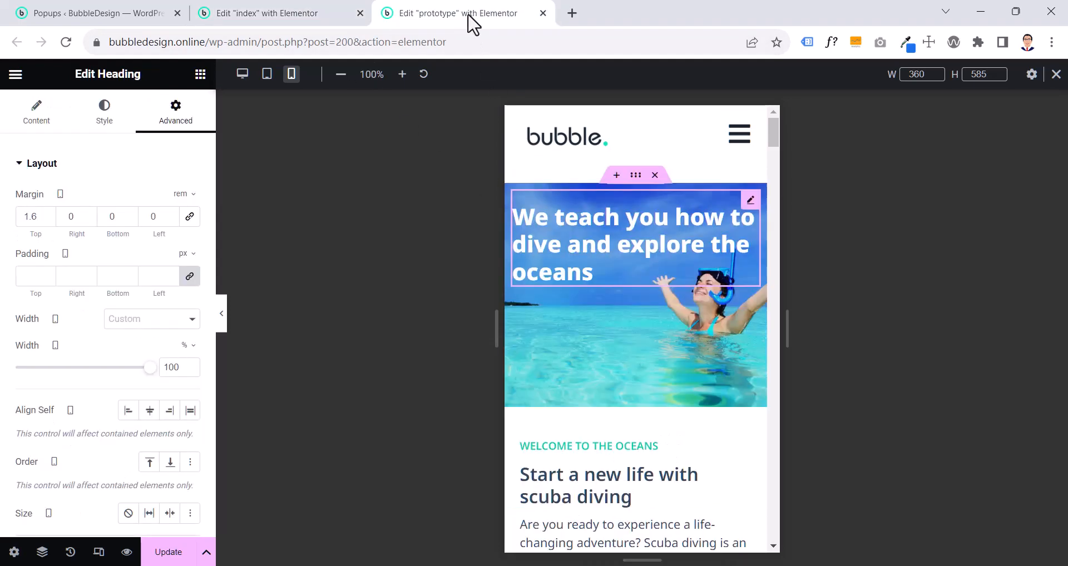
left_click(748, 201)
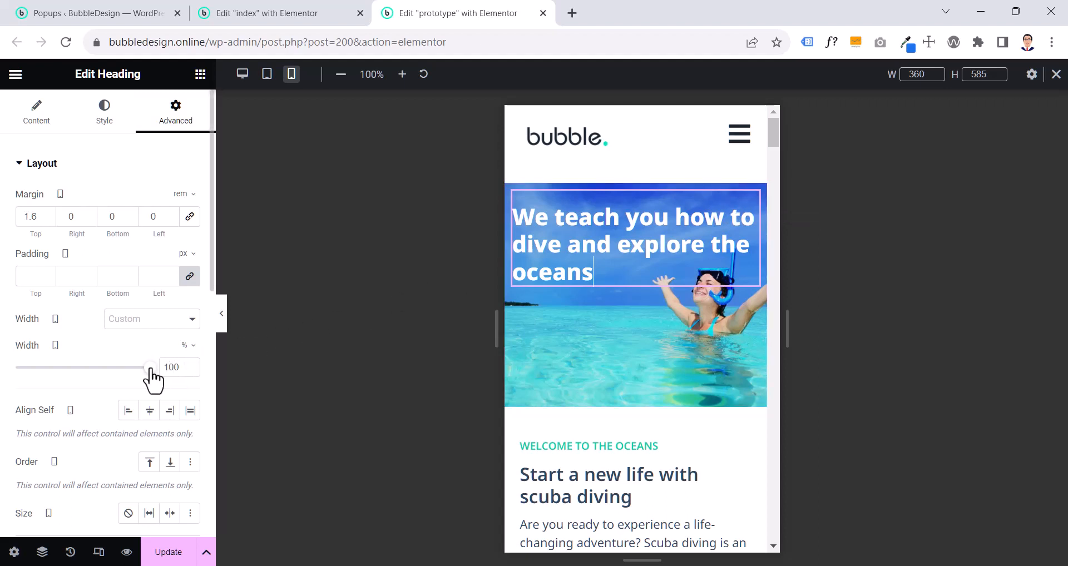
mouse_move(148, 368)
left_mouse_down()
mouse_move(130, 368)
mouse_move(142, 370)
left_mouse_up()
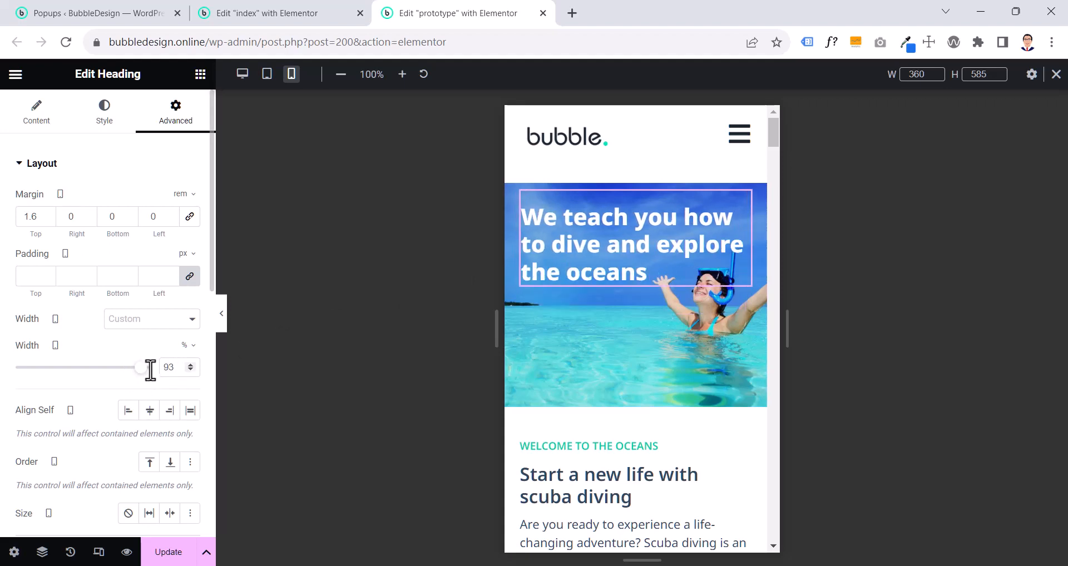
double_click(179, 368)
type("100")
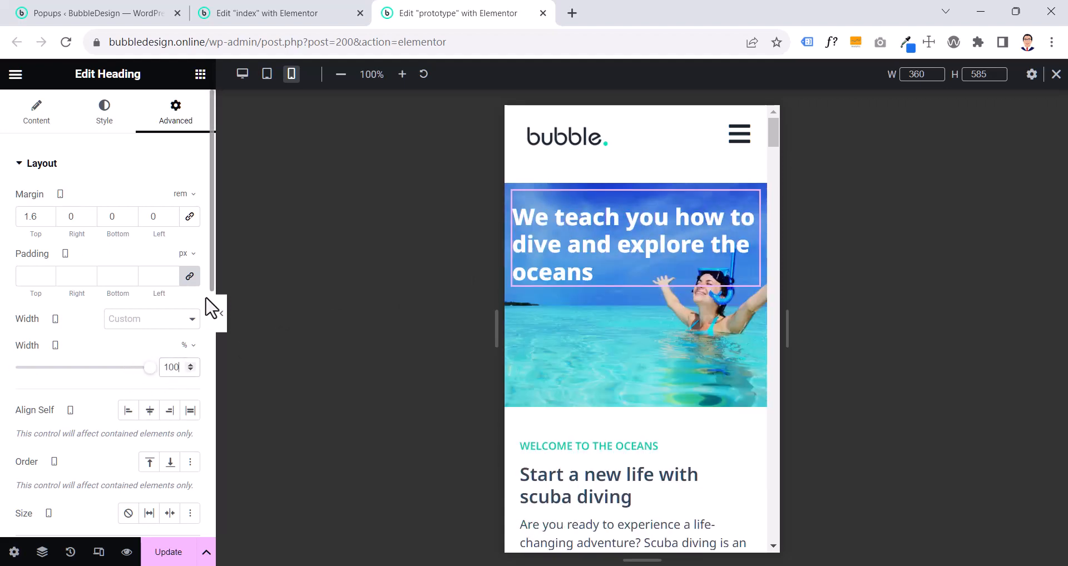
- Examine the margin and padding settings of the prototype page's hero container
left_click(638, 181)
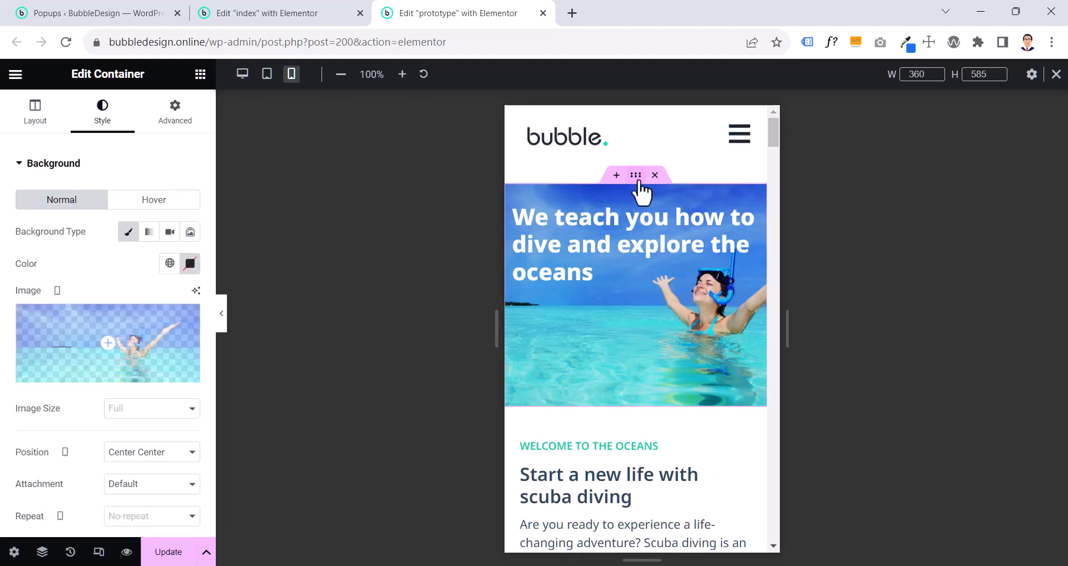
left_click(160, 125)
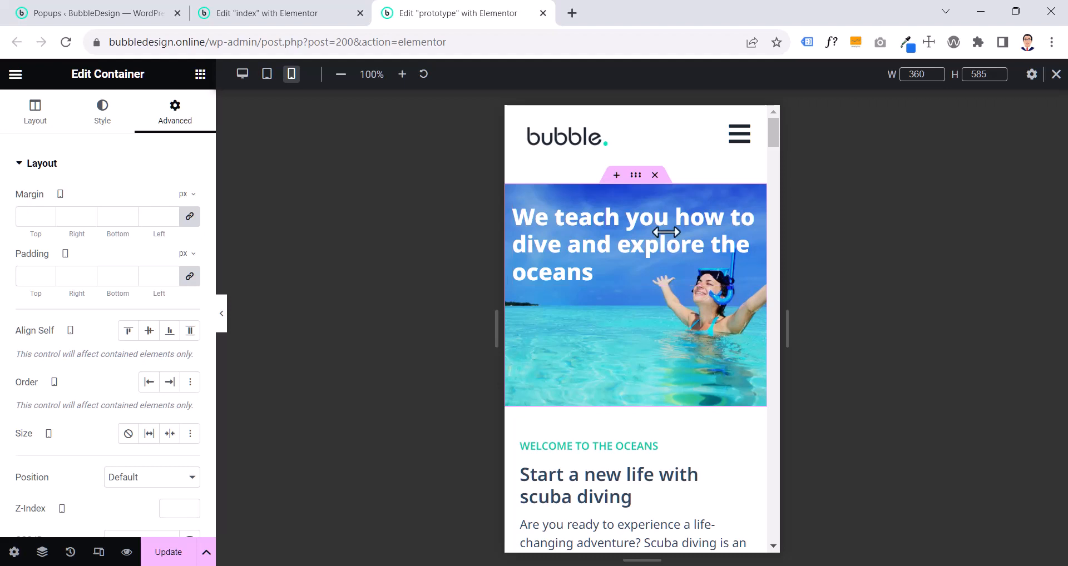
- Set the prototype hero container's mobile padding in rem to 0 top, 2 right, 0 bottom and 2 left
left_click(189, 276)
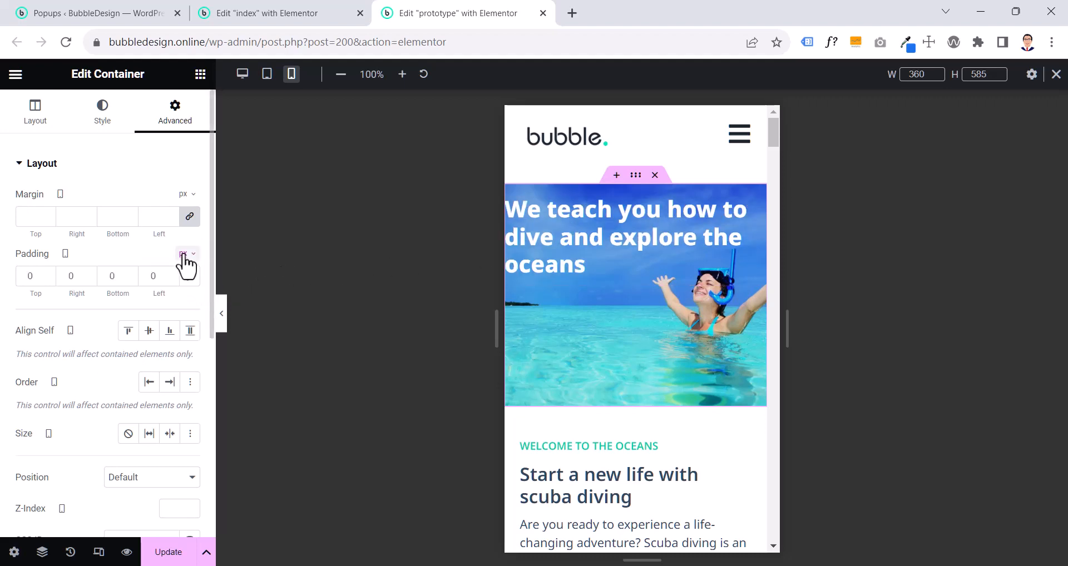
mouse_move(184, 261)
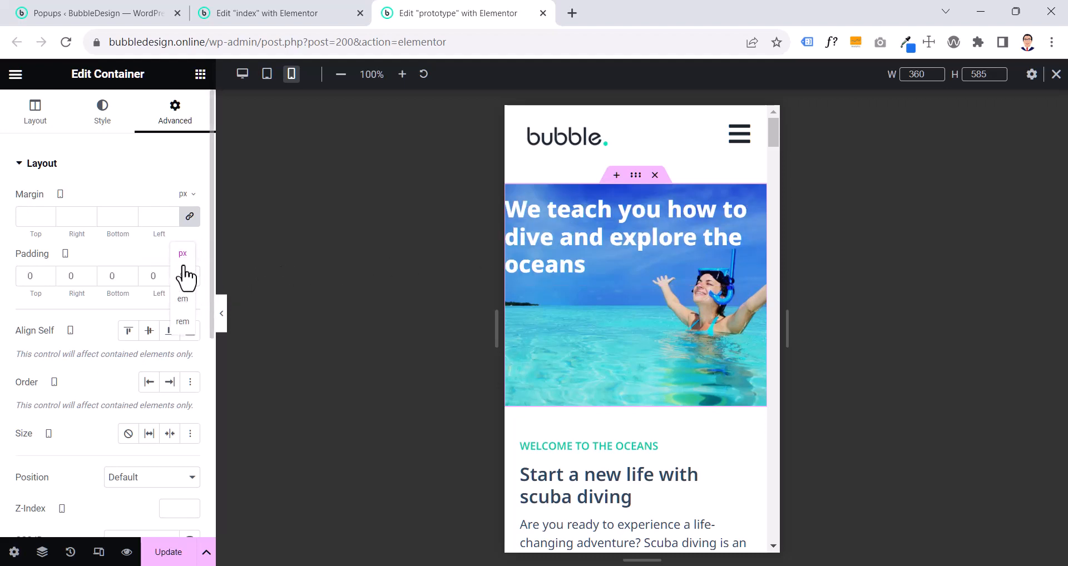
left_click(182, 322)
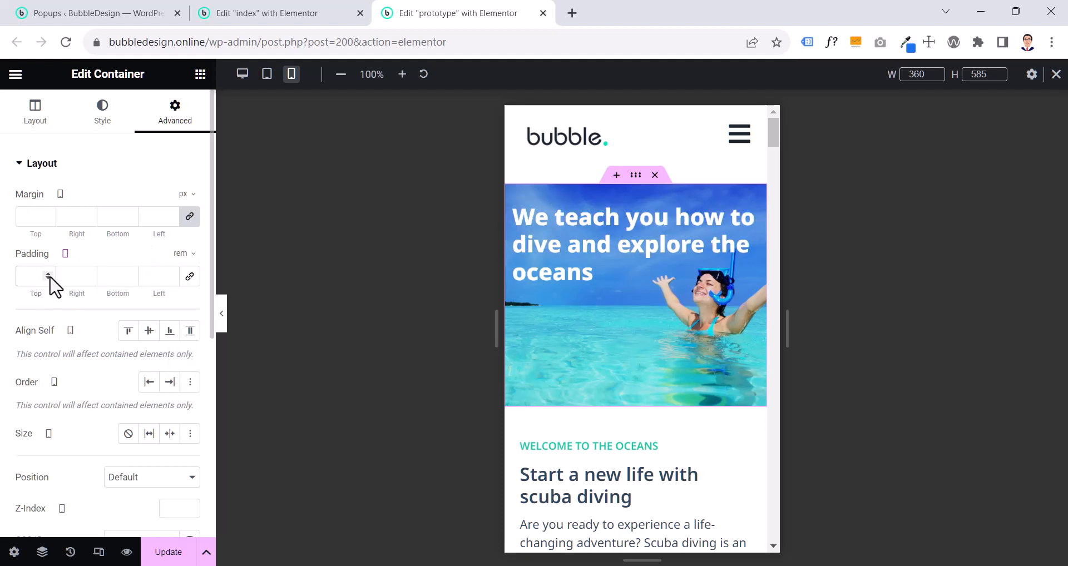
left_click(72, 275)
type("0")
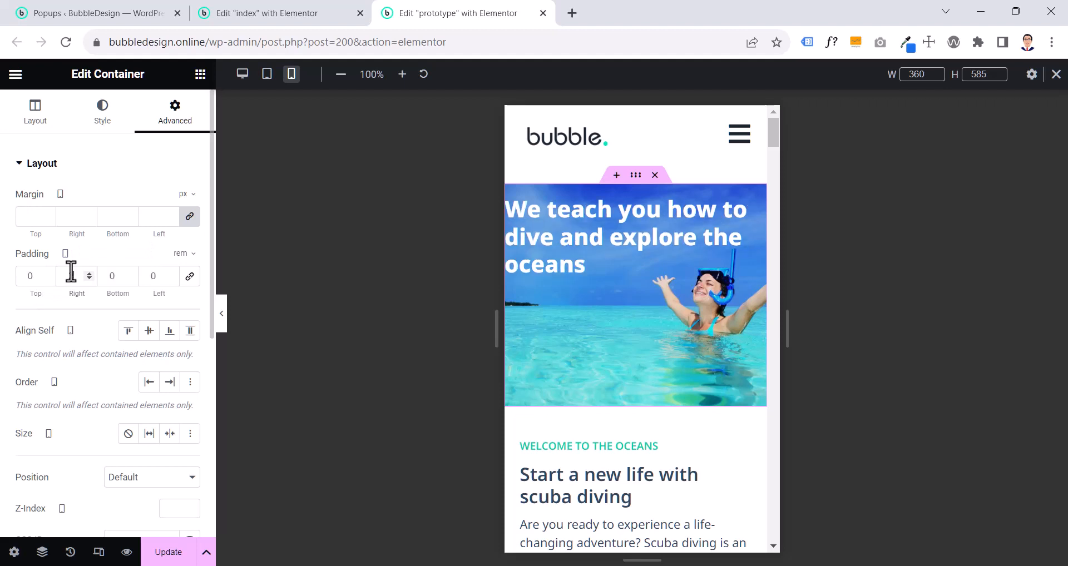
left_click_drag(157, 278, 137, 277)
type("2")
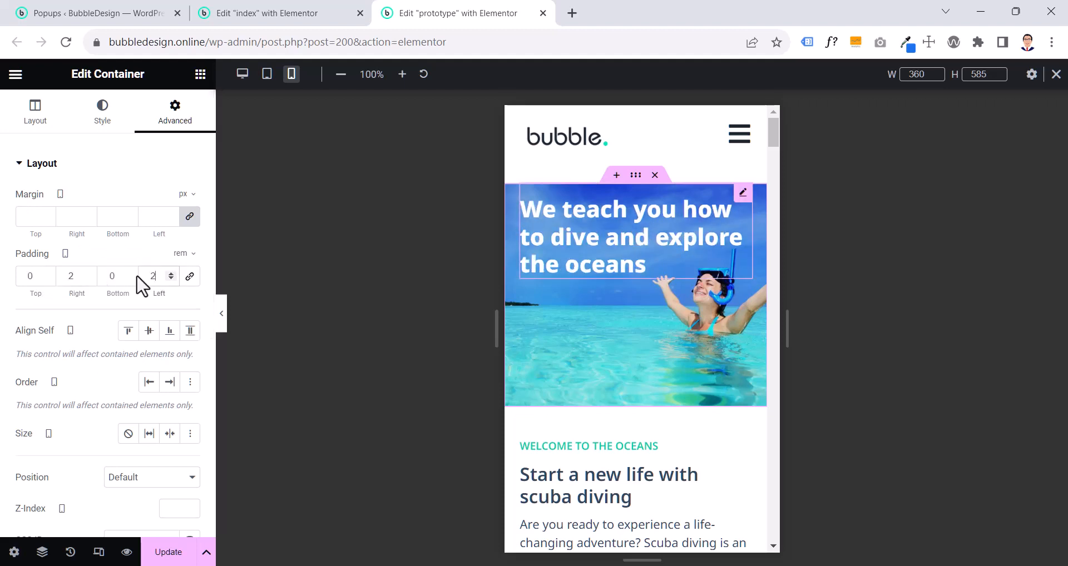
- Copy the prototype page's hero container with its new padding and paste its style onto the index page's hero container
right_click(645, 217)
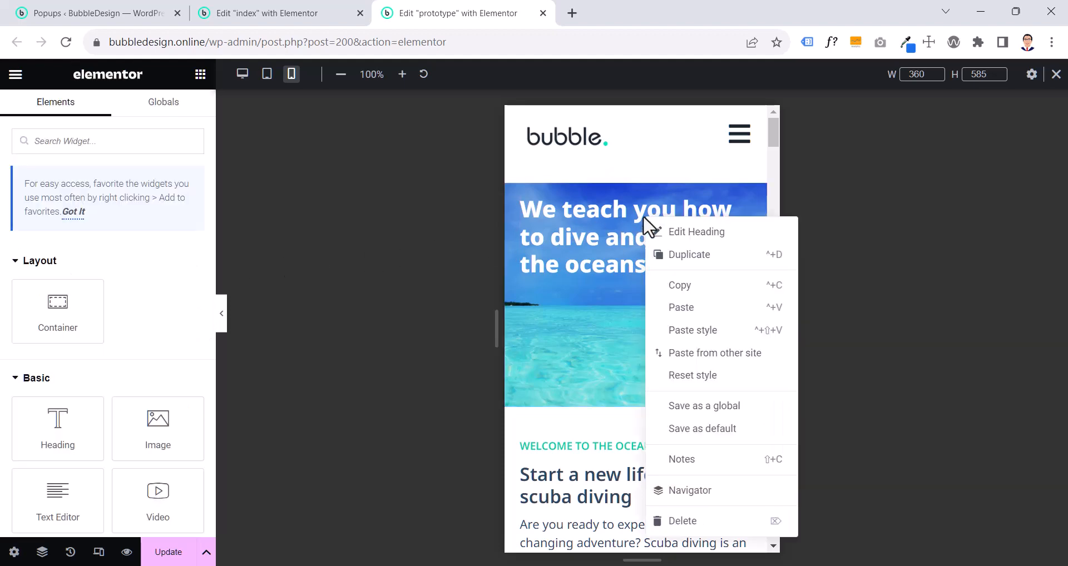
right_click(637, 179)
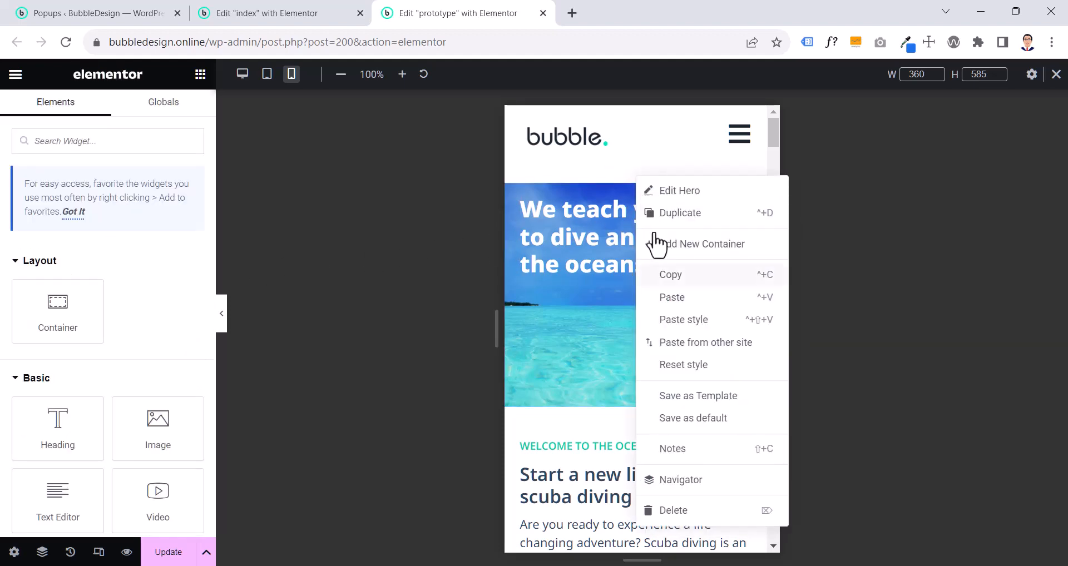
left_click(670, 275)
left_click(305, 14)
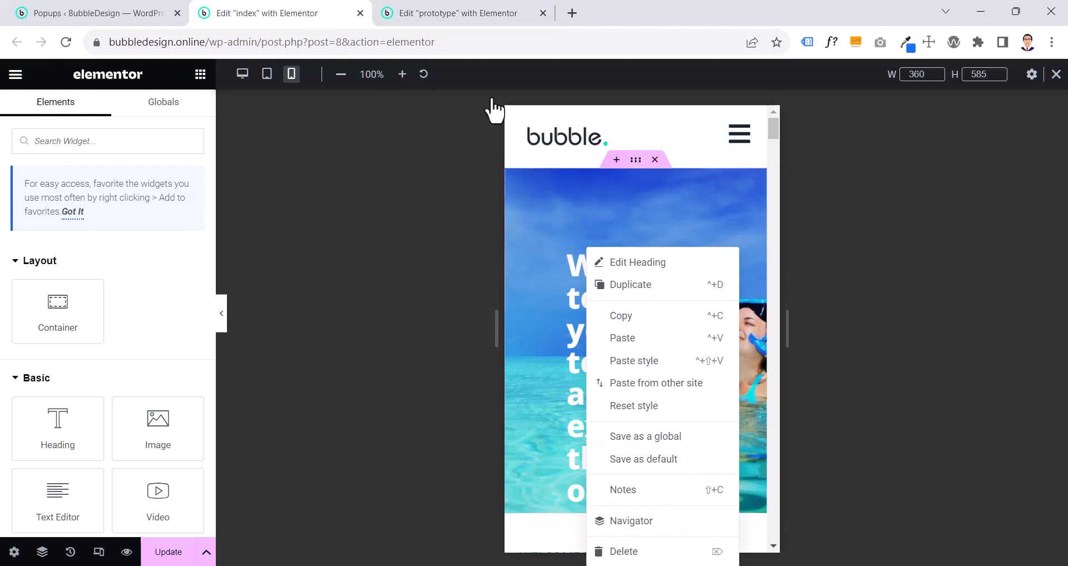
right_click(631, 163)
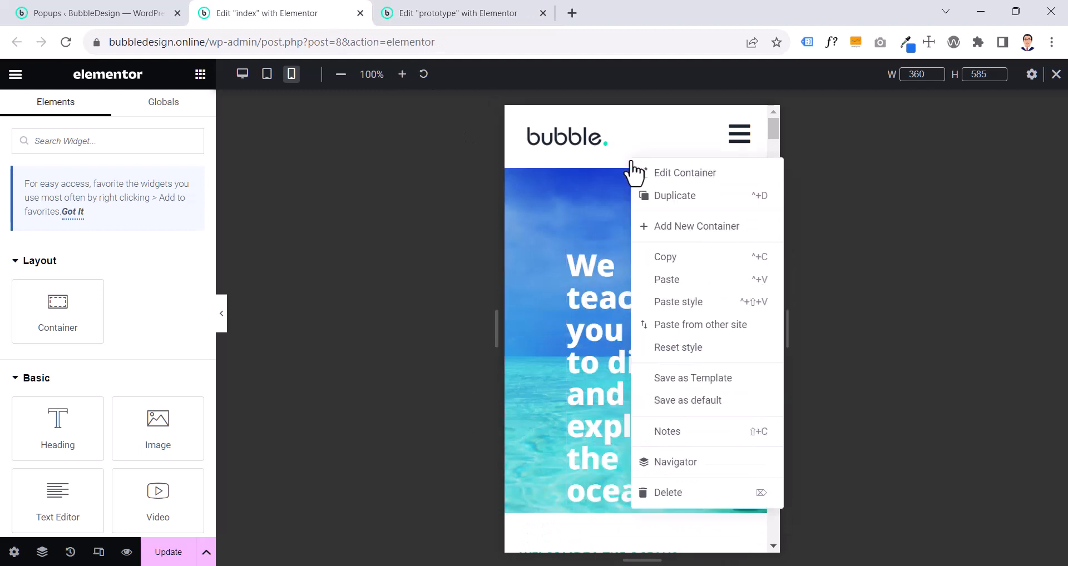
left_click(670, 303)
- Copy the prototype page's hero heading and paste its style onto the index page's hero heading
left_click(452, 19)
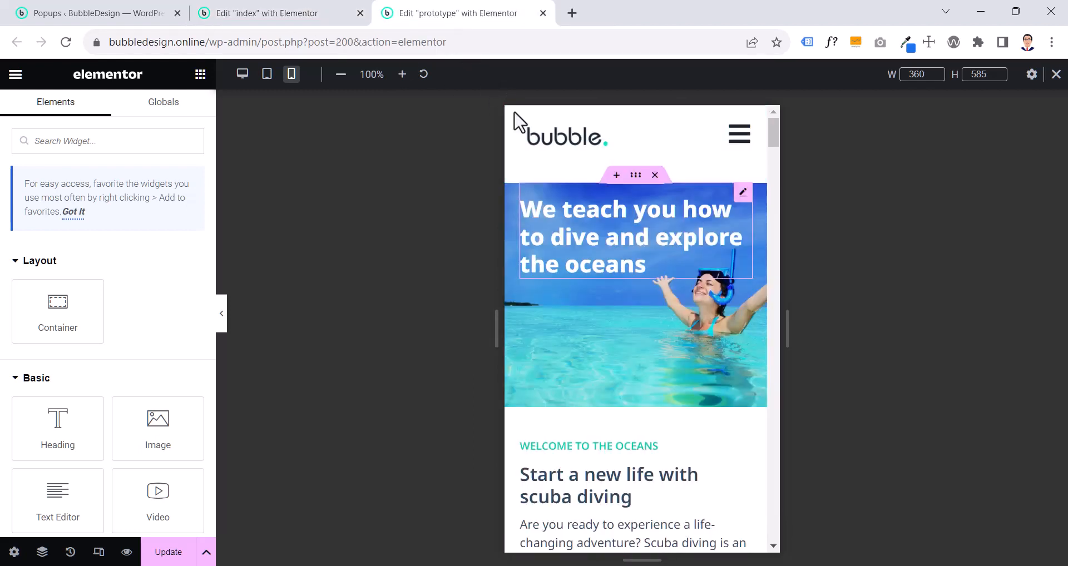
right_click(582, 213)
left_click(611, 274)
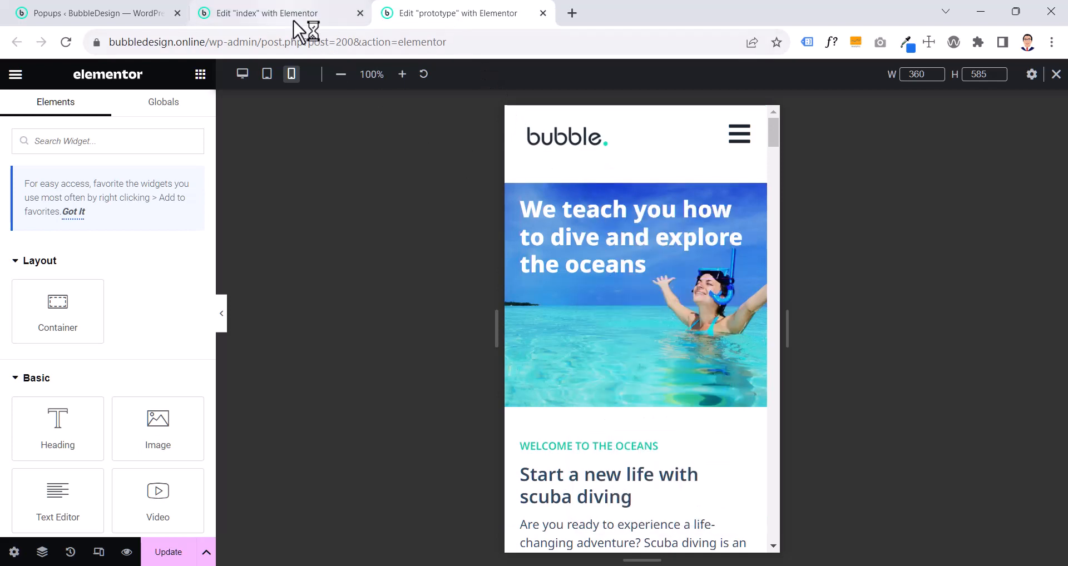
left_click(306, 15)
right_click(600, 252)
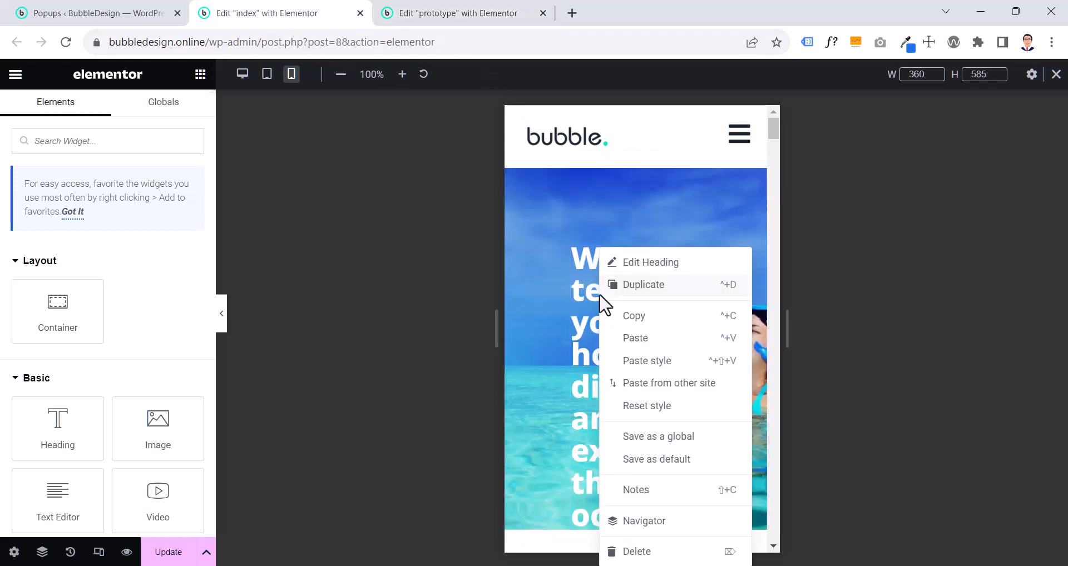
left_click(639, 362)
- Compare the mobile hero and "Welcome to the oceans" sections between the index and prototype pages
left_click(427, 17)
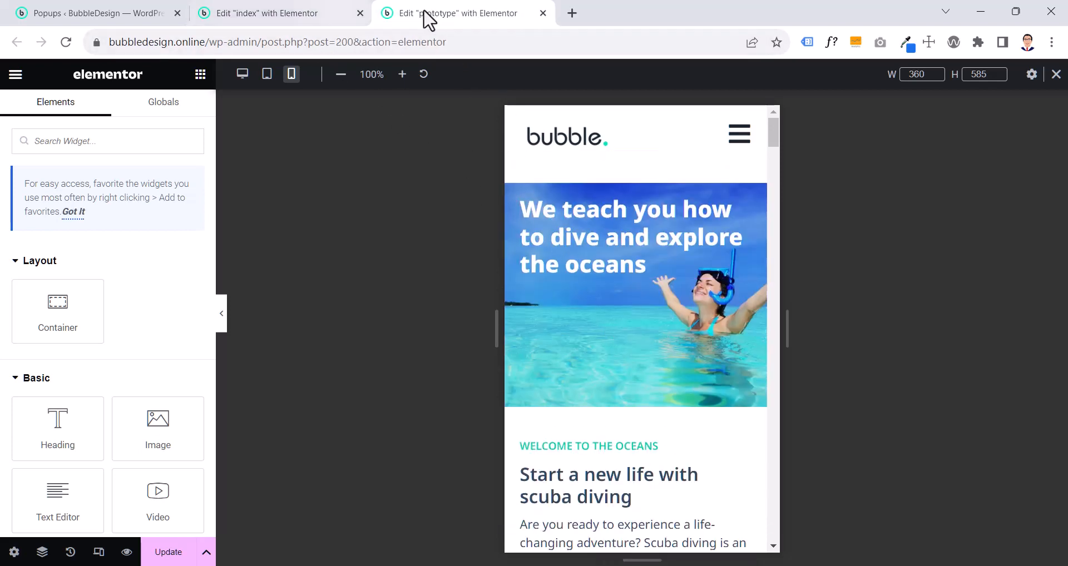
left_click(294, 16)
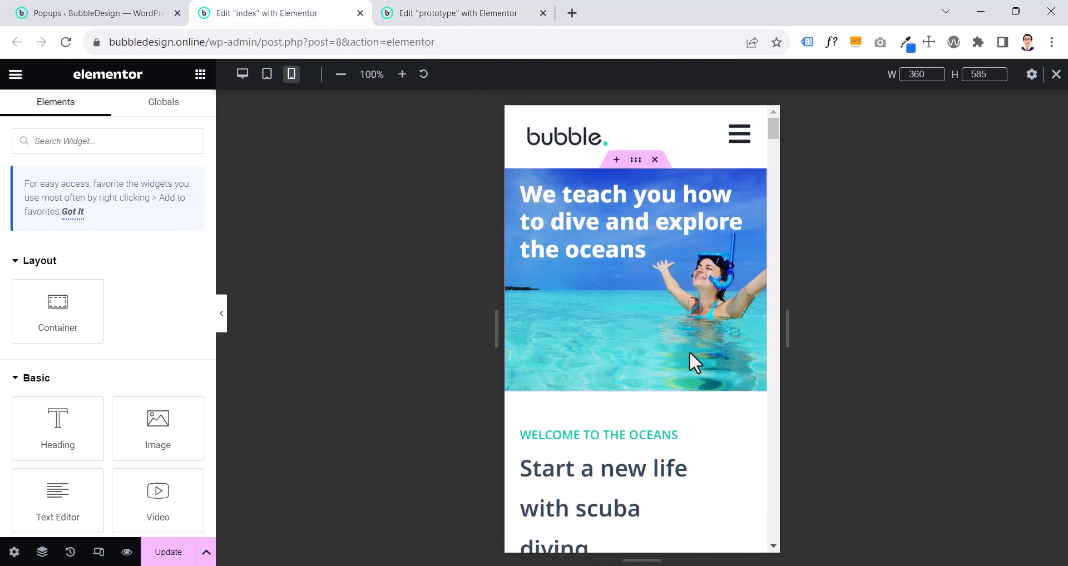
scroll(691, 361, "down", 3)
scroll(692, 362, "down", 2)
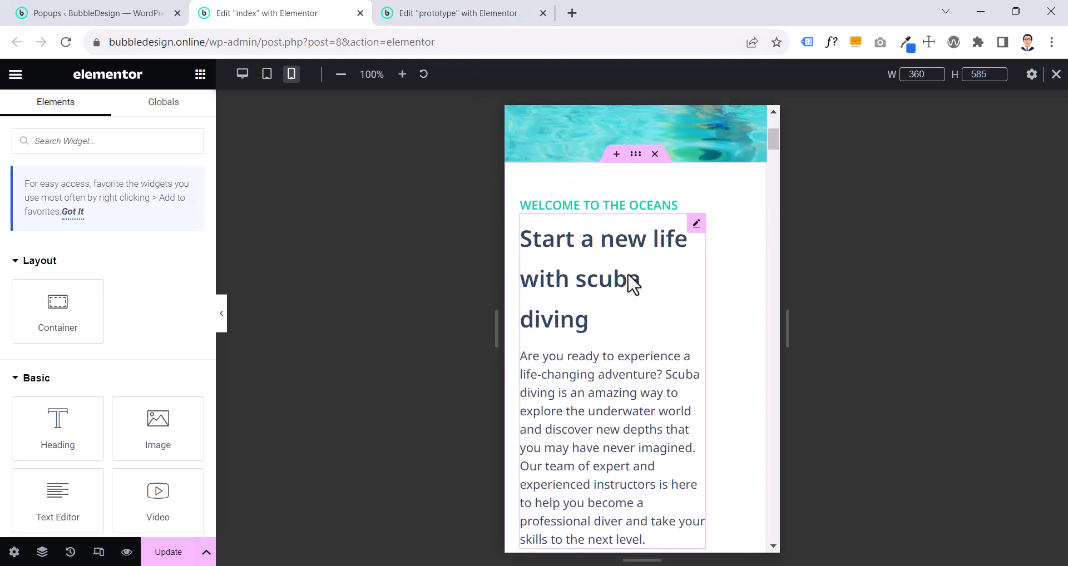
left_click(428, 20)
scroll(632, 337, "down", 4)
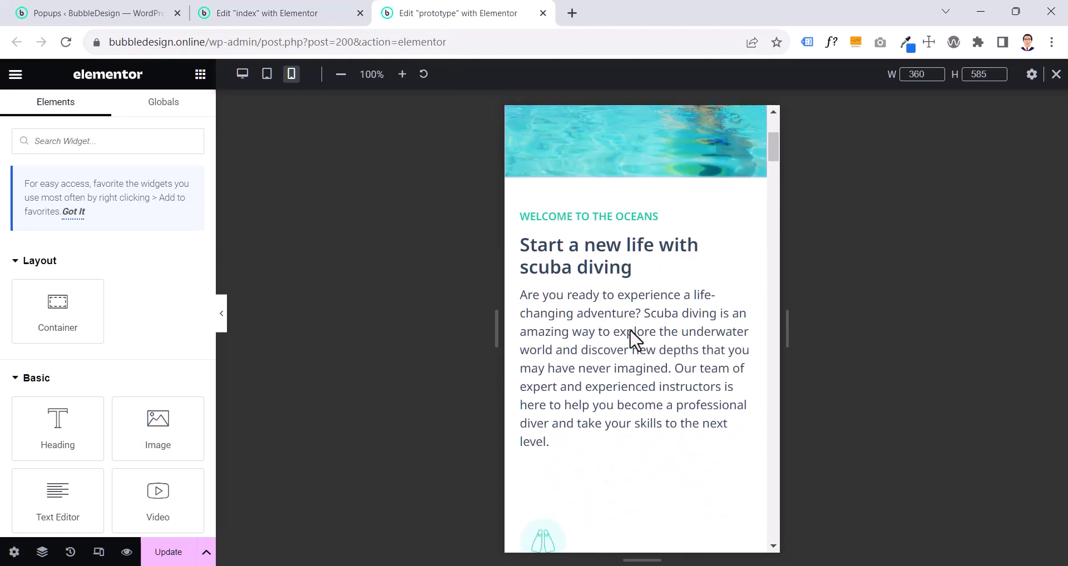
scroll(620, 316, "down", 4)
scroll(619, 317, "up", 3)
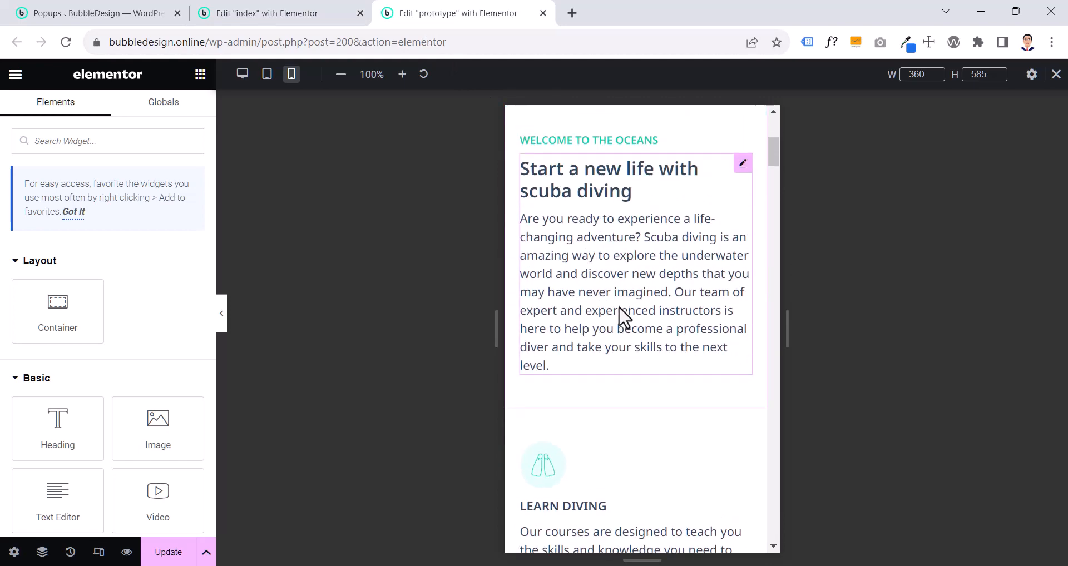
left_click(261, 22)
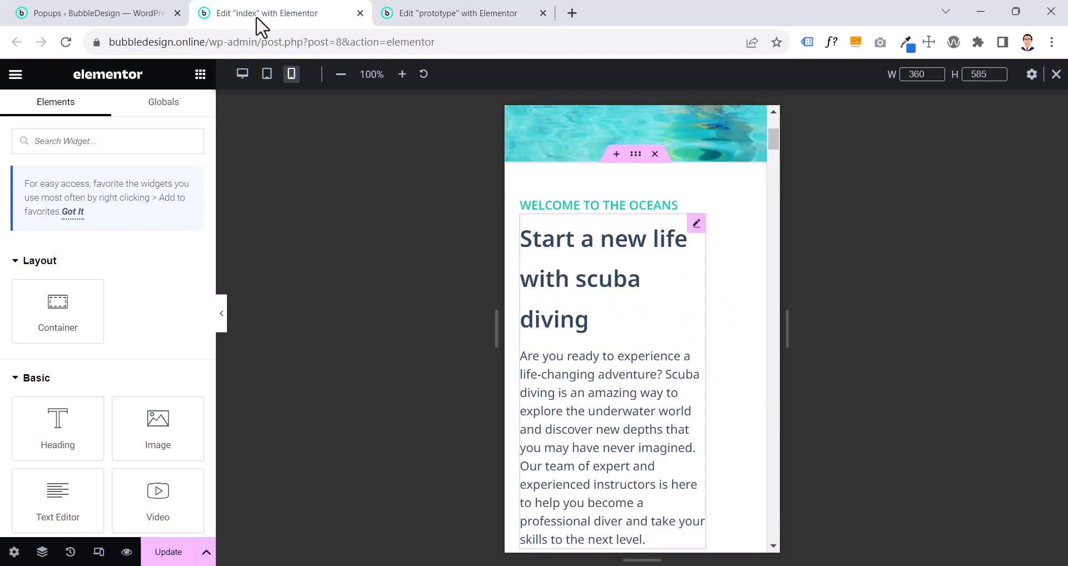
left_click(437, 14)
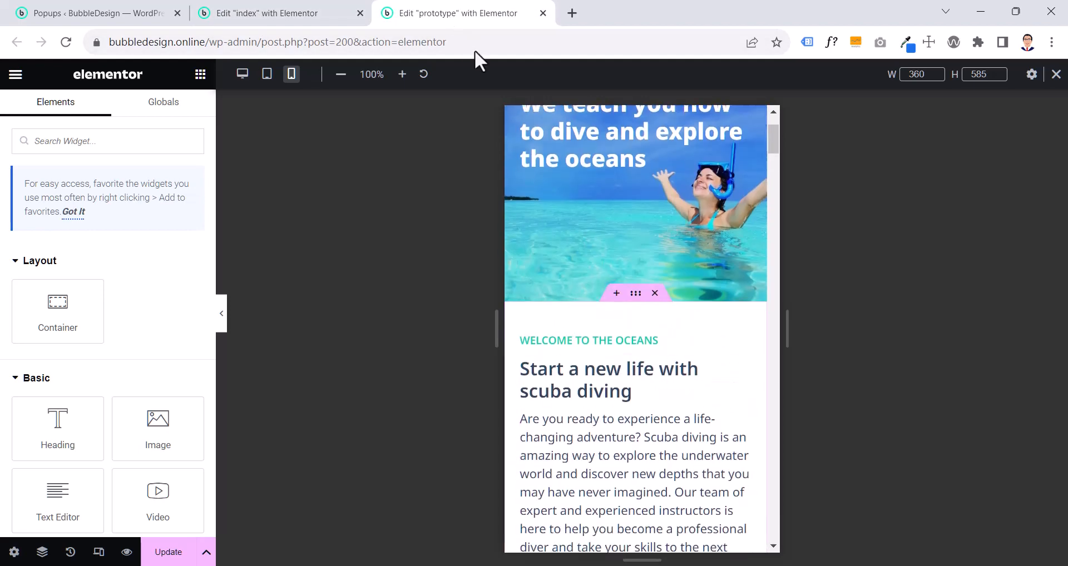
- Examine the mobile padding settings of the prototype page's "Welcome to the oceans" container
left_click(636, 245)
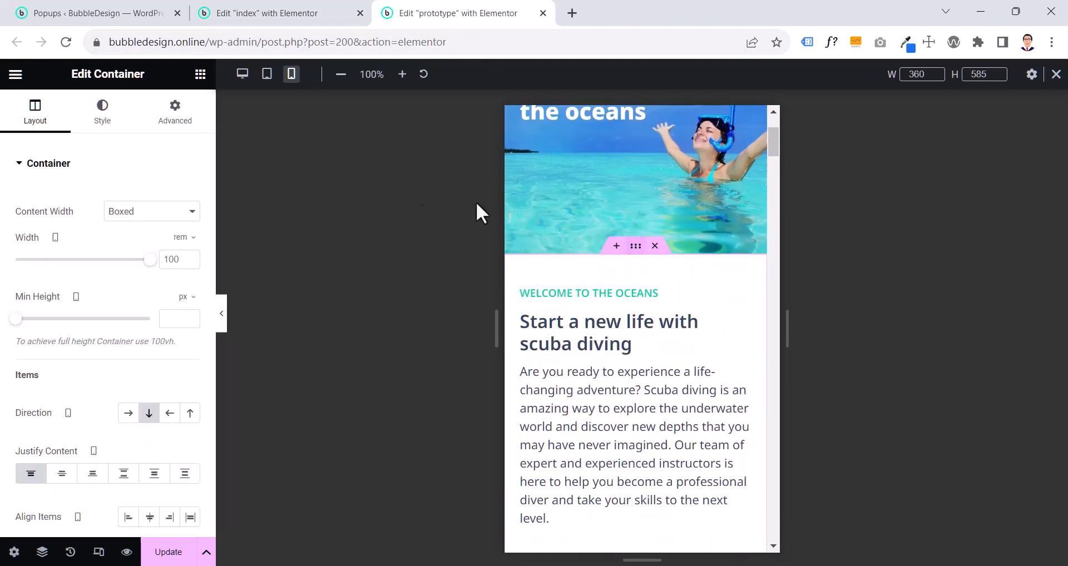
left_click(174, 114)
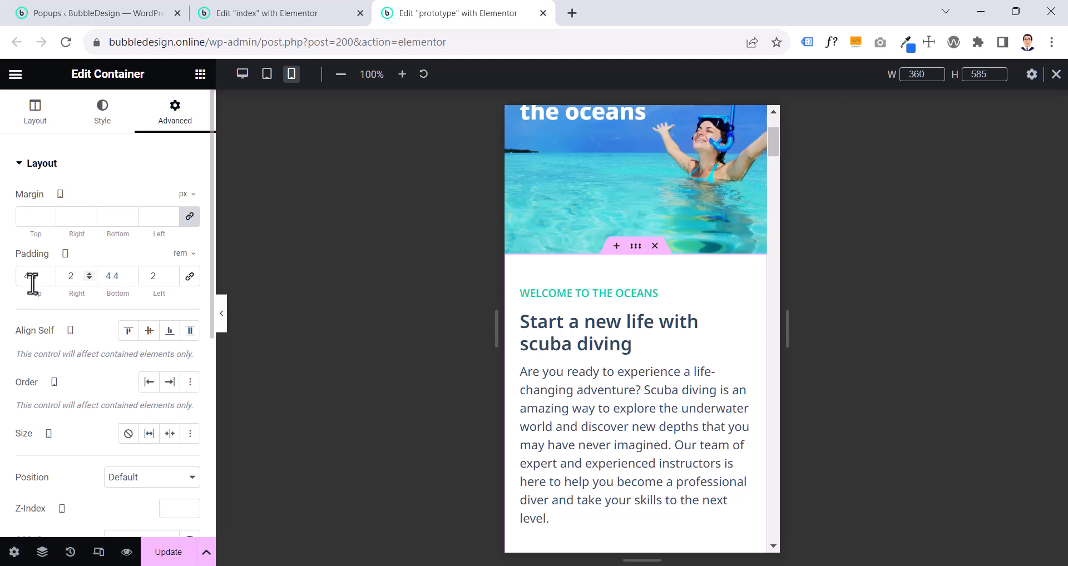
type("4")
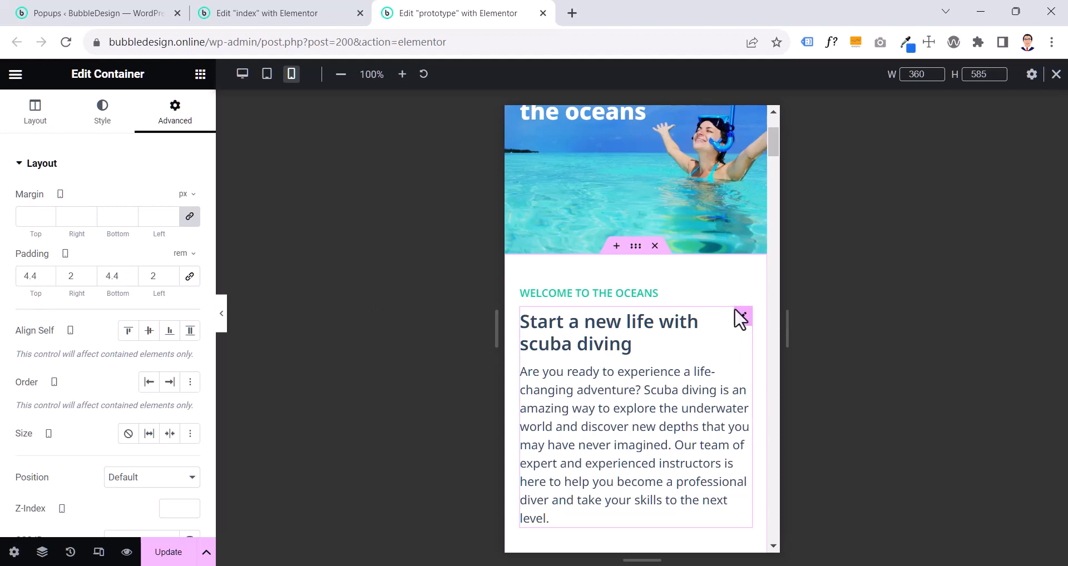
scroll(667, 324, "down", 5)
scroll(667, 324, "up", 3)
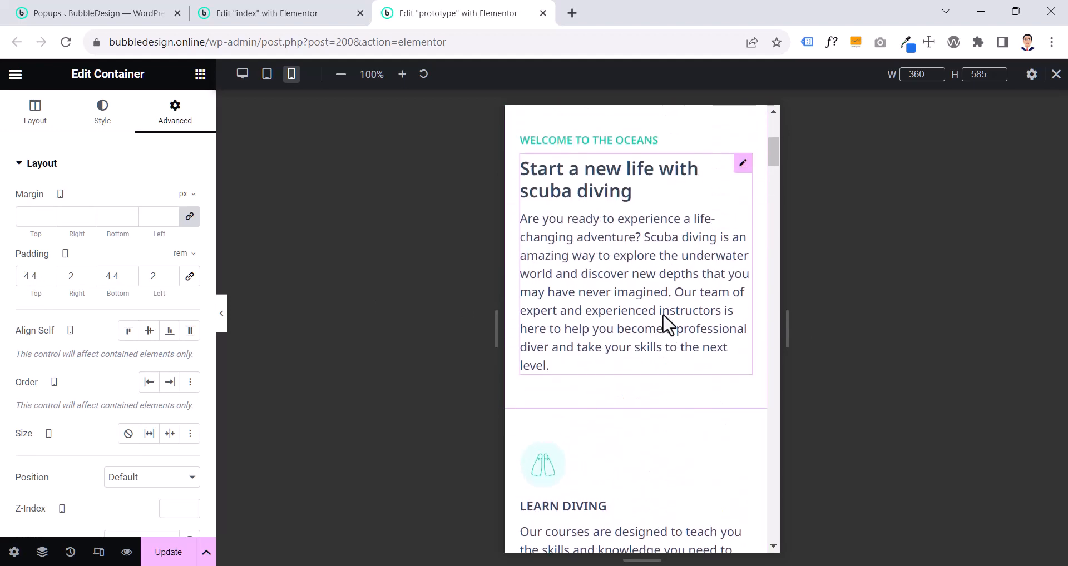
scroll(667, 324, "up", 2)
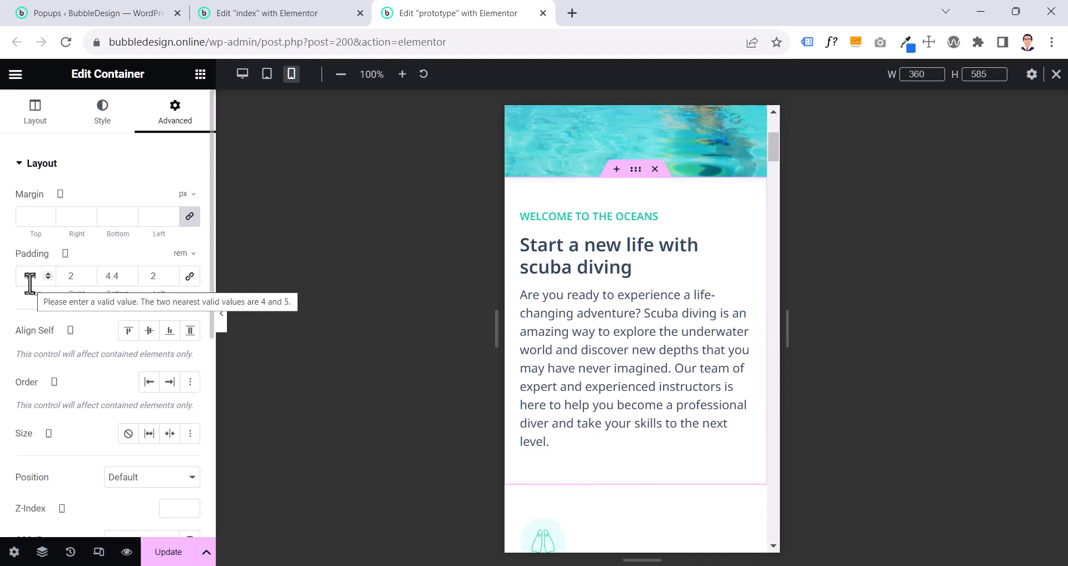
key("Tab")
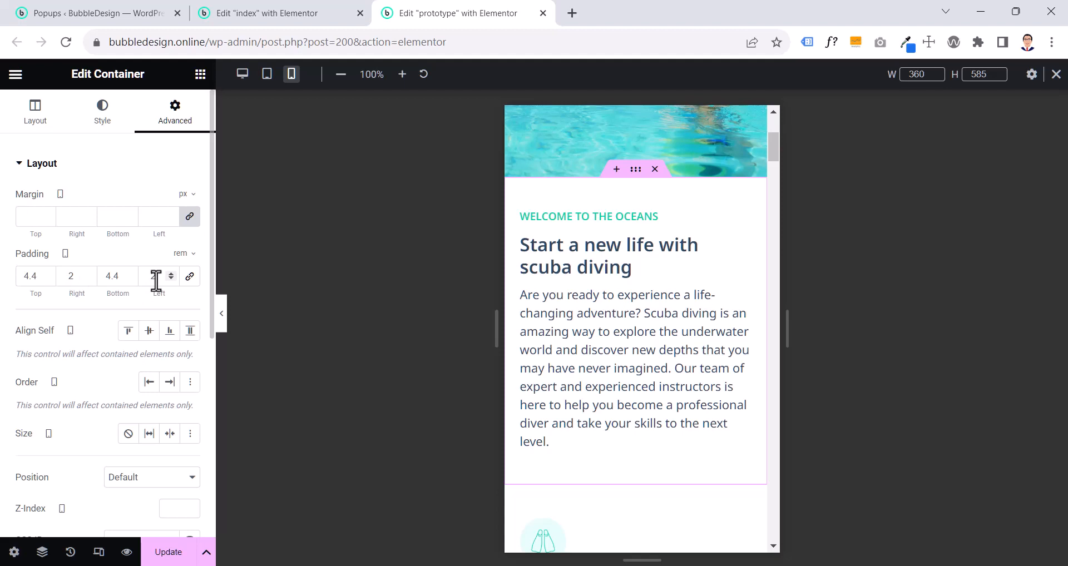
- Copy the prototype's "Welcome to the oceans" container and paste its style onto the matching container of the index page
right_click(633, 177)
left_click(653, 272)
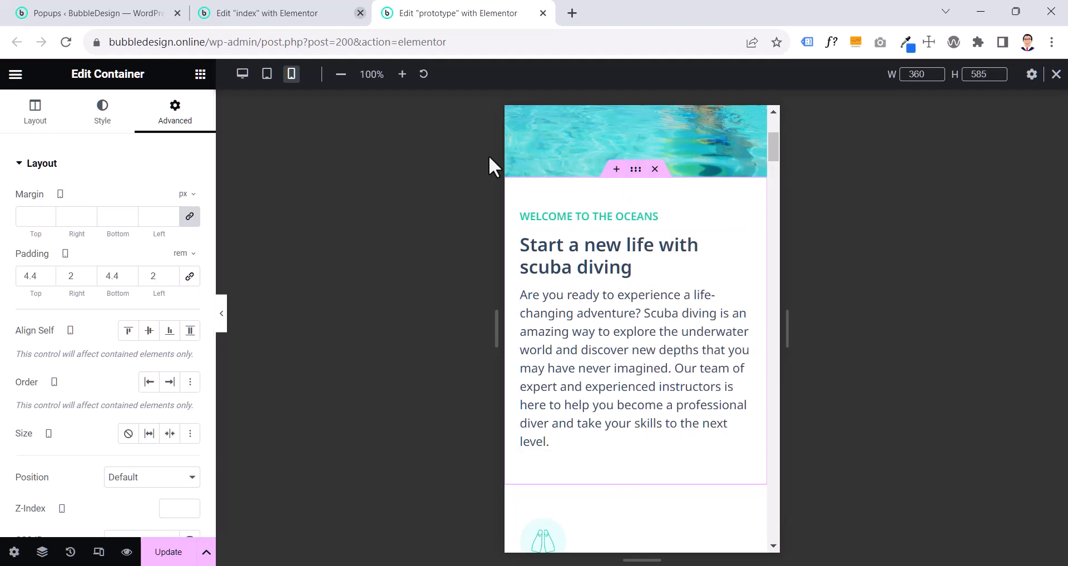
left_click(281, 12)
right_click(636, 159)
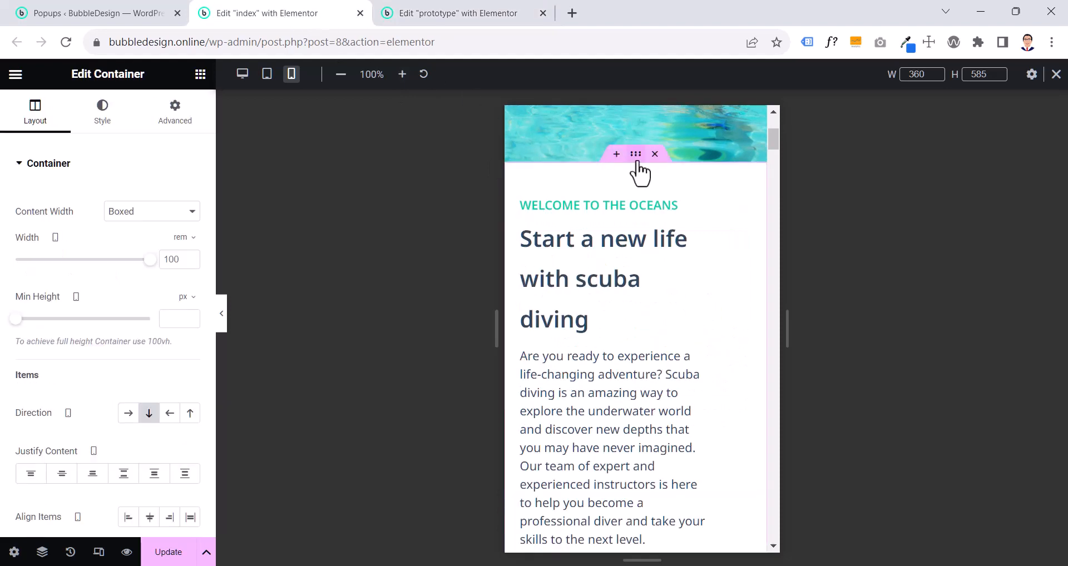
left_click(679, 304)
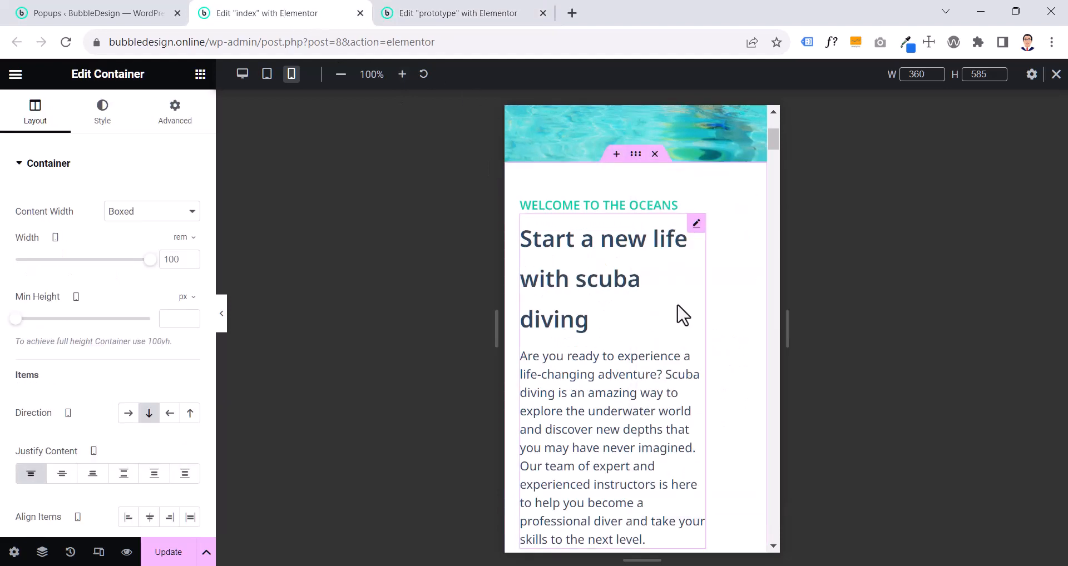
- Examine the title typography of the "Start a new life with scuba diving" image box on the prototype page
left_click(422, 10)
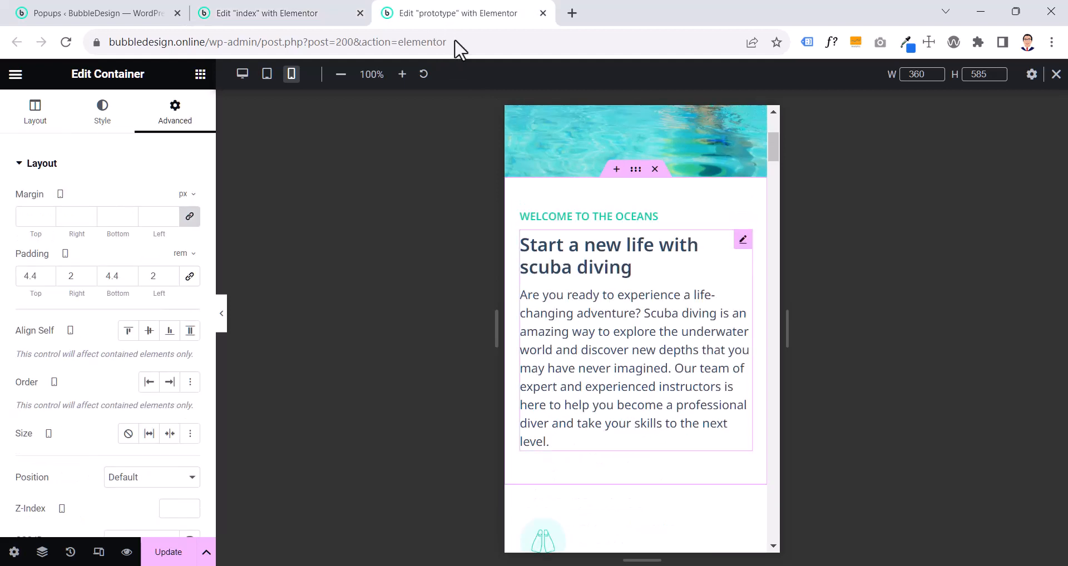
left_click(644, 254)
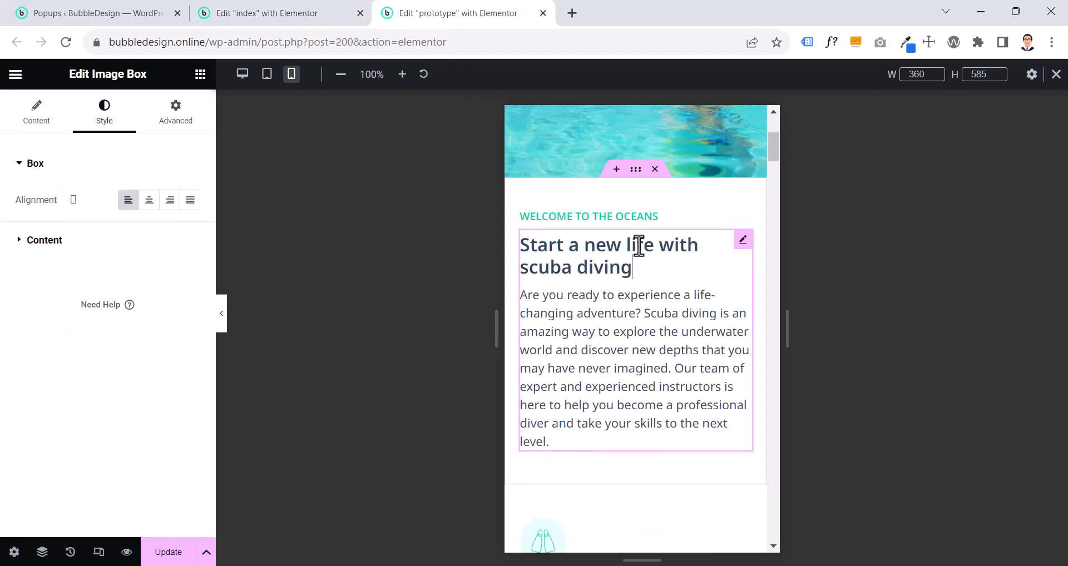
left_click(36, 242)
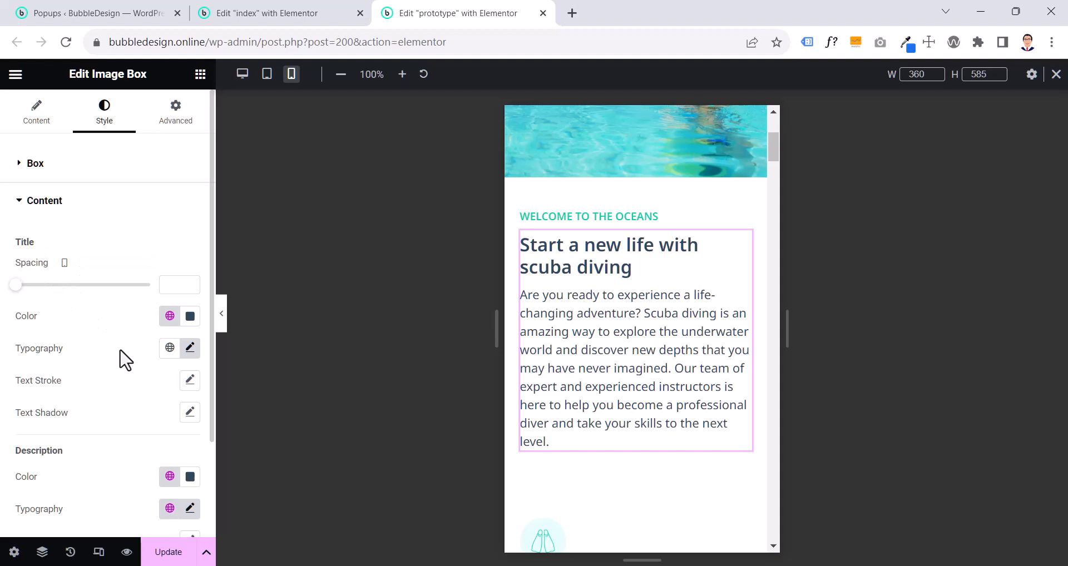
left_click(185, 355)
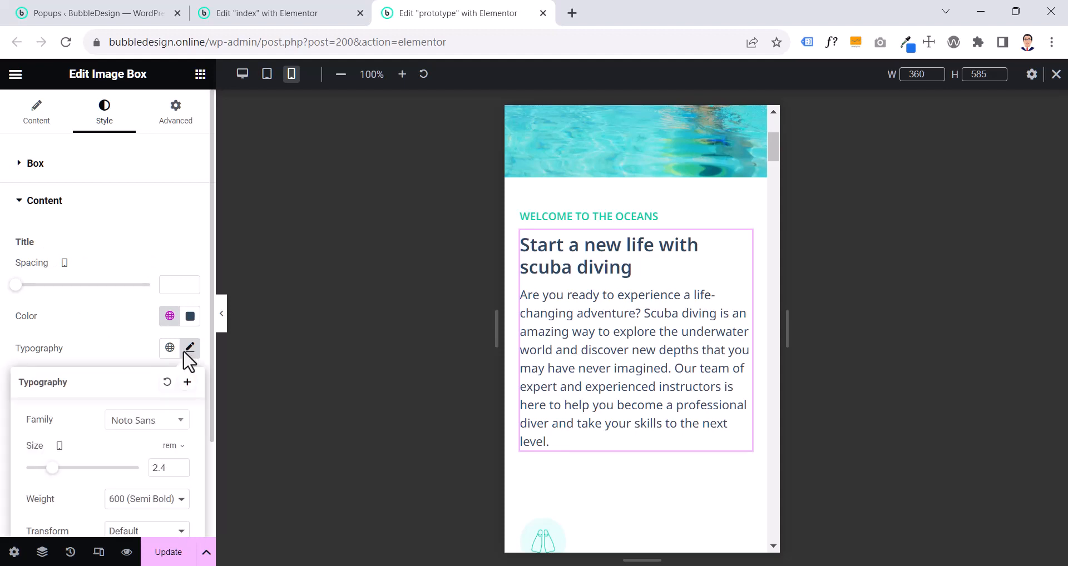
scroll(185, 359, "down", 4)
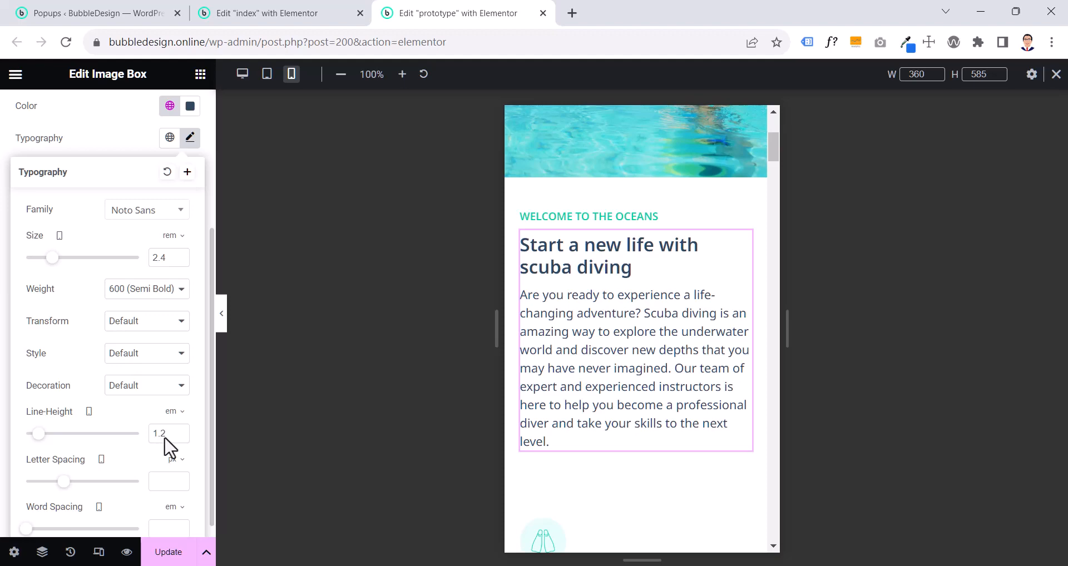
scroll(659, 195, "up", 4)
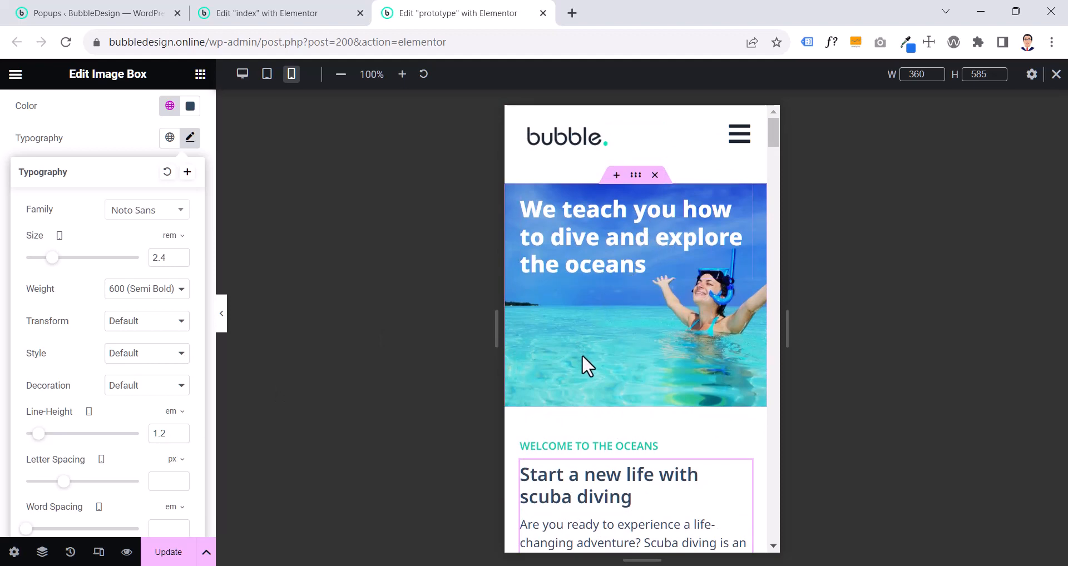
scroll(622, 379, "down", 4)
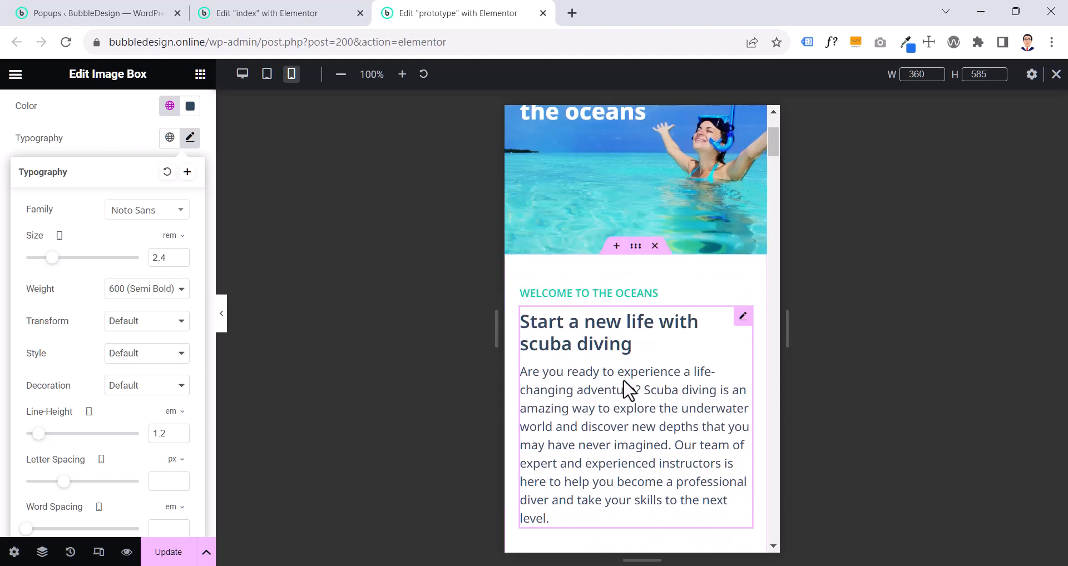
- Examine the title typography of the "Welcome to the oceans" heading on the prototype page
scroll(623, 362, "up", 3)
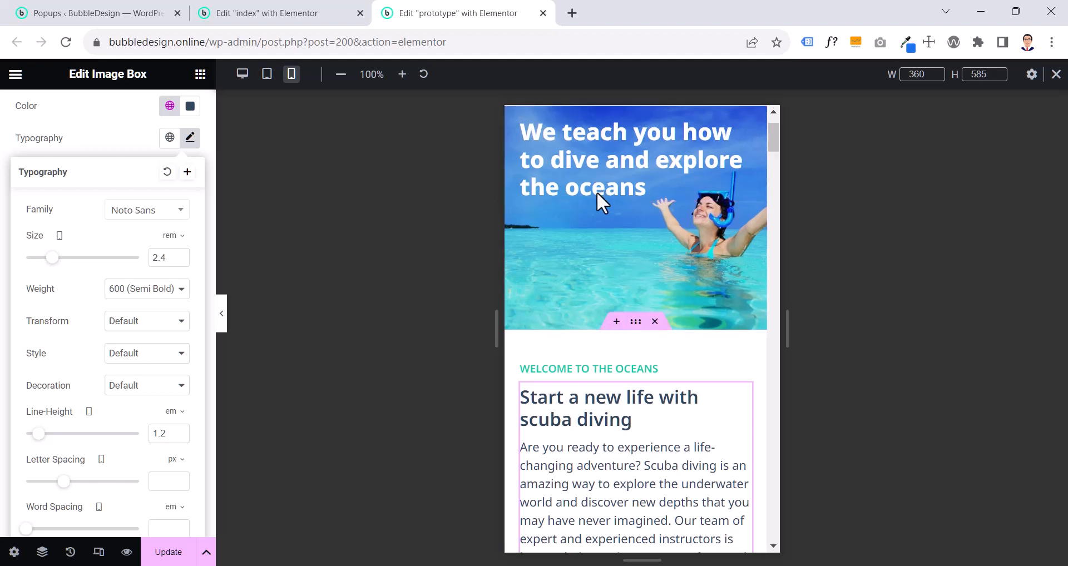
scroll(600, 200, "down", 3)
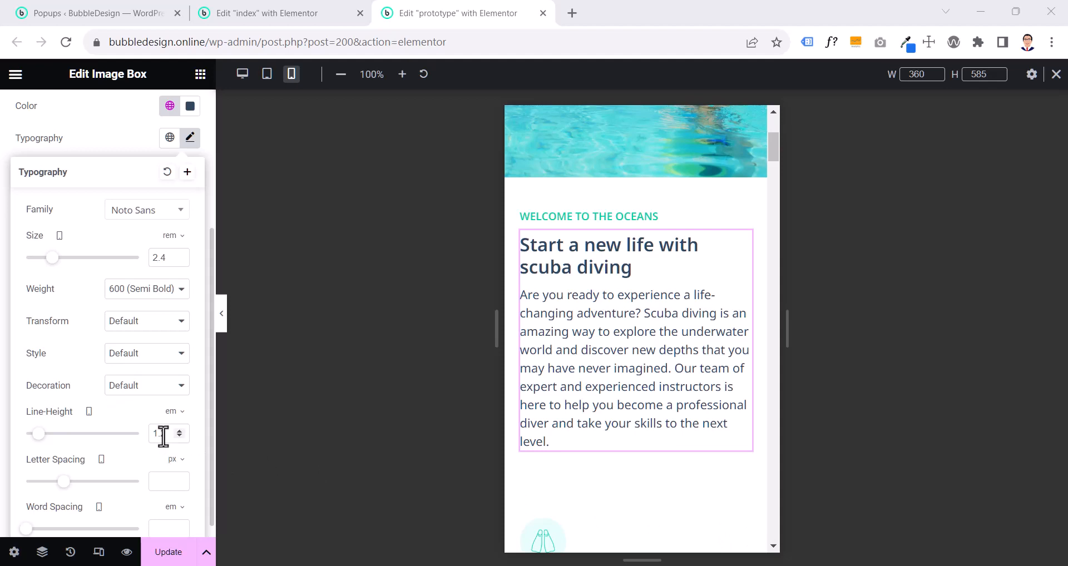
left_click(609, 225)
left_click(113, 129)
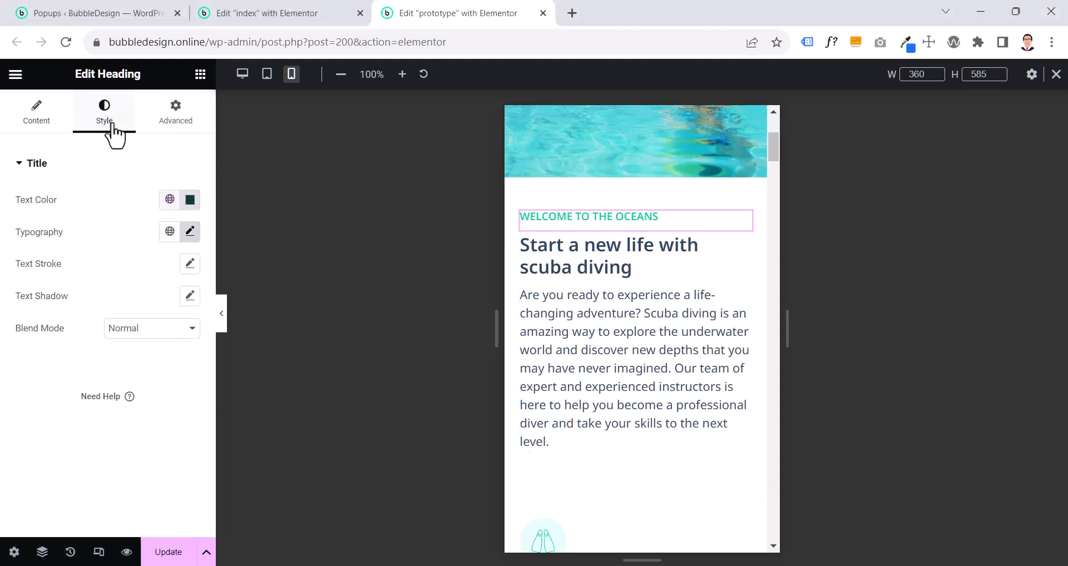
left_click(189, 232)
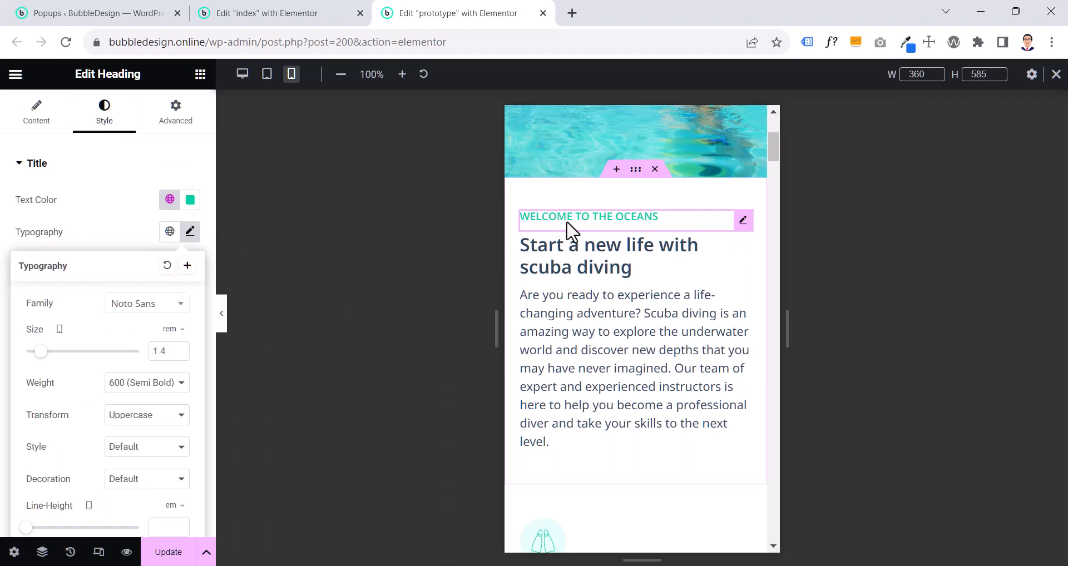
scroll(122, 345, "down", 2)
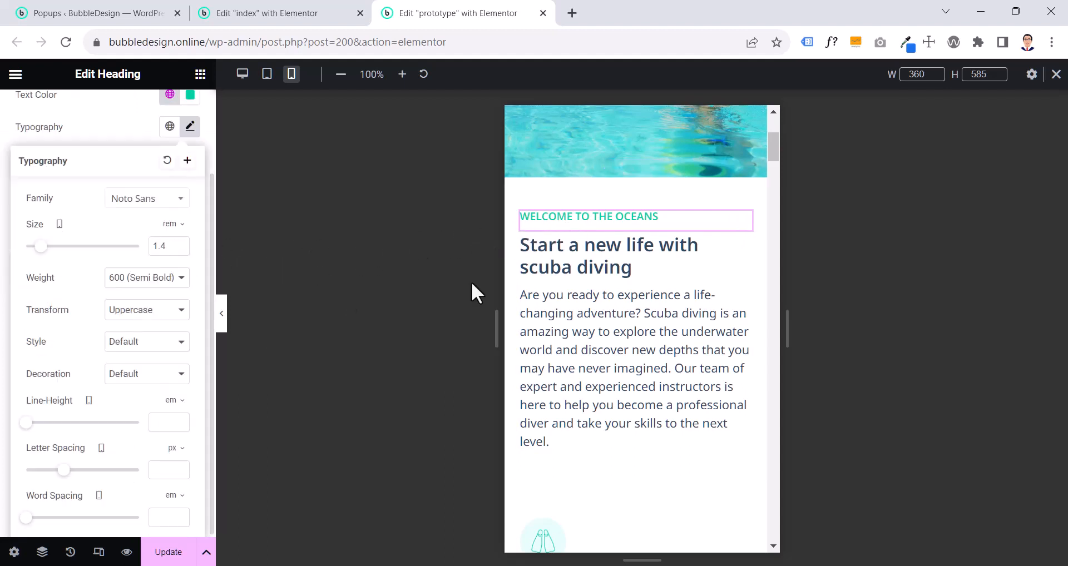
- Copy the prototype's "Welcome to the oceans" heading and paste its style onto the matching heading of the index page
left_click(600, 304)
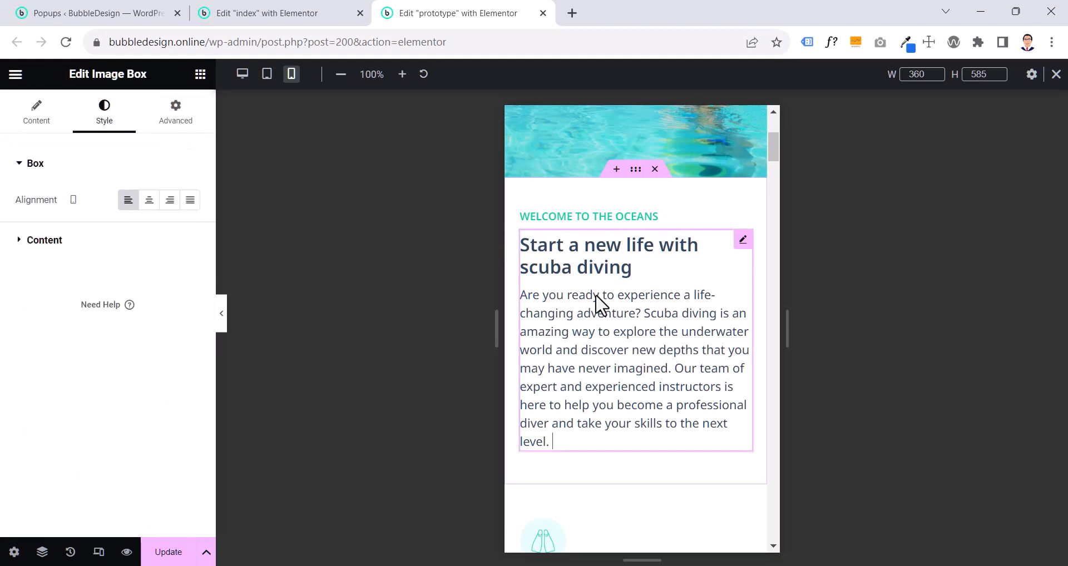
left_click(603, 222)
right_click(604, 218)
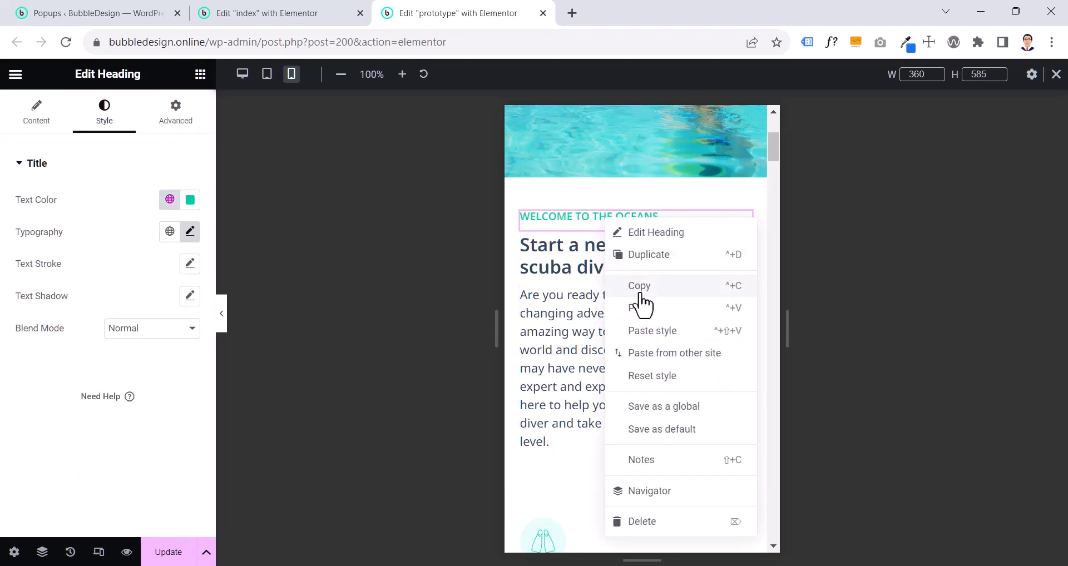
left_click(638, 286)
left_click(291, 16)
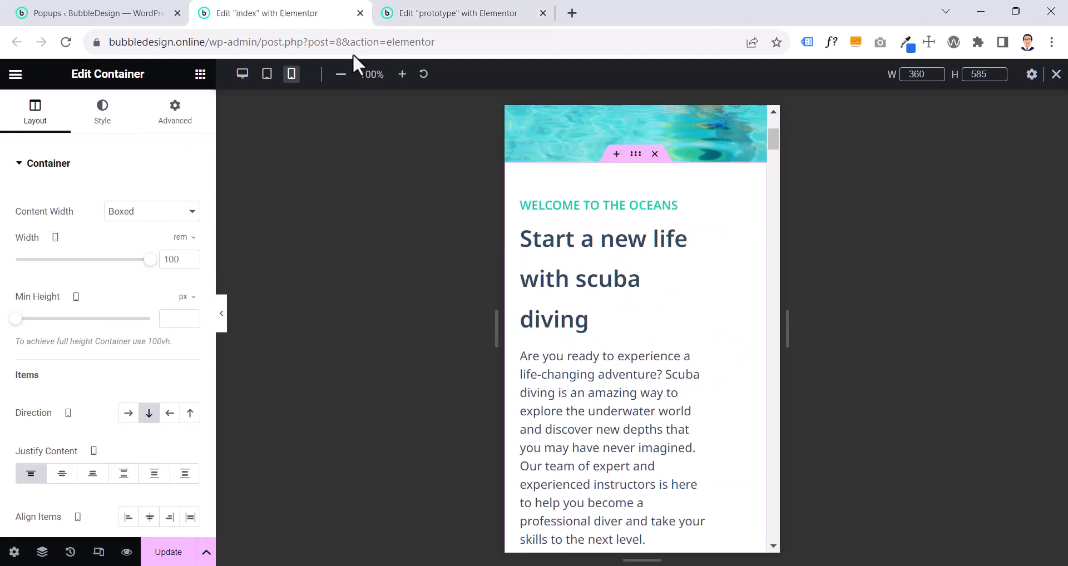
right_click(565, 205)
left_click(612, 315)
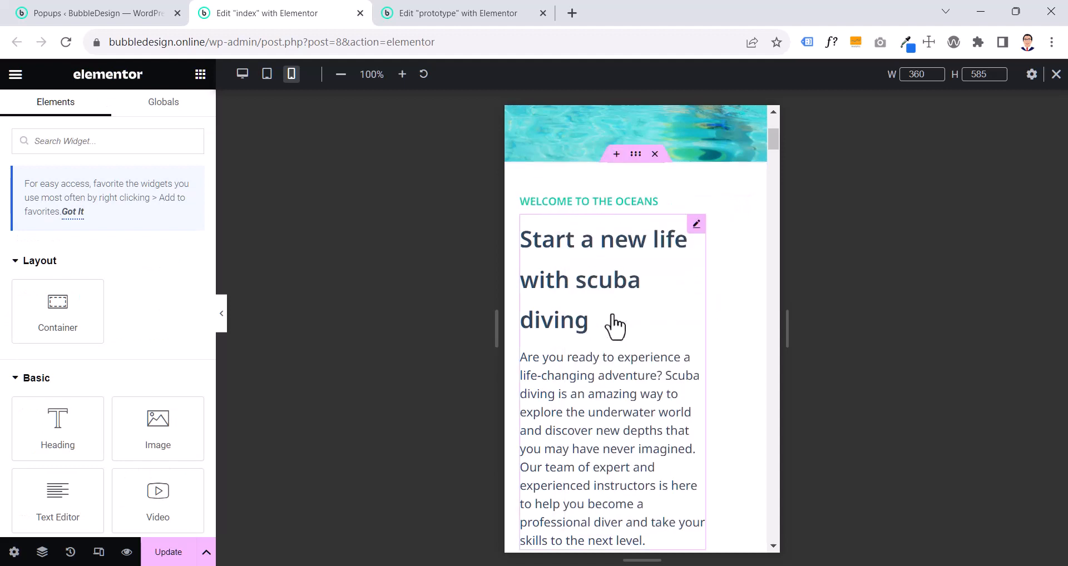
- Copy the prototype's "Start a new life with scuba diving" image box and paste its style onto the matching index page box
left_click(490, 16)
left_click(594, 273)
right_click(594, 273)
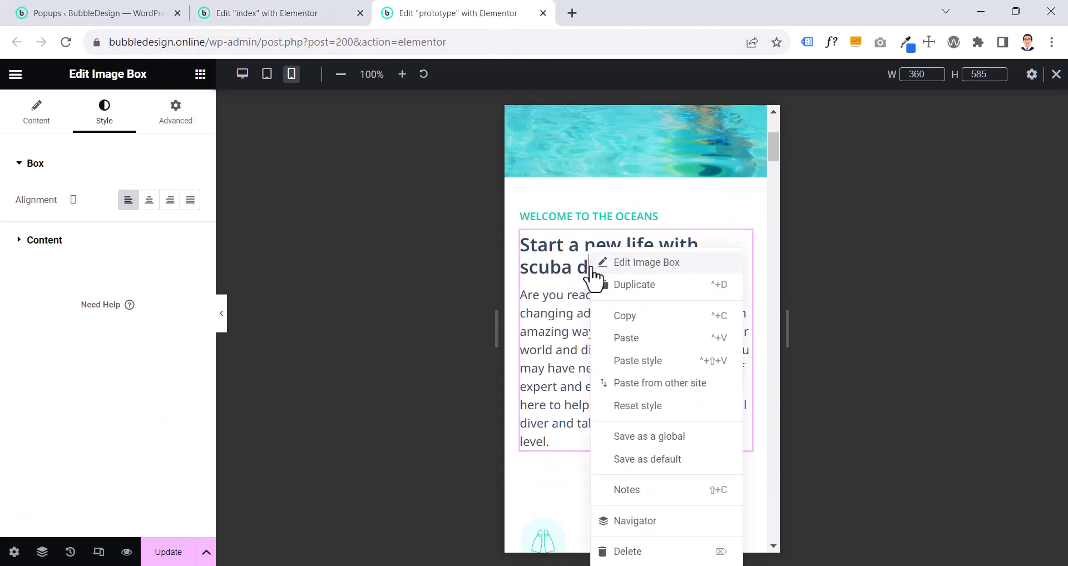
left_click(614, 313)
left_click(306, 16)
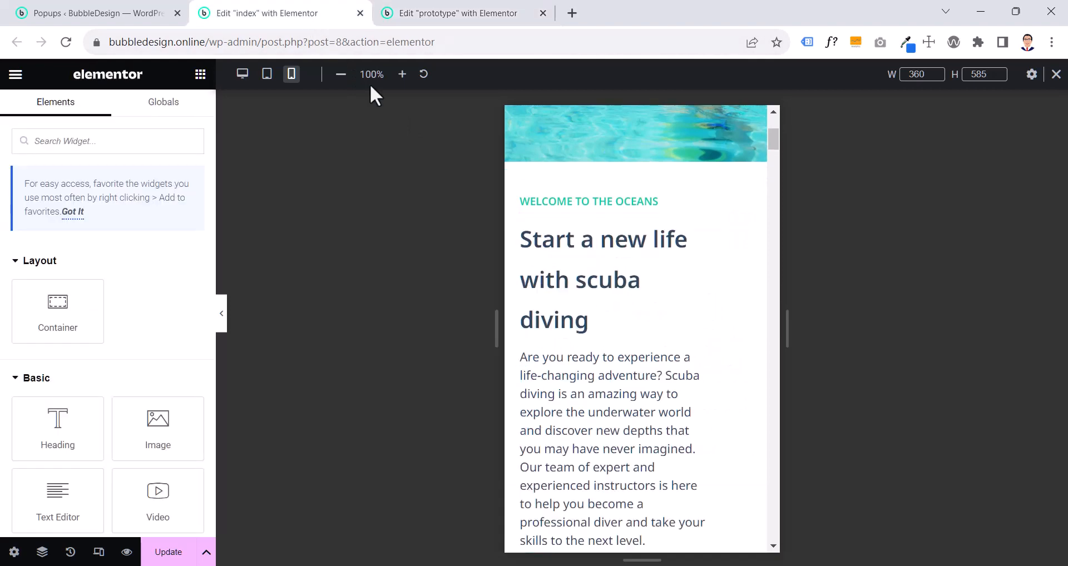
right_click(562, 250)
left_click(610, 360)
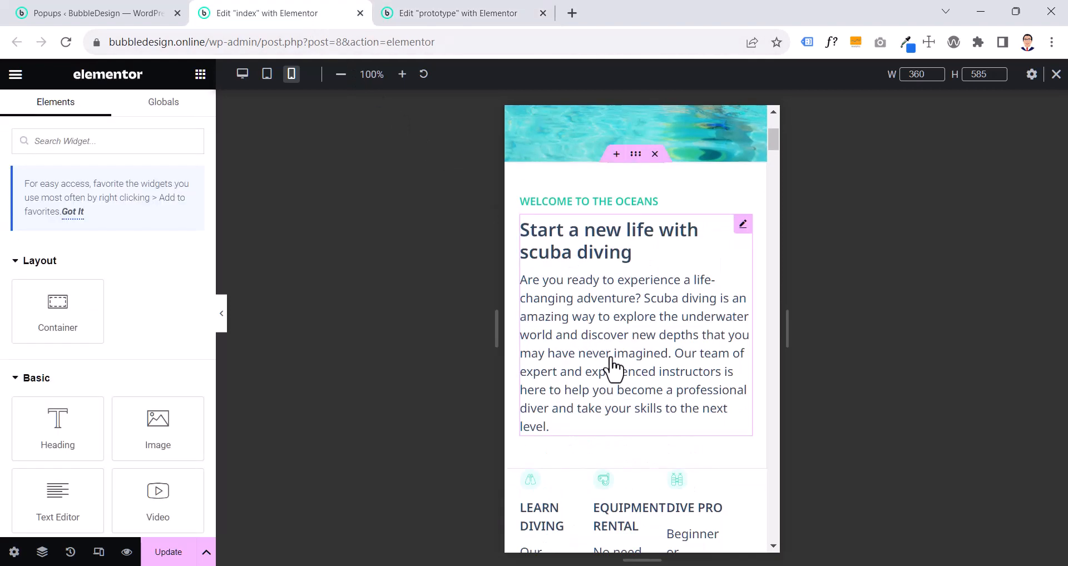
- Compare the mobile layout of the service image boxes, from Learn Diving to Learn Swimming, between the index and prototype pages
left_click(445, 13)
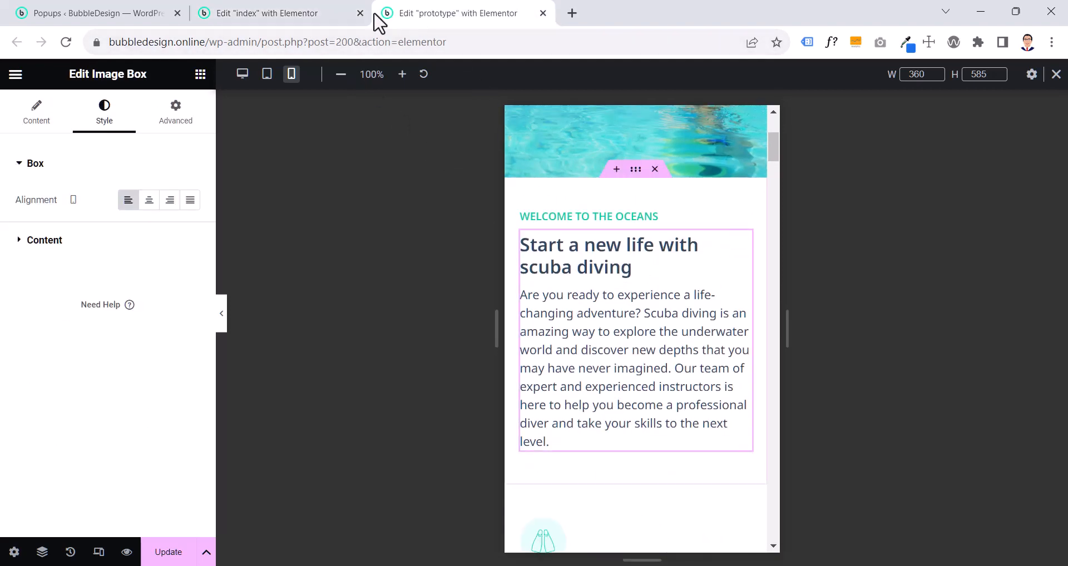
left_click(305, 14)
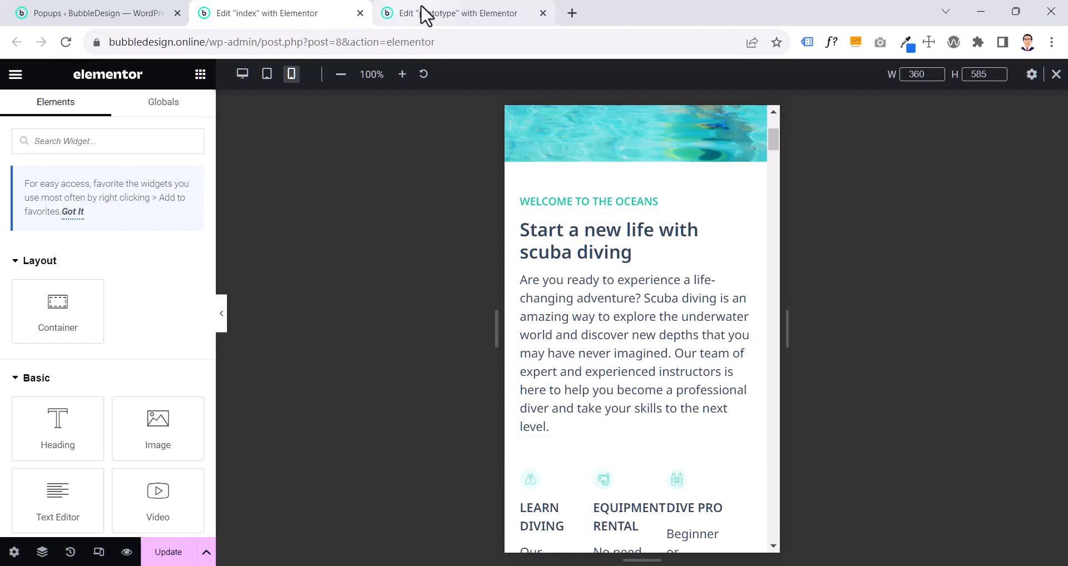
scroll(523, 179, "down", 4)
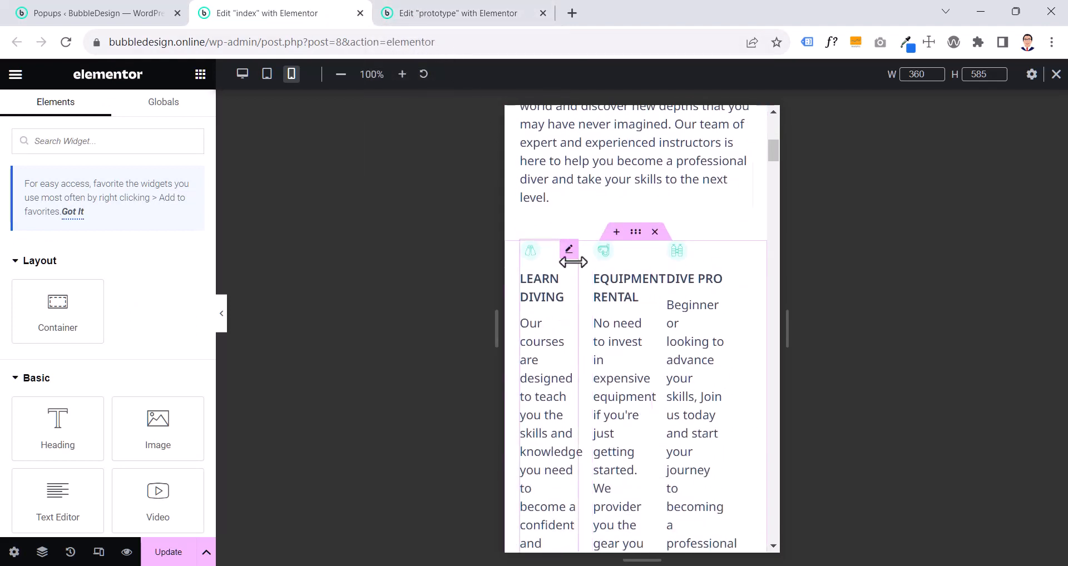
scroll(657, 306, "down", 4)
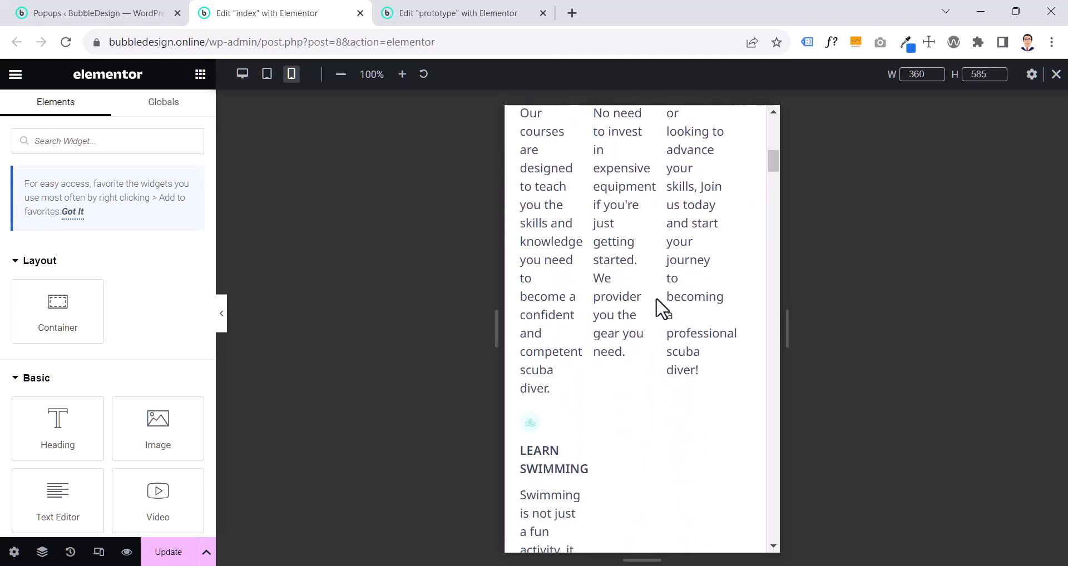
scroll(657, 306, "up", 3)
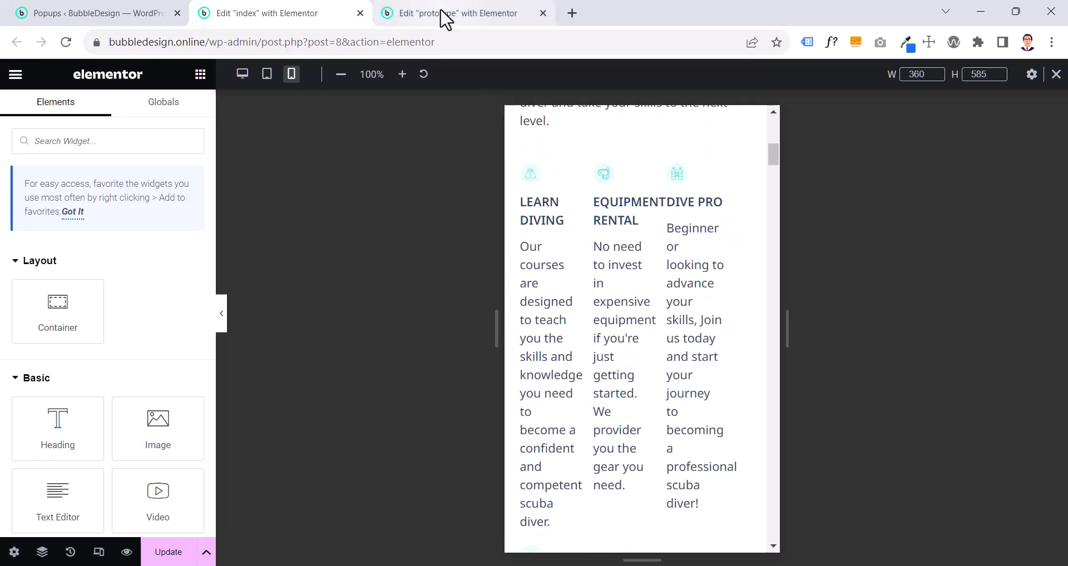
left_click(445, 17)
scroll(645, 408, "down", 8)
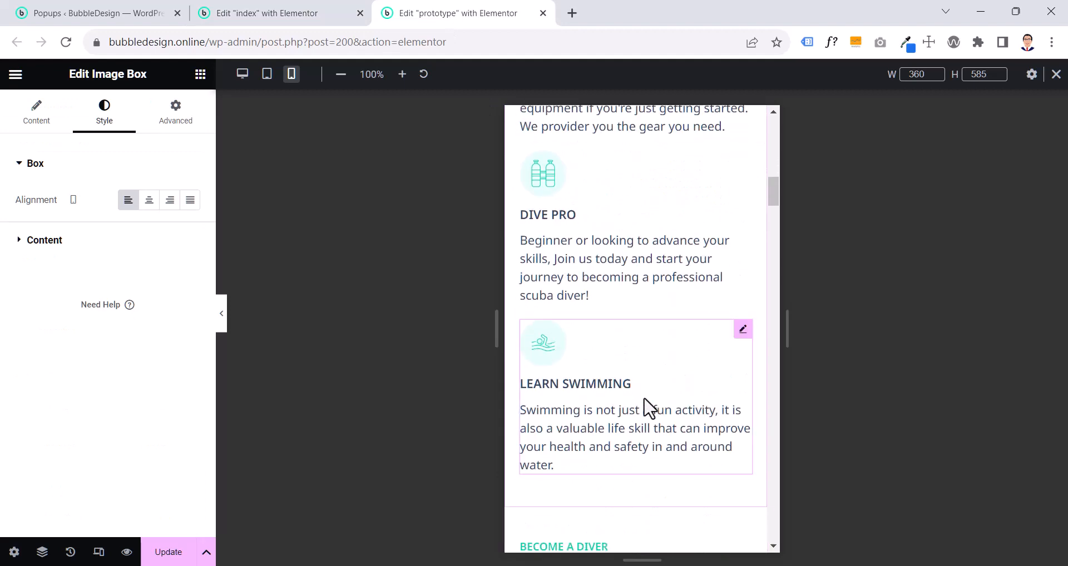
scroll(649, 409, "down", 3)
scroll(649, 409, "up", 4)
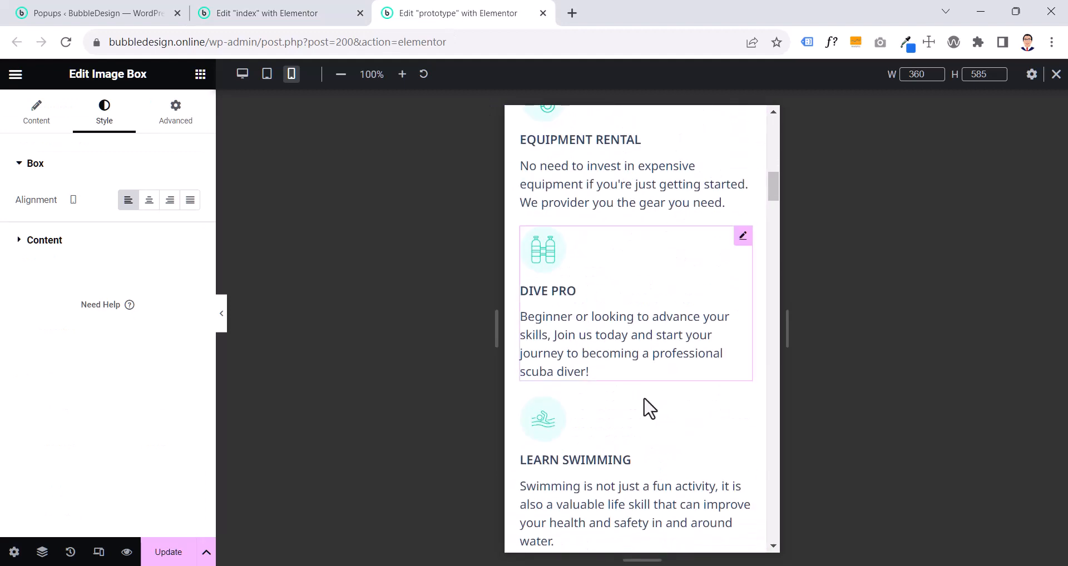
scroll(649, 409, "up", 3)
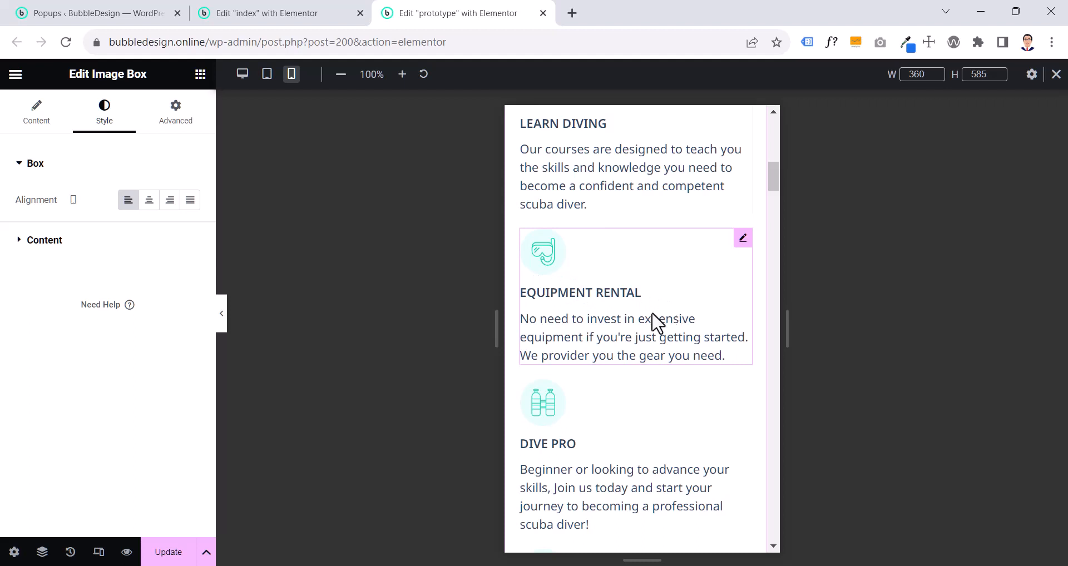
scroll(612, 333, "down", 1)
scroll(612, 333, "up", 1)
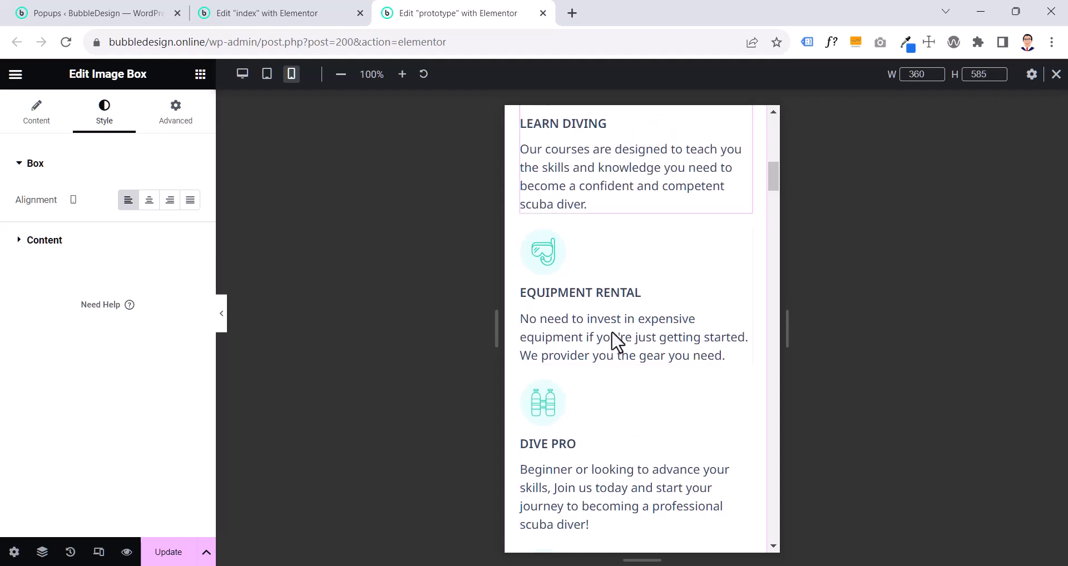
scroll(612, 341, "up", 3)
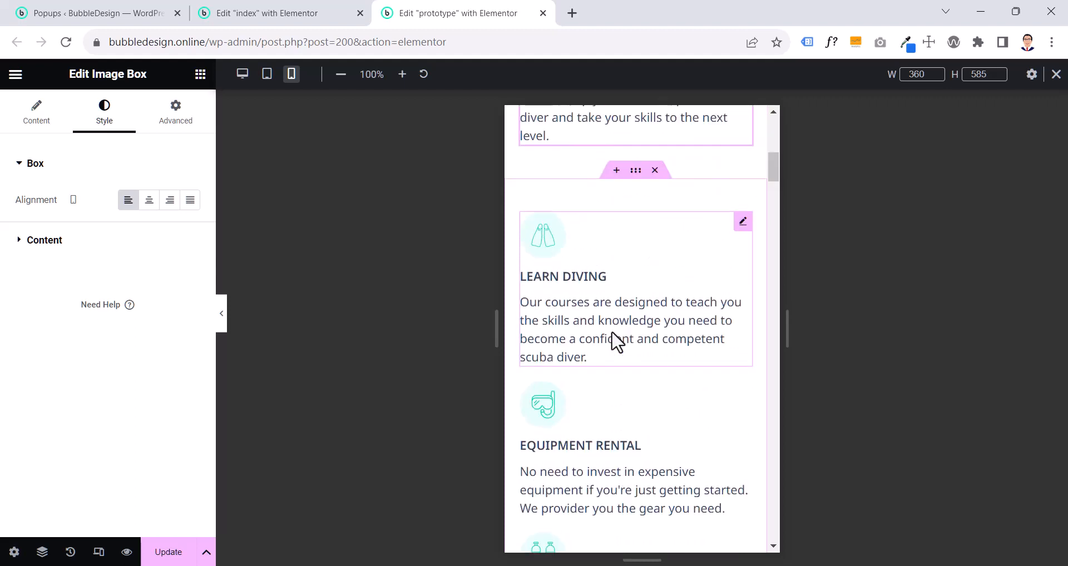
- Examine the prototype's services container layout and the advanced width settings of its Learn Diving image box
left_click(636, 170)
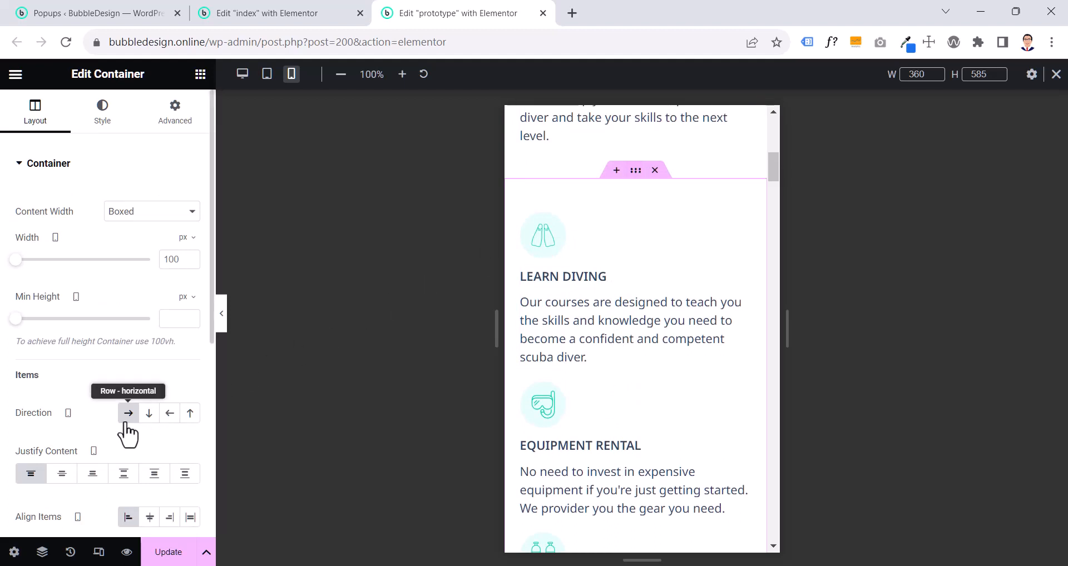
left_click(634, 278)
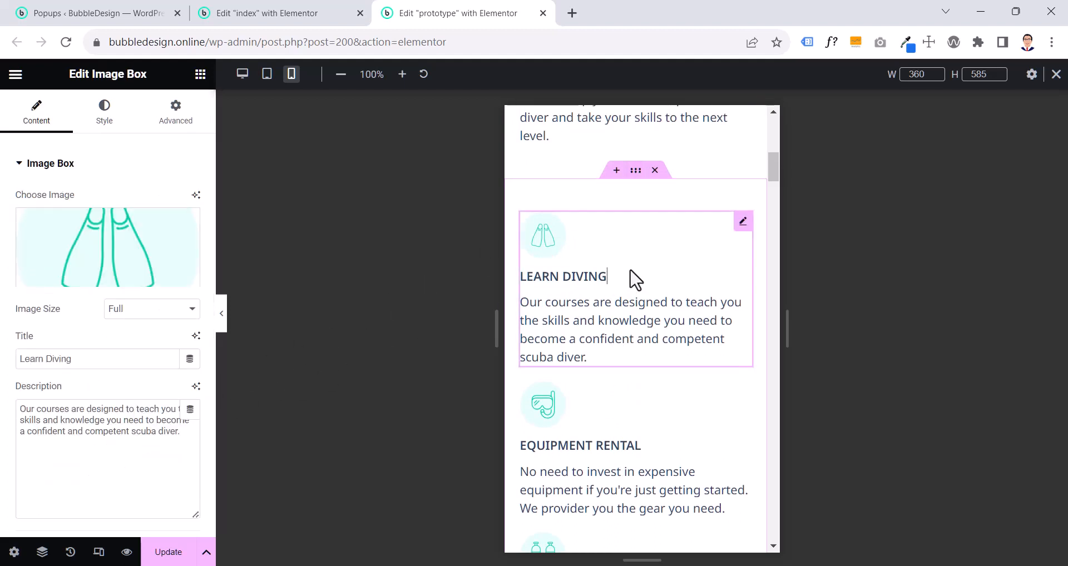
left_click(176, 118)
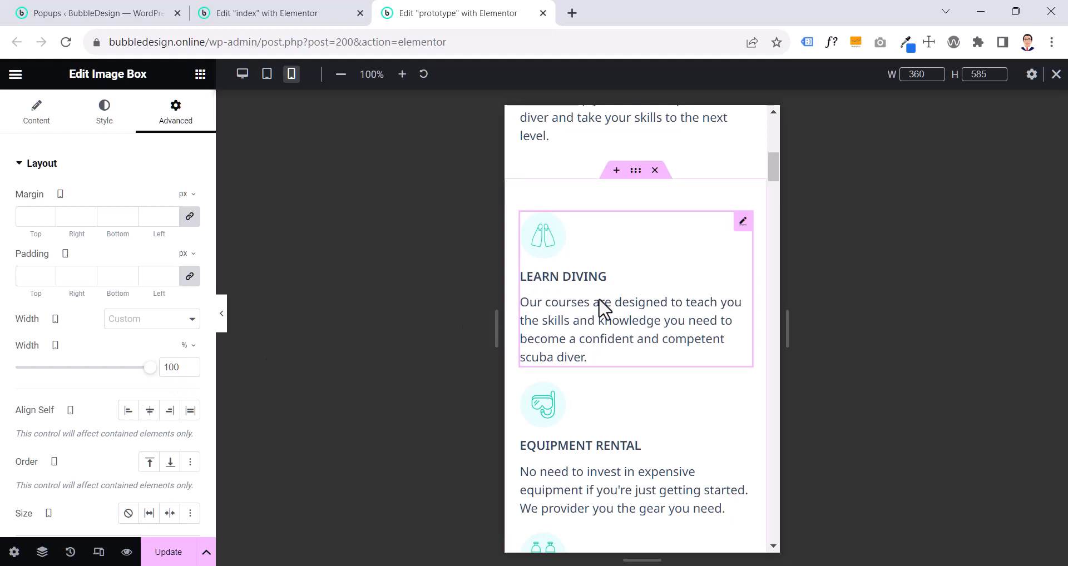
- Copy the prototype's Learn Diving image box and paste its style onto the Learn Diving box of the index page
right_click(621, 278)
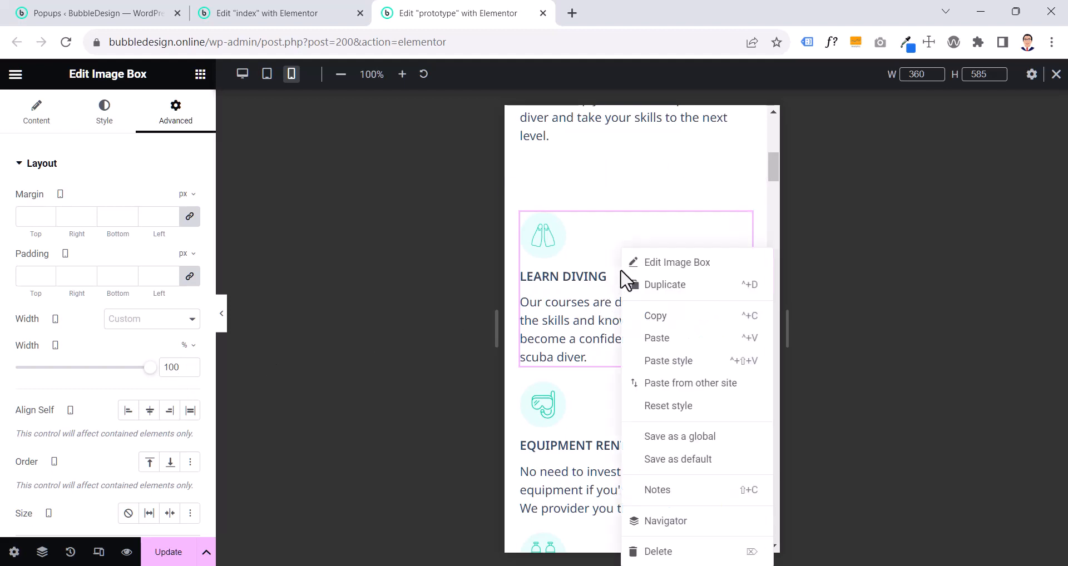
left_click(644, 315)
left_click(306, 14)
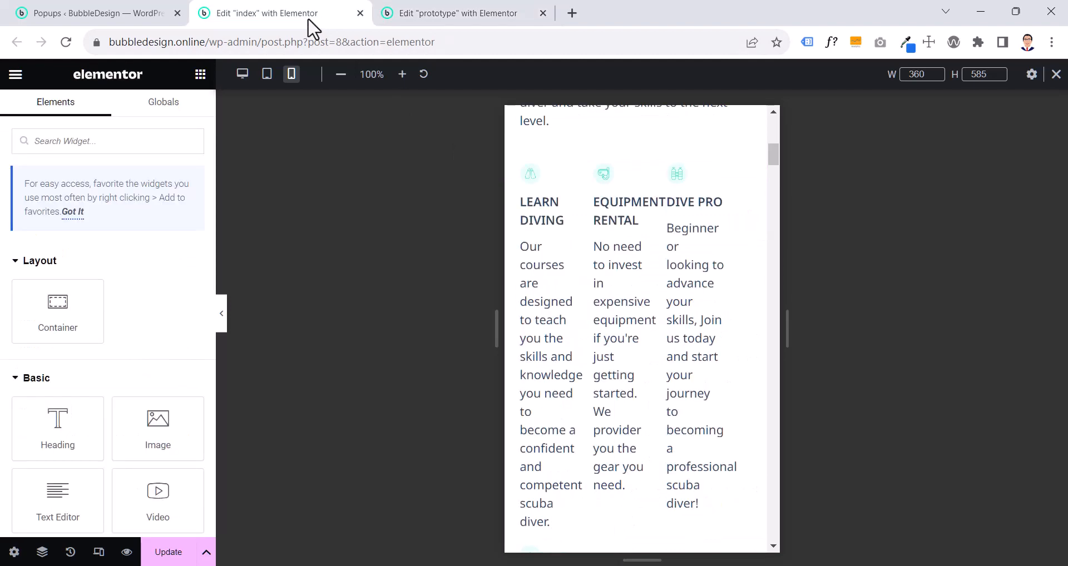
right_click(531, 244)
left_click(578, 358)
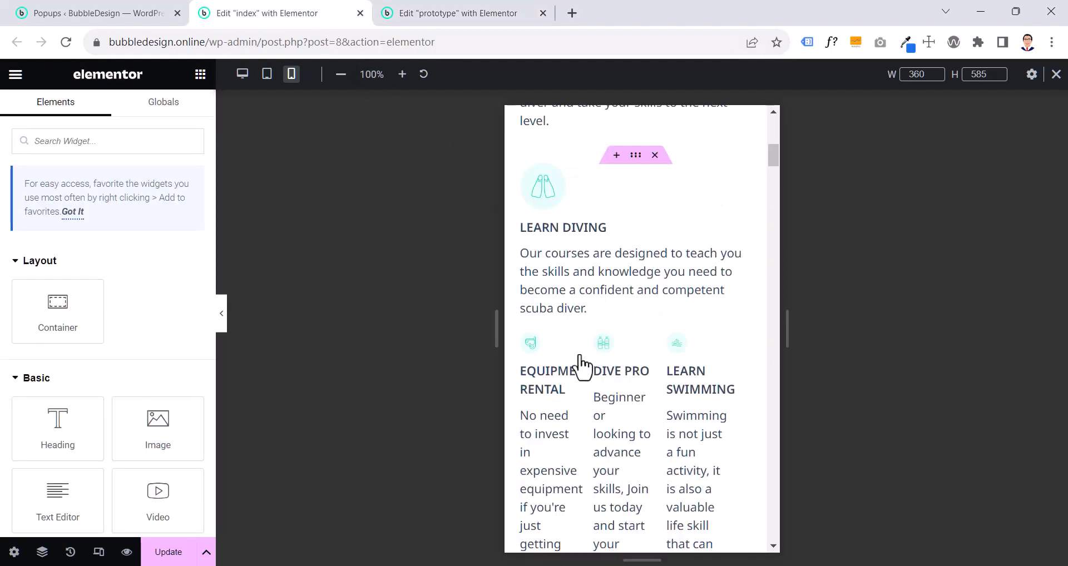
- Paste the copied image box style onto the index page's Equipment Rental, Dive Pro and Learn Swimming boxes
right_click(556, 389)
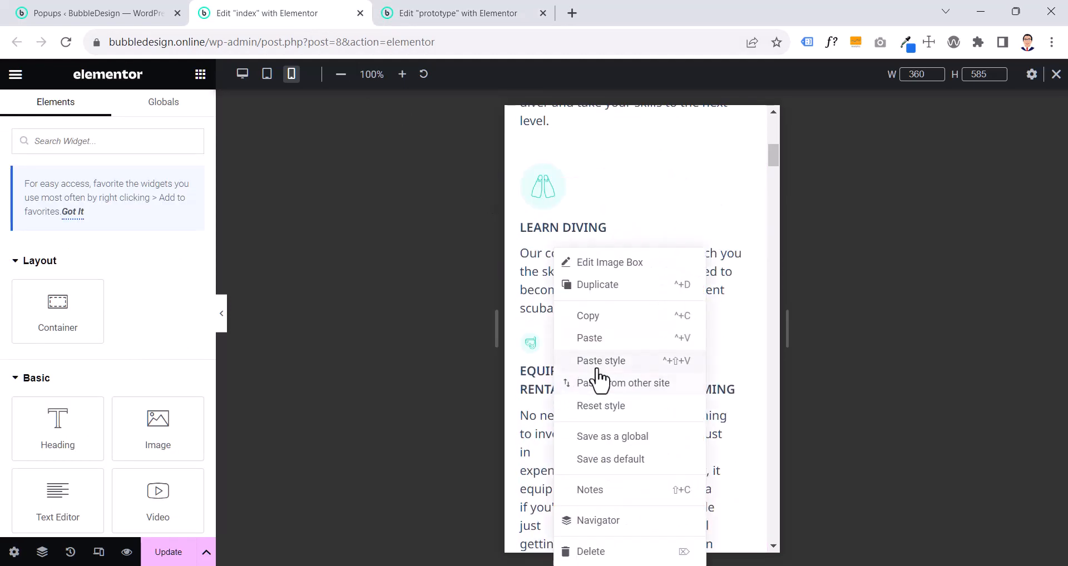
left_click(570, 362)
scroll(600, 379, "down", 4)
right_click(550, 307)
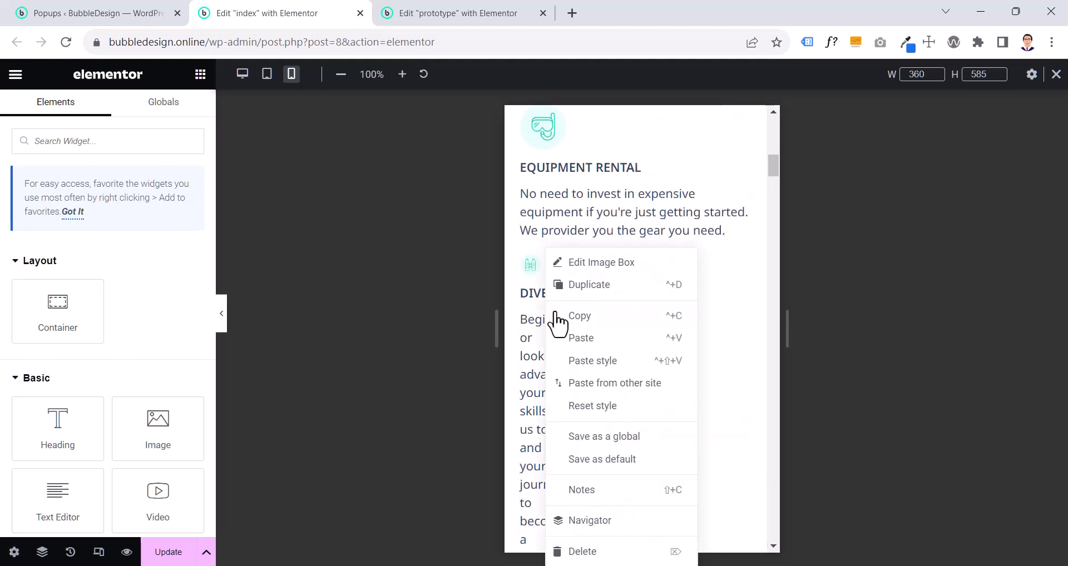
left_click(600, 368)
scroll(584, 367, "down", 3)
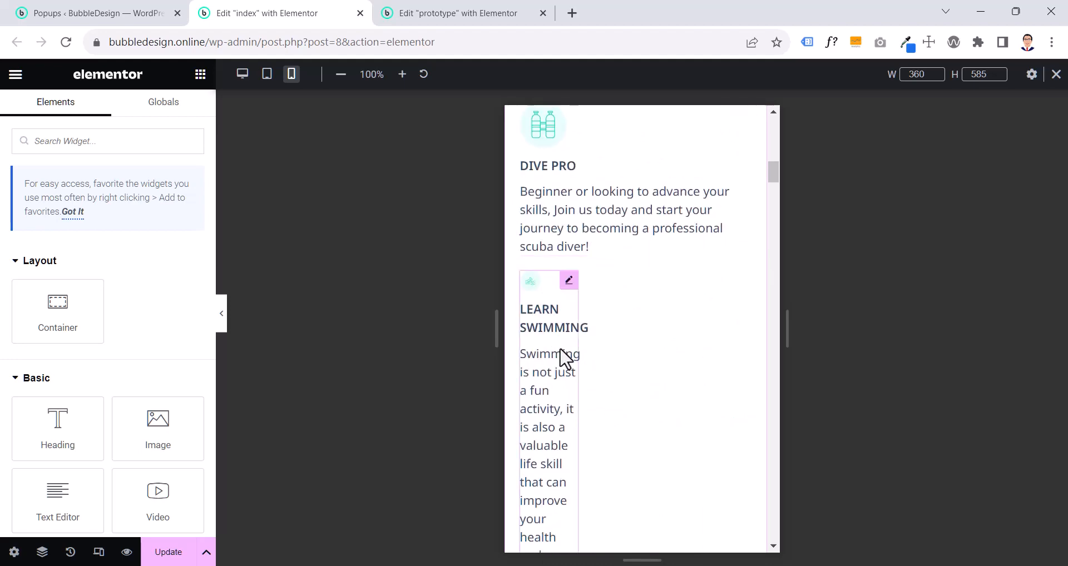
right_click(561, 357)
left_click(600, 361)
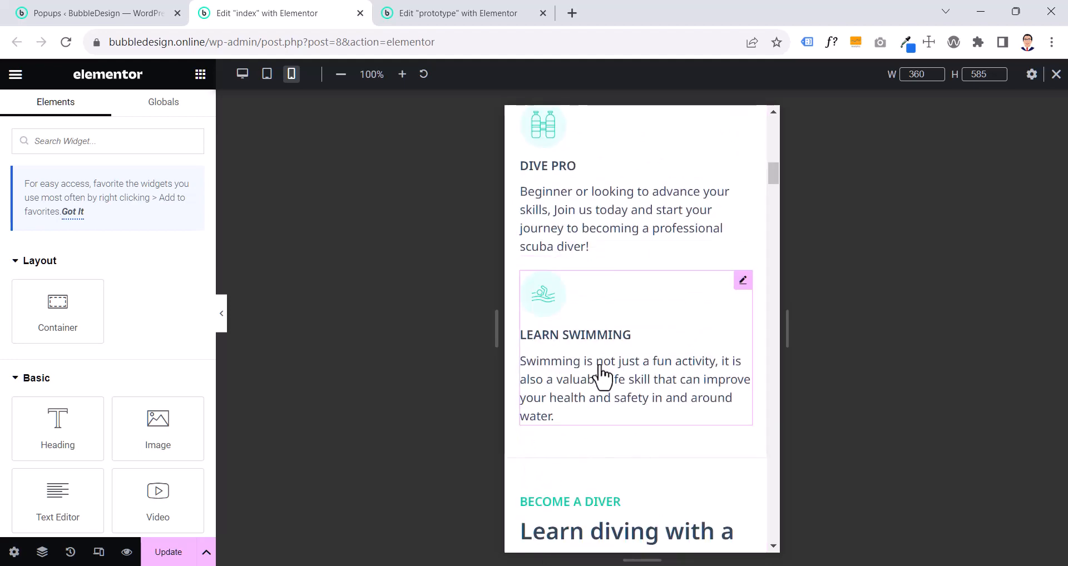
- Compare the mobile spacing and layout of the service image boxes between the index and prototype pages
scroll(600, 373, "up", 10)
scroll(607, 423, "down", 10)
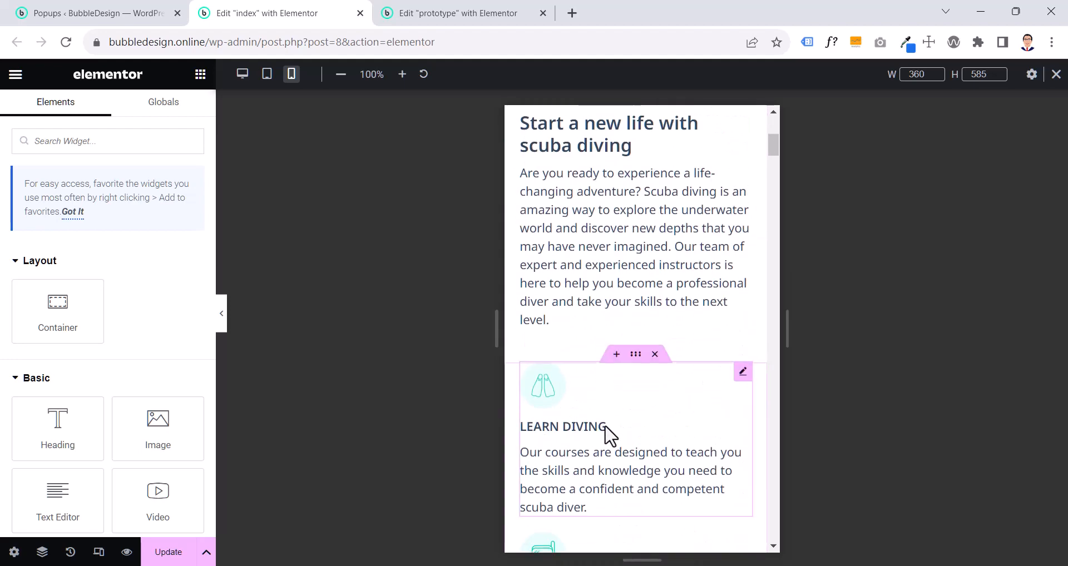
scroll(601, 389, "up", 7)
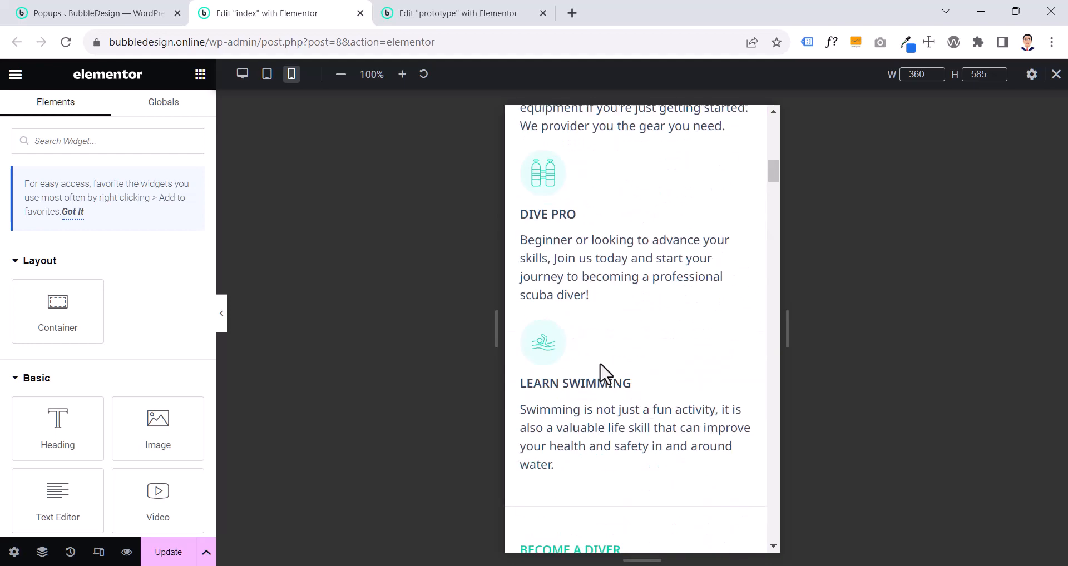
left_click(451, 11)
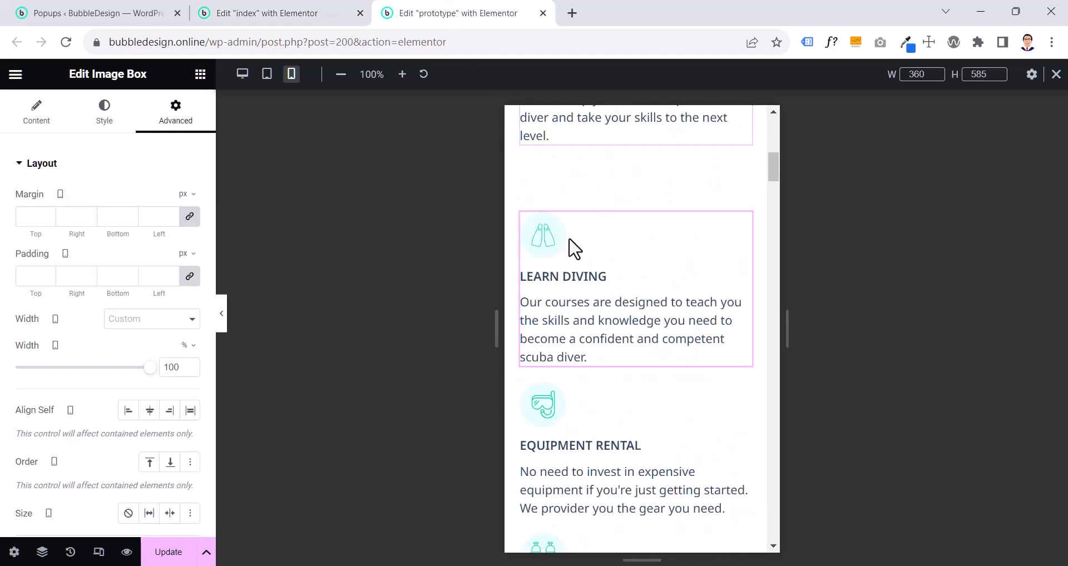
scroll(632, 365, "down", 6)
scroll(636, 367, "down", 4)
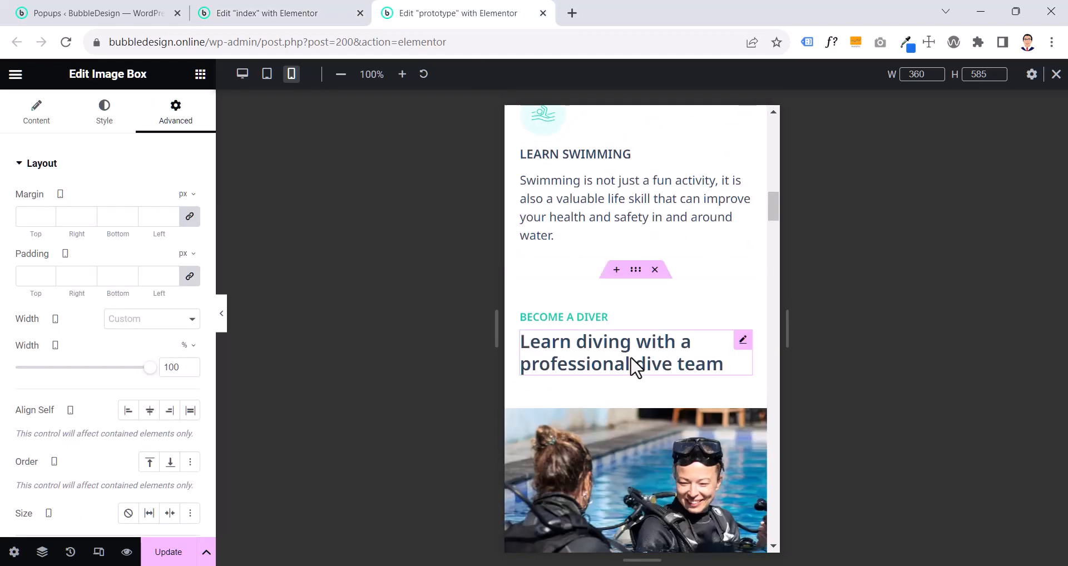
scroll(635, 367, "up", 8)
scroll(635, 367, "up", 4)
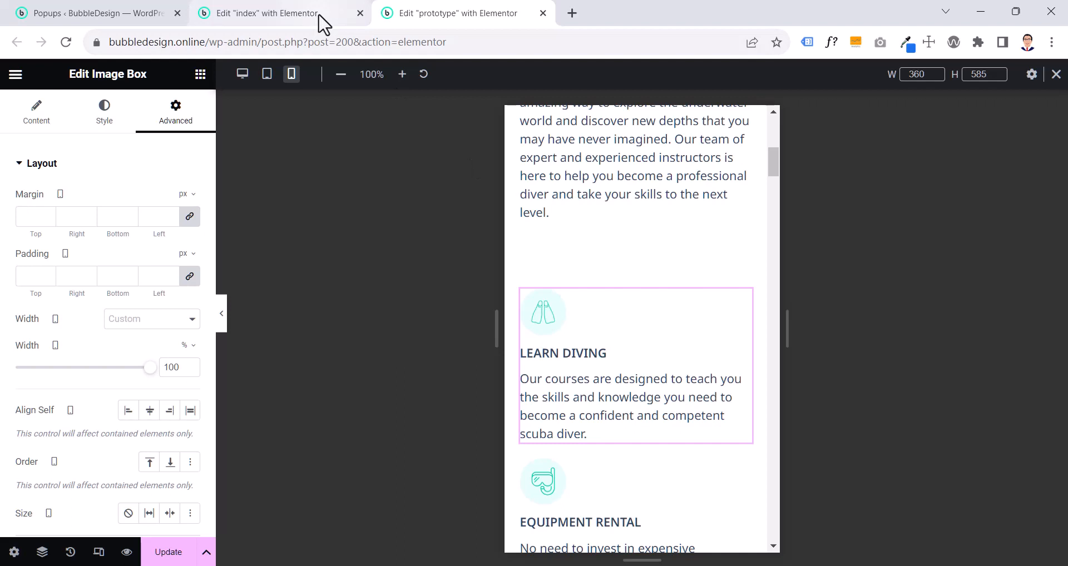
mouse_move(324, 24)
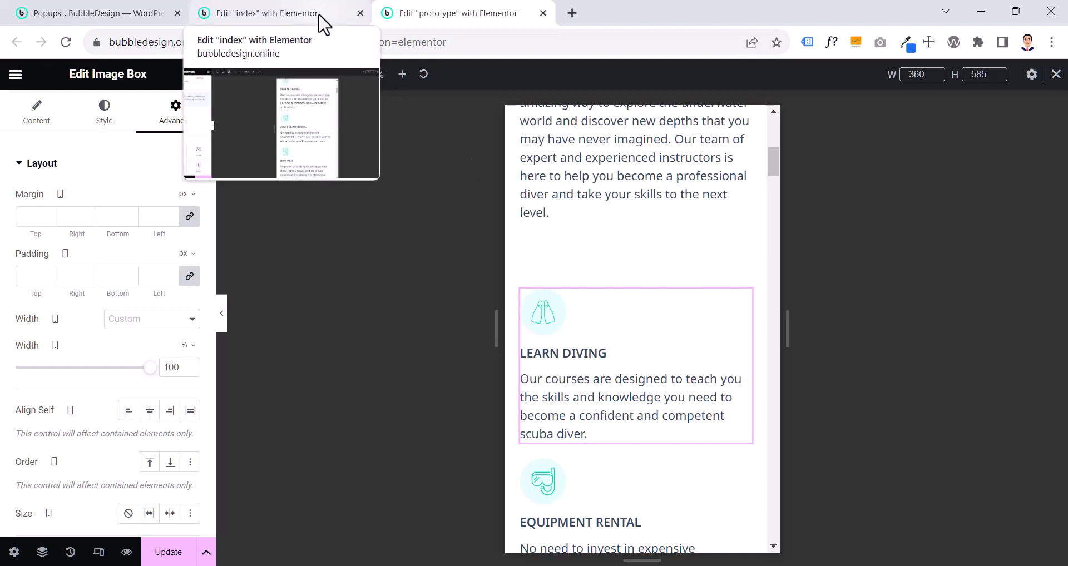
left_click(322, 22)
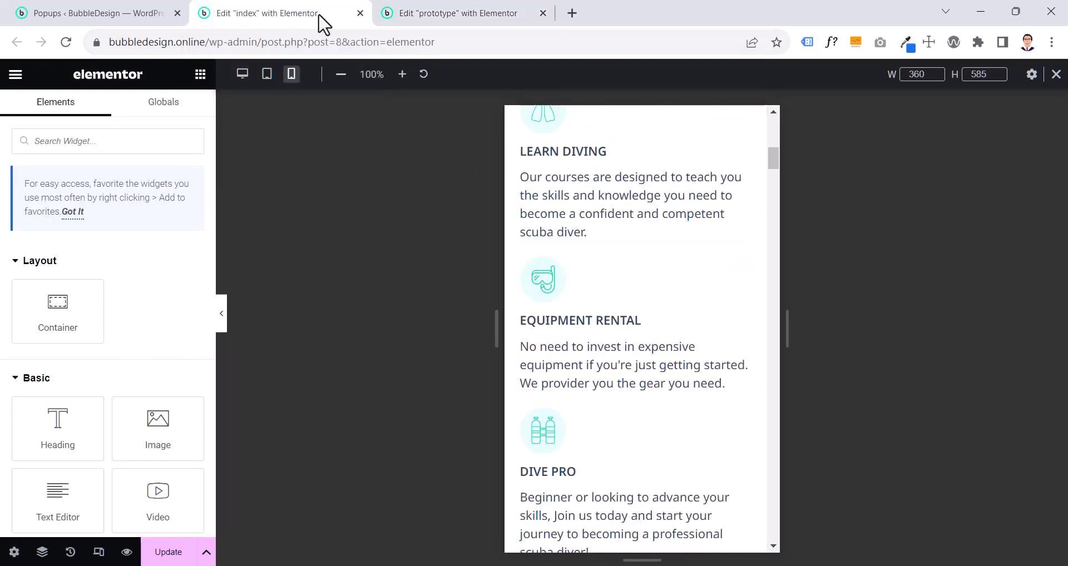
scroll(627, 311, "up", 3)
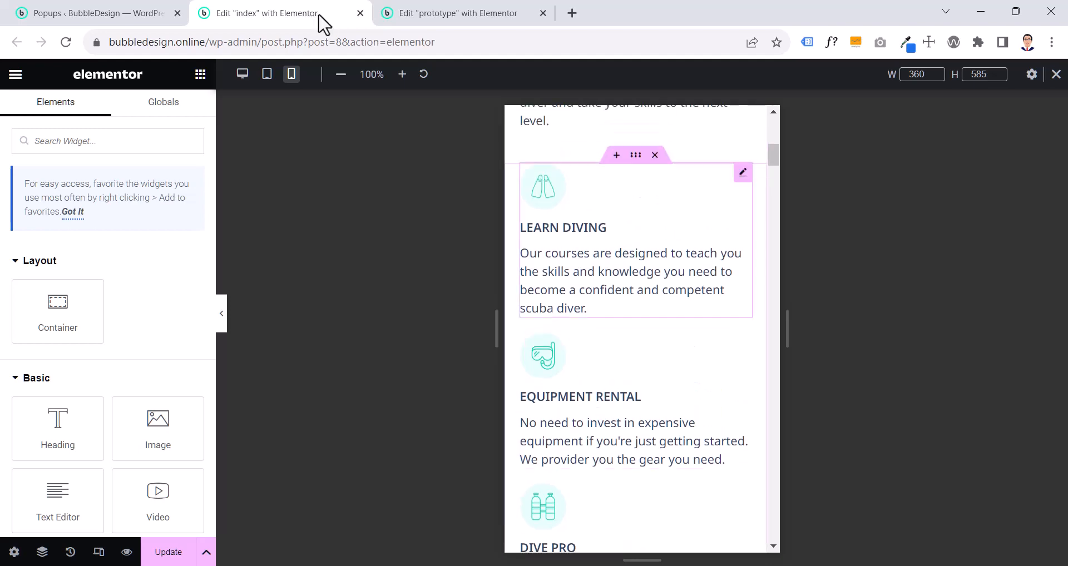
- Examine the index page's services container layout and the advanced settings of its Learn Diving image box
left_click(632, 310)
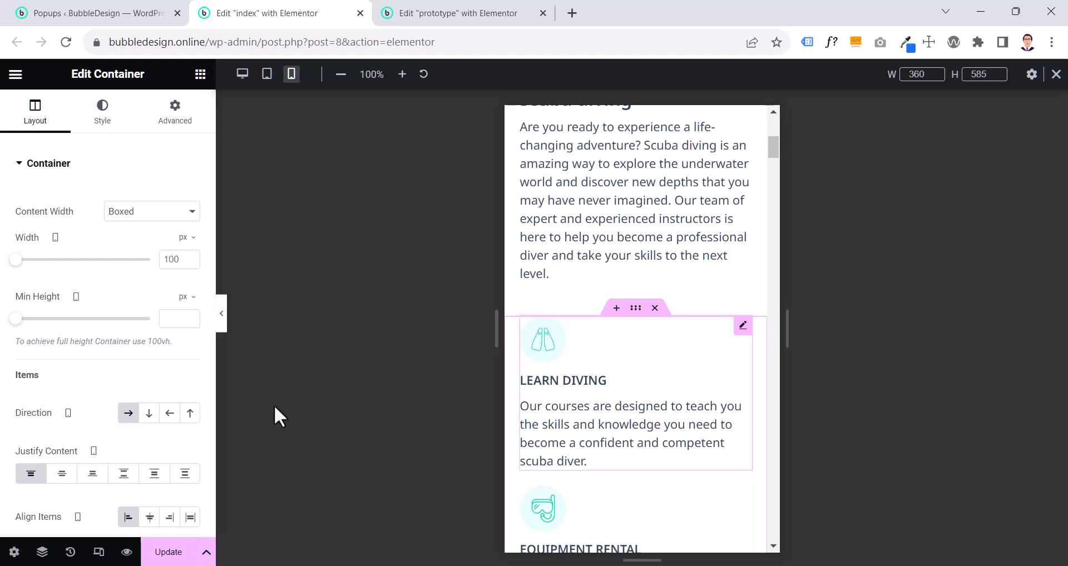
left_click(579, 380)
scroll(584, 379, "down", 3)
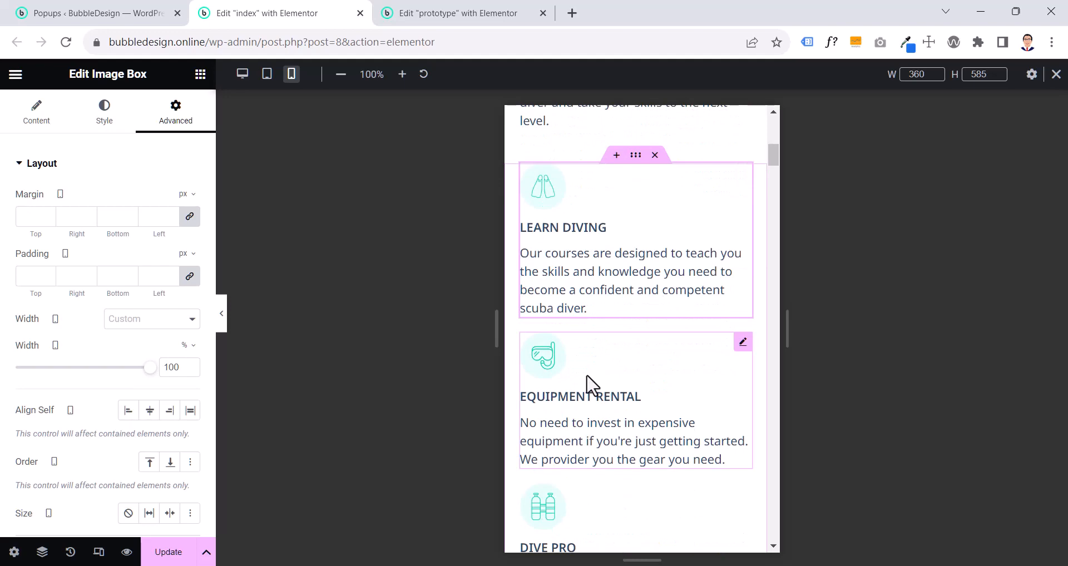
scroll(592, 384, "down", 4)
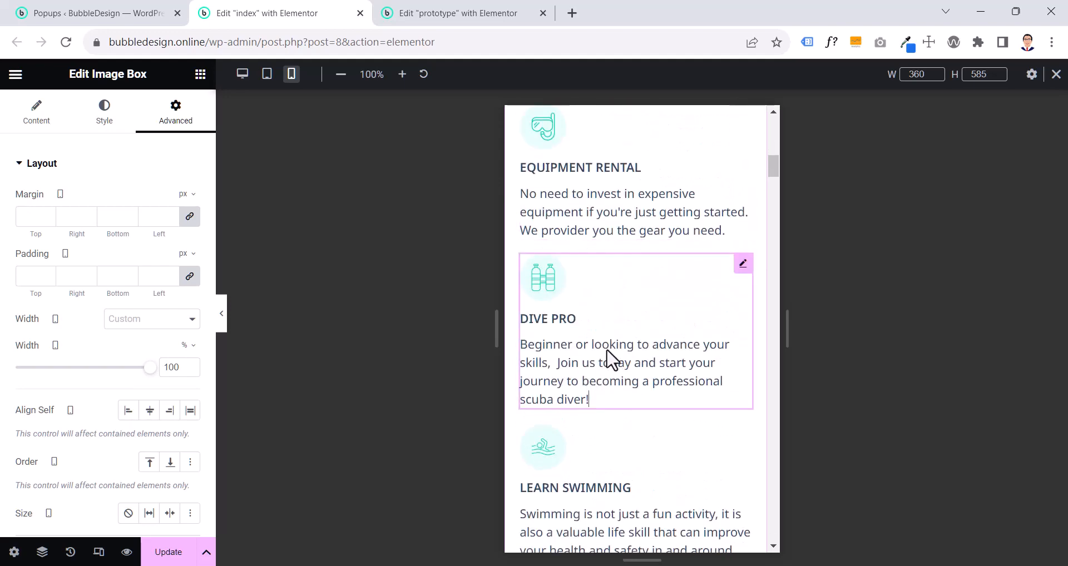
scroll(607, 351, "up", 4)
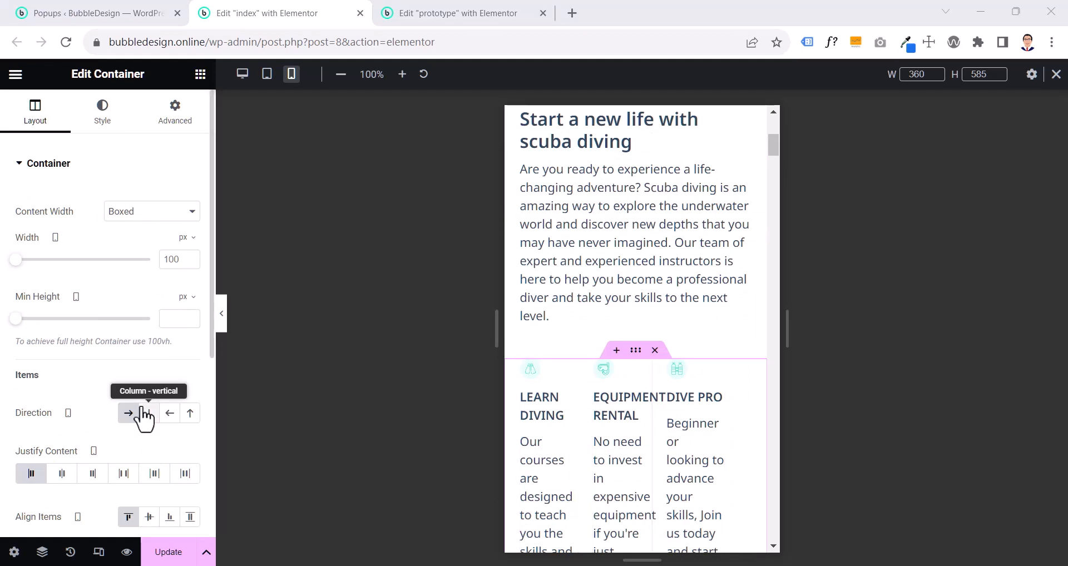
- Set the direction of the index page's services container to Column - vertical for mobile
scroll(146, 417, "down", 4)
left_click(148, 203)
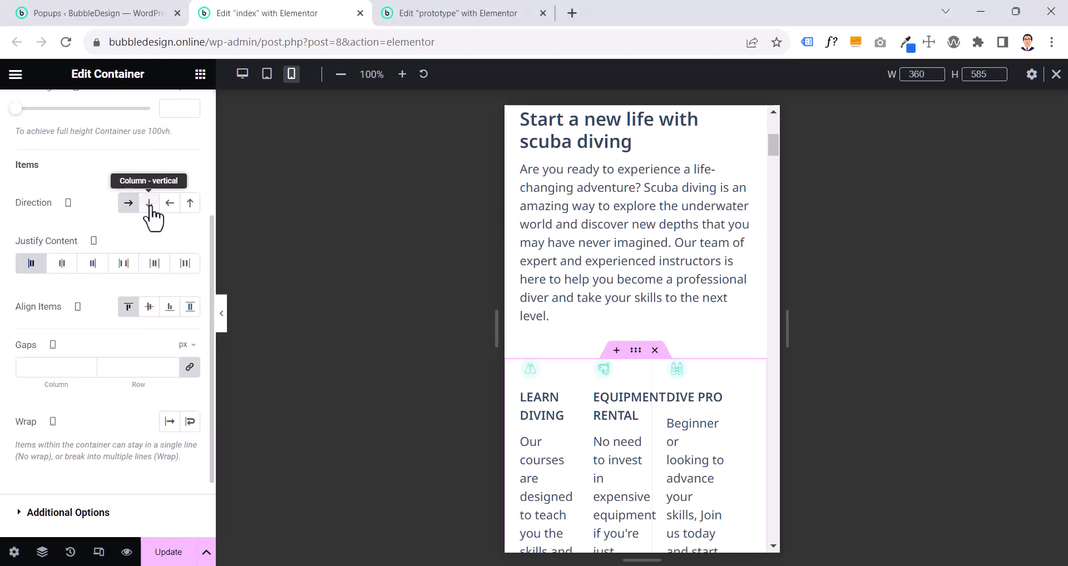
scroll(625, 431, "down", 14)
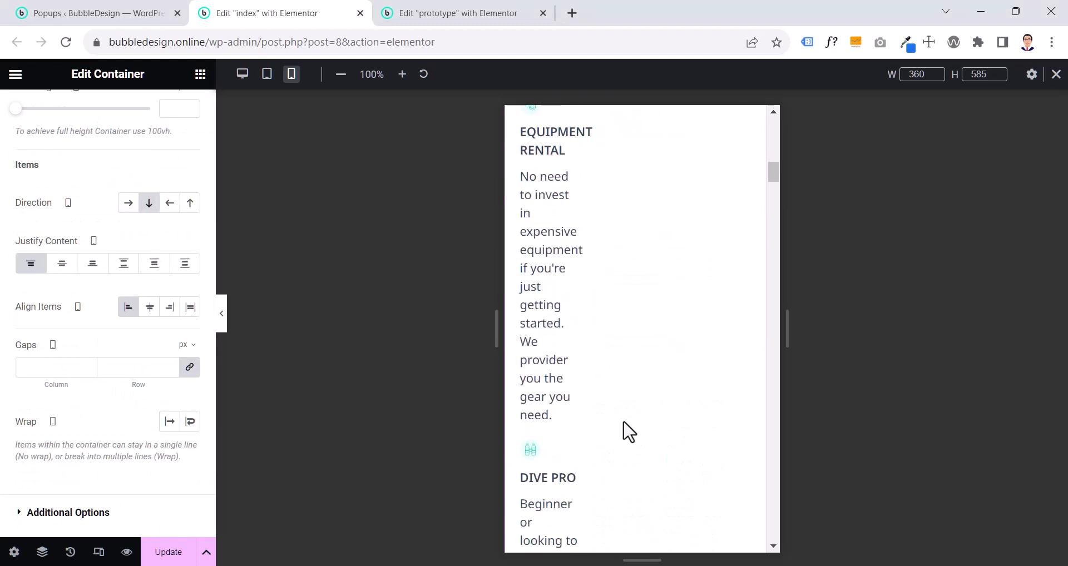
scroll(626, 431, "up", 8)
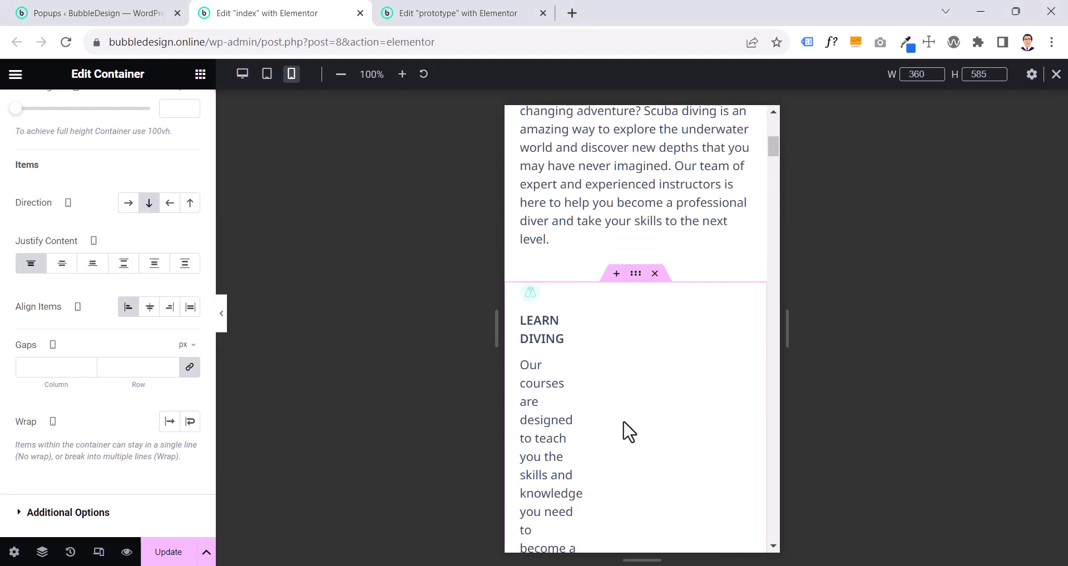
scroll(205, 148, "up", 5)
- Set the custom mobile width of the index page's Learn Diving image box to 100%
left_click(177, 114)
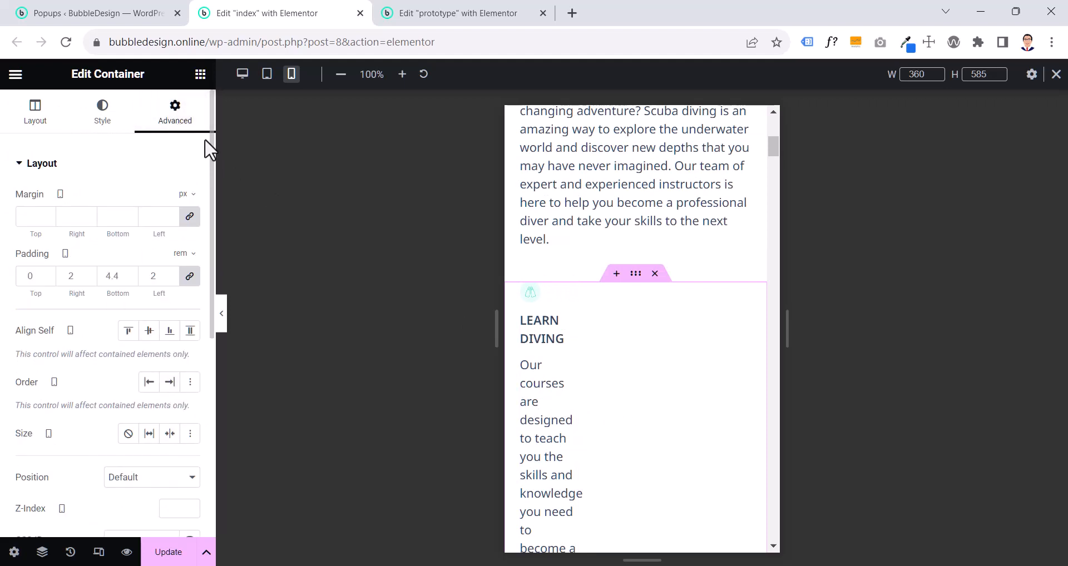
left_click(545, 343)
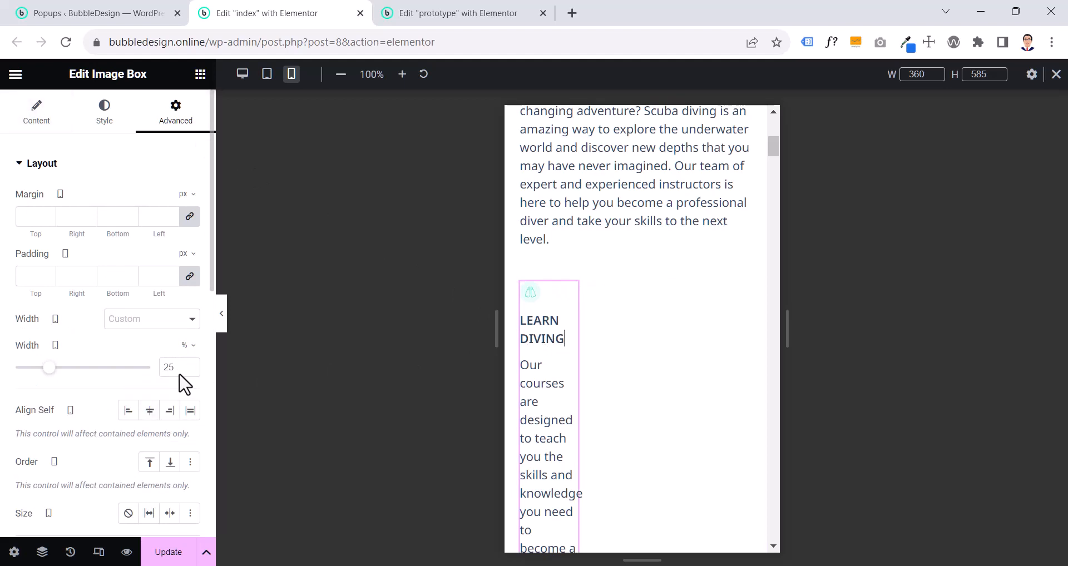
left_click(165, 368)
key("ctrl+a")
type("100")
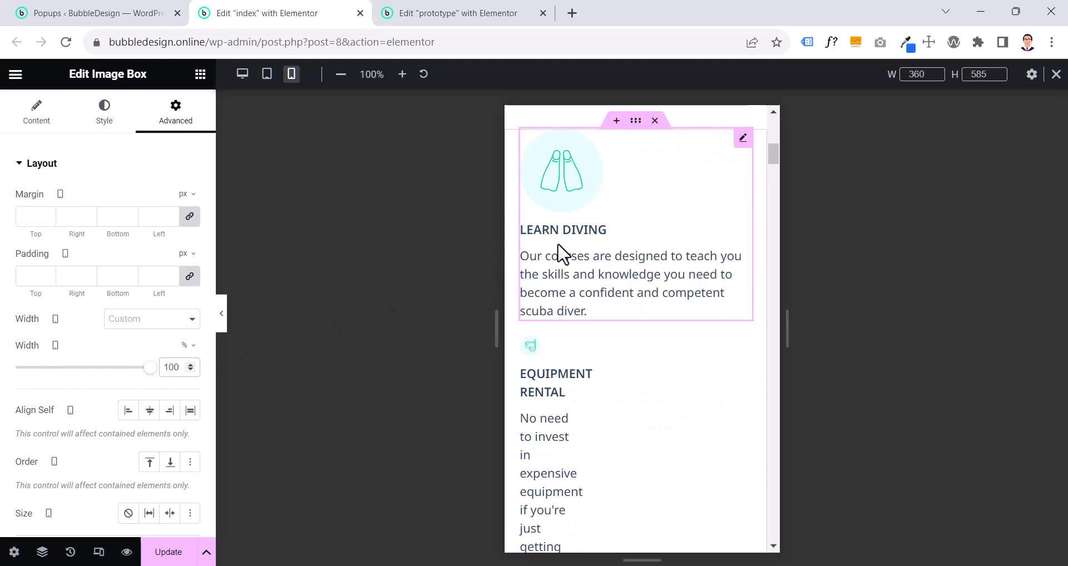
- Copy the index page's Learn Diving image box and paste its style onto the Equipment Rental box
right_click(589, 245)
left_click(612, 304)
right_click(591, 383)
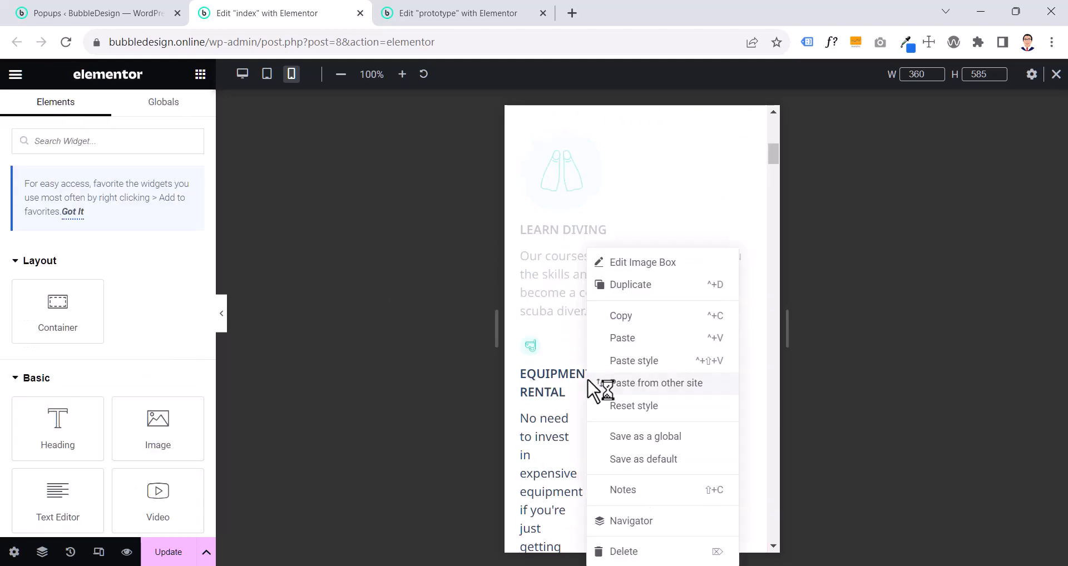
left_click(615, 362)
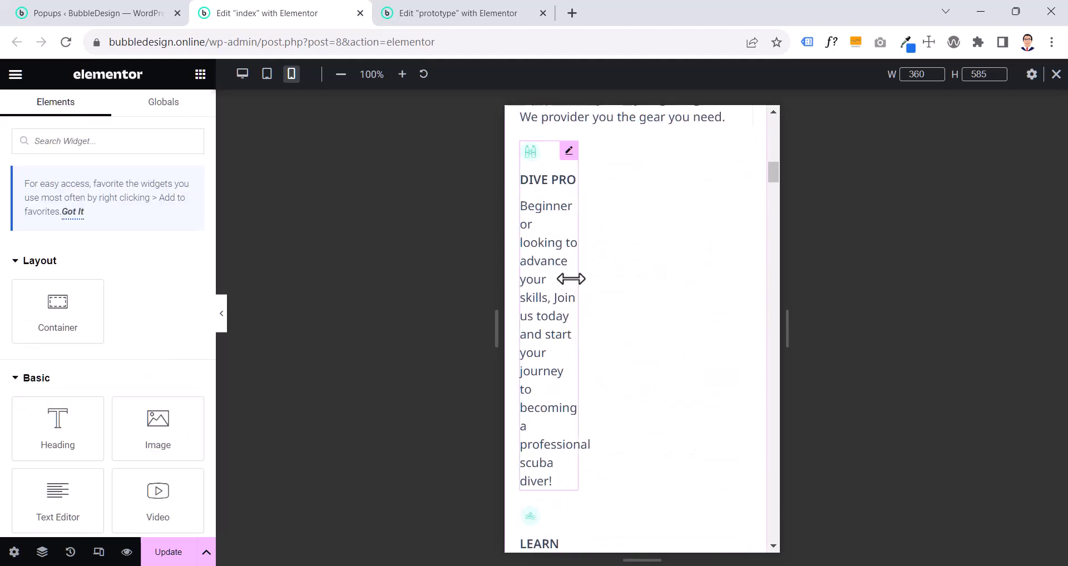
scroll(573, 286, "up", 5)
scroll(610, 364, "down", 1)
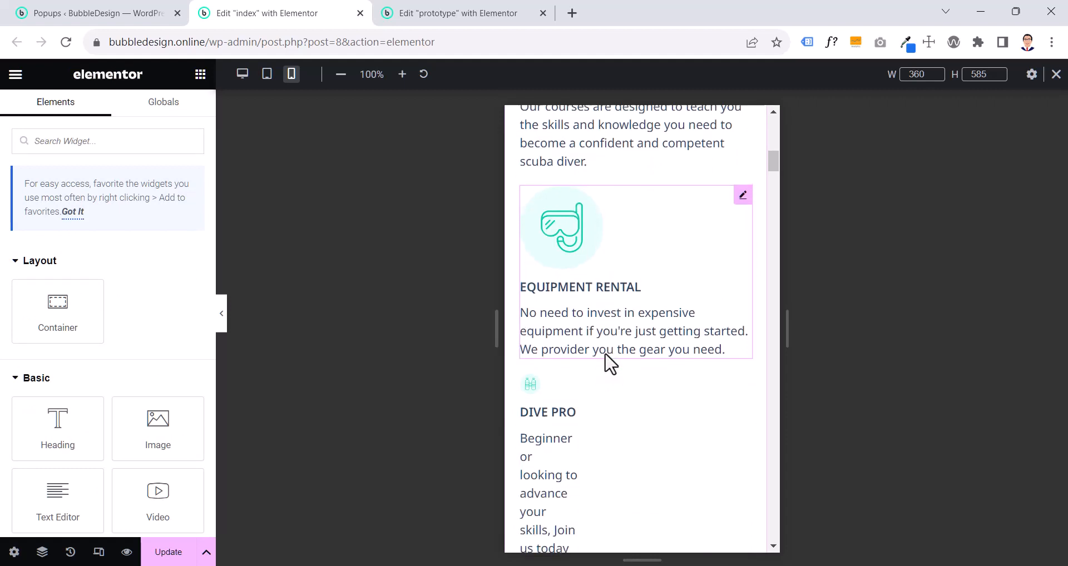
- Paste the index page's Learn Diving box style onto its Dive Pro and Learn Swimming image boxes
right_click(562, 408)
left_click(610, 361)
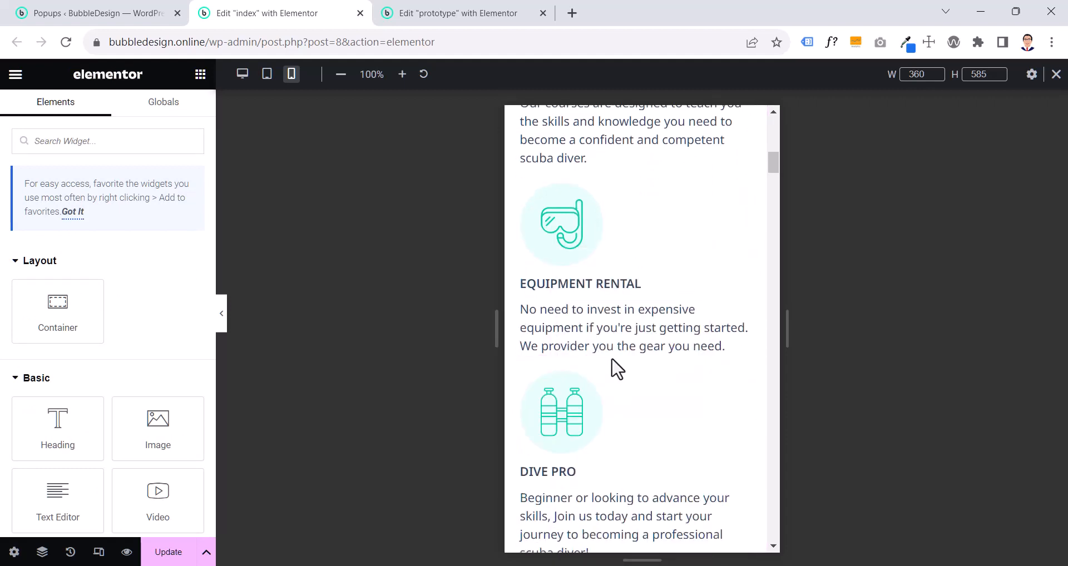
scroll(615, 367, "down", 5)
right_click(566, 322)
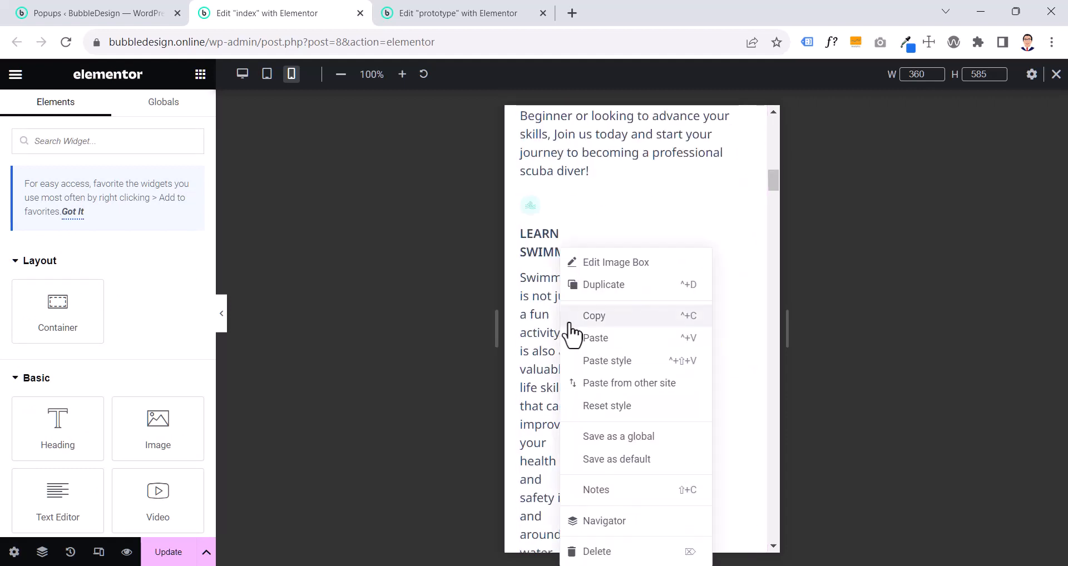
left_click(605, 362)
scroll(601, 359, "down", 5)
scroll(602, 356, "up", 8)
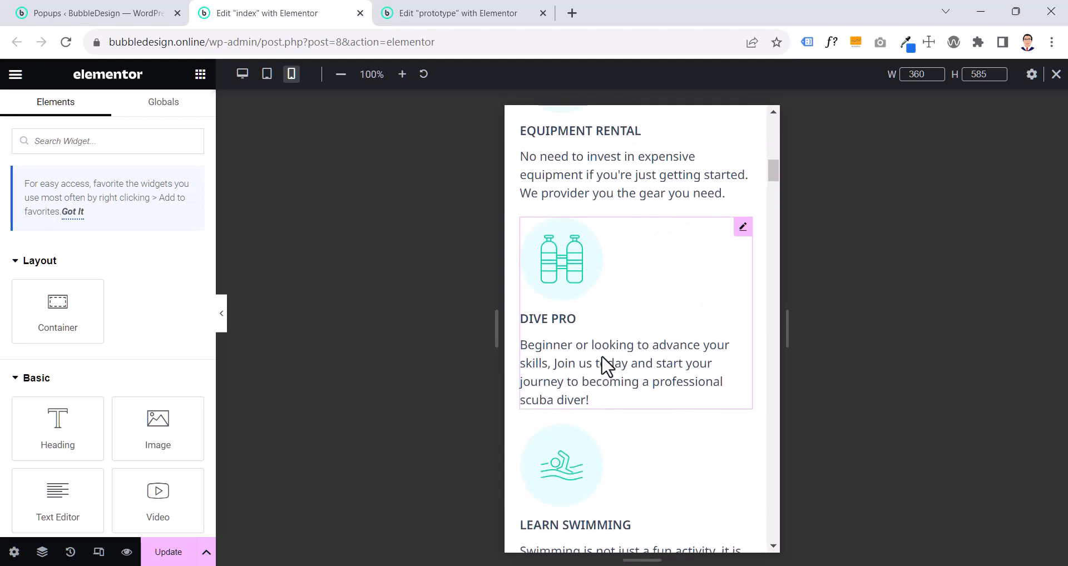
scroll(604, 365, "up", 2)
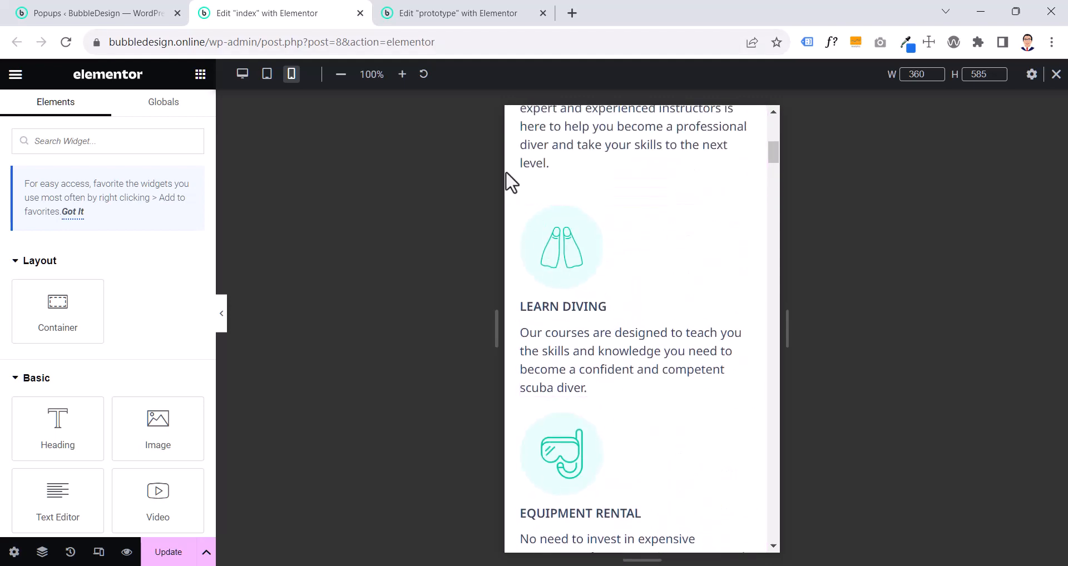
- On the prototype page, check the Learn Diving box's image width style, and copy that image box
left_click(428, 16)
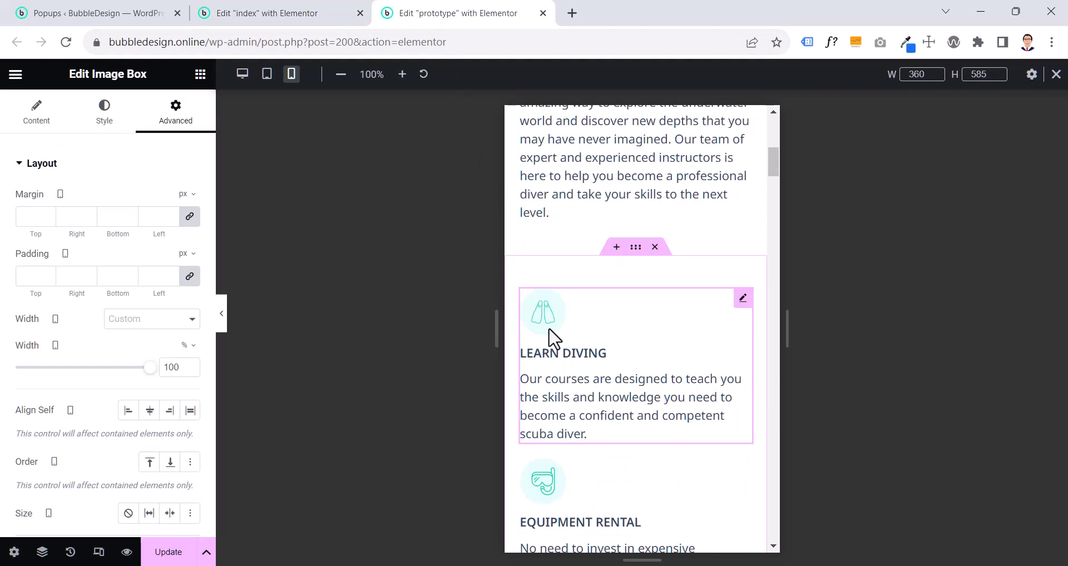
left_click(97, 125)
left_click(67, 298)
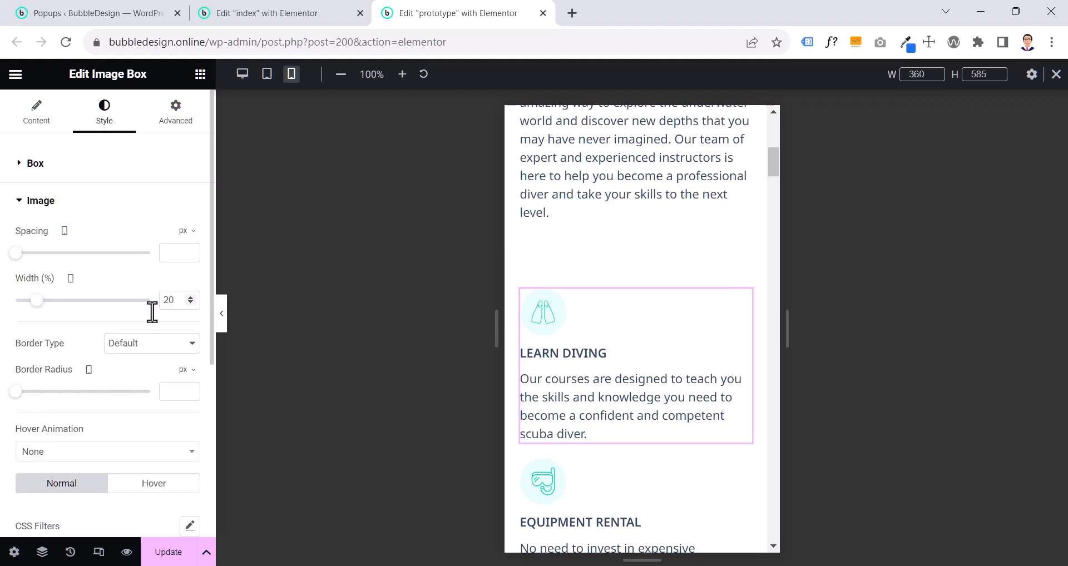
right_click(593, 340)
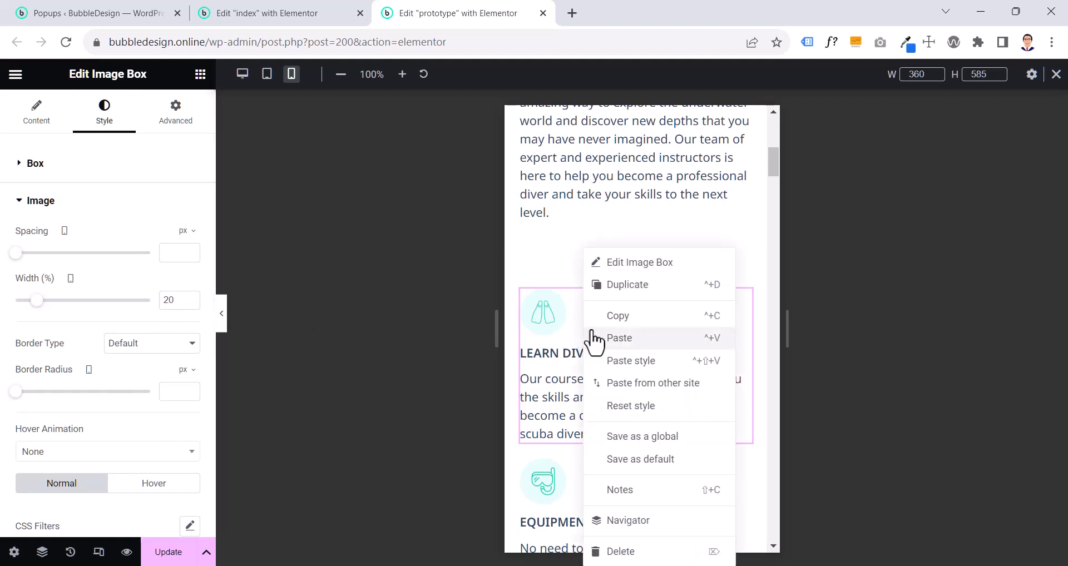
left_click(617, 321)
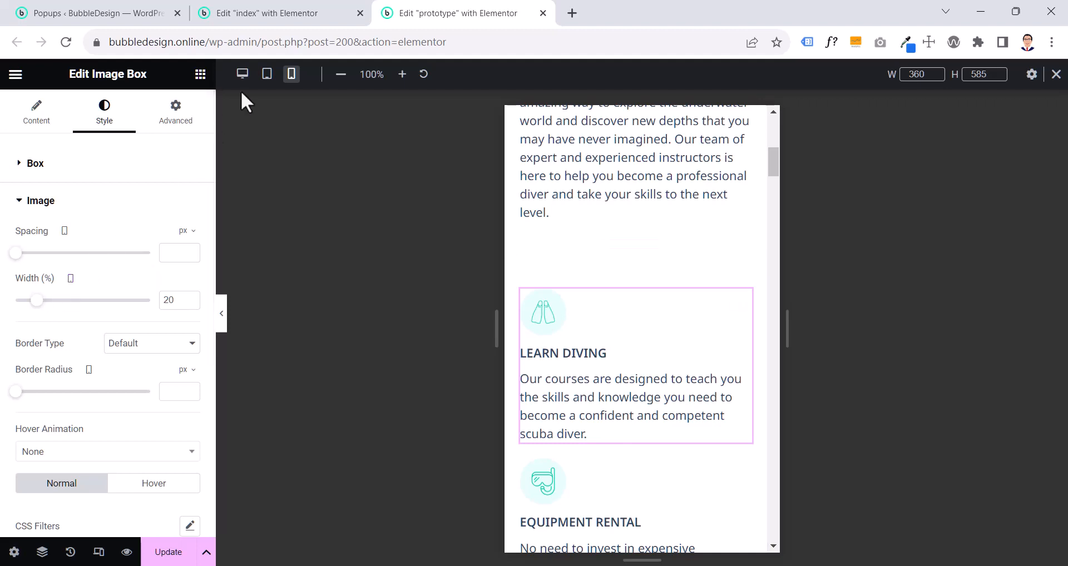
- Paste the copied prototype image box style onto the index page's Learn Diving and Equipment Rental boxes
left_click(321, 22)
right_click(589, 230)
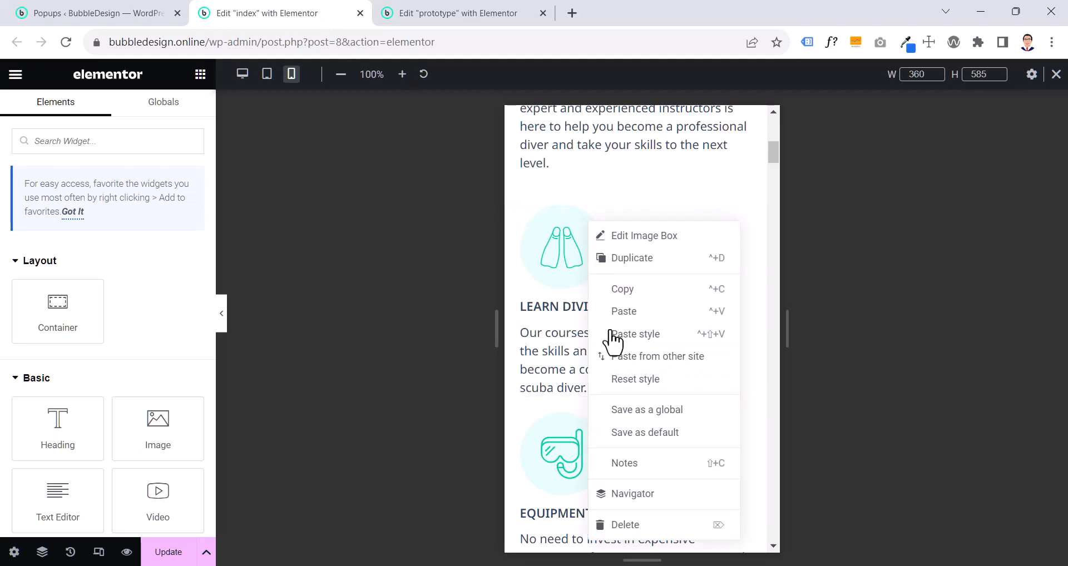
left_click(613, 333)
scroll(610, 348, "down", 2)
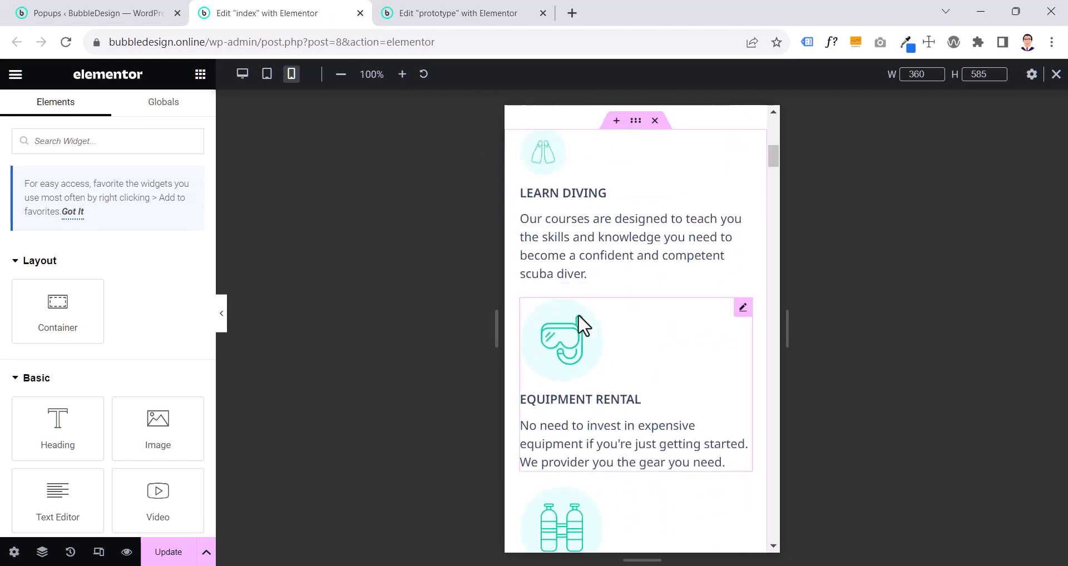
right_click(577, 325)
left_click(611, 361)
scroll(593, 294, "down", 6)
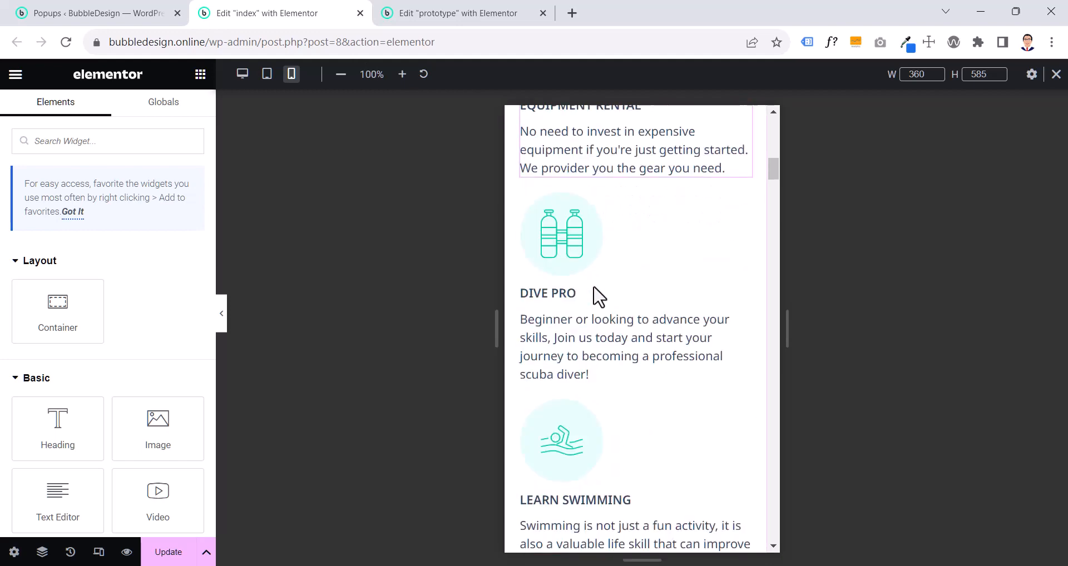
- Paste the prototype image box style onto the index page's Dive Pro and Learn Swimming boxes, and return to the prototype page
right_click(576, 223)
left_click(612, 332)
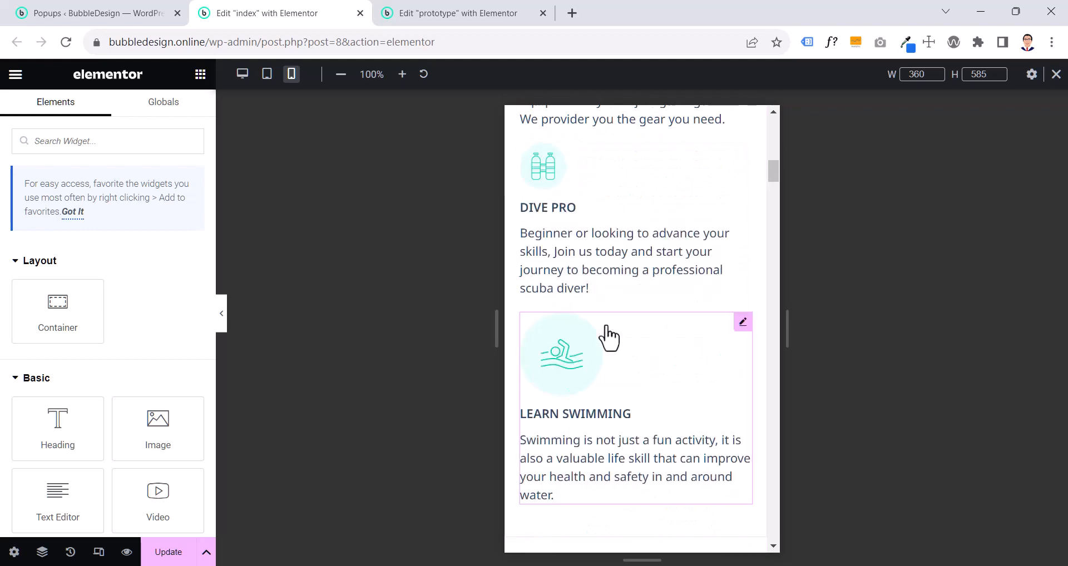
scroll(609, 334, "down", 3)
right_click(600, 285)
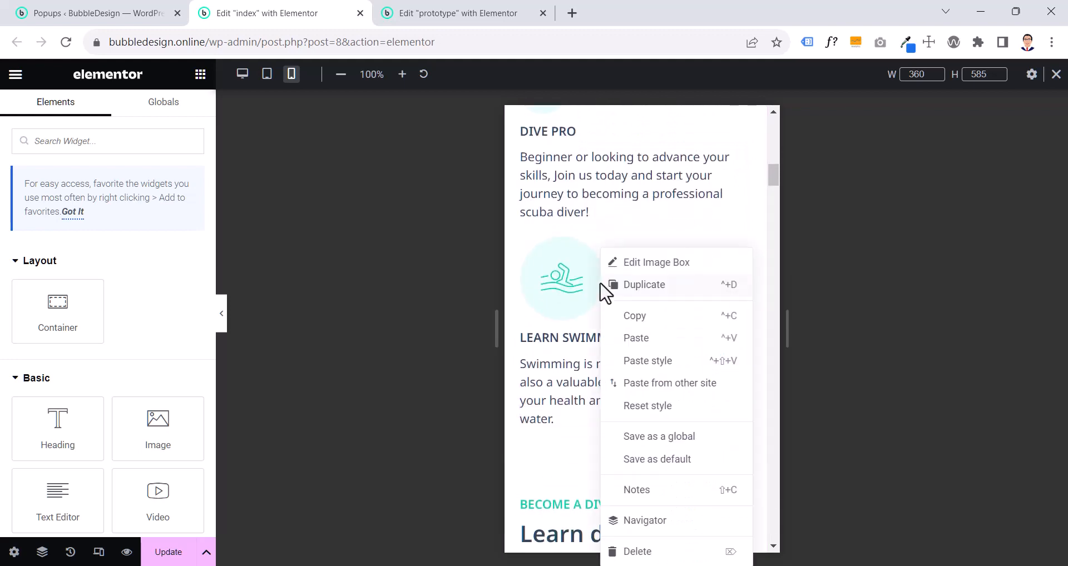
left_click(638, 362)
left_click(472, 22)
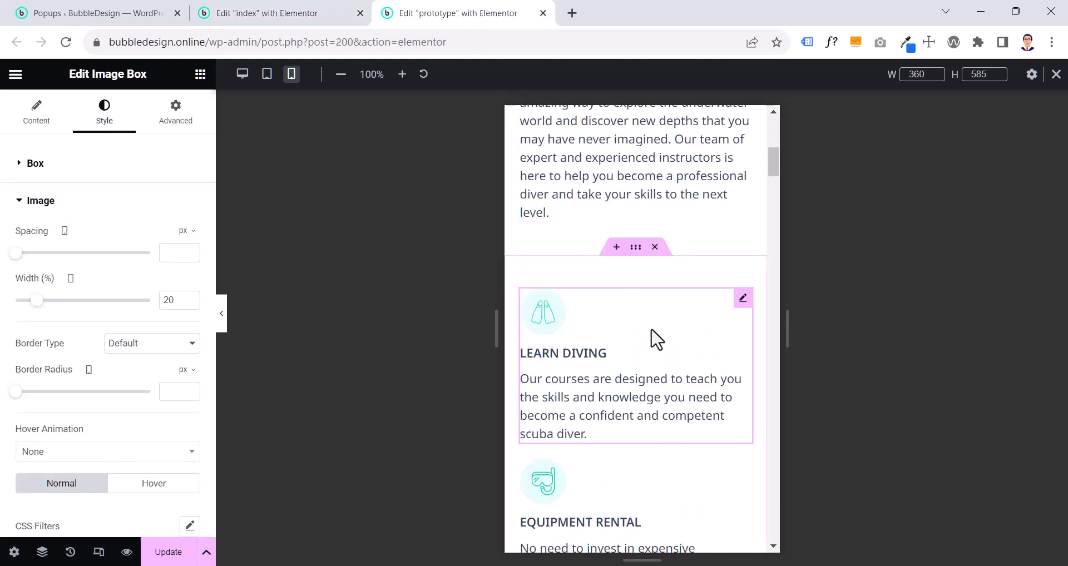
- Compare the mobile services image boxes on the prototype and index pages, checking the index page's Learn Diving box layout settings
scroll(656, 339, "up", 1)
scroll(656, 339, "down", 3)
scroll(655, 338, "down", 8)
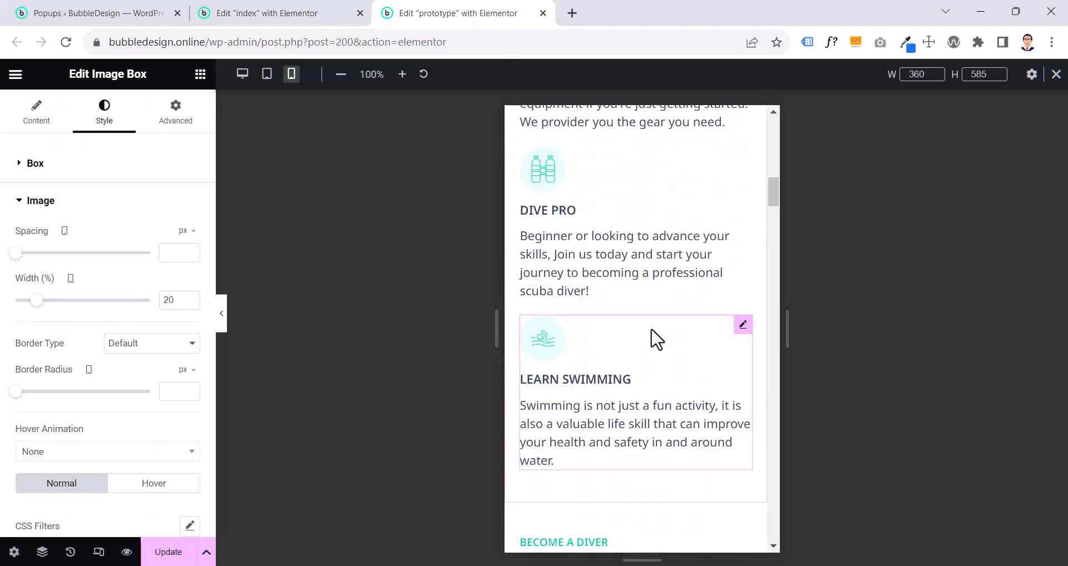
left_click(305, 12)
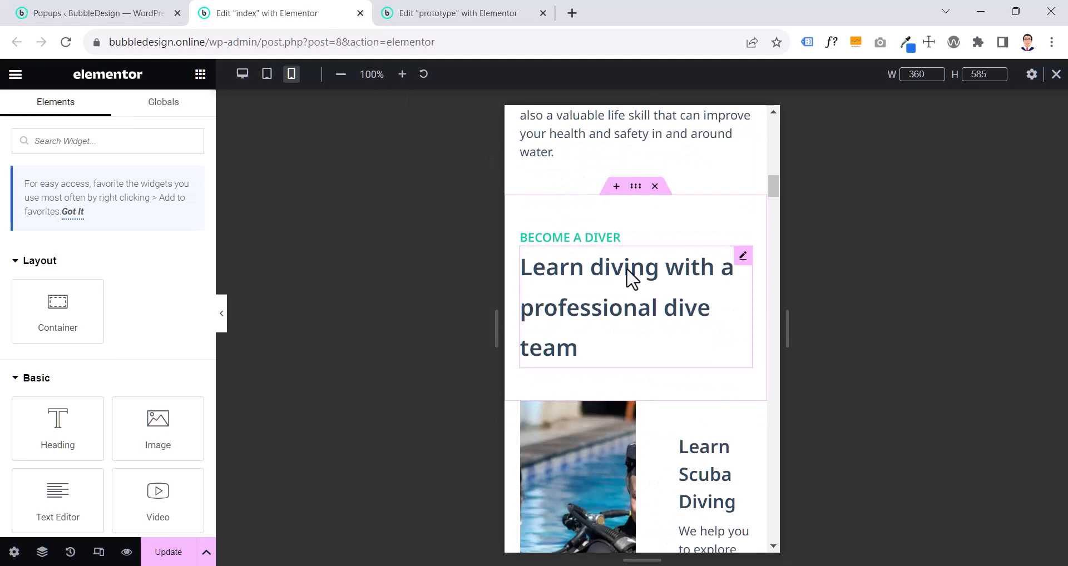
scroll(631, 276, "up", 10)
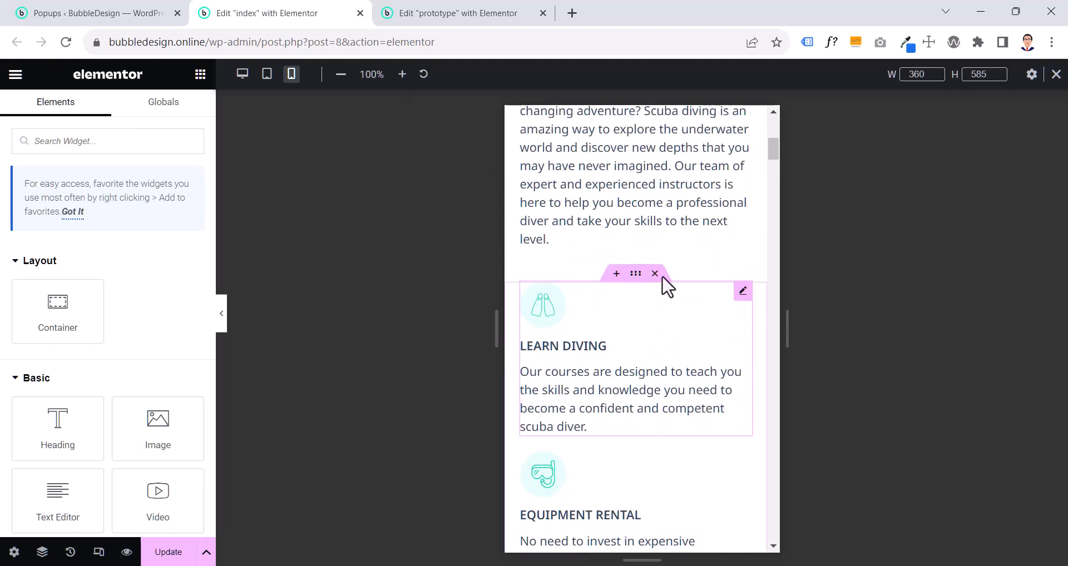
left_click(742, 291)
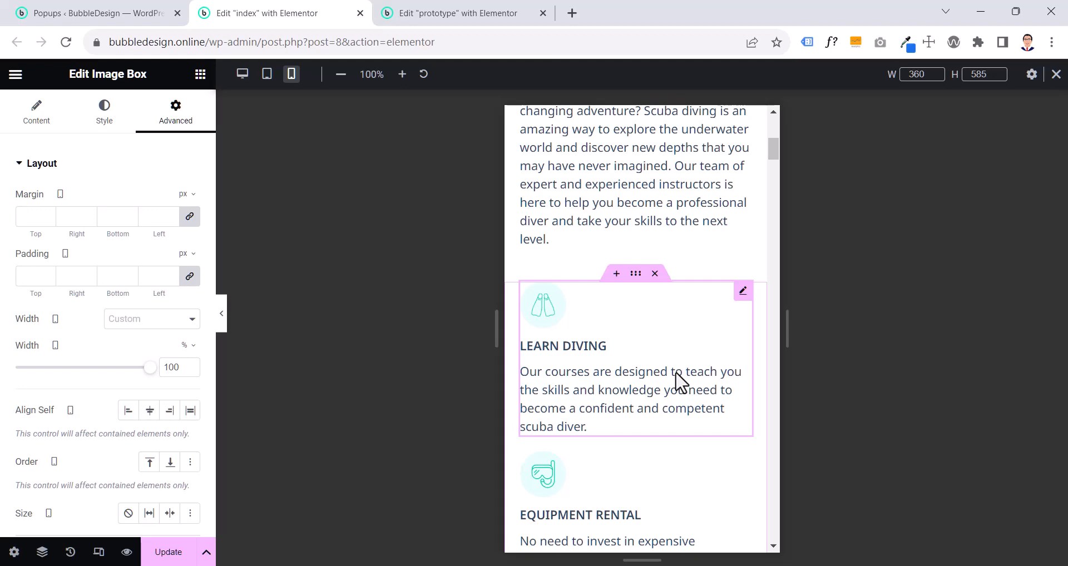
scroll(677, 383, "down", 10)
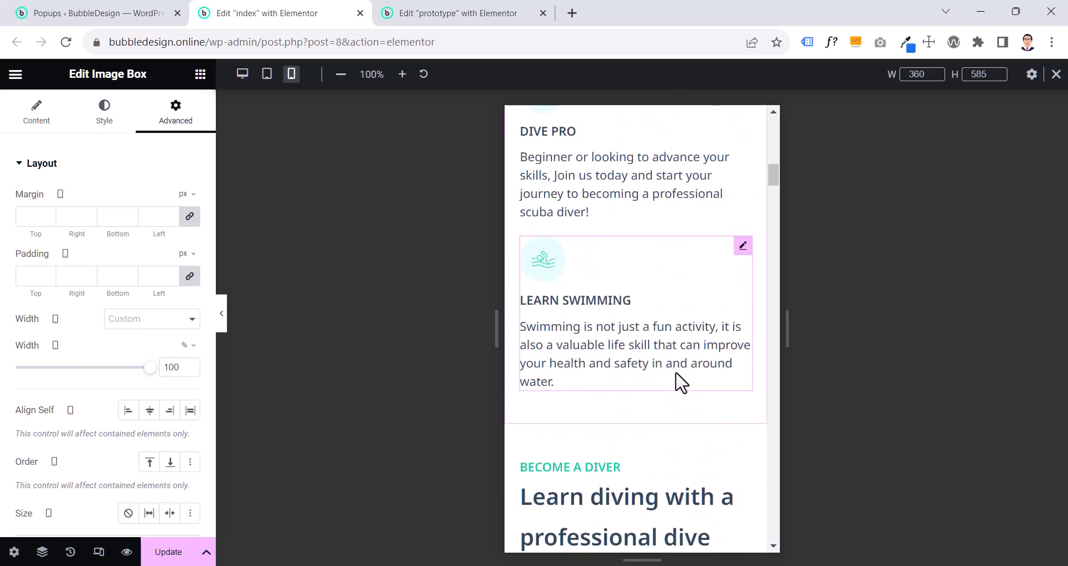
scroll(677, 383, "up", 4)
scroll(677, 383, "down", 4)
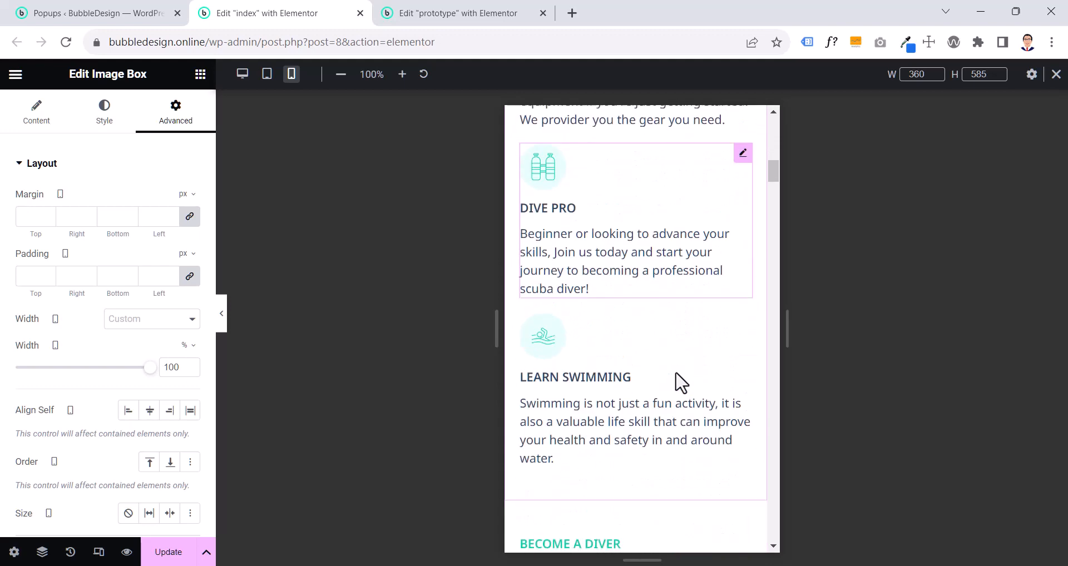
scroll(677, 383, "up", 4)
scroll(677, 383, "up", 4)
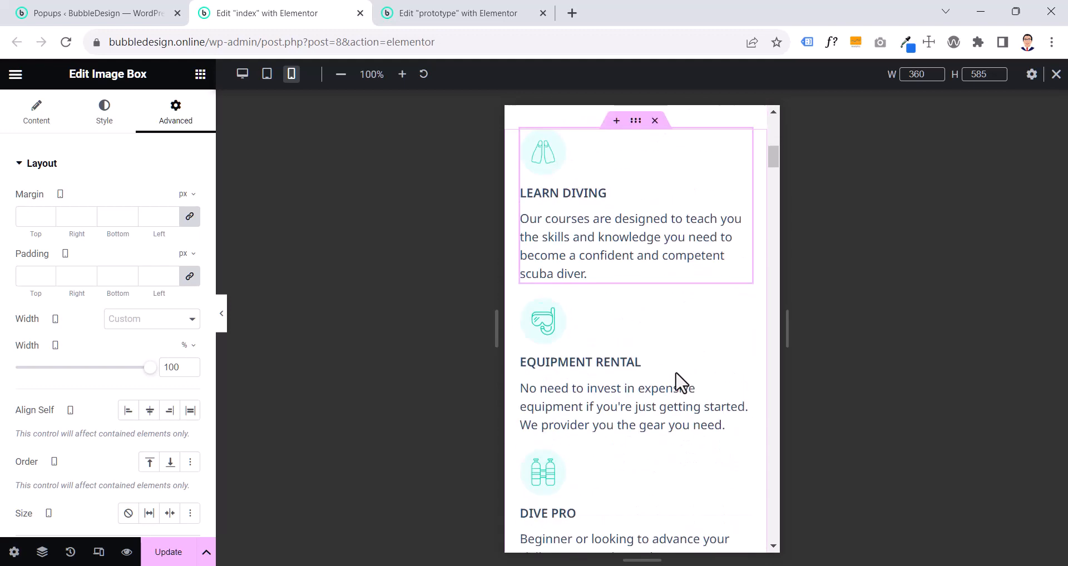
scroll(677, 383, "down", 8)
scroll(681, 382, "down", 3)
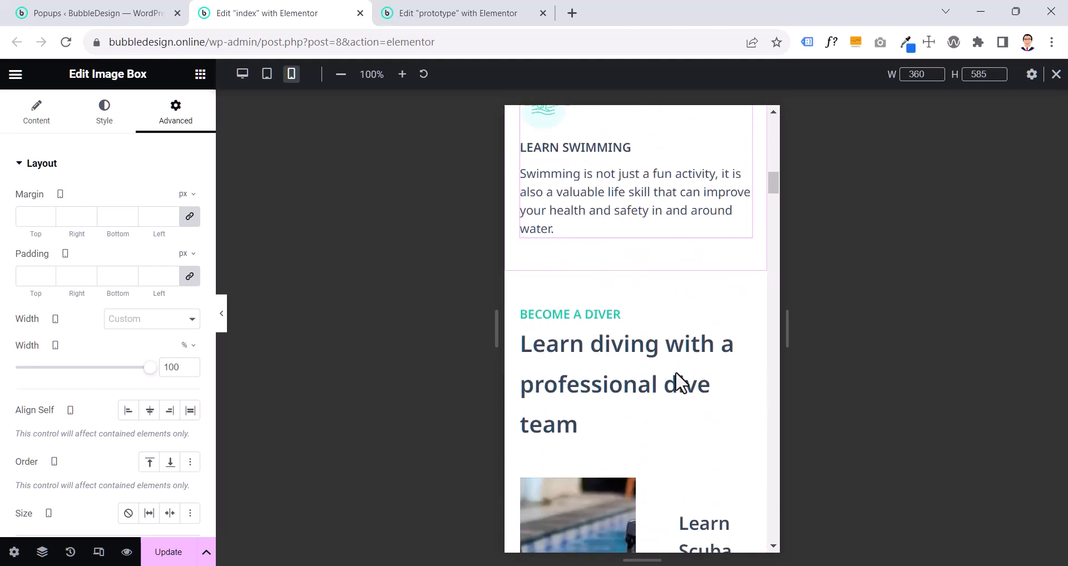
- Copy the index page's Welcome to the Oceans heading and paste its style onto the Become a Diver heading
left_click(635, 265)
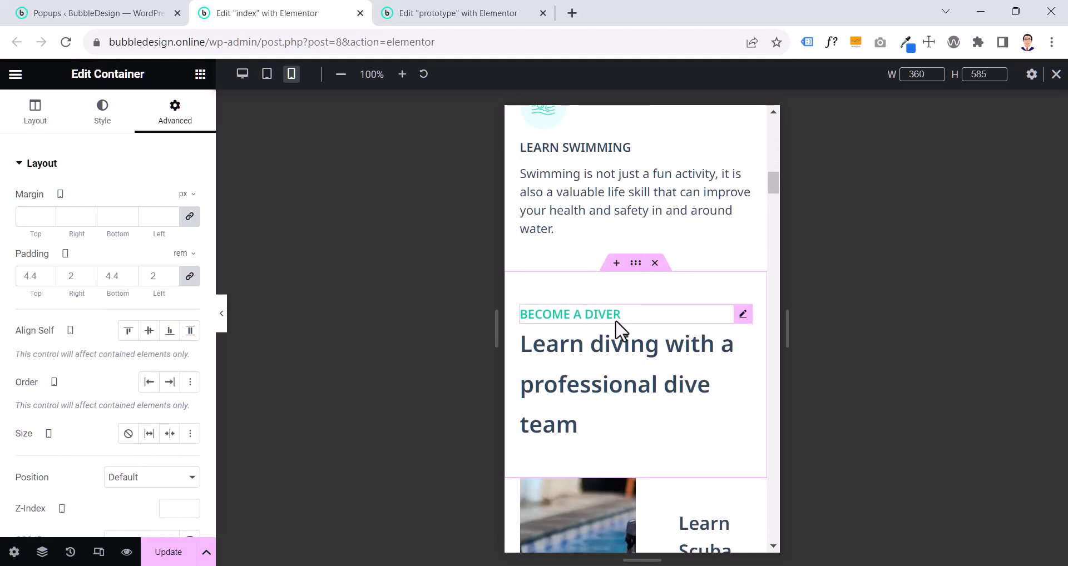
left_click(619, 326)
scroll(619, 330, "up", 4)
scroll(617, 329, "up", 8)
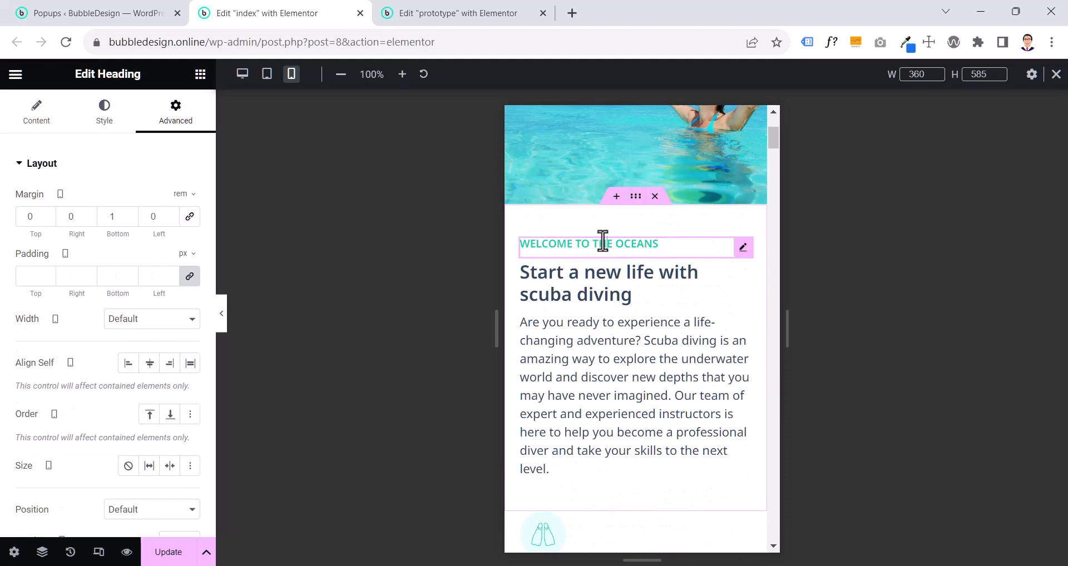
right_click(604, 244)
left_click(639, 317)
scroll(642, 320, "down", 10)
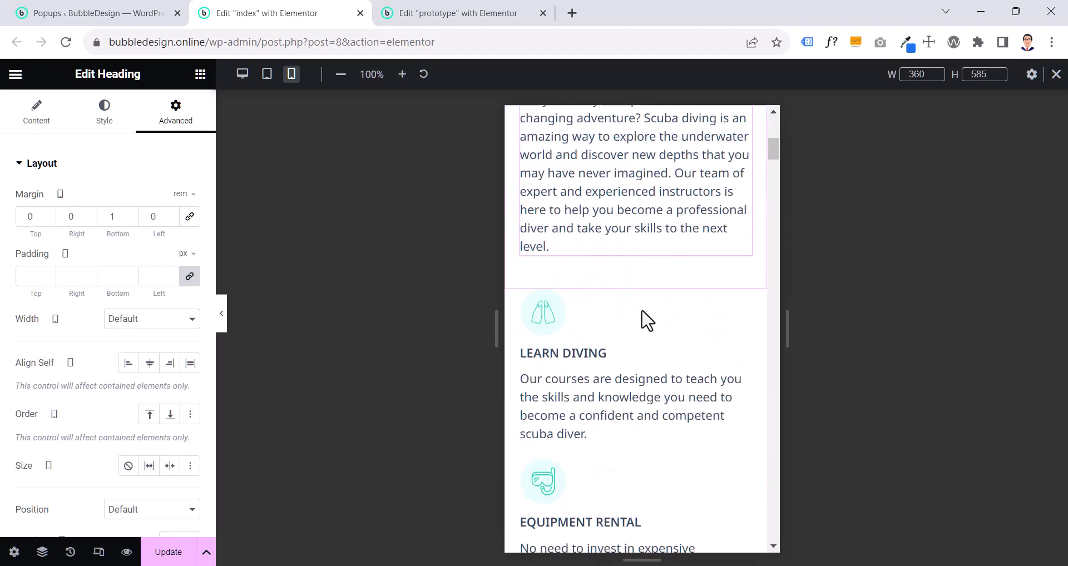
right_click(592, 233)
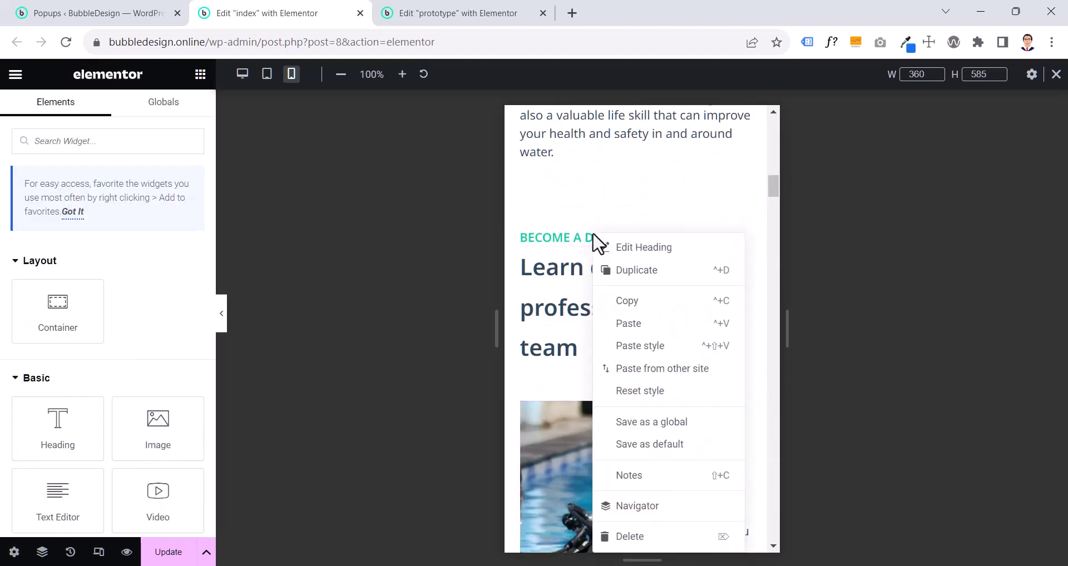
left_click(633, 346)
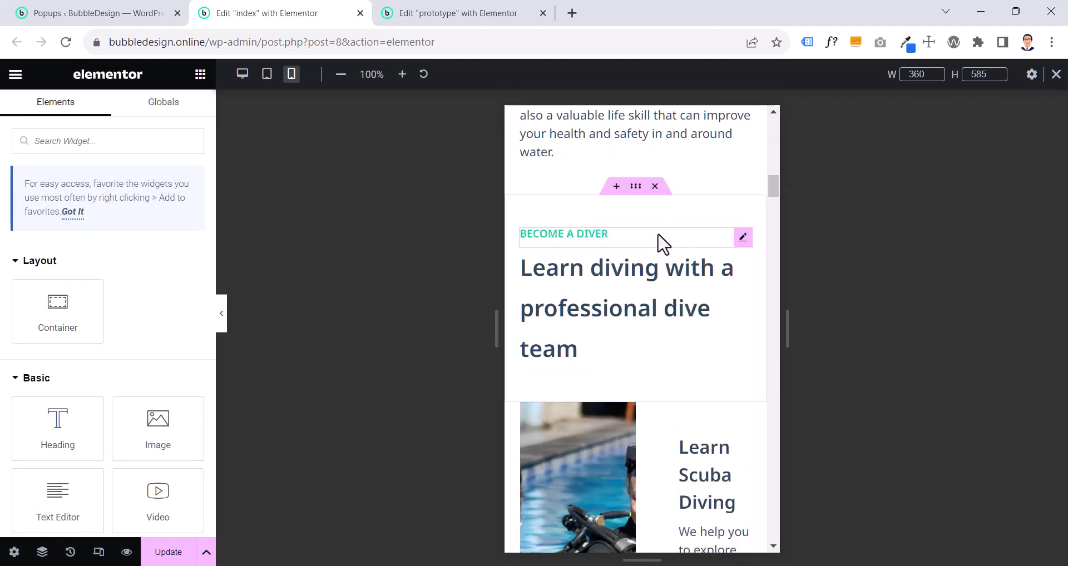
left_click(657, 241)
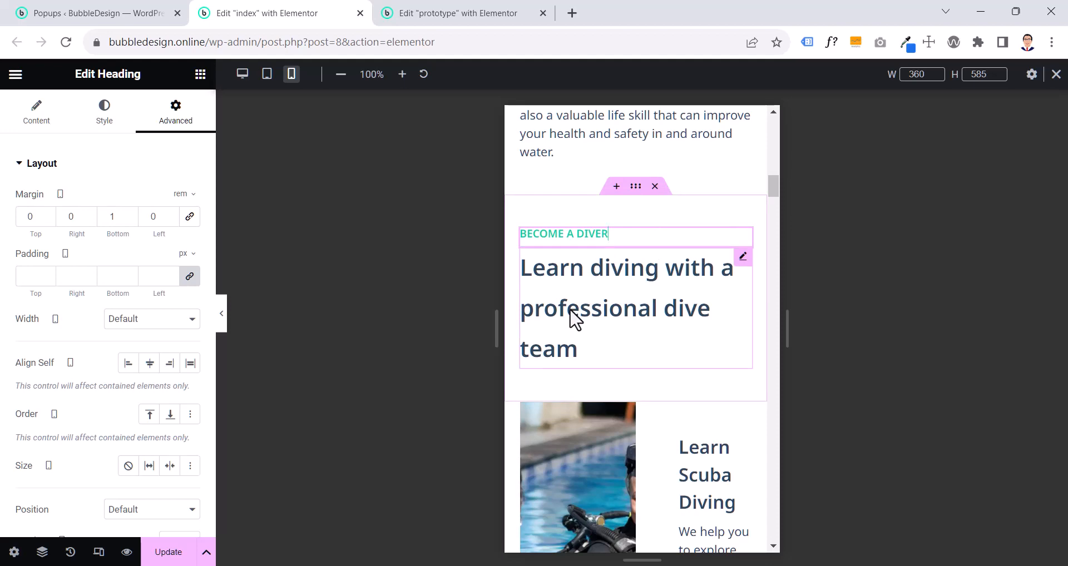
- Check the title typography size and line height of the "Start a new life with scuba diving" image box
left_click(743, 257)
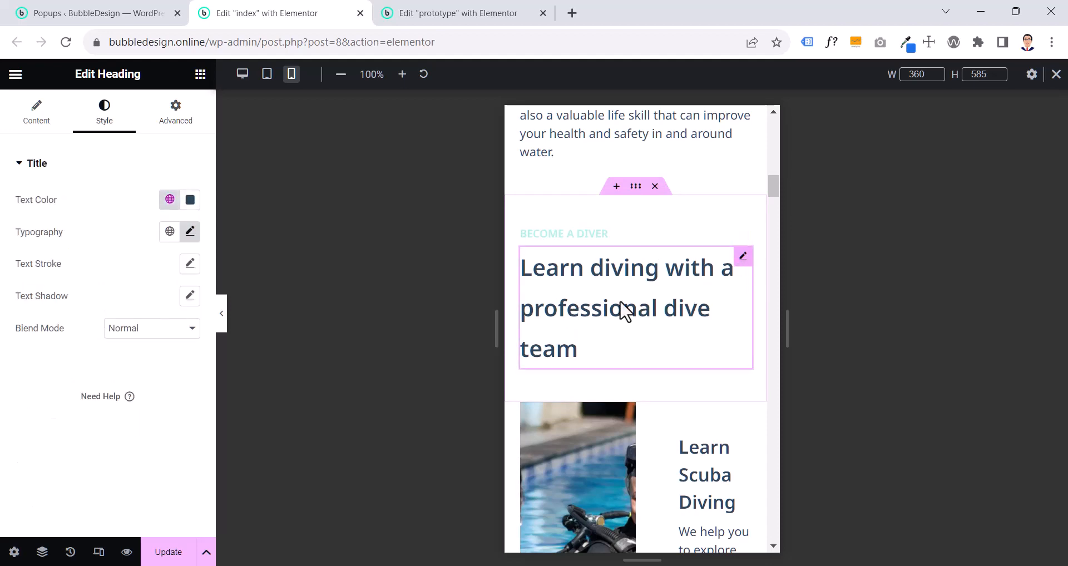
scroll(624, 311, "up", 6)
scroll(623, 309, "up", 6)
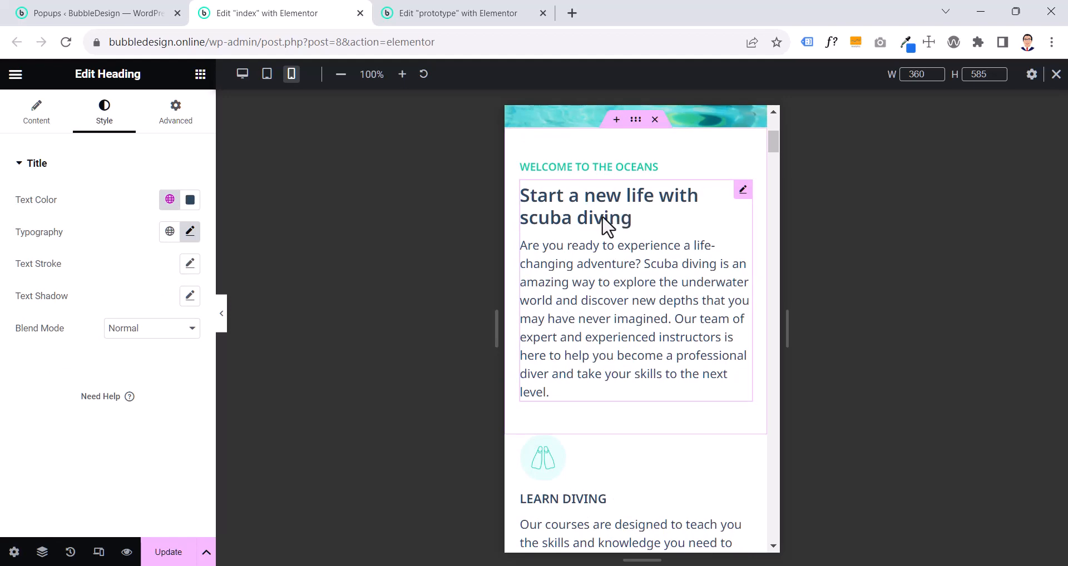
left_click(608, 225)
left_click(123, 123)
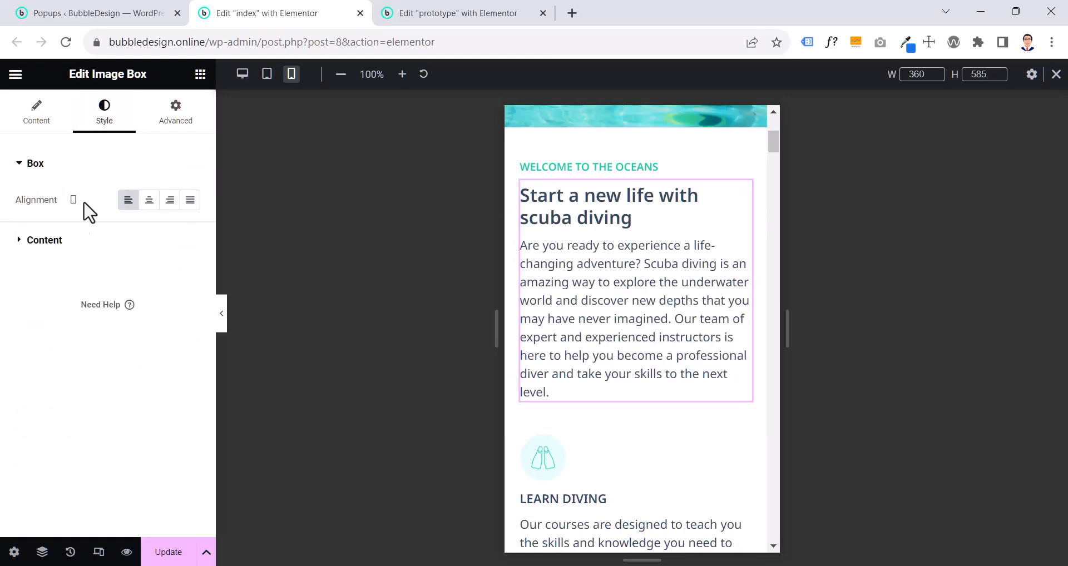
left_click(62, 247)
left_click(187, 351)
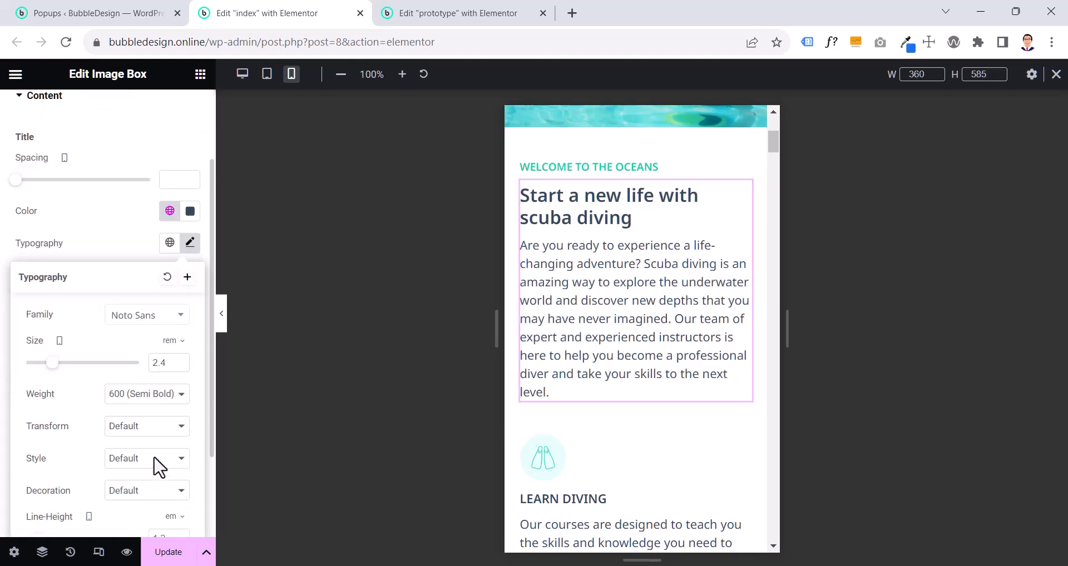
scroll(159, 468, "down", 2)
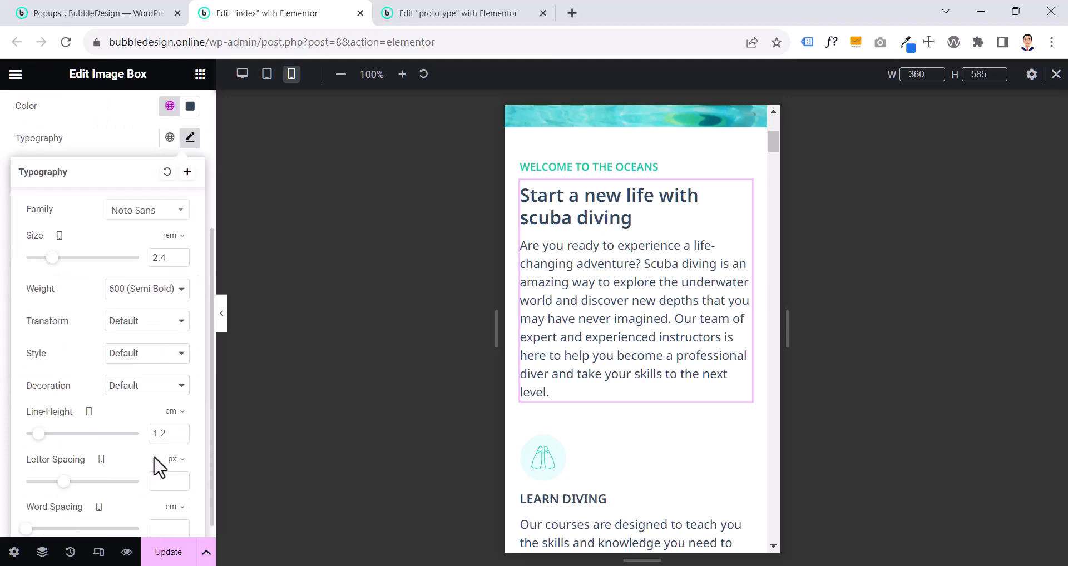
scroll(639, 350, "down", 10)
- Set the "Learn diving with a professional dive team" heading's mobile font size to 2.4 rem and line height to 1.2 em
left_click(639, 242)
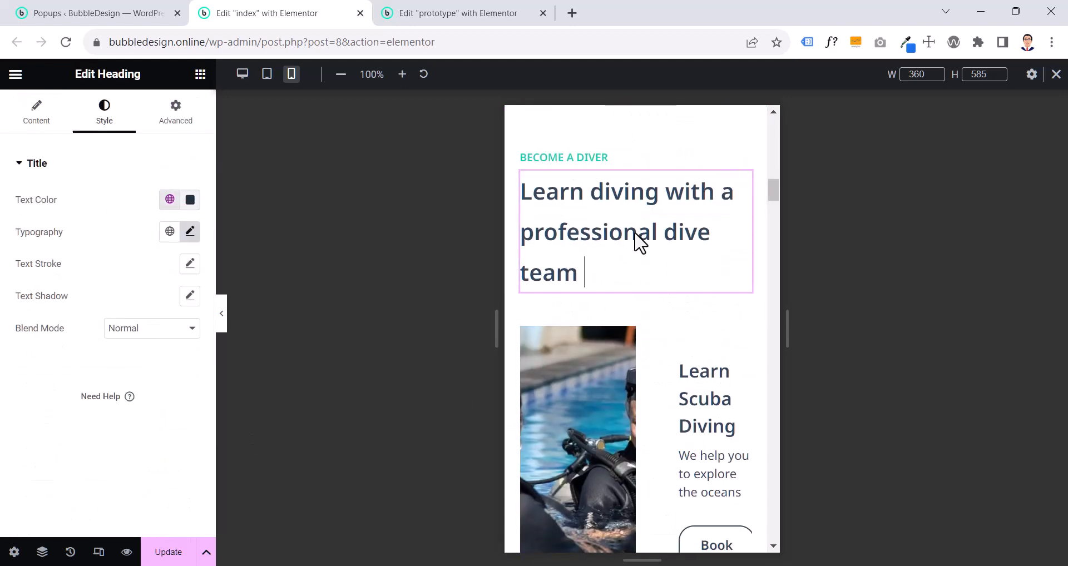
left_click(189, 232)
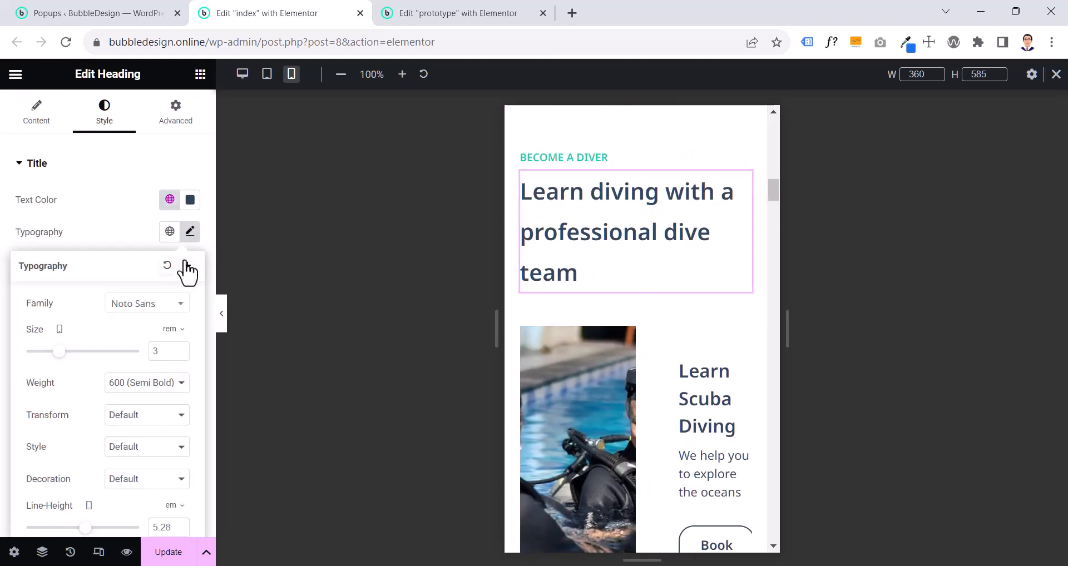
left_click(177, 354)
left_click(176, 349)
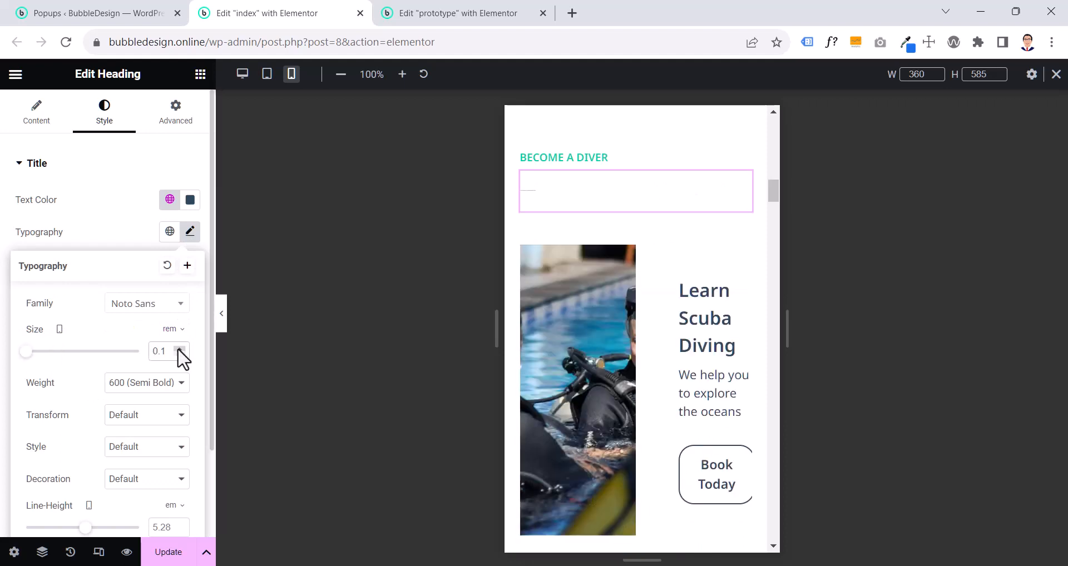
left_click_drag(178, 349, 178, 348)
left_click(179, 348)
left_click(179, 349)
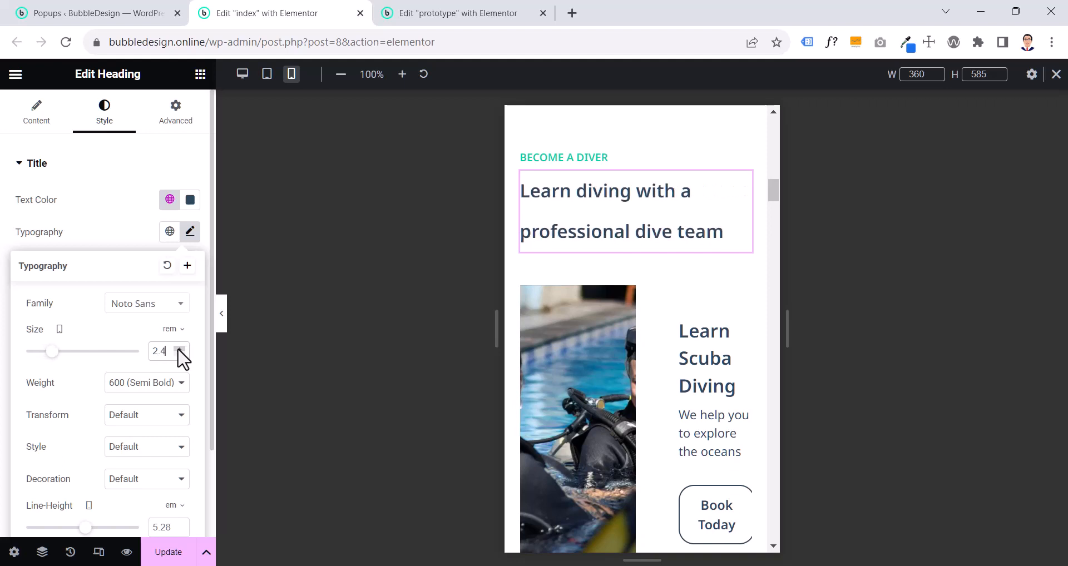
scroll(173, 452, "down", 2)
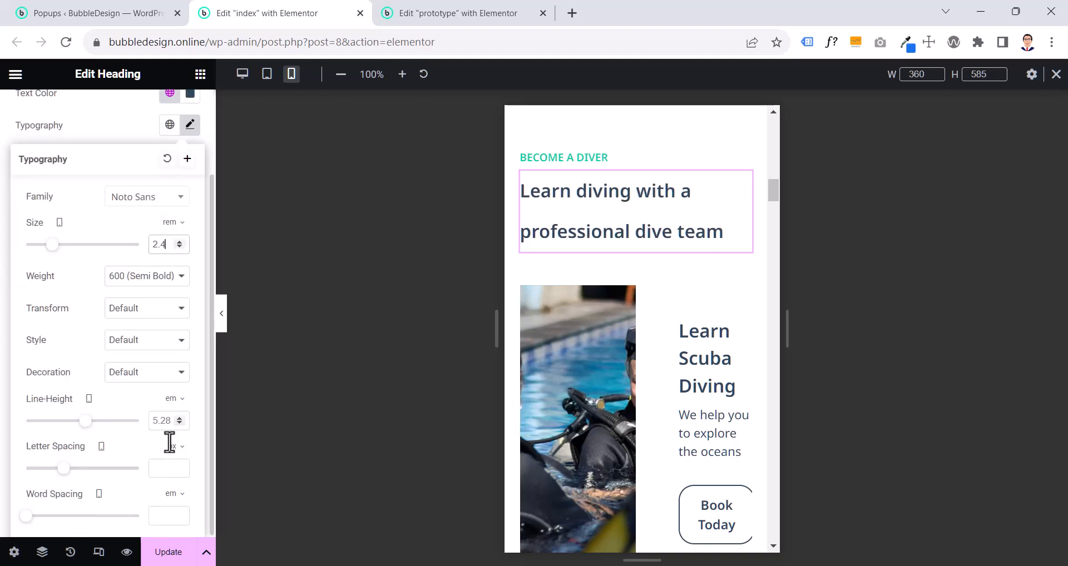
type("1.2")
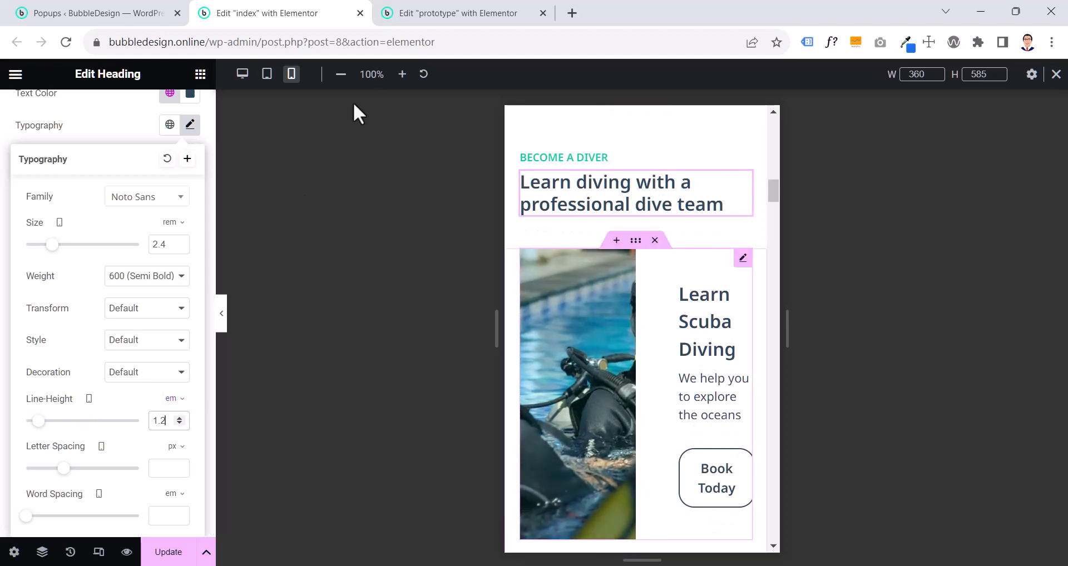
- Switch to the prototype page and set the Become a Diver container's top padding to 6.9 rem
left_click(414, 10)
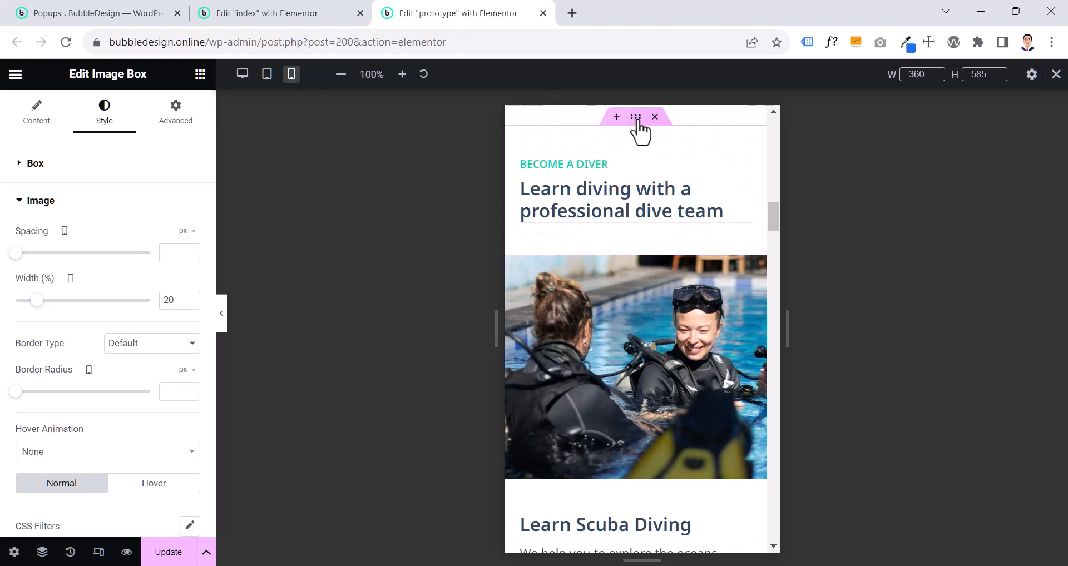
left_click(632, 119)
left_click(176, 117)
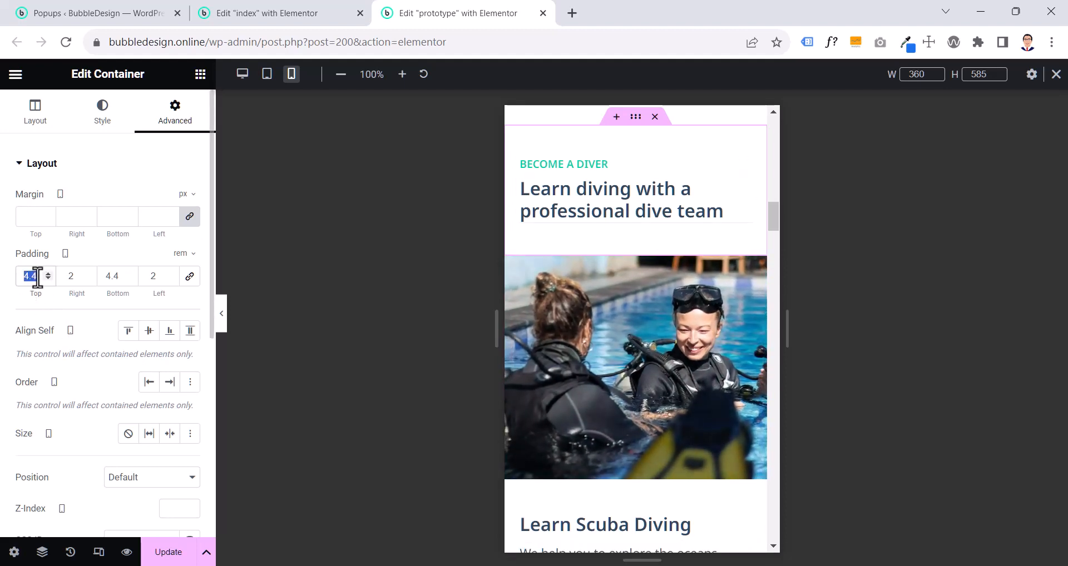
type("6.9")
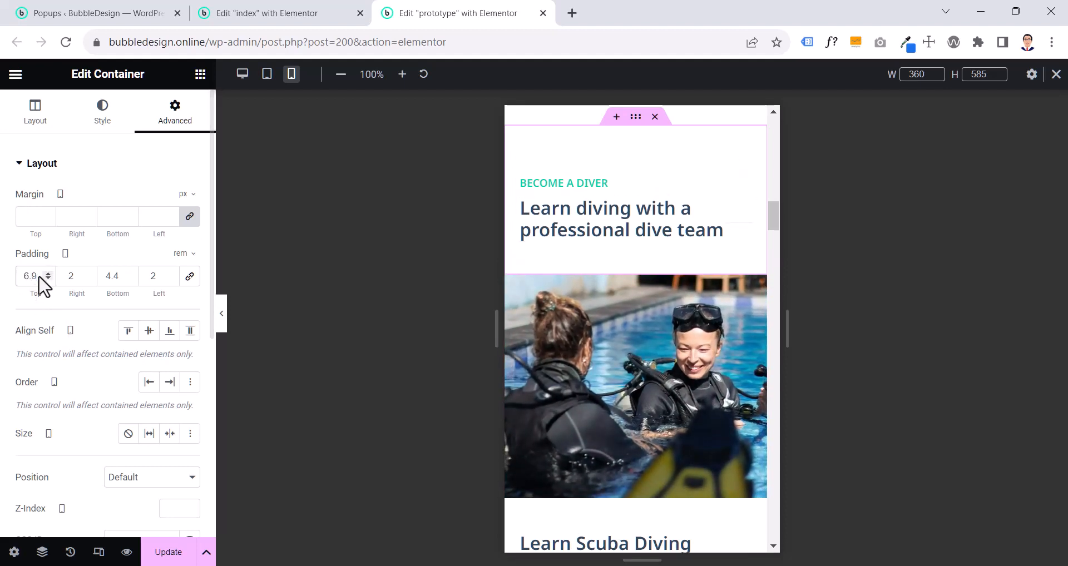
- Preview the prototype's spacing between the services and Become a Diver sections with the settings panel hidden, and restore the panel
left_click(221, 313)
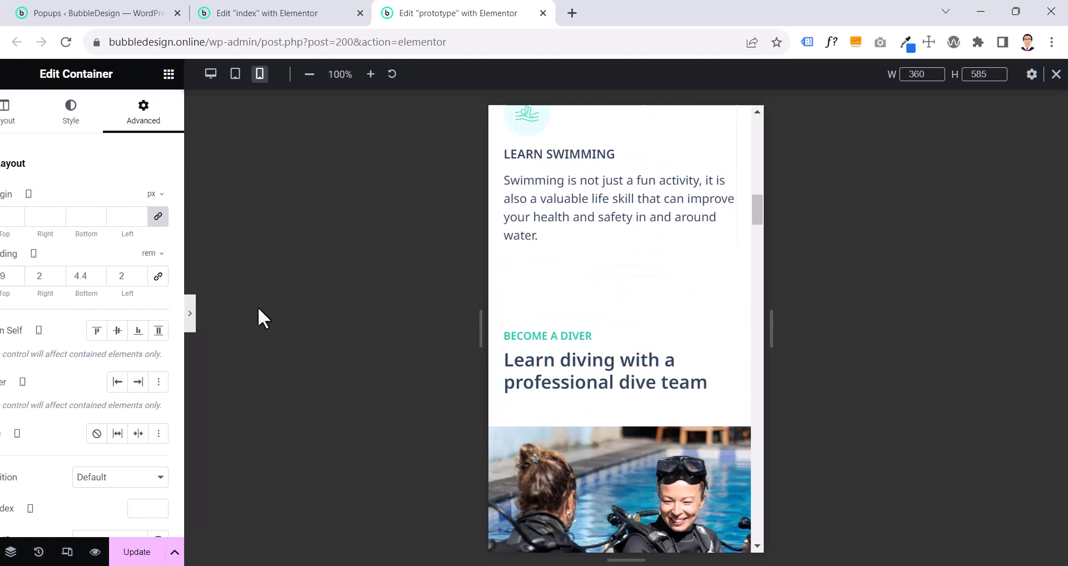
scroll(482, 331, "up", 2)
scroll(482, 331, "down", 5)
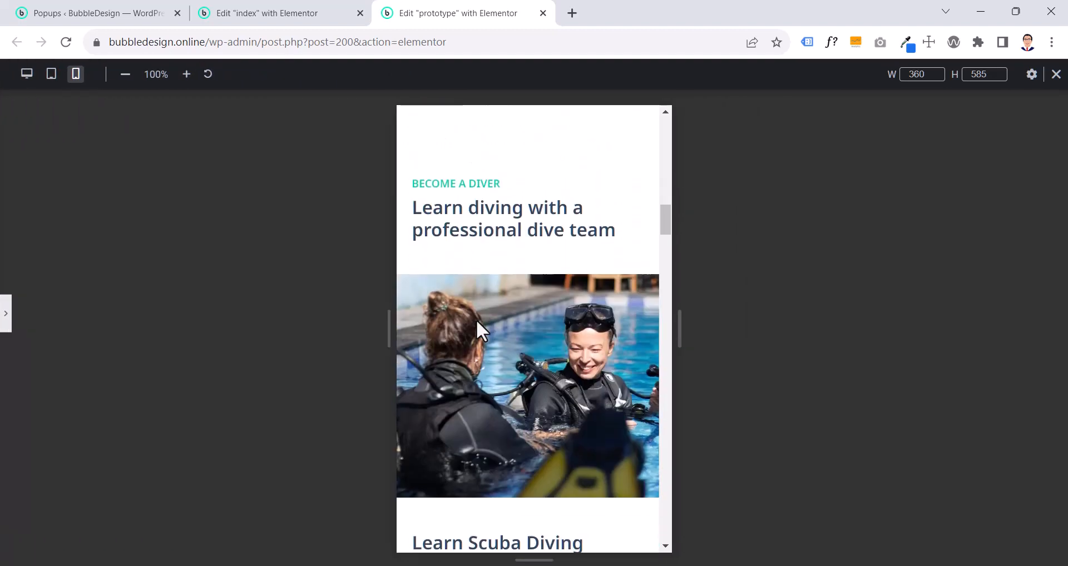
scroll(482, 331, "up", 1)
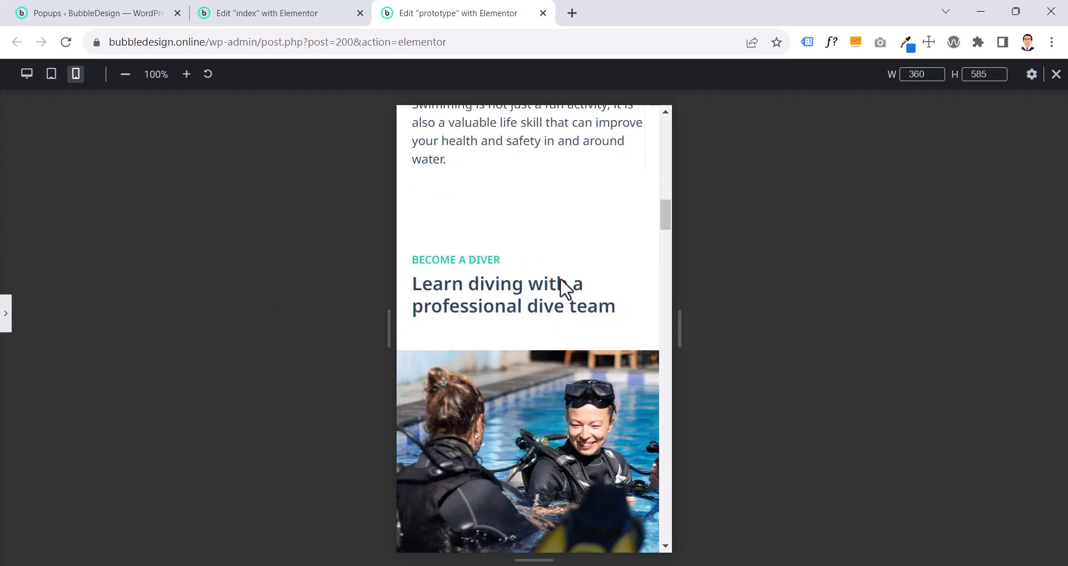
scroll(578, 284, "up", 8)
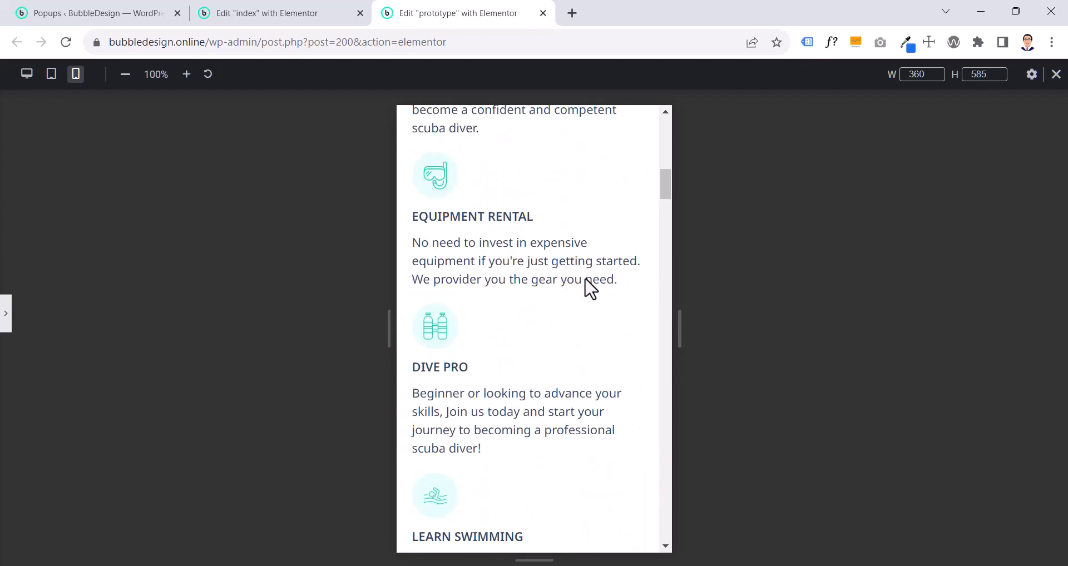
scroll(589, 288, "up", 2)
scroll(590, 288, "down", 8)
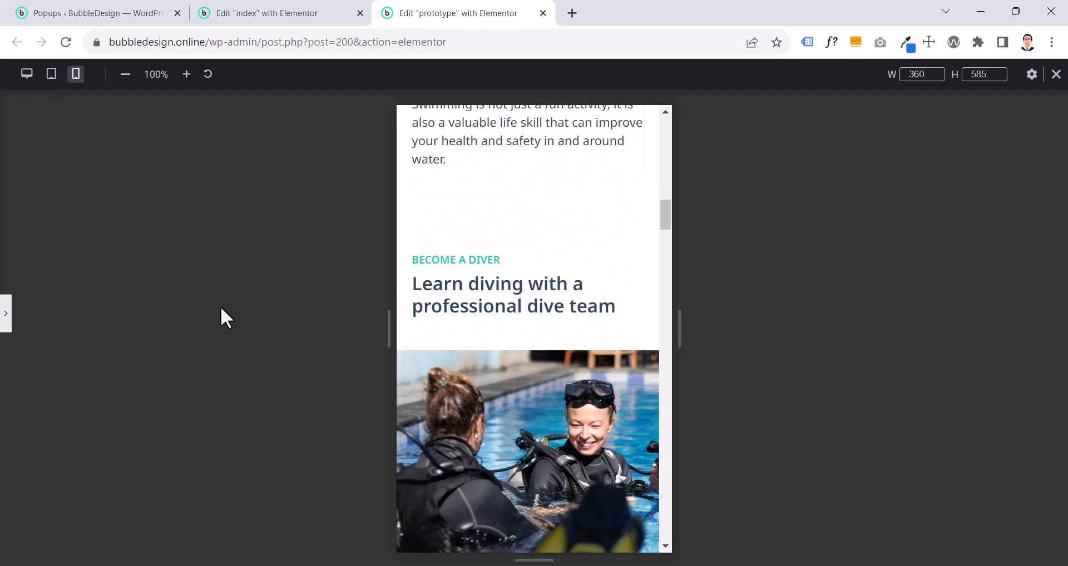
left_click(6, 328)
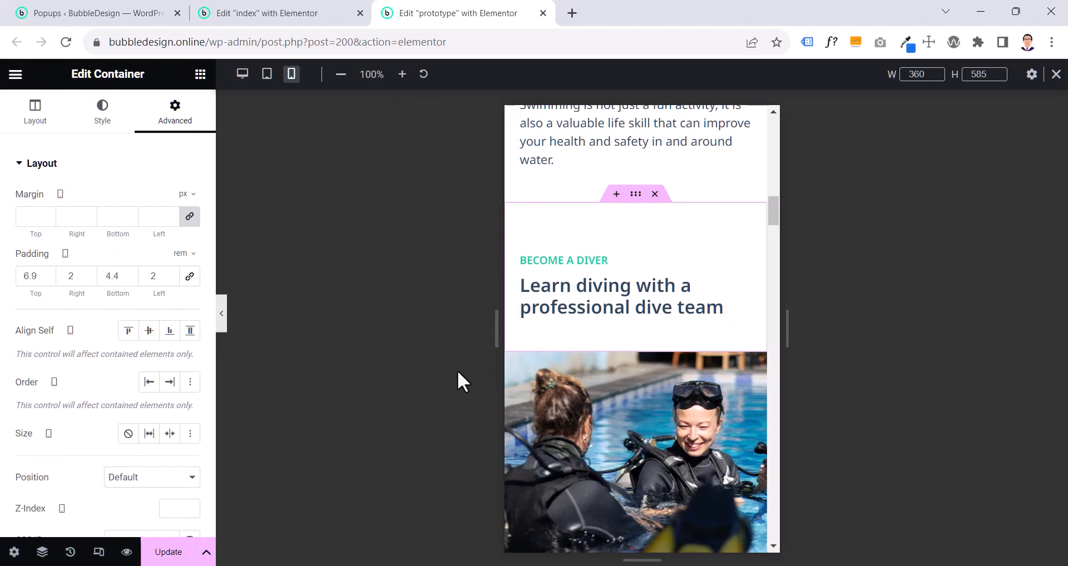
scroll(708, 352, "up", 3)
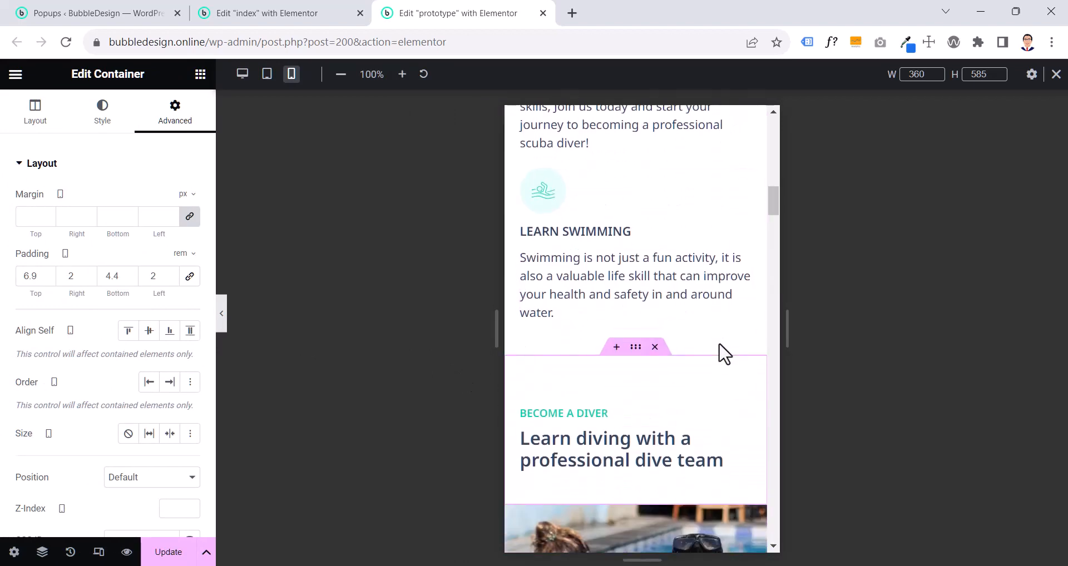
- On the prototype page, set the Become a Diver container's top padding to 4.4 rem
double_click(37, 285)
type("4.4")
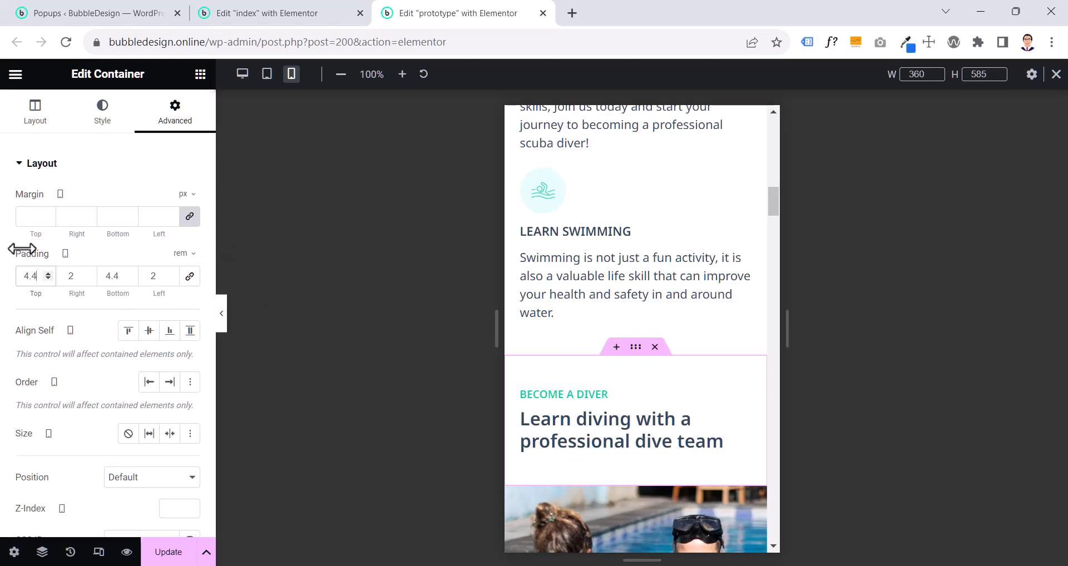
scroll(634, 417, "down", 8)
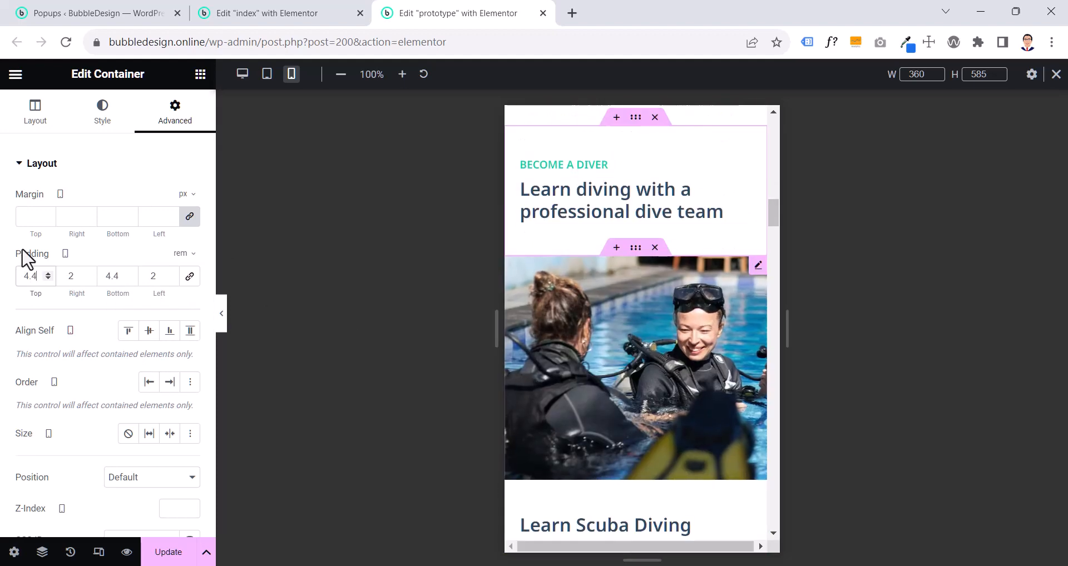
scroll(625, 268, "up", 7)
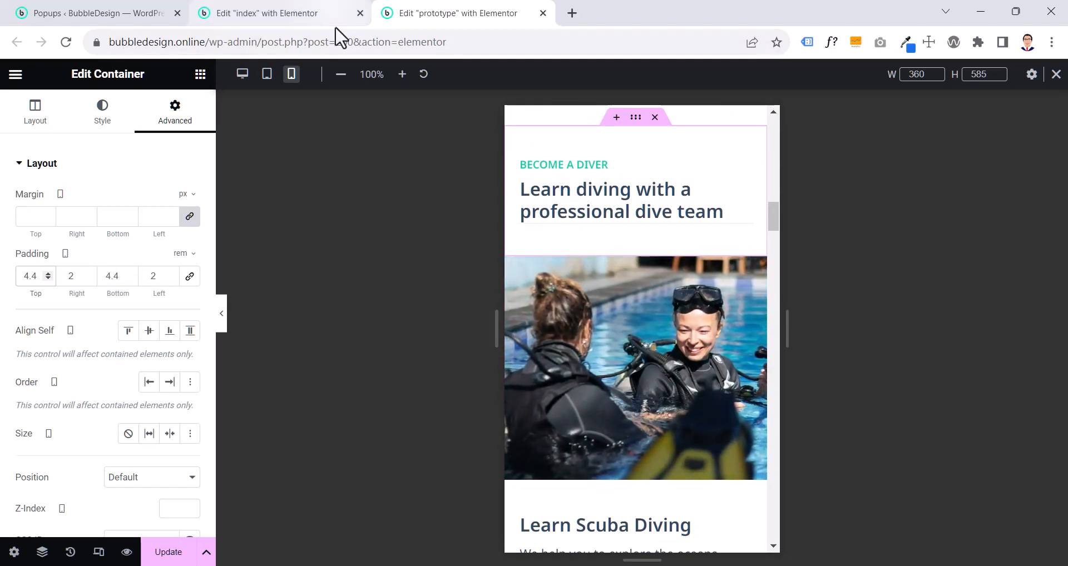
- On the index page, place the Learn Scuba Diving call to action's image above its text and open its container's padding settings
left_click(321, 15)
scroll(667, 356, "down", 3)
scroll(668, 356, "up", 4)
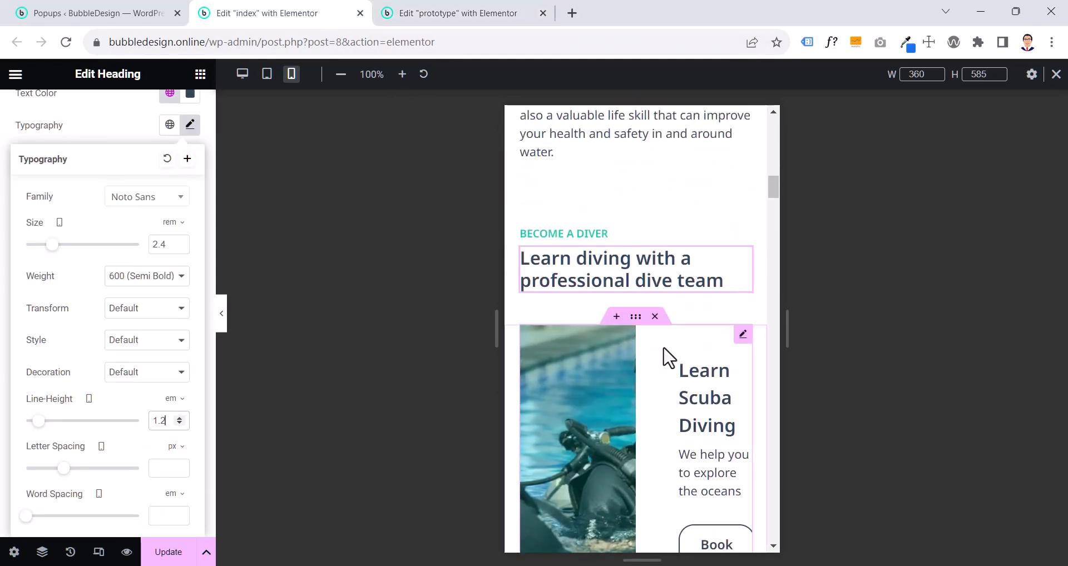
scroll(665, 356, "down", 2)
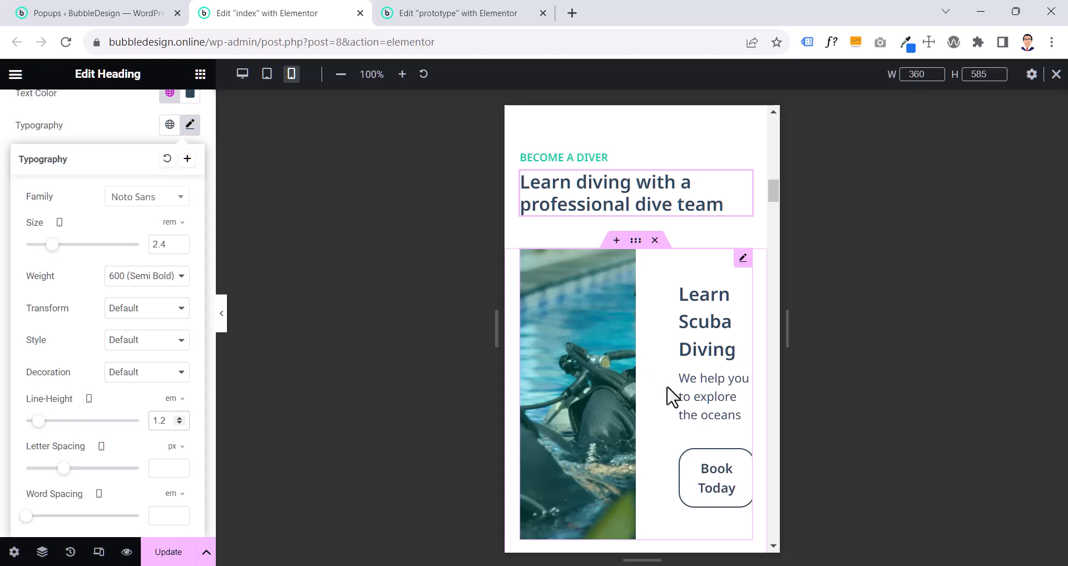
left_click(753, 532)
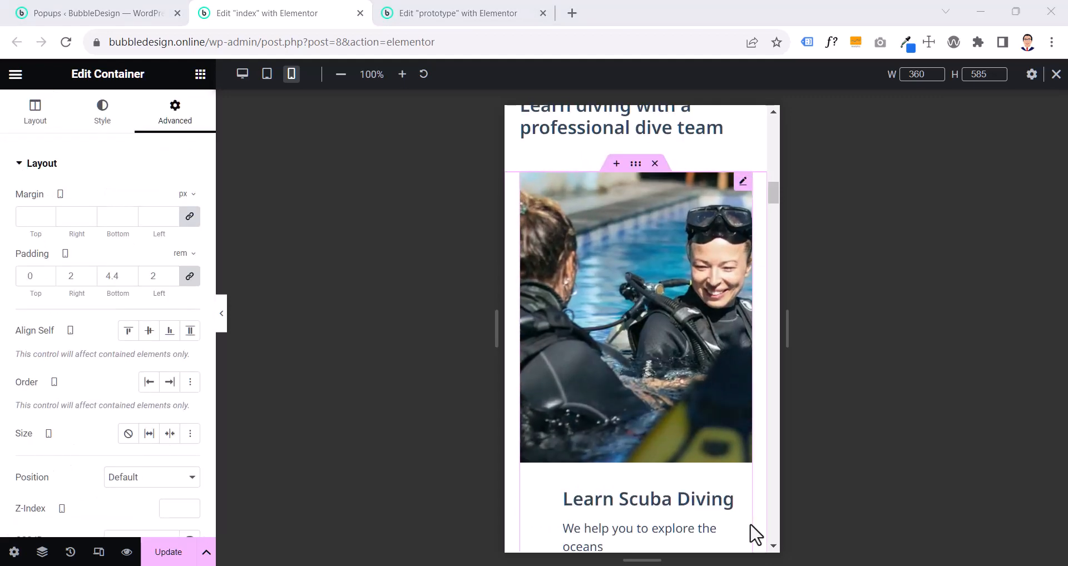
- Check the padding of the container around the Learn Scuba Diving call to action on the prototype page, and copy that container
left_click(441, 12)
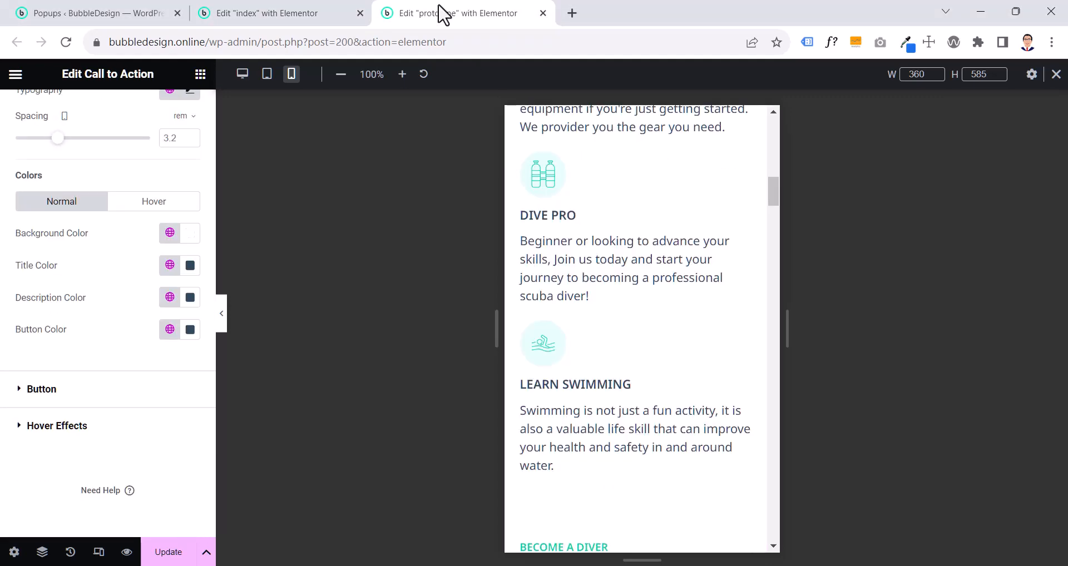
scroll(695, 318, "up", 1)
scroll(693, 318, "up", 6)
scroll(691, 317, "down", 15)
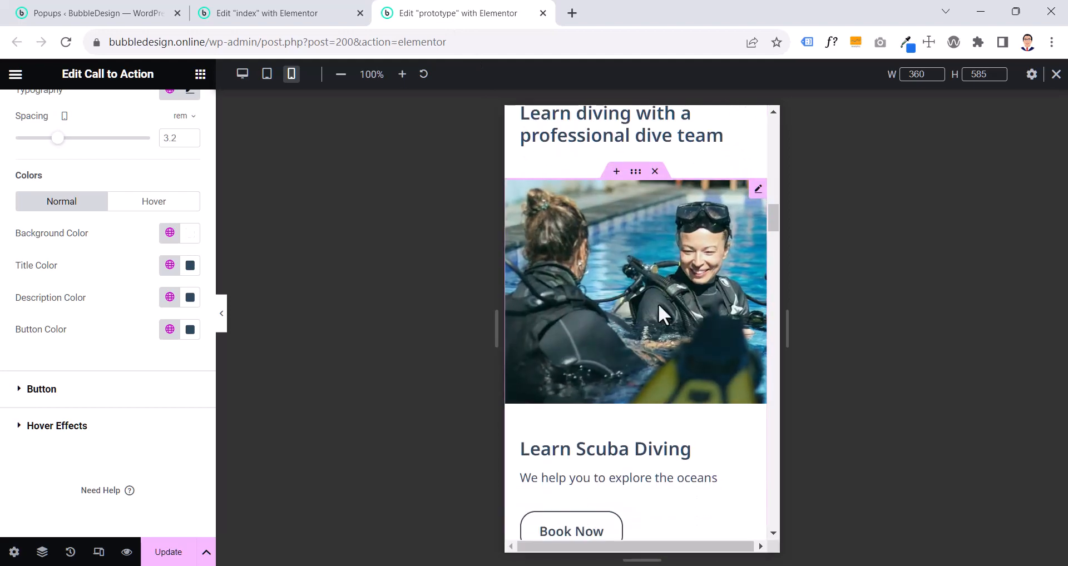
left_click(294, 12)
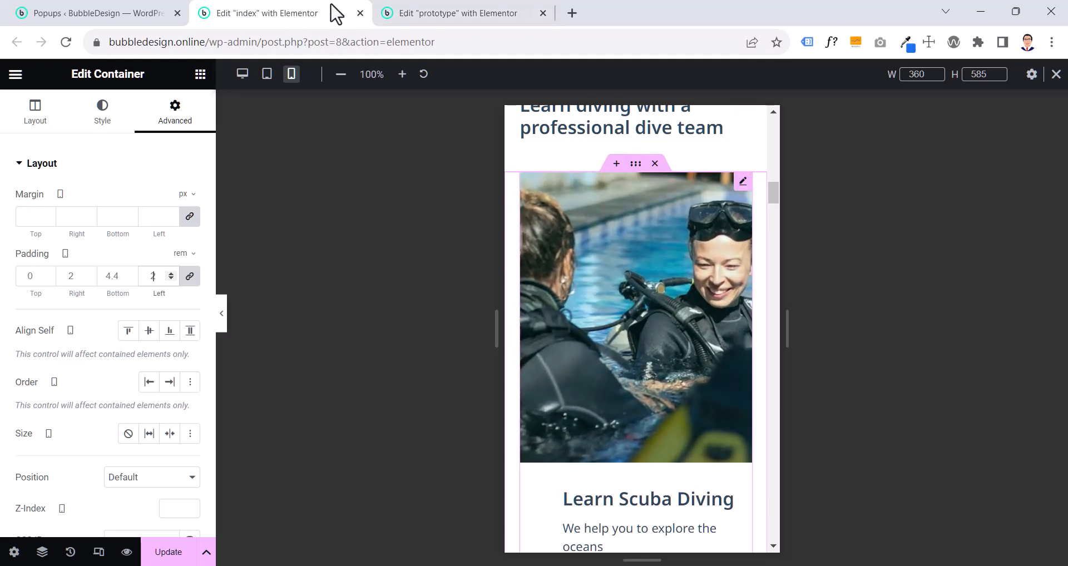
left_click(475, 14)
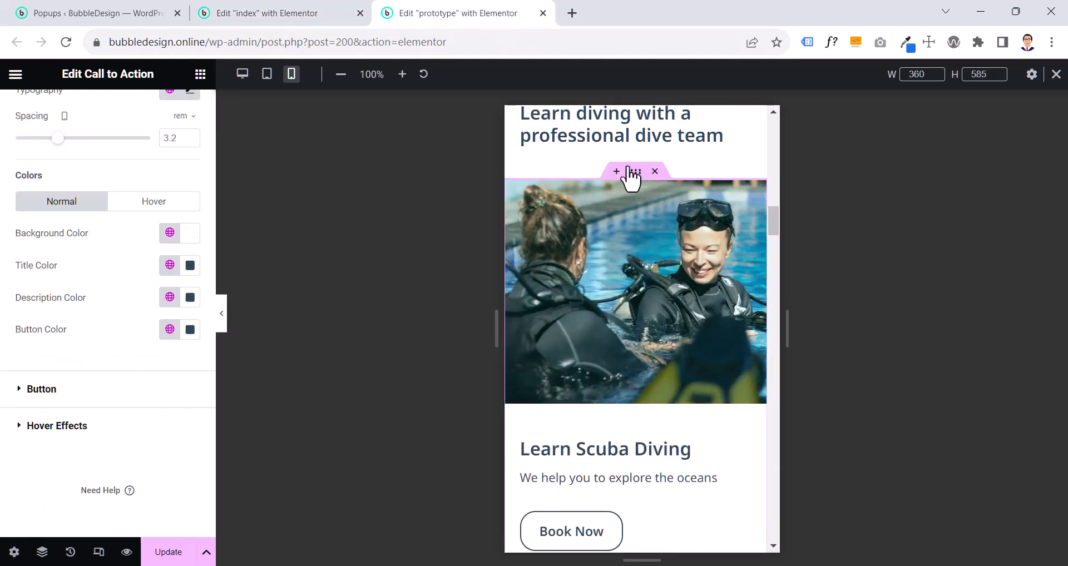
left_click(634, 171)
left_click(177, 123)
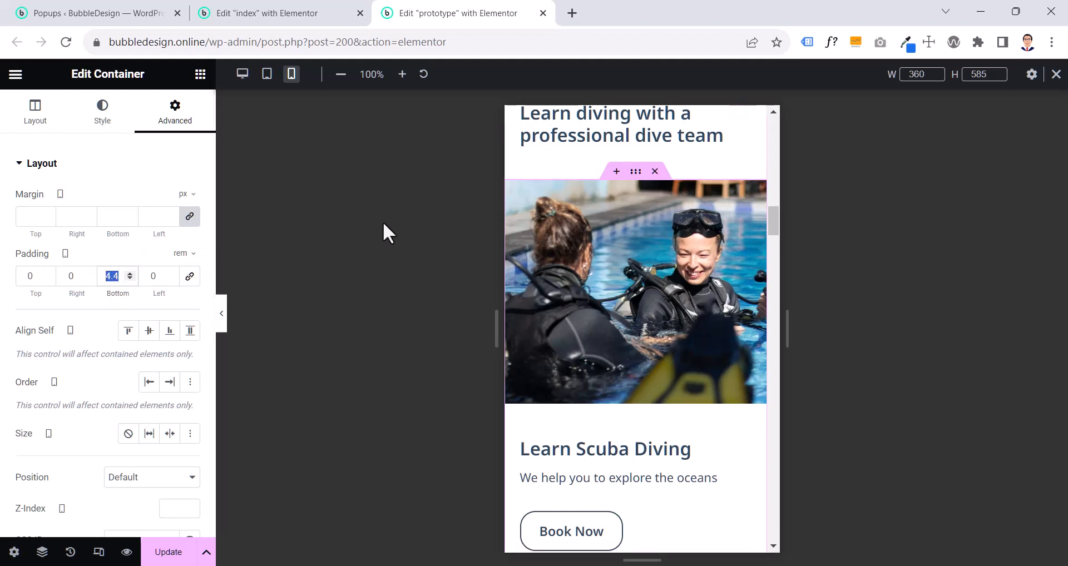
right_click(636, 172)
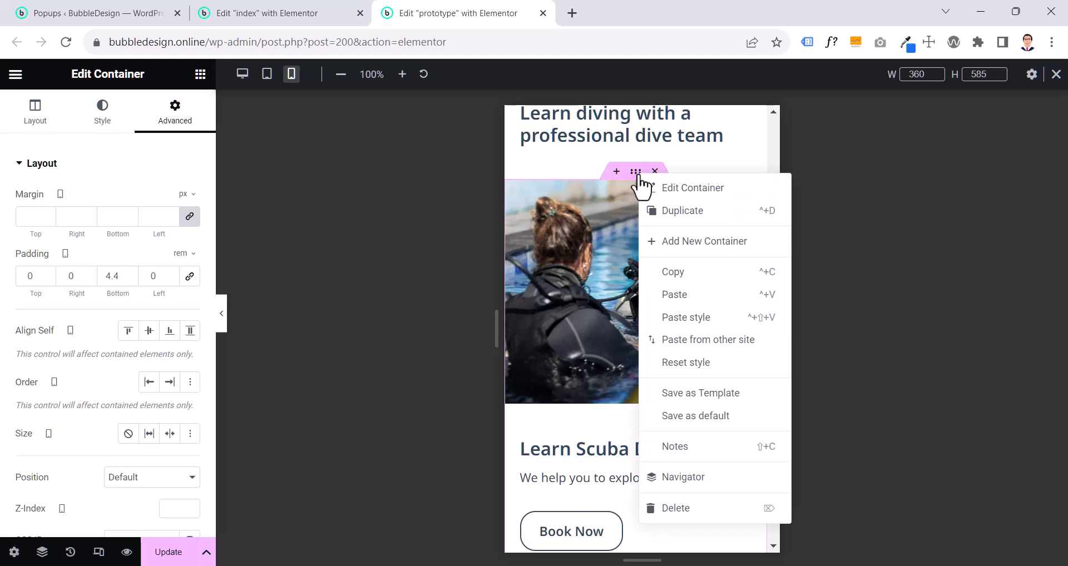
left_click(673, 273)
- On the index page, unlink the Learn Scuba Diving container's padding and set it to 0 top, right and left and 4.4 rem bottom
left_click(287, 17)
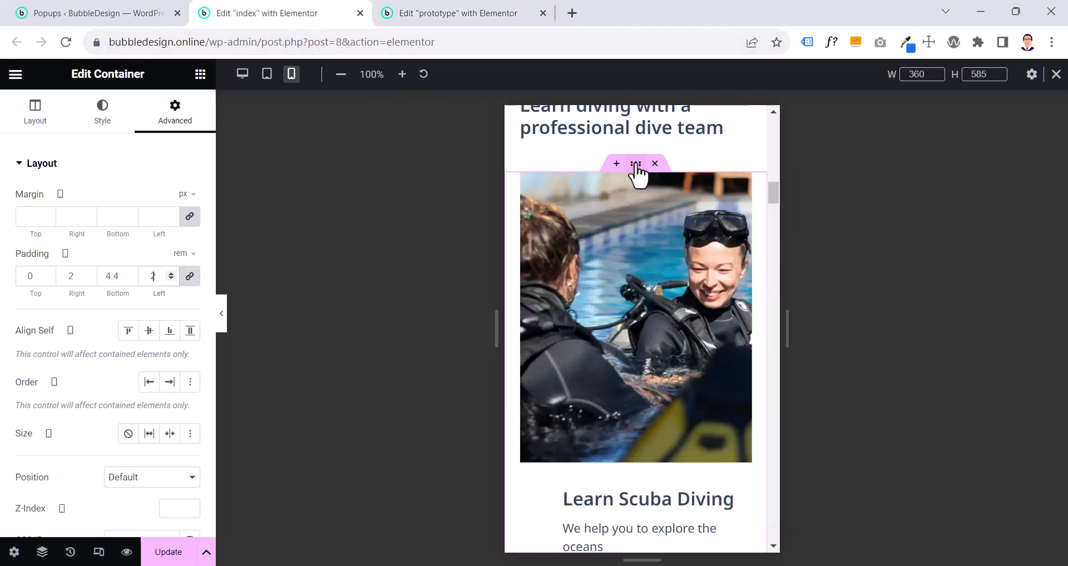
left_click(189, 277)
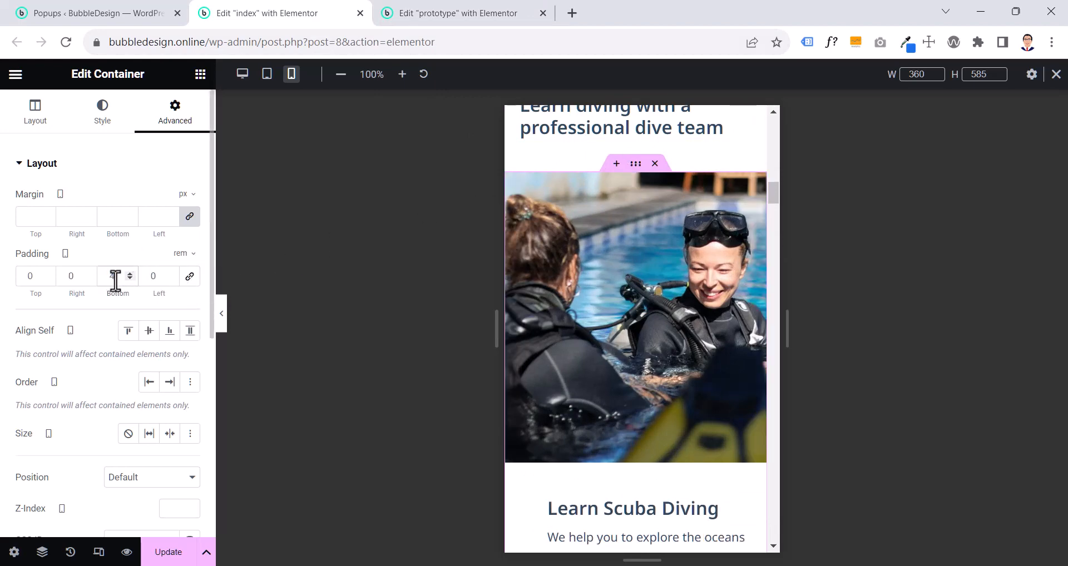
type(".4")
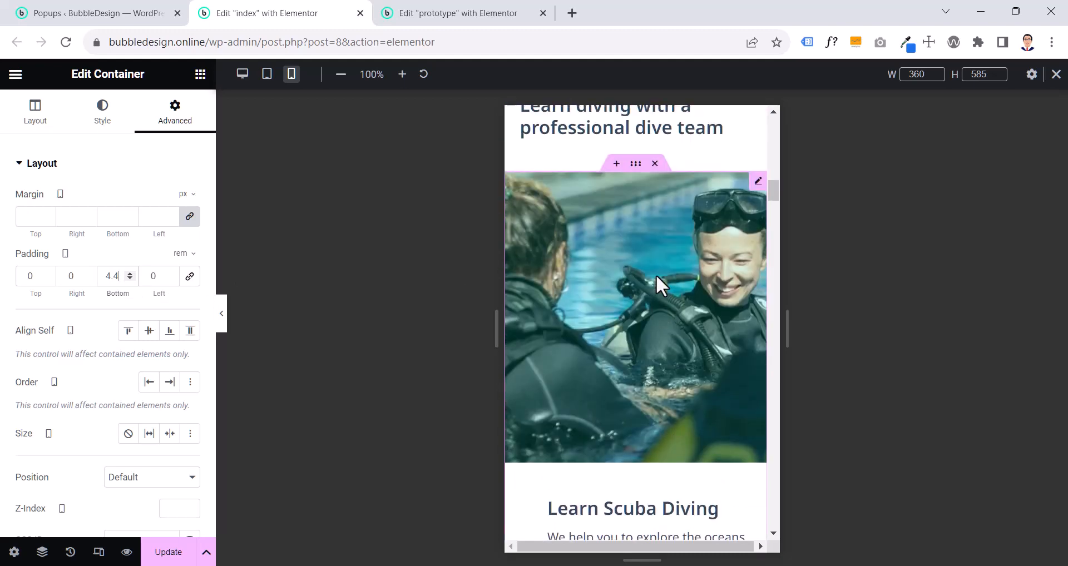
- Compare the Learn Scuba Diving call to action on both pages and examine its box padding and image height on the prototype
left_click(436, 17)
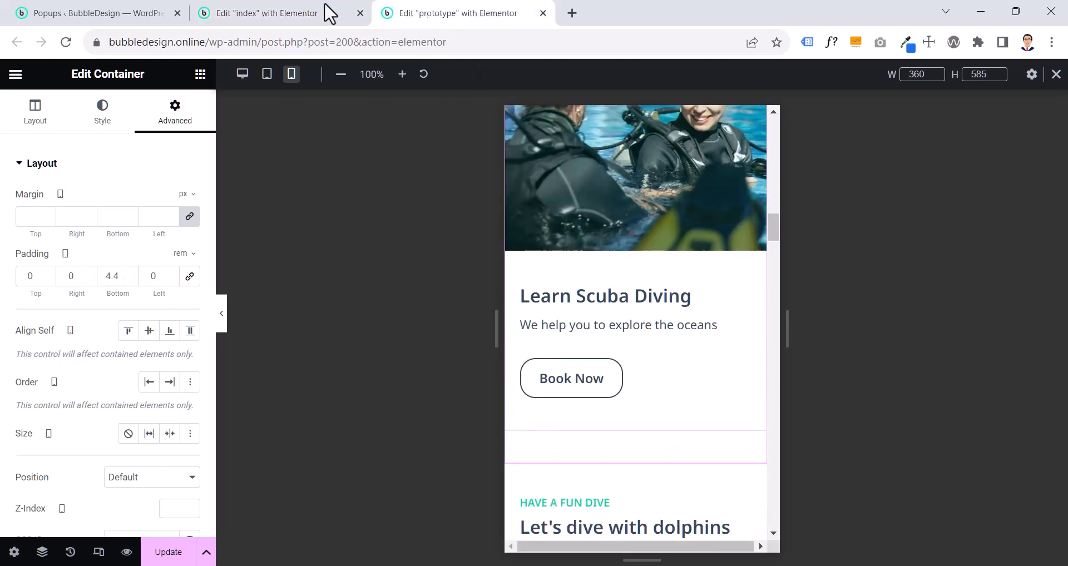
left_click(284, 12)
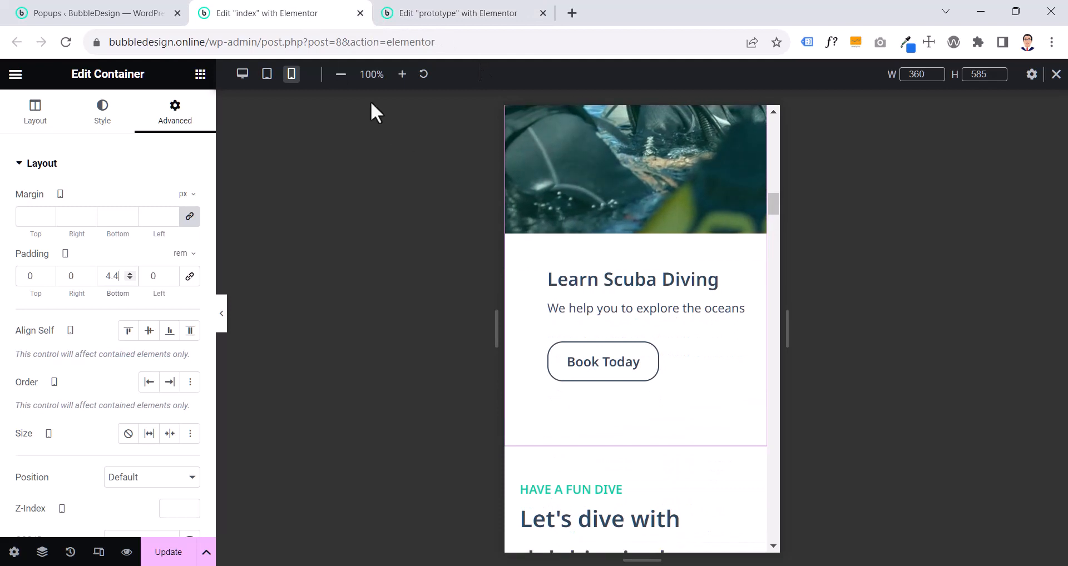
key("ctrl+Tab")
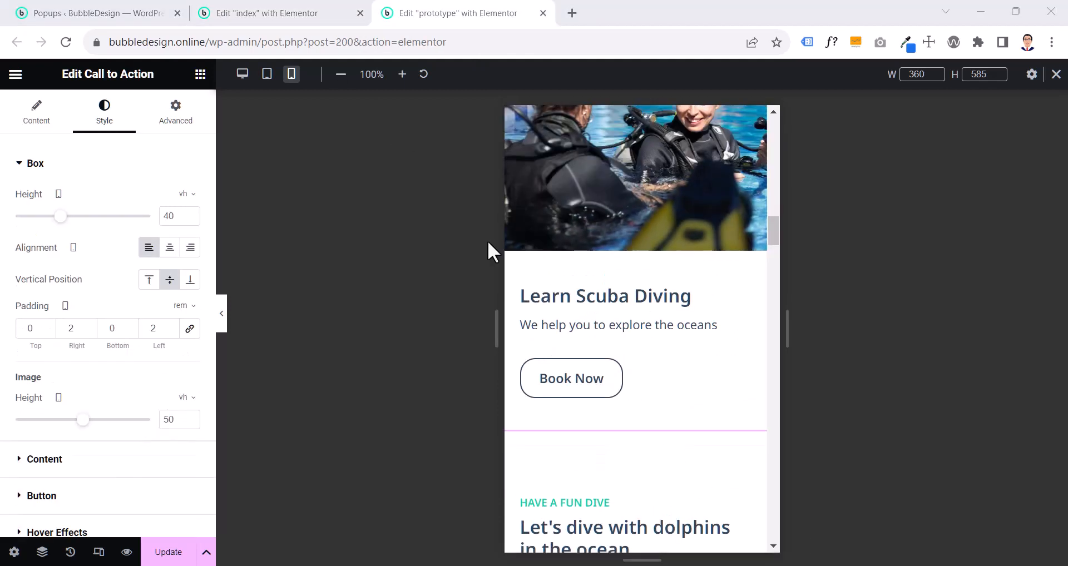
left_click(274, 11)
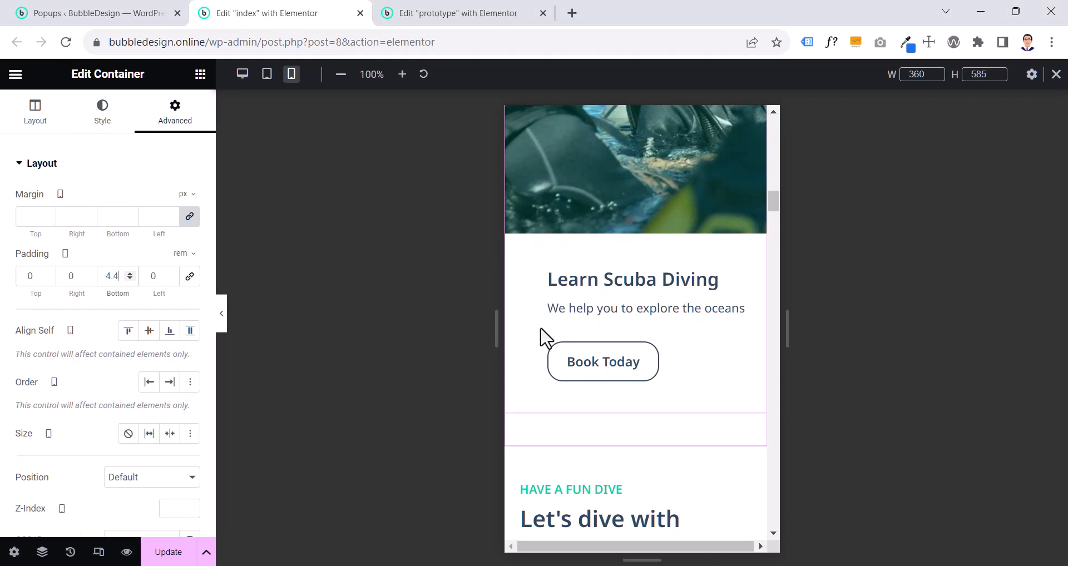
left_click(459, 13)
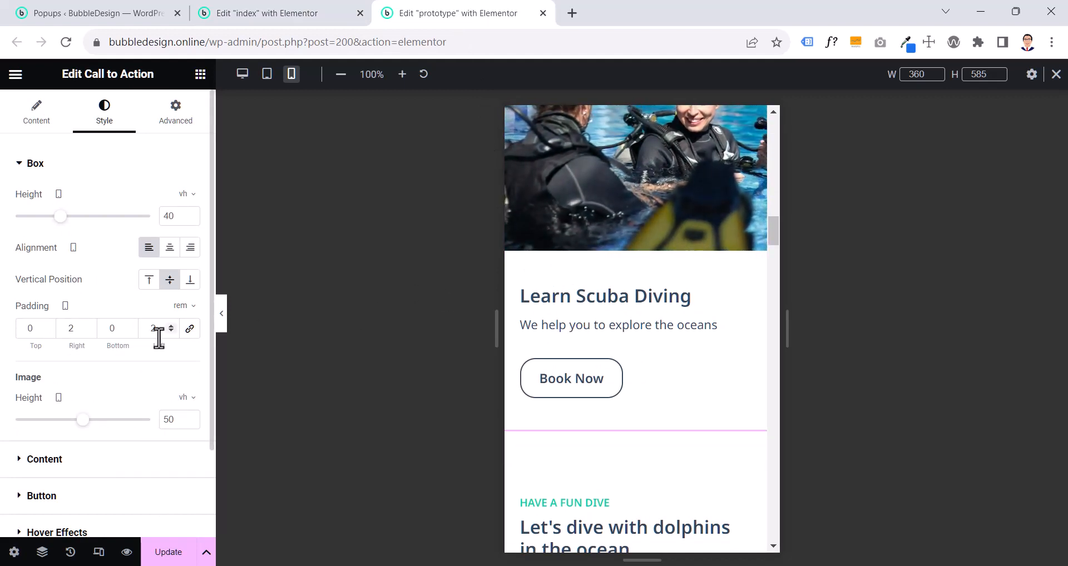
scroll(432, 303, "up", 4)
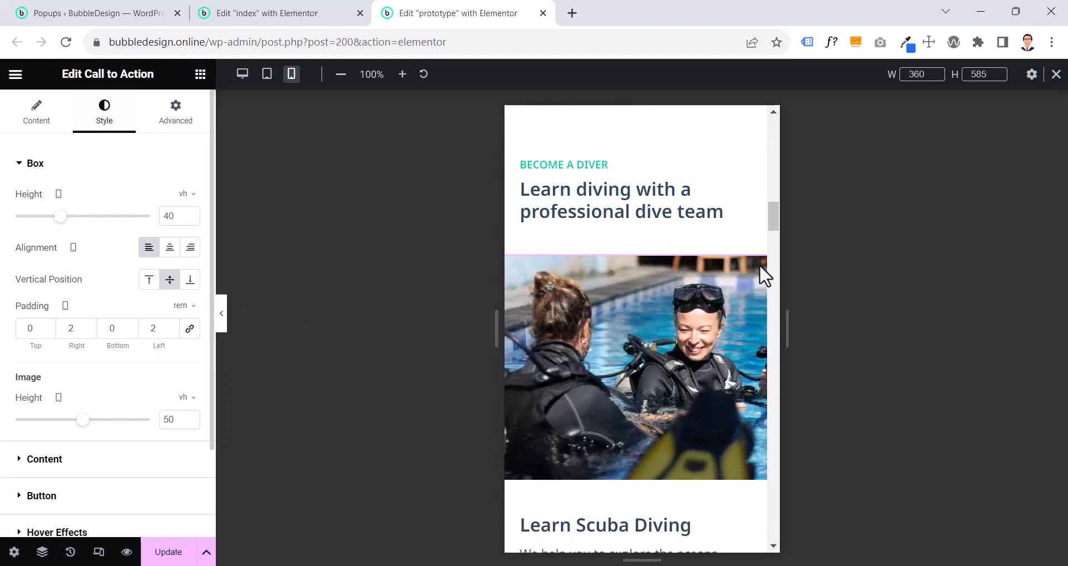
scroll(108, 314, "down", 2)
scroll(759, 265, "down", 3)
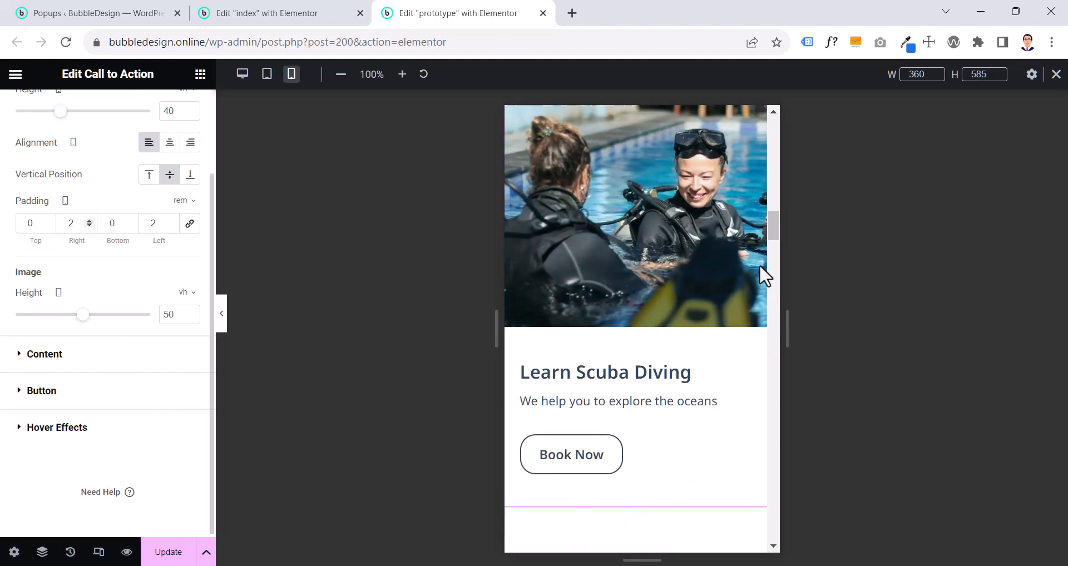
- On the index page, set the Learn Scuba Diving call to action's box padding to 2 rem right and left, 0 top and bottom
left_click(314, 18)
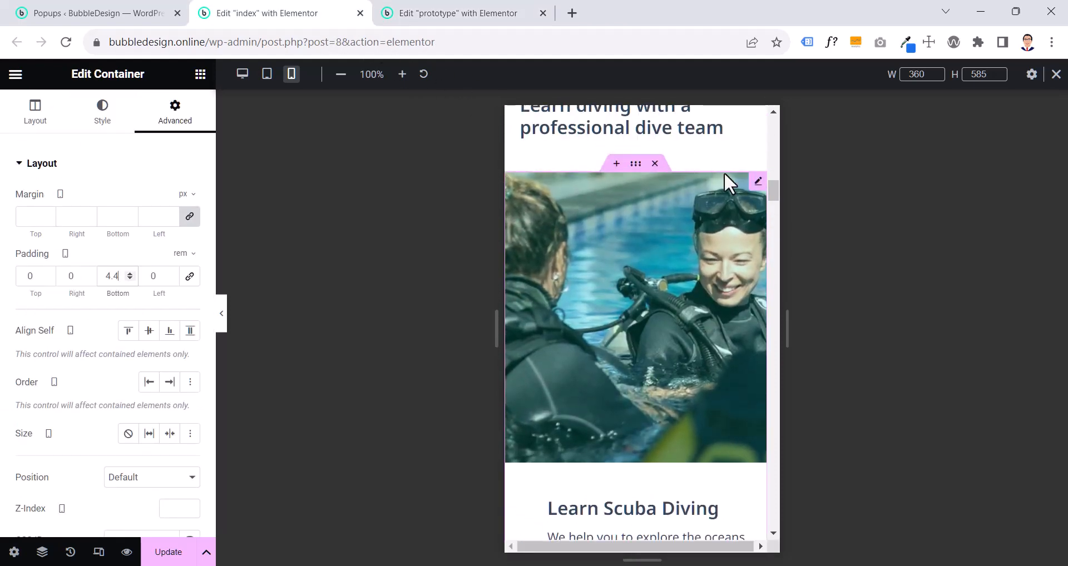
left_click(757, 185)
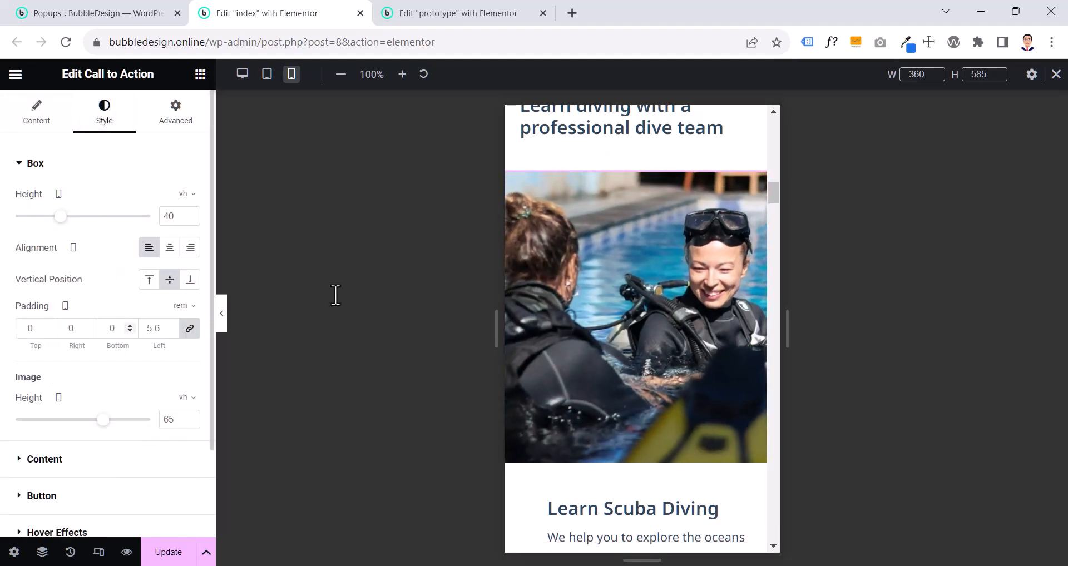
left_click(190, 330)
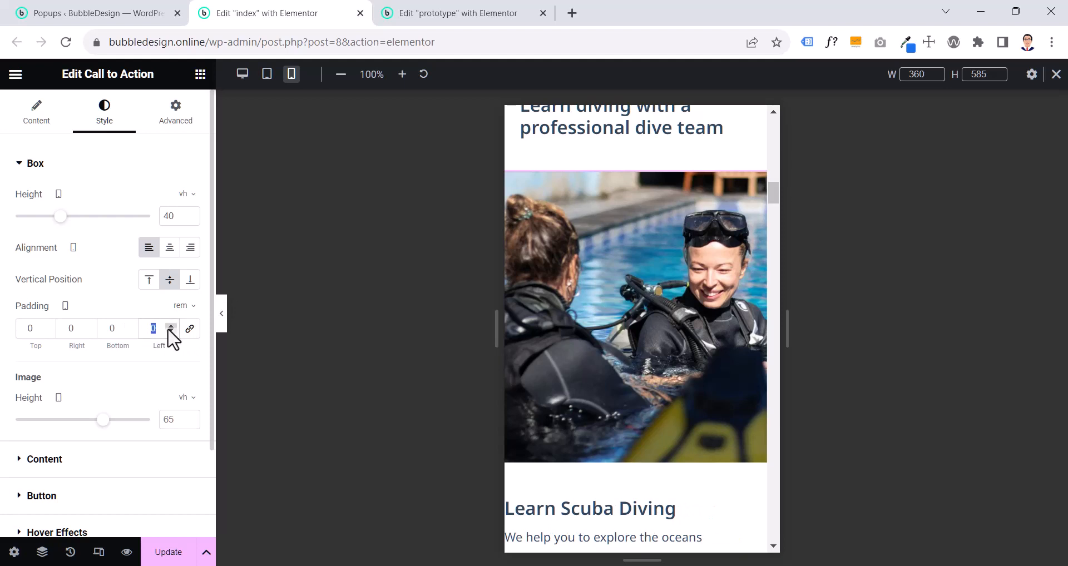
type("2")
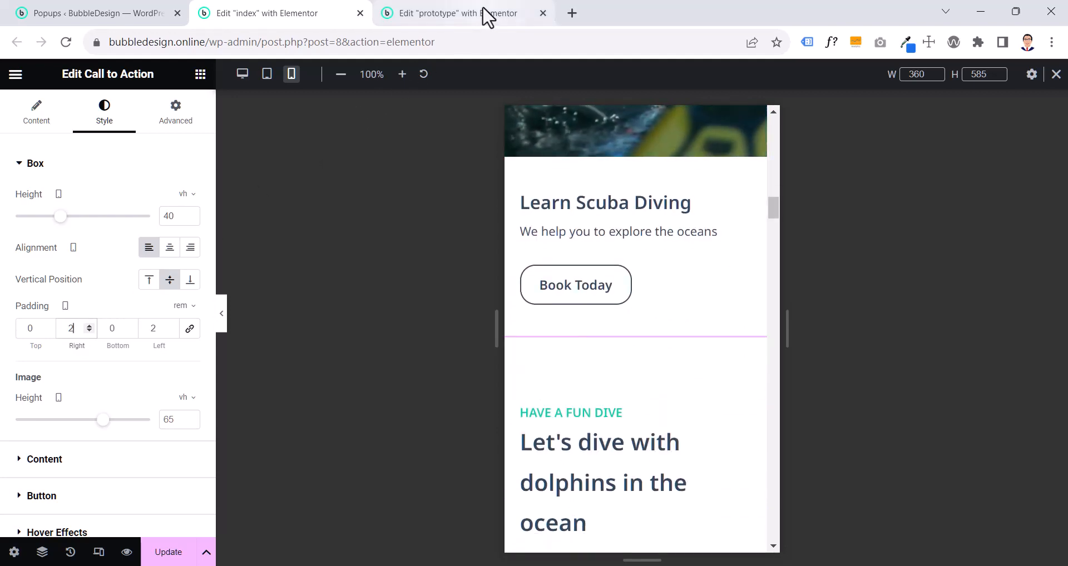
- Compare the dolphin section with the prototype, and apply the "Become a Diver" heading's style to "Have a fun dive" on the index page
left_click(488, 17)
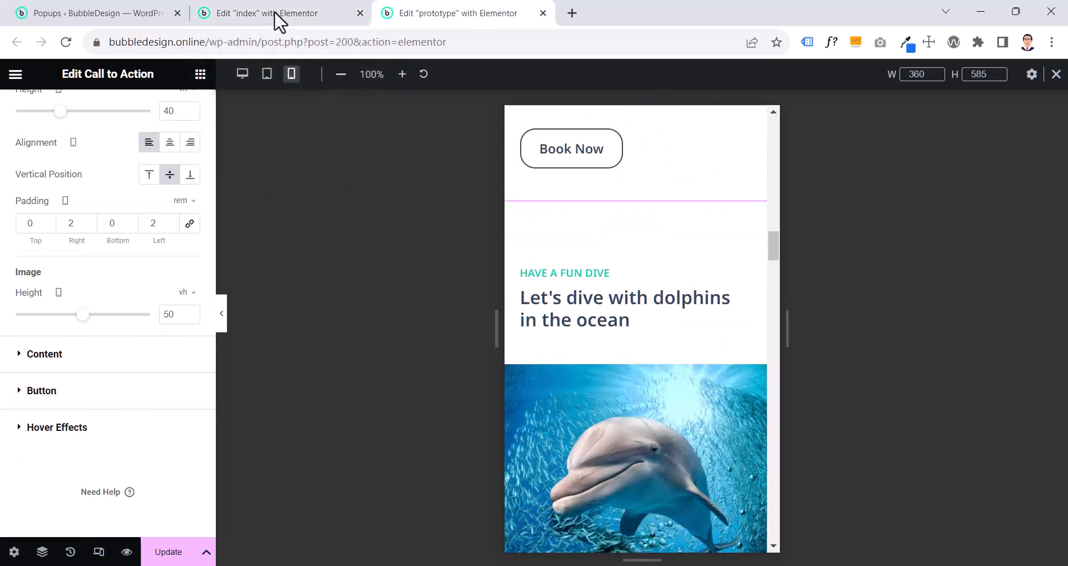
left_click(252, 20)
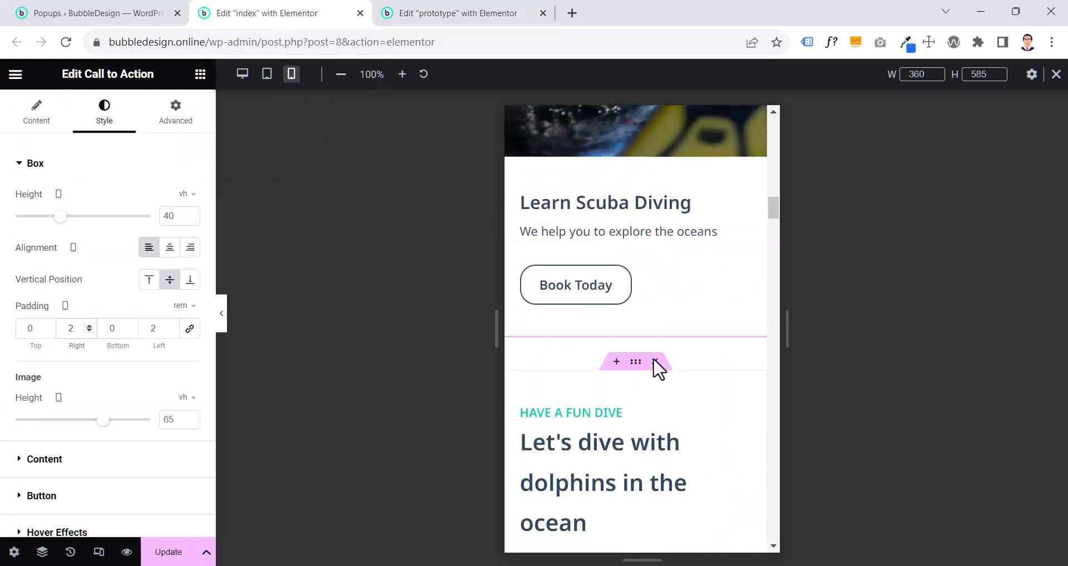
scroll(654, 360, "down", 5)
right_click(584, 242)
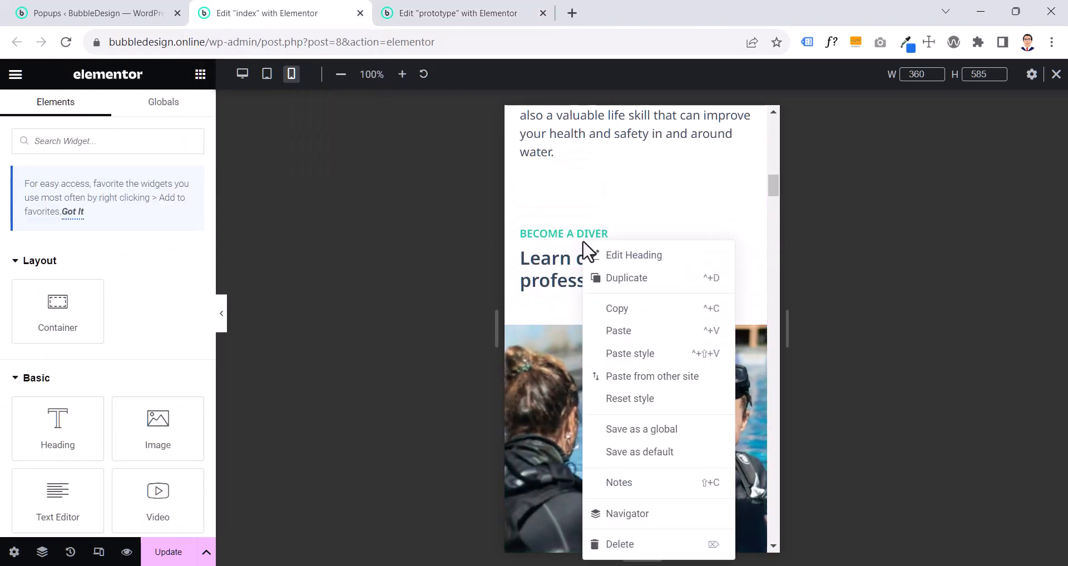
left_click(620, 310)
scroll(622, 317, "down", 10)
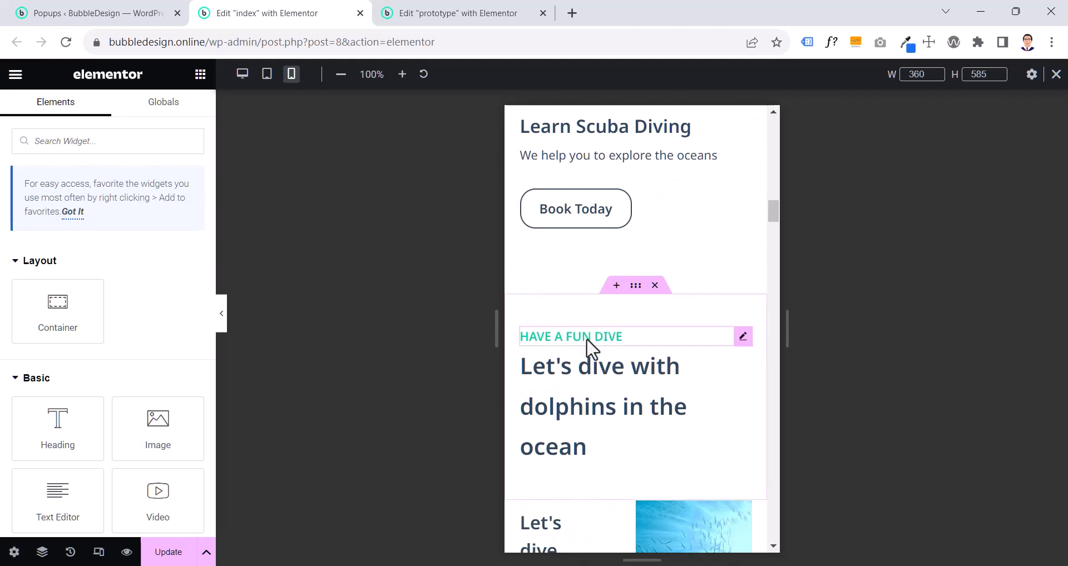
right_click(587, 341)
left_click(618, 361)
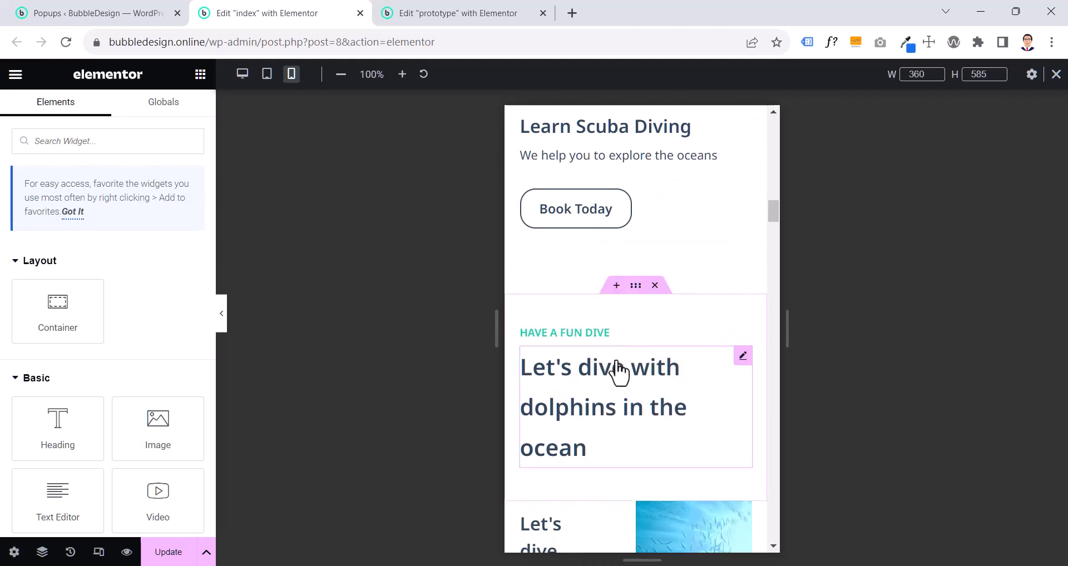
- Copy the style of the "Learn diving with a professional dive team" heading onto the "Let's dive with dolphins in the ocean" heading
scroll(615, 357, "up", 10)
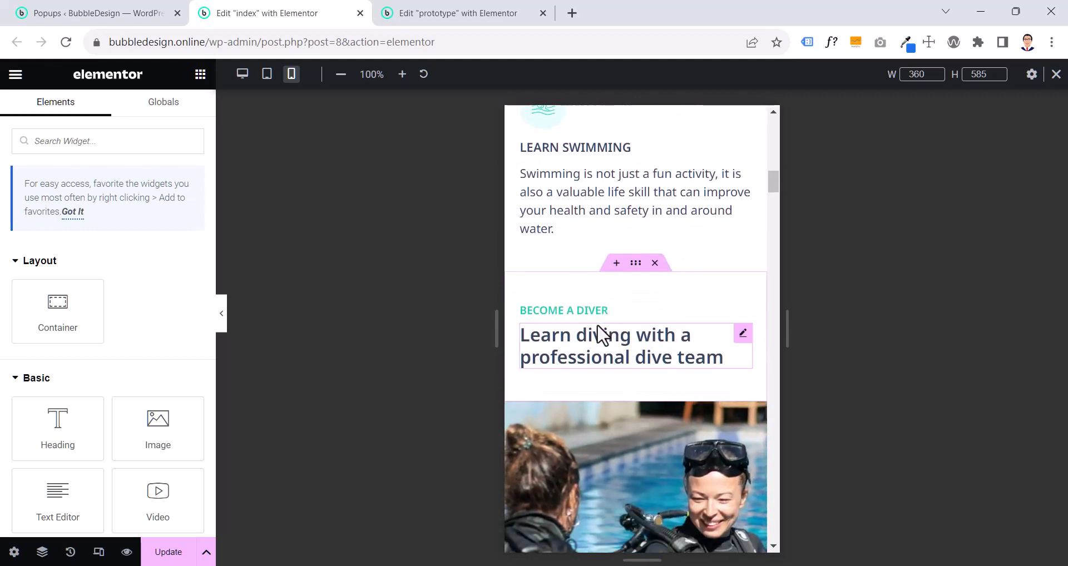
left_click(600, 336)
right_click(601, 337)
left_click(625, 320)
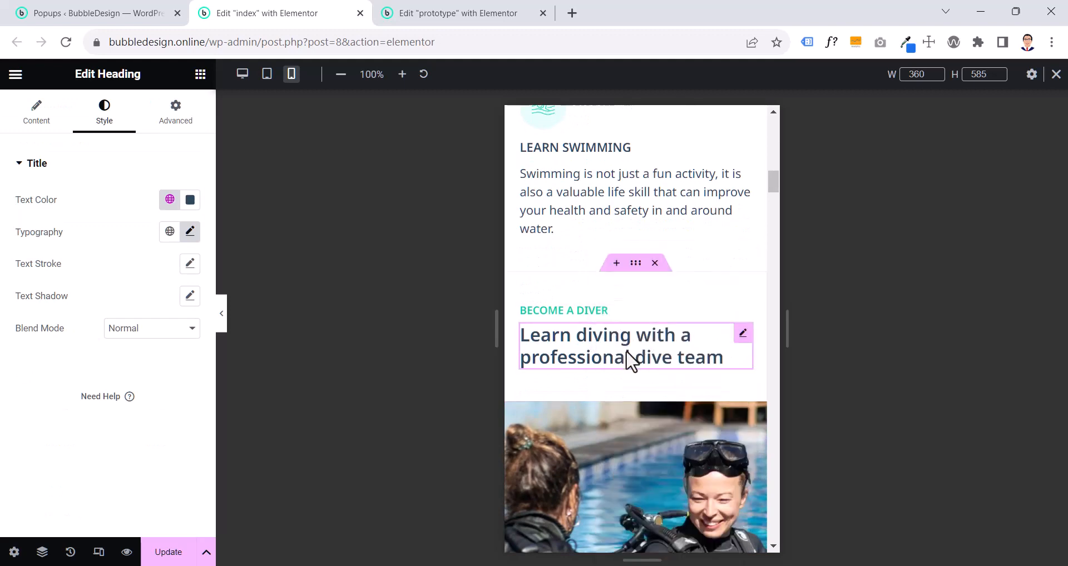
scroll(626, 362, "down", 8)
right_click(611, 270)
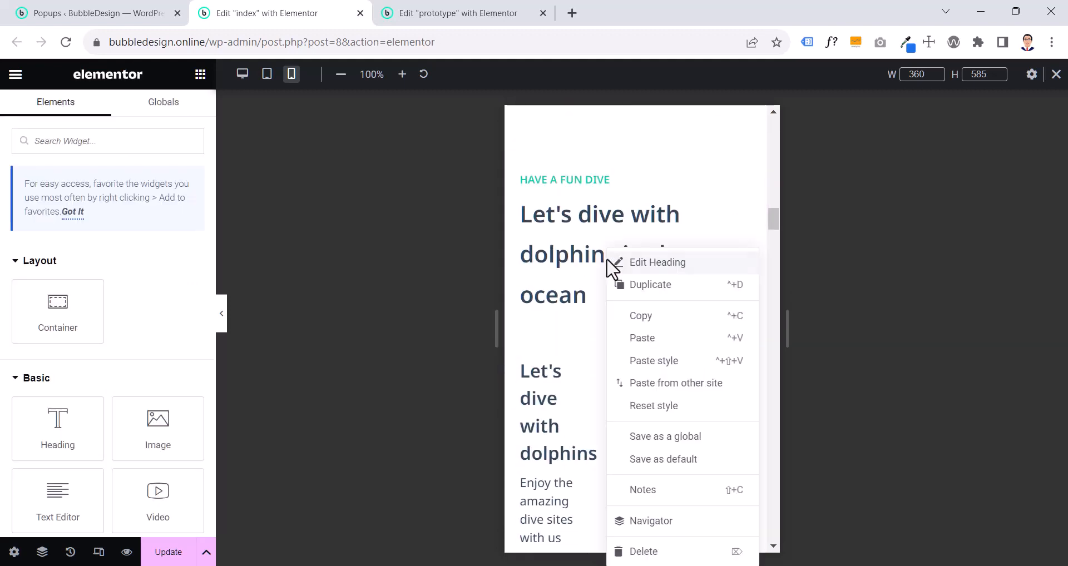
left_click(644, 359)
scroll(612, 255, "up", 6)
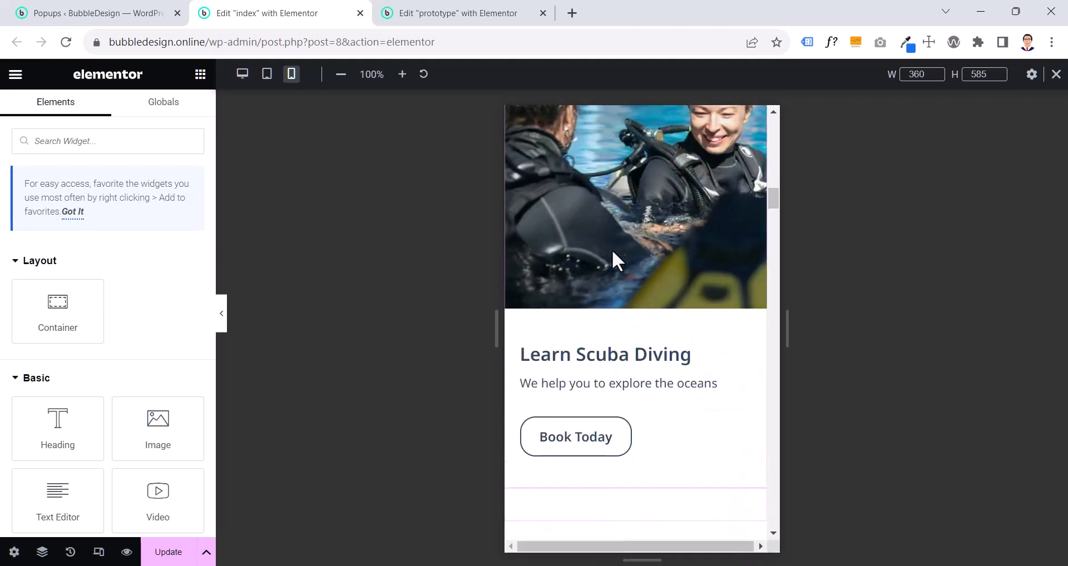
- Copy the Learn Scuba Diving call to action on the index page
scroll(612, 249, "down", 7)
scroll(612, 249, "up", 9)
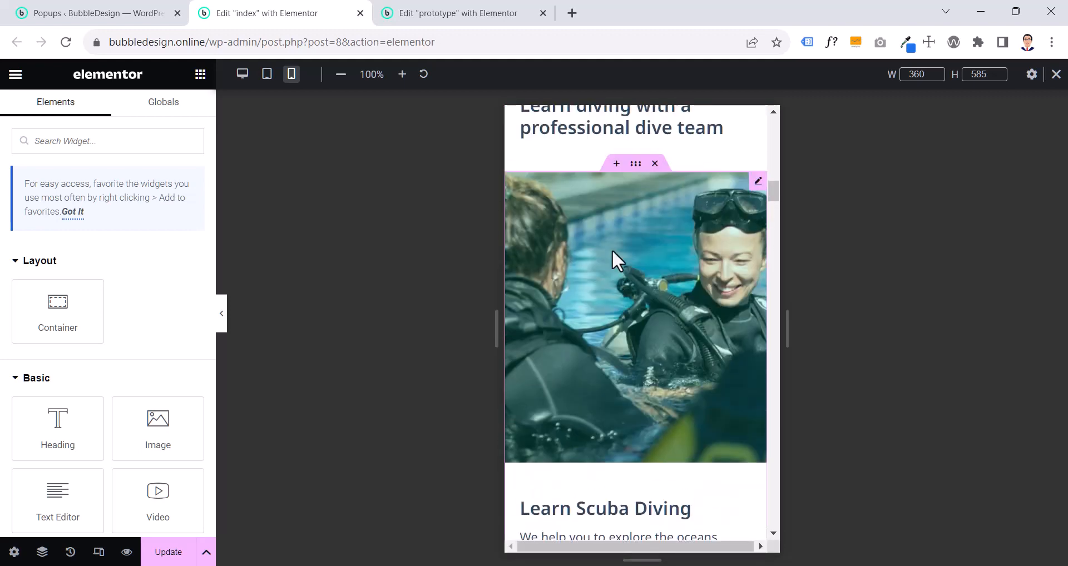
right_click(614, 257)
left_click(643, 323)
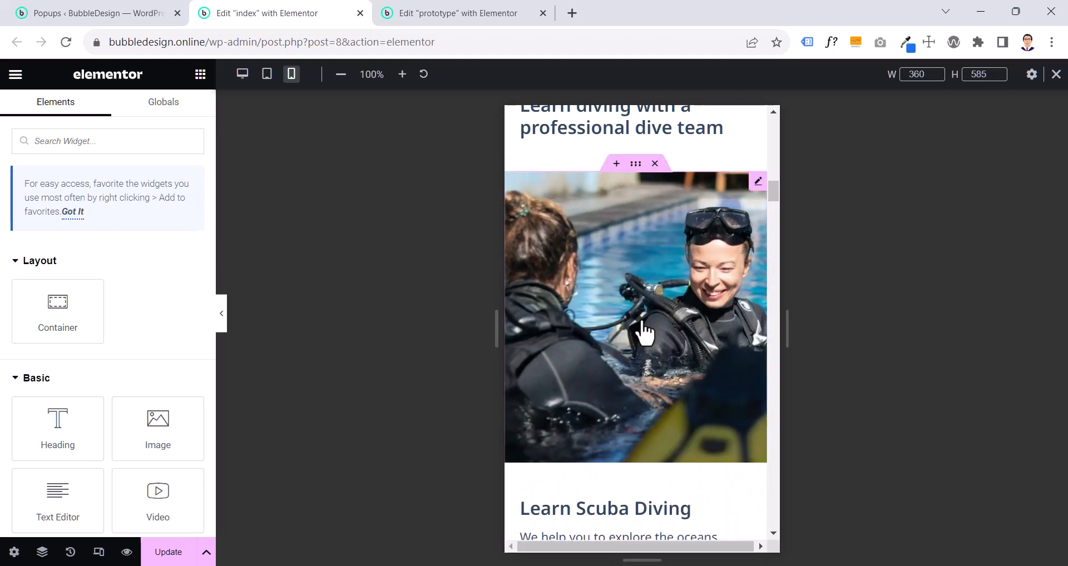
scroll(644, 333, "down", 8)
right_click(611, 253)
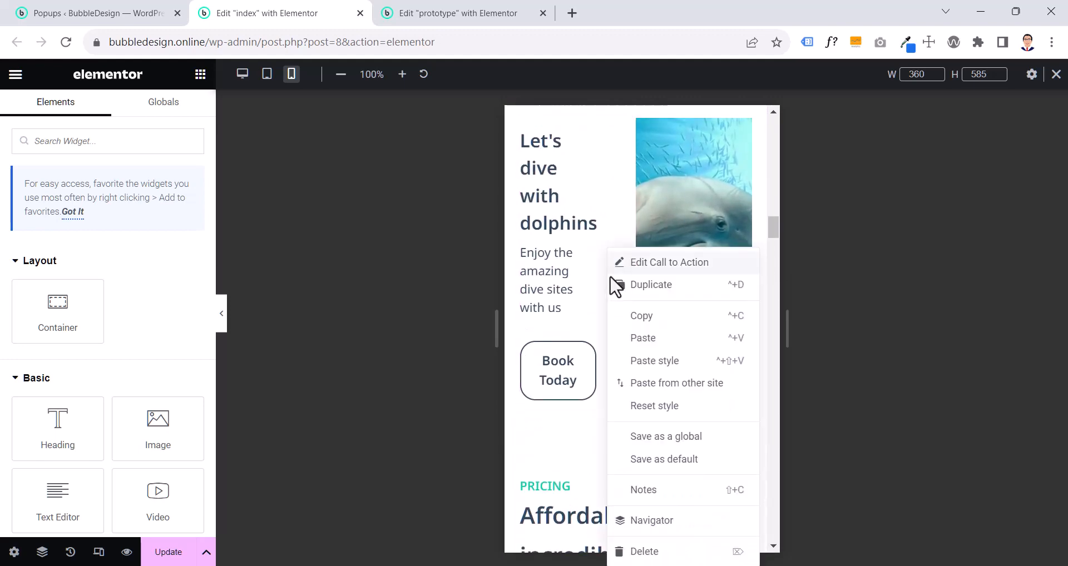
left_click(644, 338)
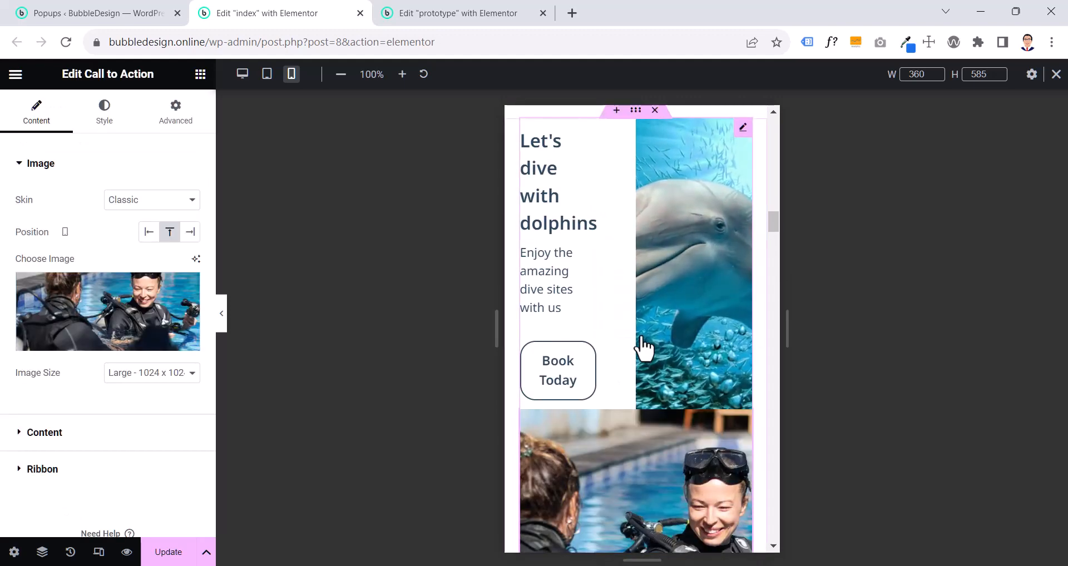
key("ctrl+z")
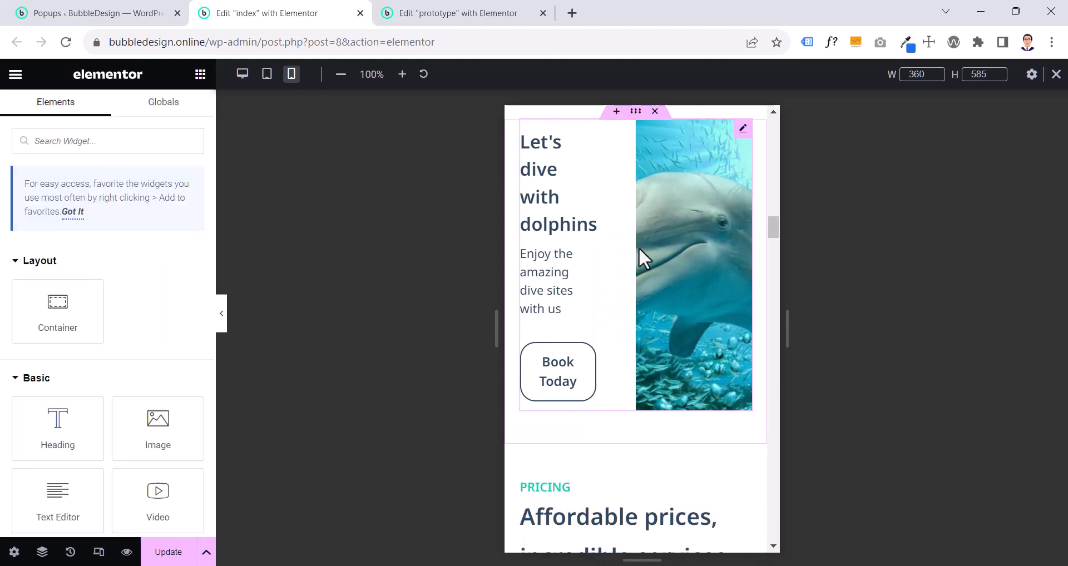
- Apply the copied Learn Scuba Diving call to action's style to the "Let's dive with dolphins" call to action
right_click(639, 247)
left_click(667, 361)
scroll(667, 360, "down", 5)
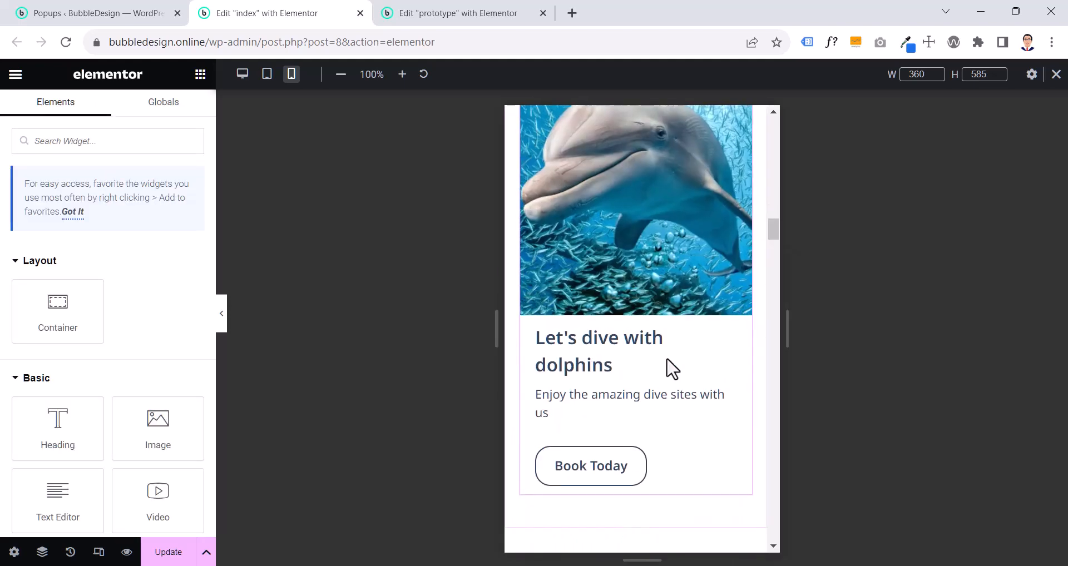
scroll(663, 343, "up", 3)
- Set the dolphin call to action container's mobile padding to 0 top, right and left and 4.4 rem bottom
left_click(636, 245)
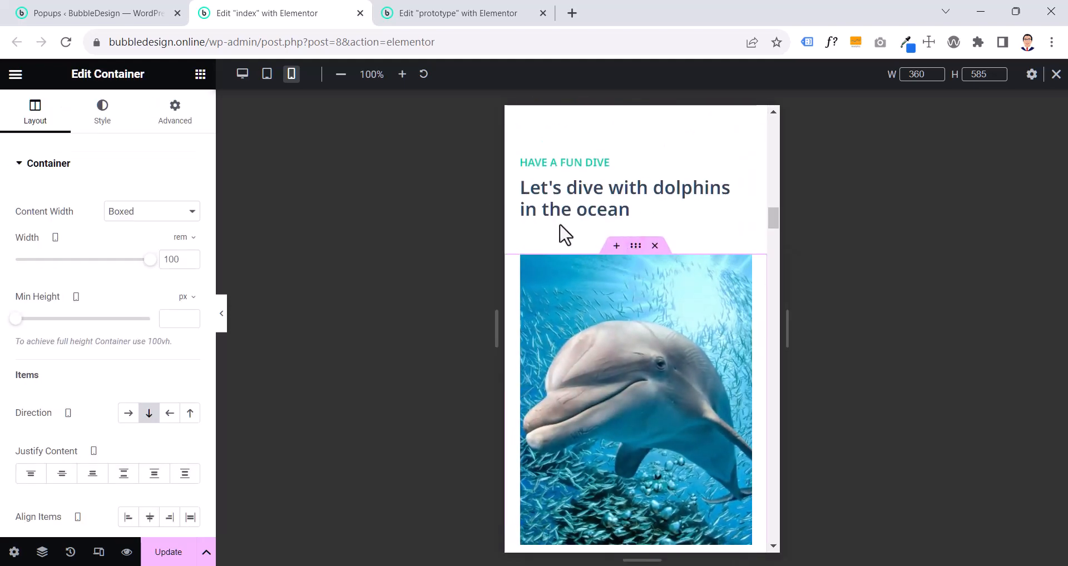
left_click(191, 116)
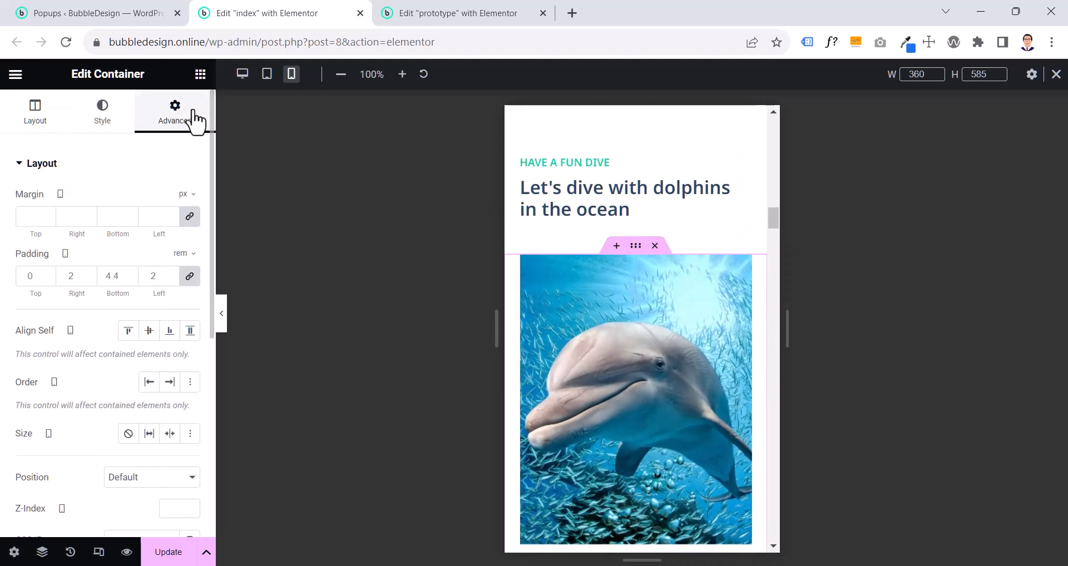
left_click(187, 274)
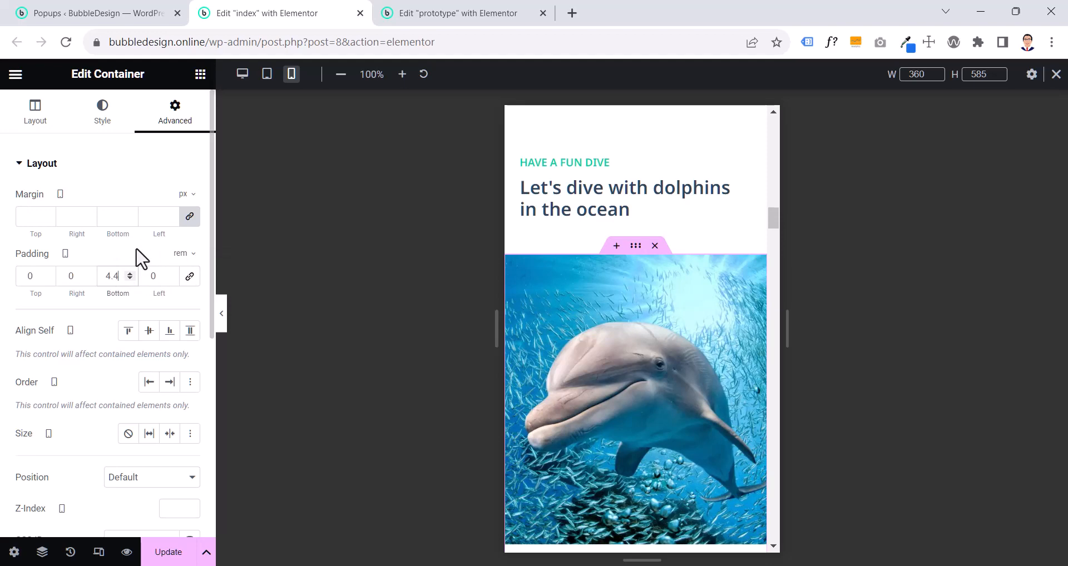
scroll(646, 329, "down", 5)
scroll(646, 329, "up", 6)
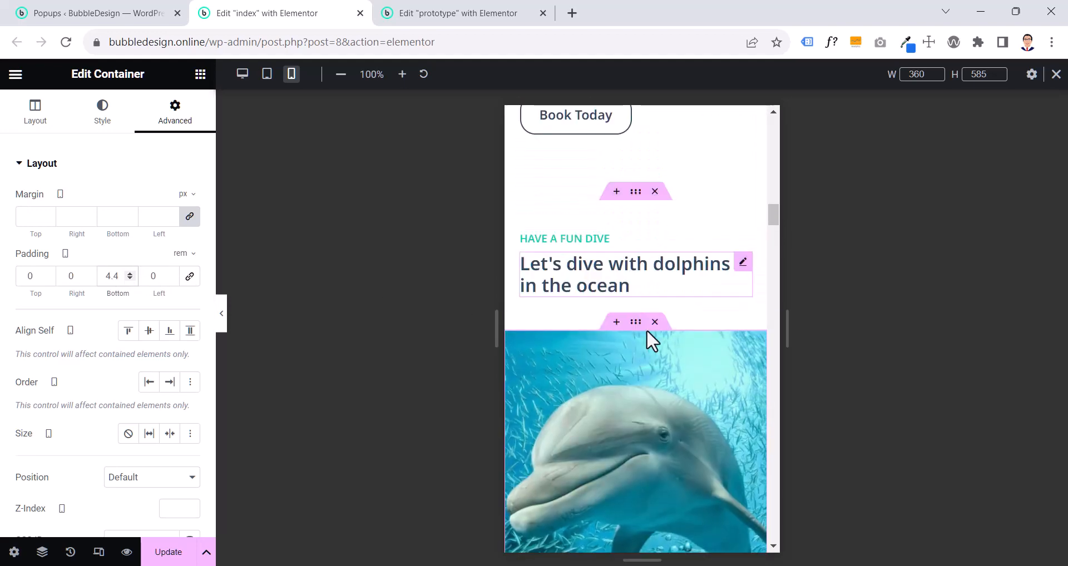
- Check the padding of the "Have a fun dive" heading container, and compare the Pricing section on the index and prototype pages
left_click(634, 200)
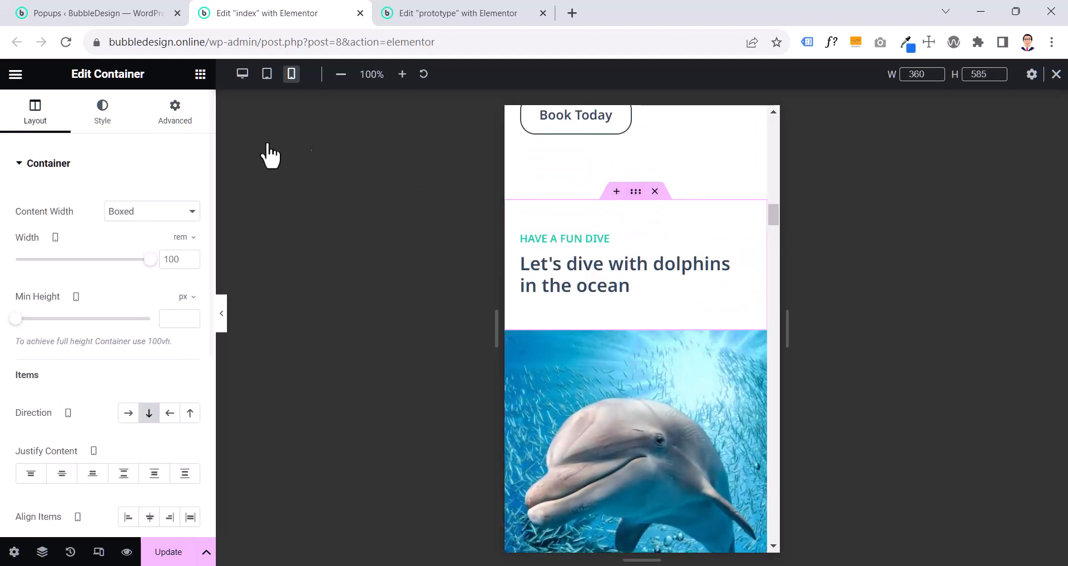
left_click(174, 129)
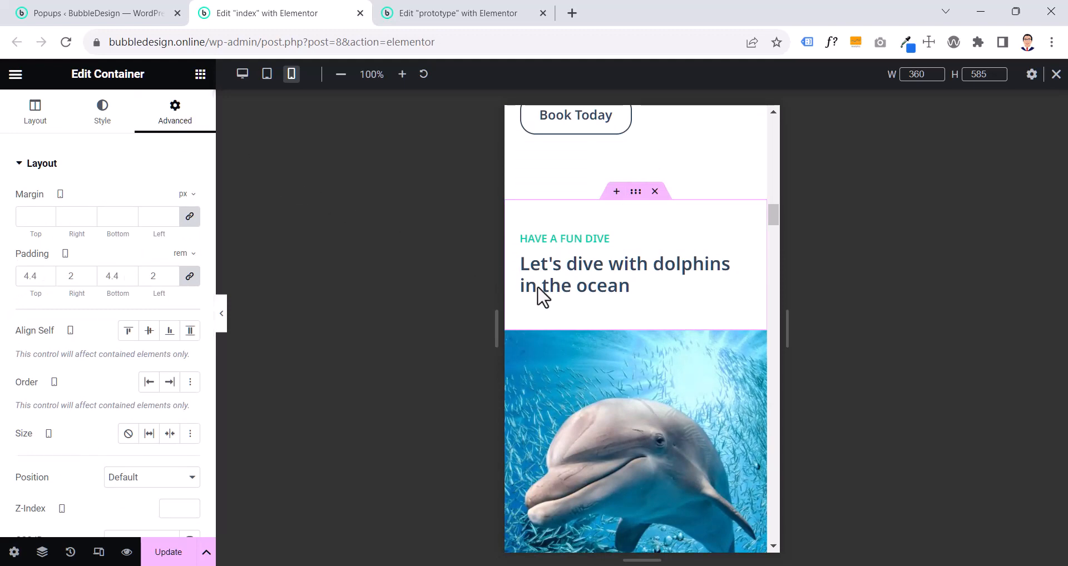
scroll(647, 332, "down", 10)
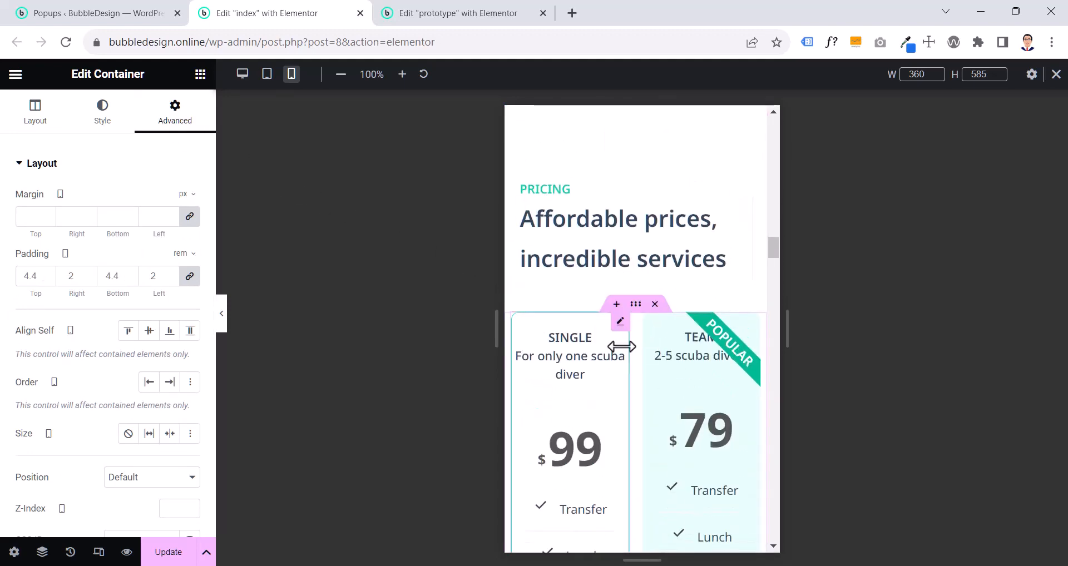
left_click(441, 16)
scroll(605, 318, "down", 7)
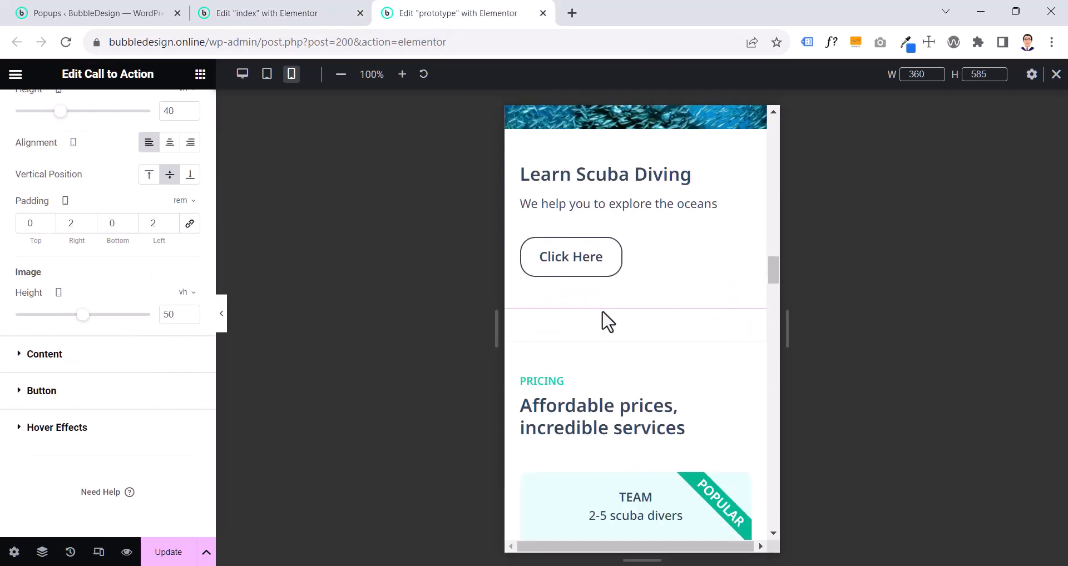
scroll(607, 322, "down", 4)
scroll(608, 321, "up", 3)
scroll(608, 322, "down", 8)
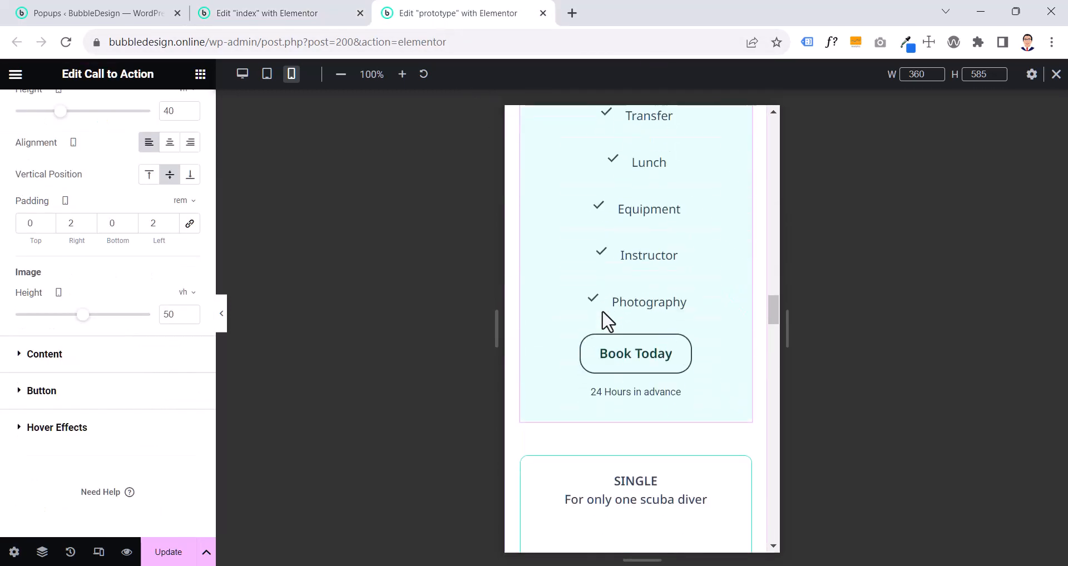
scroll(607, 322, "up", 4)
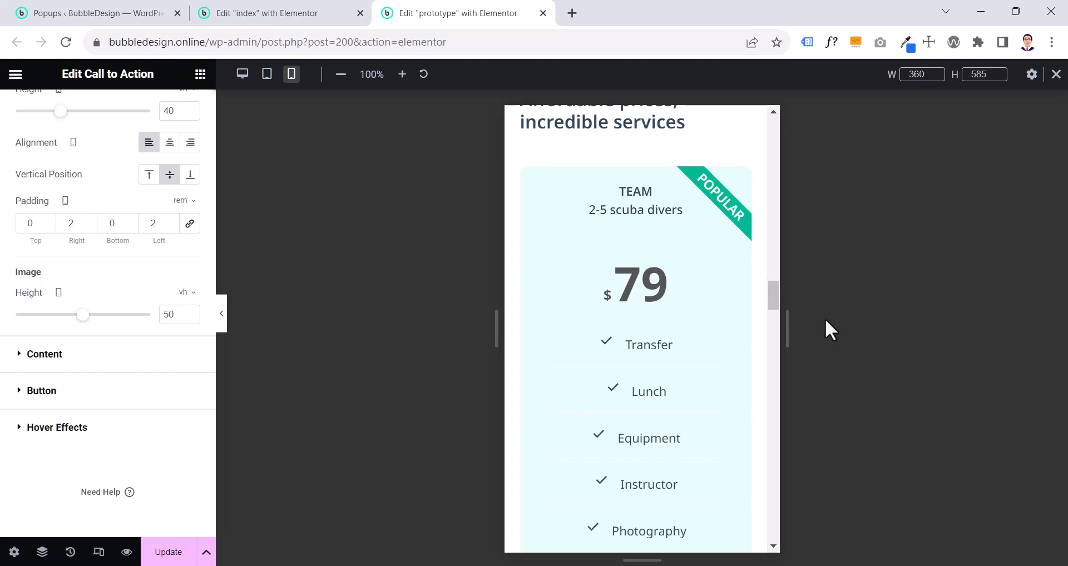
scroll(597, 410, "up", 5)
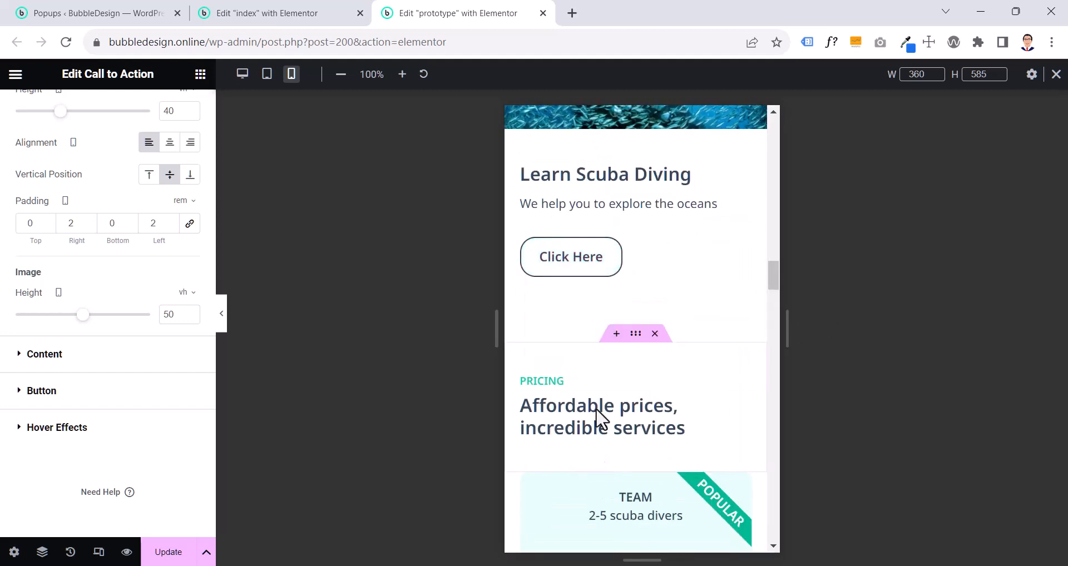
scroll(597, 410, "down", 4)
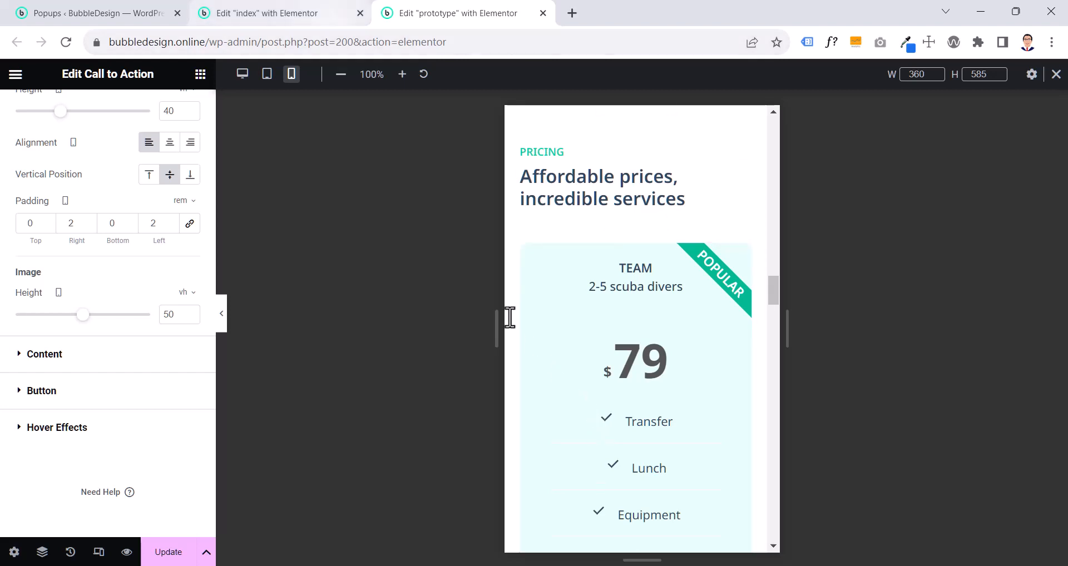
left_click(232, 17)
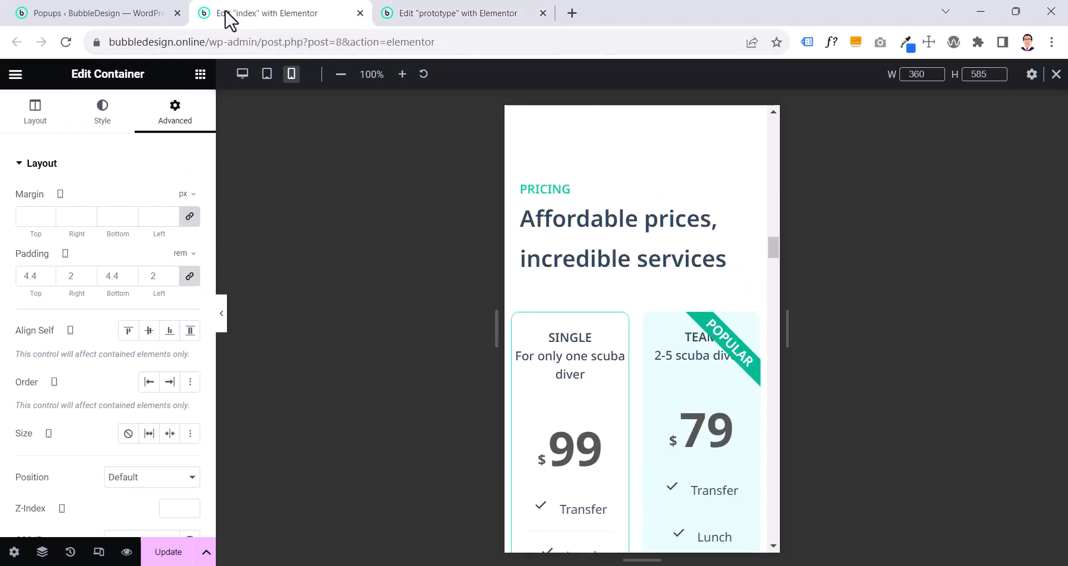
- Copy the style of the prototype's "Affordable prices, incredible services" heading onto the same heading on the index page
left_click(472, 17)
right_click(636, 206)
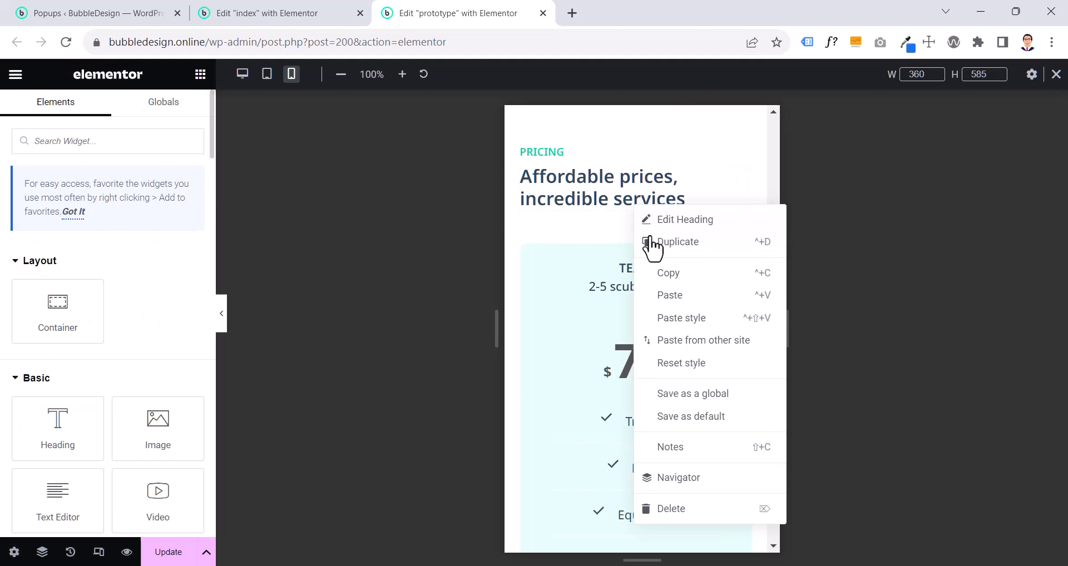
left_click(671, 276)
left_click(311, 15)
right_click(602, 230)
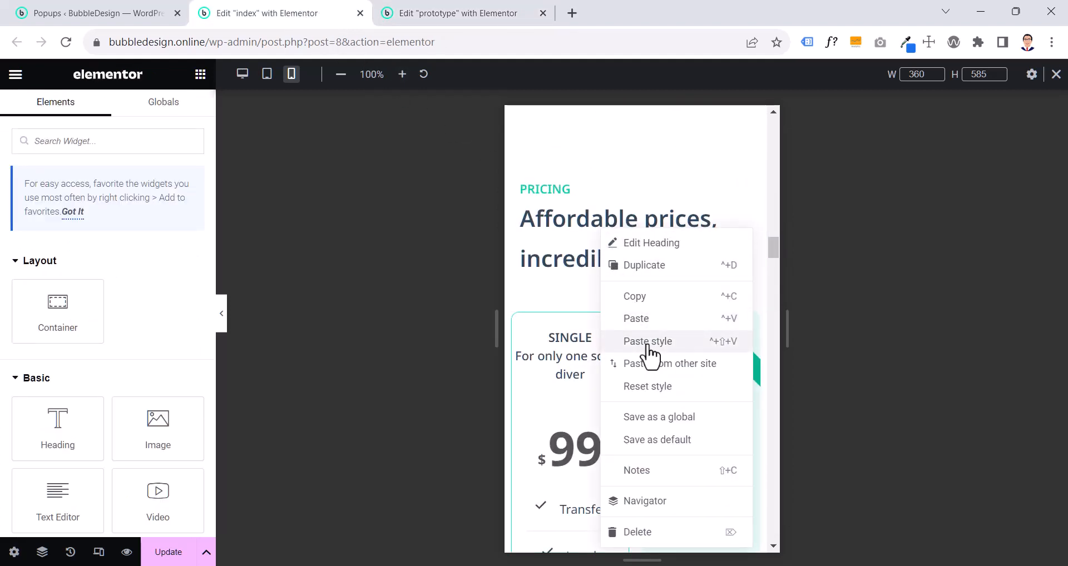
left_click(648, 340)
- Copy the style of the prototype's "Pricing" heading onto the index page's "Pricing" heading, and check its margin settings
left_click(477, 16)
right_click(558, 161)
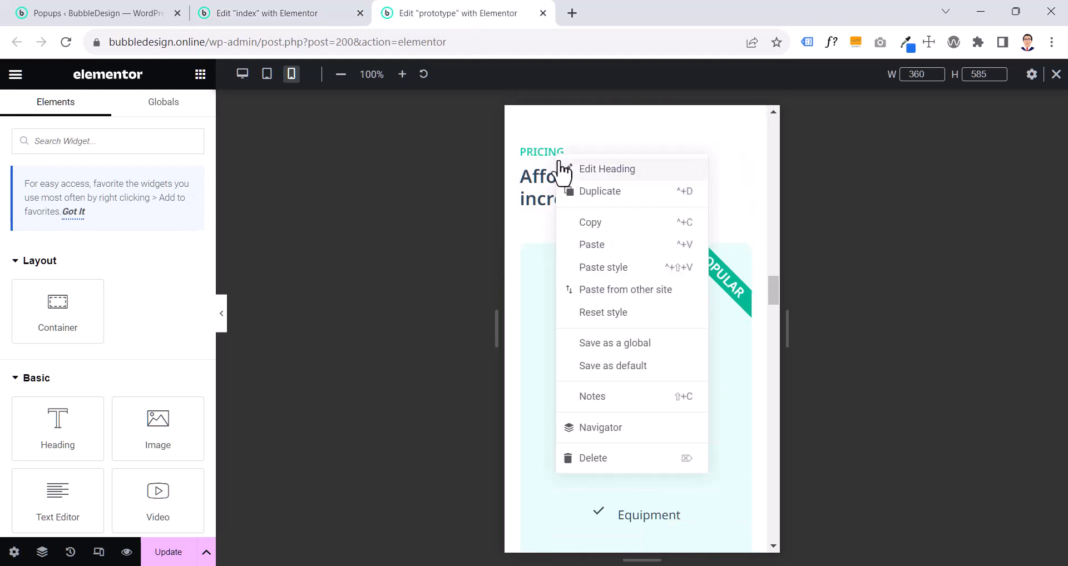
left_click(593, 223)
left_click(289, 21)
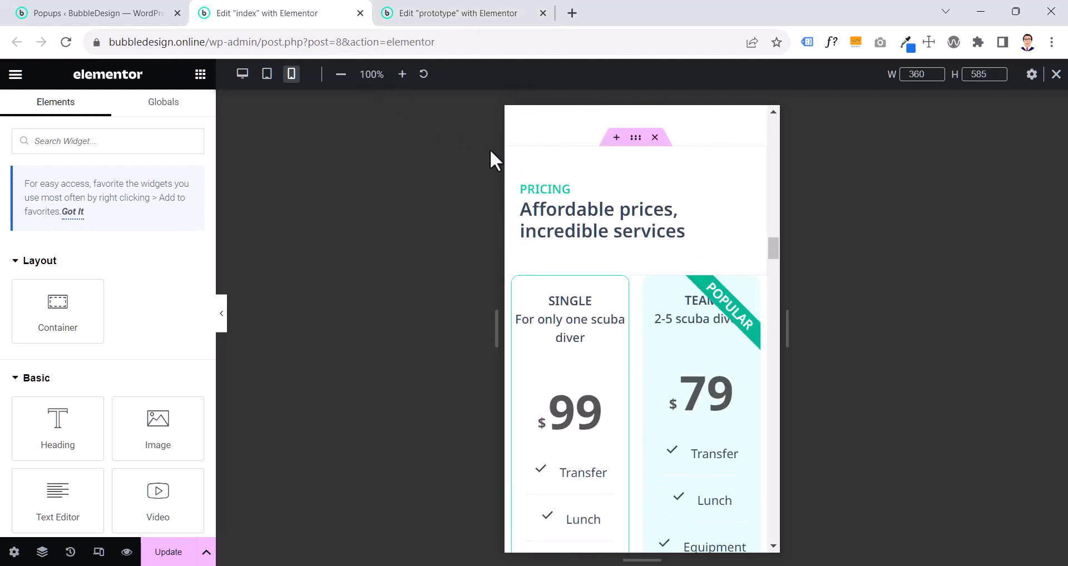
right_click(547, 190)
left_click(597, 301)
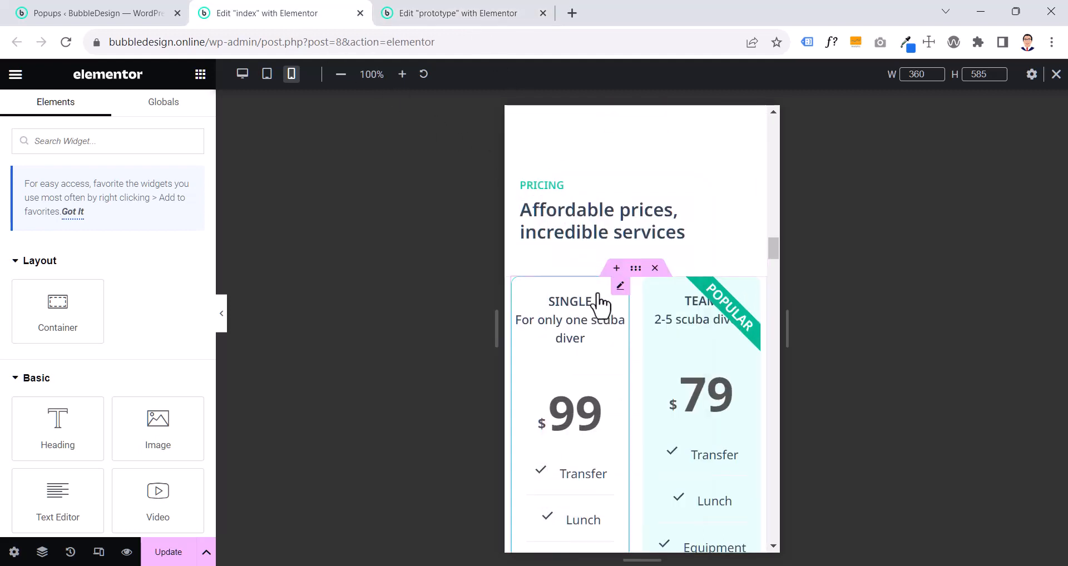
left_click(571, 190)
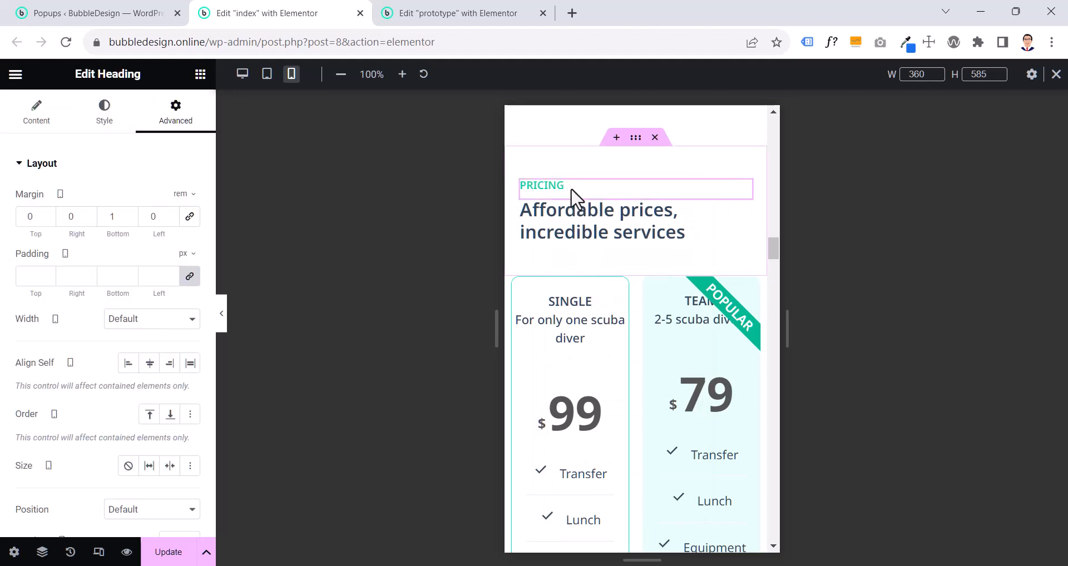
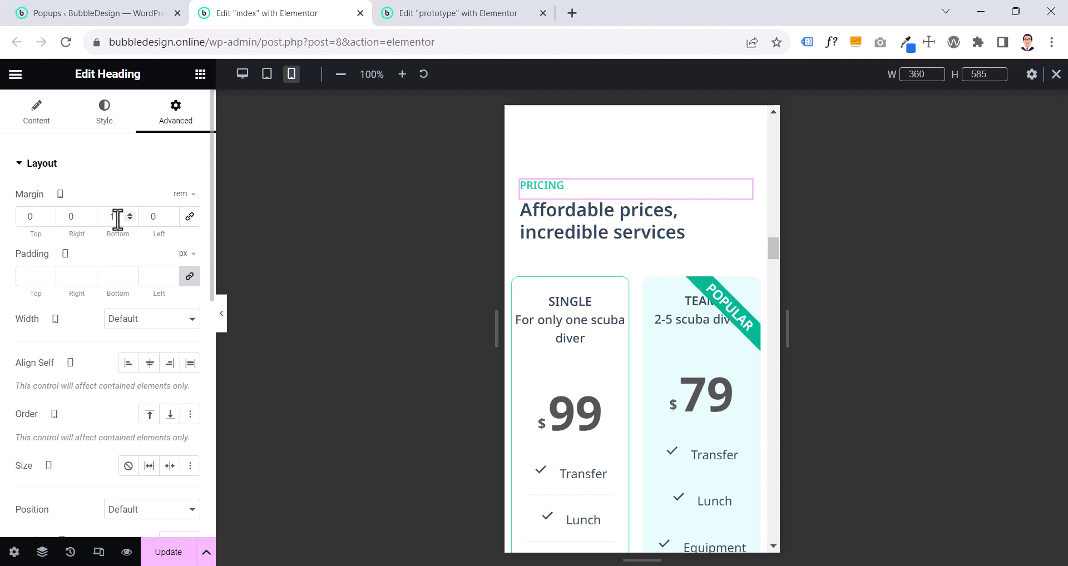
- Try a bottom margin of 0 on the "Pricing" heading, preview the spacing, and set the margin back to 1 rem
type("0")
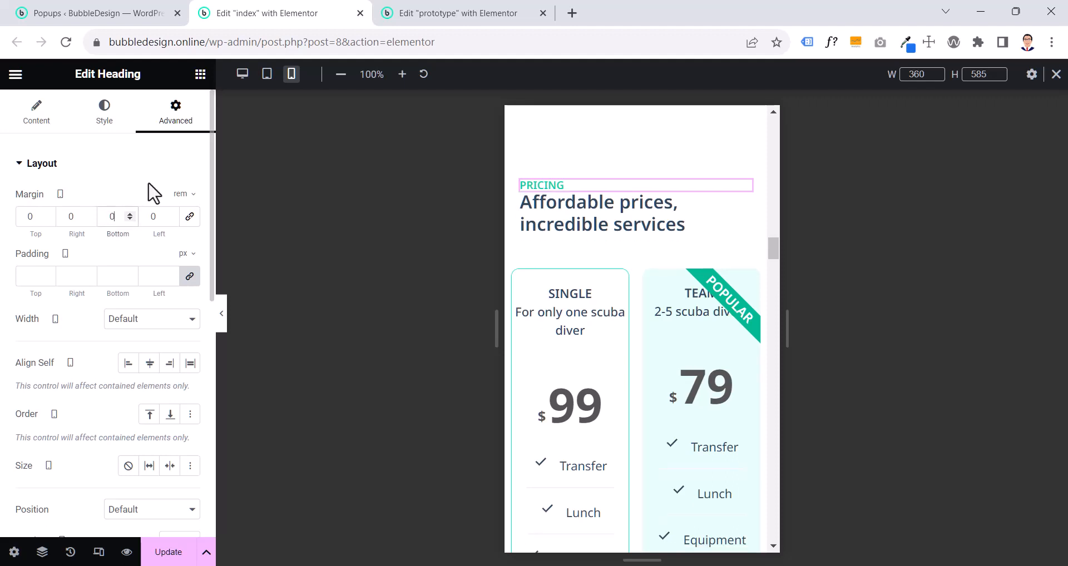
left_click(223, 310)
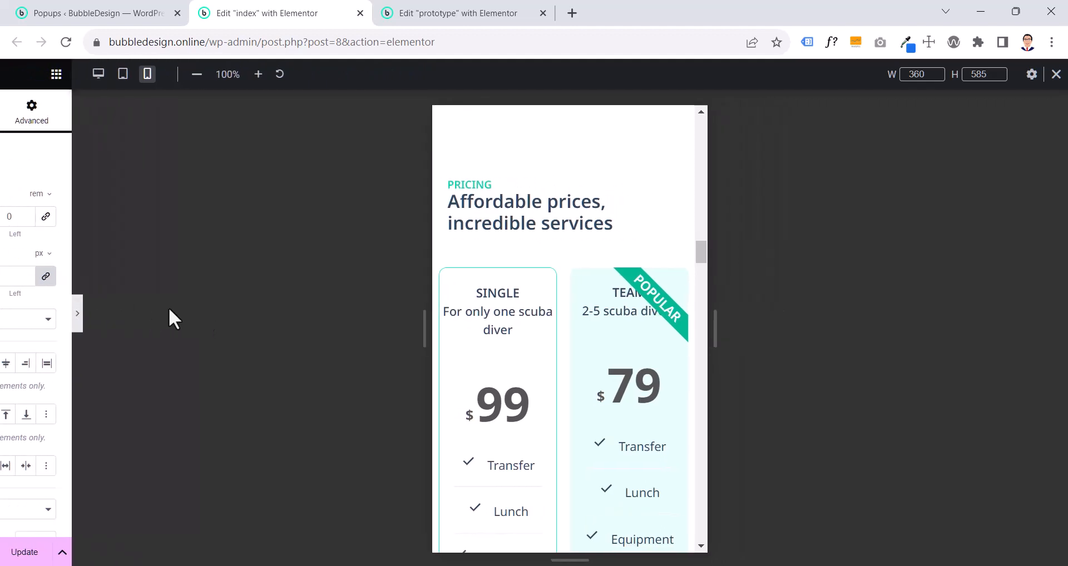
left_click(5, 312)
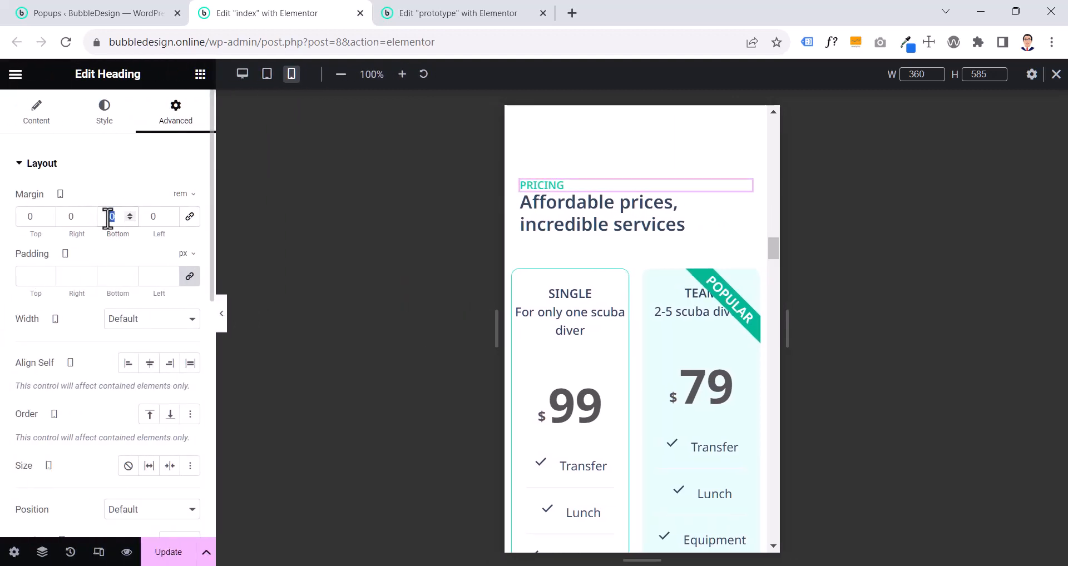
type("1")
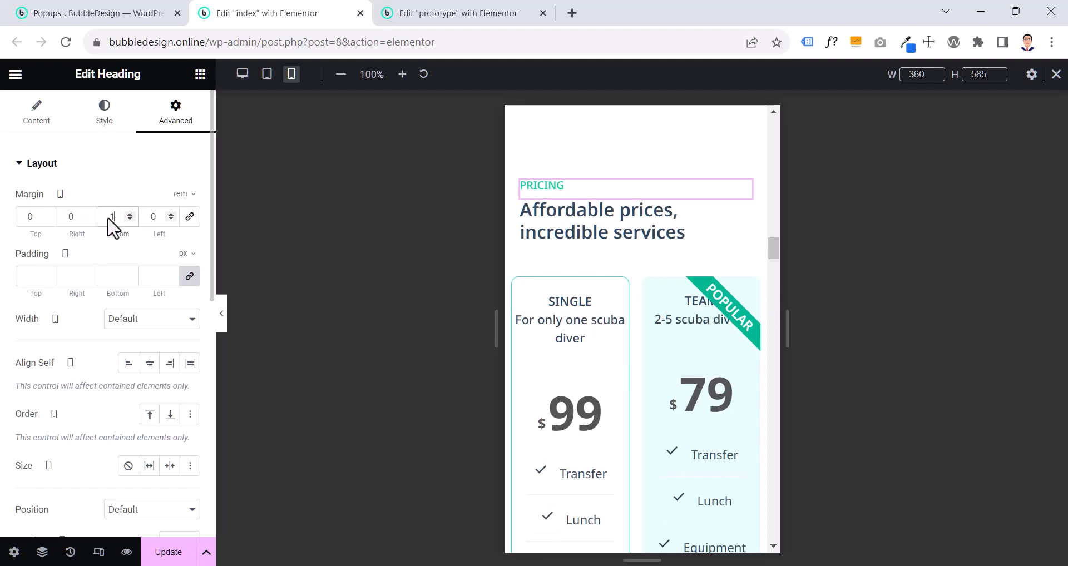
left_click(222, 314)
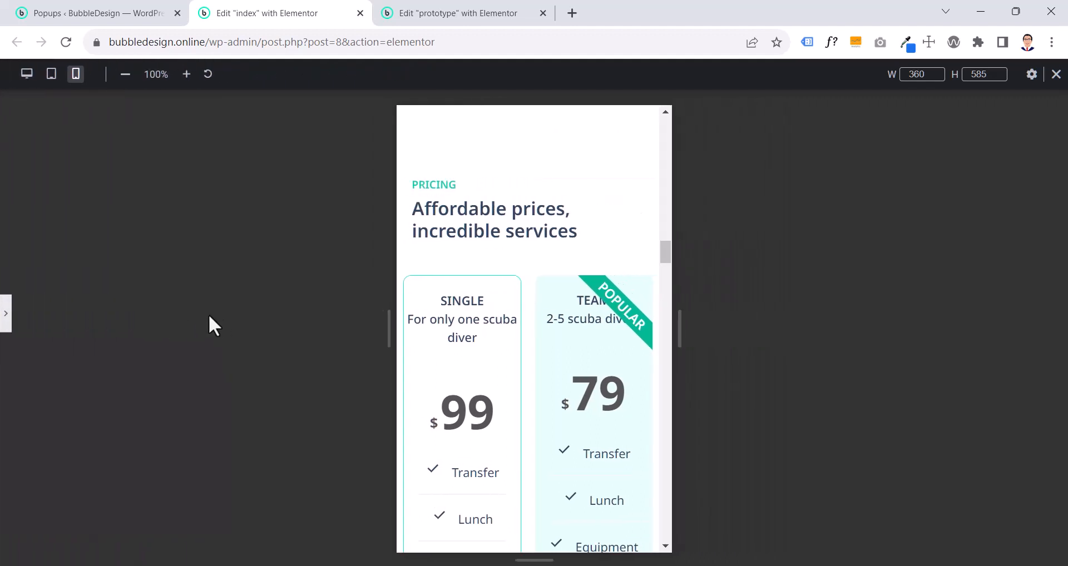
left_click(5, 319)
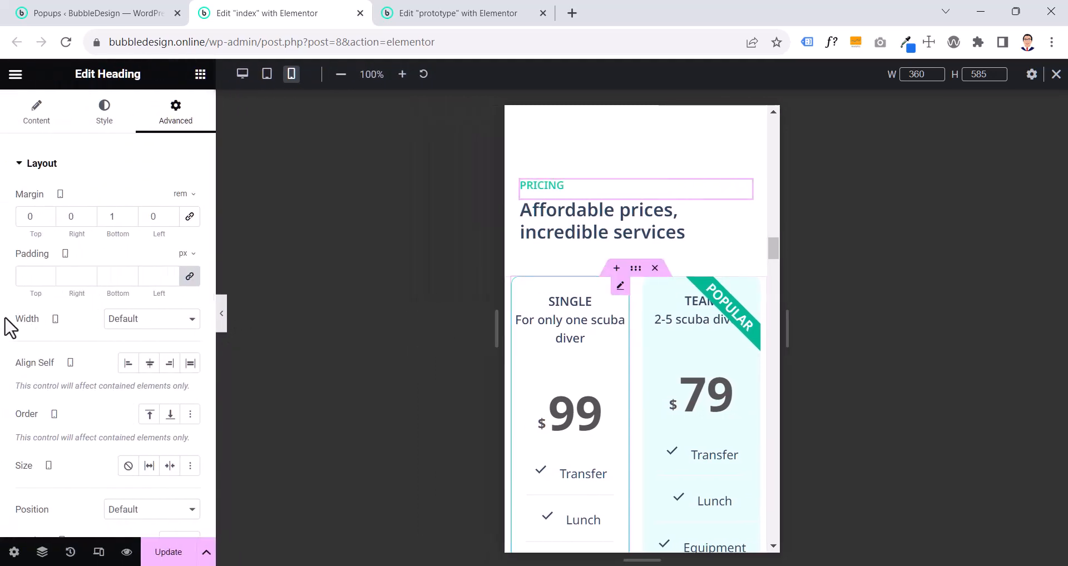
- Check the padding of the index page's Pricing heading container and the layout settings of the prototype's price table container
left_click(636, 291)
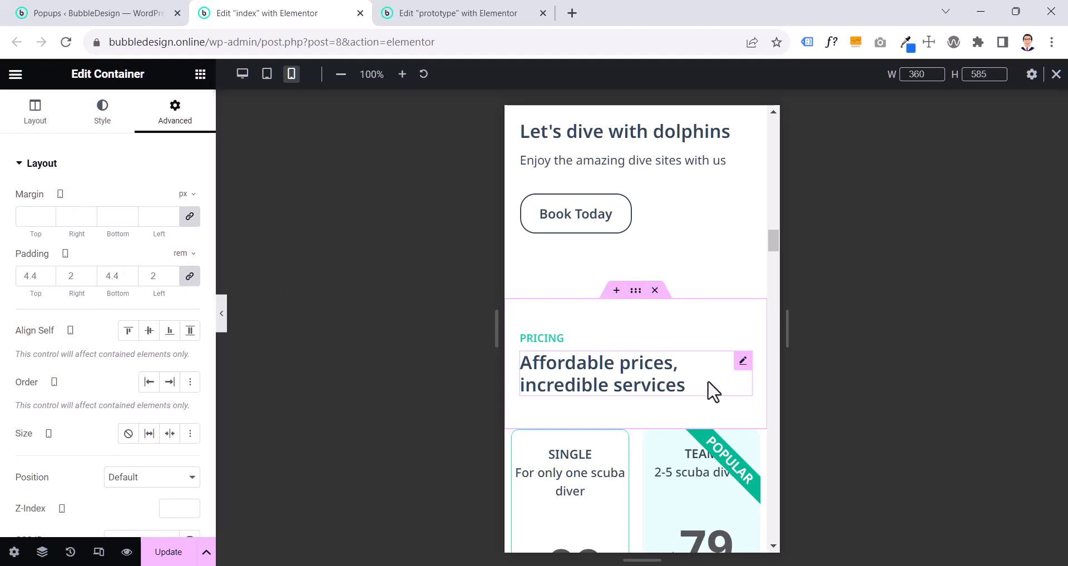
scroll(714, 392, "down", 2)
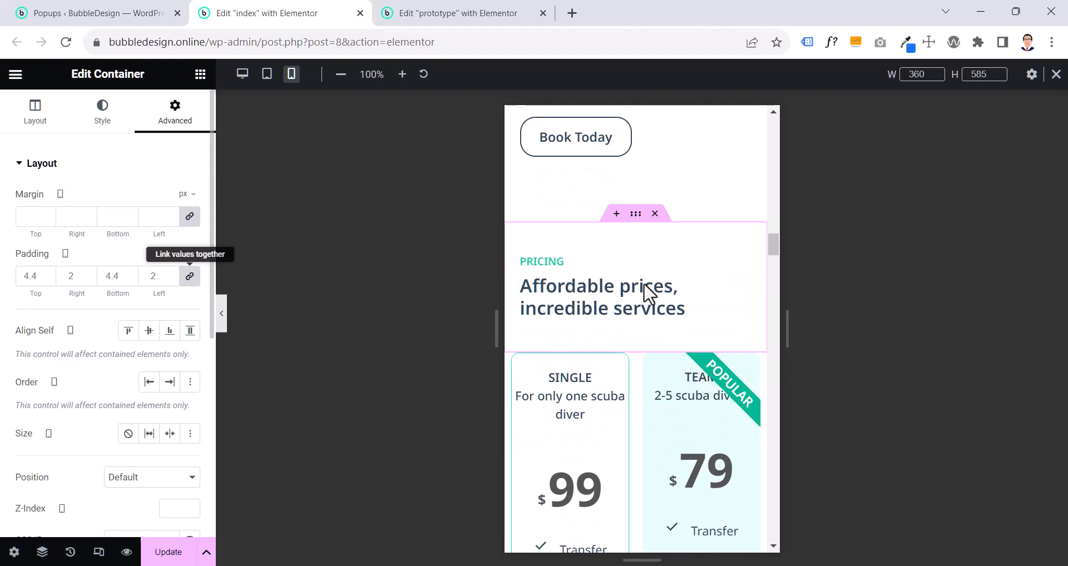
left_click(460, 12)
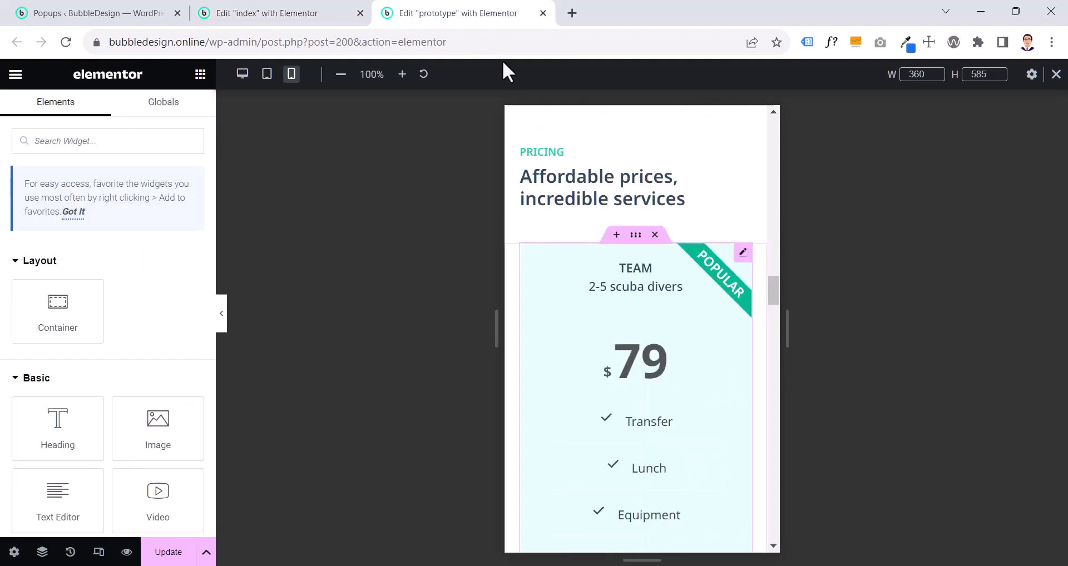
left_click(635, 237)
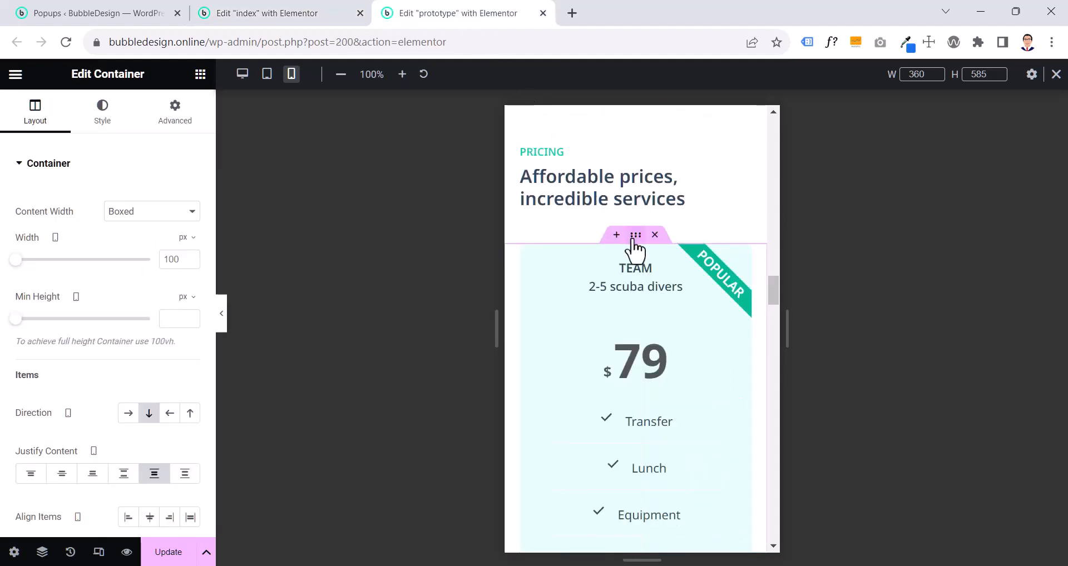
- On the index page, set the mobile direction of the container holding the price tables to vertical column
left_click(278, 16)
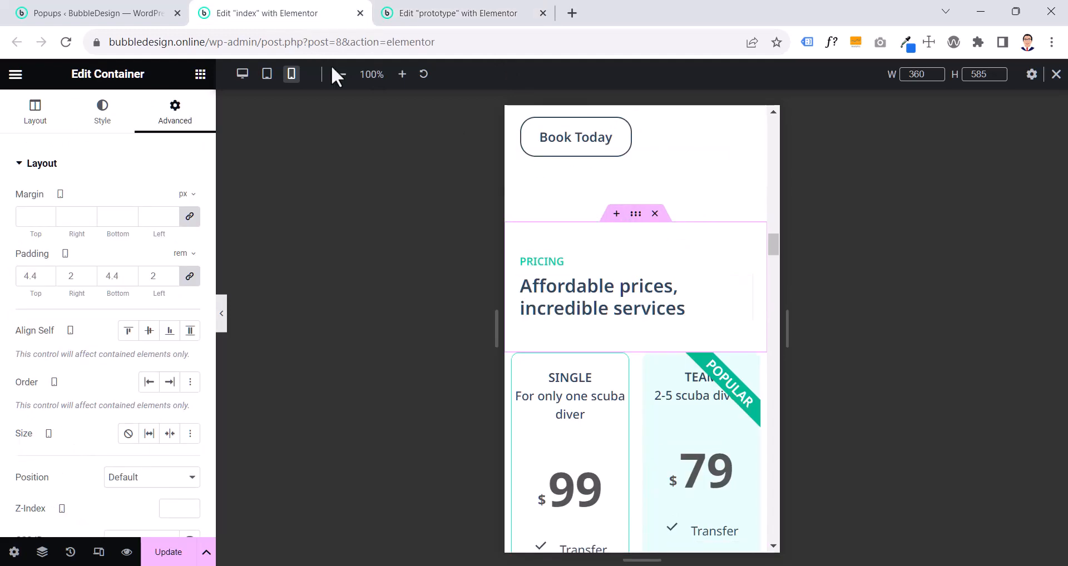
left_click(636, 347)
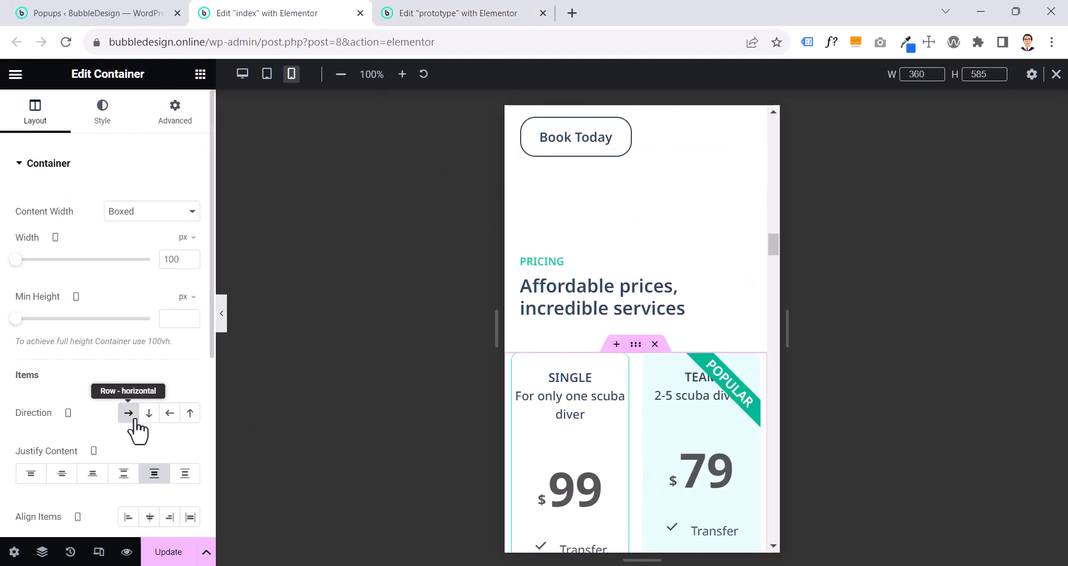
scroll(614, 356, "down", 8)
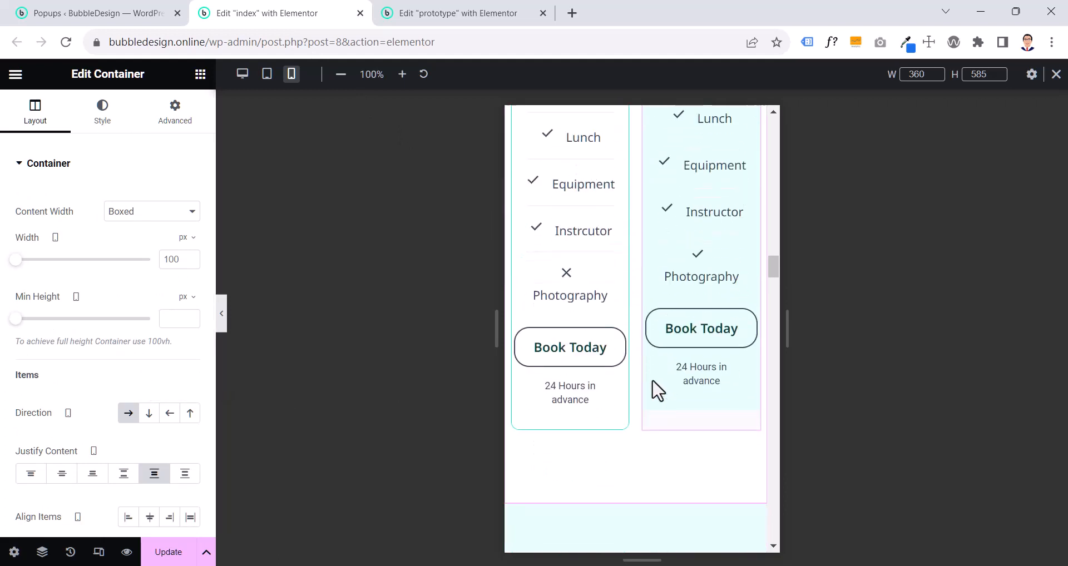
left_click(149, 413)
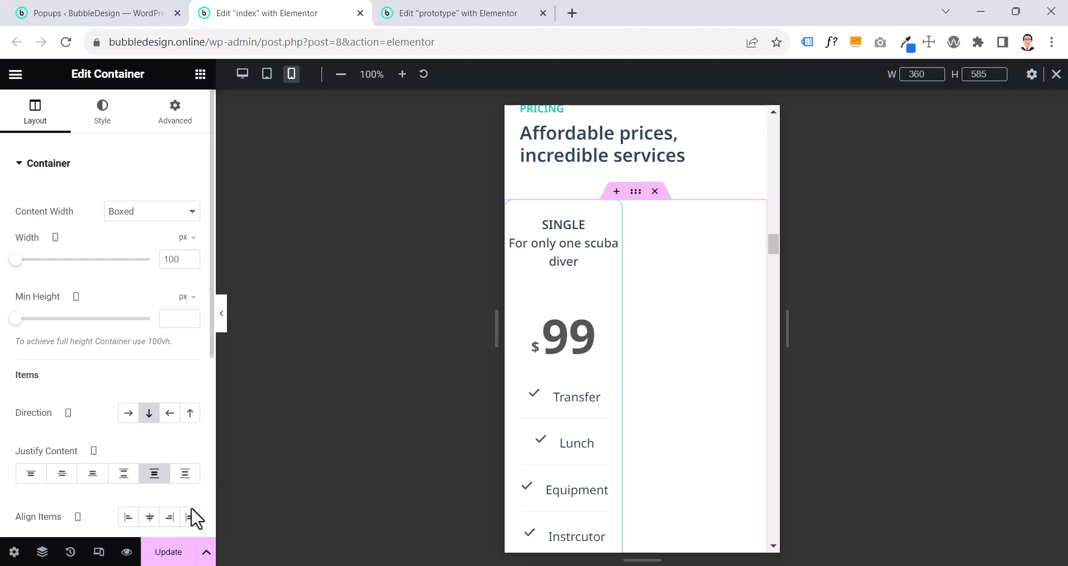
- Set the mobile width of both the Single and the Team price tables to 100%
left_click(614, 212)
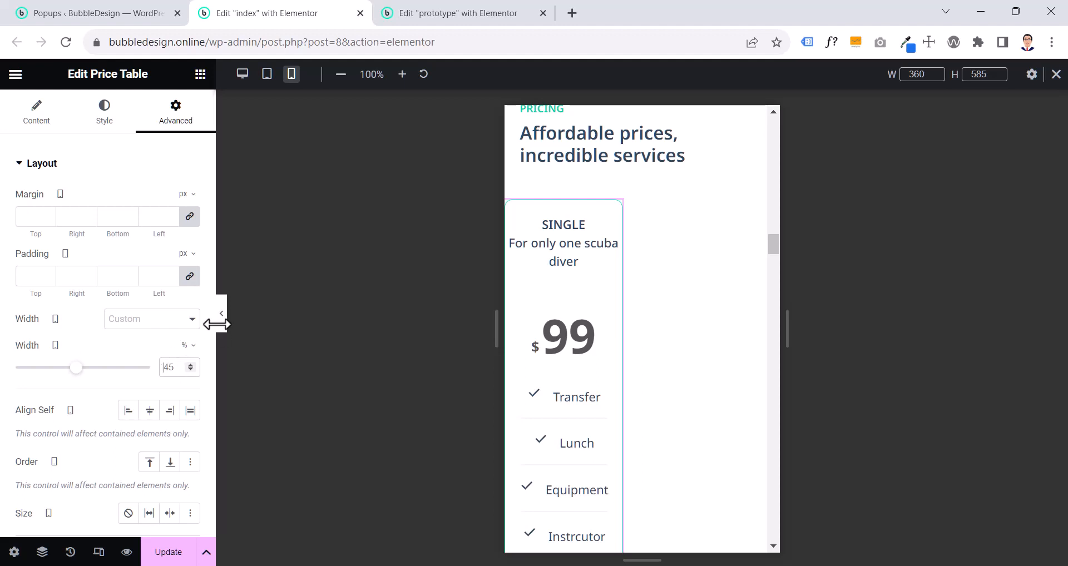
type("100")
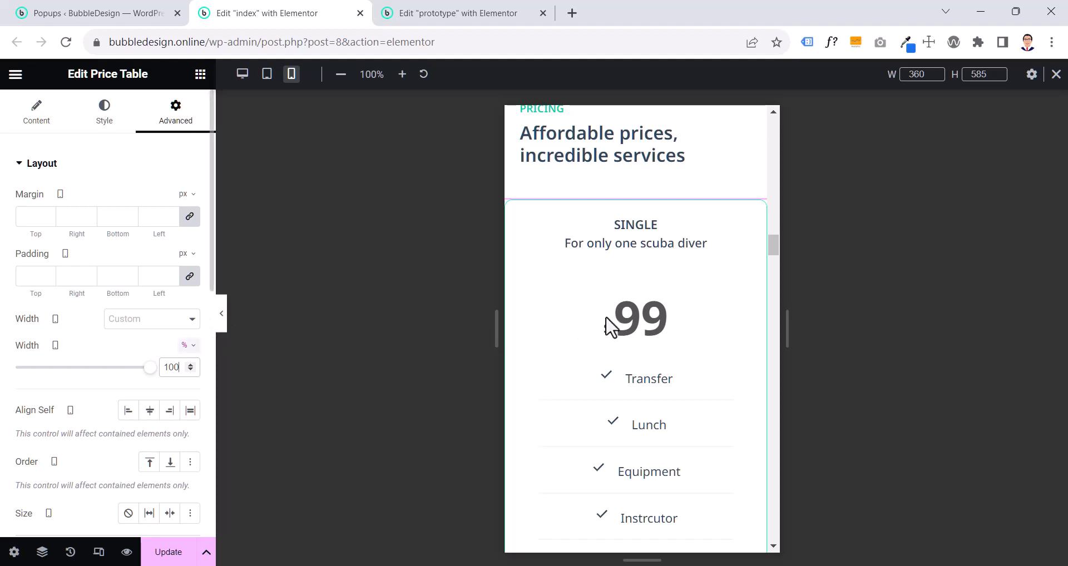
scroll(615, 326, "down", 7)
key("ctrl+z")
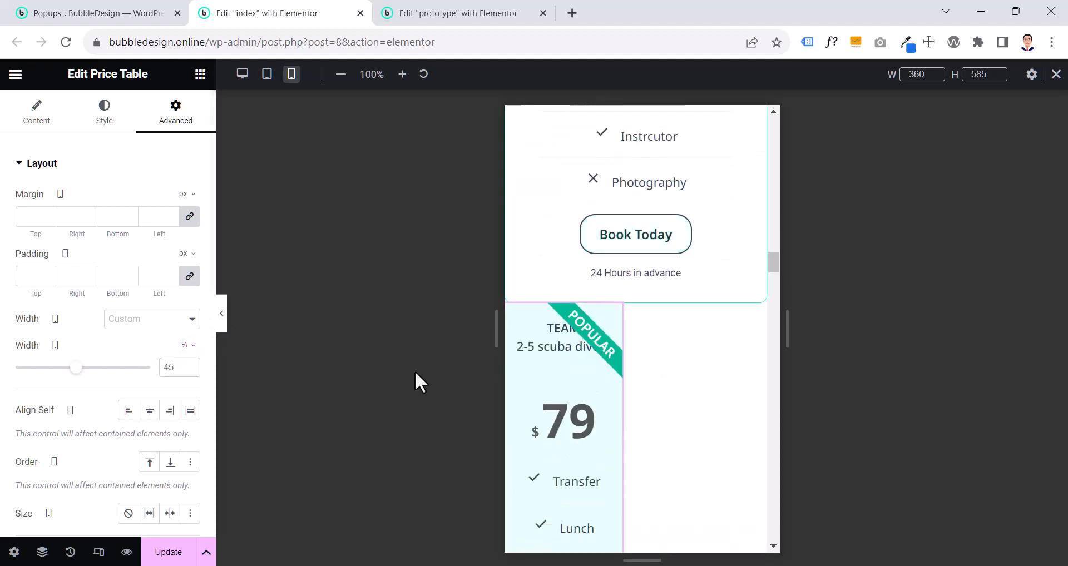
type("100")
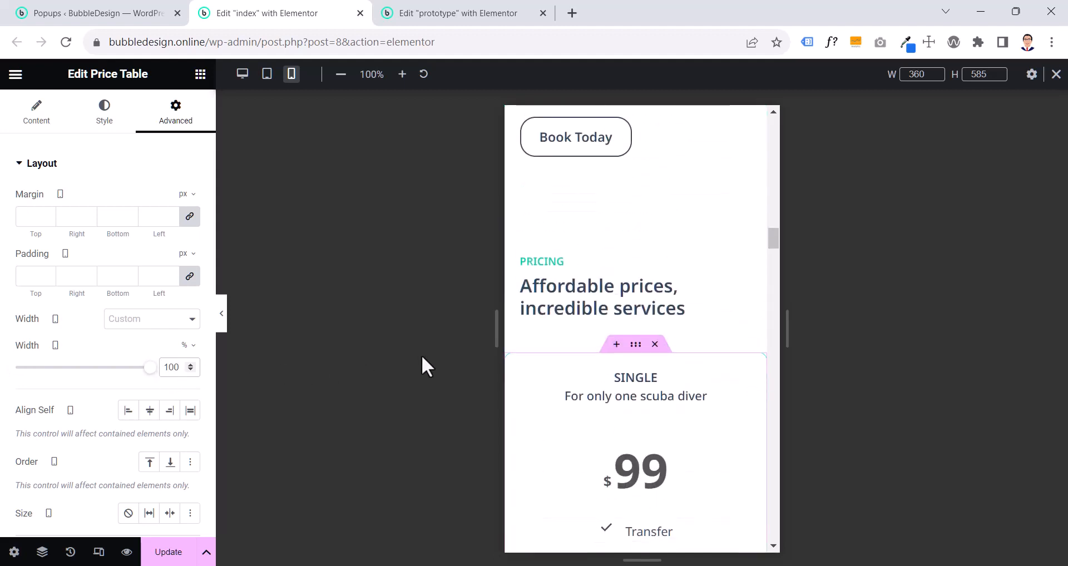
- Set the price table container's mobile padding to 0 top, 2 rem right, 4.4 rem bottom and 2 rem left
left_click(636, 344)
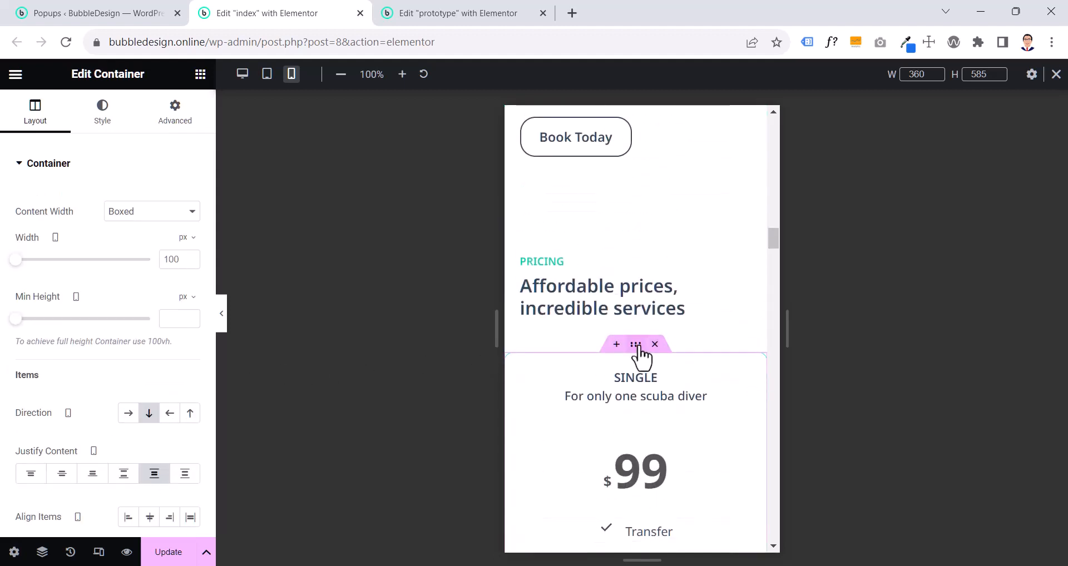
left_click(181, 117)
left_click(184, 284)
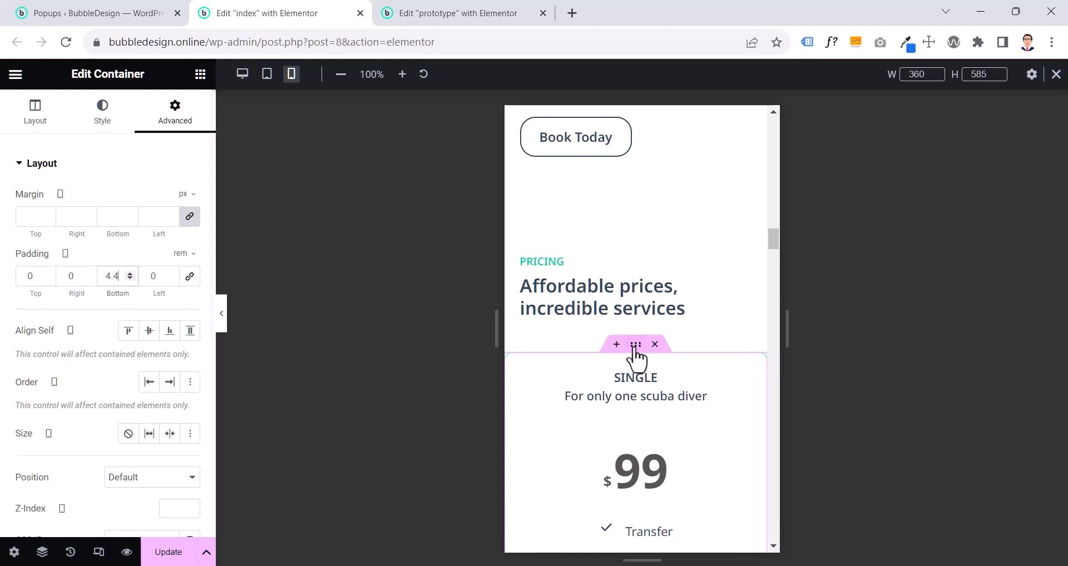
left_click(152, 277)
type("2")
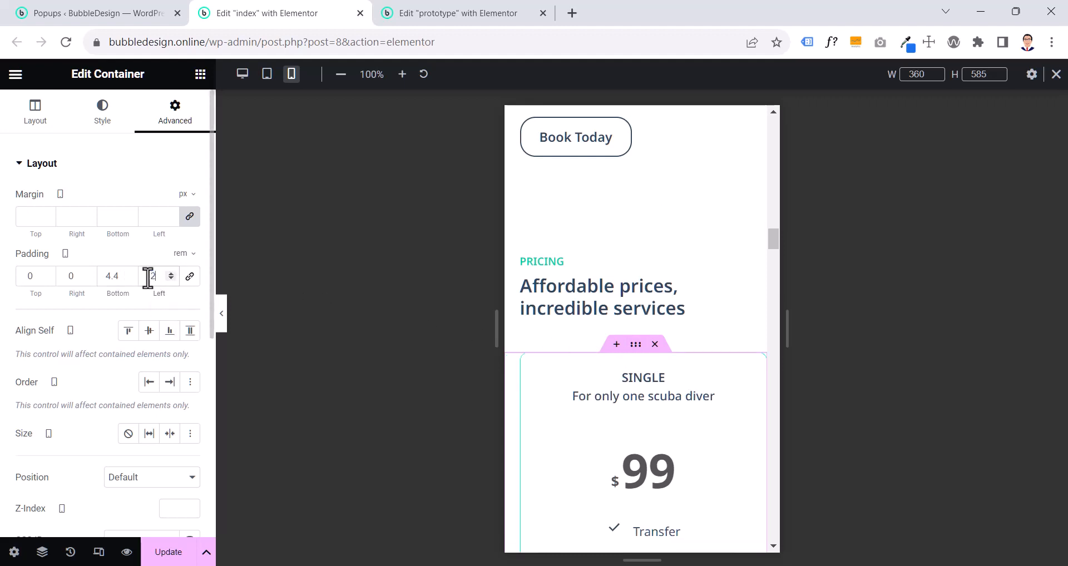
left_click(64, 278)
type("2")
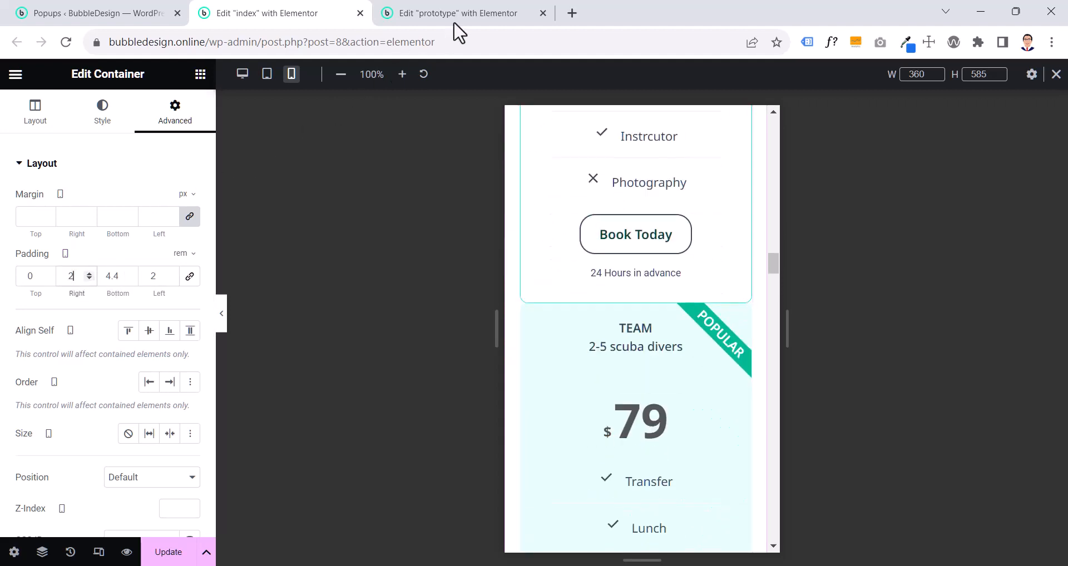
- Examine the direction, alignment and gap settings of the price table container on the prototype page
left_click(488, 12)
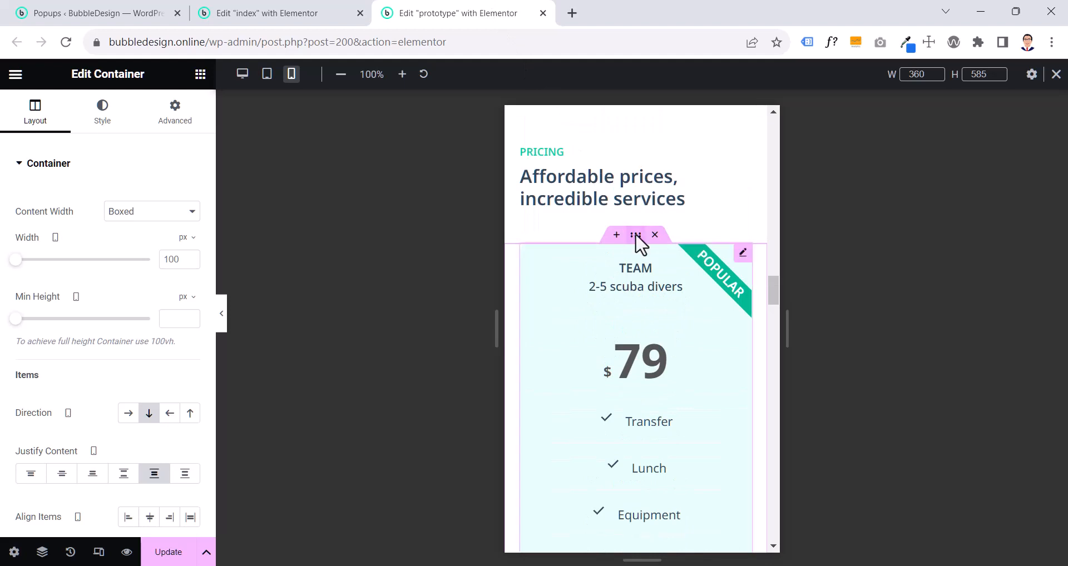
left_click(745, 261)
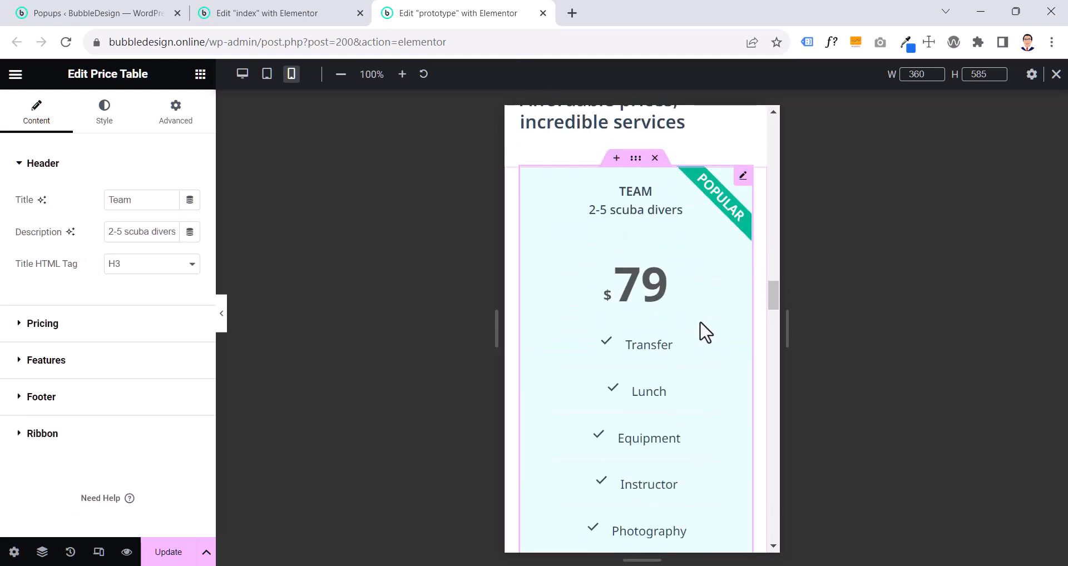
left_click(635, 161)
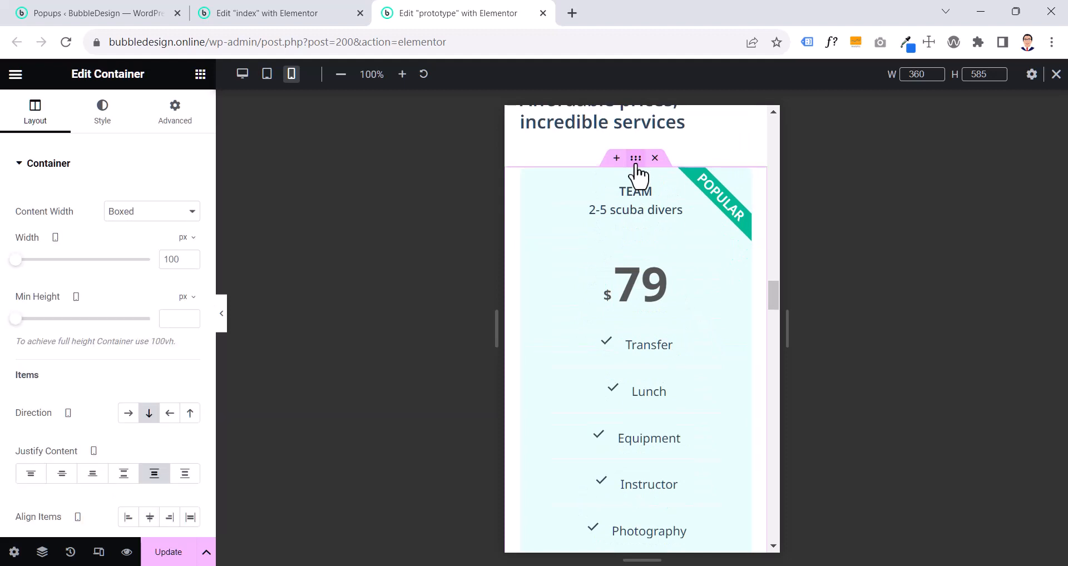
scroll(133, 414, "down", 5)
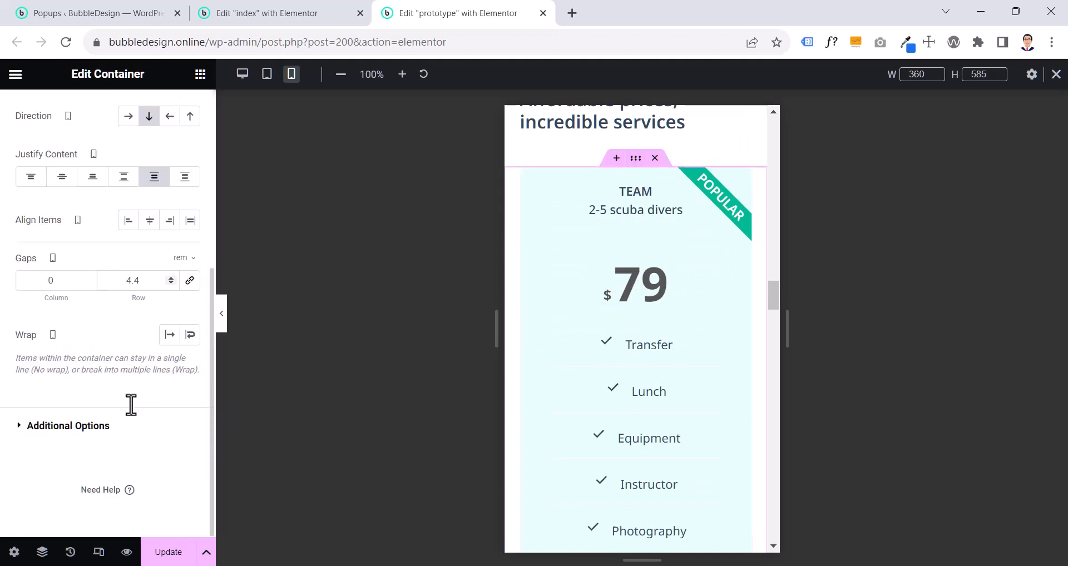
scroll(132, 405, "up", 5)
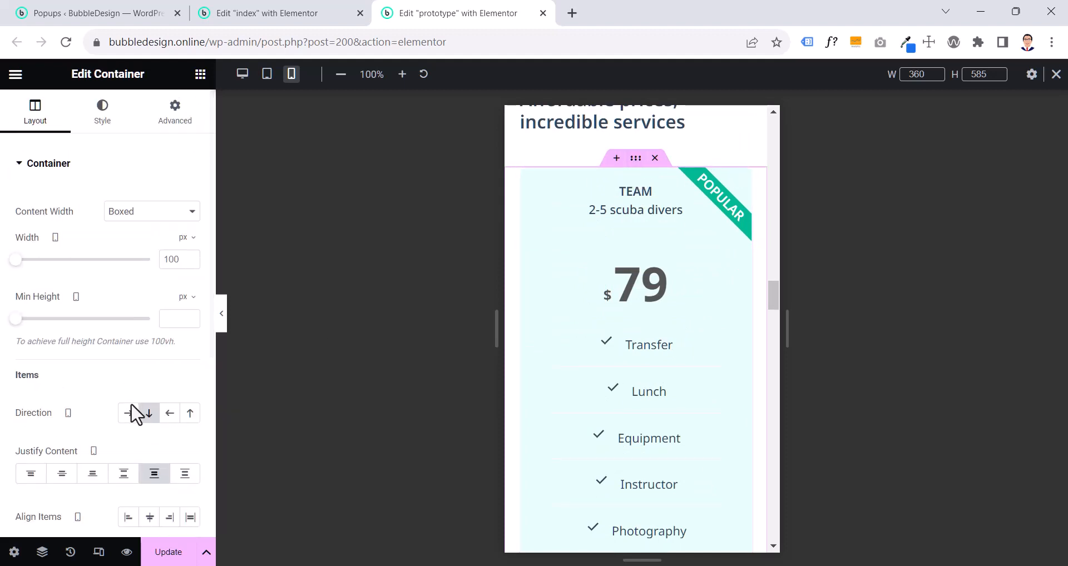
scroll(133, 414, "down", 2)
scroll(133, 414, "down", 3)
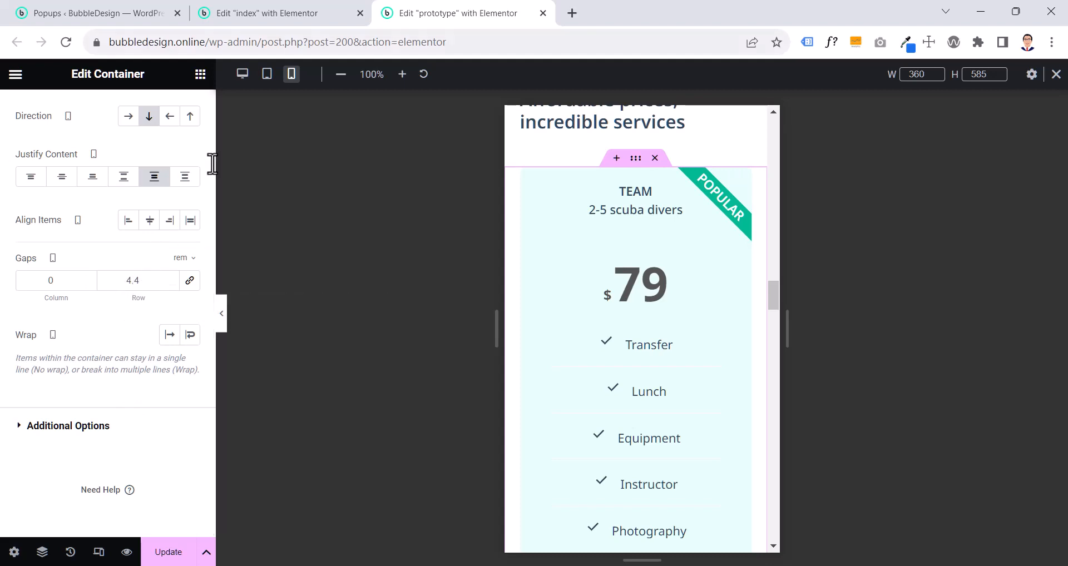
- Set the index page's price table container row gap to 4.4 rem, unlinked from the column gap, and save the page
left_click(327, 11)
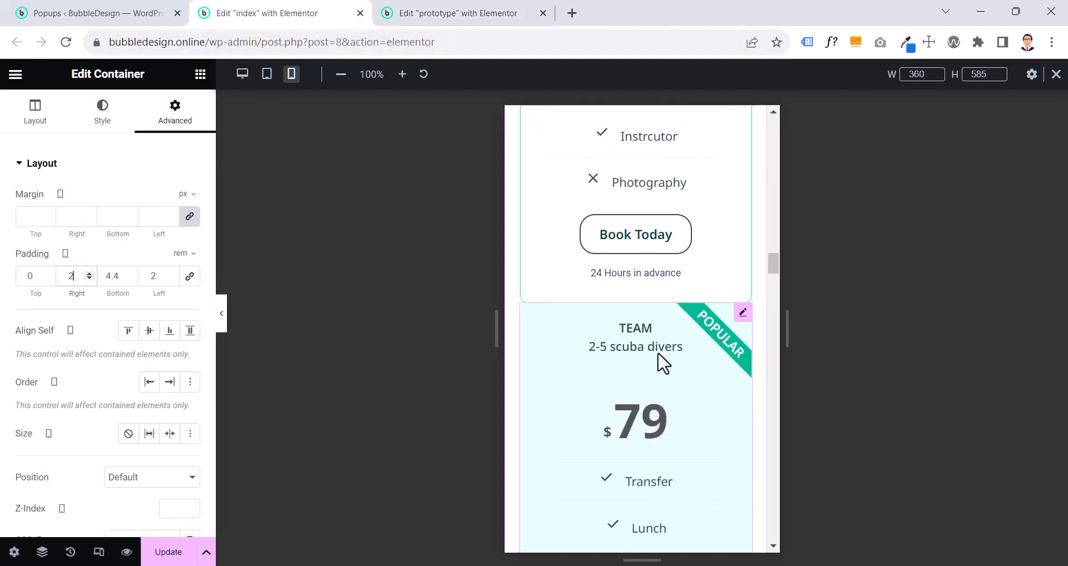
scroll(661, 364, "up", 5)
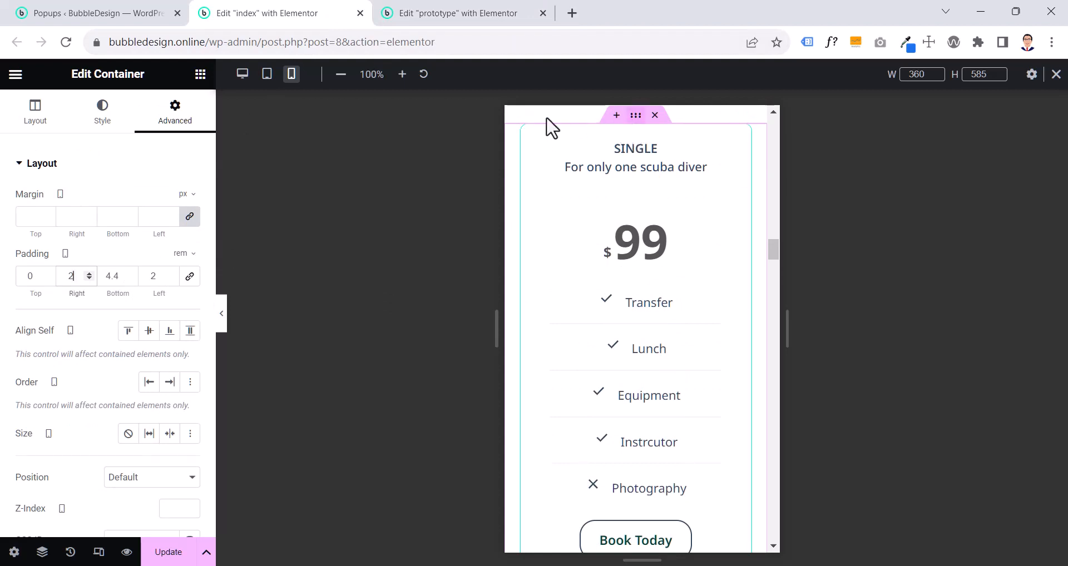
left_click(26, 122)
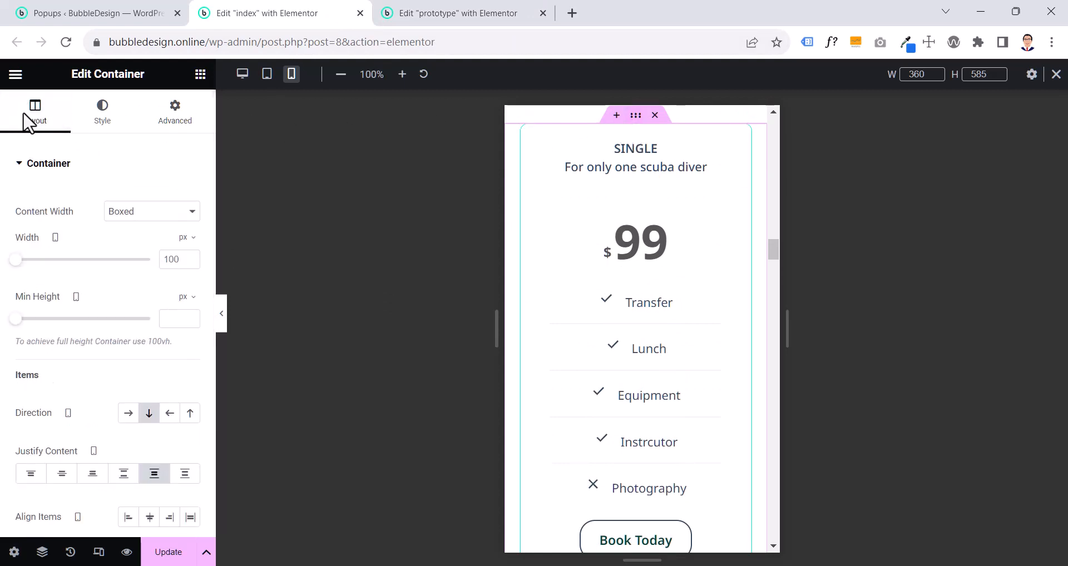
scroll(24, 114, "down", 5)
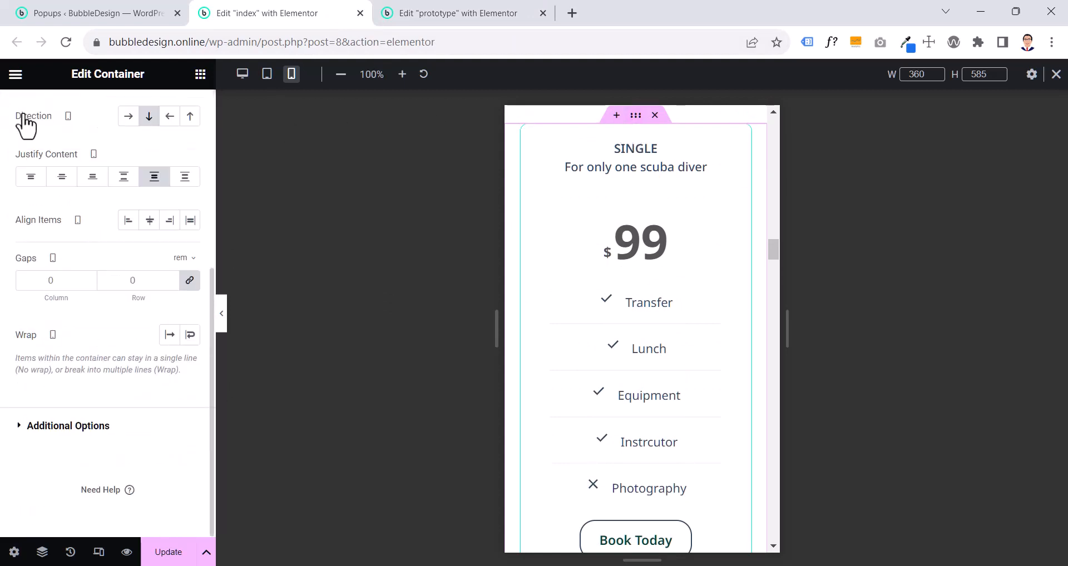
left_click(190, 280)
double_click(124, 284)
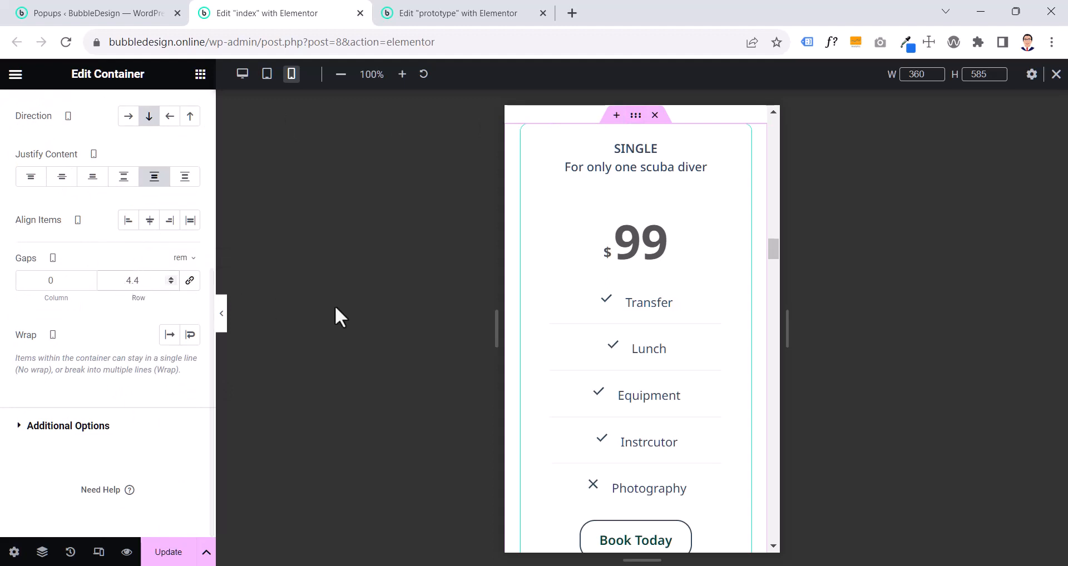
scroll(598, 344, "down", 5)
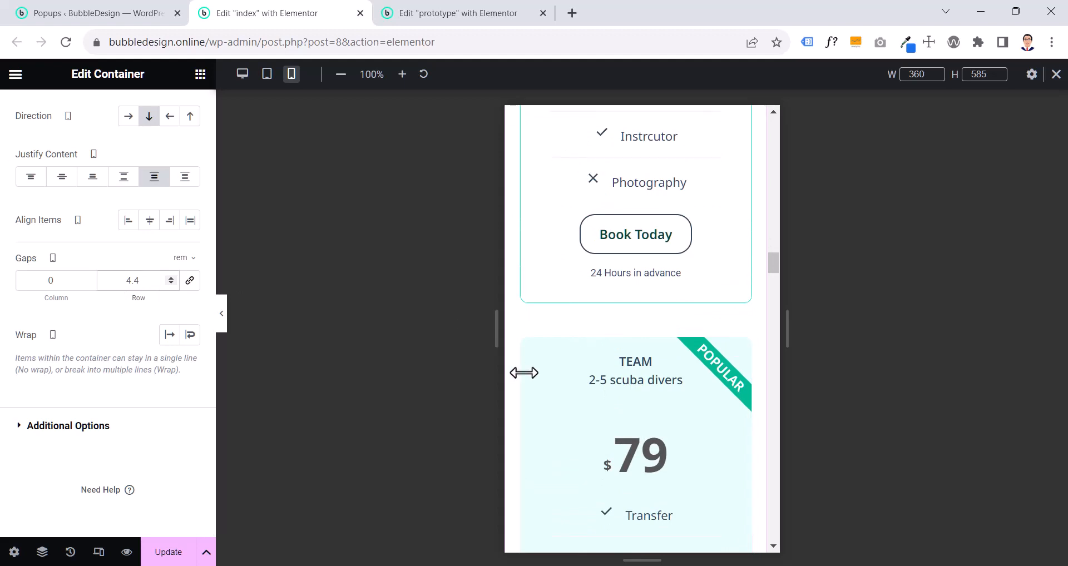
left_click(167, 552)
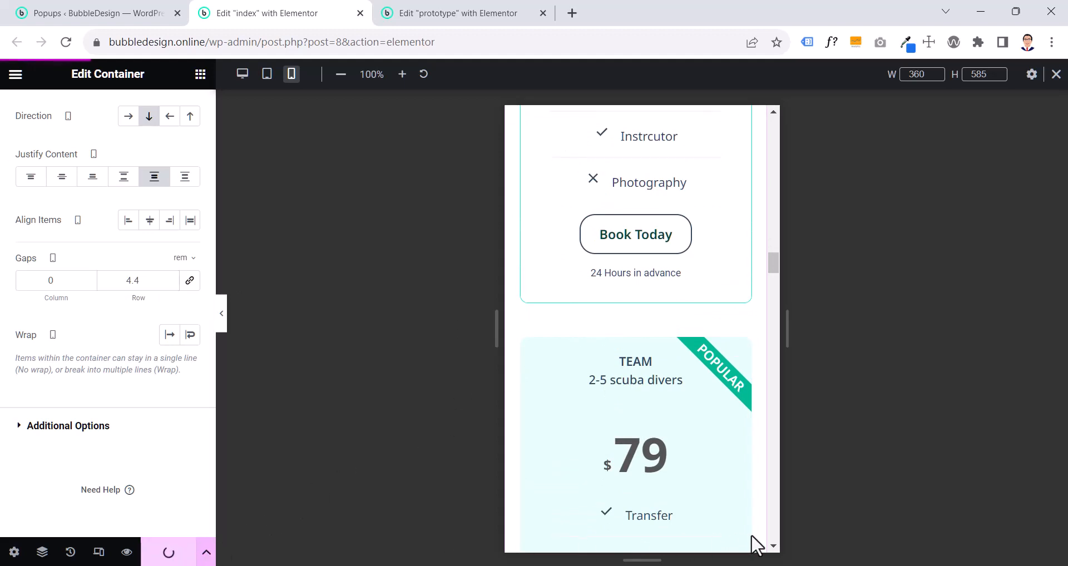
- Compare the price table order with the prototype page and set the index page's Team price table to mobile order Start
left_click(432, 15)
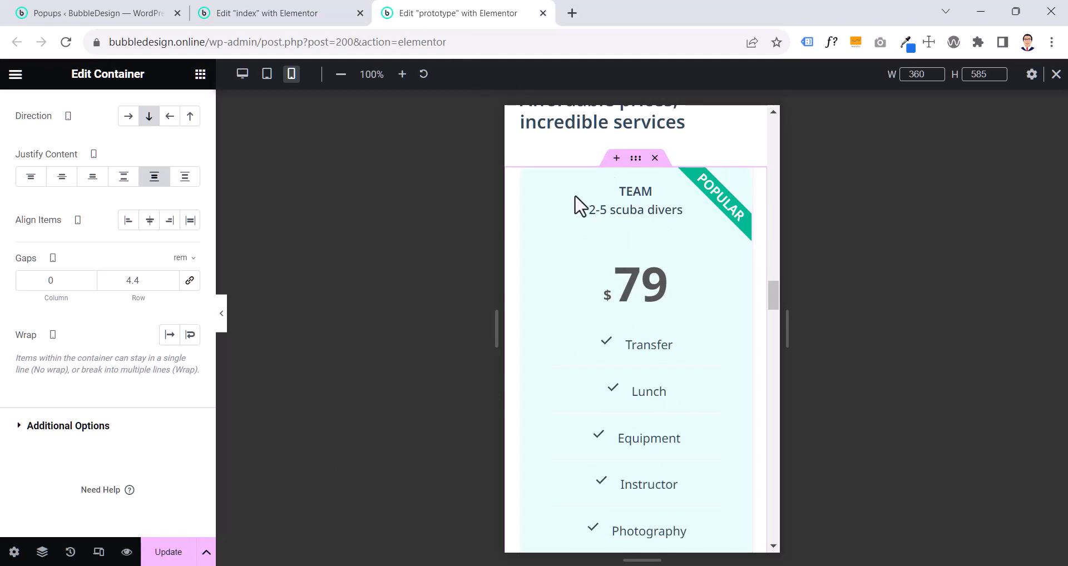
left_click(347, 16)
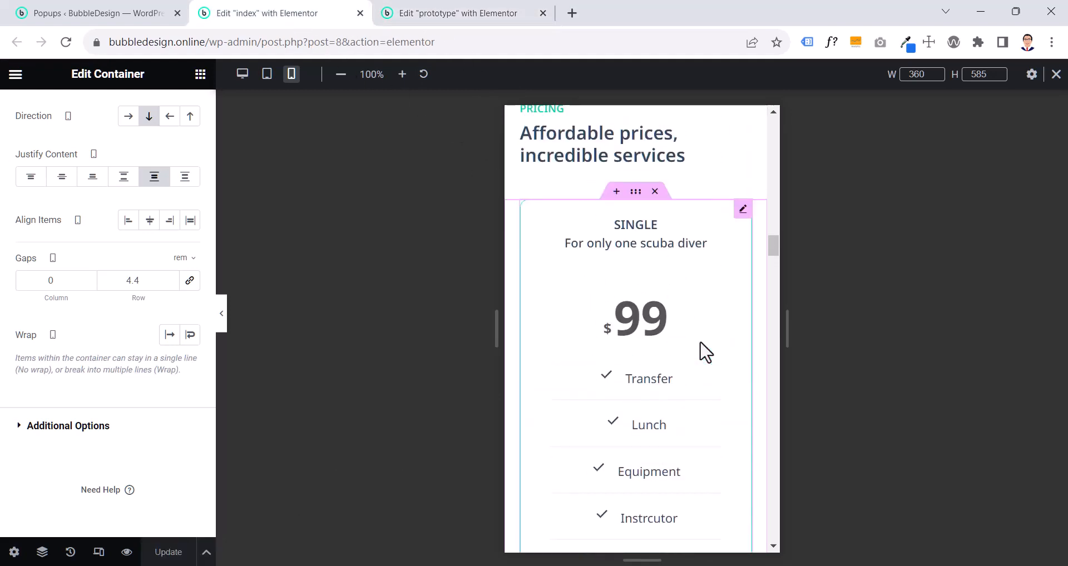
left_click(451, 13)
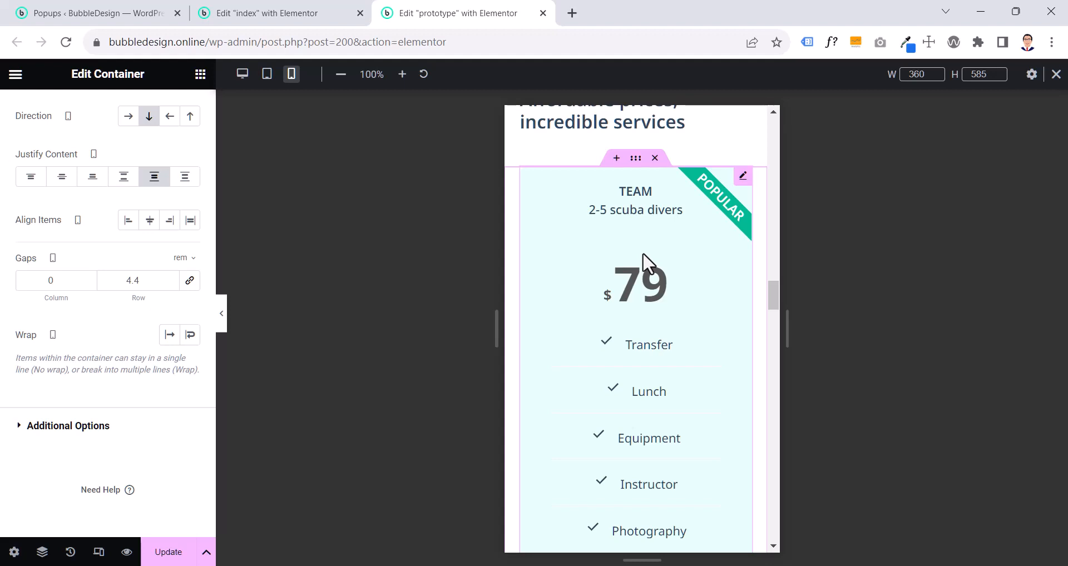
left_click(296, 15)
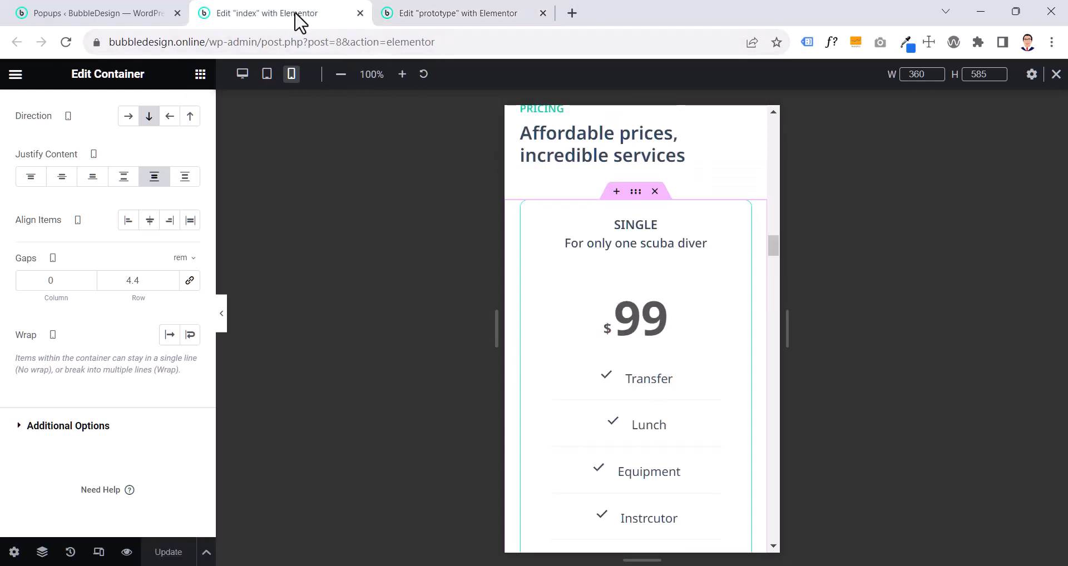
scroll(653, 345, "down", 2)
scroll(657, 347, "down", 5)
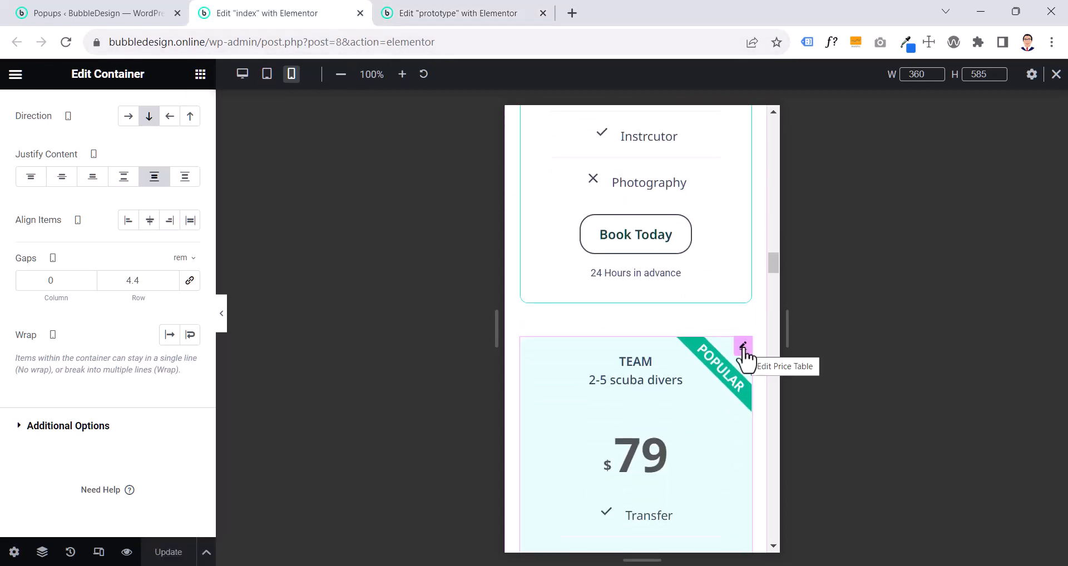
left_click(742, 347)
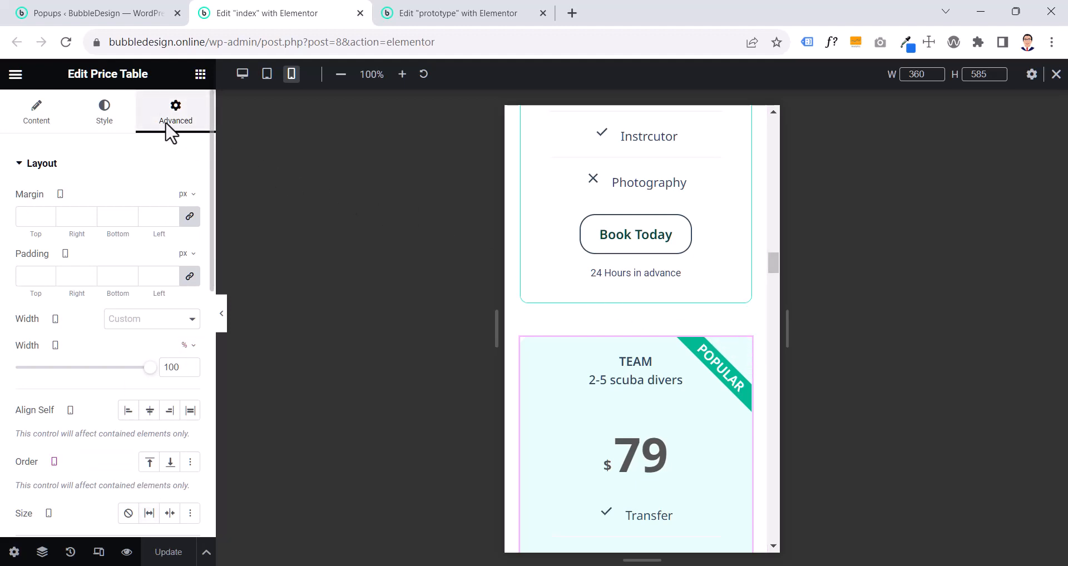
left_click(150, 462)
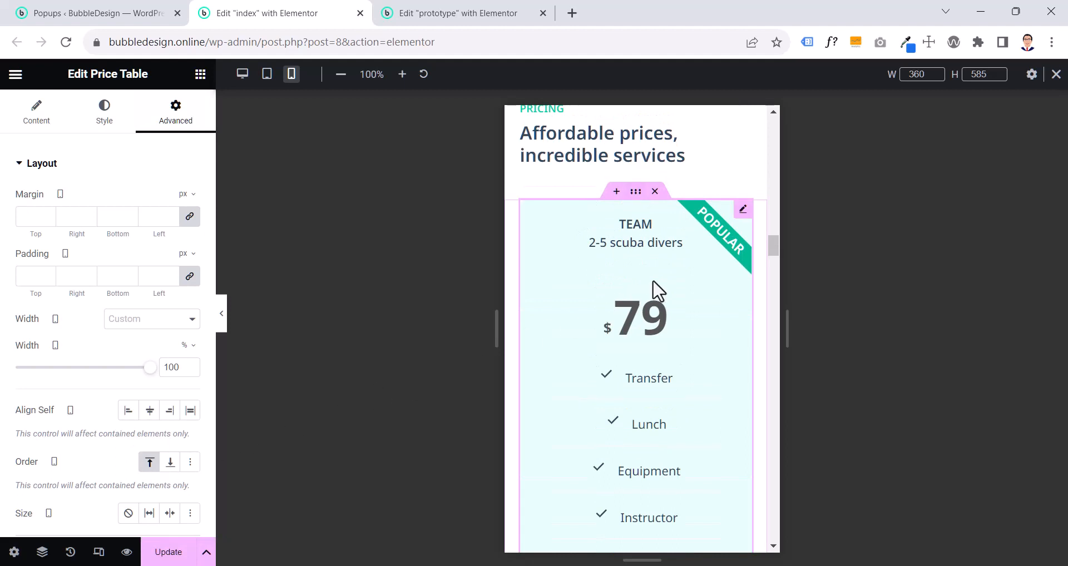
scroll(653, 281, "down", 5)
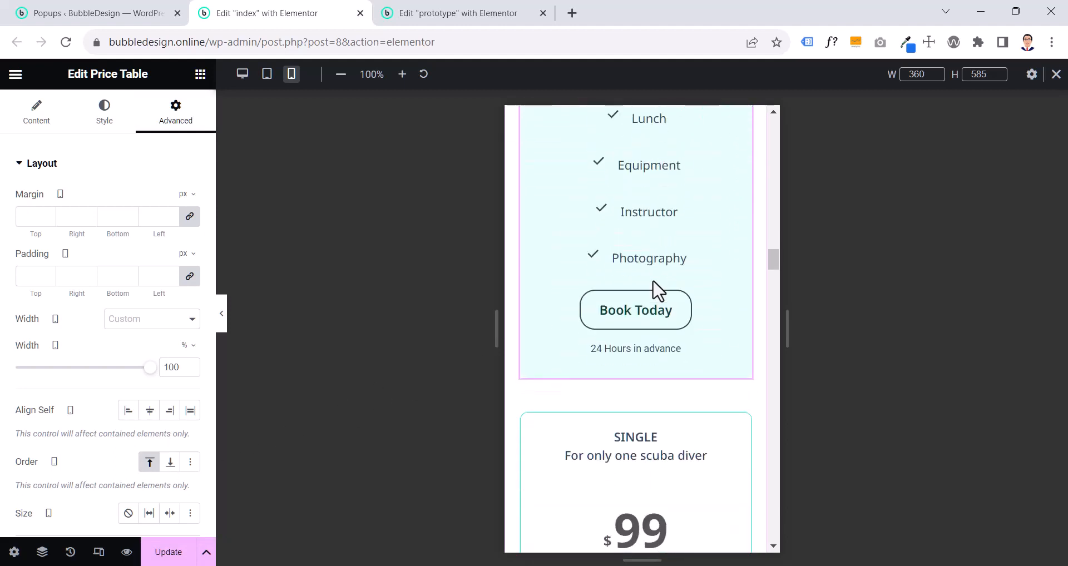
scroll(653, 281, "down", 3)
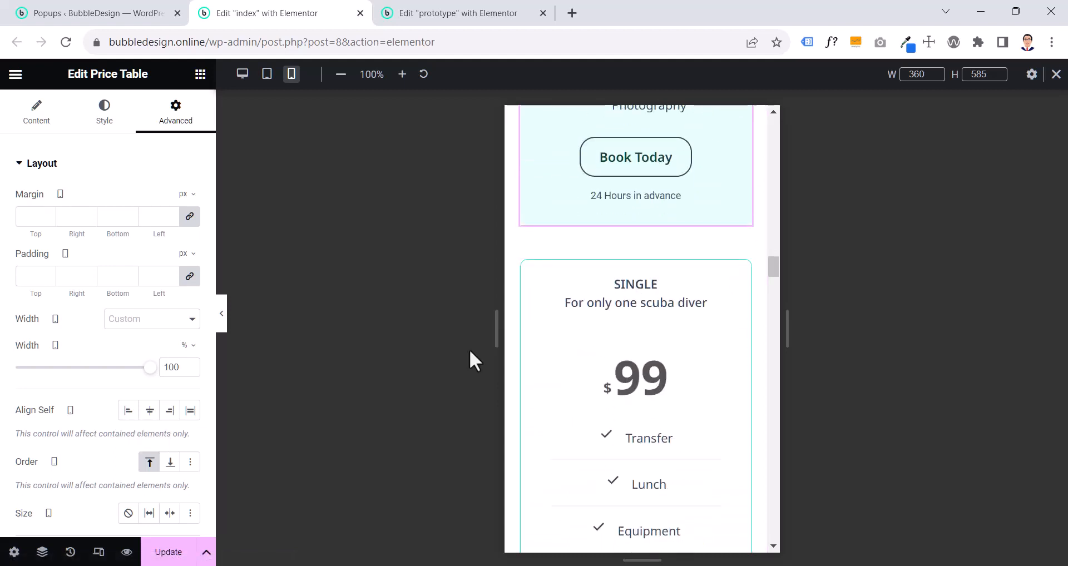
- Try the End order on the Team price table and return it to Start
left_click(168, 471)
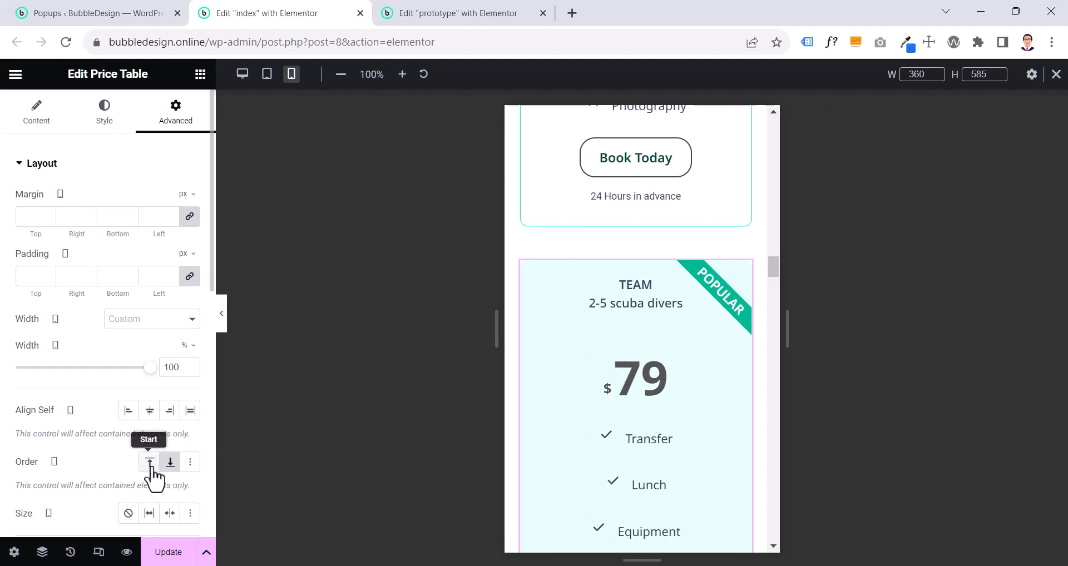
left_click(150, 464)
scroll(639, 374, "up", 7)
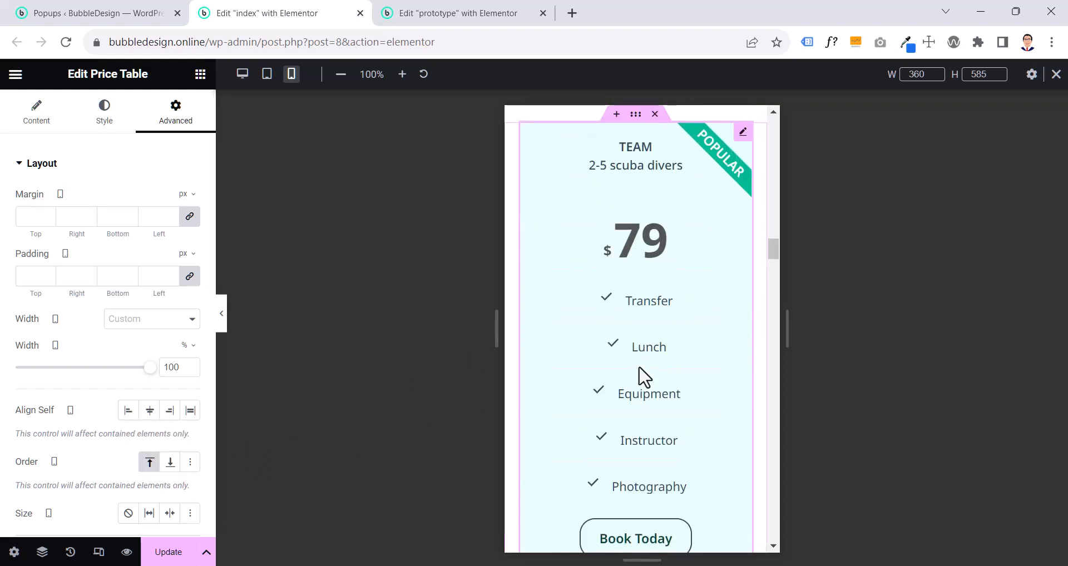
- Compare the layout below the price tables and the Testimonials section between the prototype and index pages
scroll(644, 374, "down", 7)
scroll(643, 378, "down", 5)
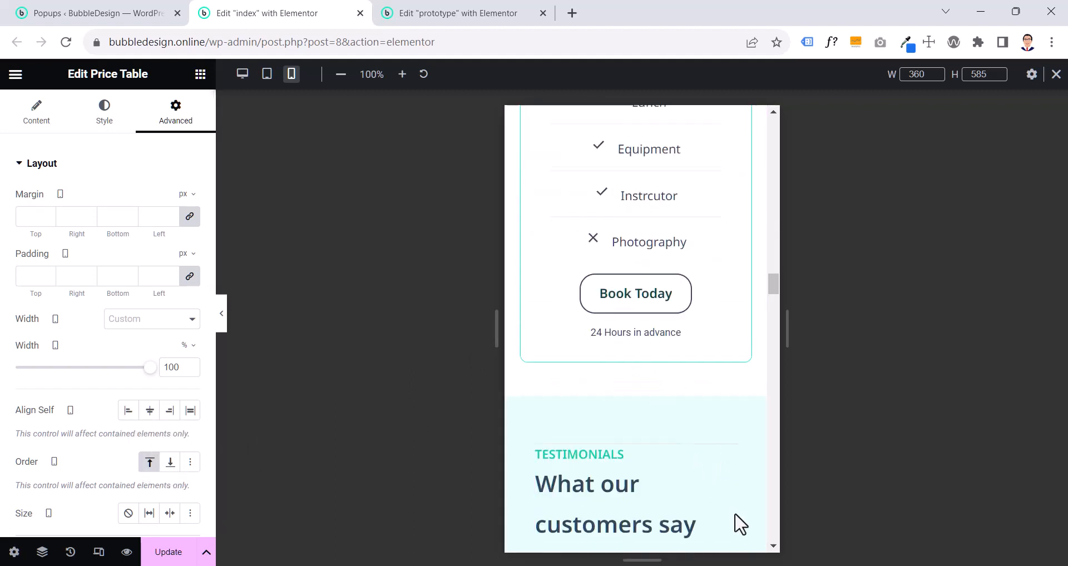
scroll(639, 366, "up", 10)
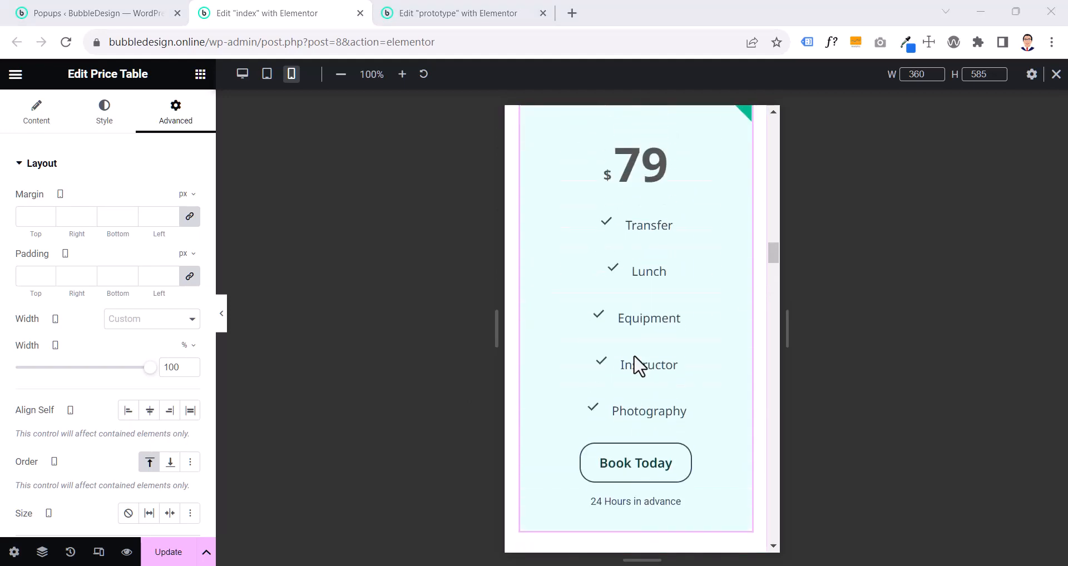
left_click(459, 17)
scroll(684, 317, "down", 8)
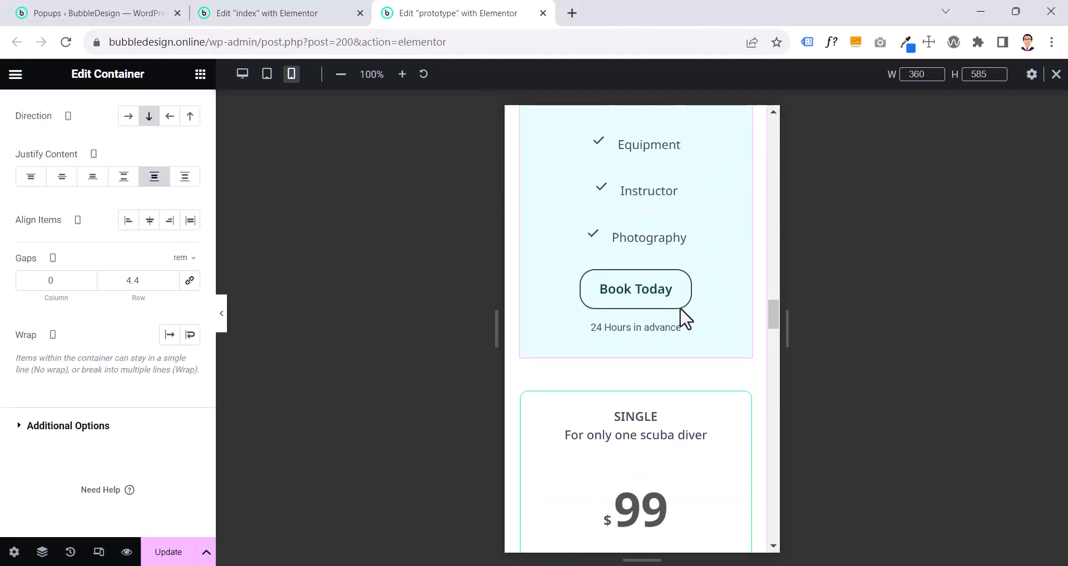
scroll(685, 318, "down", 8)
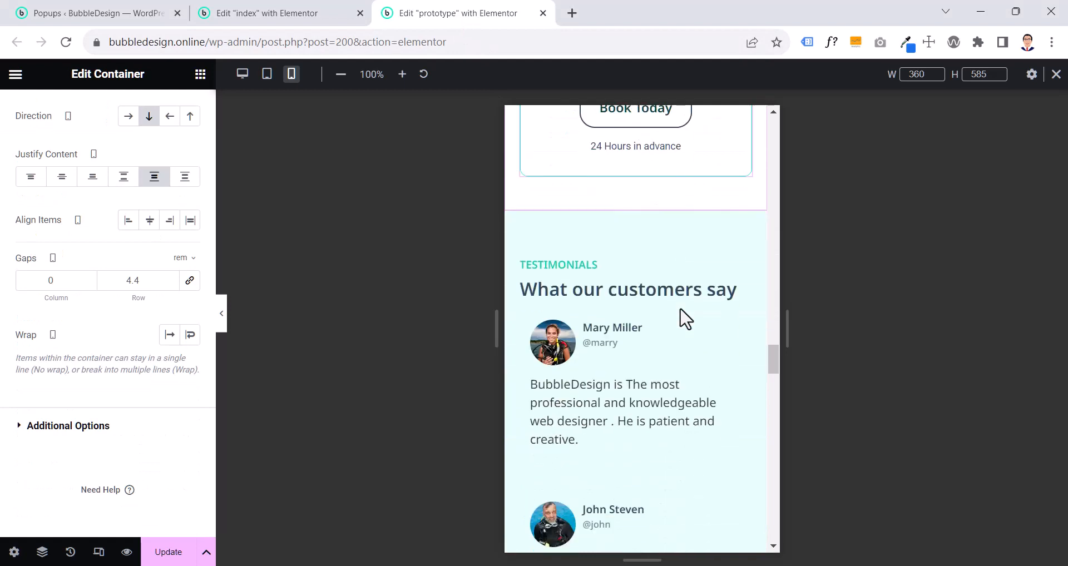
scroll(685, 318, "down", 2)
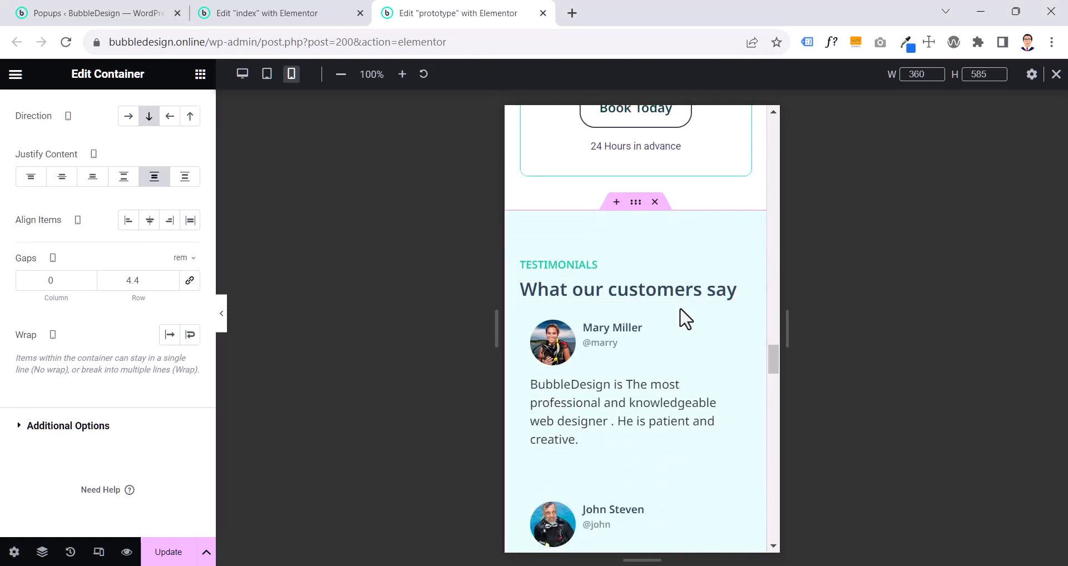
left_click(297, 12)
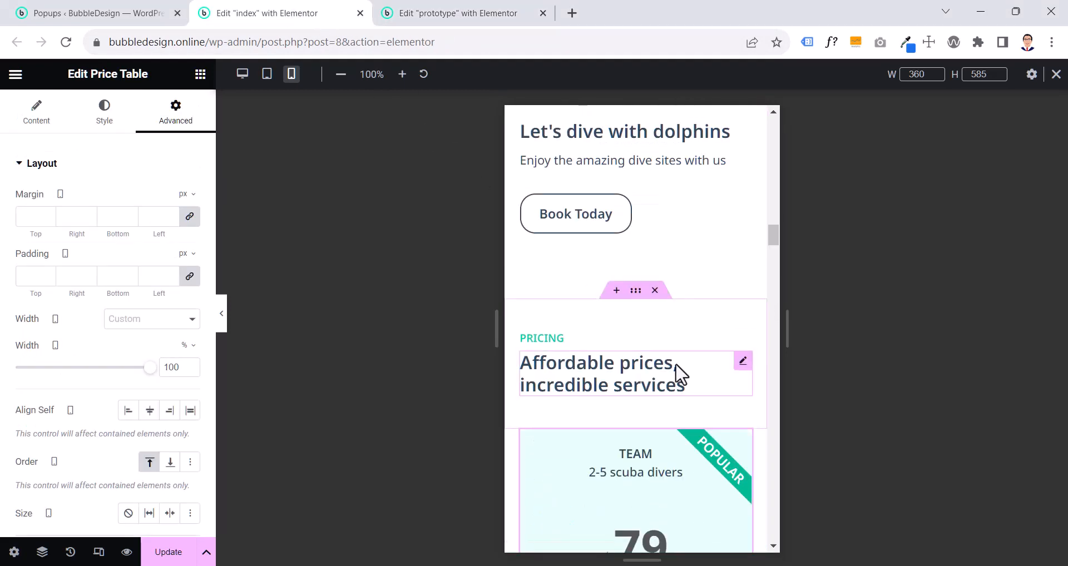
scroll(682, 374, "down", 10)
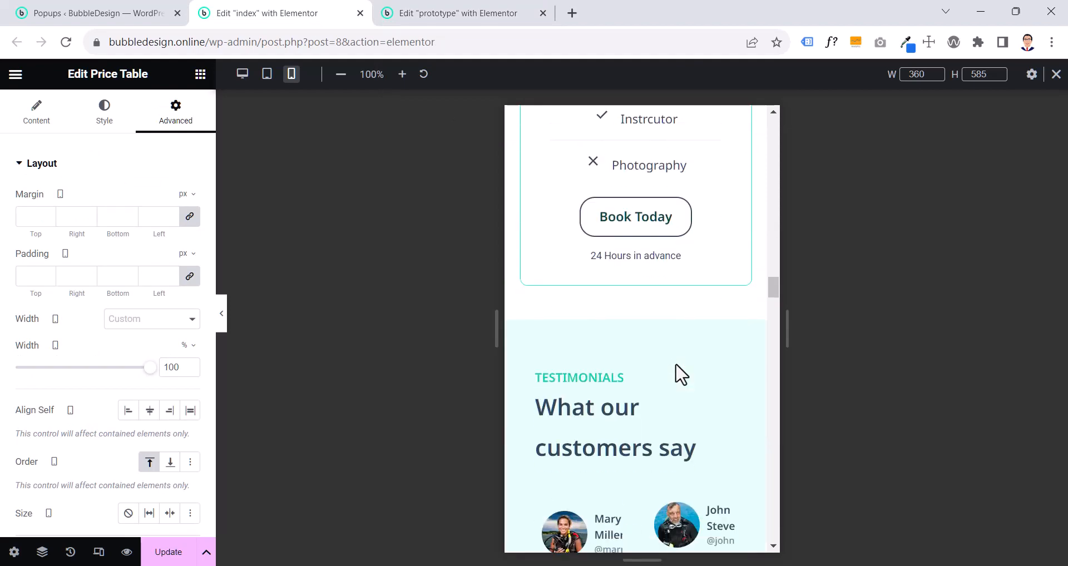
scroll(678, 367, "down", 3)
- Copy the prototype page's "TESTIMONIALS" heading and paste its style onto the same heading on the index page
left_click(395, 17)
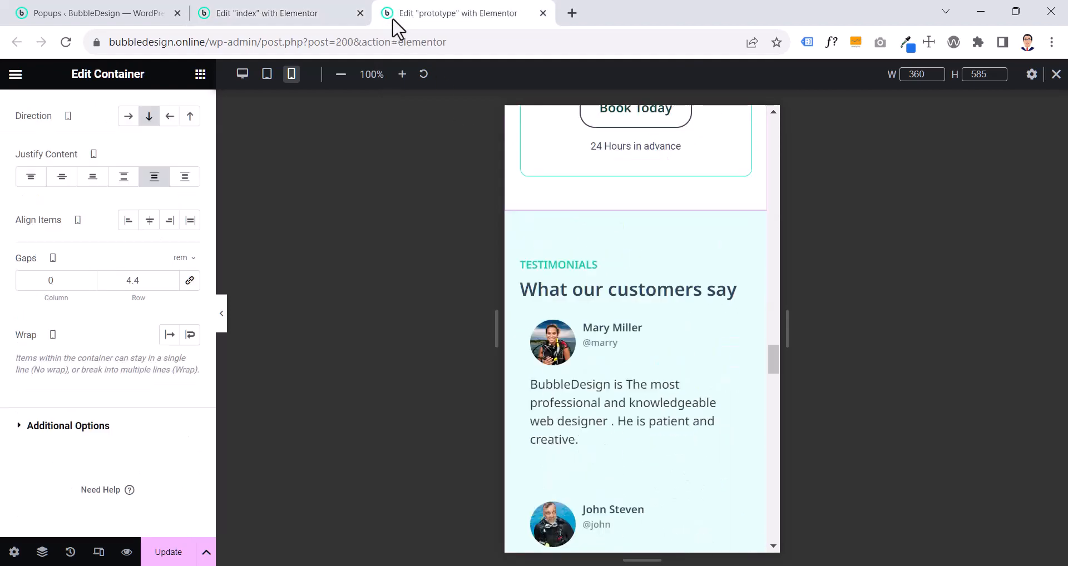
right_click(574, 272)
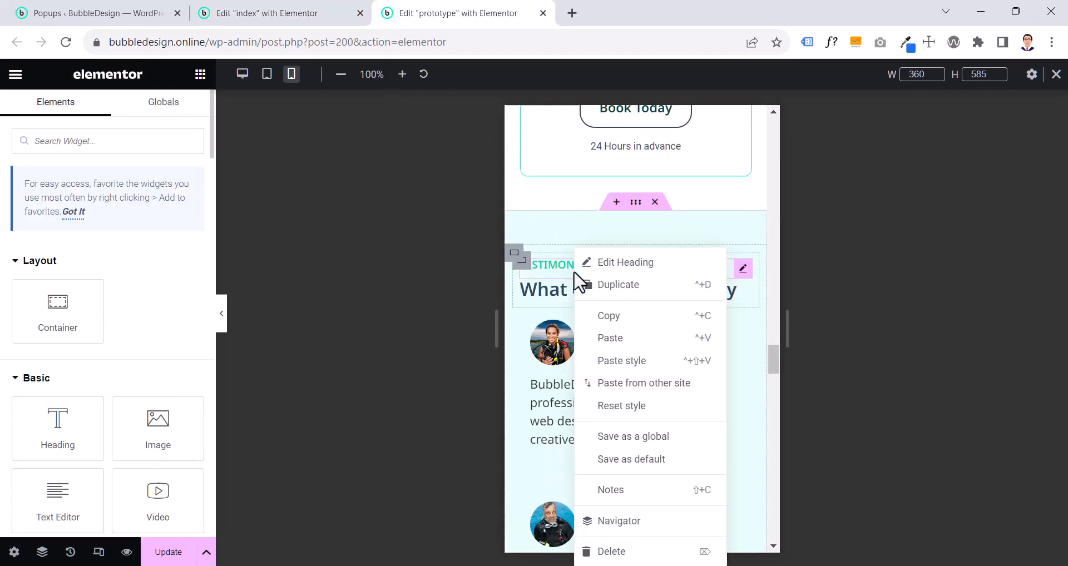
left_click(603, 320)
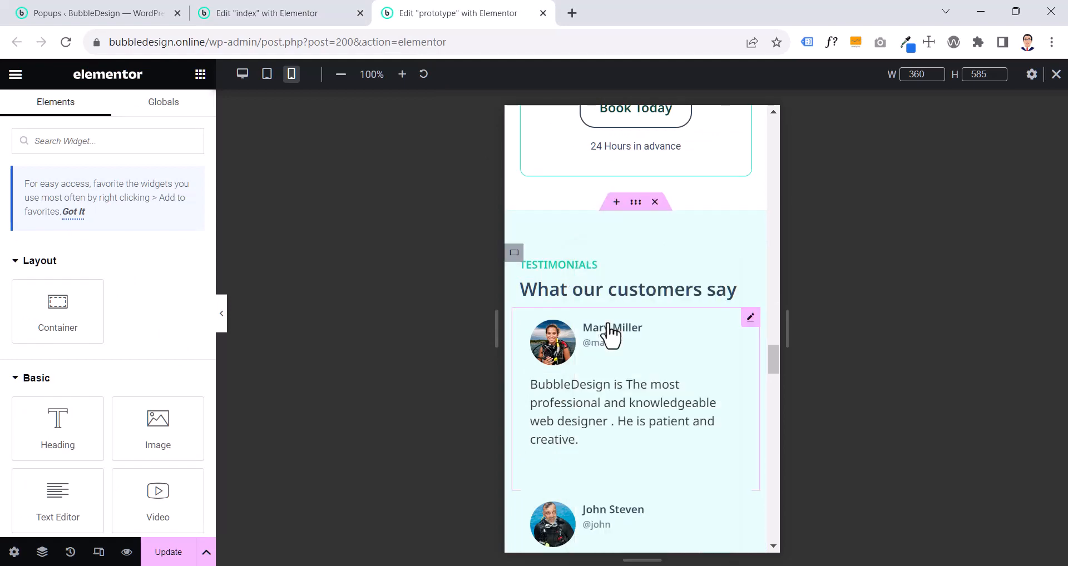
left_click(281, 18)
right_click(579, 234)
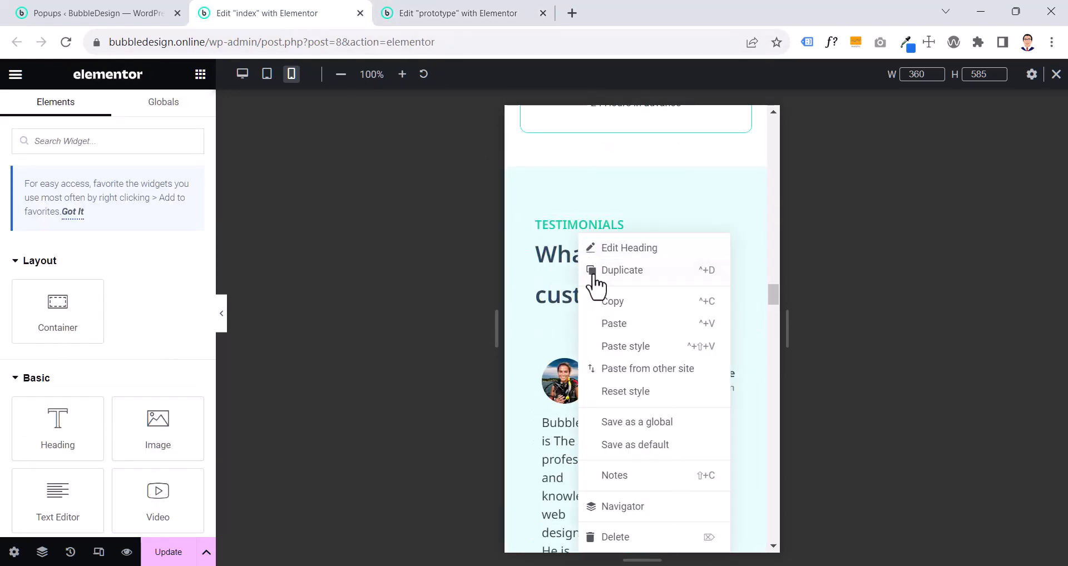
left_click(626, 346)
- Apply the style of the prototype page's "What our customers say" heading to the matching heading on the index page
left_click(476, 16)
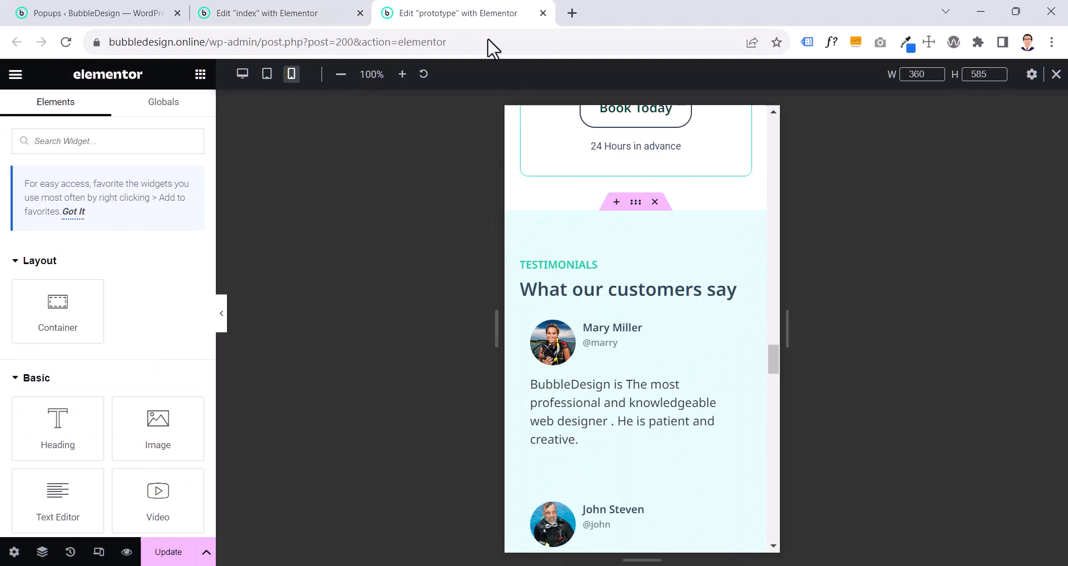
left_click(578, 299)
right_click(578, 299)
left_click(605, 315)
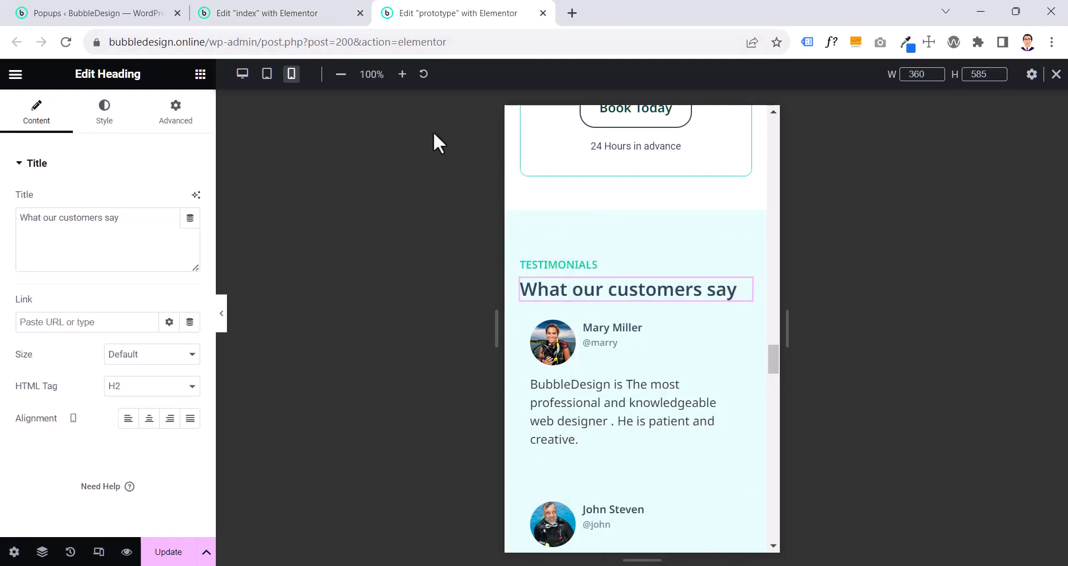
left_click(322, 14)
right_click(564, 311)
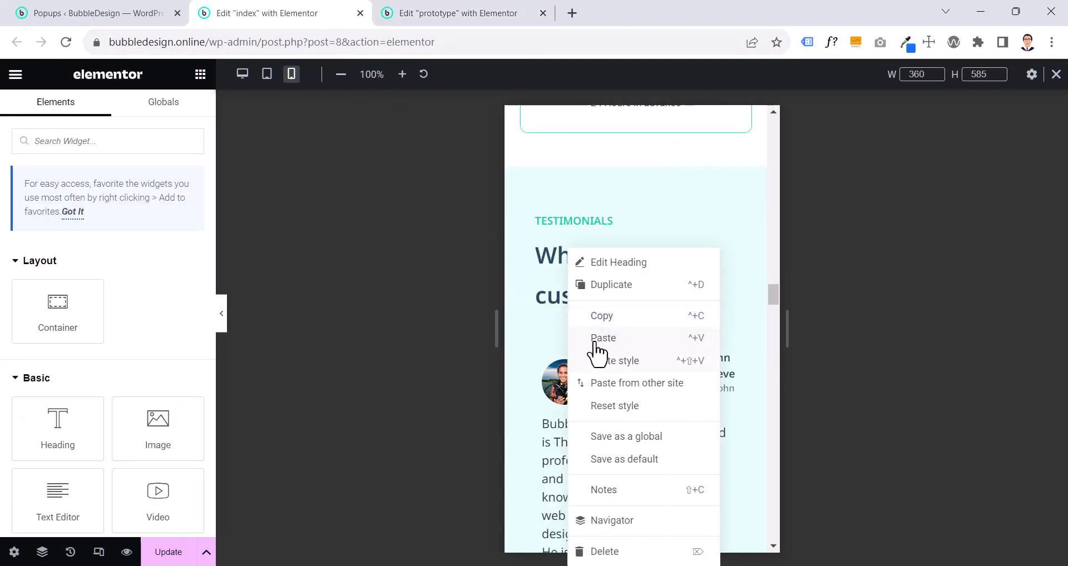
left_click(610, 362)
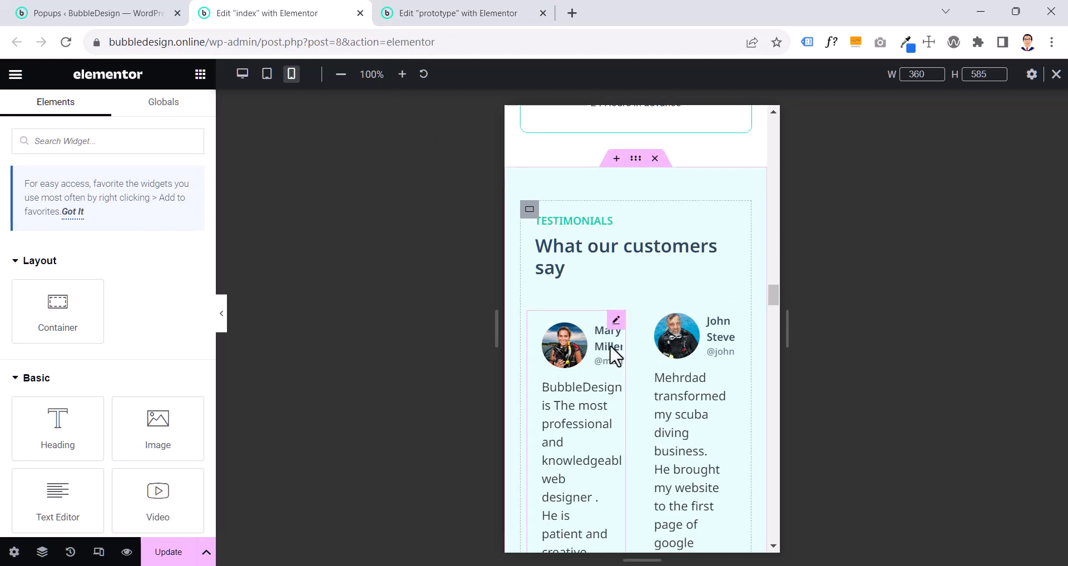
- Check the first review's mobile width on the prototype page and set the index page's first review to 100% width
scroll(615, 354, "down", 7)
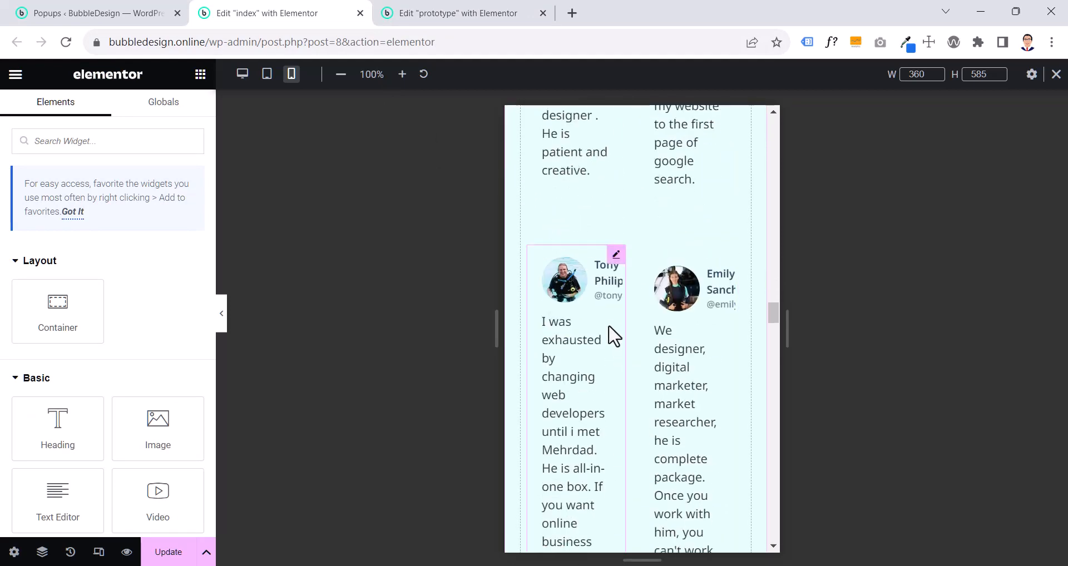
scroll(615, 336, "up", 5)
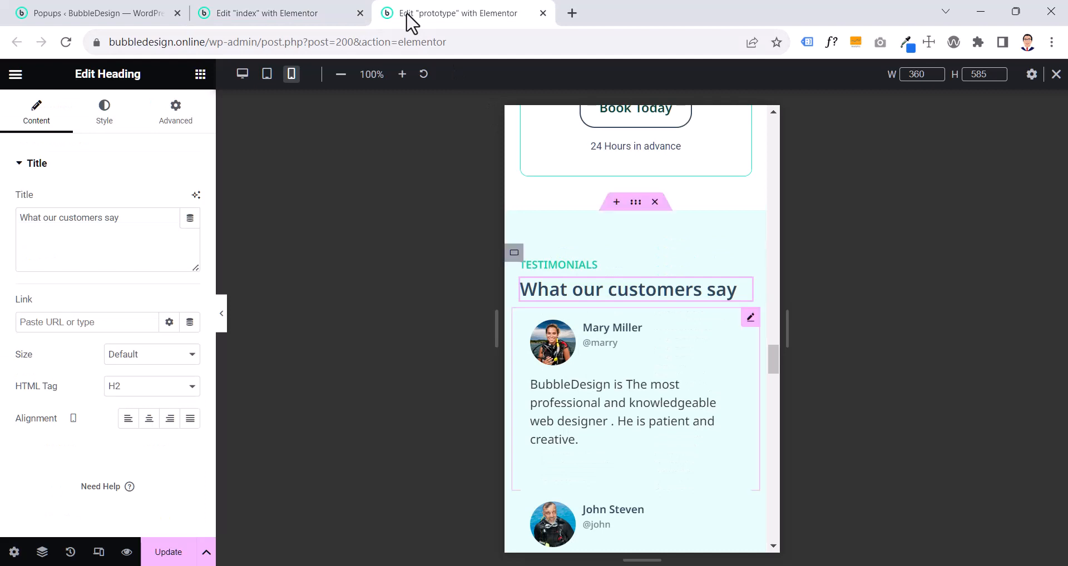
left_click(751, 318)
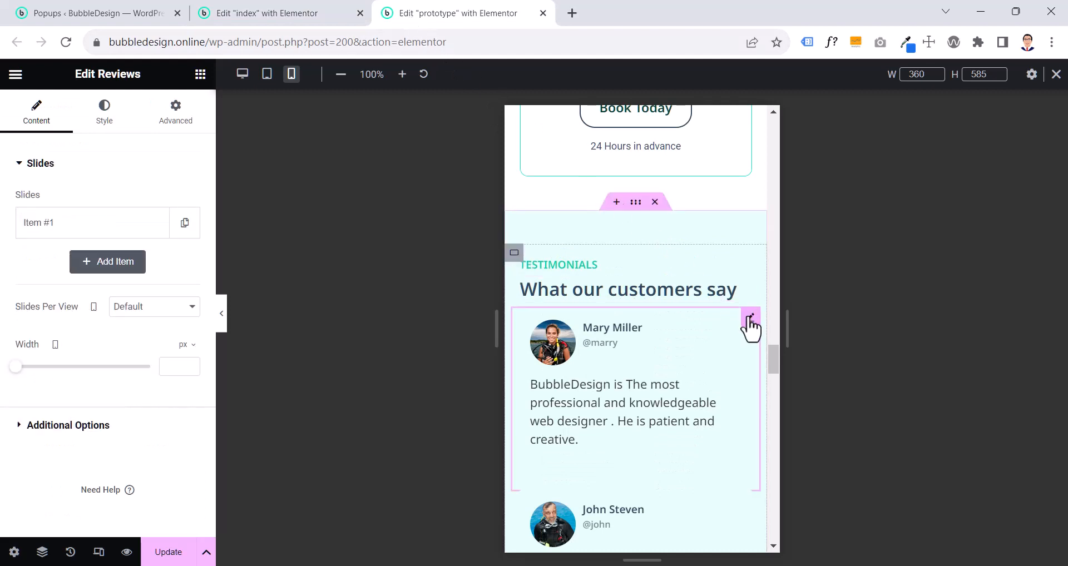
left_click(179, 122)
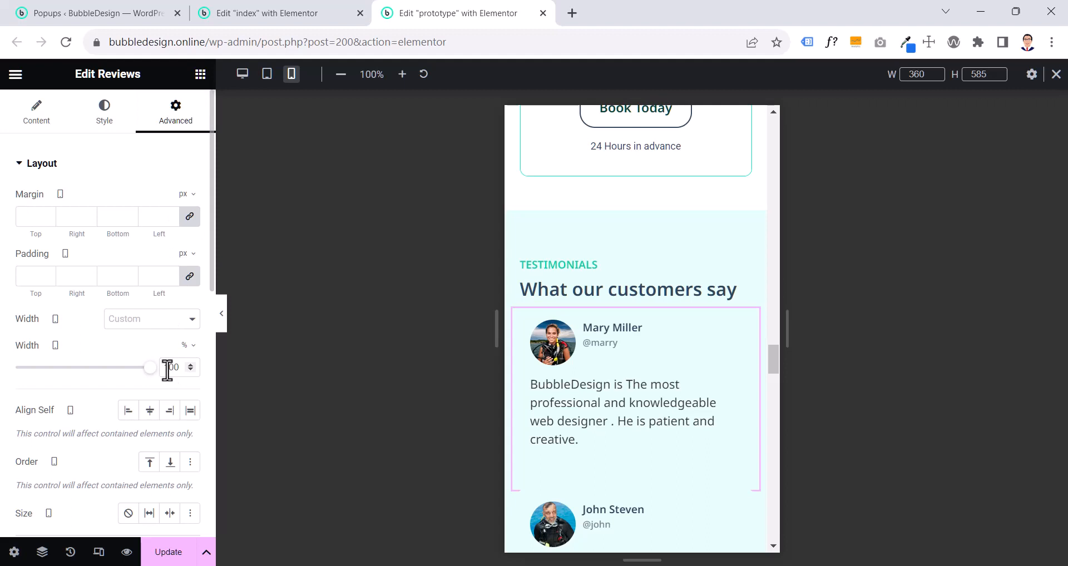
left_click(310, 11)
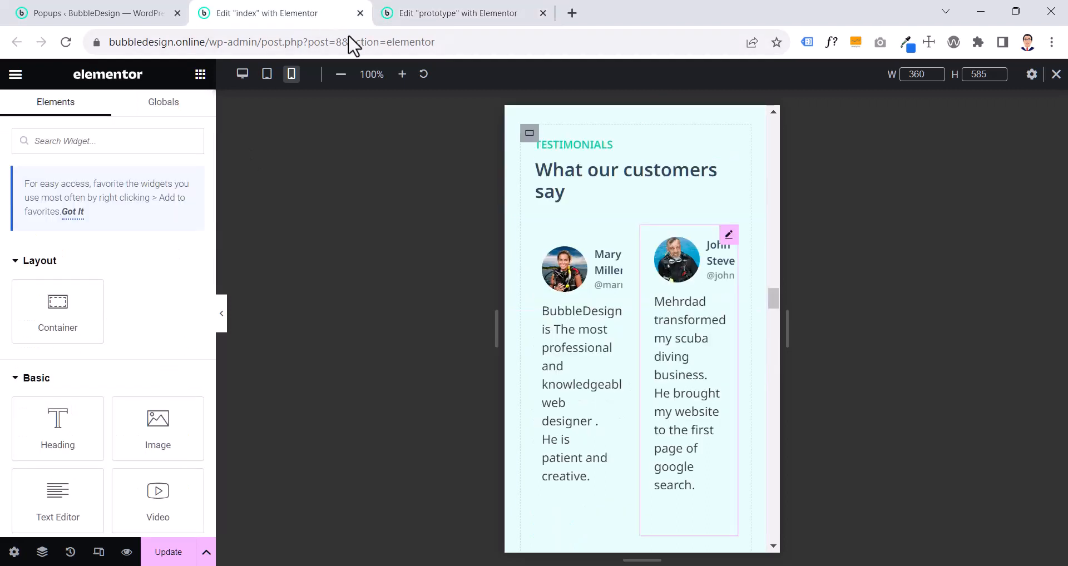
left_click(613, 243)
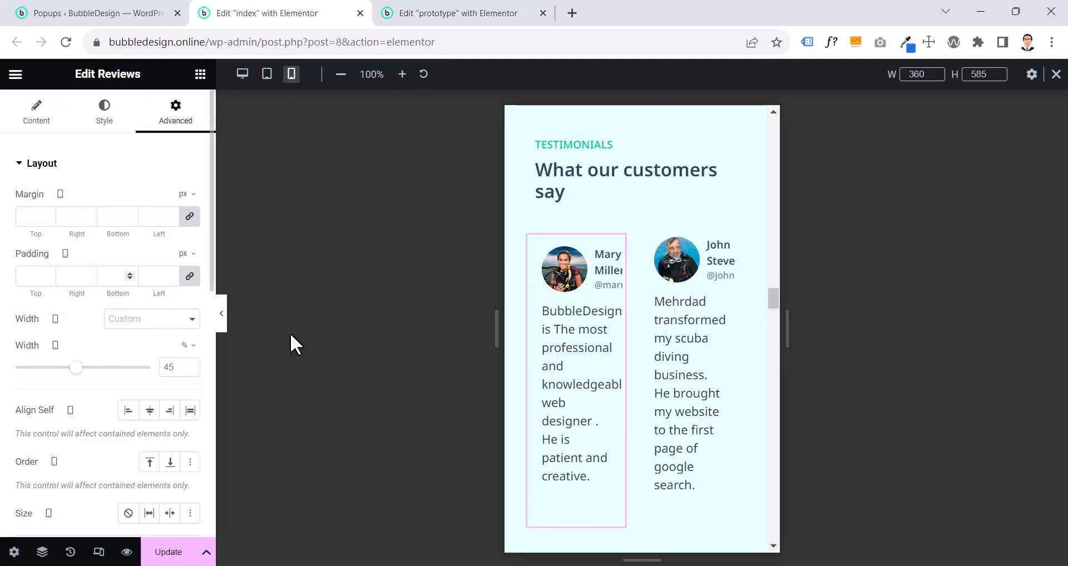
left_click(165, 367)
key("BackSpace")
key("BackSpace")
type("100")
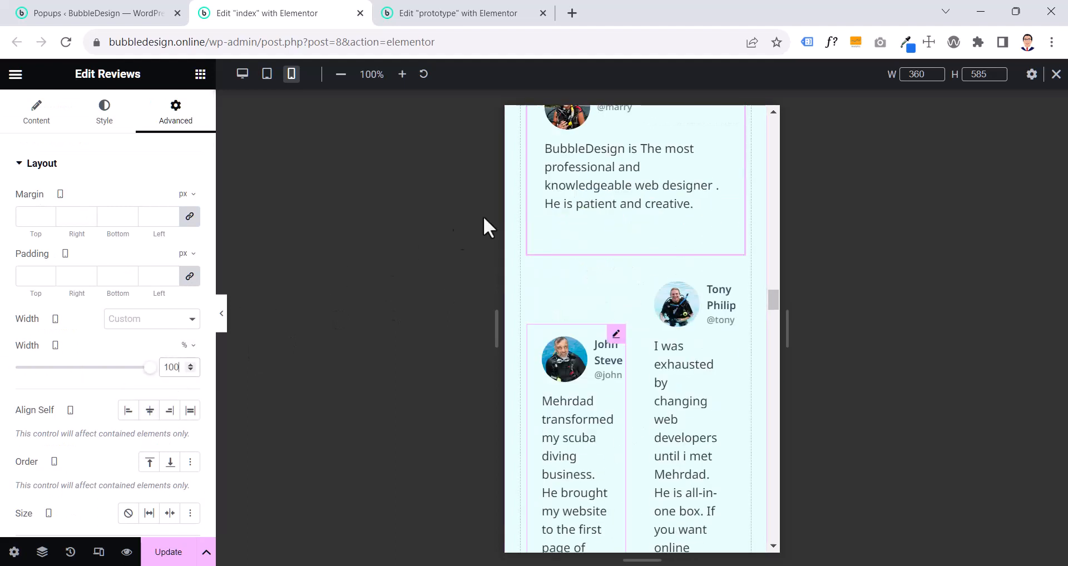
- Copy the first review in the index page's Testimonials section and paste its style onto the second review
left_click(601, 184)
left_click(648, 243)
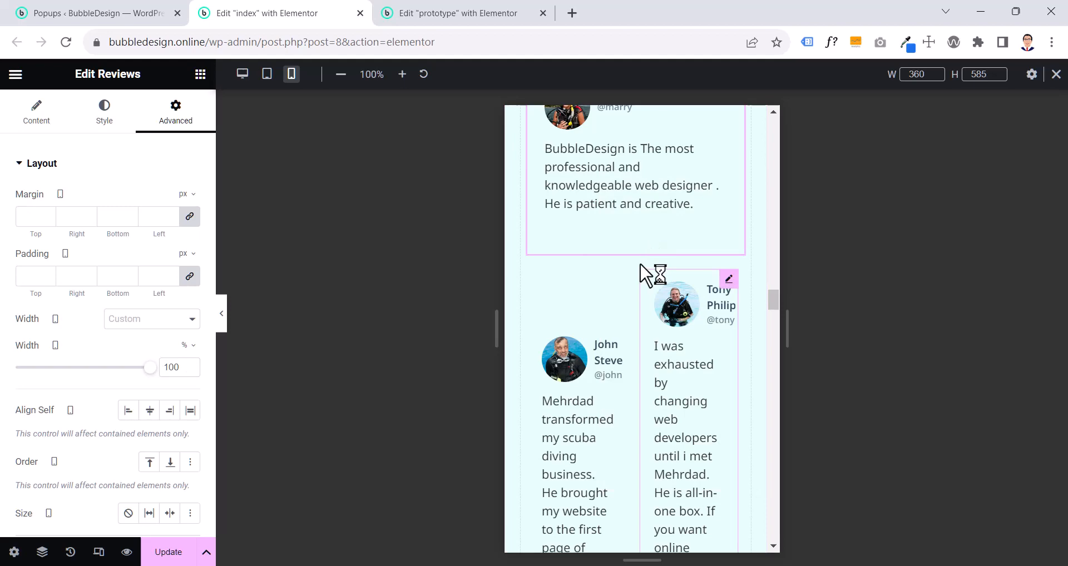
right_click(591, 410)
left_click(616, 362)
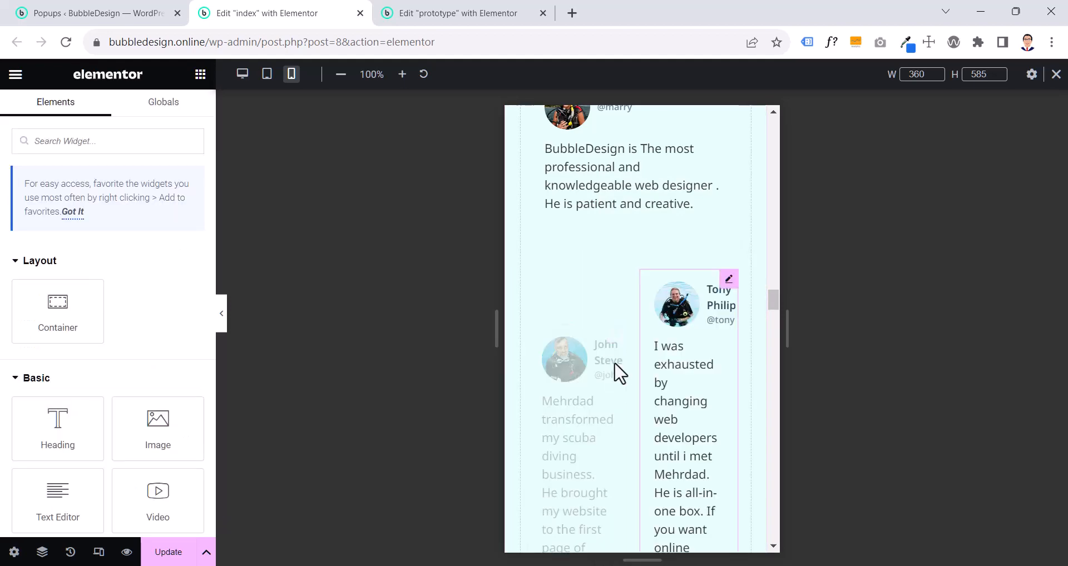
- Paste the copied review style onto the third and fourth reviews in the index page's Testimonials section
scroll(606, 333, "down", 4)
right_click(584, 283)
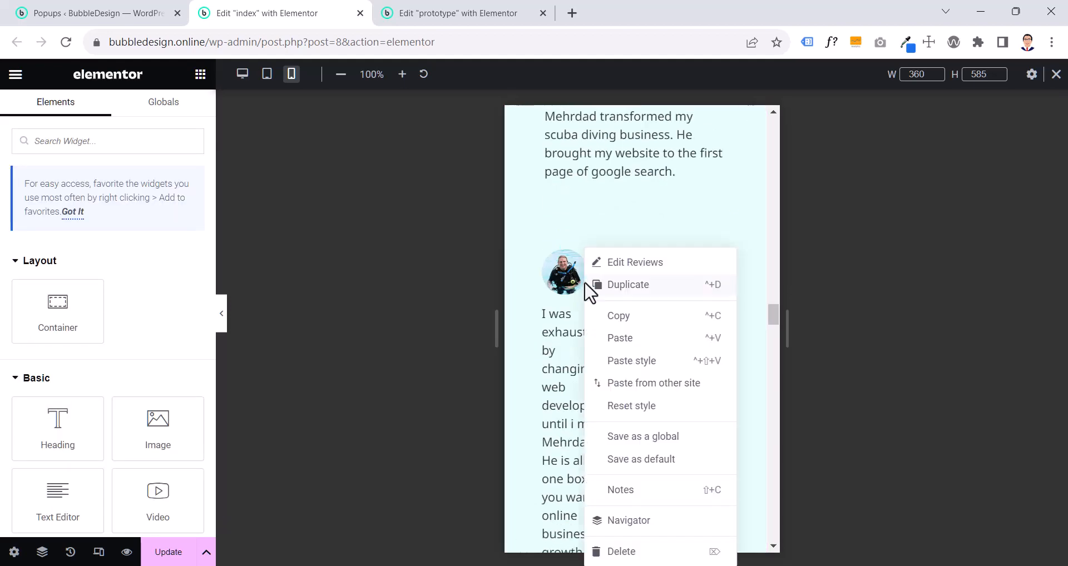
left_click(636, 373)
scroll(630, 353, "down", 5)
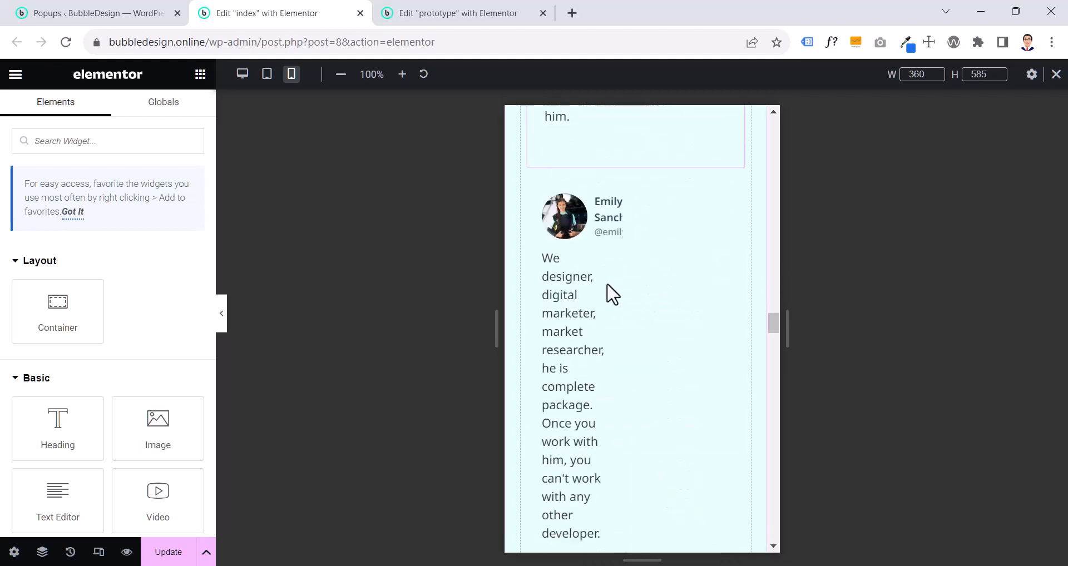
right_click(607, 287)
left_click(646, 364)
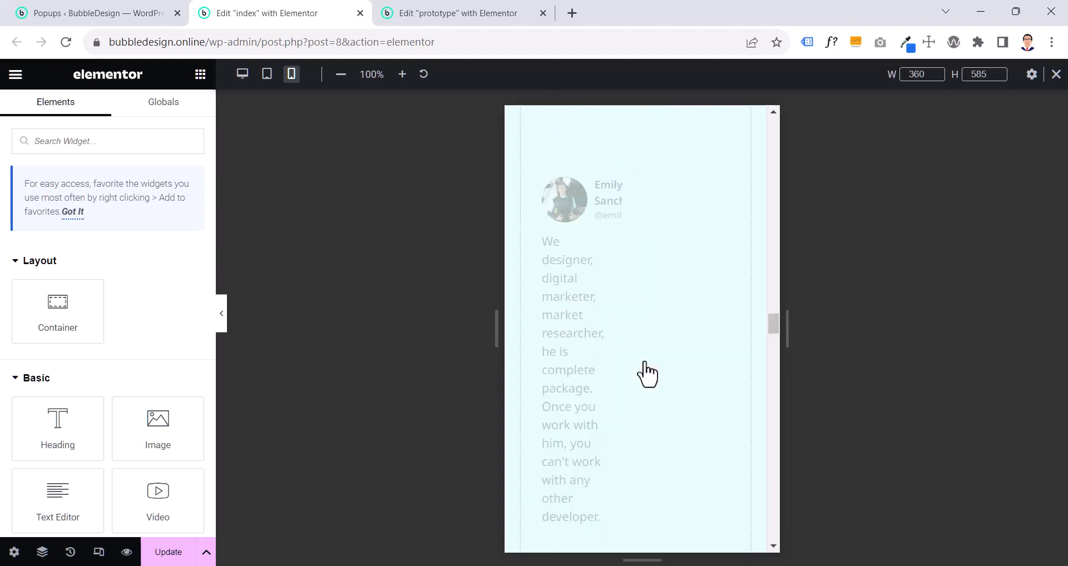
scroll(649, 371, "up", 10)
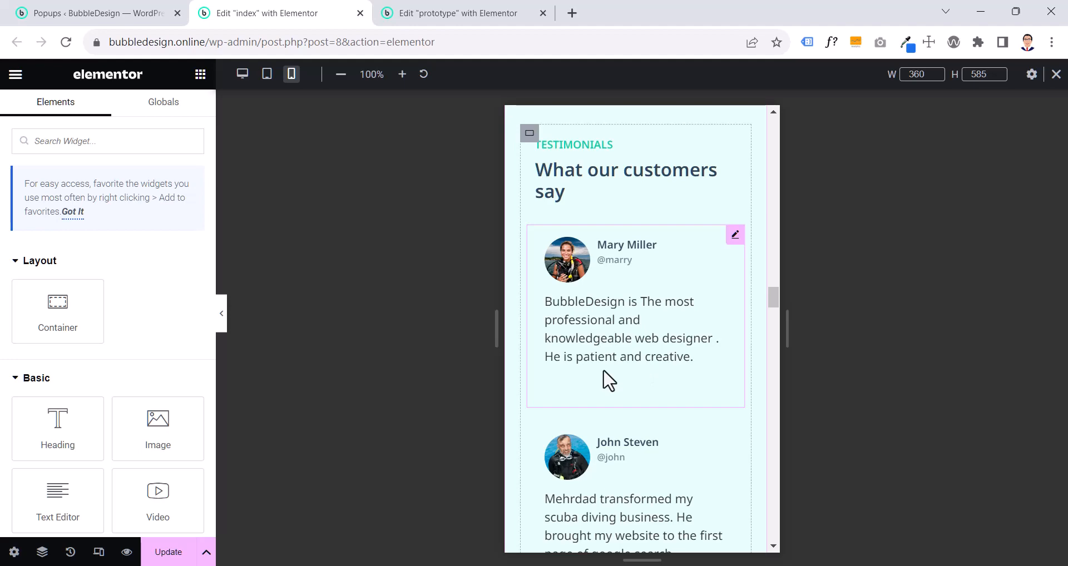
scroll(675, 393, "down", 15)
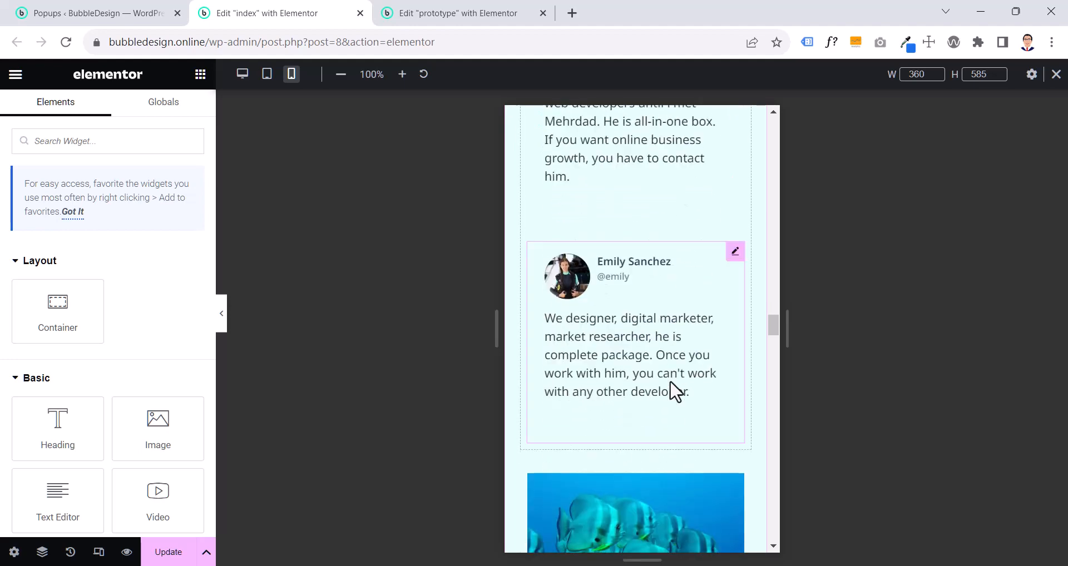
- Check the photo gallery's mobile grid on the prototype page and set the index page's gallery to 3 columns
left_click(467, 17)
scroll(606, 317, "down", 10)
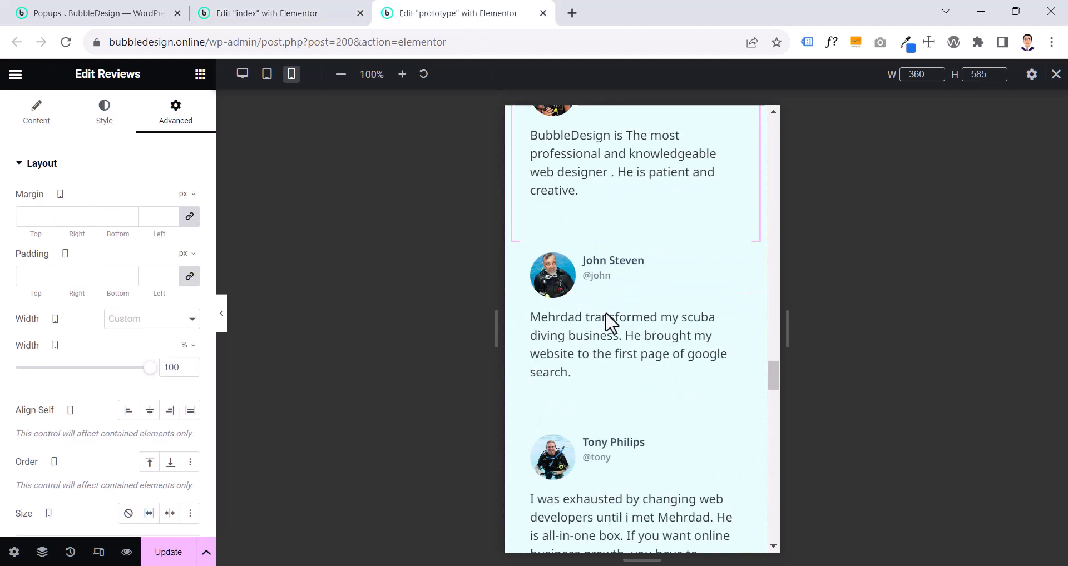
scroll(605, 311, "up", 4)
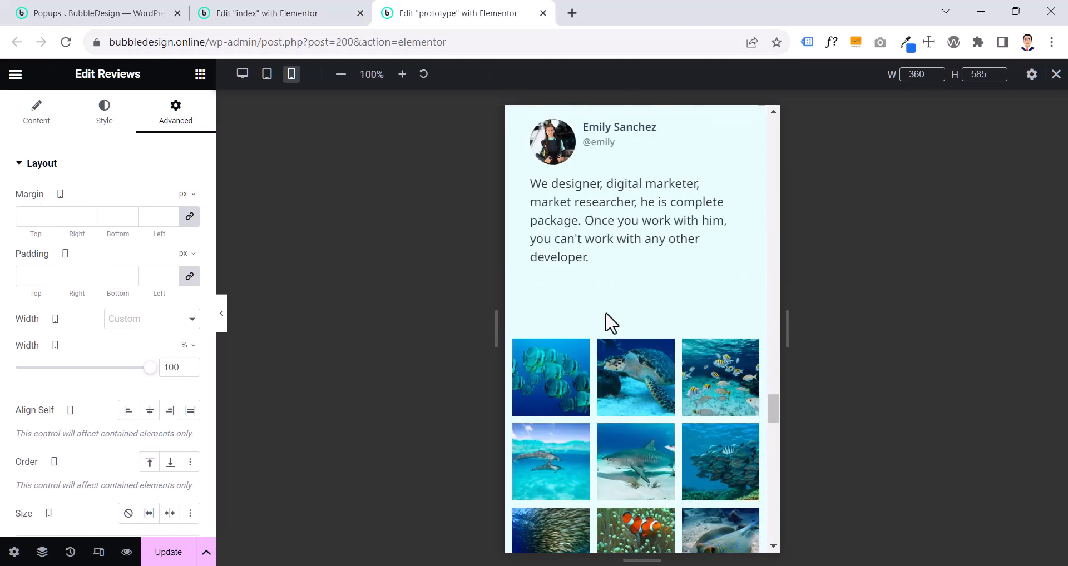
scroll(605, 312, "down", 1)
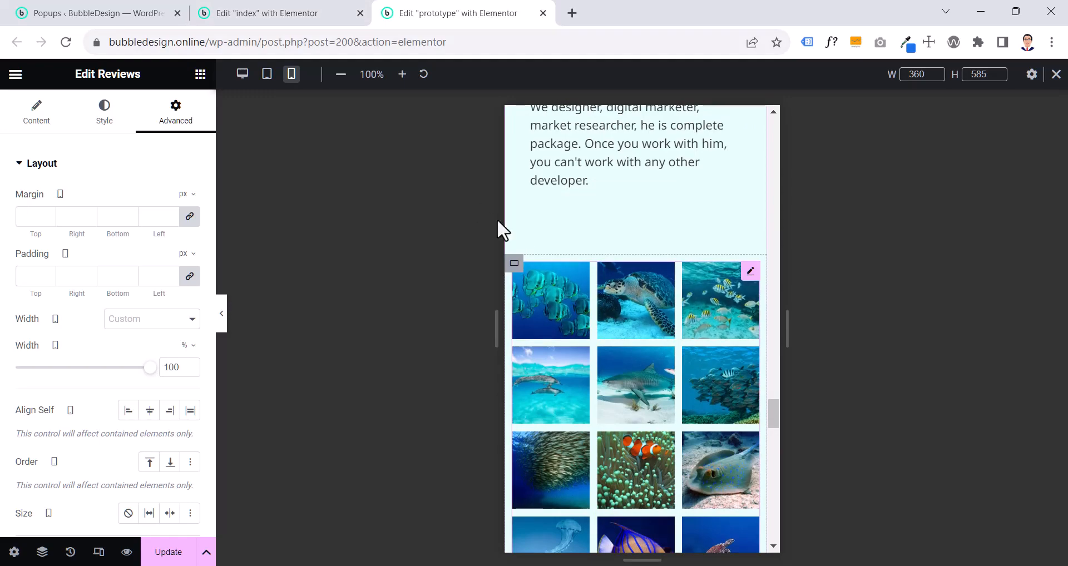
left_click(260, 17)
scroll(611, 334, "down", 20)
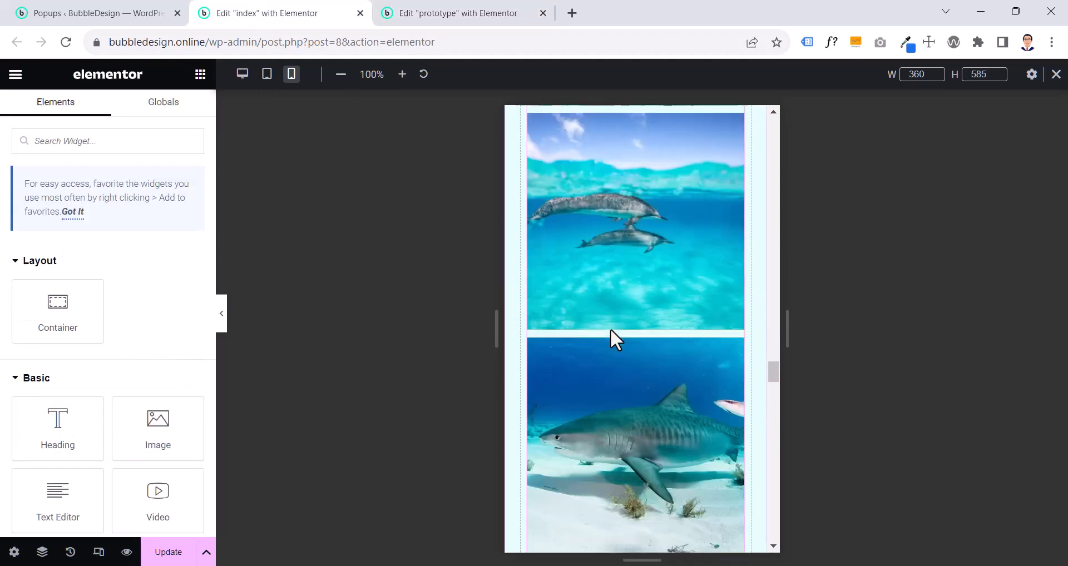
scroll(635, 367, "down", 5)
scroll(635, 368, "up", 15)
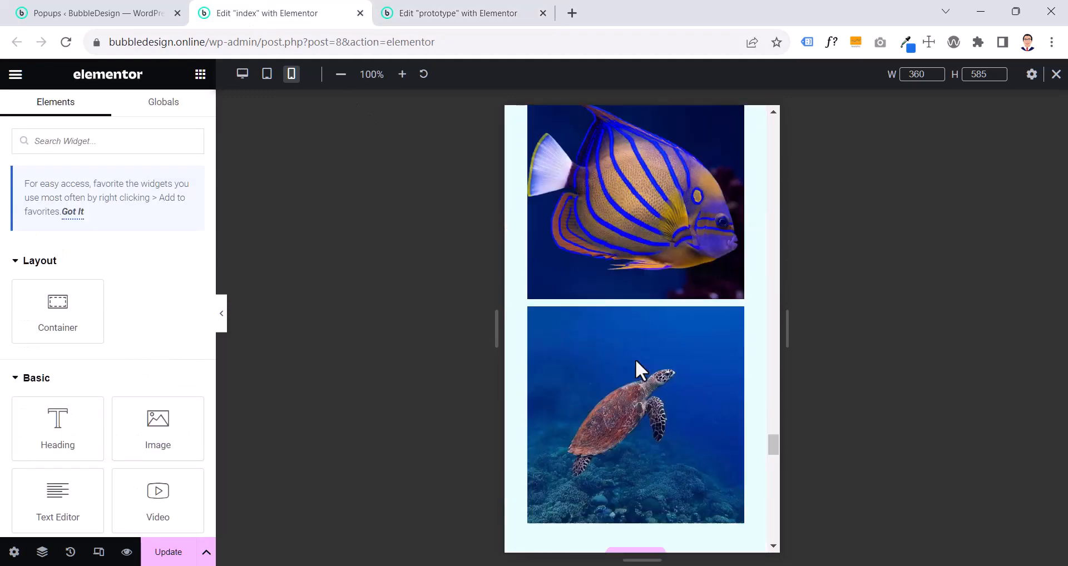
scroll(636, 362, "up", 15)
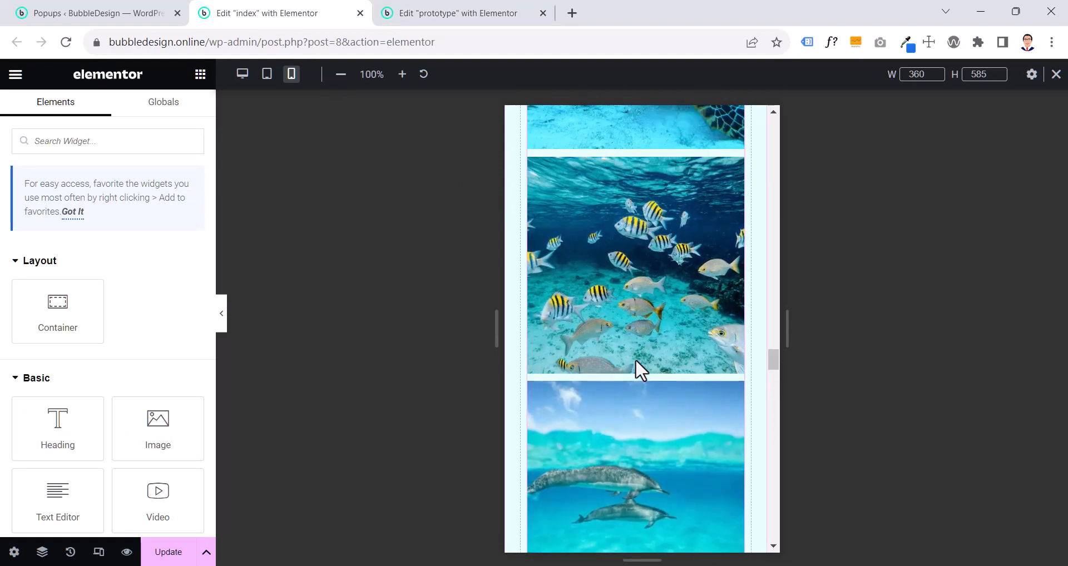
scroll(635, 359, "up", 3)
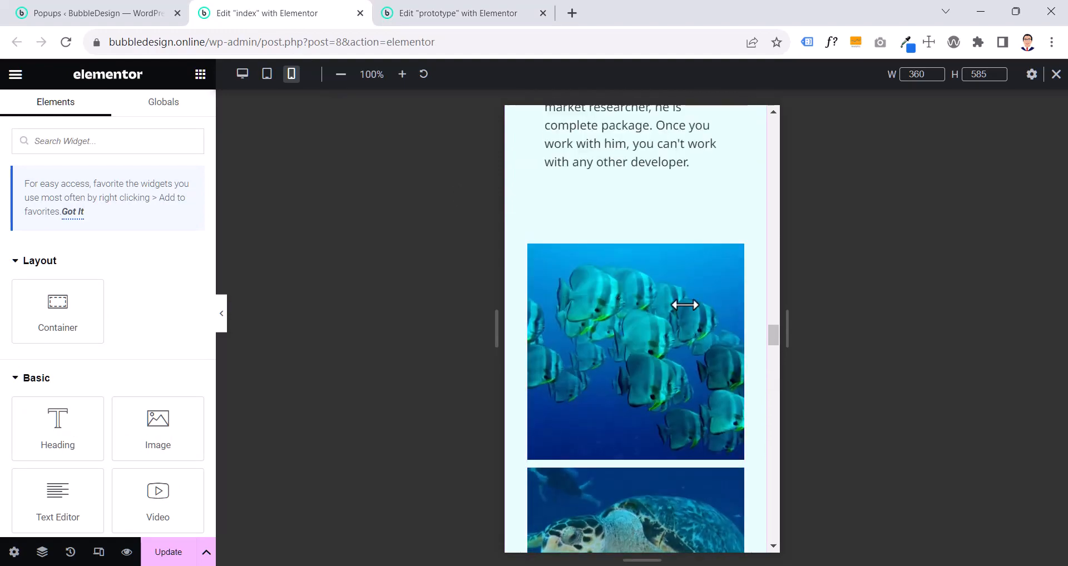
left_click(730, 256)
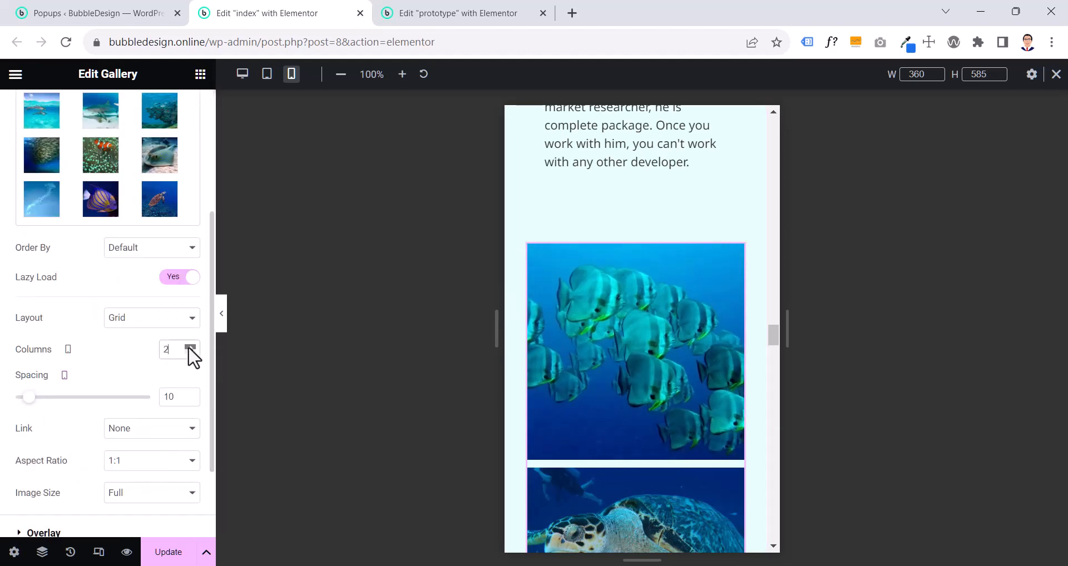
left_click(191, 347)
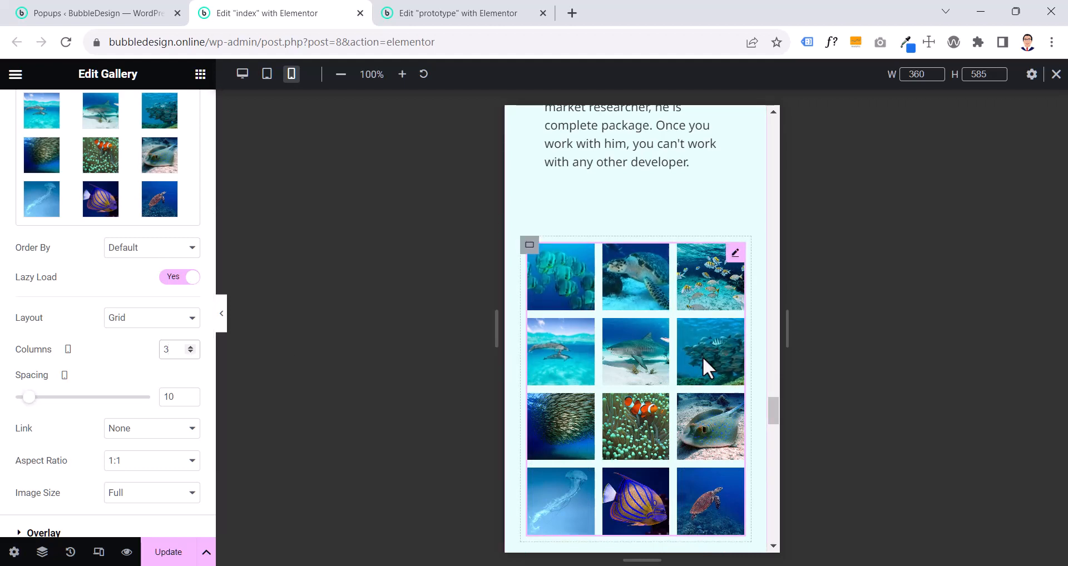
- Copy the prototype page's "RECOGNIZED AS" heading and paste its style onto the same heading on the index page
scroll(702, 359, "up", 4)
scroll(695, 367, "down", 7)
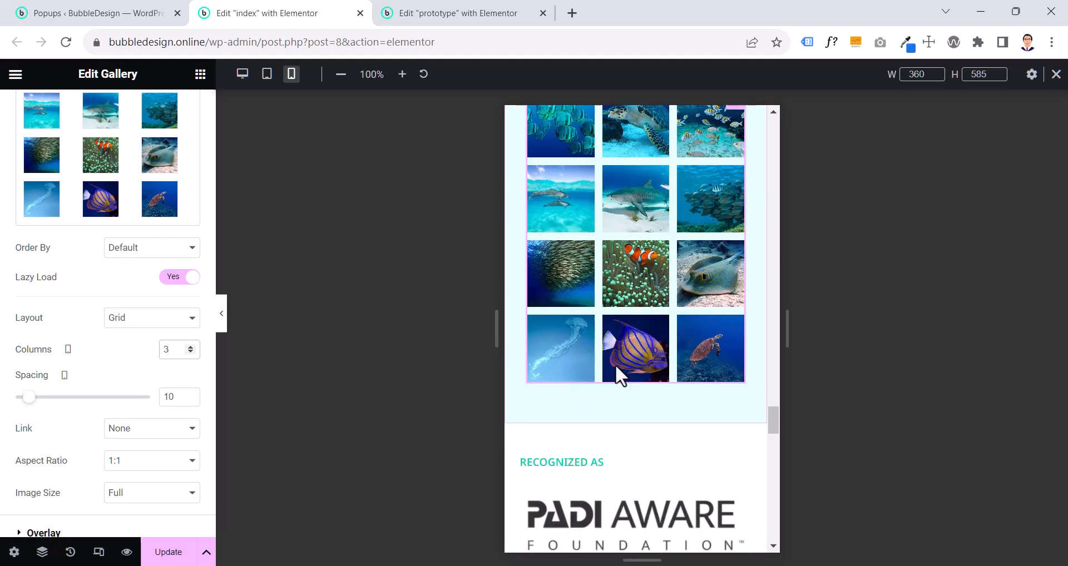
scroll(600, 365, "down", 3)
scroll(599, 365, "up", 3)
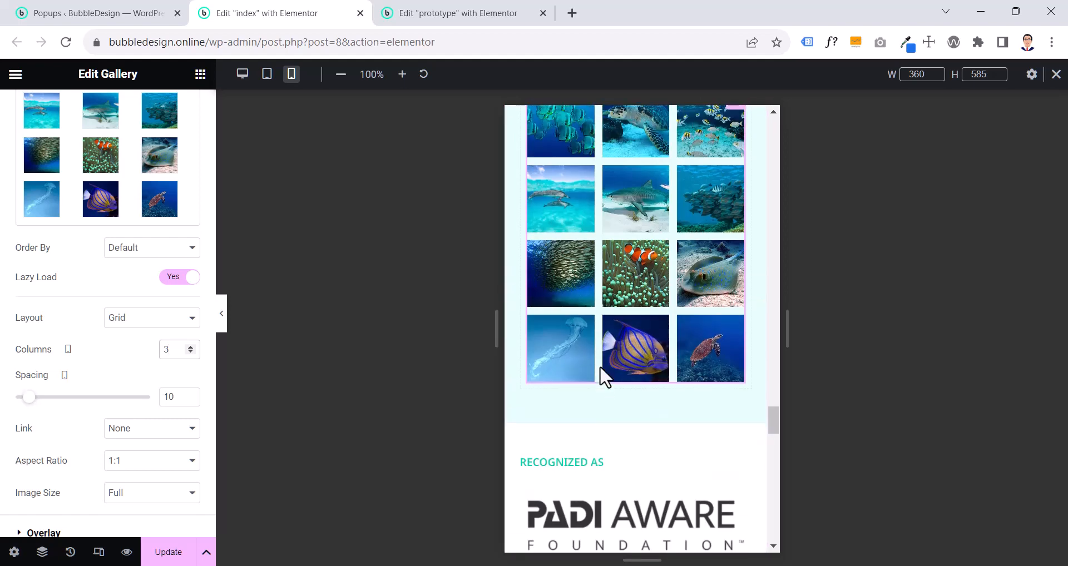
scroll(578, 351, "up", 3)
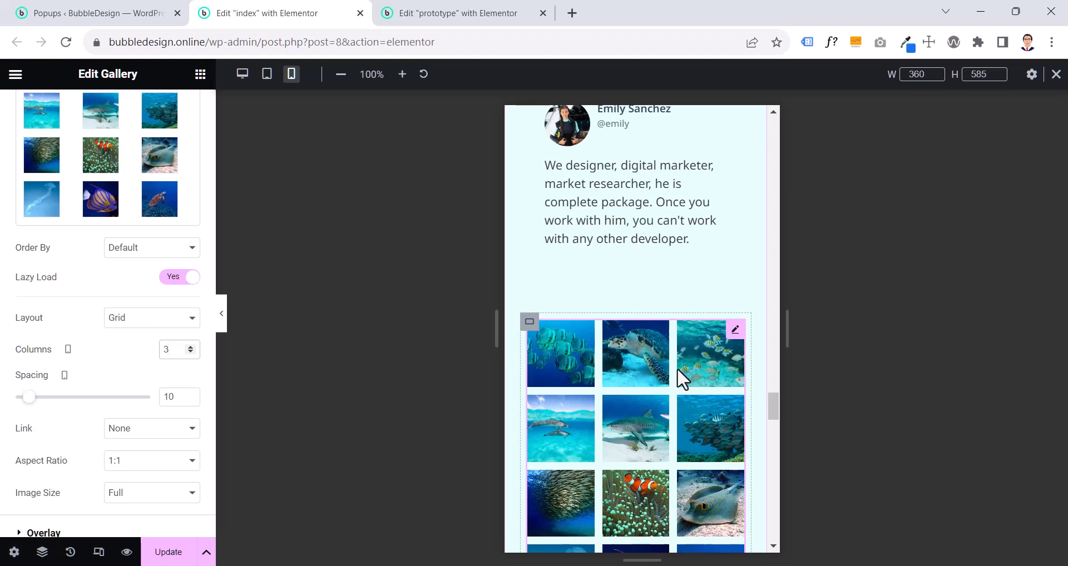
scroll(755, 541, "down", 5)
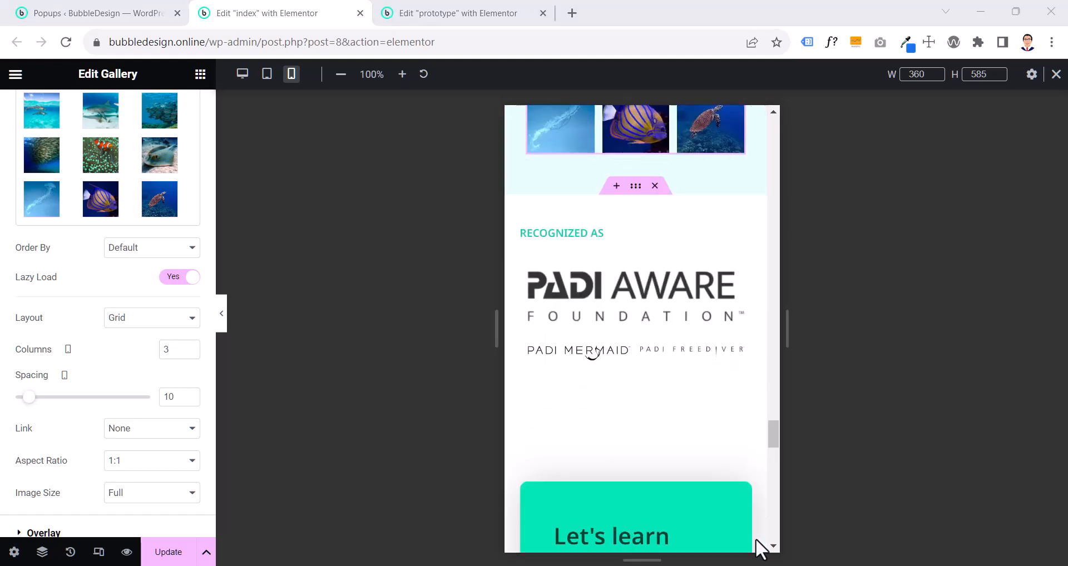
left_click(457, 15)
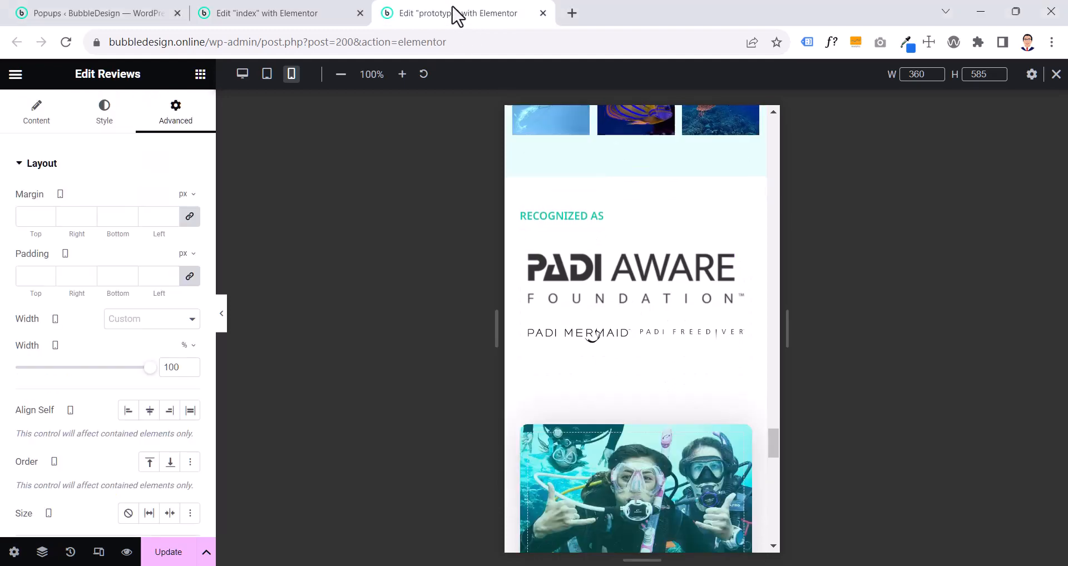
right_click(579, 218)
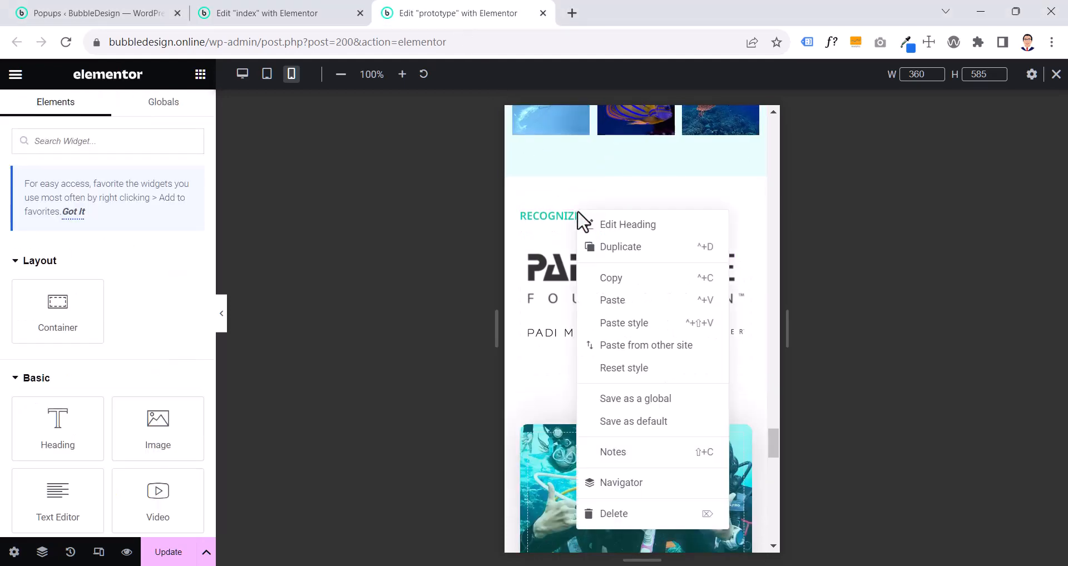
left_click(617, 277)
left_click(310, 13)
right_click(548, 228)
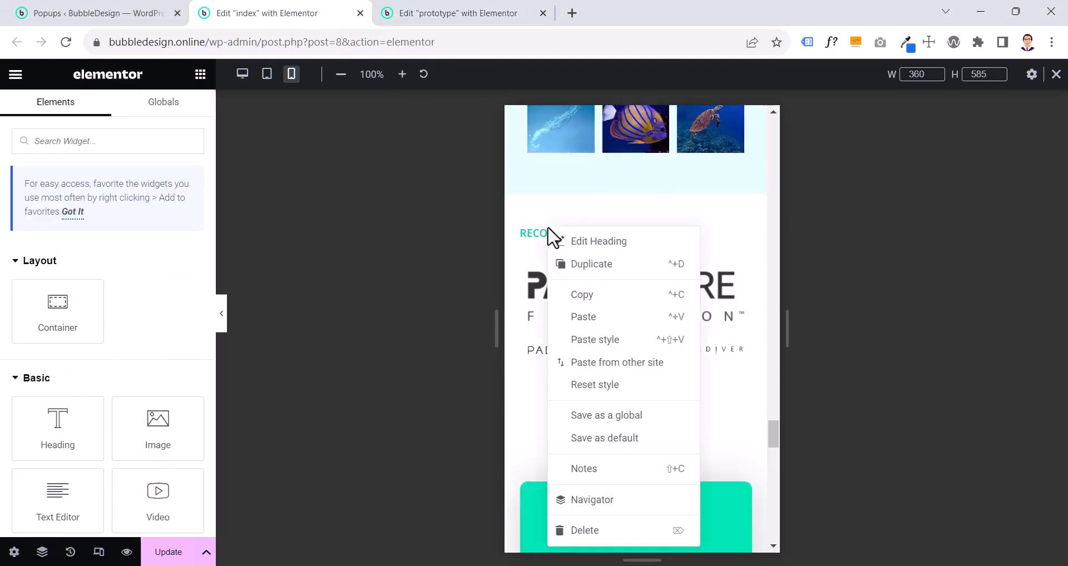
left_click(596, 340)
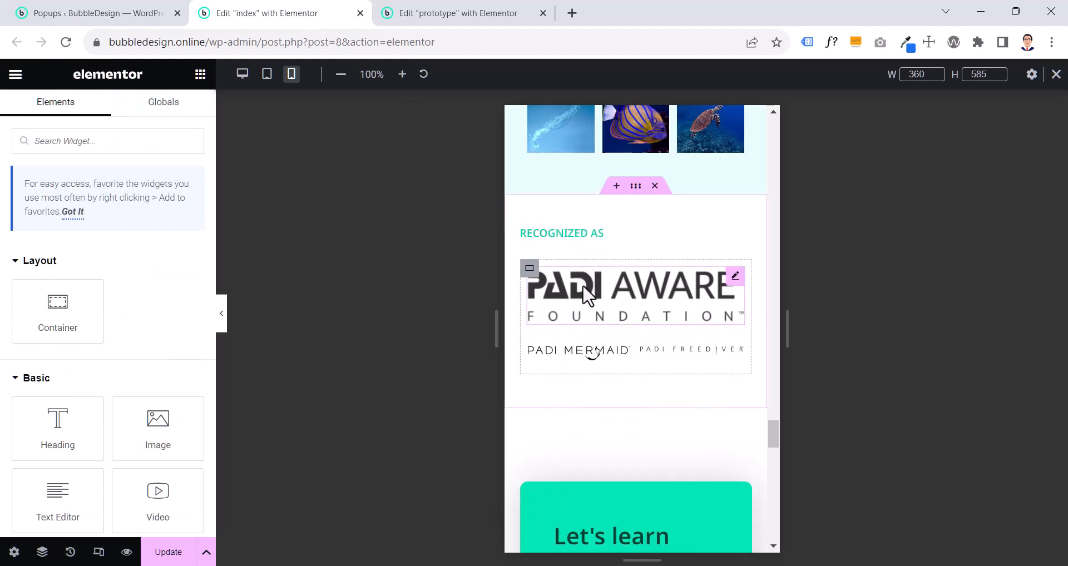
- Compare the three PADI logos under "RECOGNIZED AS" on the index page with those on the prototype page
left_click(587, 294)
left_click(590, 360)
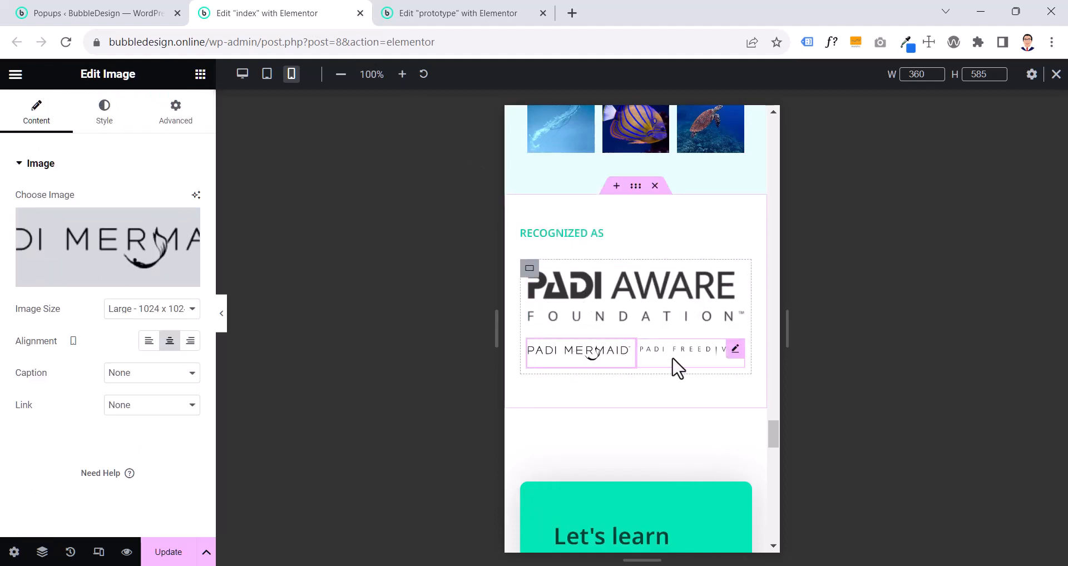
left_click(675, 363)
left_click(645, 322)
left_click(581, 358)
left_click(675, 361)
left_click(423, 12)
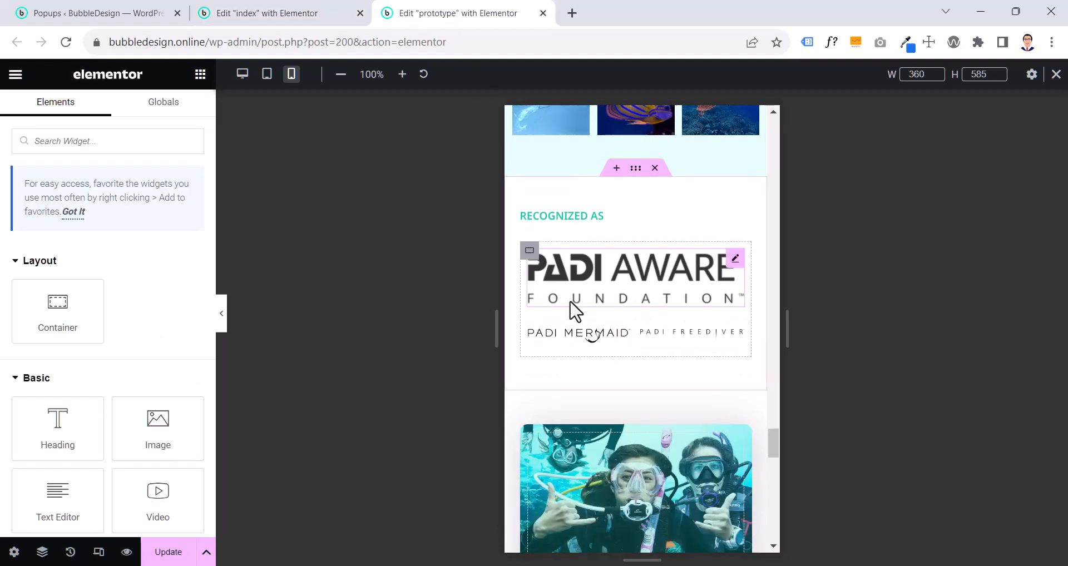
left_click(250, 14)
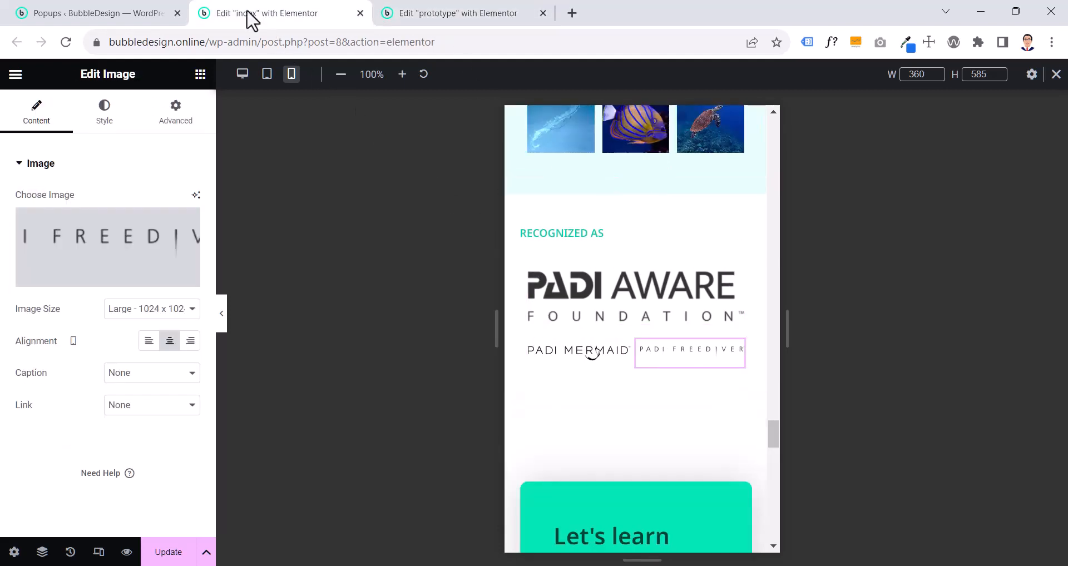
- Examine the mobile width styling of the index page's PADI AWARE Foundation logo
left_click(569, 290)
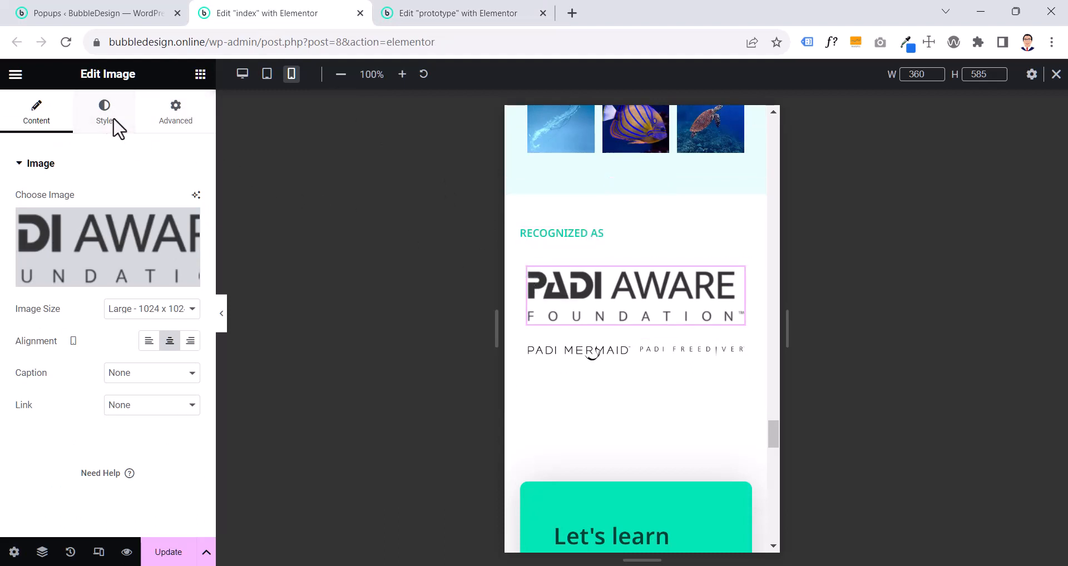
left_click(89, 124)
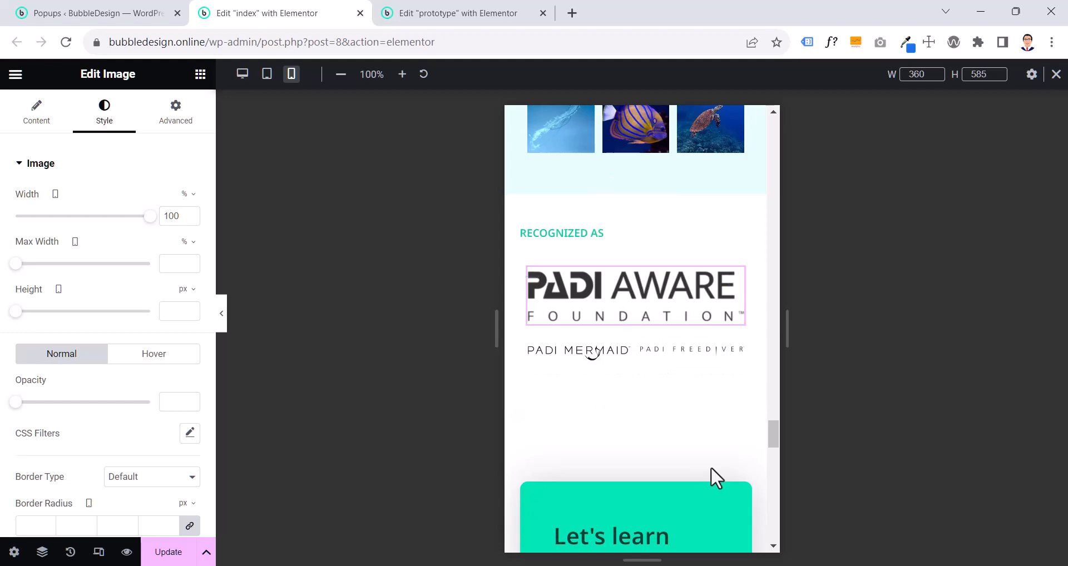
scroll(723, 489, "down", 12)
scroll(670, 376, "up", 10)
scroll(665, 367, "up", 4)
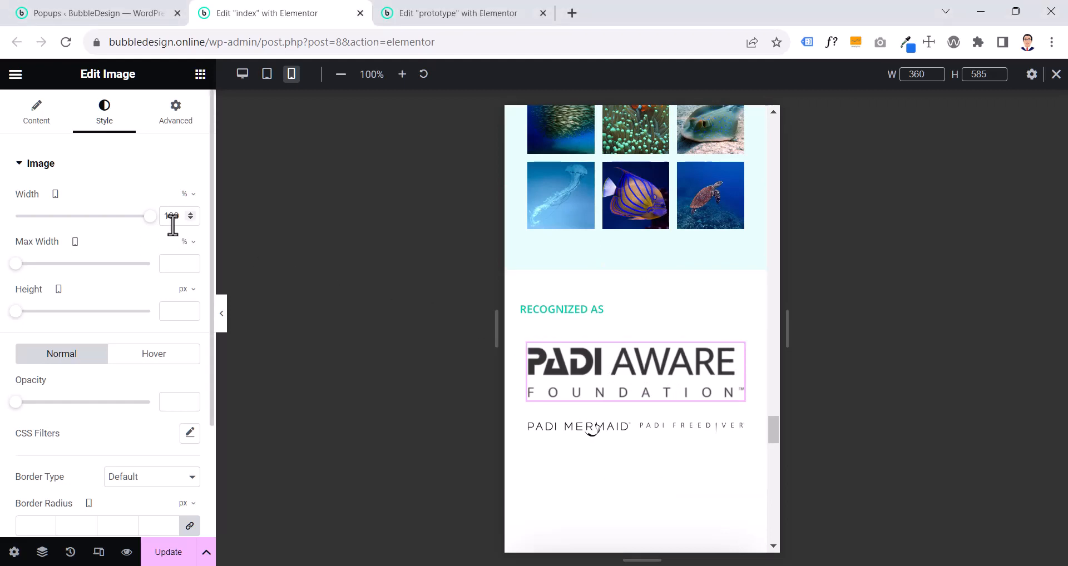
- Examine the mobile margin and width layout settings of the PADI Mermaid and PADI Freediver logos
left_click(588, 439)
left_click(177, 114)
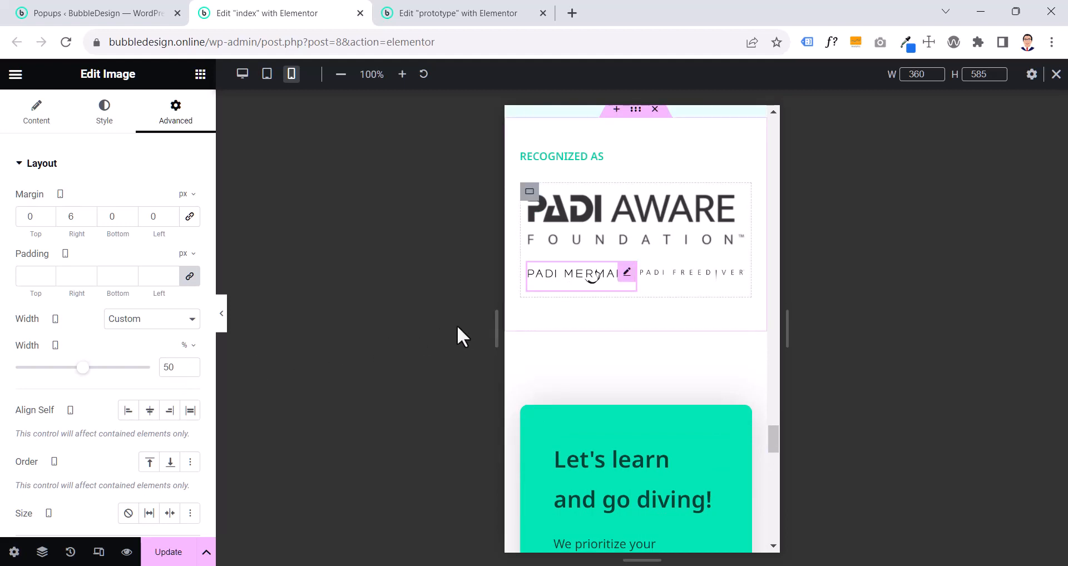
left_click(221, 316)
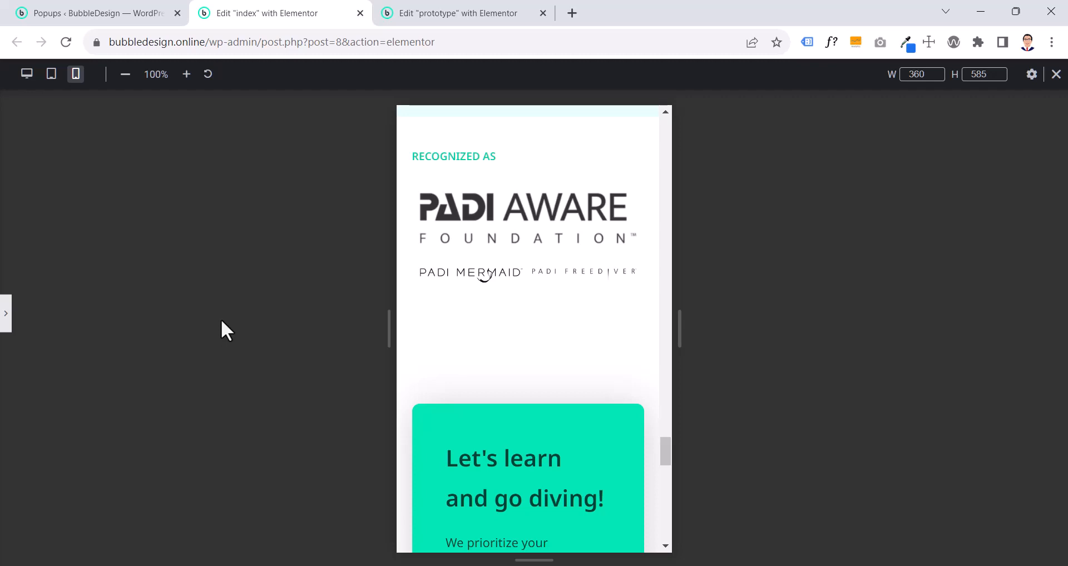
left_click(6, 314)
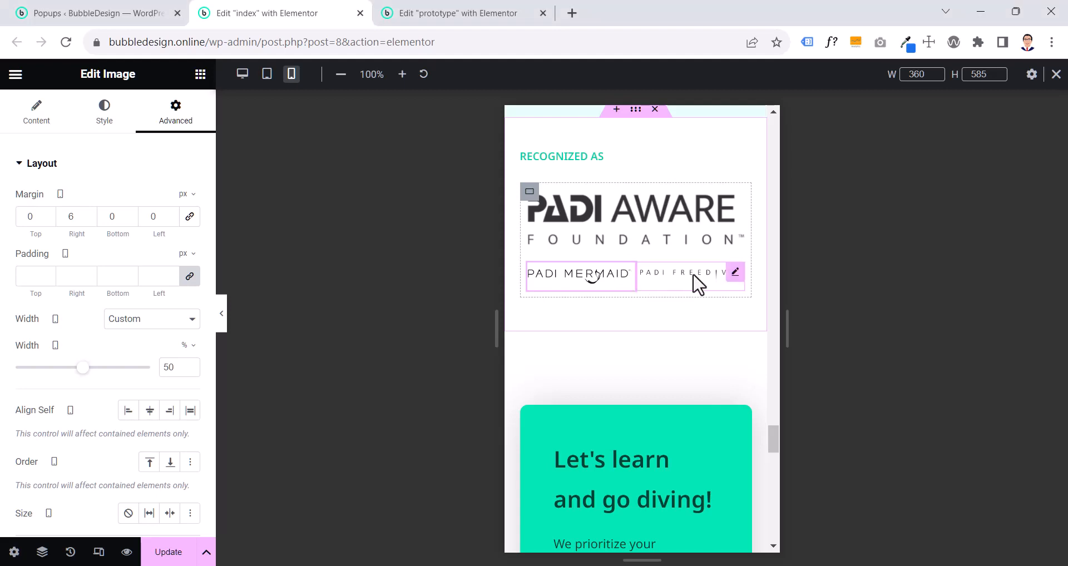
left_click(734, 277)
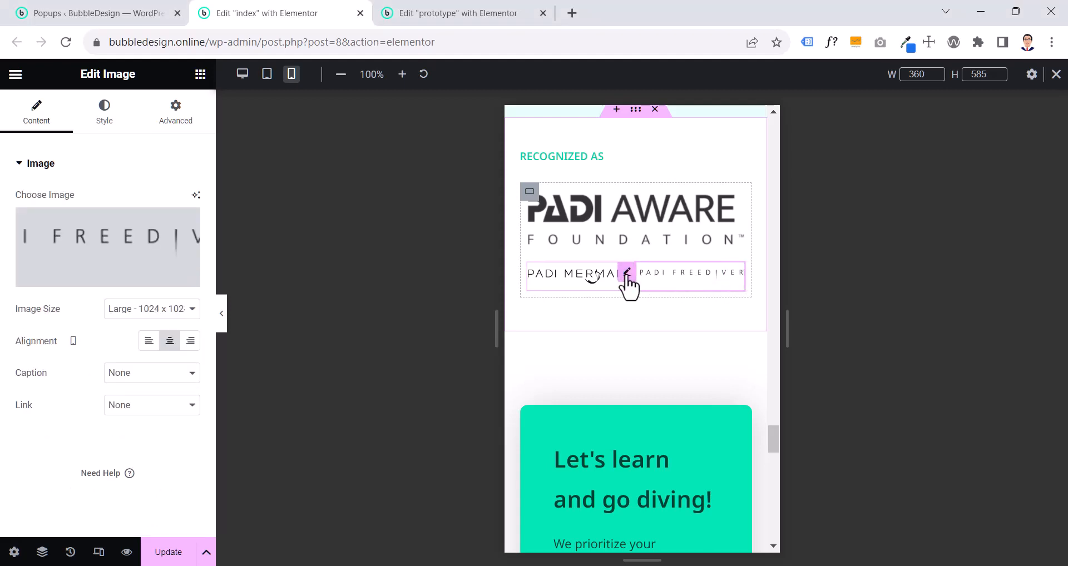
left_click(627, 274)
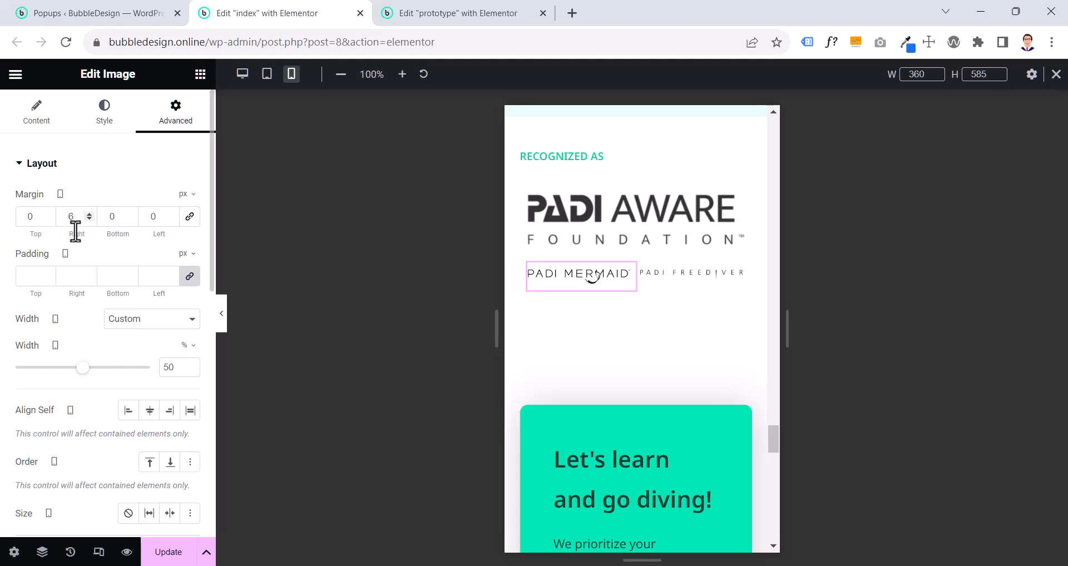
left_click(701, 278)
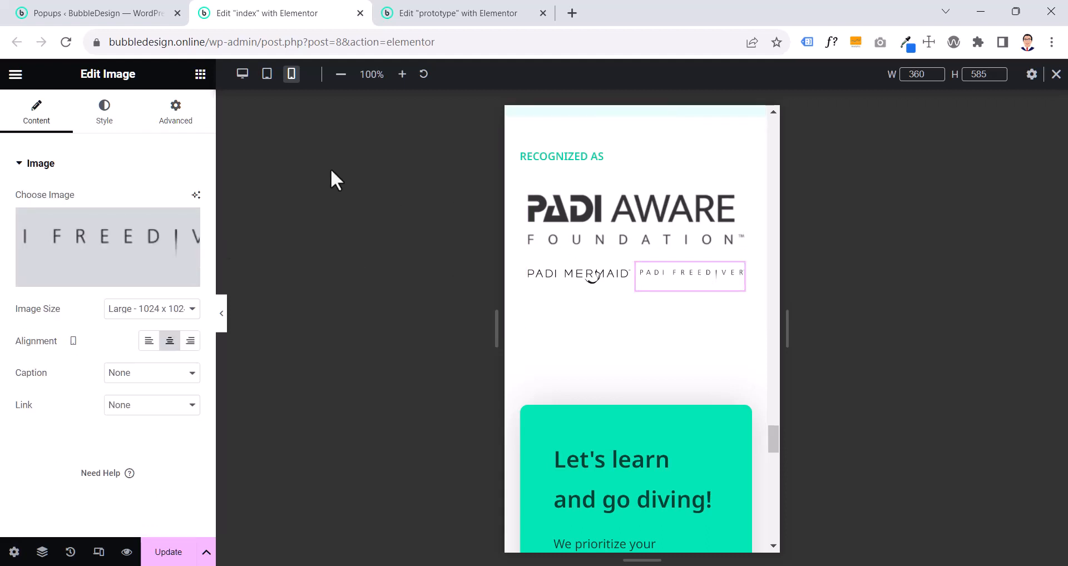
left_click(178, 118)
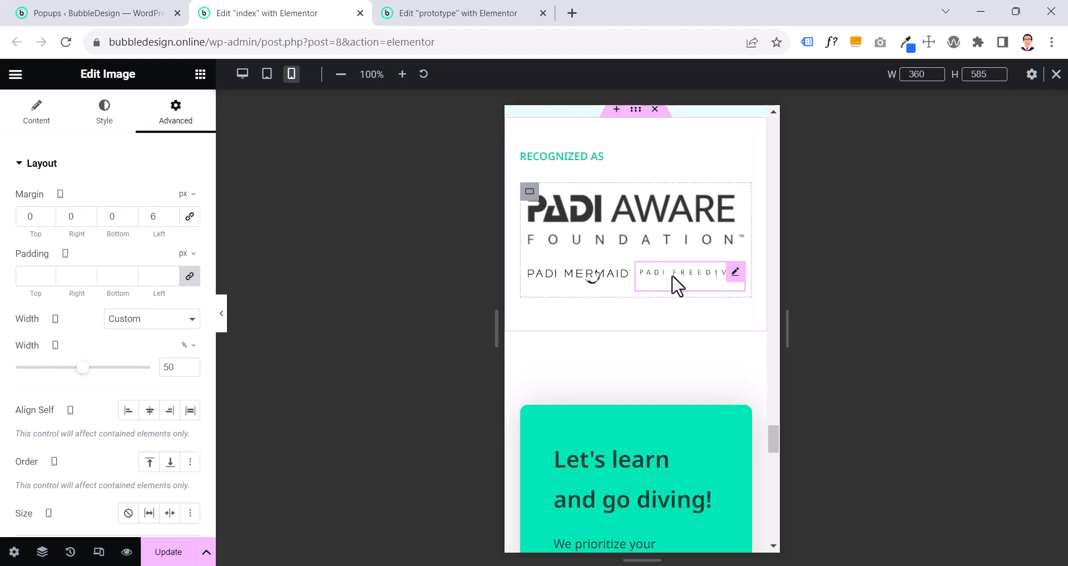
- Compare the mobile layout of the "Let's learn and go diving!" contact section on the index page with the prototype page
left_click(615, 284)
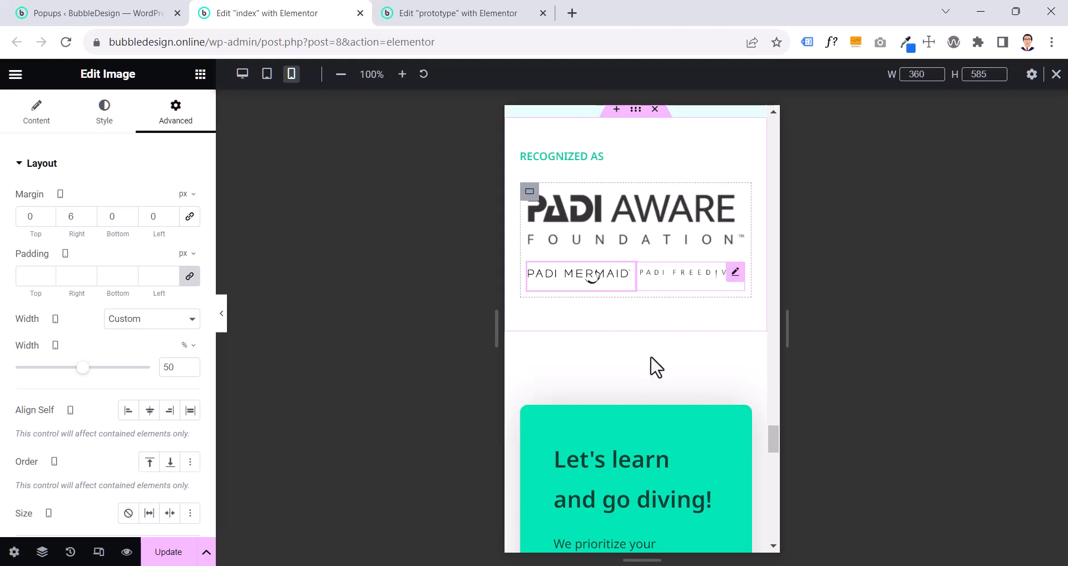
scroll(656, 366, "down", 9)
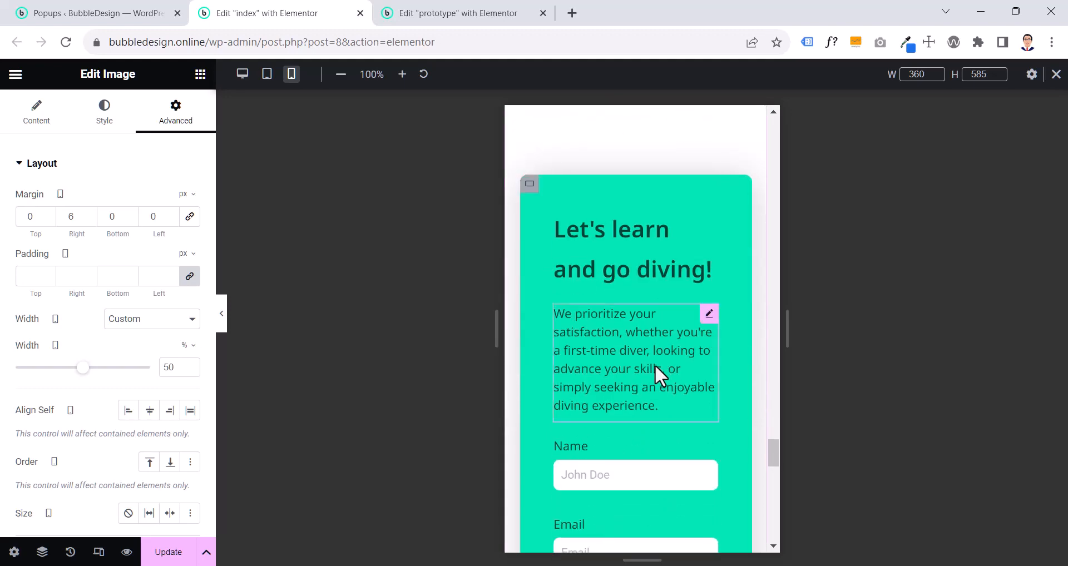
scroll(655, 365, "down", 6)
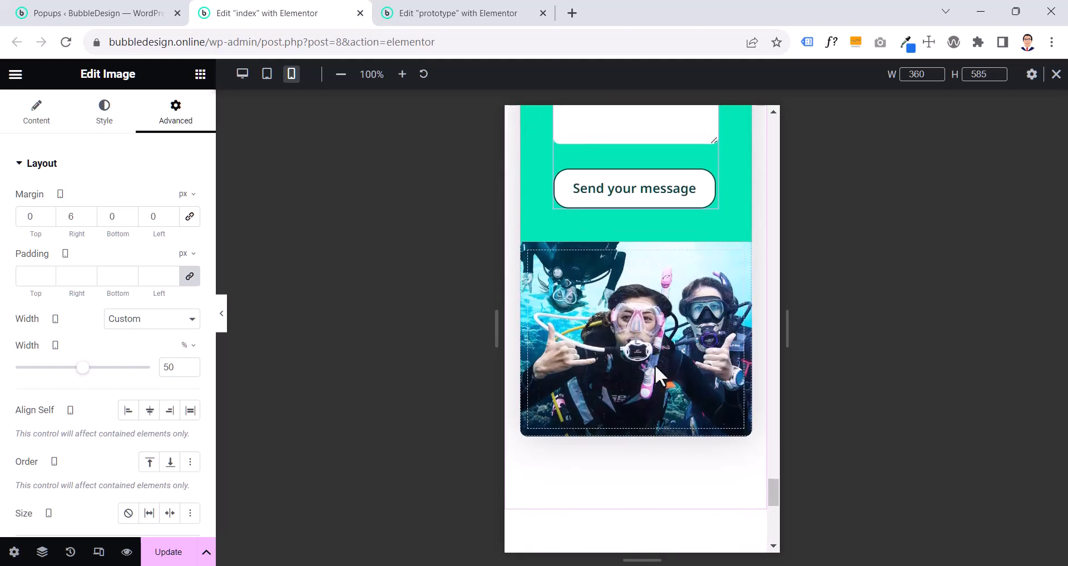
scroll(655, 366, "up", 11)
scroll(655, 365, "up", 2)
scroll(655, 365, "down", 2)
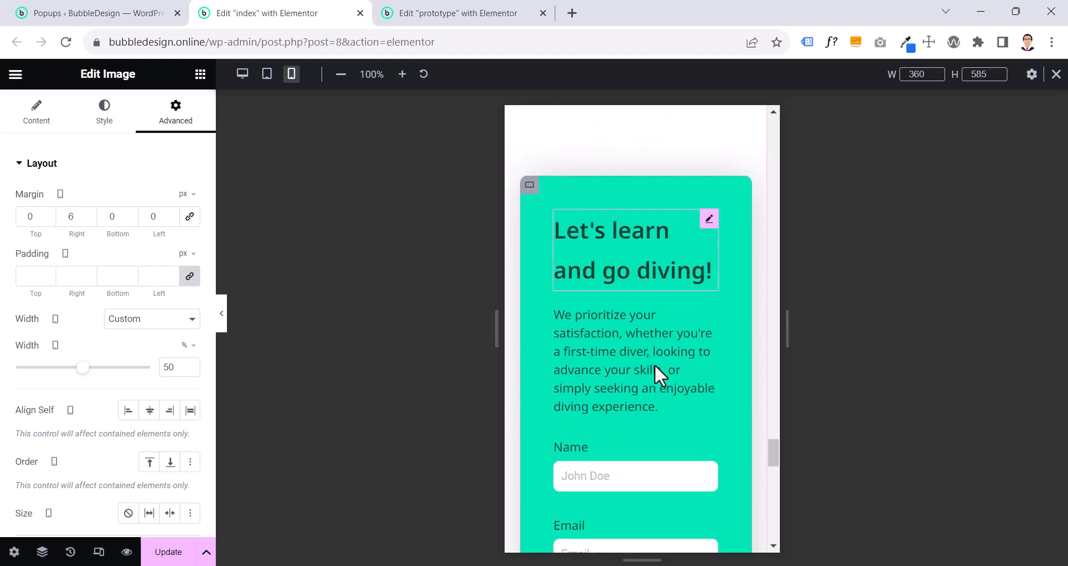
scroll(653, 368, "down", 4)
scroll(652, 363, "down", 5)
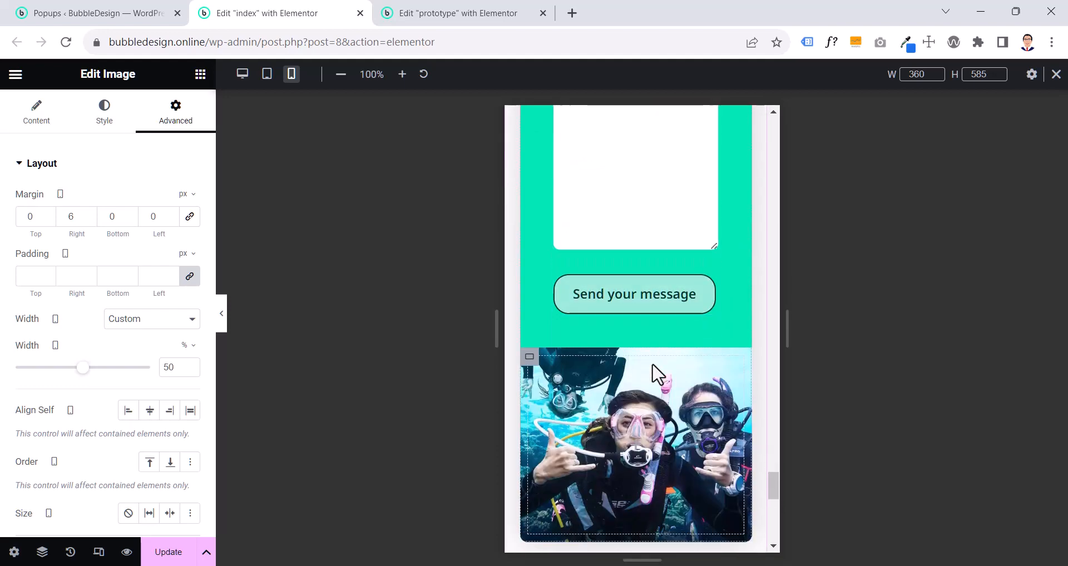
scroll(650, 361, "down", 3)
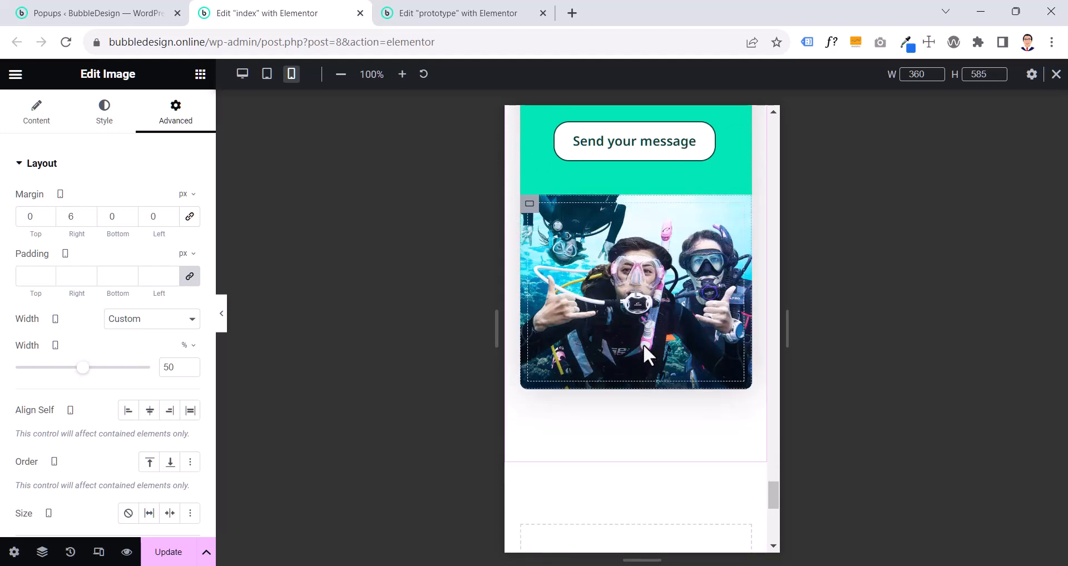
scroll(643, 343, "up", 8)
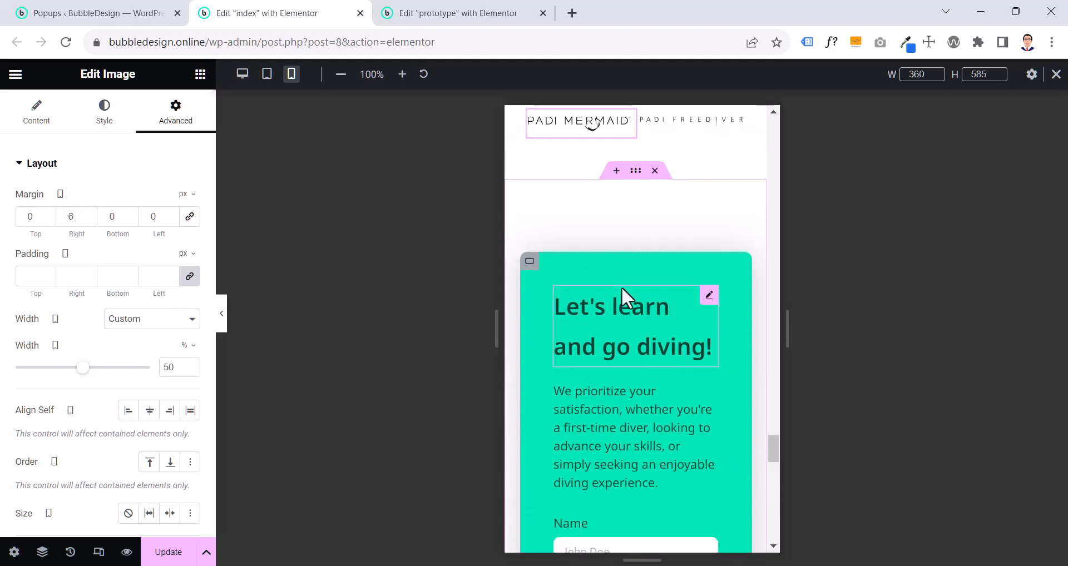
left_click(442, 14)
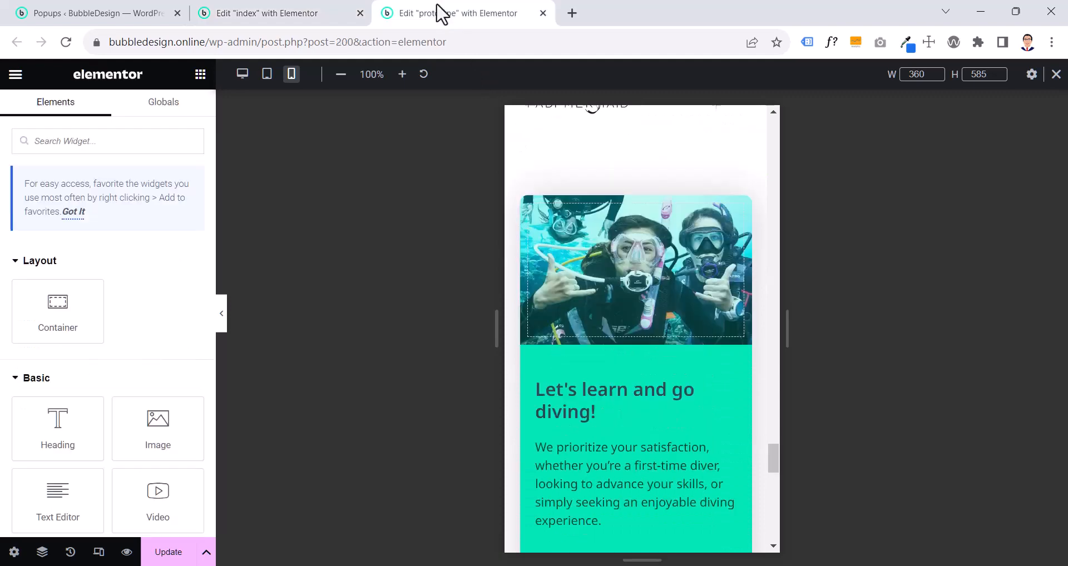
scroll(640, 340, "down", 8)
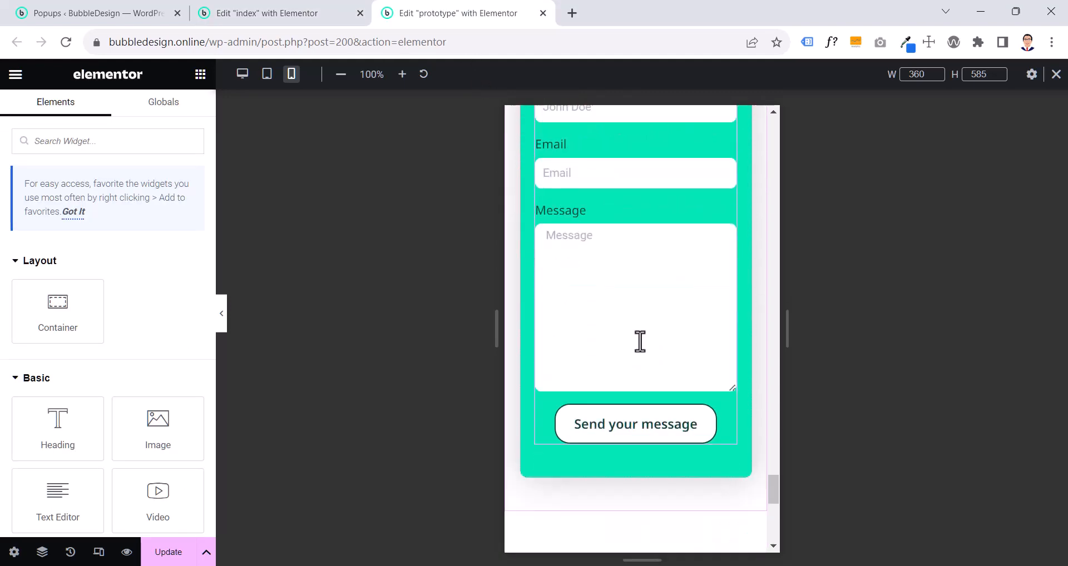
scroll(640, 340, "down", 2)
scroll(640, 341, "up", 10)
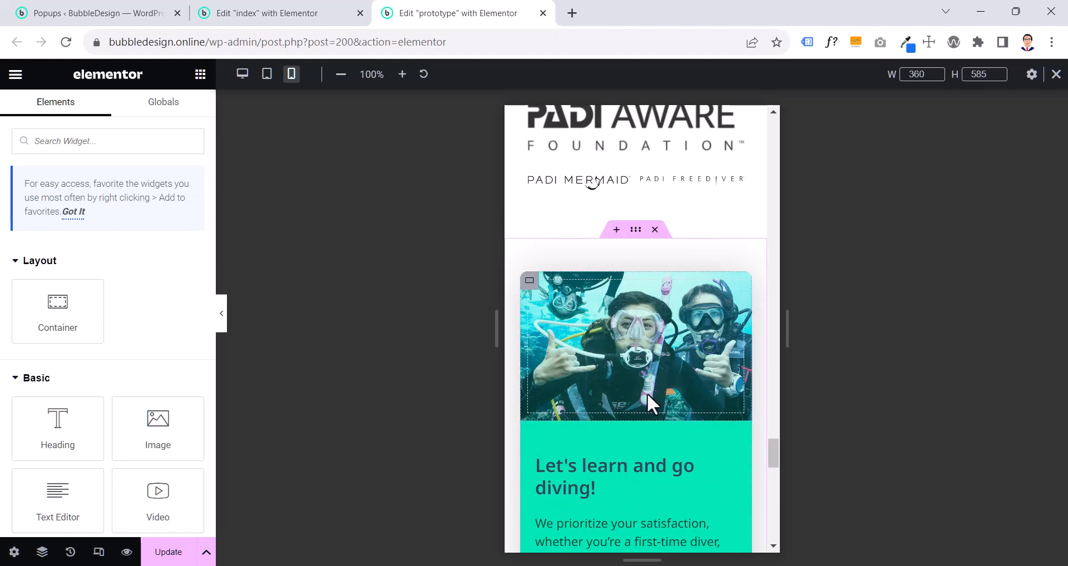
- Set the text color of the prototype page's "Let's learn and go diving!" heading to the global color Mobile Nav Text
scroll(646, 392, "down", 4)
left_click(629, 232)
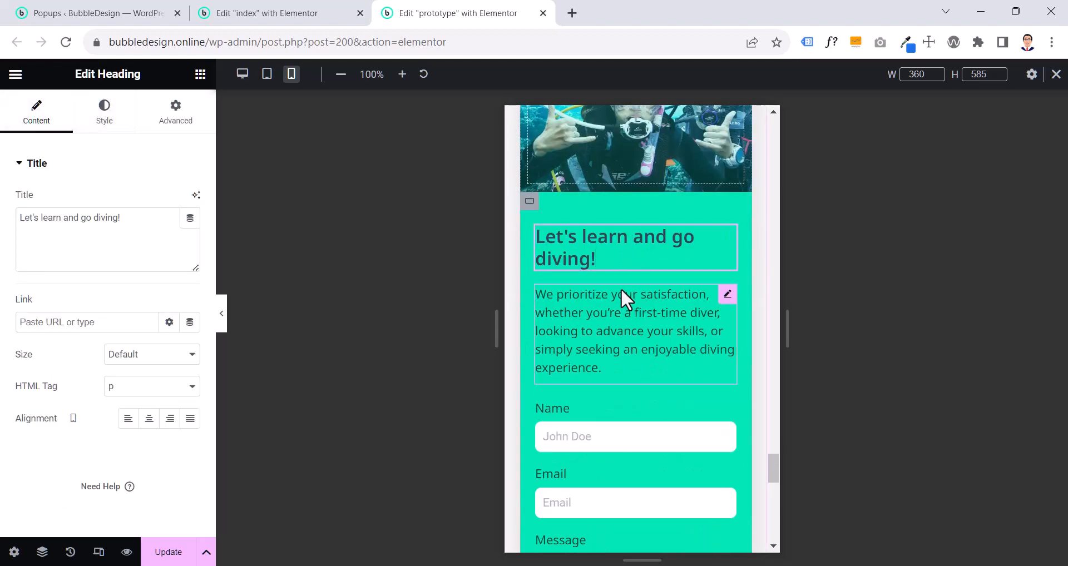
left_click(105, 117)
left_click(170, 201)
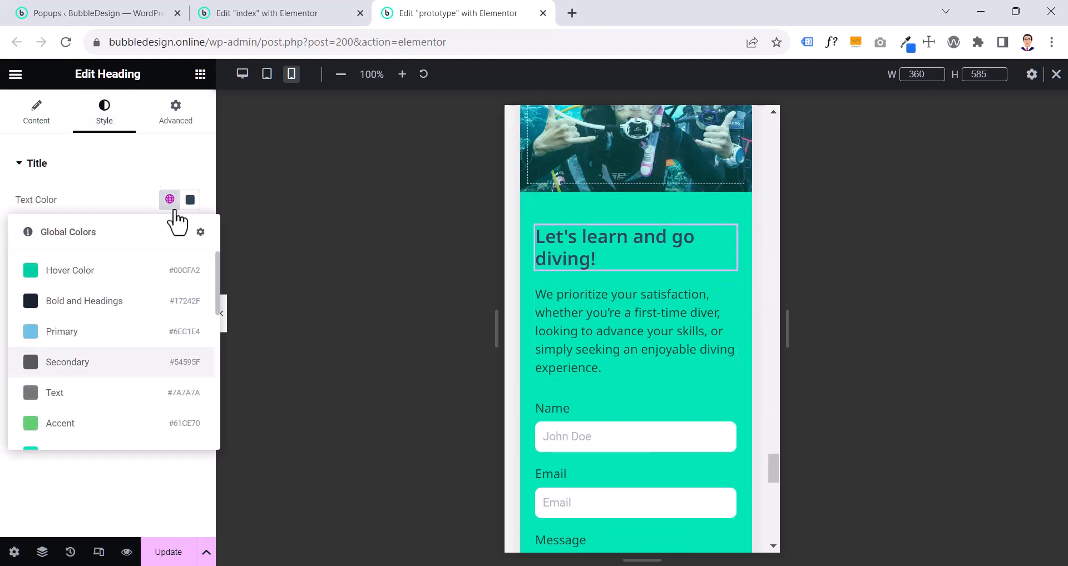
scroll(174, 219, "down", 3)
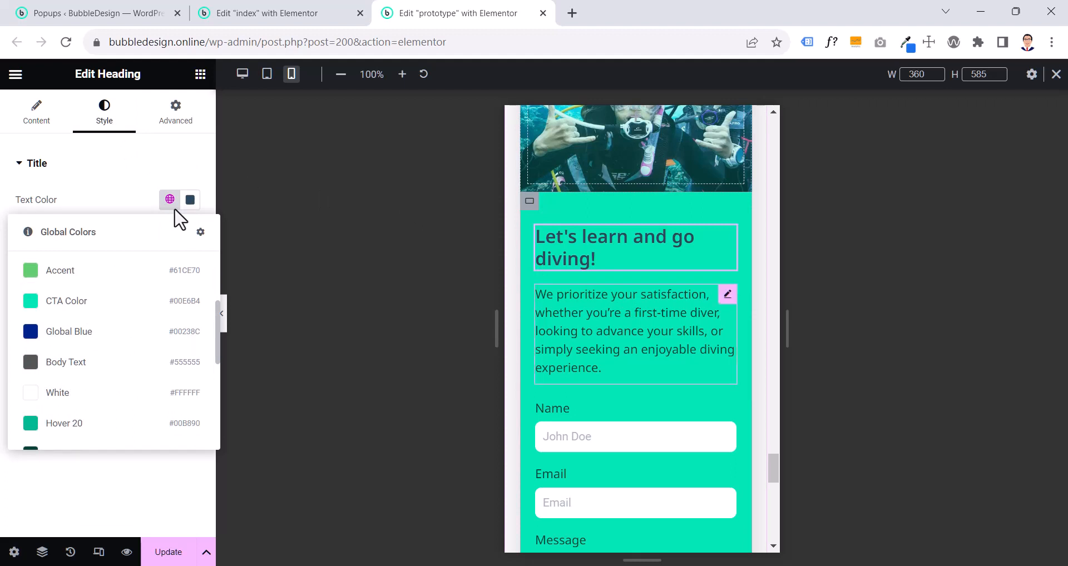
scroll(57, 383, "down", 5)
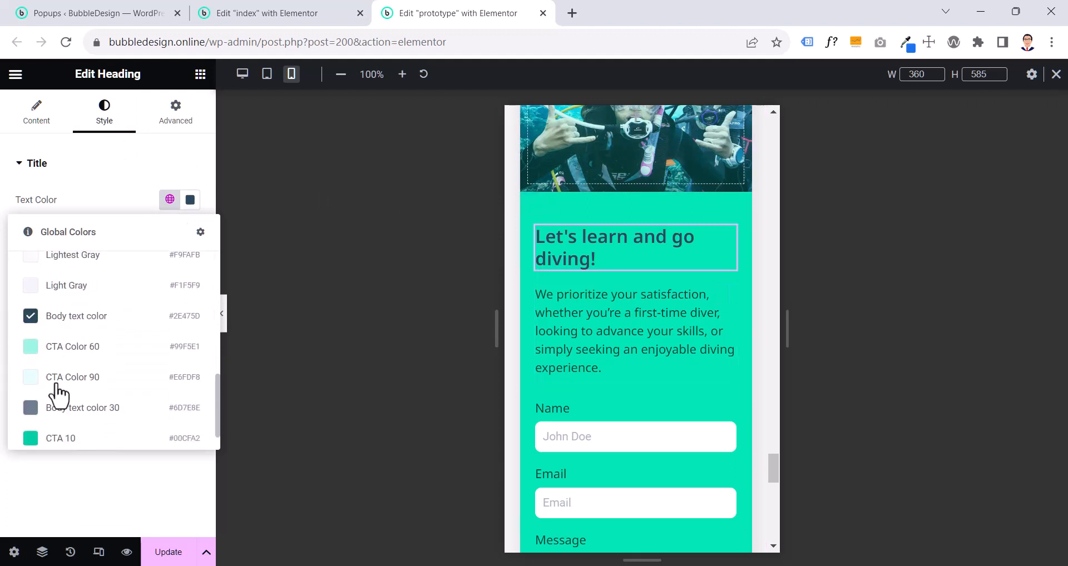
scroll(57, 396, "up", 5)
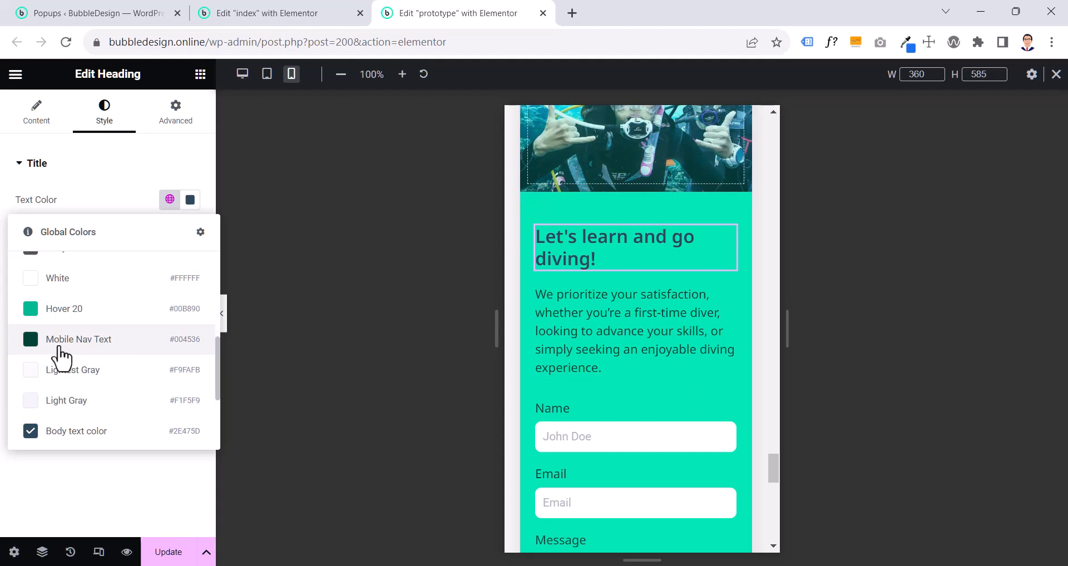
left_click(59, 346)
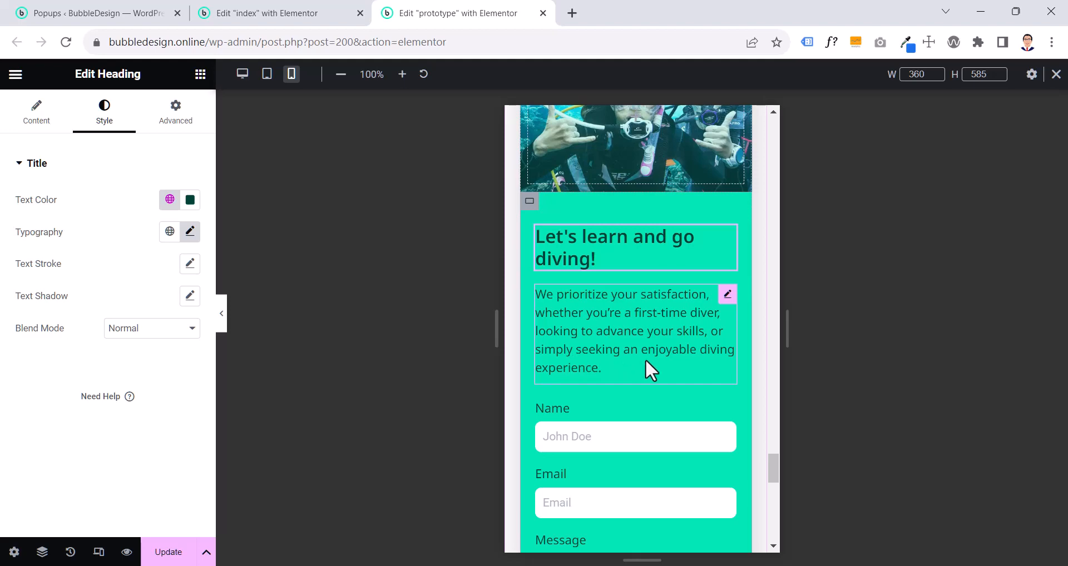
- Check the mobile padding of the green container around the contact form on the prototype page
scroll(645, 359, "up", 3)
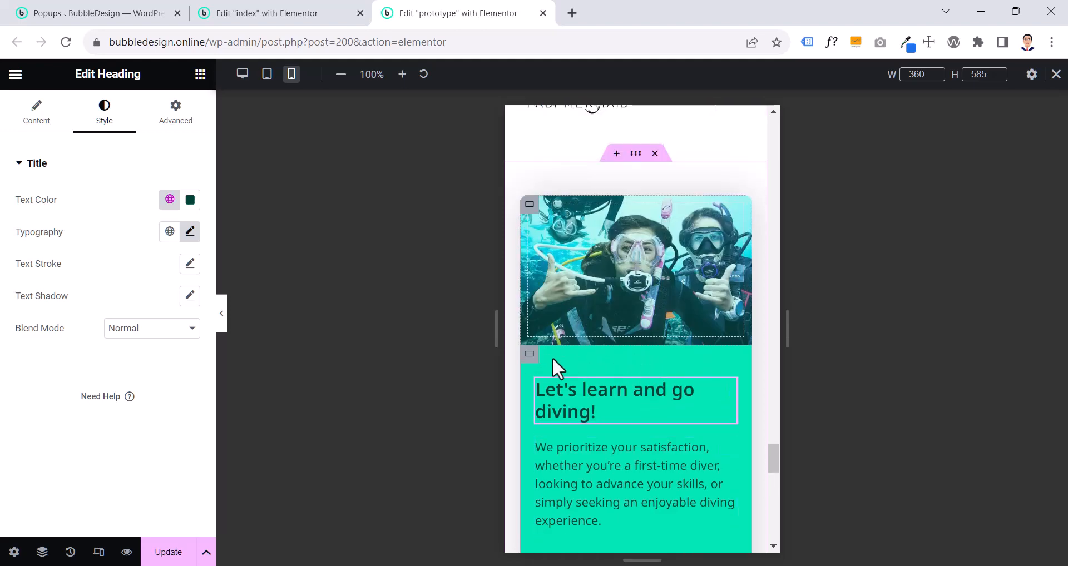
left_click(552, 358)
left_click(99, 120)
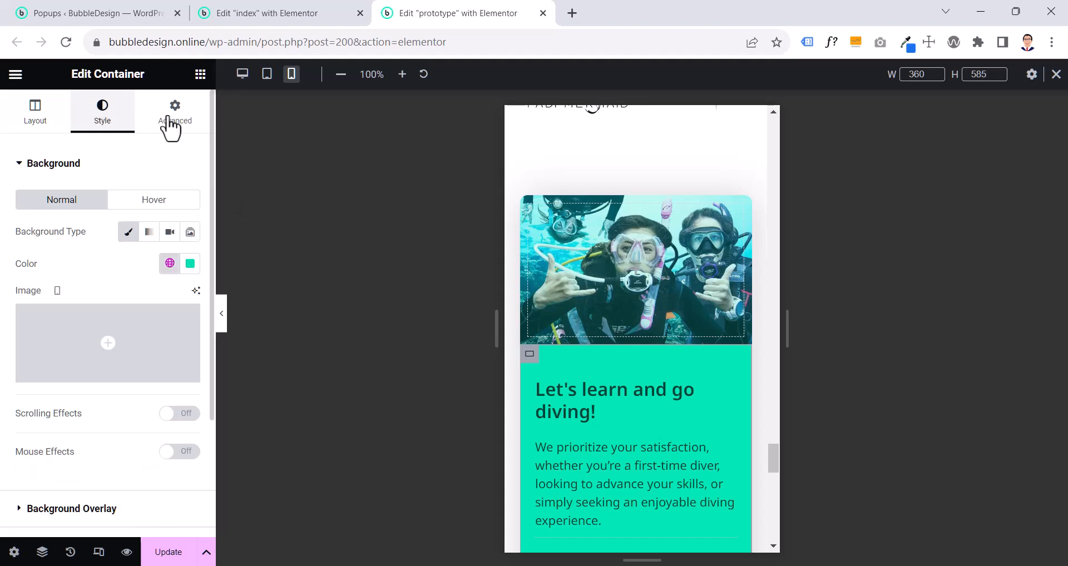
left_click(170, 124)
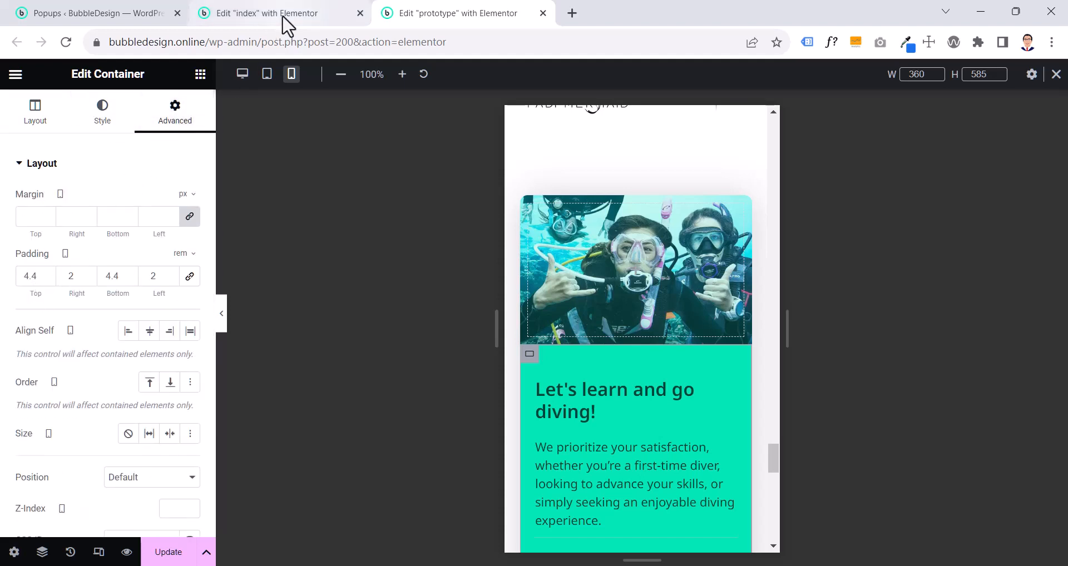
- Set the index page's green contact container to mobile padding of 4.4 rem top and bottom and 2 rem left and right
mouse_move(286, 25)
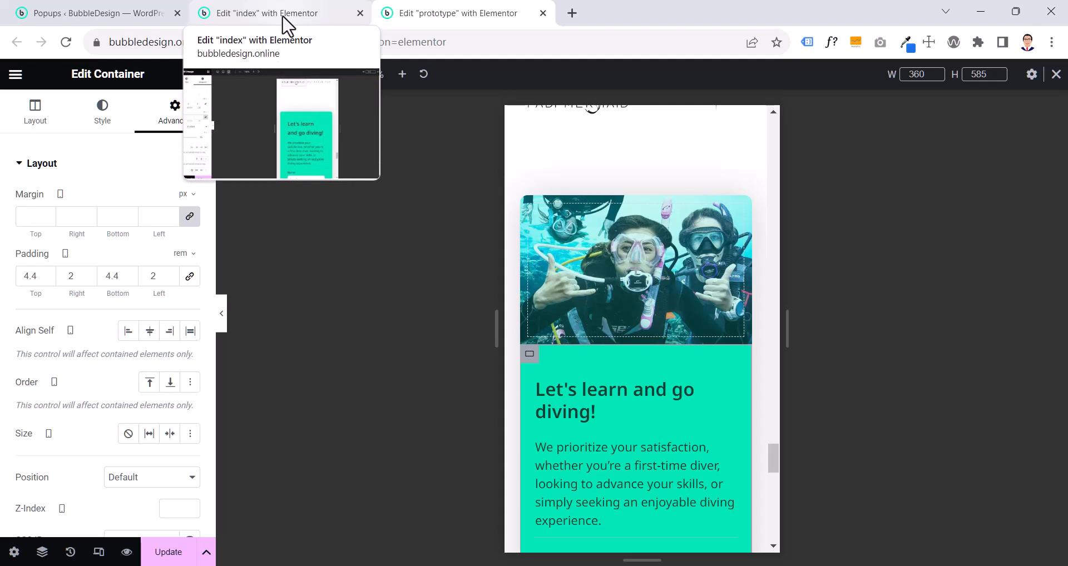
left_click(283, 17)
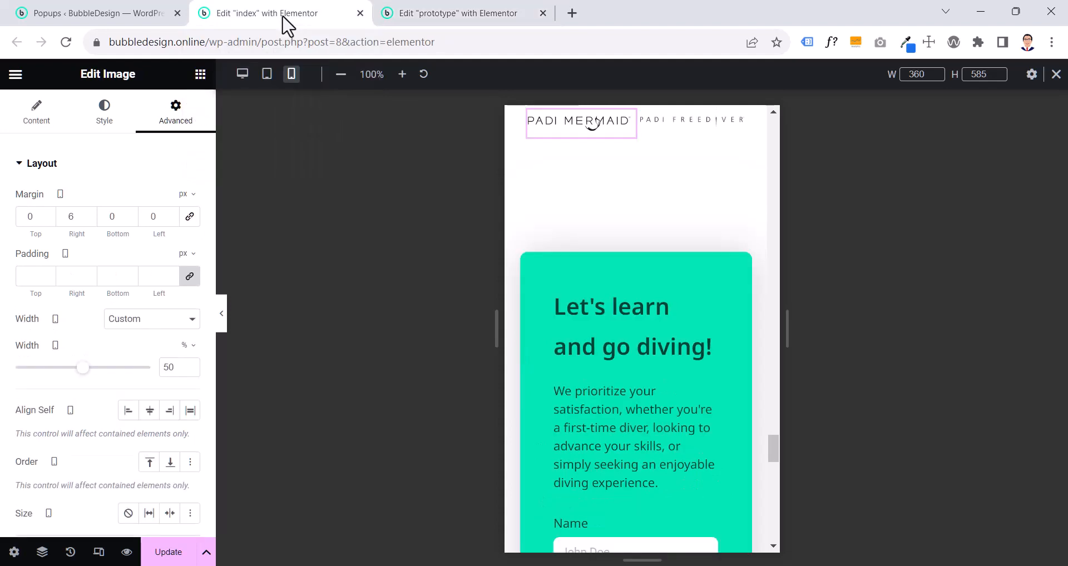
left_click(528, 266)
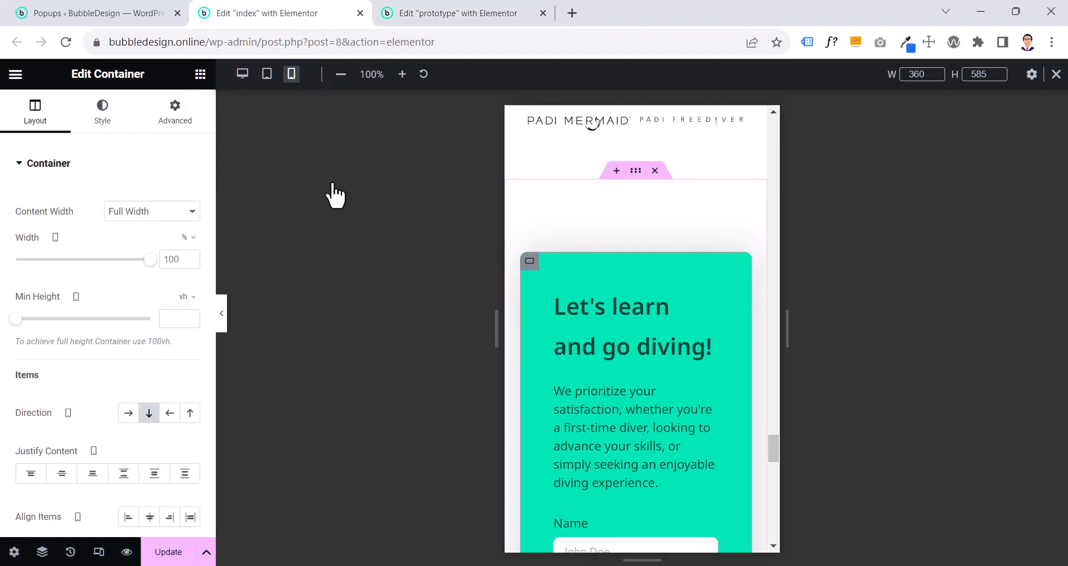
left_click(173, 114)
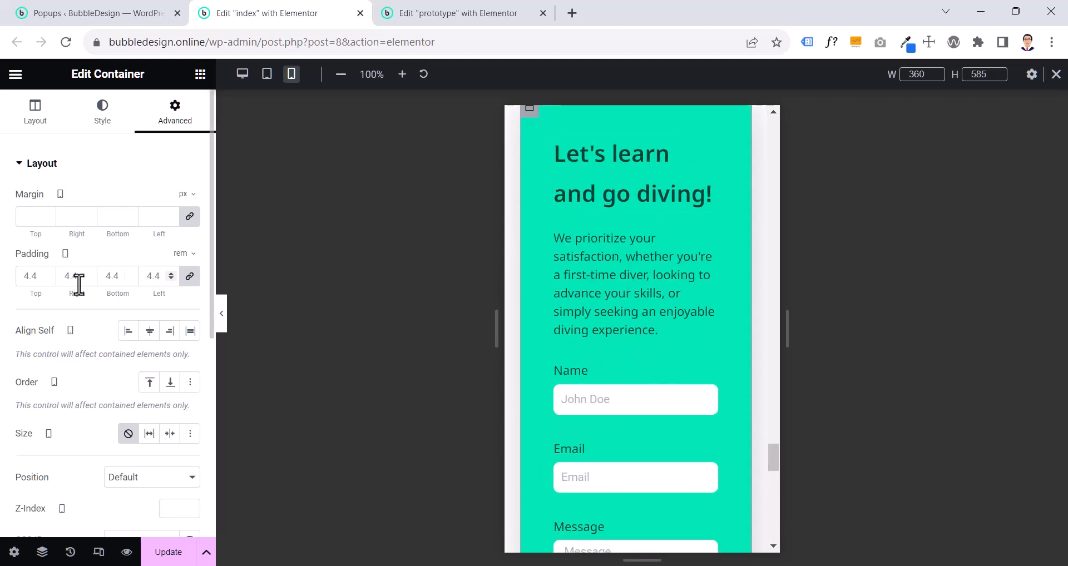
left_click(188, 278)
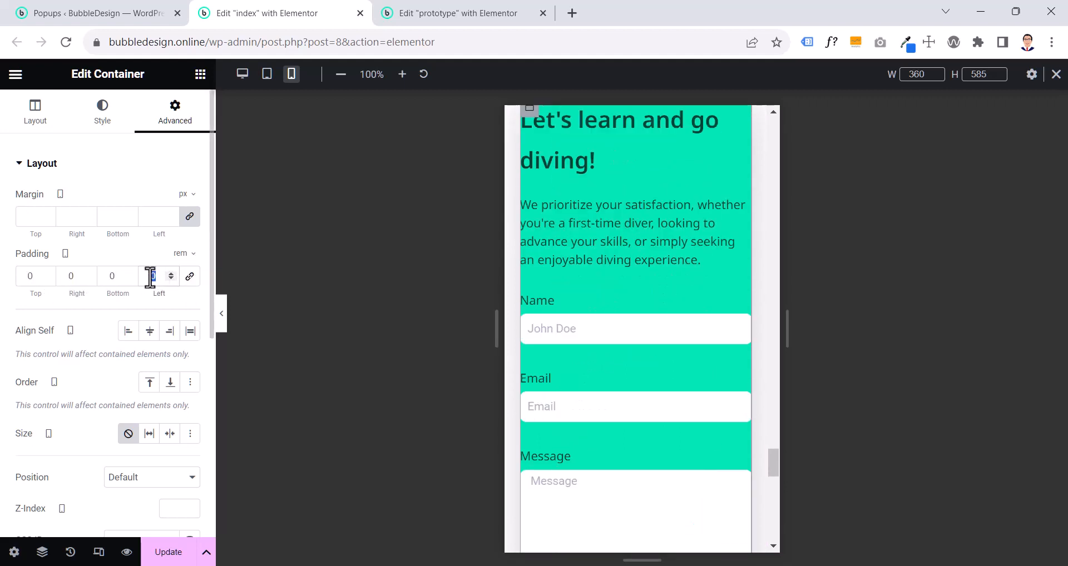
type("2")
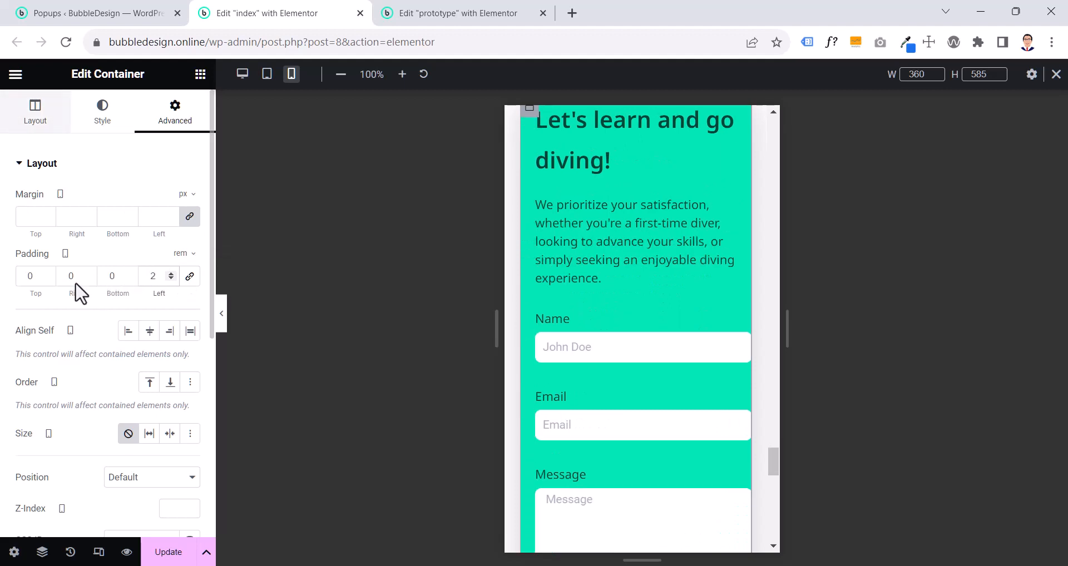
double_click(68, 276)
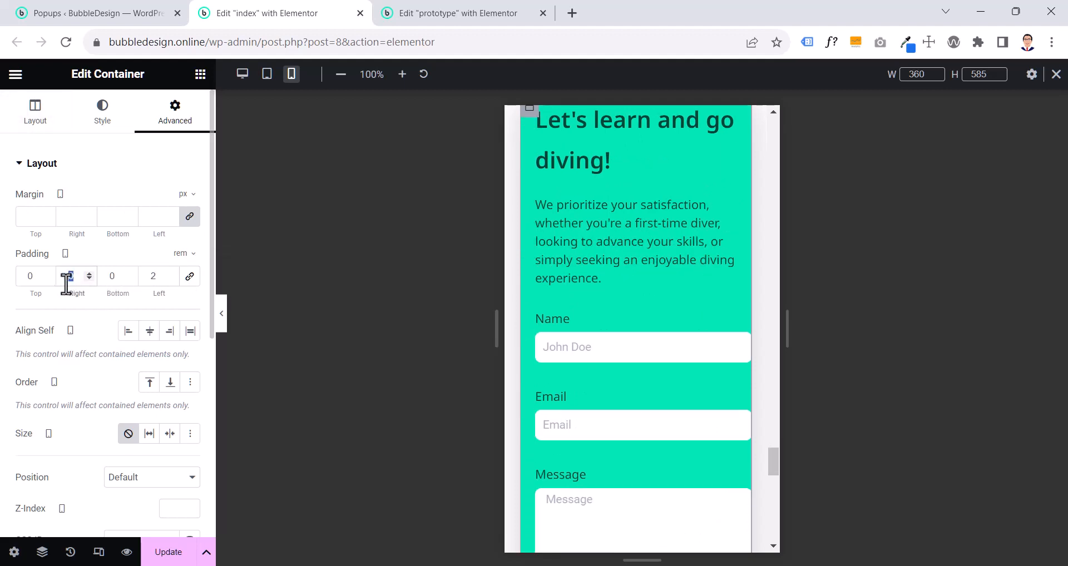
type("2")
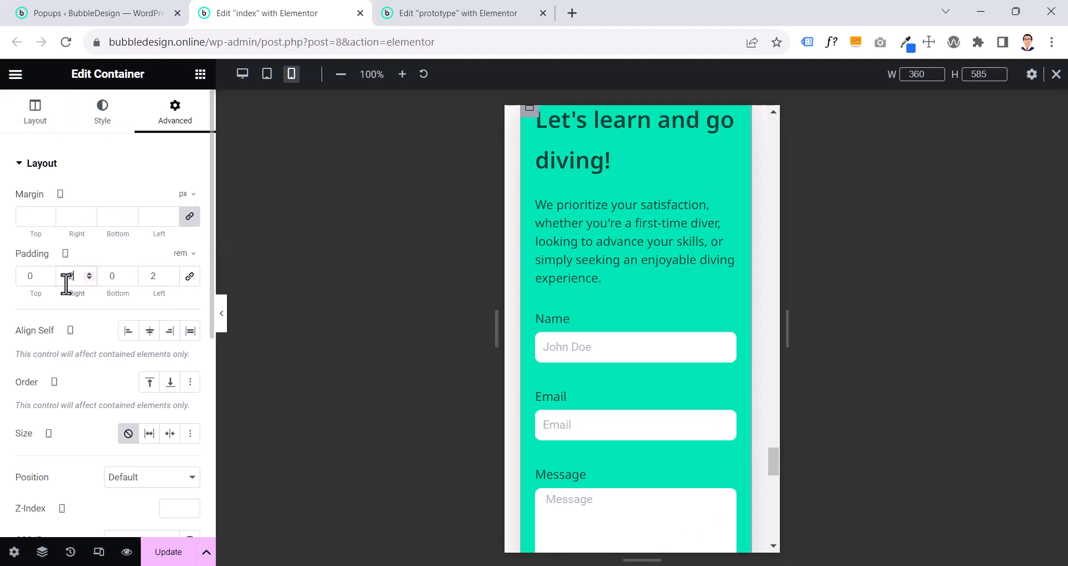
double_click(114, 276)
left_click(30, 276)
type("4.4")
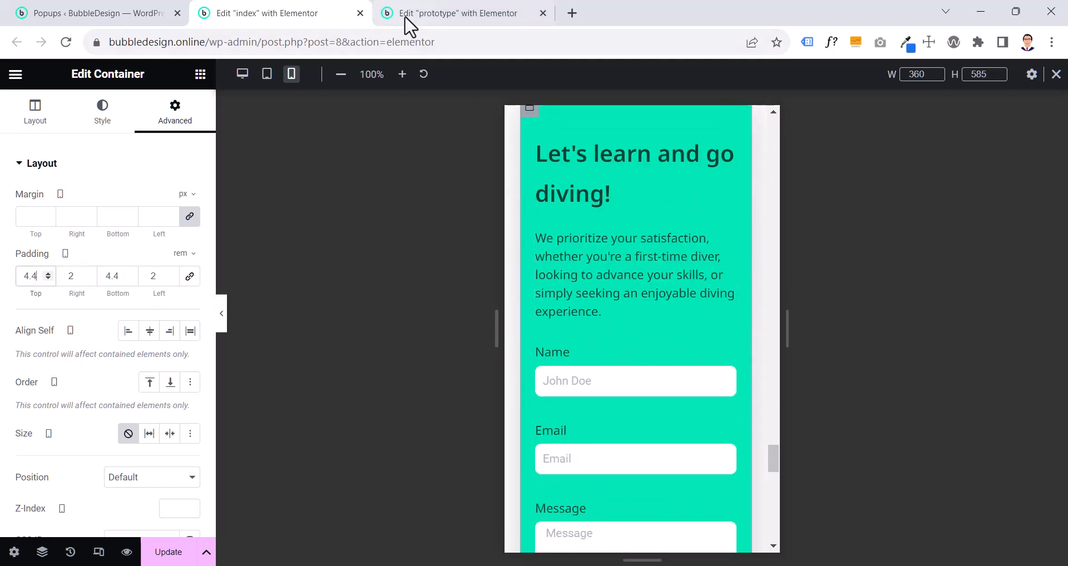
- Copy the prototype page's "Let's learn and go diving!" heading and paste its style onto the same heading on the index page
left_click(406, 19)
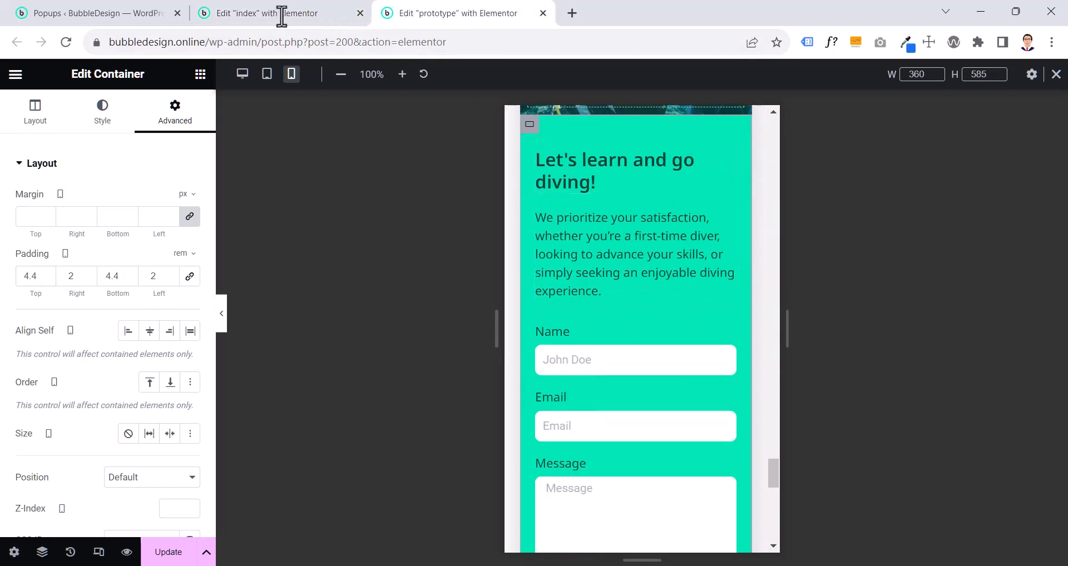
left_click(283, 22)
left_click(599, 165)
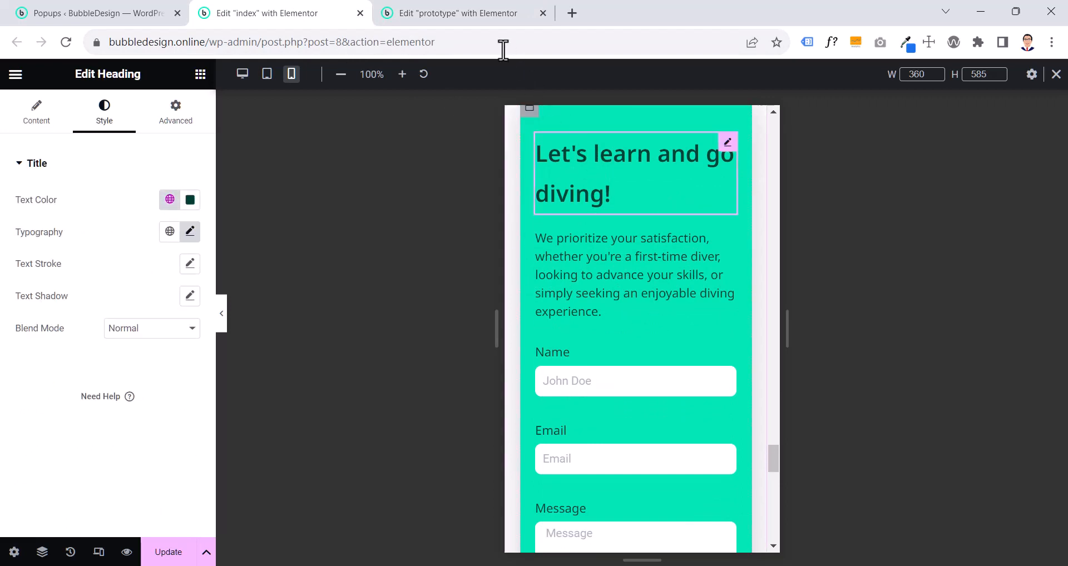
left_click(476, 17)
left_click(572, 177)
right_click(578, 180)
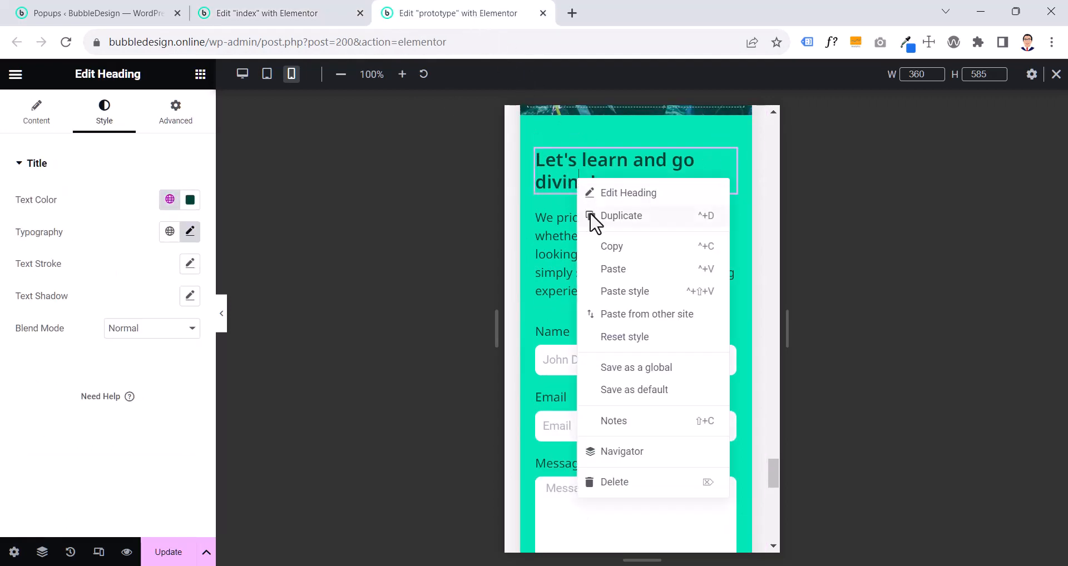
left_click(606, 248)
left_click(298, 14)
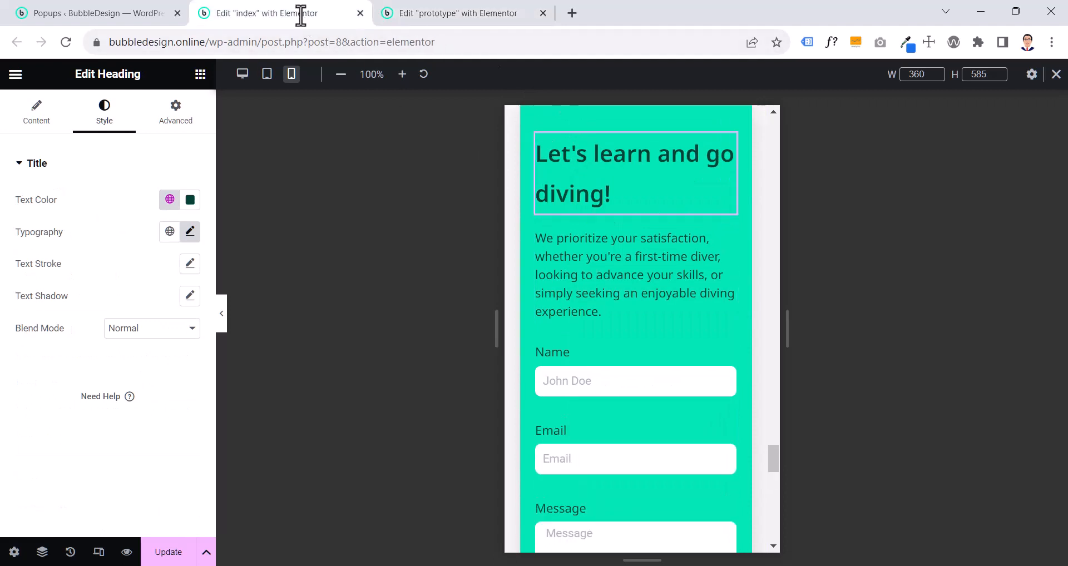
right_click(588, 165)
left_click(629, 281)
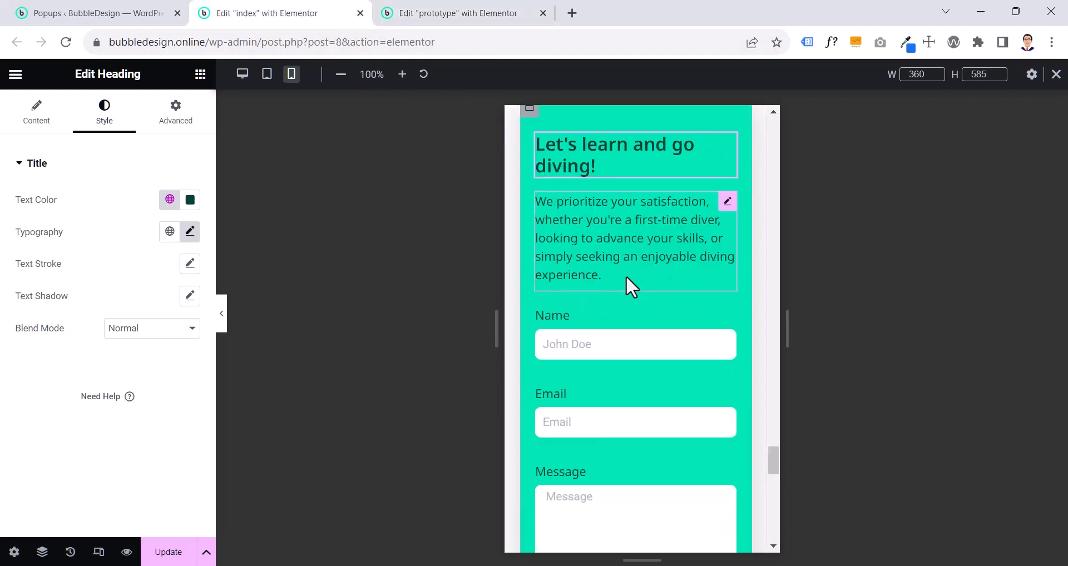
- Compare the field spacing and send button of the contact form on the prototype page with those on the index page
left_click(470, 21)
scroll(548, 300, "down", 2)
scroll(548, 304, "down", 3)
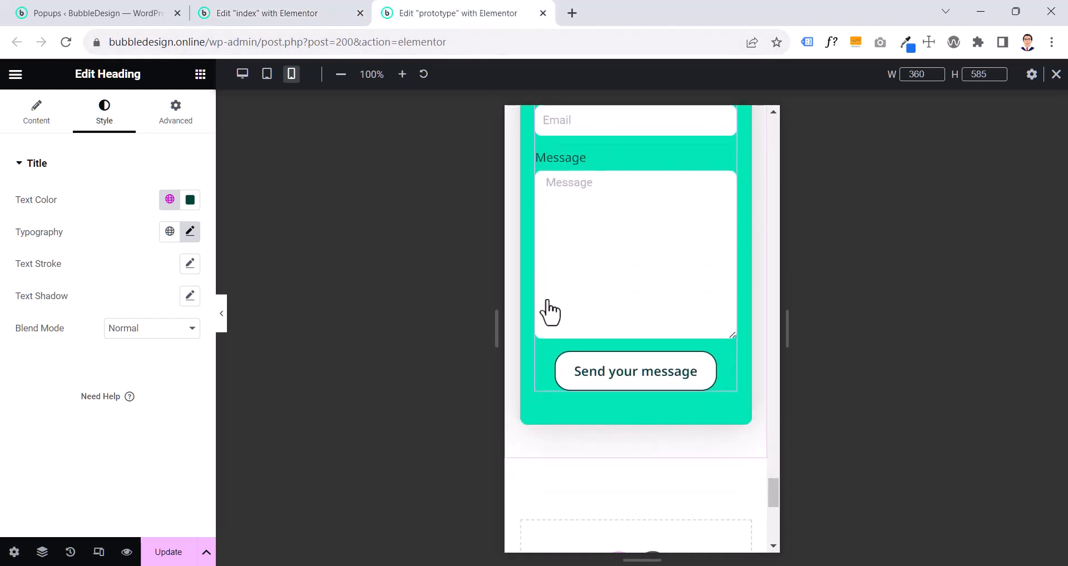
left_click(278, 13)
scroll(584, 261, "down", 4)
scroll(584, 261, "up", 8)
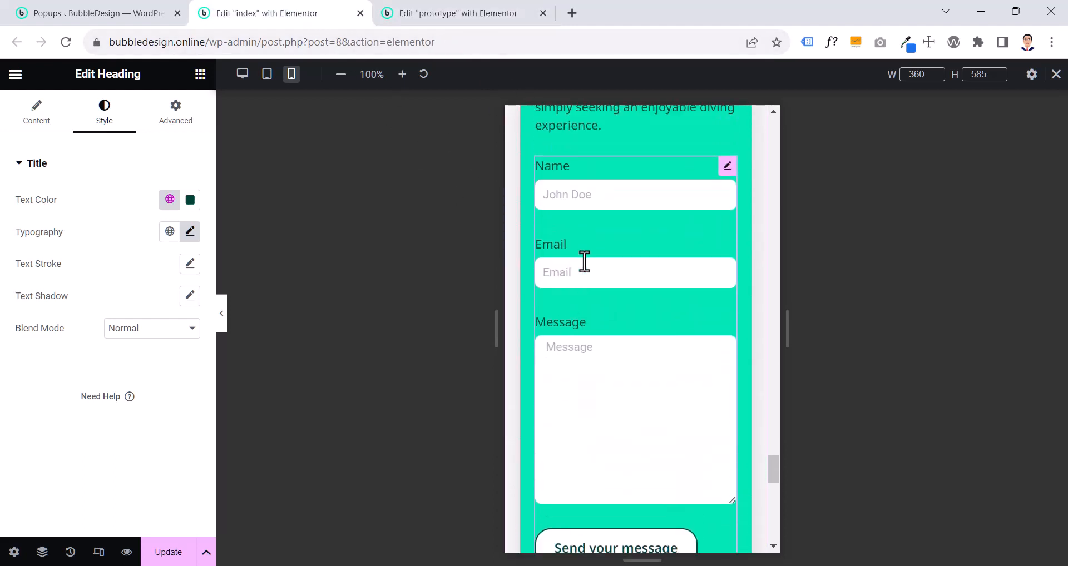
- Compare the placement of the divers photo relative to the contact form on the index page with the prototype page
scroll(589, 271, "down", 3)
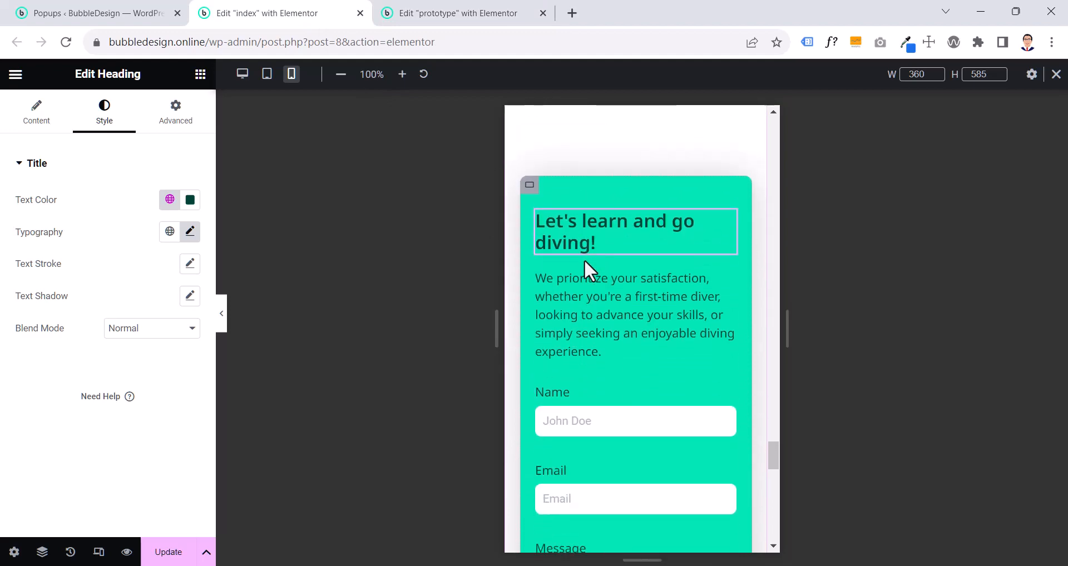
scroll(589, 278, "down", 8)
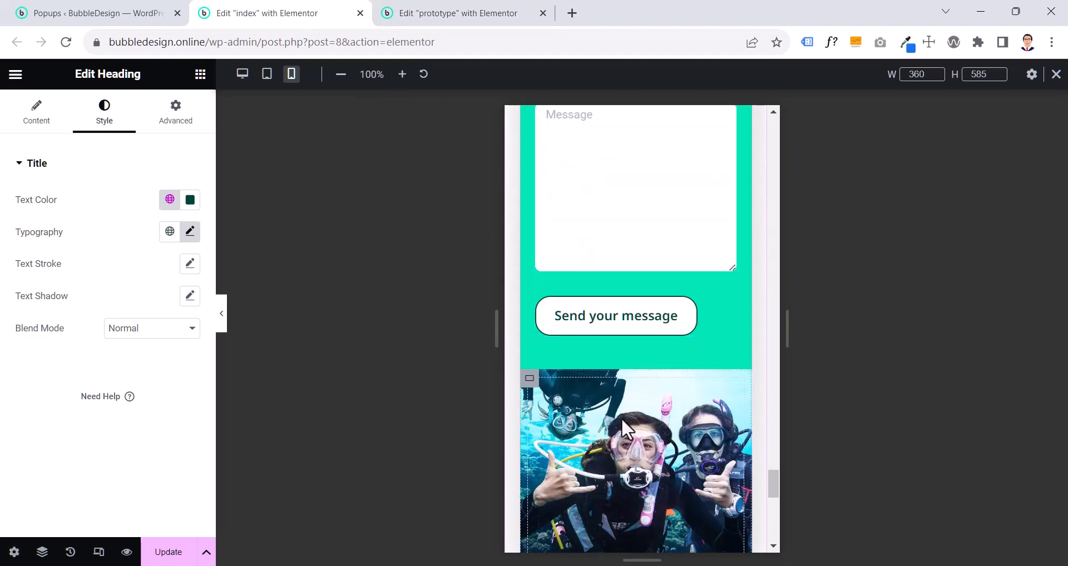
left_click(761, 527)
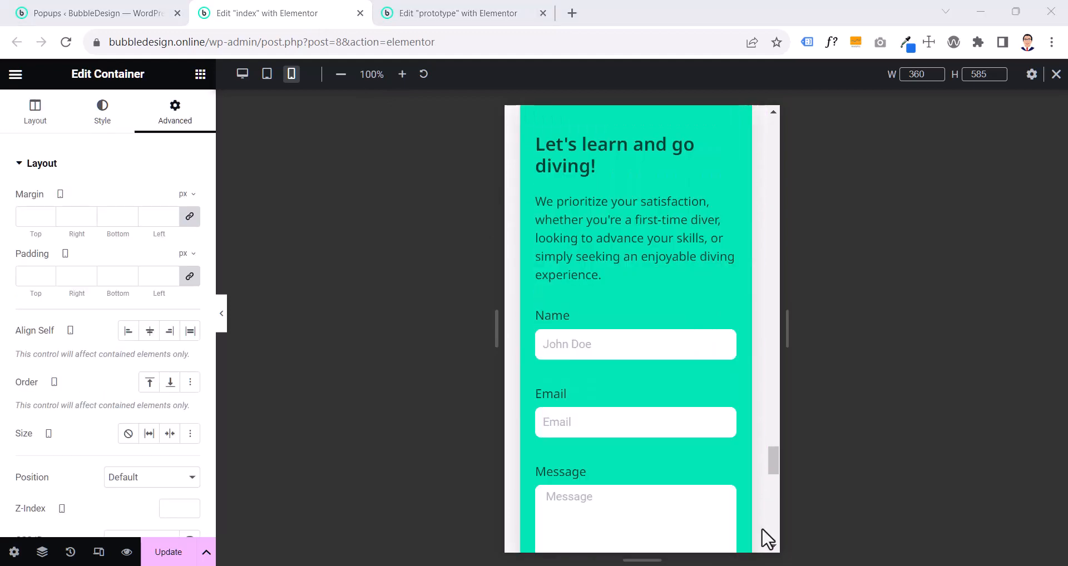
left_click(435, 12)
scroll(653, 295, "up", 8)
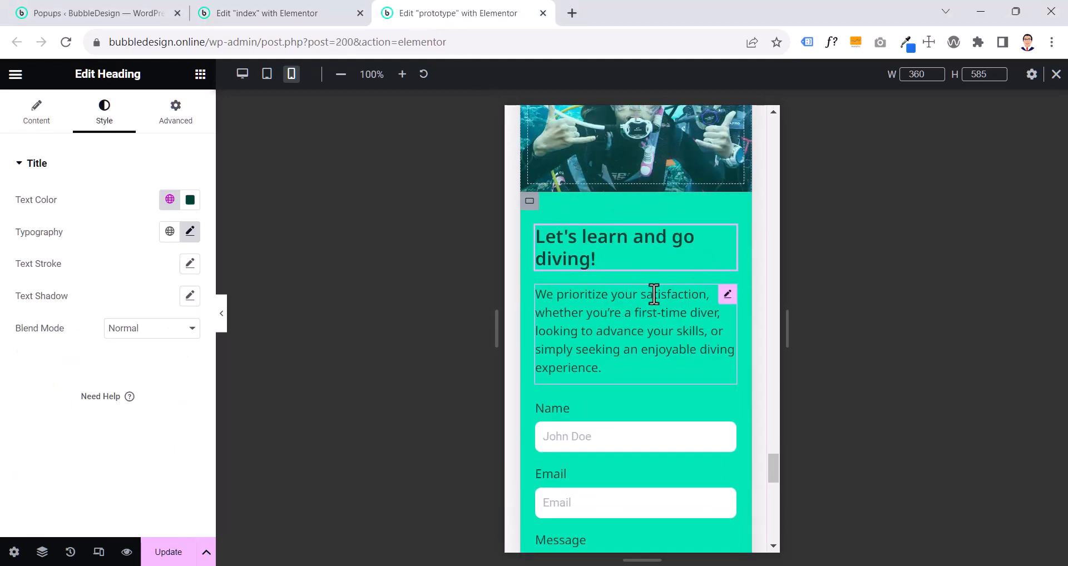
scroll(653, 292, "down", 2)
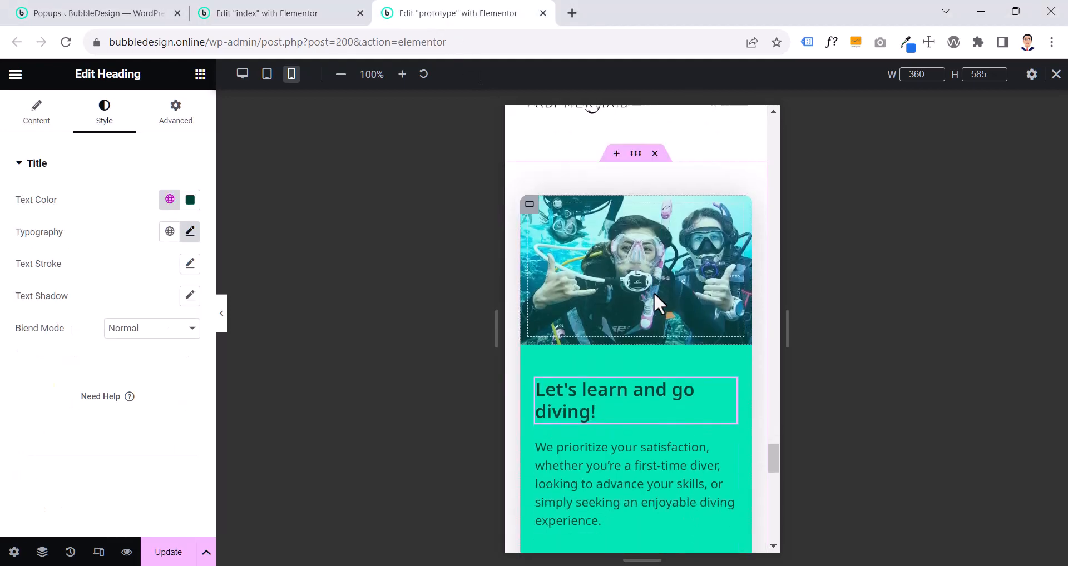
scroll(653, 292, "down", 2)
scroll(653, 298, "down", 1)
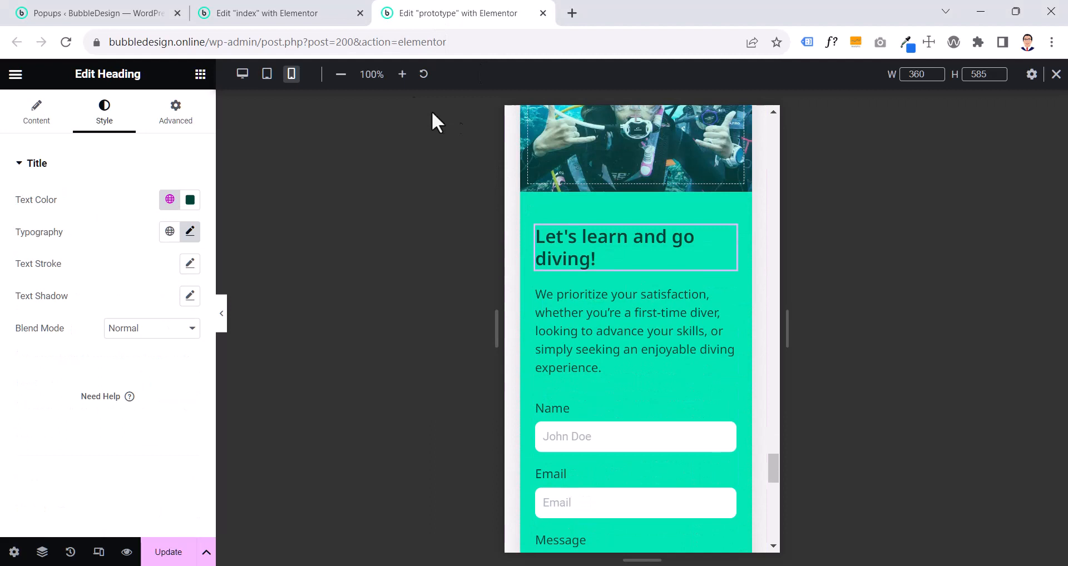
- Inspect the settings of the index page's Contact Main, sub section, contact form and image containers in the page structure
left_click(313, 21)
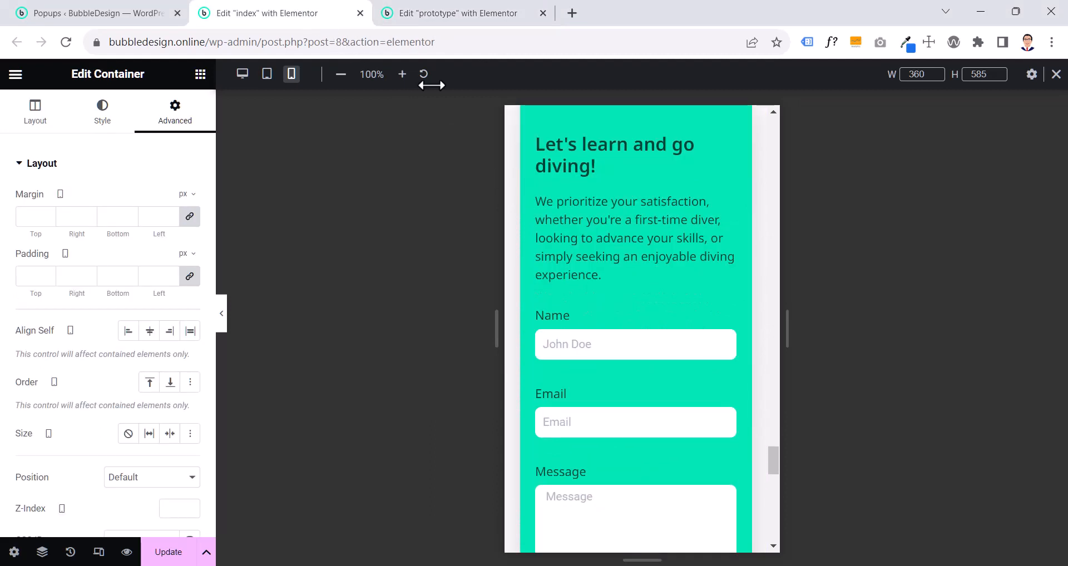
scroll(743, 273, "up", 3)
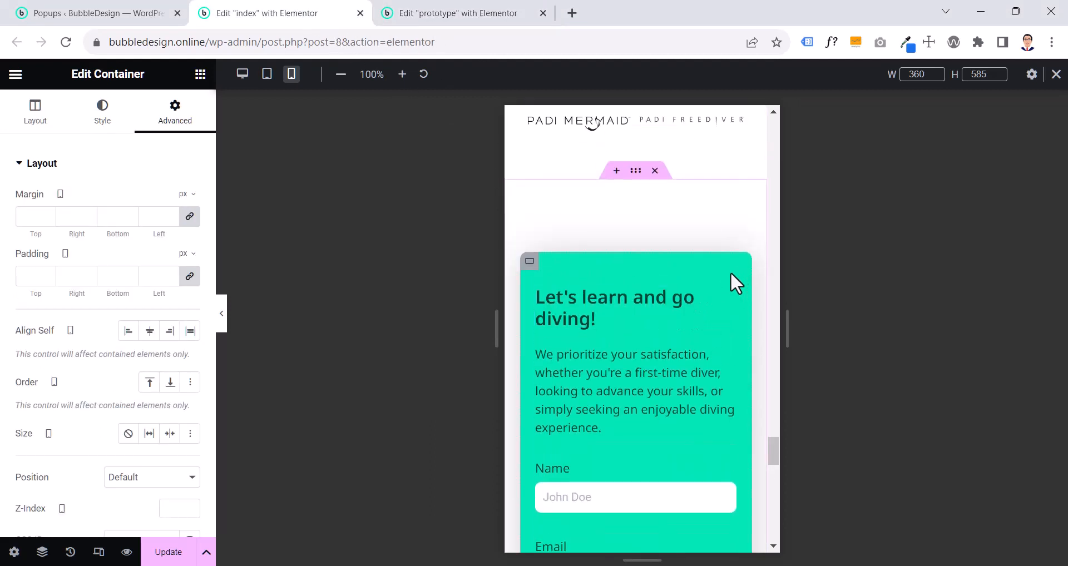
left_click(529, 264)
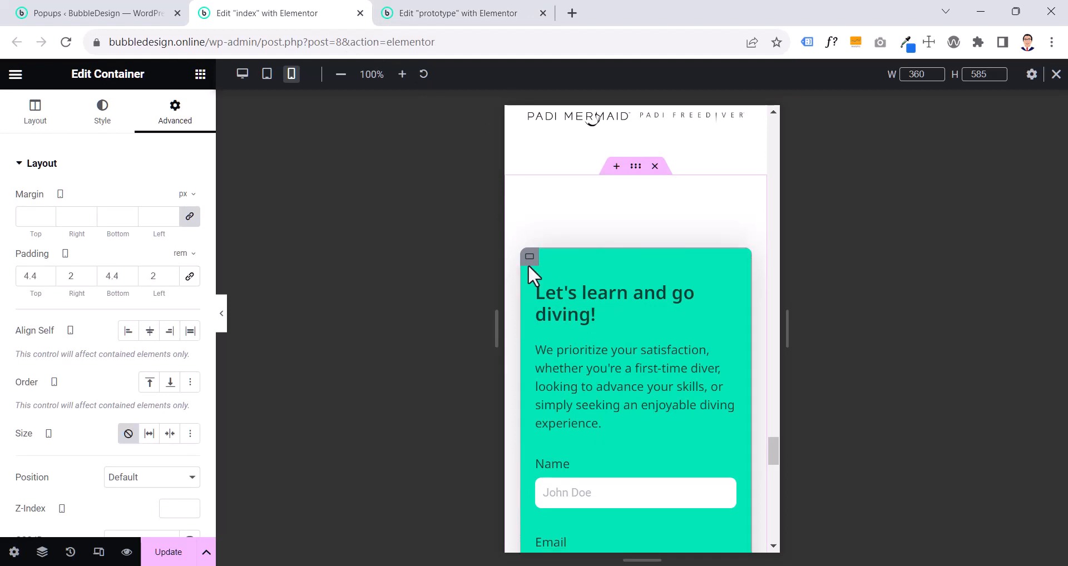
scroll(531, 275, "down", 5)
scroll(559, 372, "down", 5)
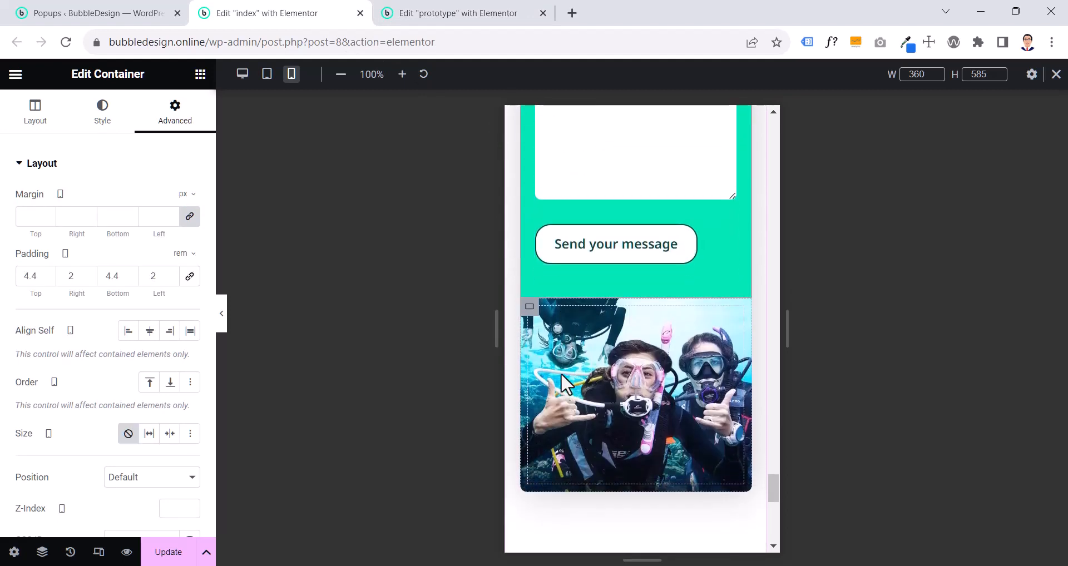
scroll(560, 373, "up", 10)
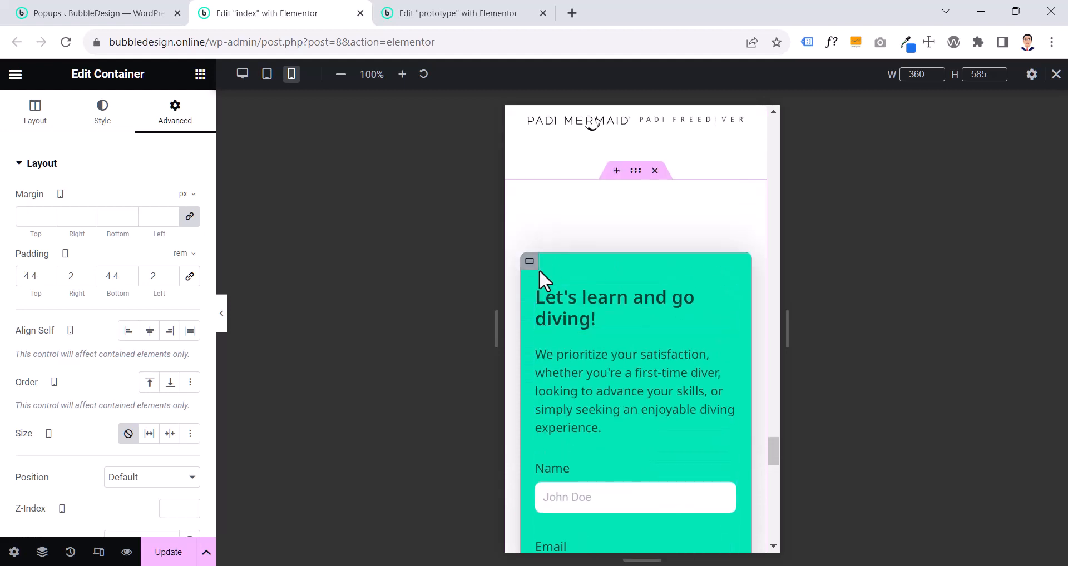
left_click(39, 552)
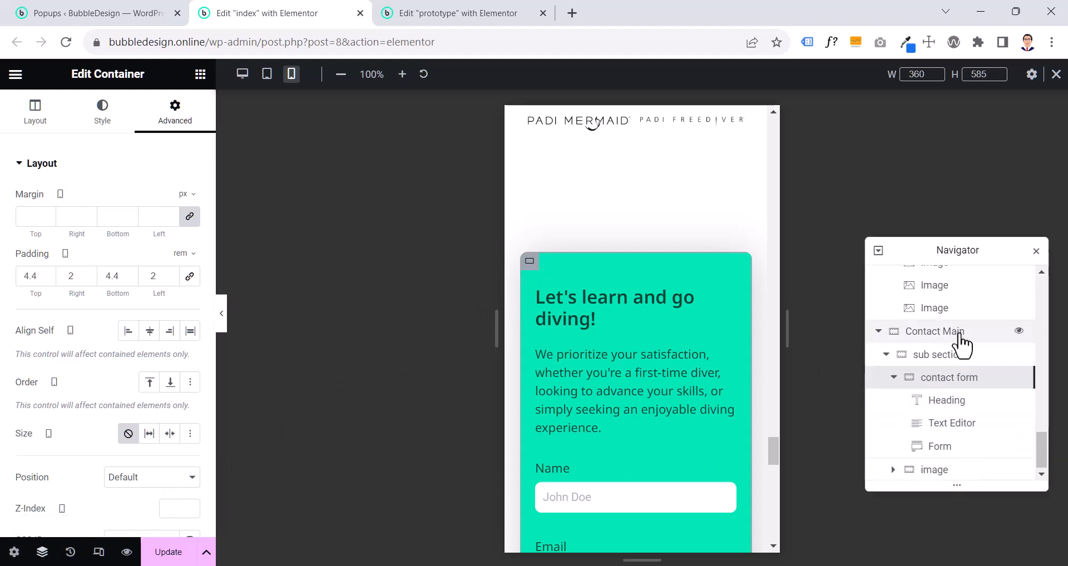
left_click(960, 334)
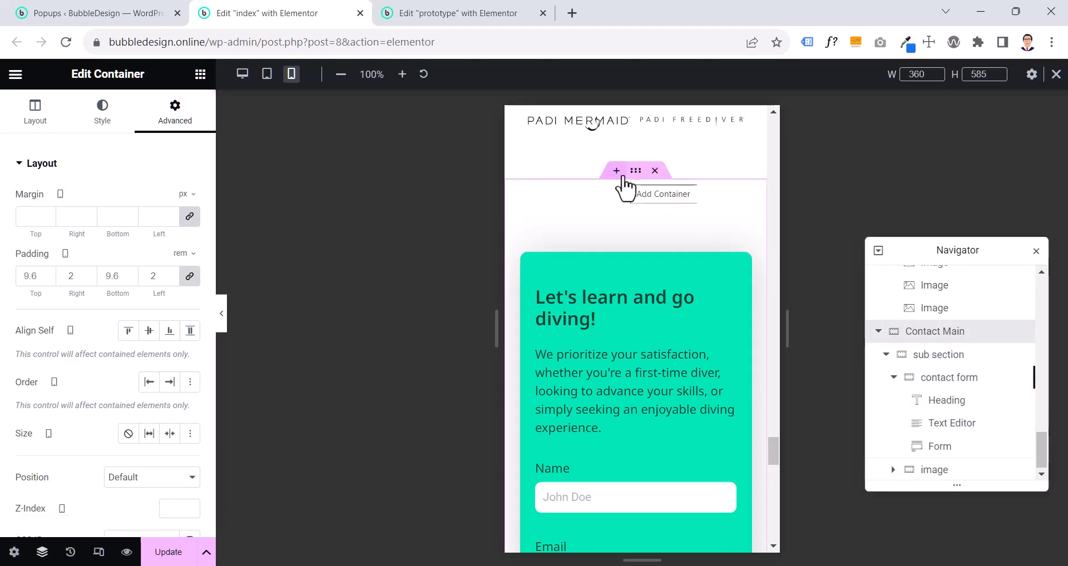
left_click(940, 356)
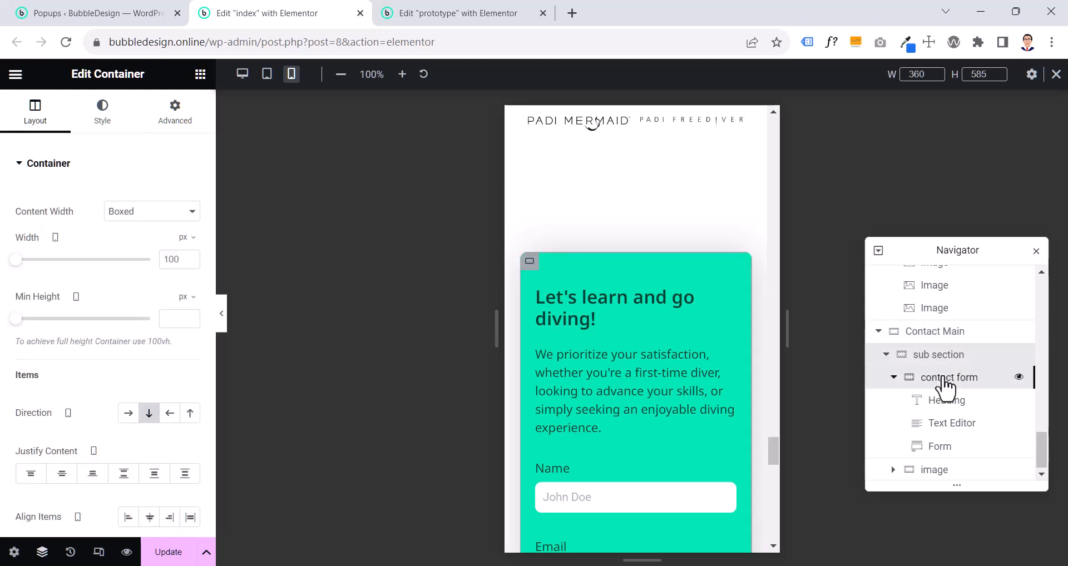
left_click(945, 380)
scroll(584, 350, "down", 6)
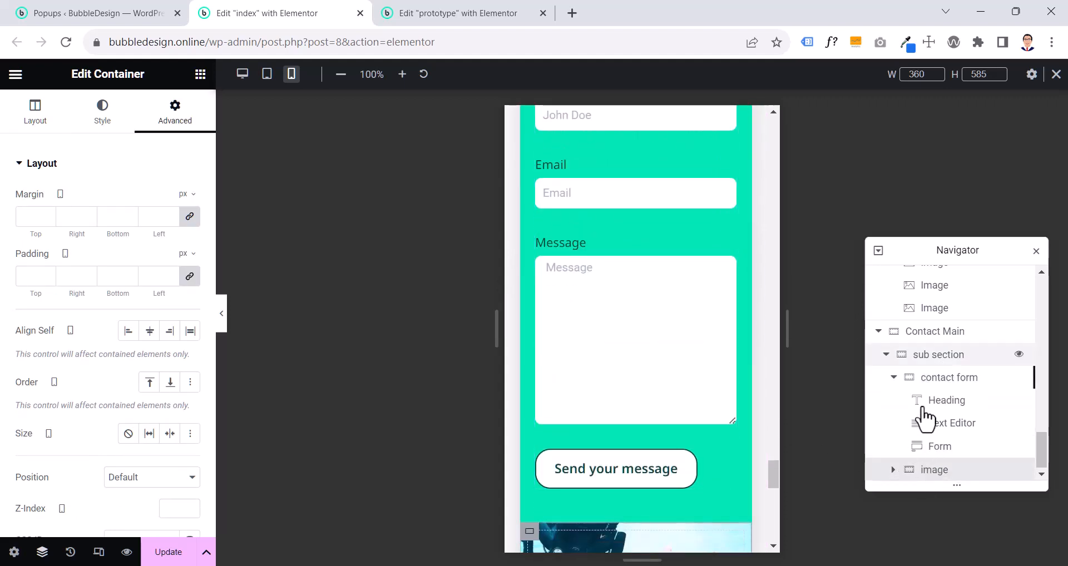
left_click(919, 357)
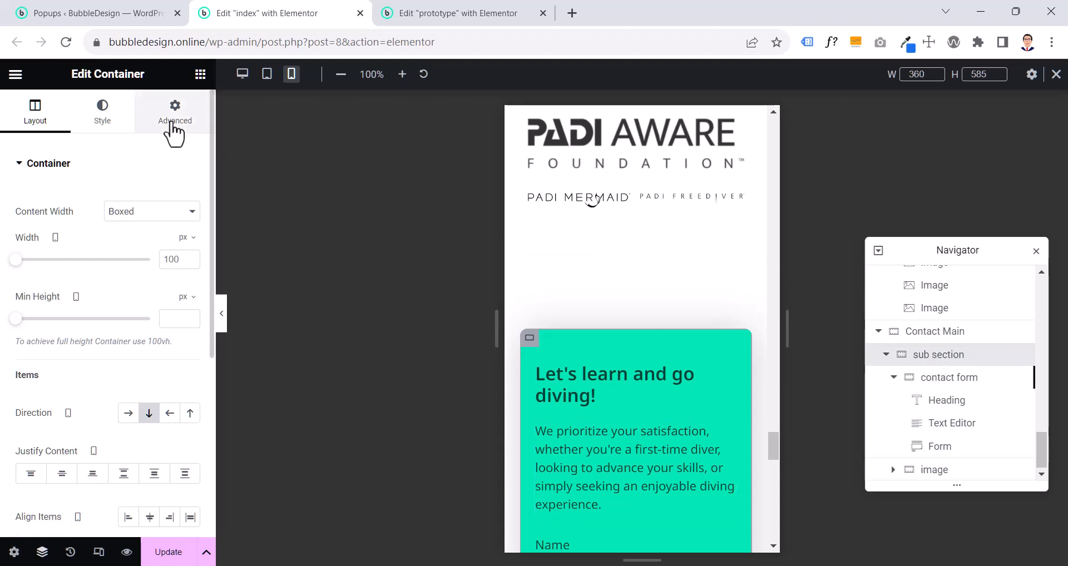
scroll(606, 339, "down", 10)
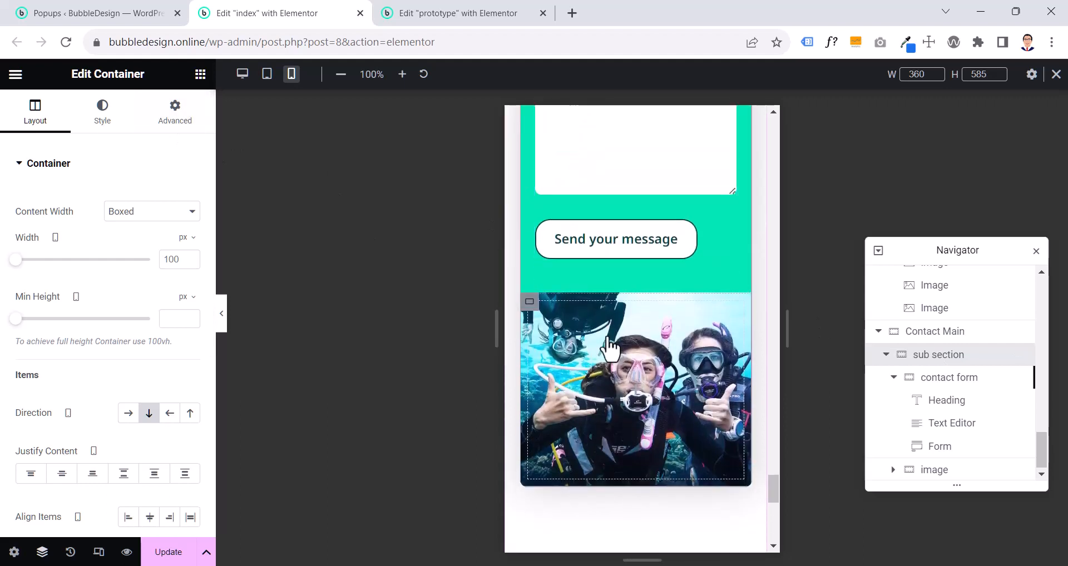
- Set the mobile order of the index page's contact image container to Start, placing the photo above the form
left_click(530, 317)
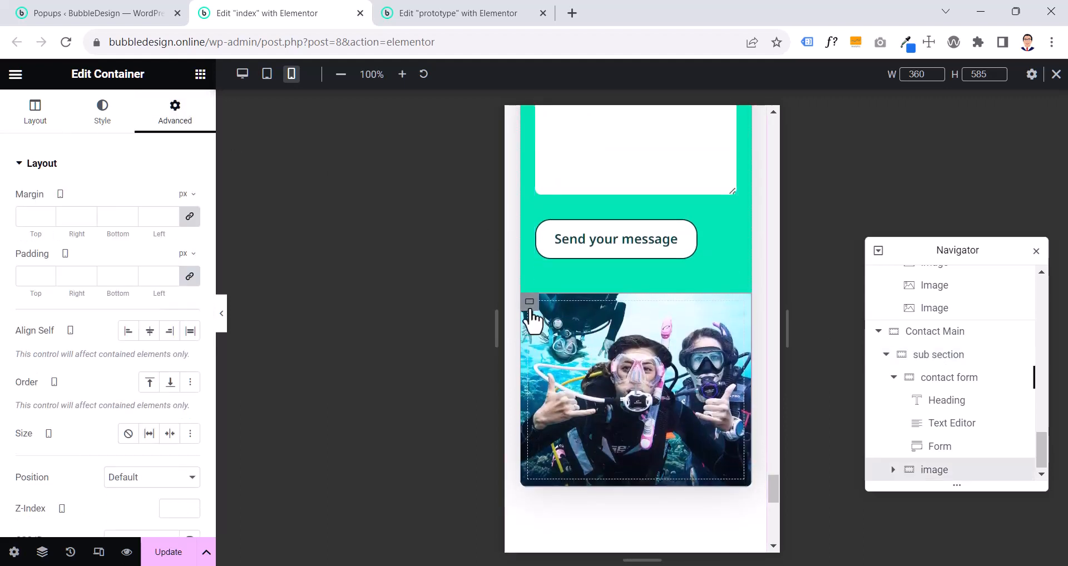
left_click(149, 382)
scroll(616, 331, "up", 5)
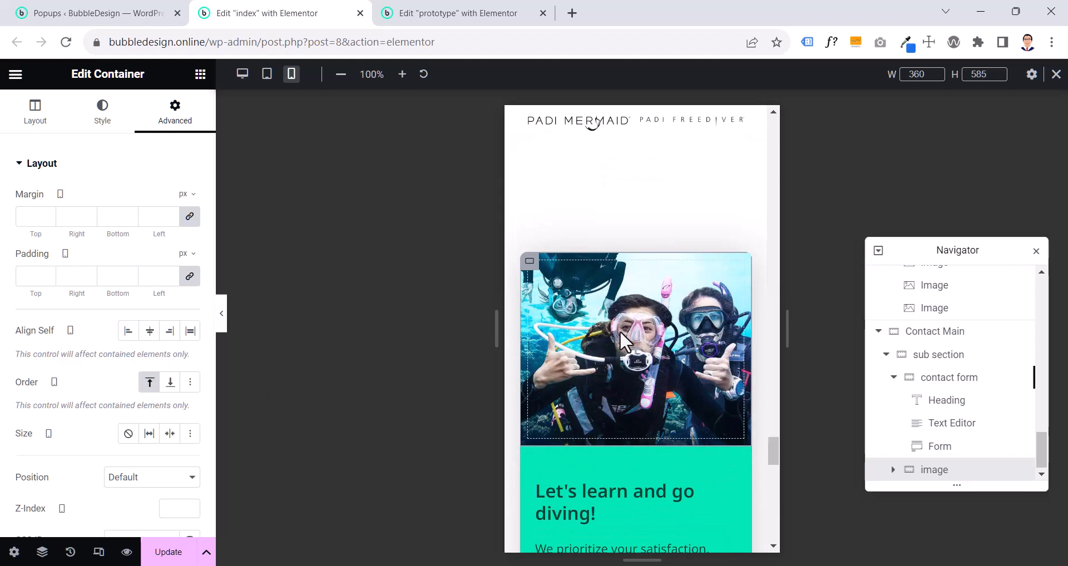
- Switch the image container's mobile order between End and Start to compare both placements, finishing on Start
left_click(171, 387)
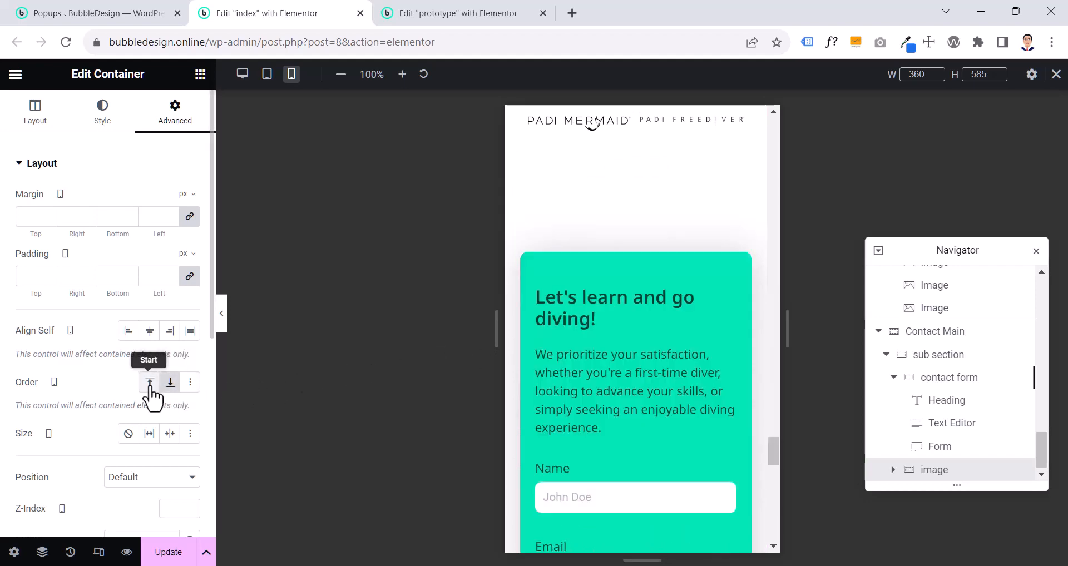
left_click(150, 388)
left_click(170, 383)
left_click(150, 382)
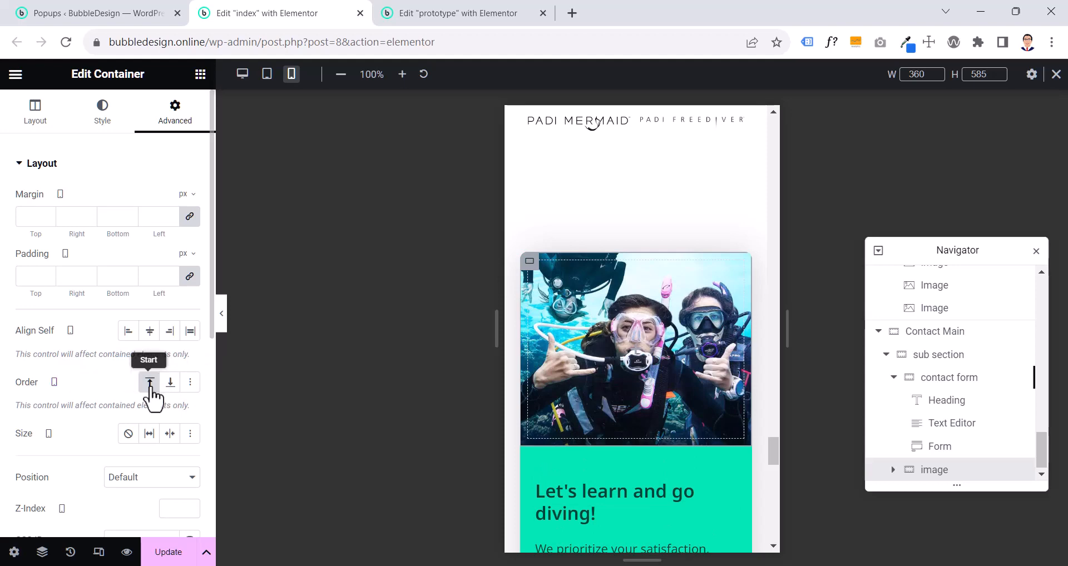
- Compare the contact form's field spacing on the index and prototype pages and check the prototype form's rows gap
scroll(613, 322, "down", 3)
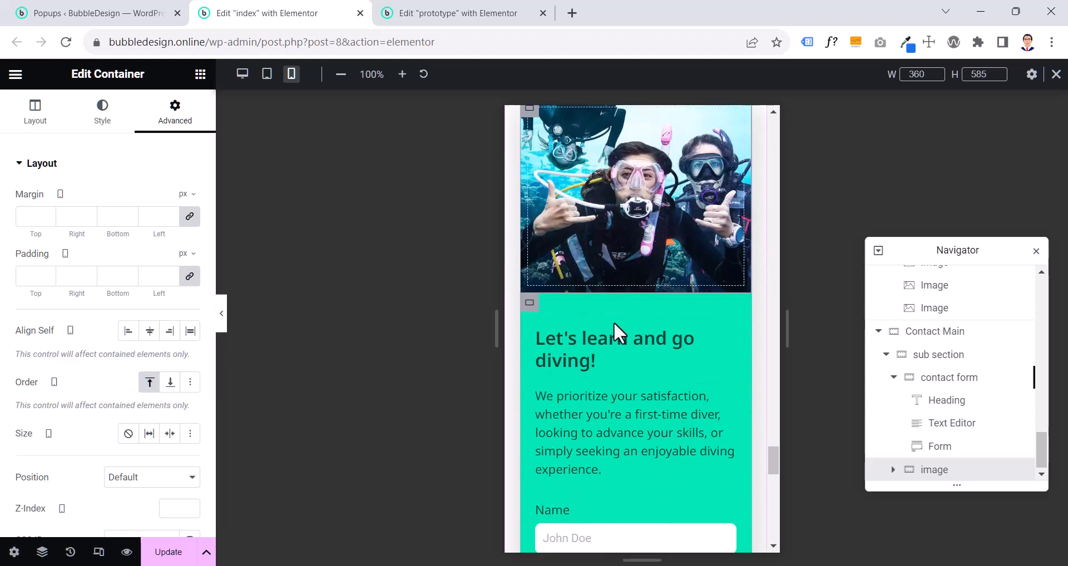
scroll(637, 358, "down", 4)
scroll(632, 360, "down", 4)
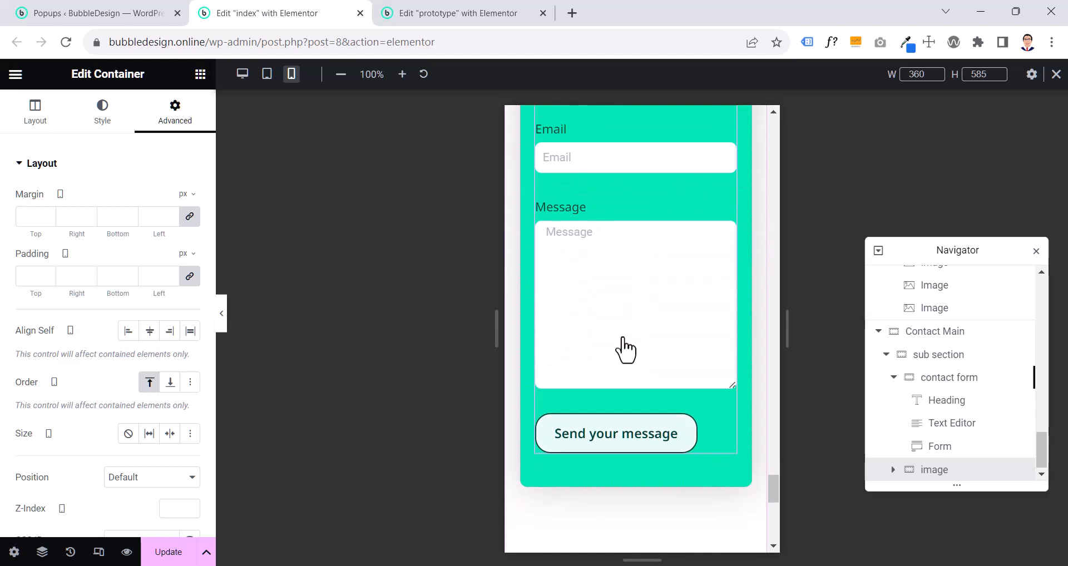
scroll(614, 326, "up", 1)
scroll(615, 325, "up", 3)
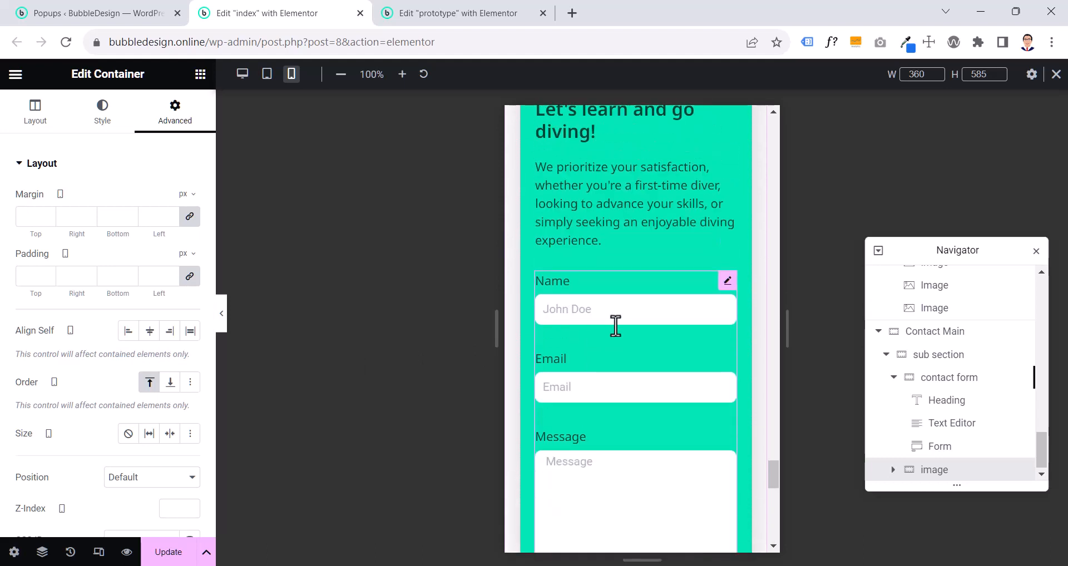
left_click(472, 15)
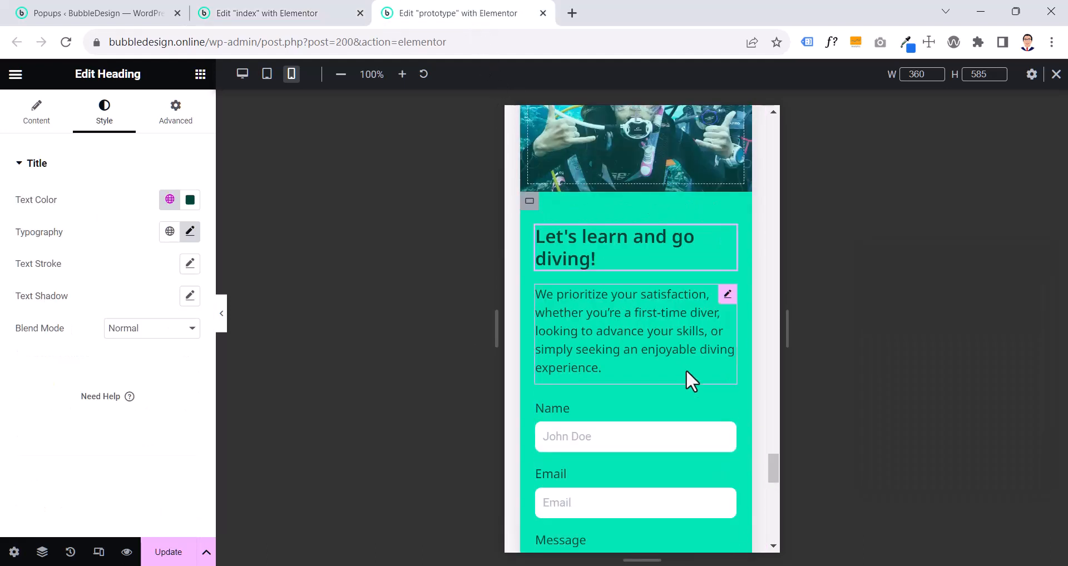
scroll(686, 369, "down", 3)
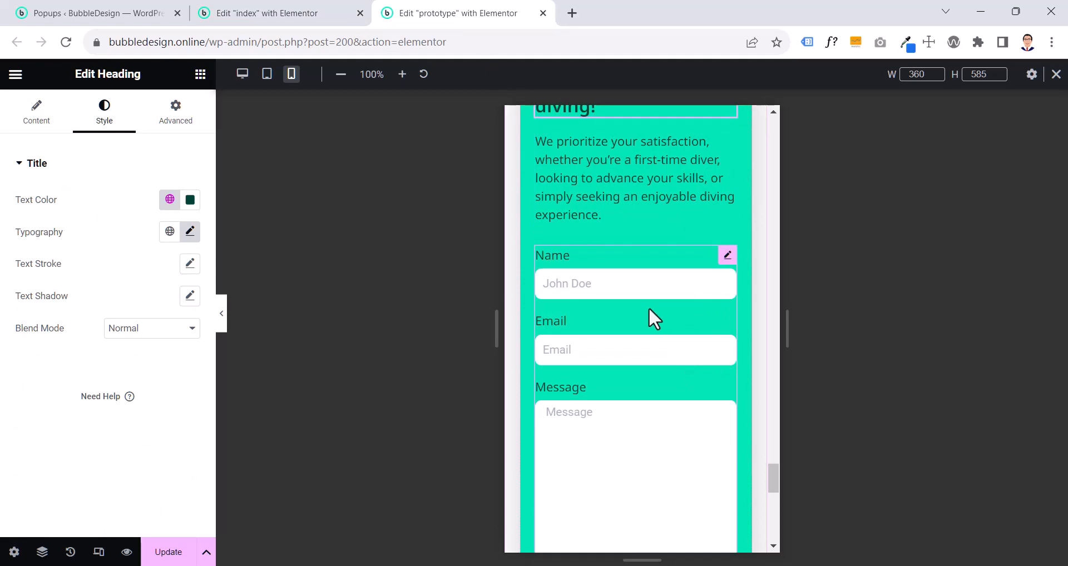
left_click(315, 18)
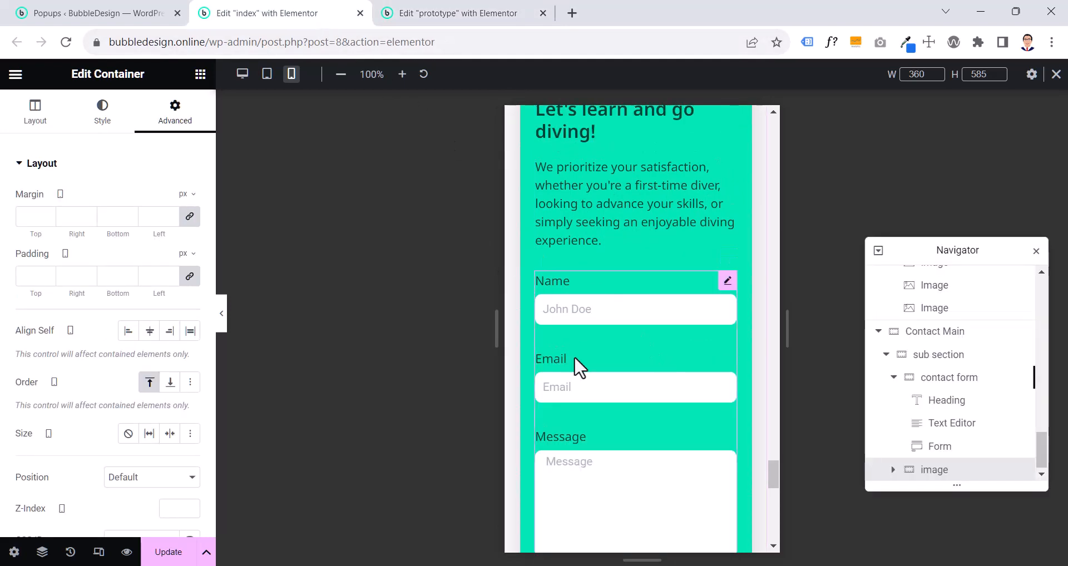
scroll(574, 360, "down", 2)
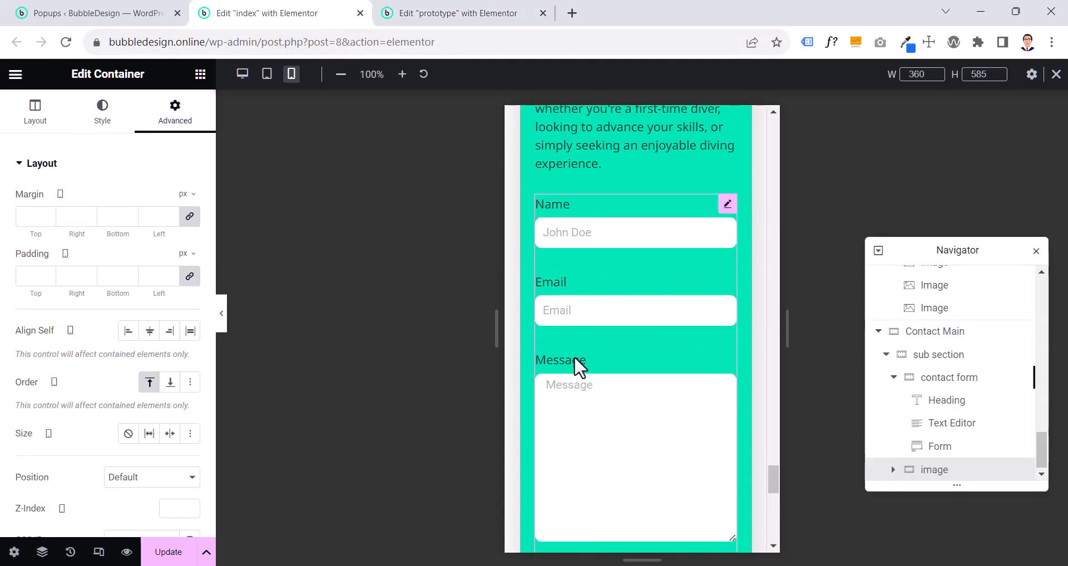
left_click(502, 15)
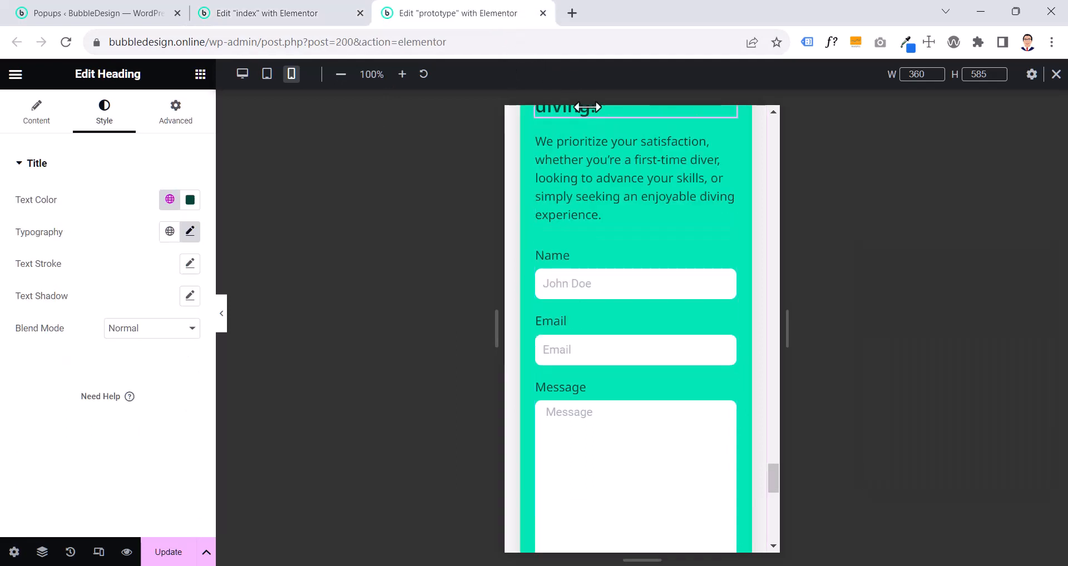
left_click(726, 257)
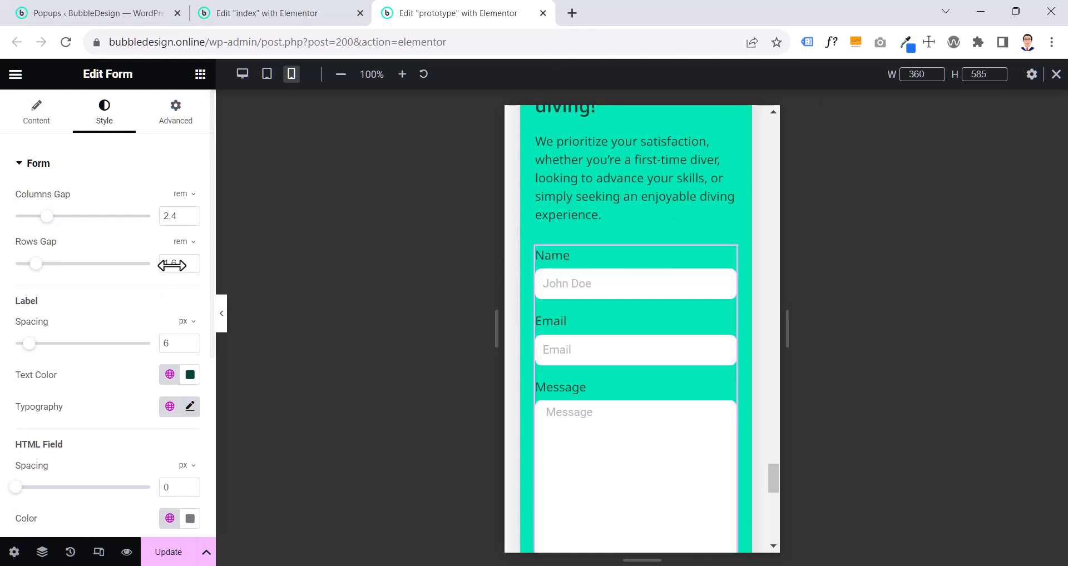
- Set the rows gap of the index page's contact form to 1.6 rem and review the form
left_click(257, 16)
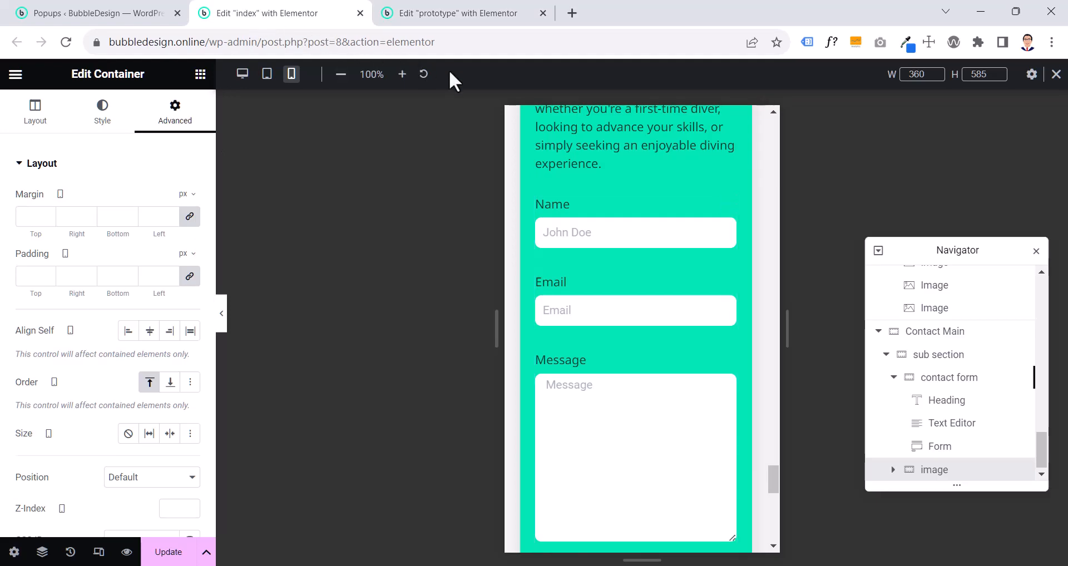
left_click(726, 207)
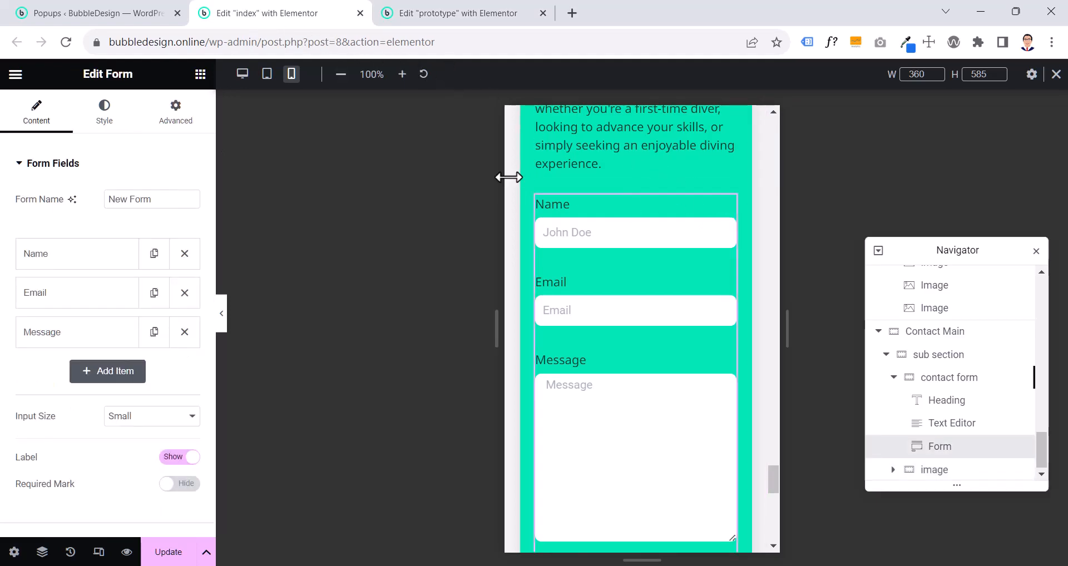
left_click(103, 118)
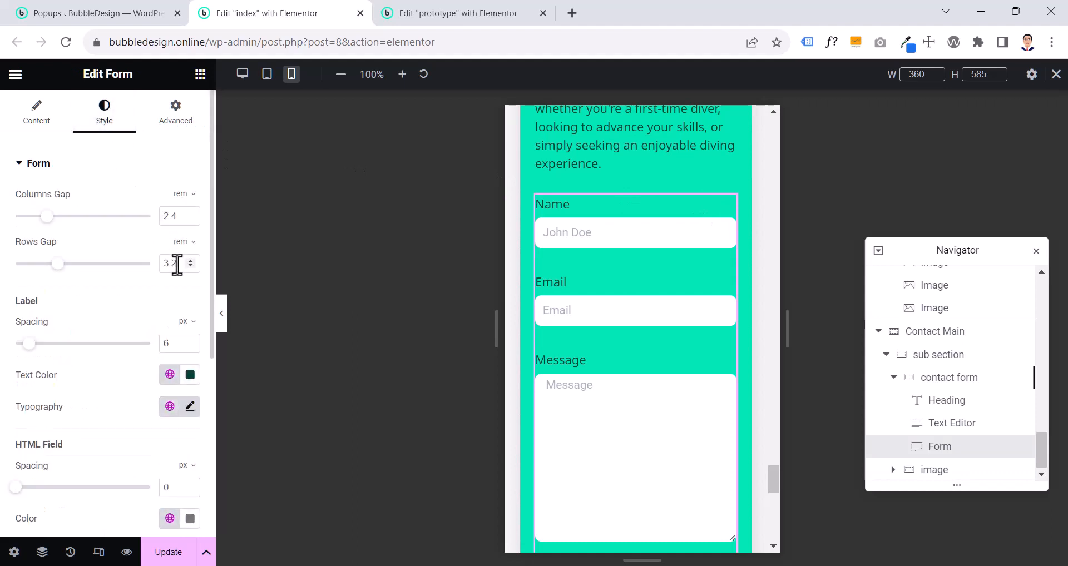
type("1.6")
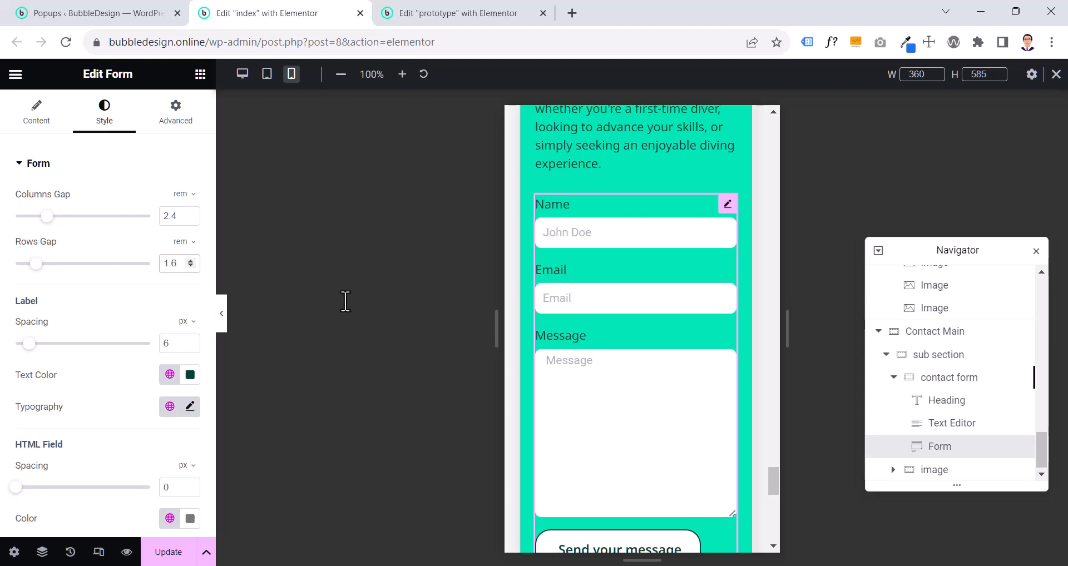
scroll(616, 393, "down", 5)
scroll(622, 393, "up", 4)
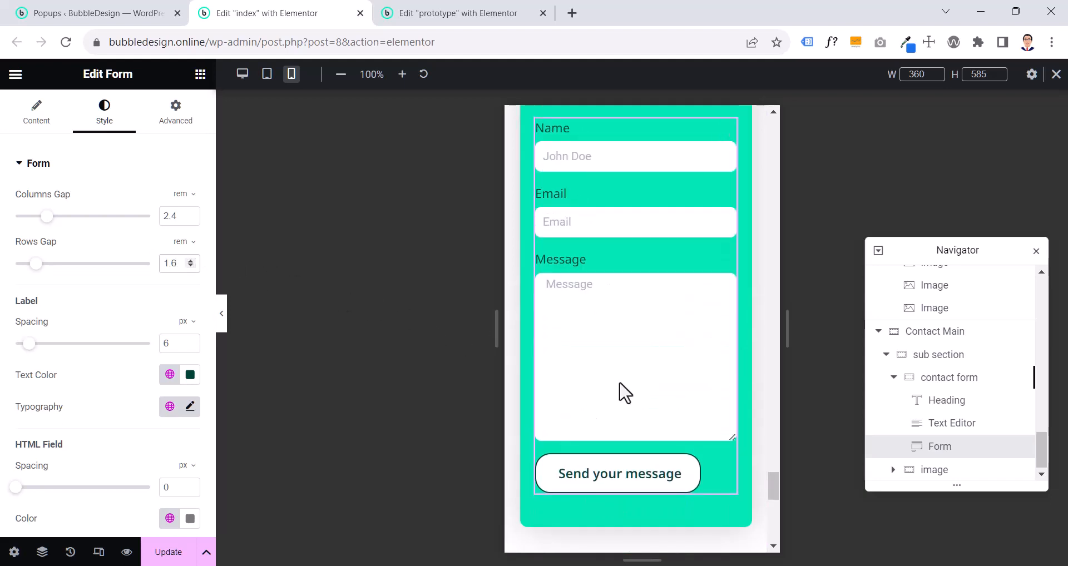
- Check the prototype form's submit button, then set the index page contact form's mobile button alignment to Center
left_click(491, 12)
scroll(565, 126, "down", 5)
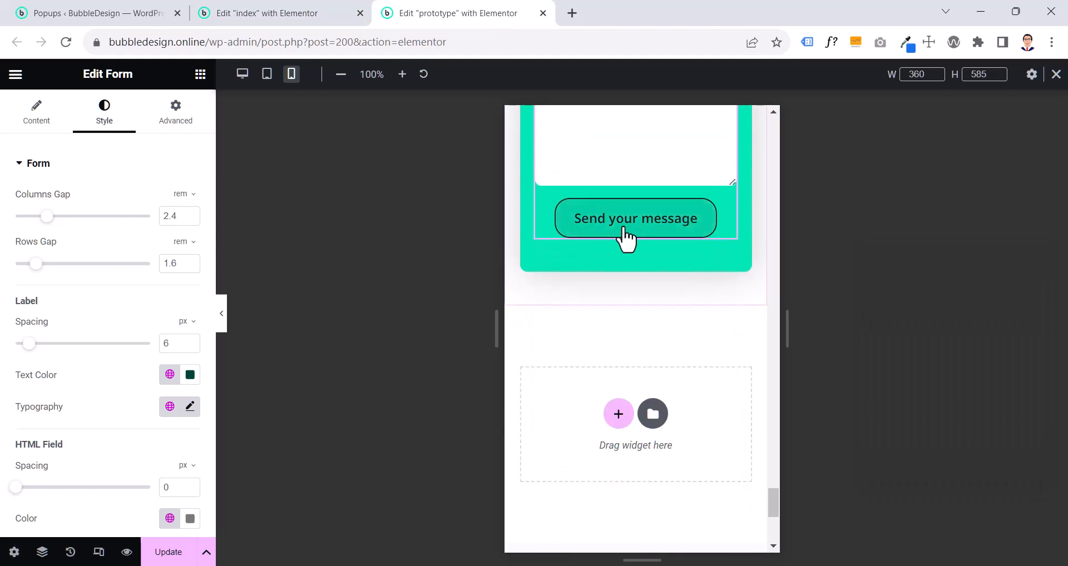
left_click(280, 13)
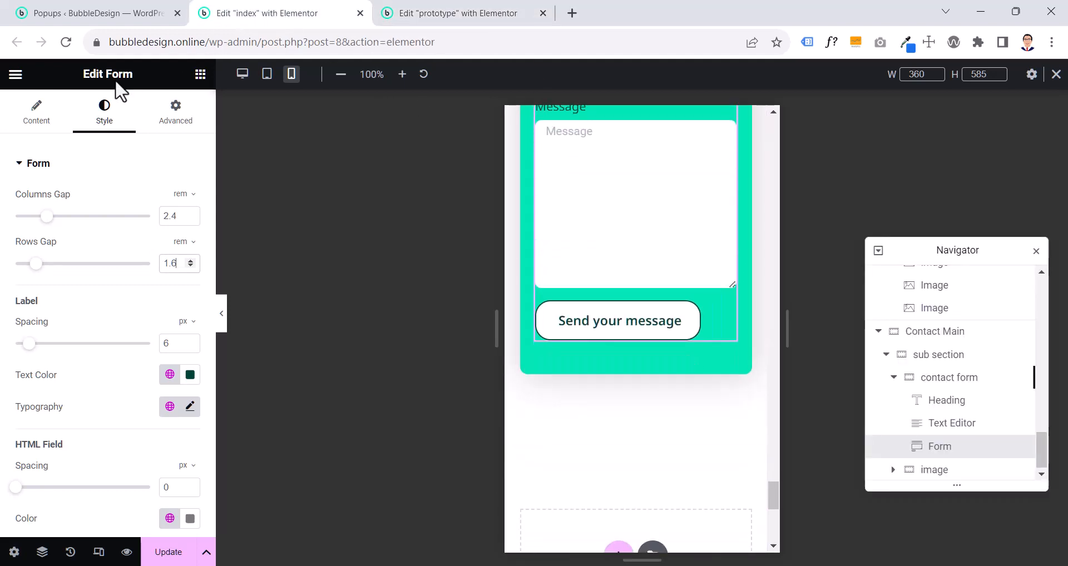
left_click(50, 109)
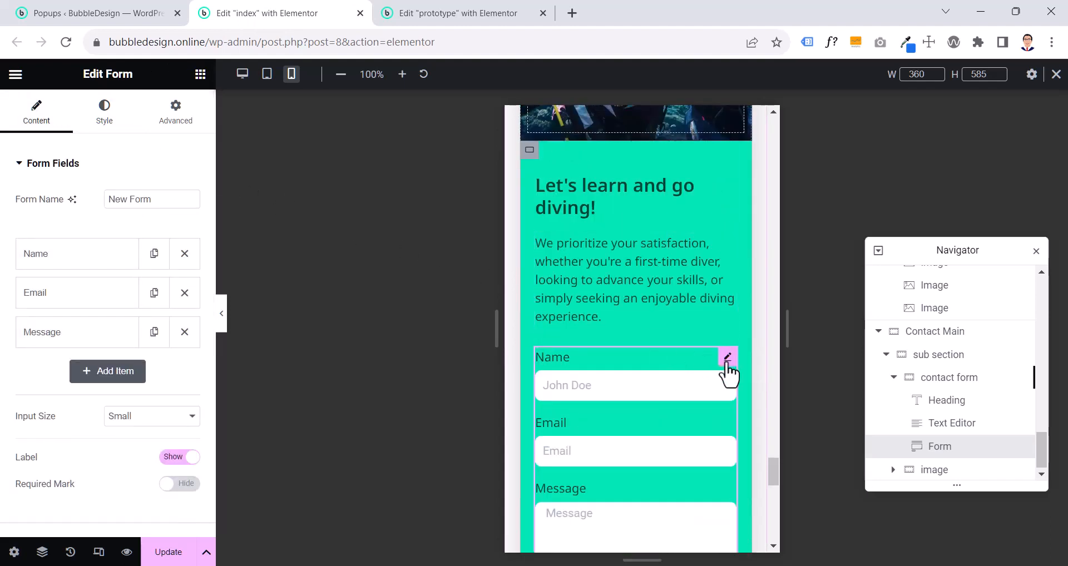
scroll(64, 399, "down", 5)
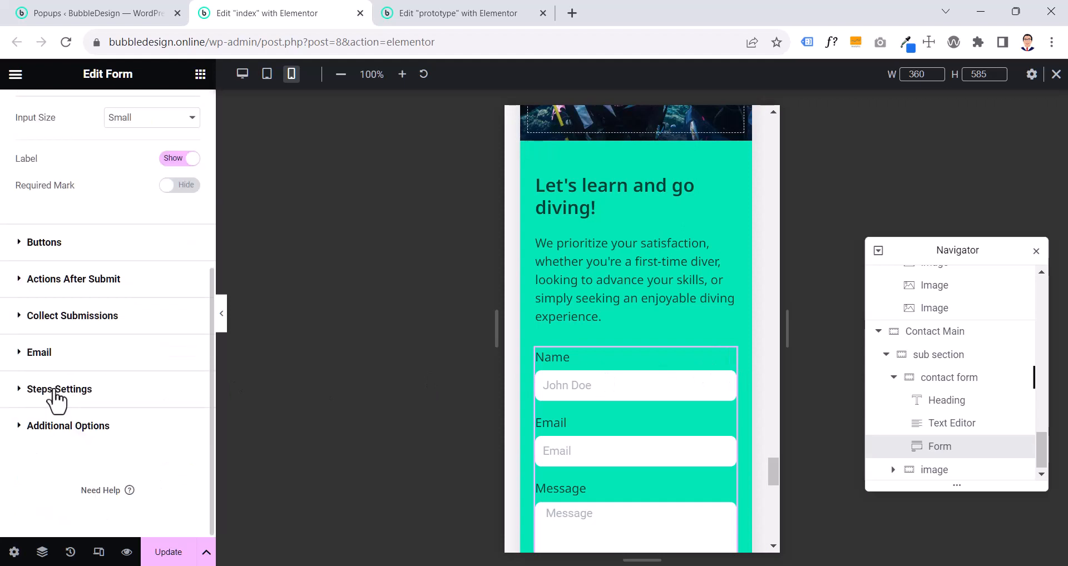
left_click(62, 246)
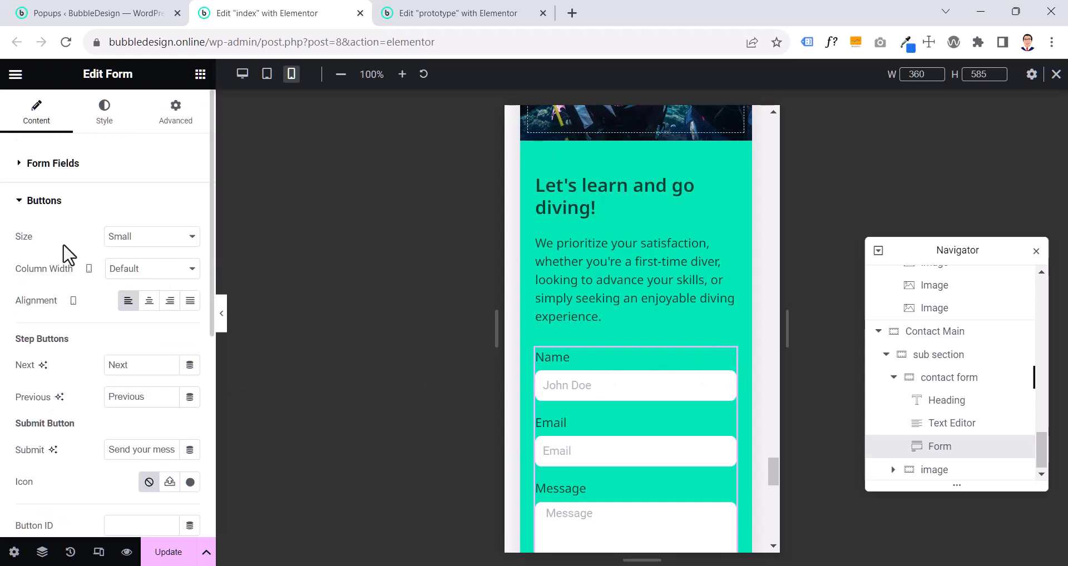
left_click(154, 304)
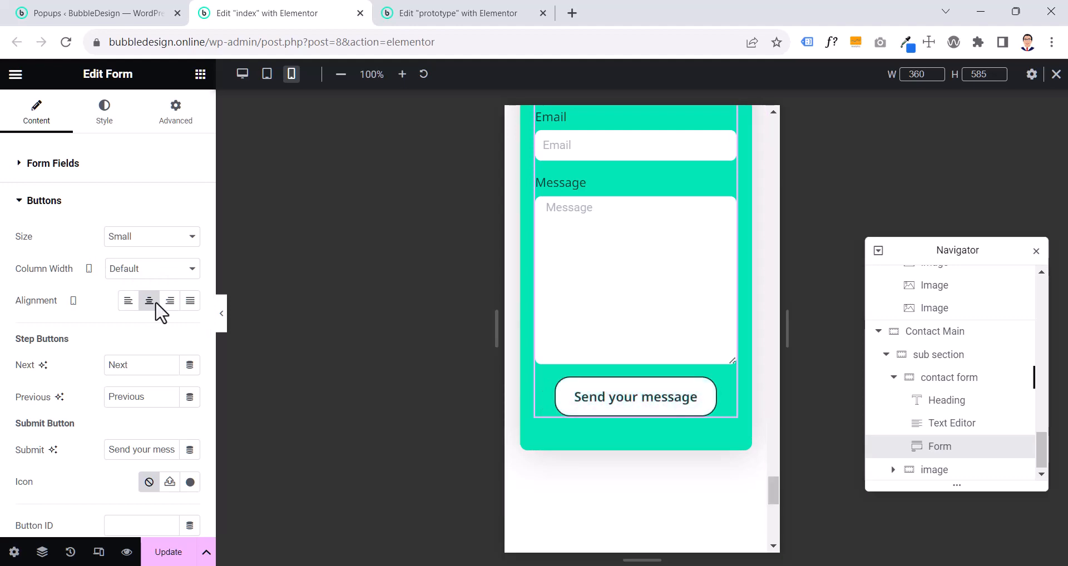
- Set the mobile top margin of the index page's hero heading to 3.2 rem and preview the hero without the side panel
scroll(709, 319, "up", 10)
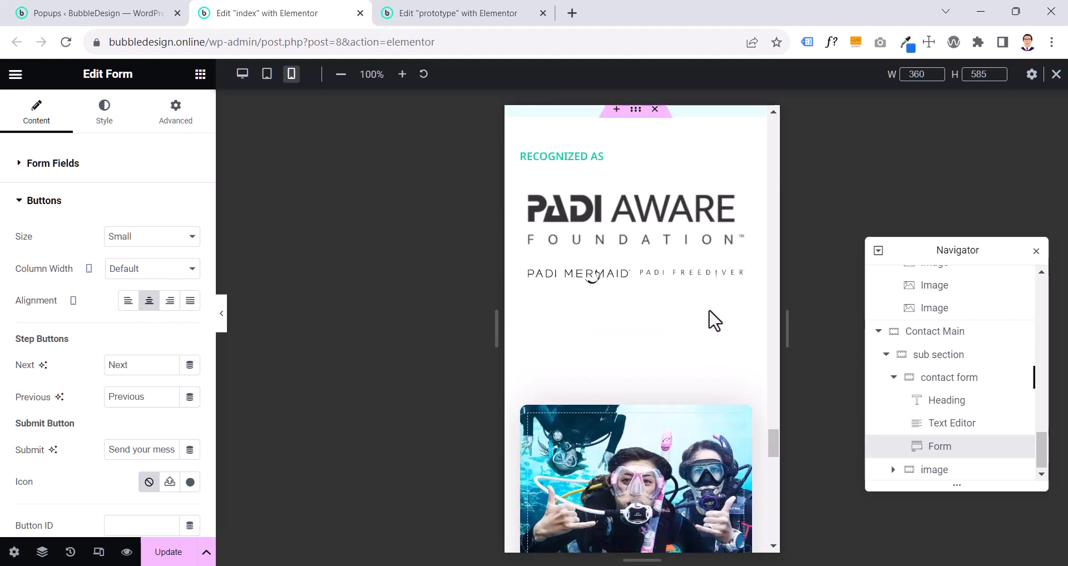
scroll(682, 358, "up", 6)
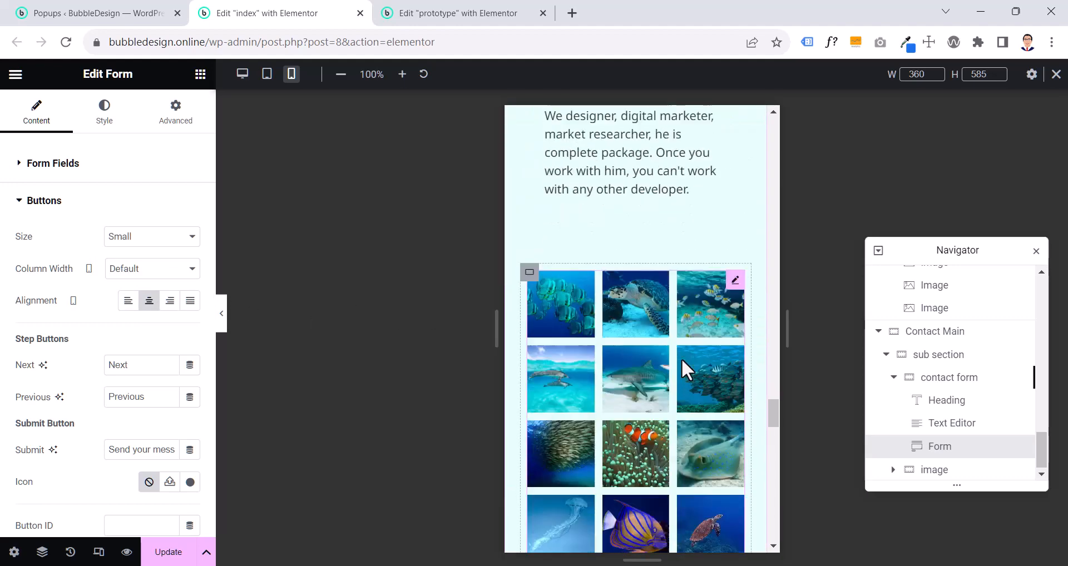
scroll(682, 359, "down", 10)
scroll(686, 369, "up", 8)
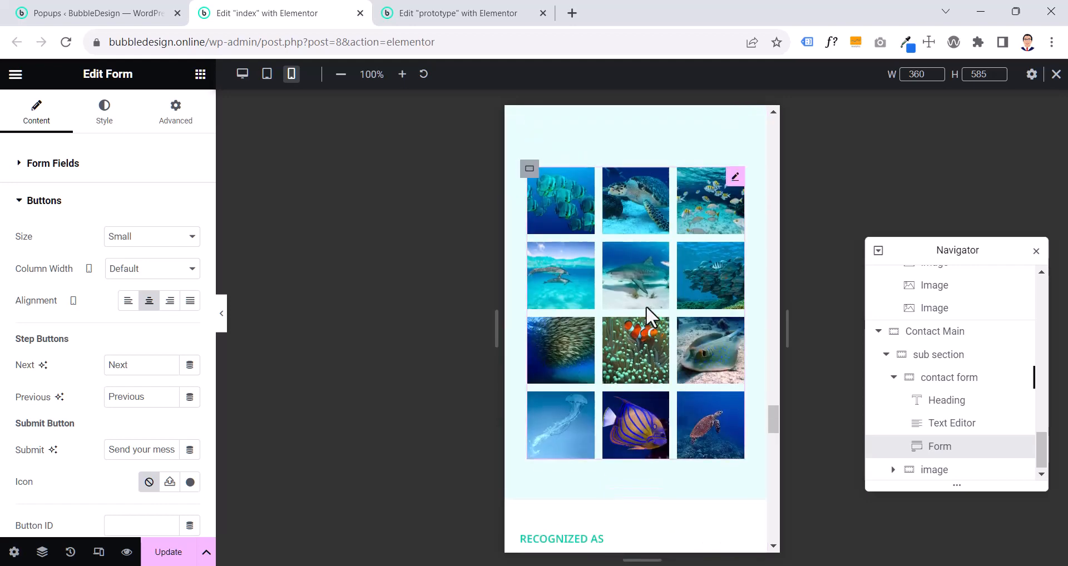
scroll(646, 305, "up", 8)
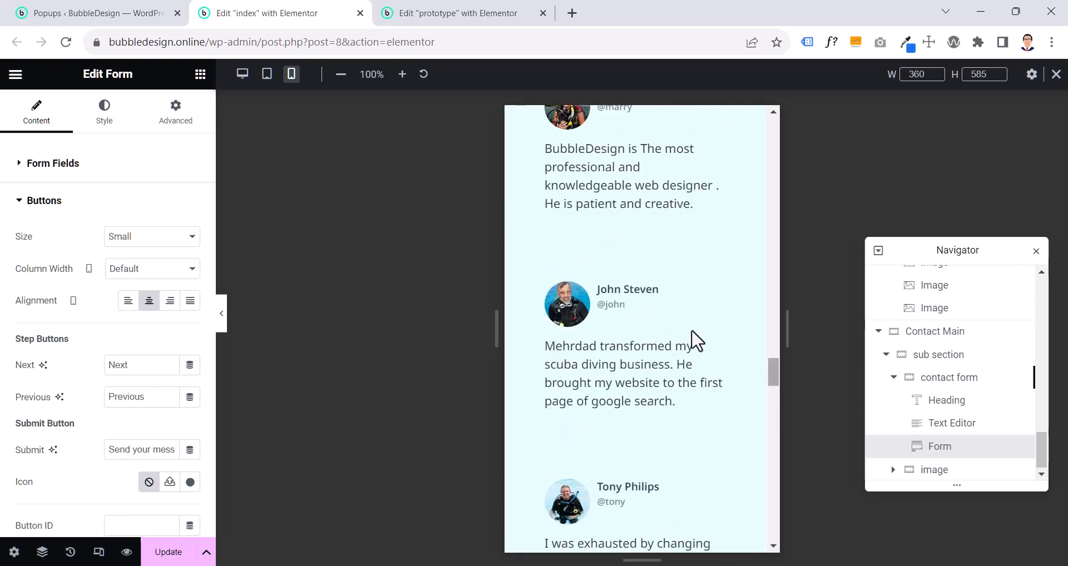
left_click_drag(774, 376, 792, 101)
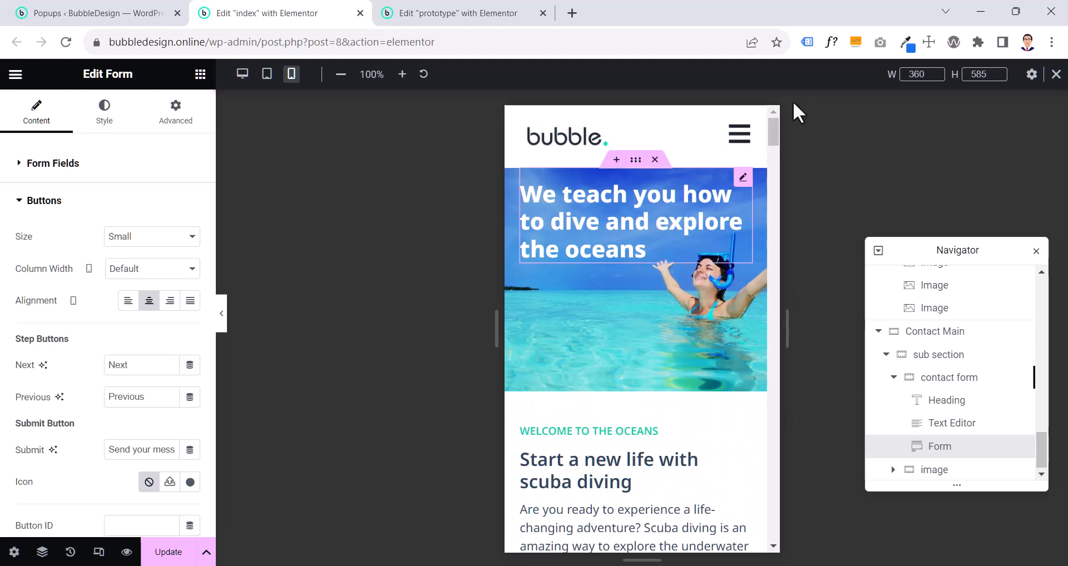
left_click(744, 176)
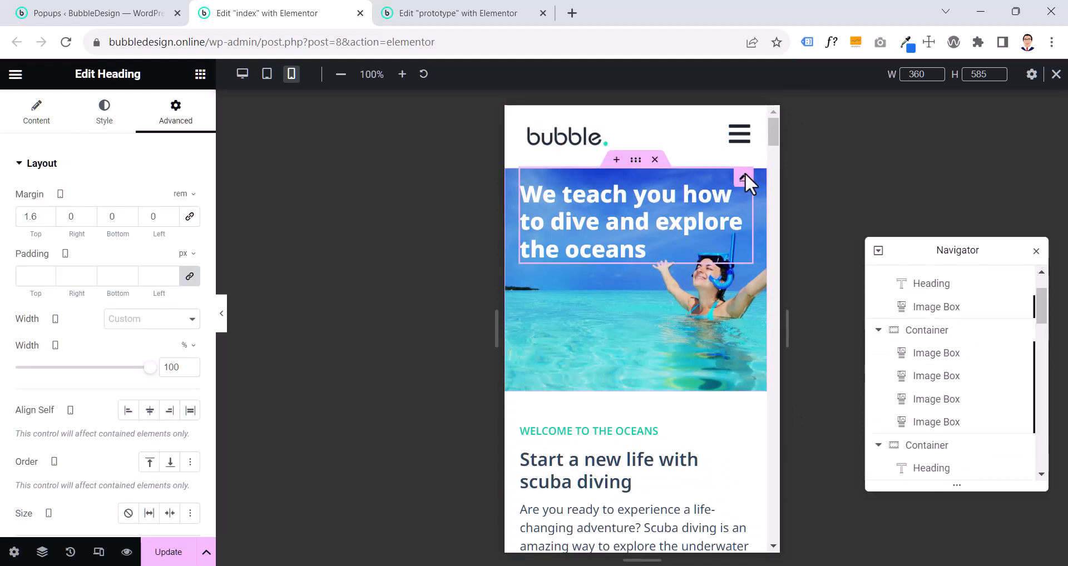
double_click(28, 217)
type("3.2")
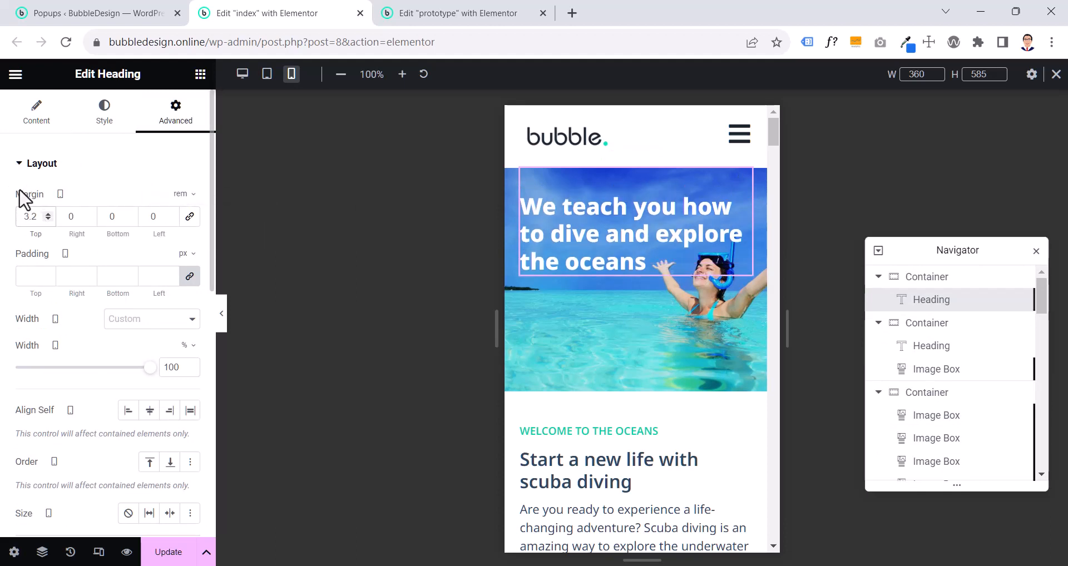
left_click(221, 321)
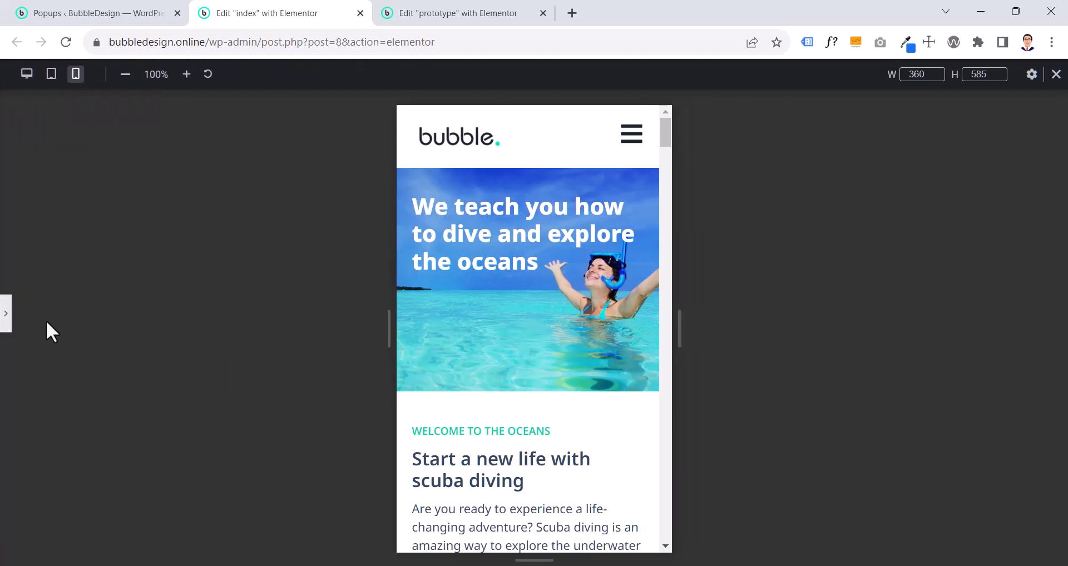
left_click(8, 317)
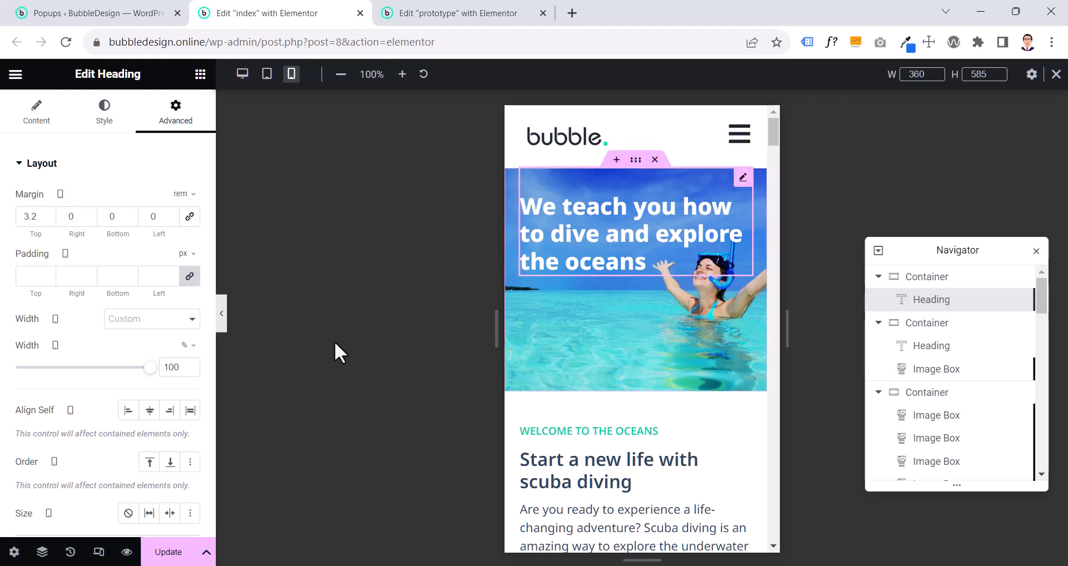
- Switch the index page preview to tablet and compare its header, hero and welcome sections with the prototype page
left_click(266, 78)
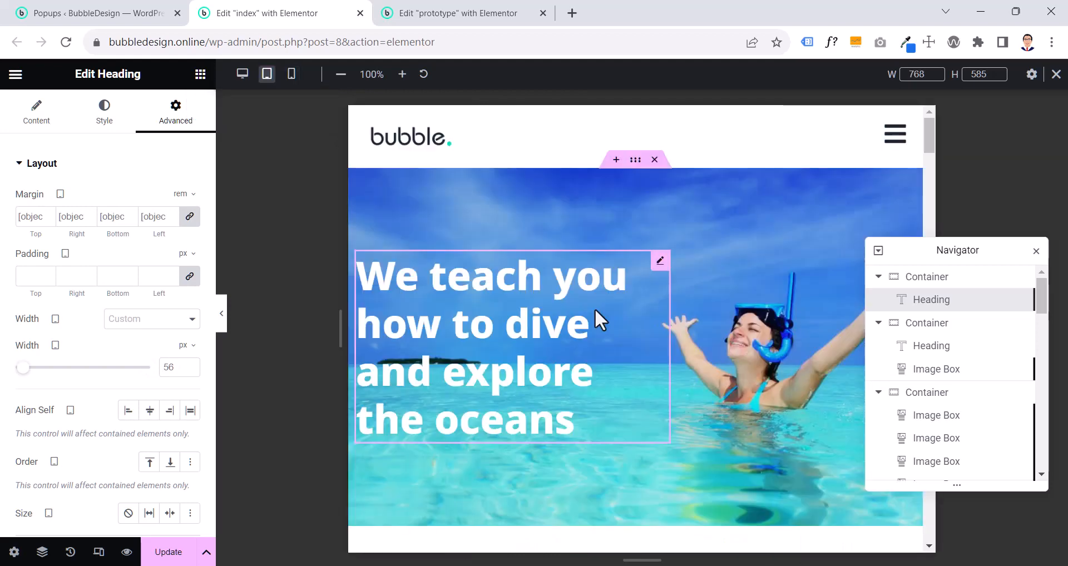
scroll(595, 308, "down", 5)
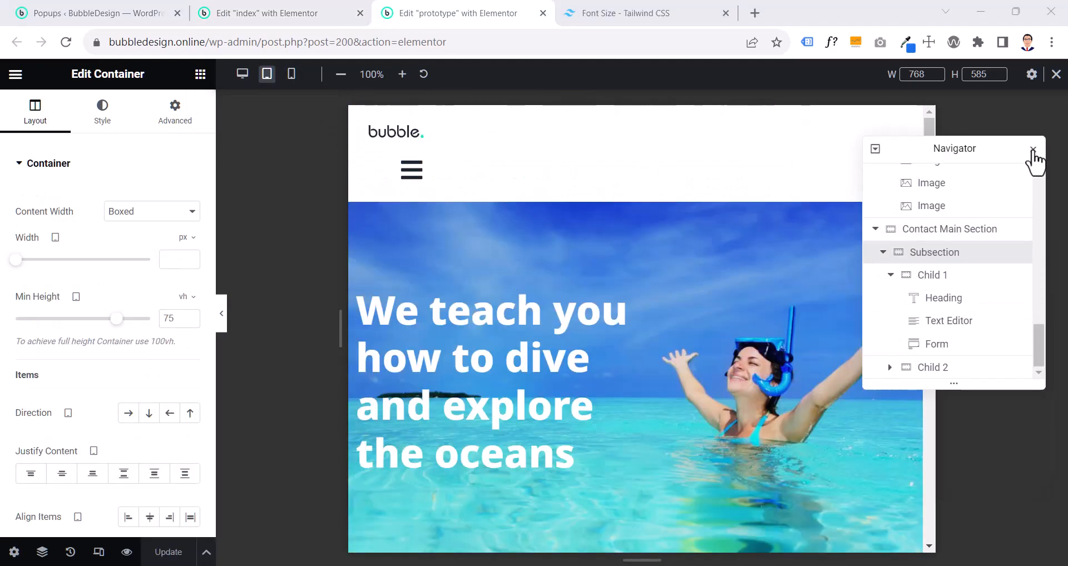
left_click(1033, 151)
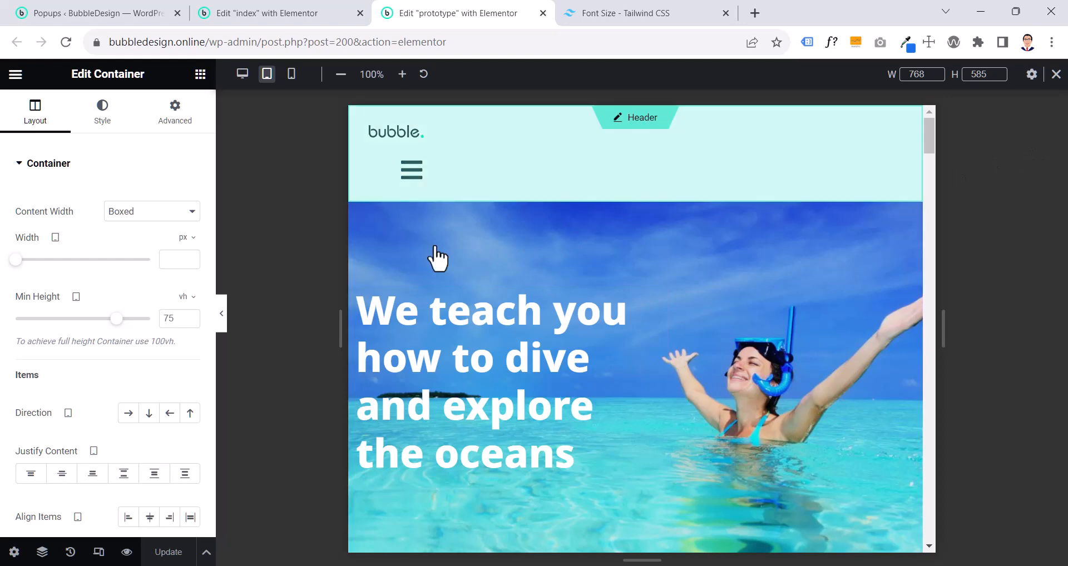
left_click(274, 22)
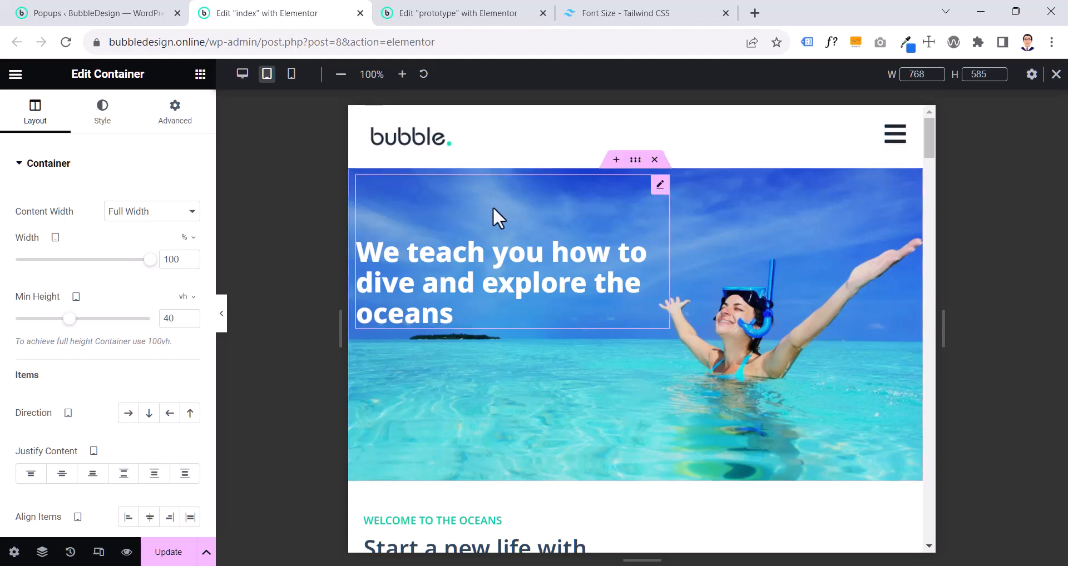
scroll(618, 316, "down", 1)
scroll(621, 322, "down", 8)
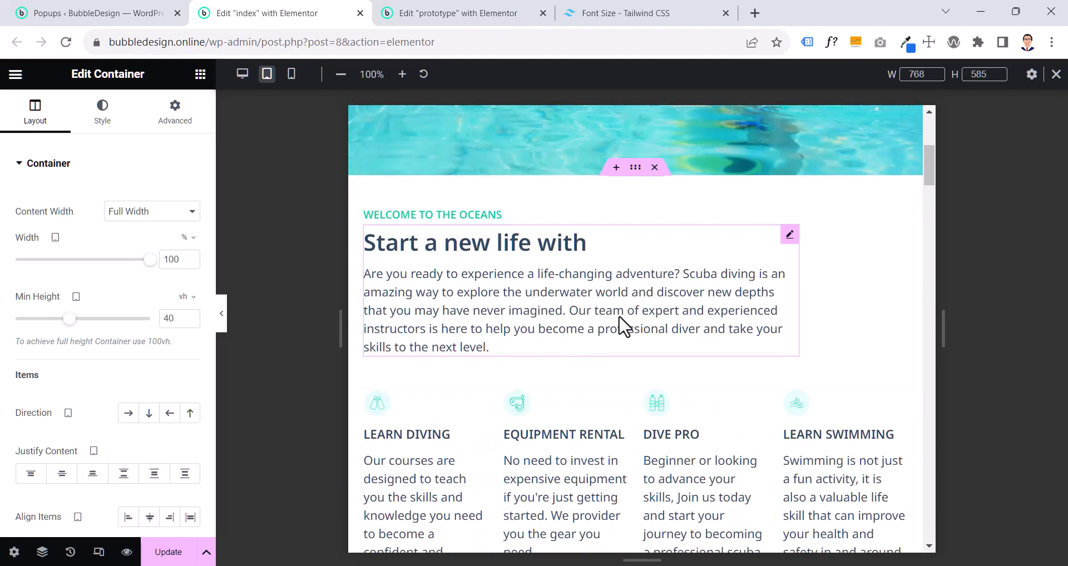
scroll(623, 326, "up", 5)
left_click(449, 16)
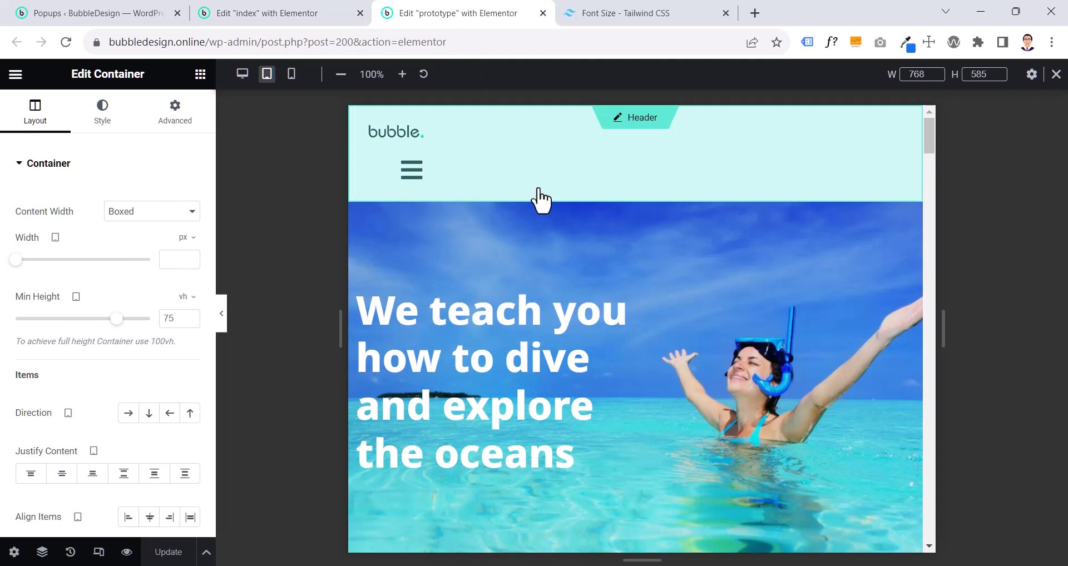
left_click(290, 17)
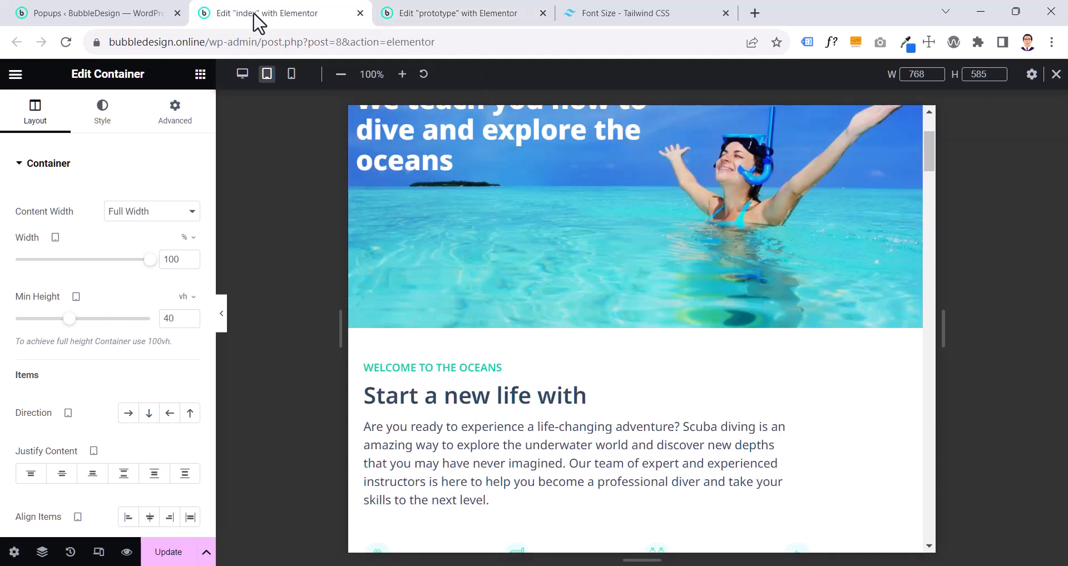
left_click(474, 13)
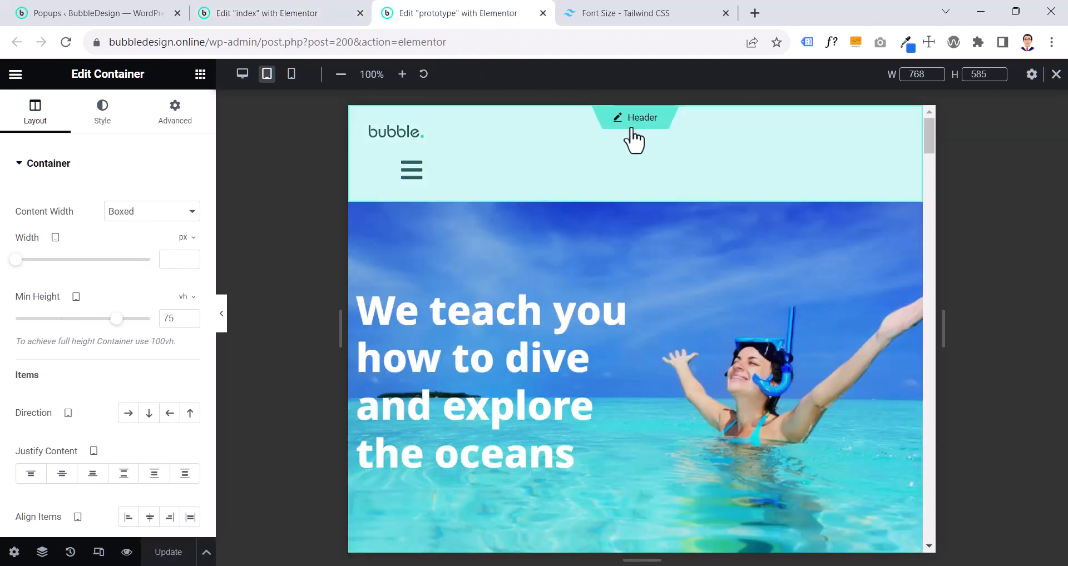
- Open the prototype page's header for editing and save the pending changes
left_click(633, 138)
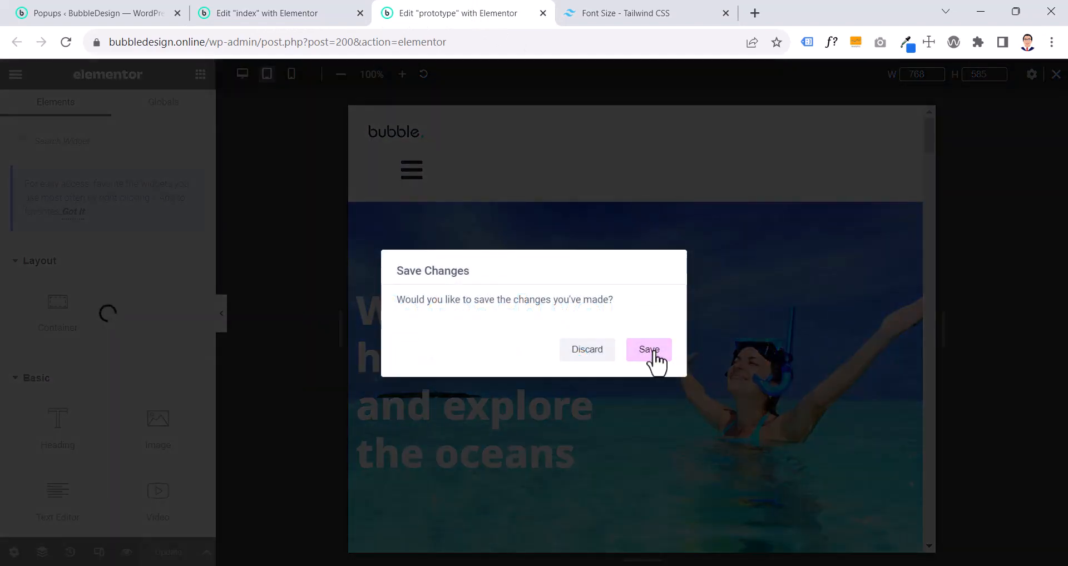
left_click(654, 355)
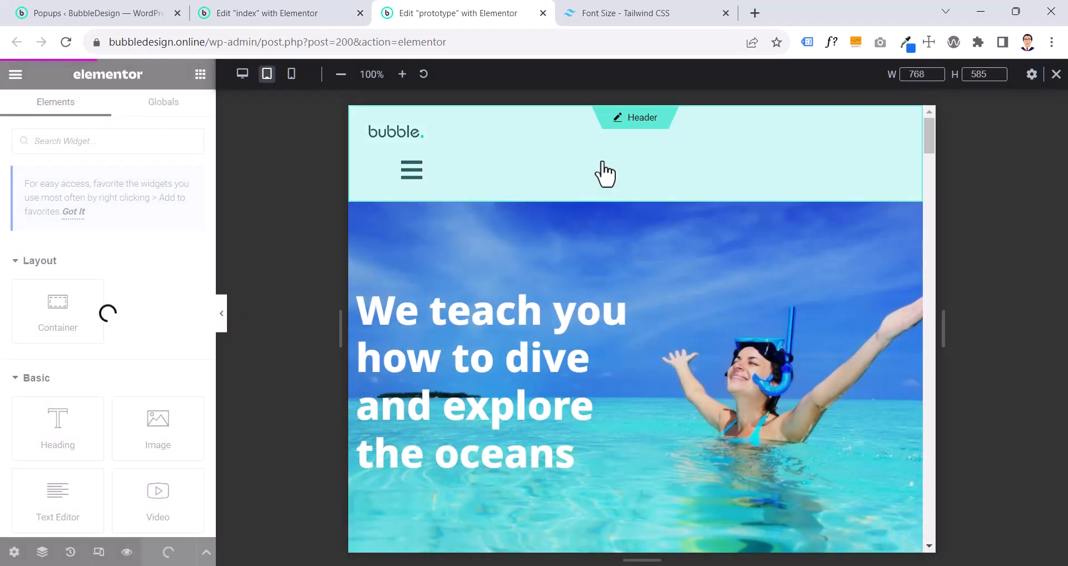
left_click(634, 119)
left_click(645, 351)
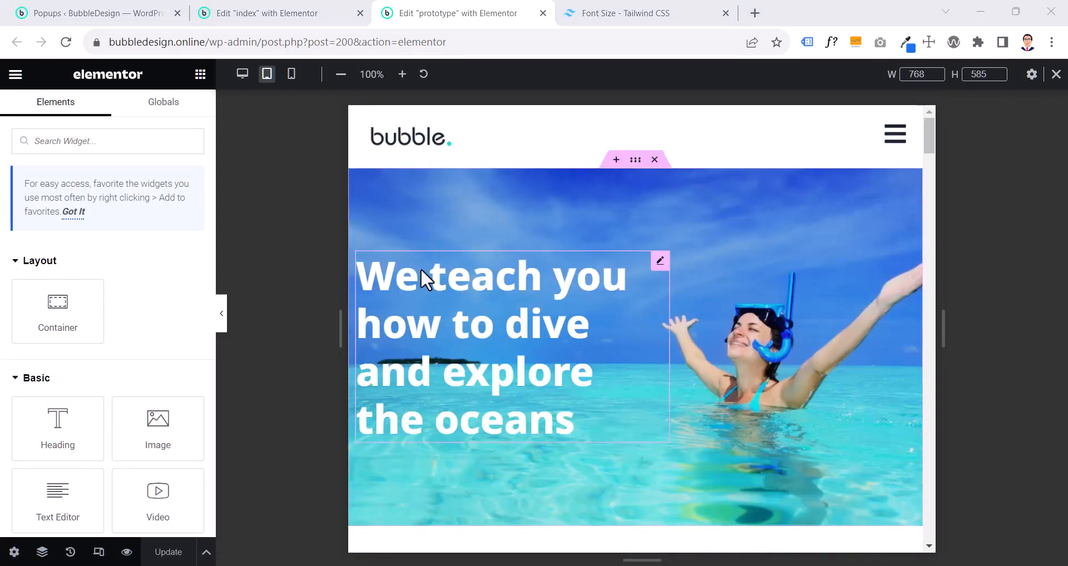
- Compare the tablet hero heading's size and the hero height on the index and prototype pages
left_click(247, 14)
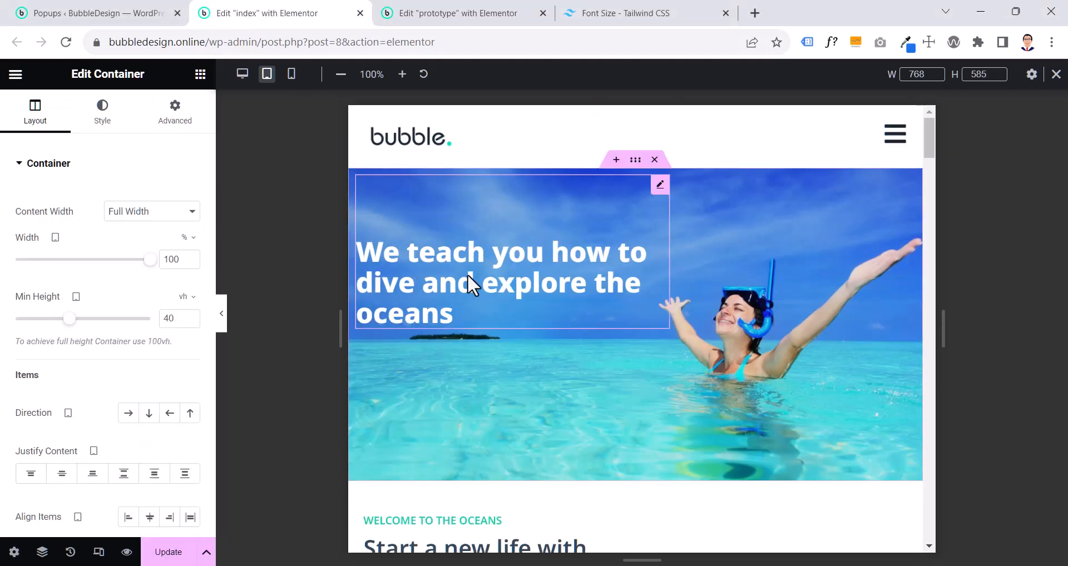
left_click(460, 13)
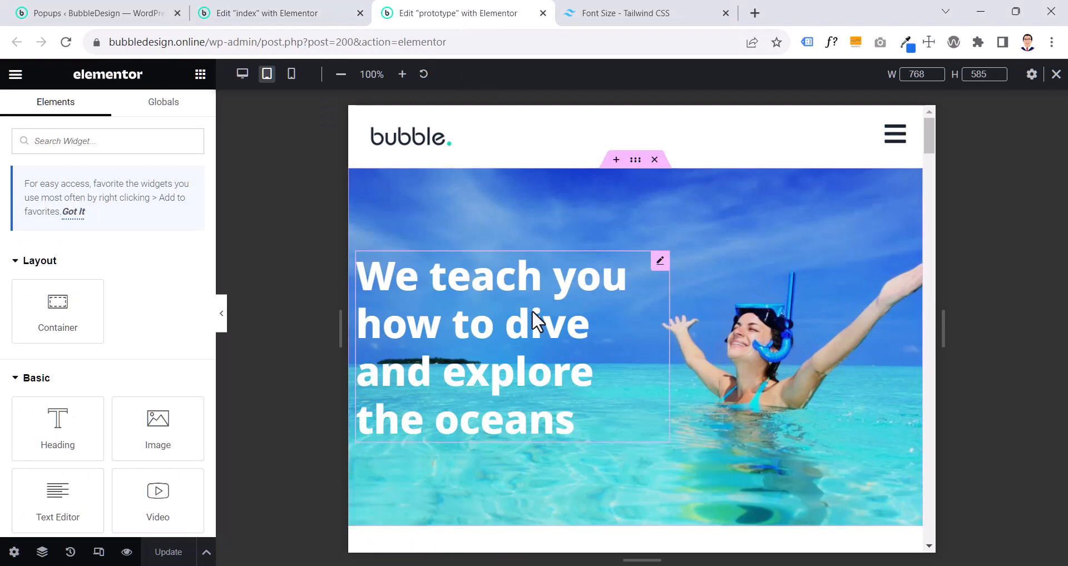
scroll(536, 321, "down", 1)
scroll(534, 321, "up", 1)
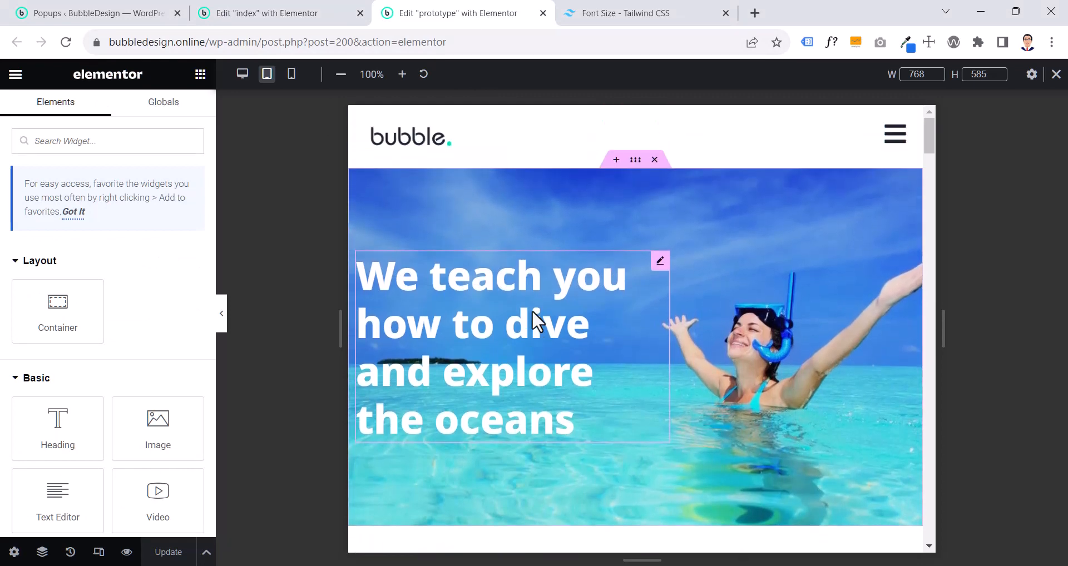
scroll(568, 288, "down", 1)
scroll(569, 288, "up", 1)
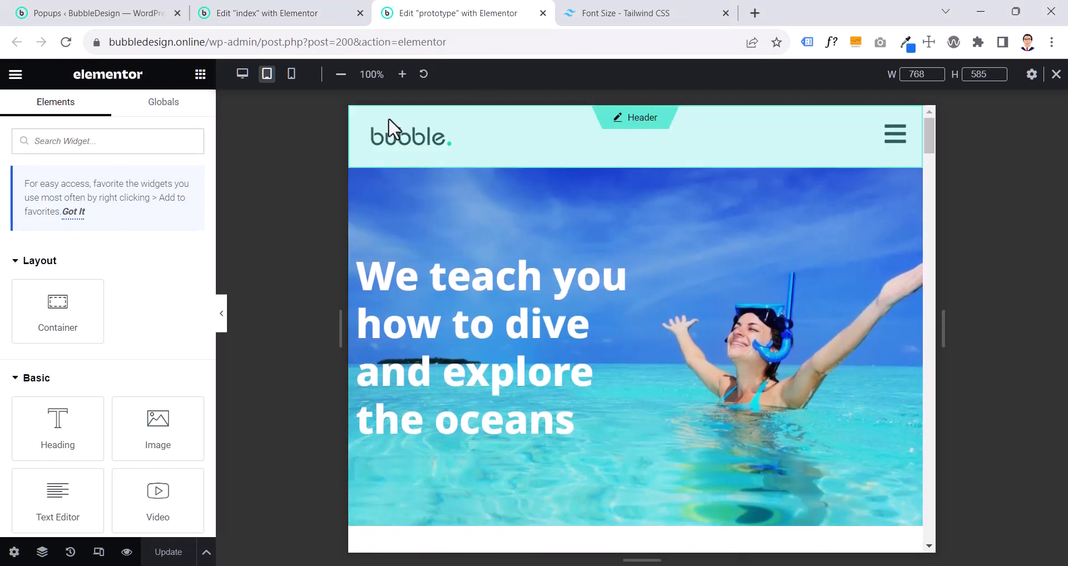
left_click(264, 13)
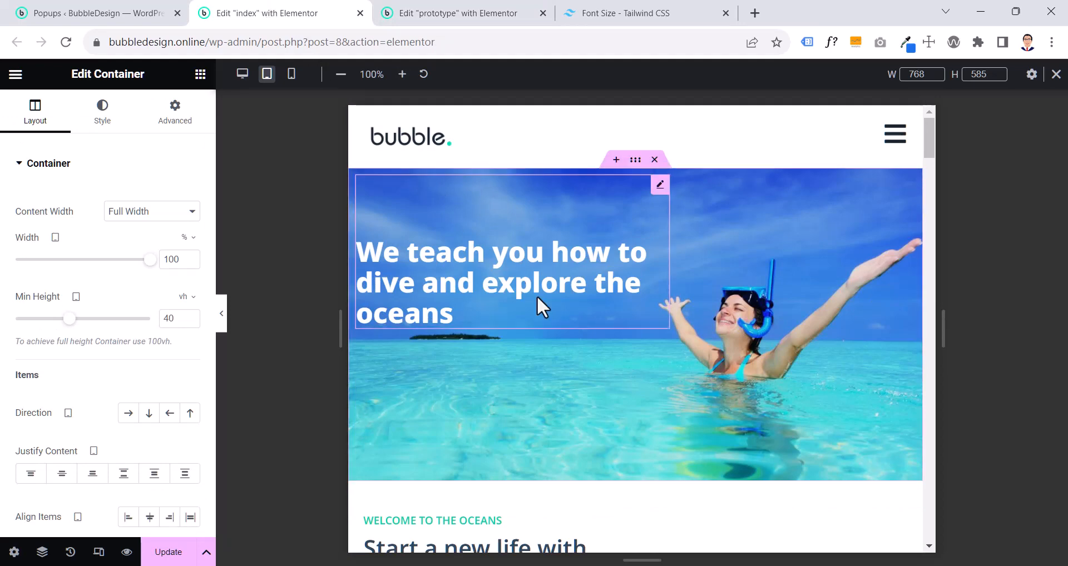
left_click(466, 13)
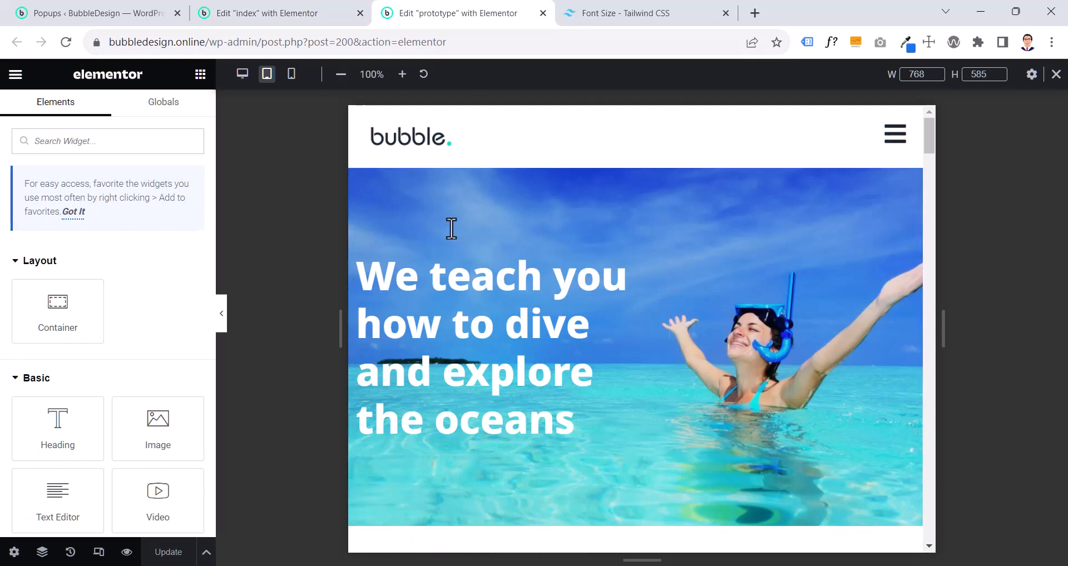
- Check the tablet font size and line height of the index page's hero heading
left_click(310, 17)
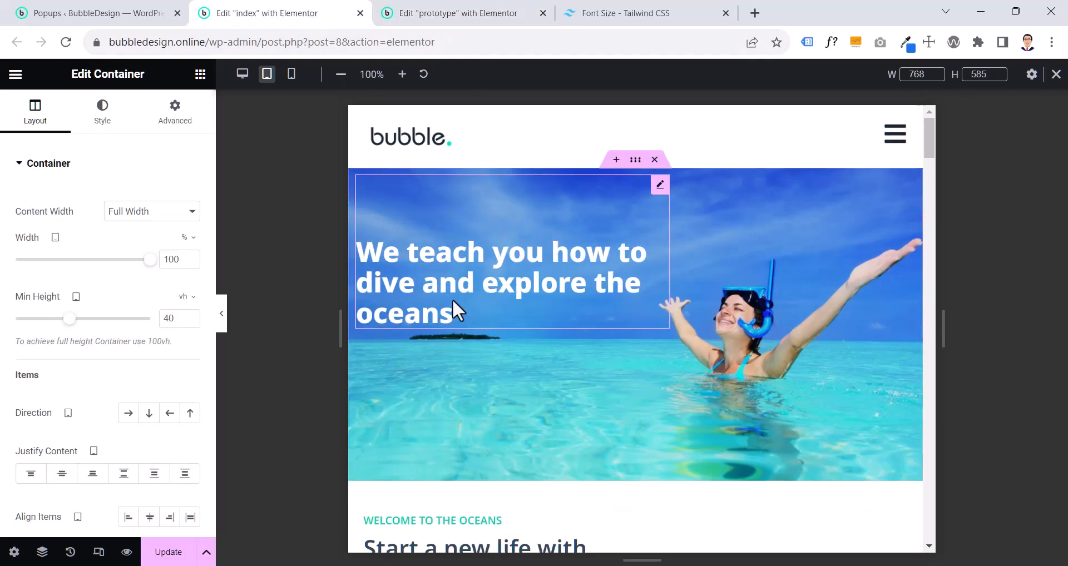
left_click(452, 299)
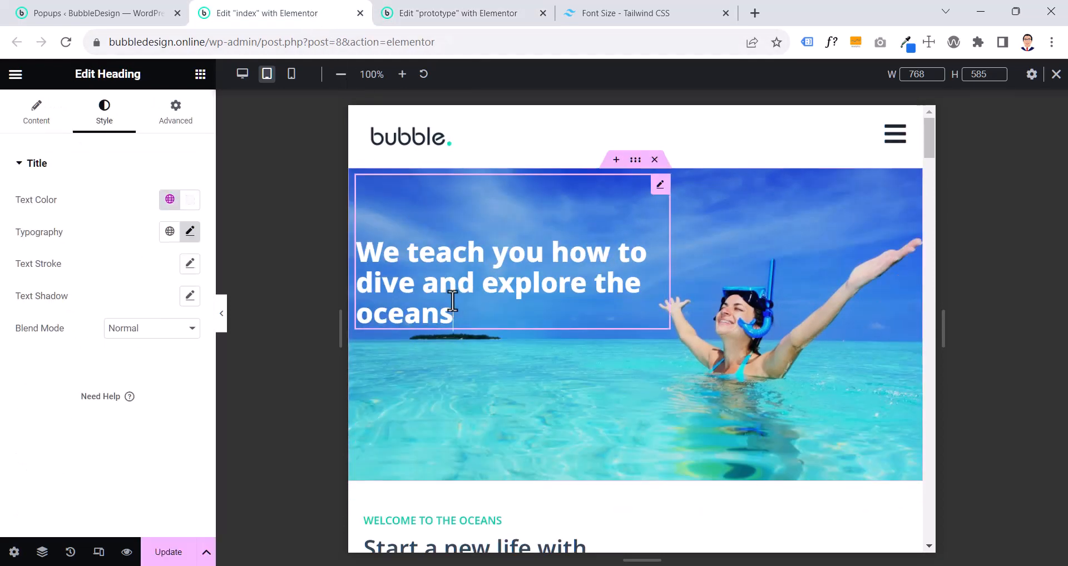
left_click(189, 231)
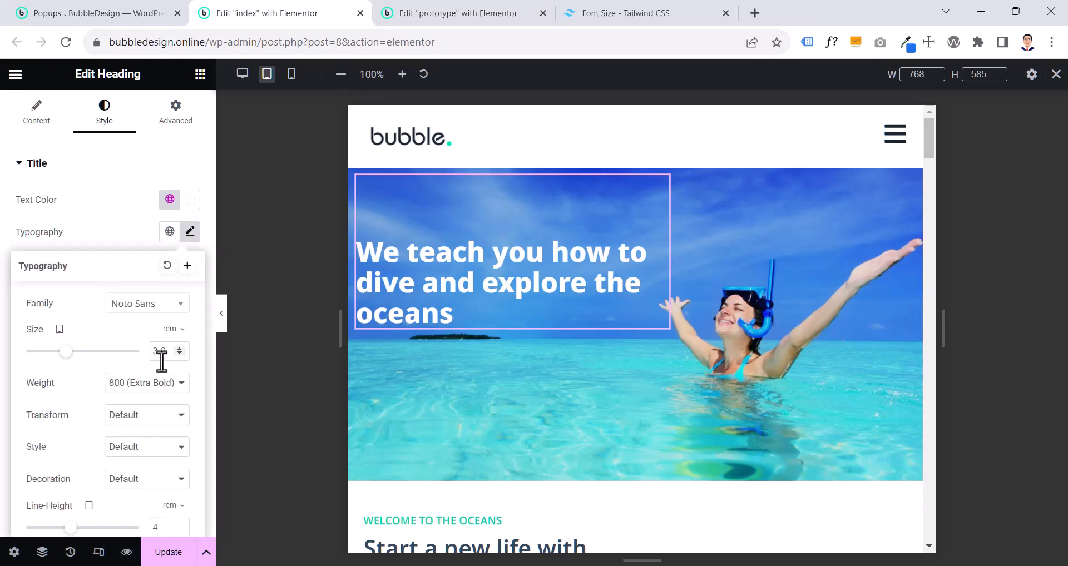
scroll(162, 389, "down", 2)
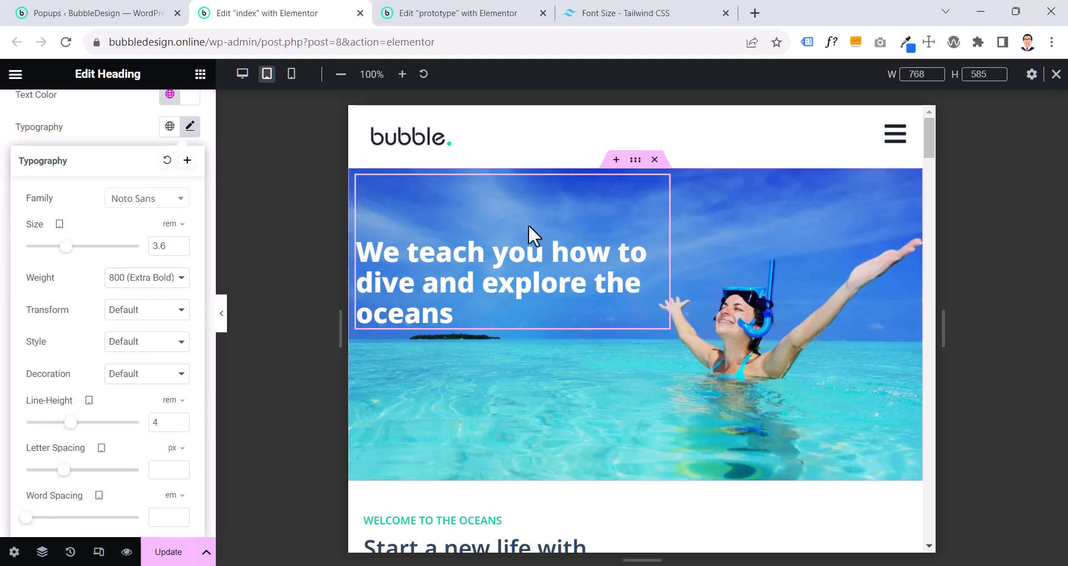
- Try centring the items of the index page's hero container on tablet, and return their alignment to start
left_click(640, 163)
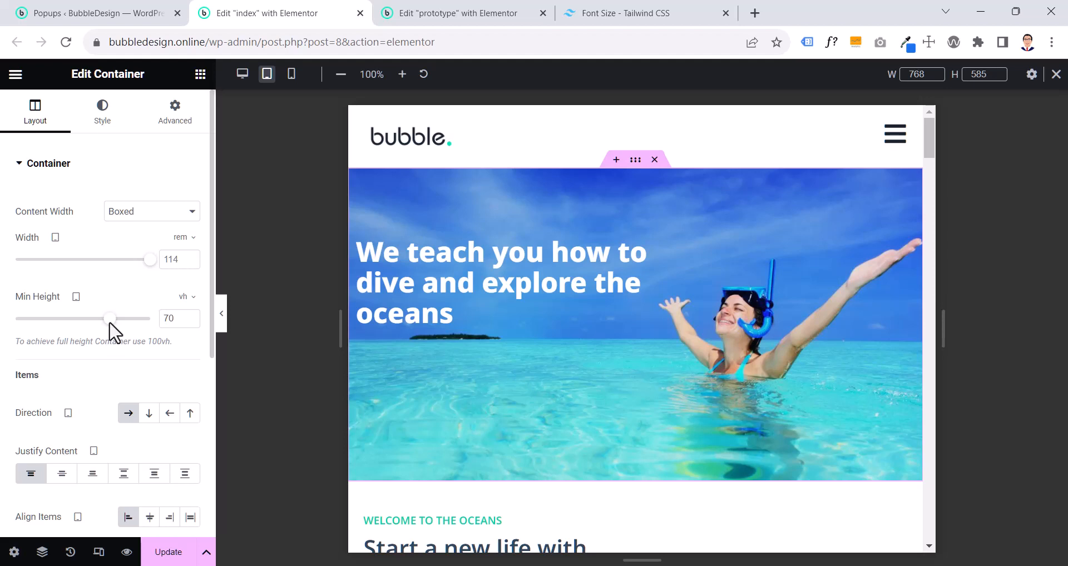
scroll(108, 326, "down", 4)
left_click(140, 309)
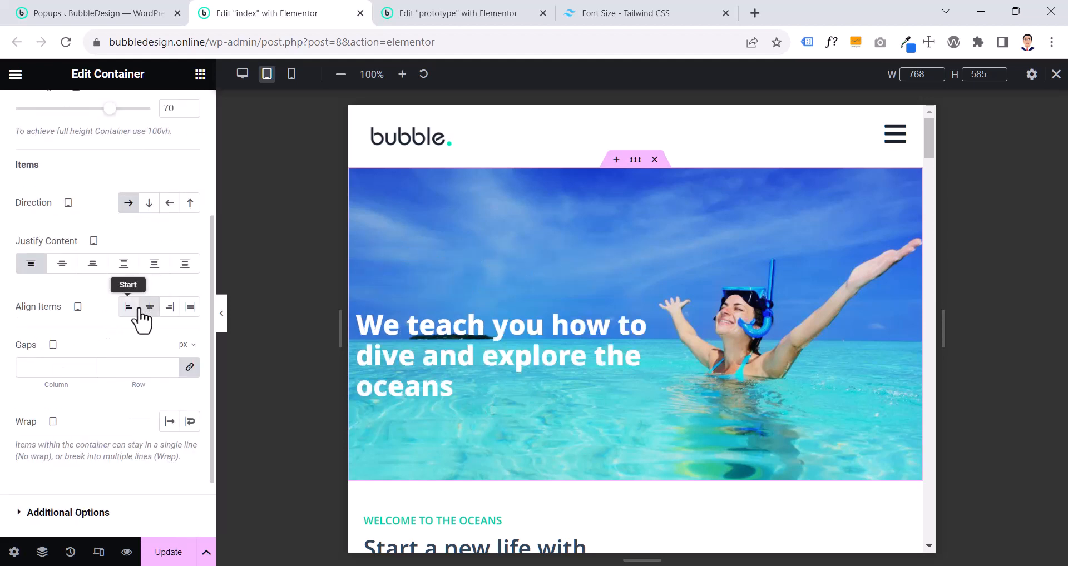
left_click(127, 309)
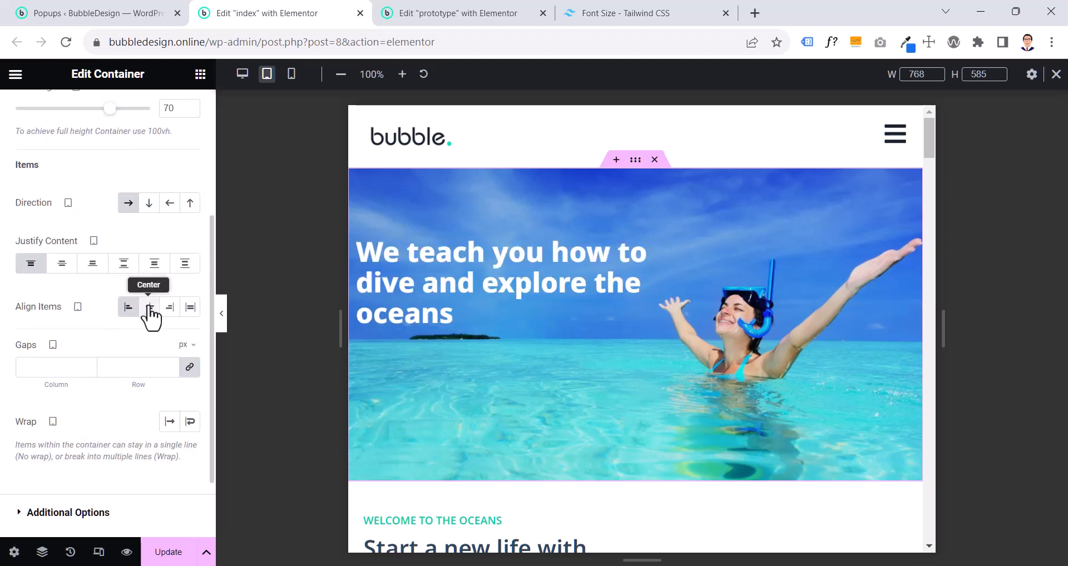
left_click(148, 309)
left_click(129, 310)
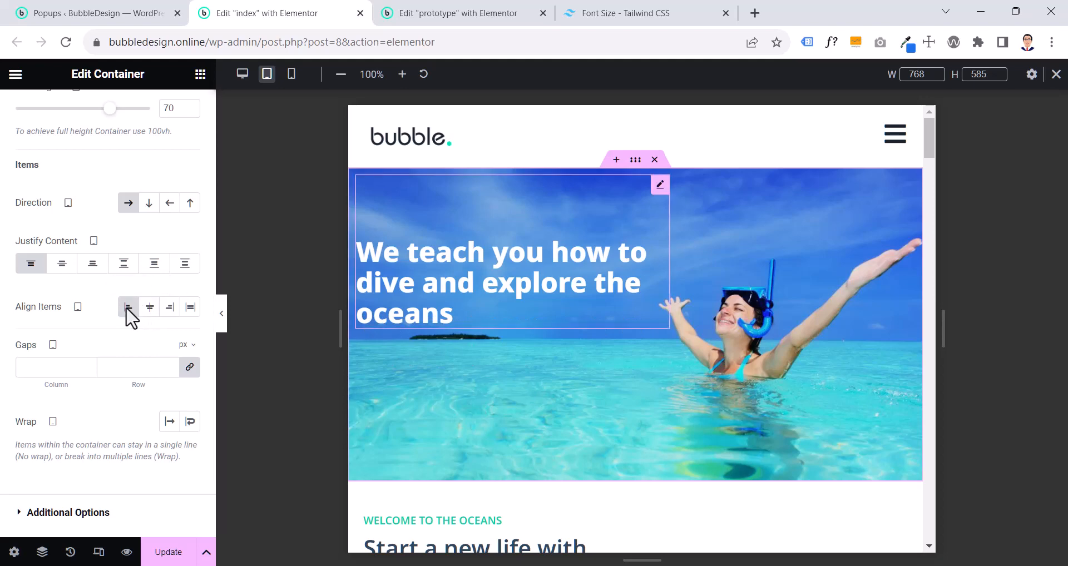
scroll(135, 277, "up", 5)
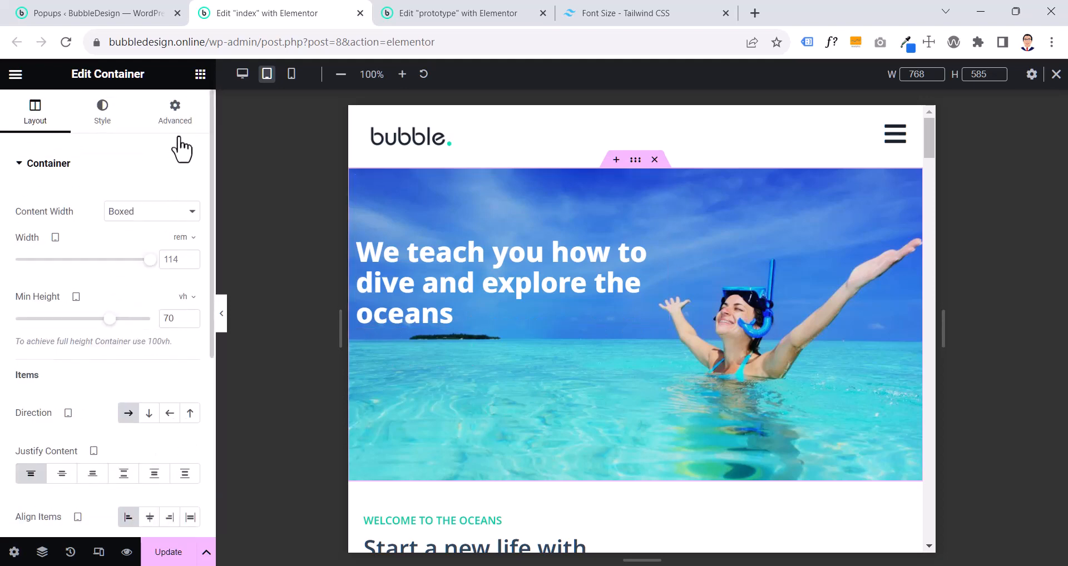
- Check the tablet margin and padding settings of the index page's hero container and hero heading
left_click(184, 122)
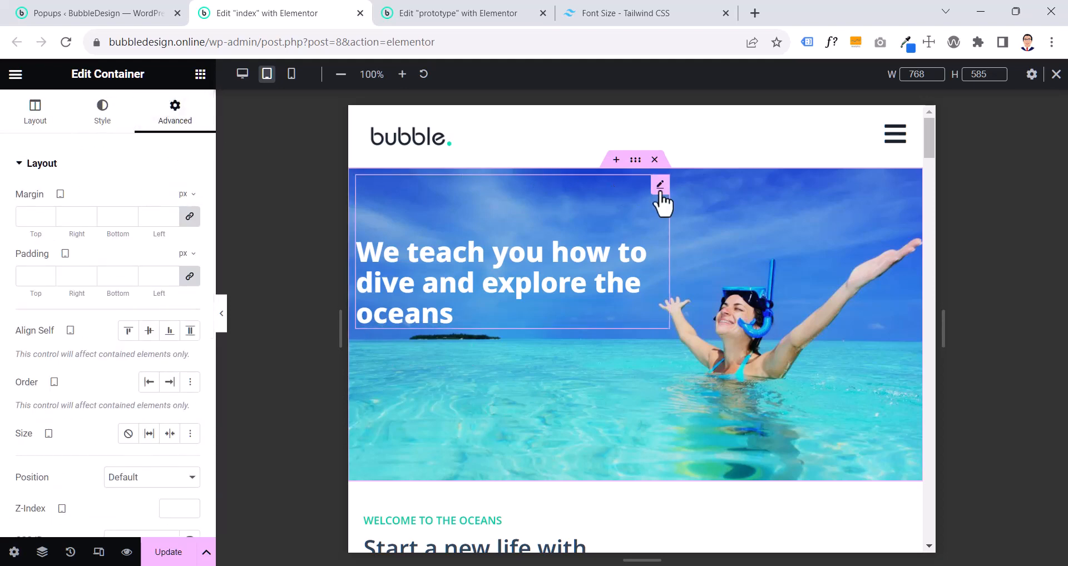
left_click(660, 186)
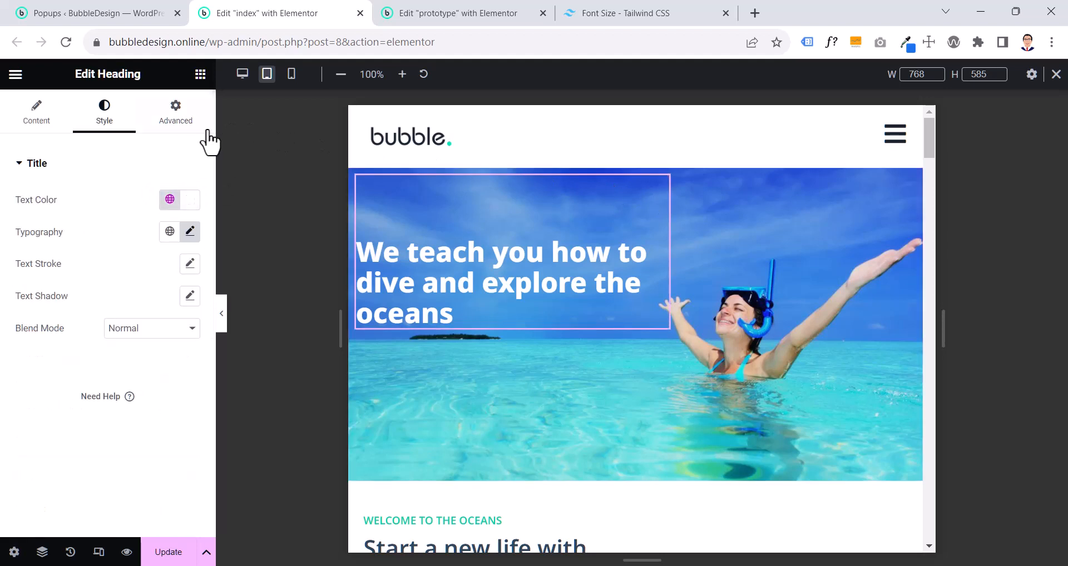
left_click(175, 114)
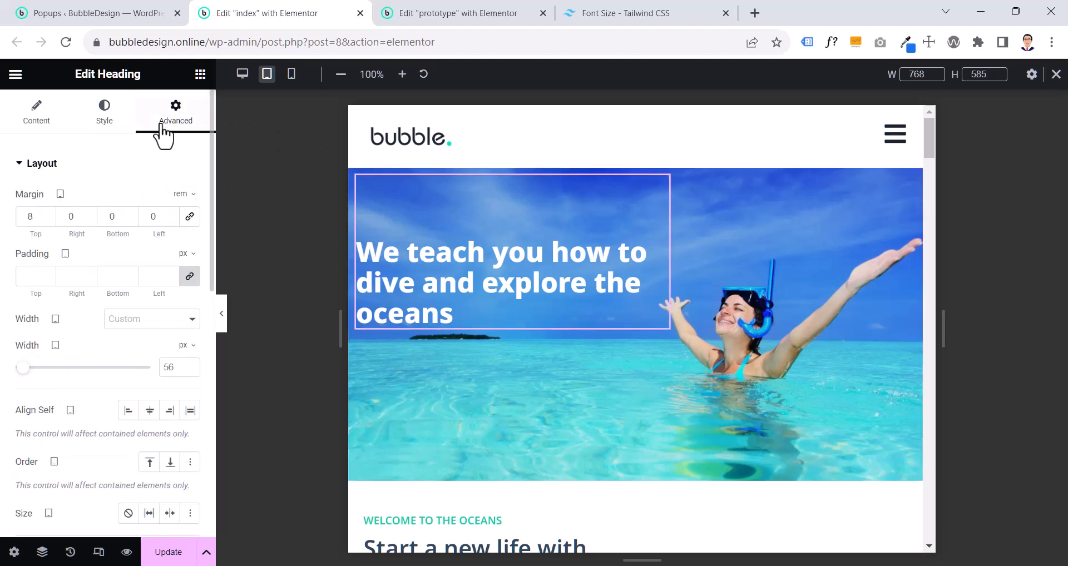
left_click(28, 224)
type("8")
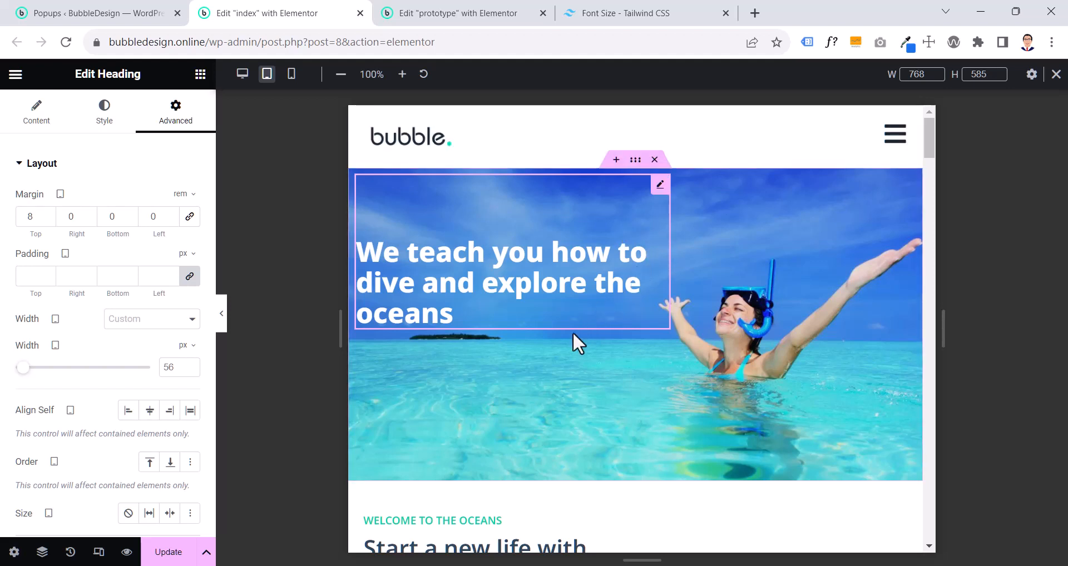
- Copy the index page's hero container and paste its style onto the prototype page's hero container
left_click(637, 161)
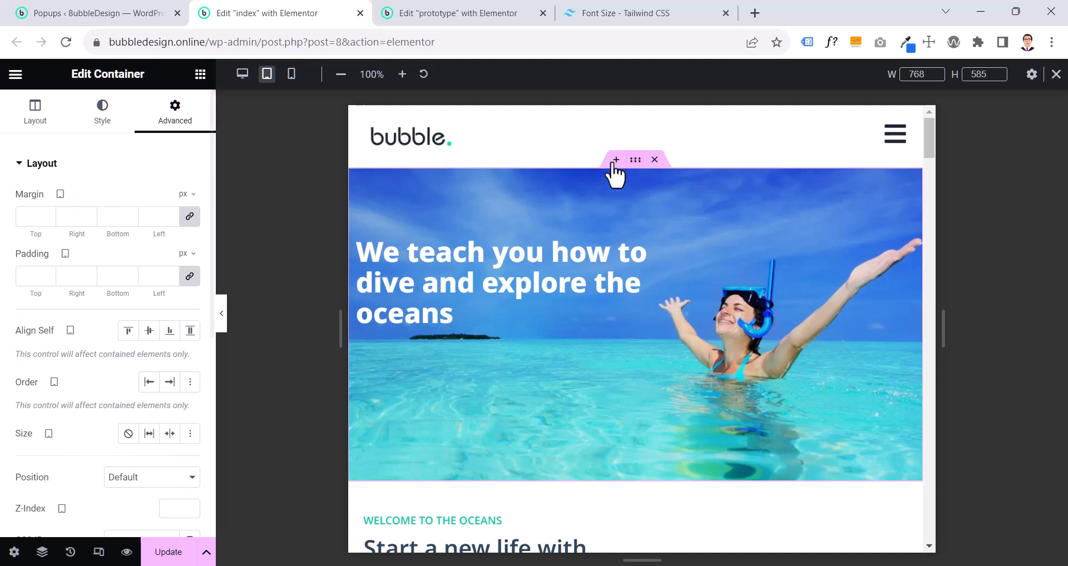
left_click(44, 129)
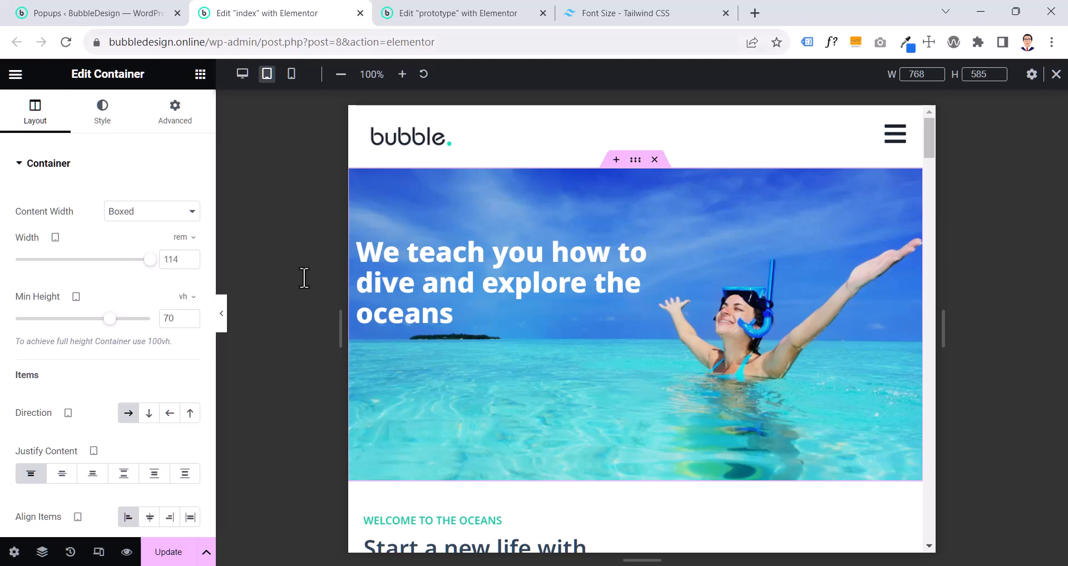
right_click(636, 164)
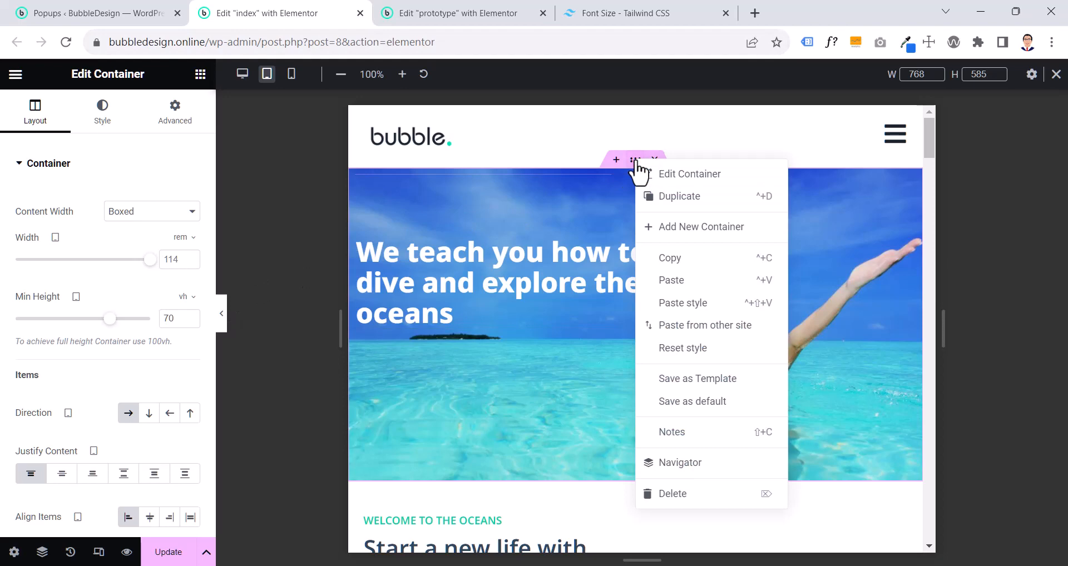
left_click(674, 273)
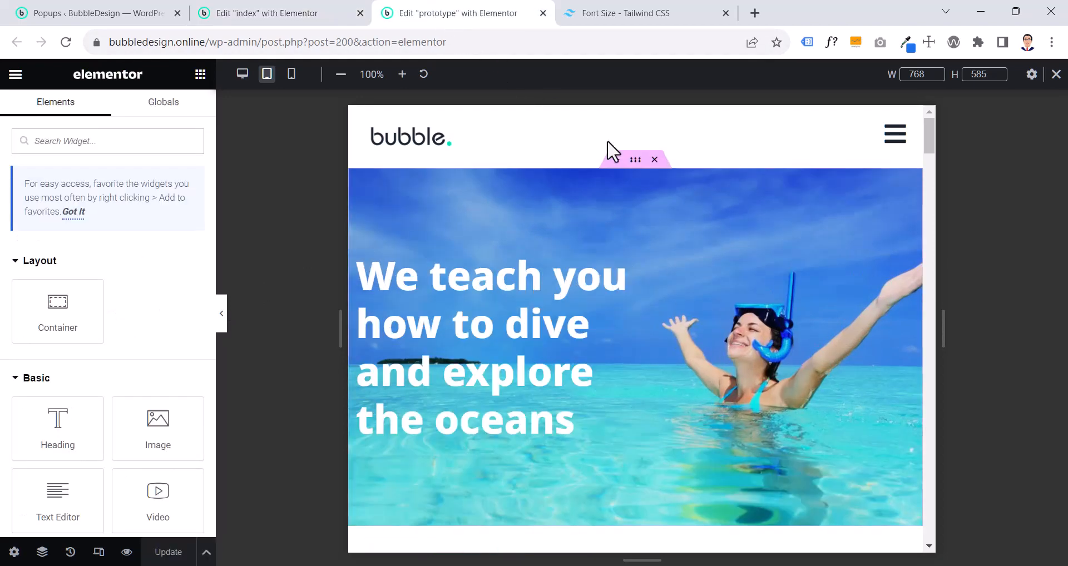
right_click(639, 168)
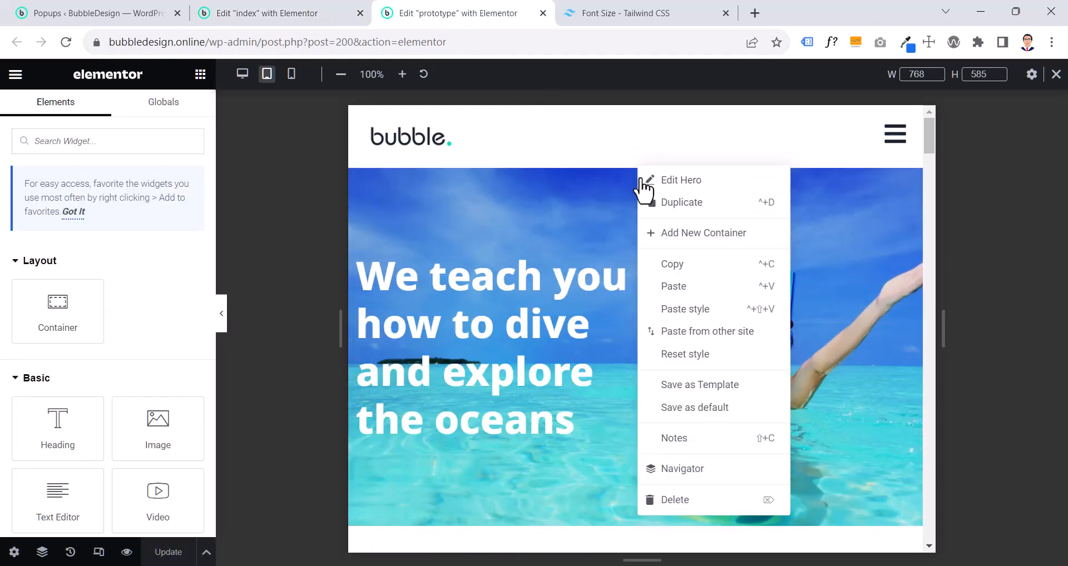
left_click(671, 312)
- Copy the index page's hero heading, paste its style onto the prototype's hero heading, and close the Tailwind font size reference
left_click(462, 262)
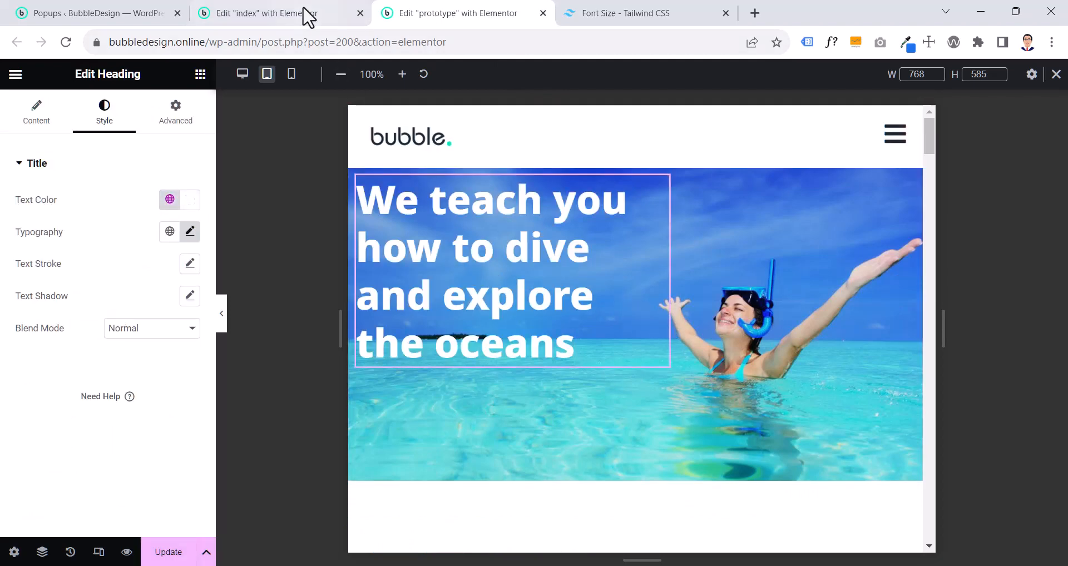
left_click(305, 14)
left_click(494, 273)
right_click(489, 248)
left_click(530, 318)
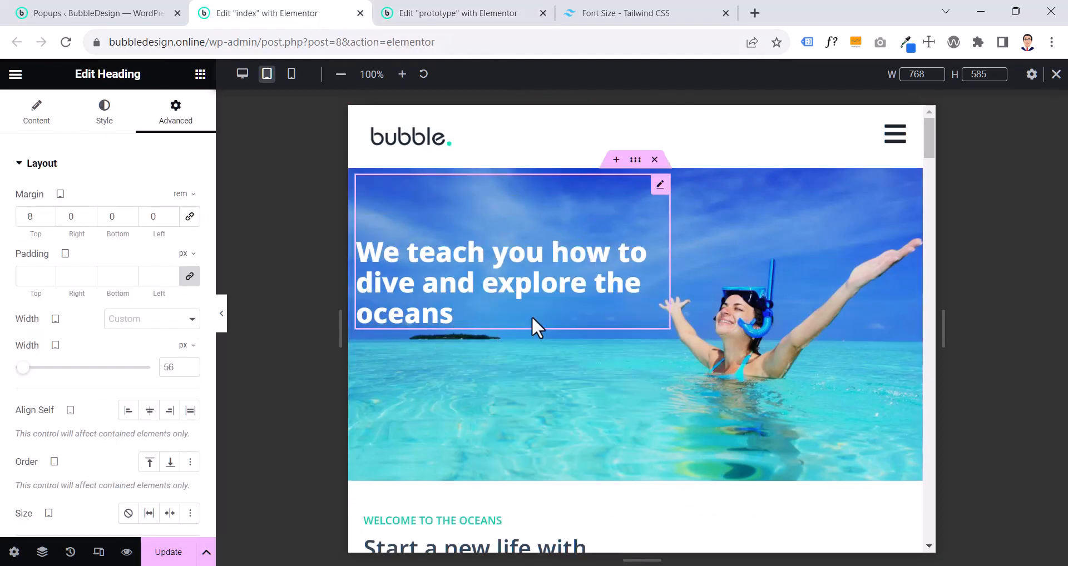
left_click(470, 16)
right_click(492, 236)
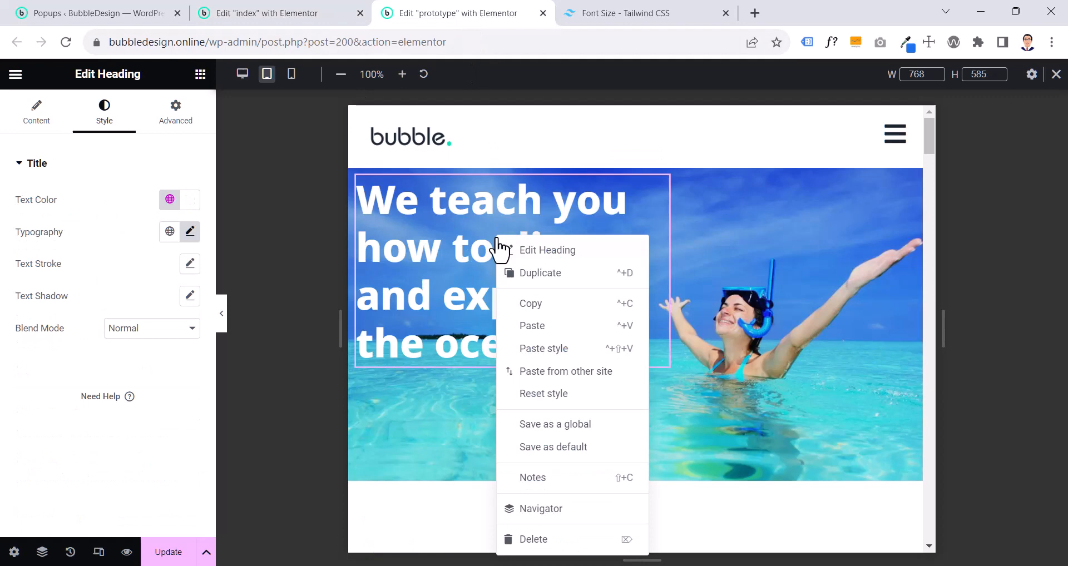
left_click(546, 347)
left_click(725, 13)
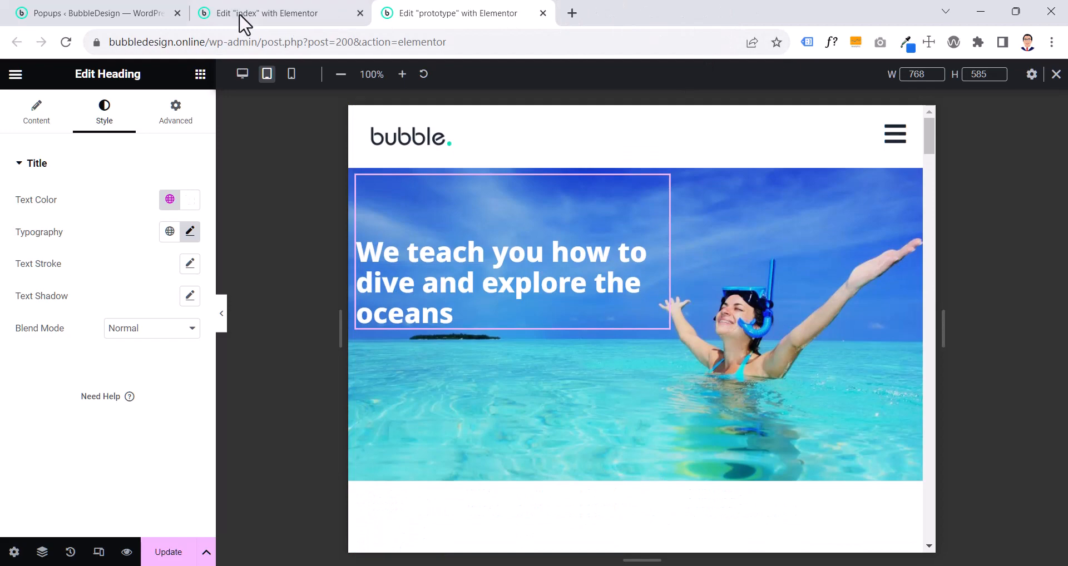
- Compare the tablet hero and welcome sections of the index page with those of the prototype page
left_click(240, 17)
scroll(452, 186, "down", 2)
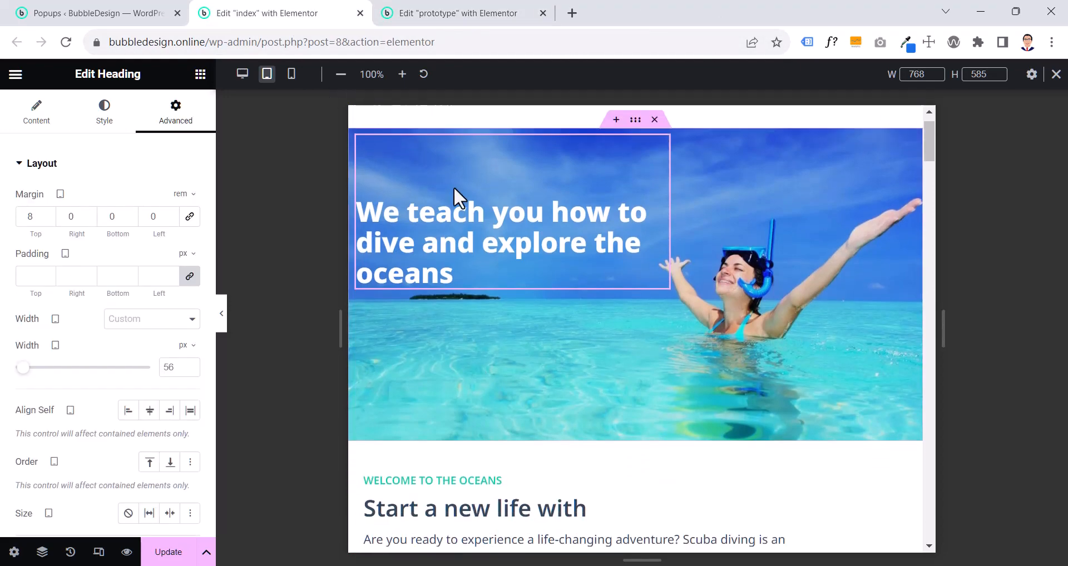
scroll(592, 299, "up", 1)
scroll(593, 300, "down", 4)
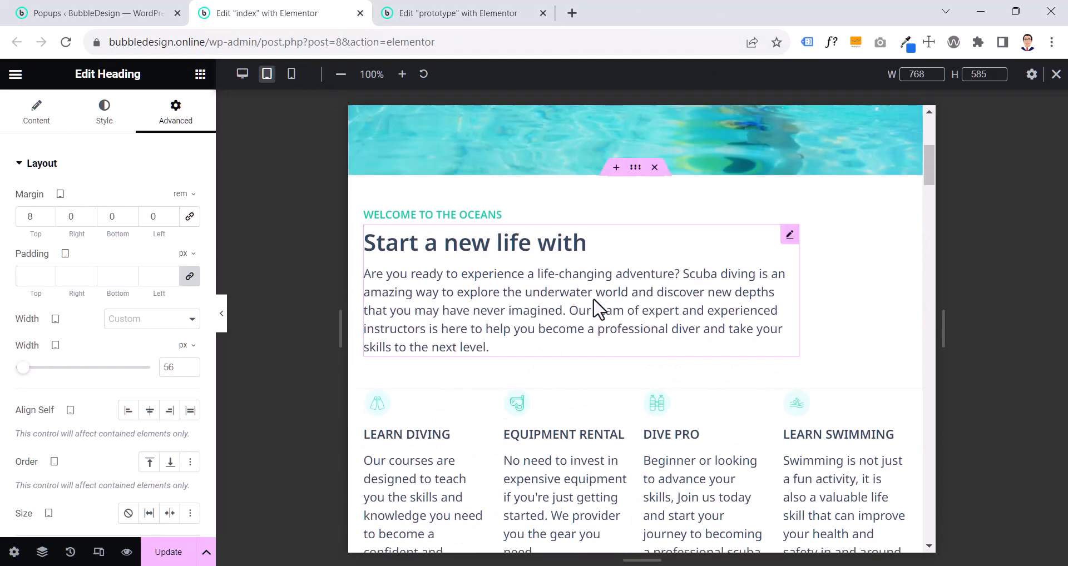
scroll(593, 309, "down", 1)
left_click(471, 17)
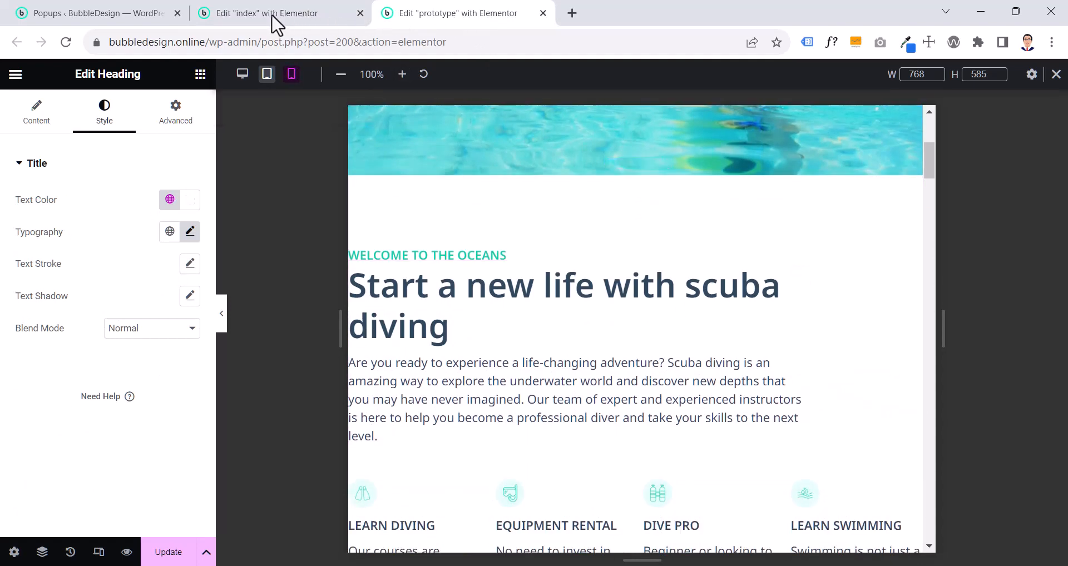
- Open the title typography settings of the "Start a new life with" image box on the index page
left_click(276, 22)
left_click(547, 191)
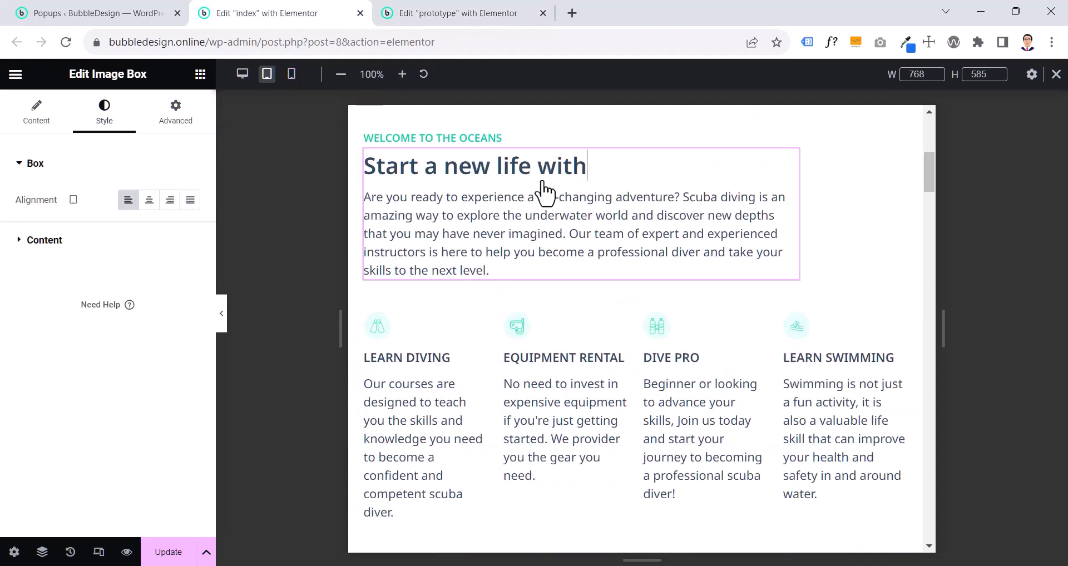
left_click(45, 241)
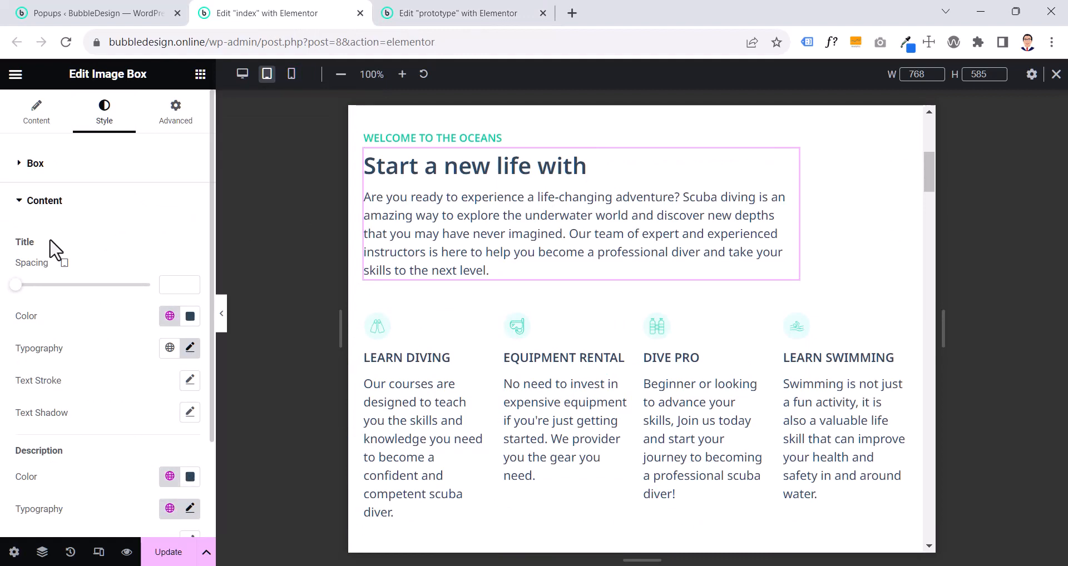
left_click(197, 354)
scroll(153, 298, "down", 4)
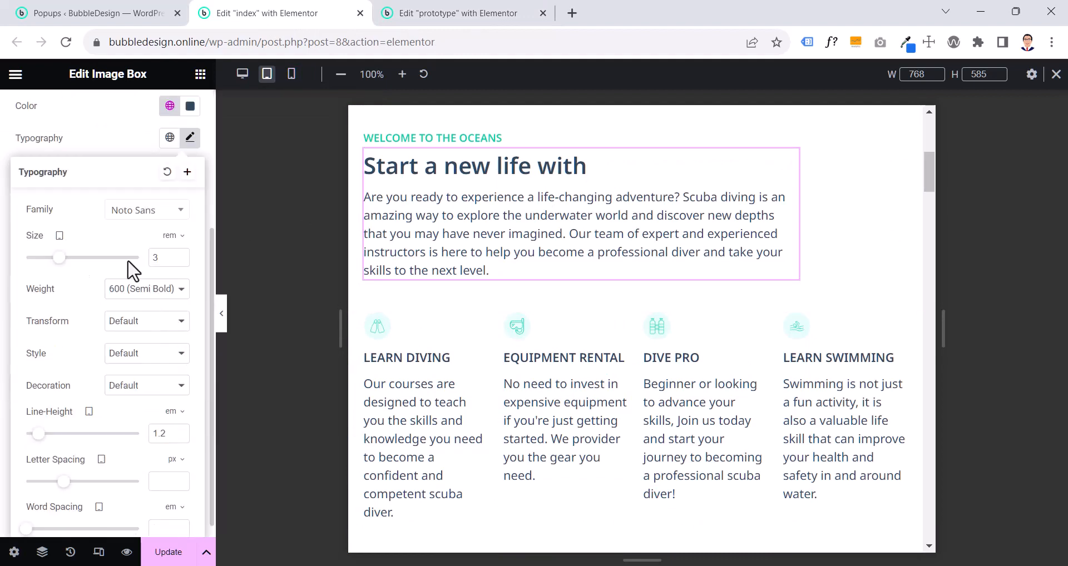
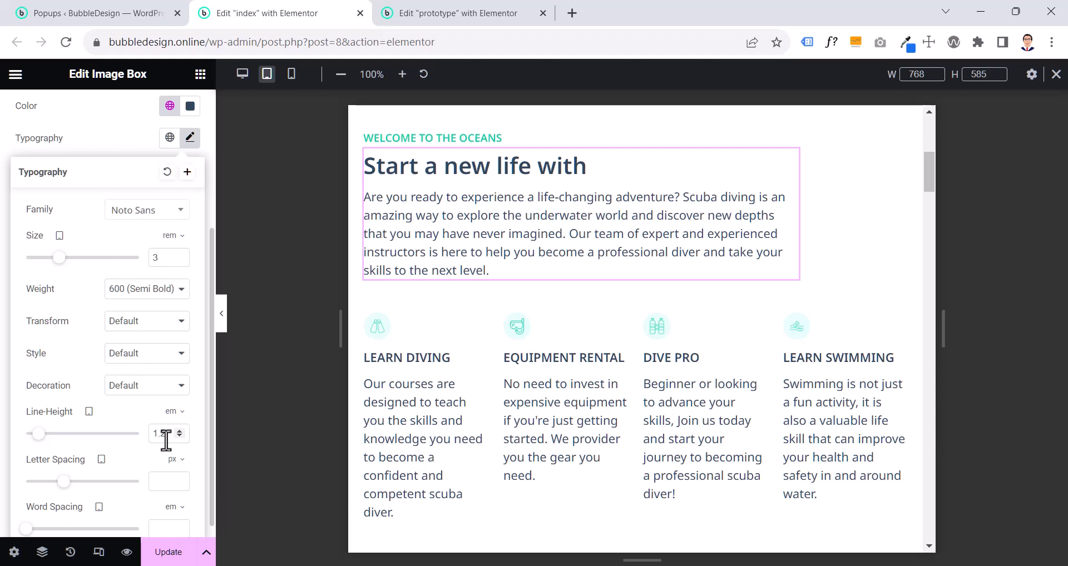
- Copy the index page's "Start a new life with" image box and paste its style onto the matching image box on the prototype page
right_click(426, 177)
left_click(443, 236)
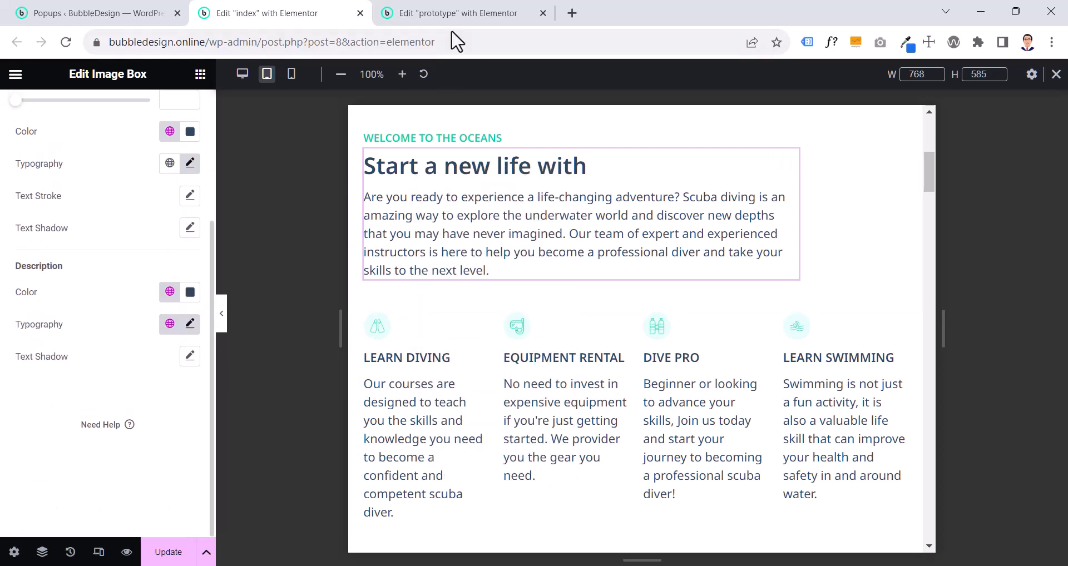
left_click(452, 23)
right_click(466, 305)
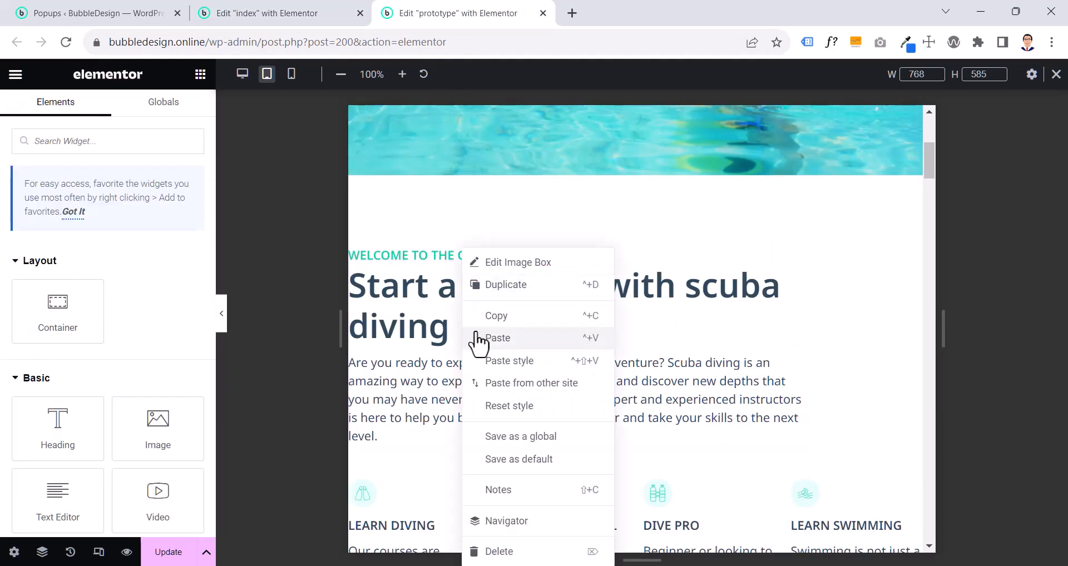
left_click(490, 363)
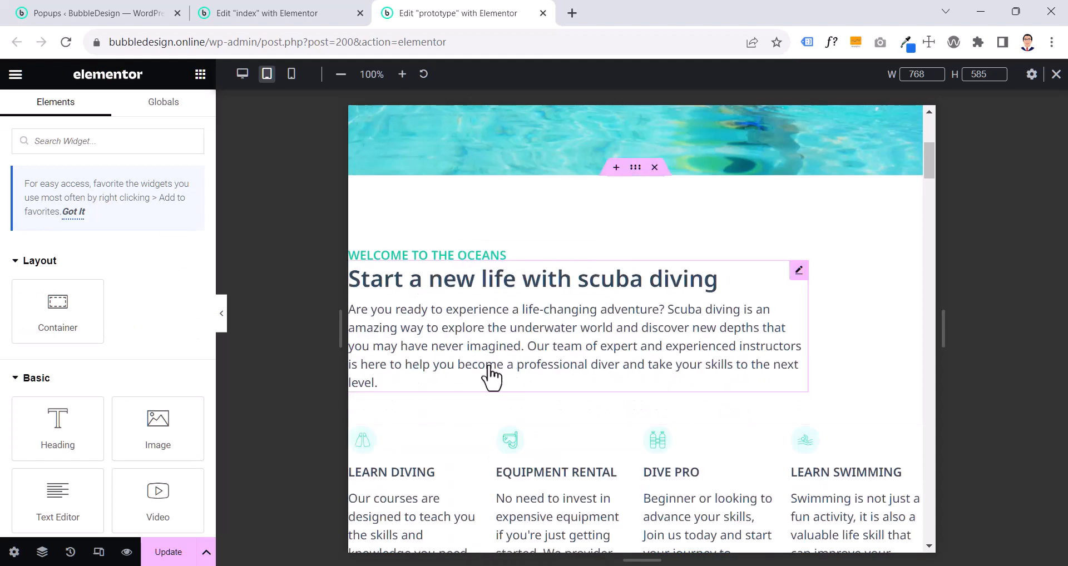
- Check the typography of the index page's "Welcome to the oceans" heading, copy the heading, and paste its style onto the prototype's heading
left_click(467, 257)
left_click(278, 12)
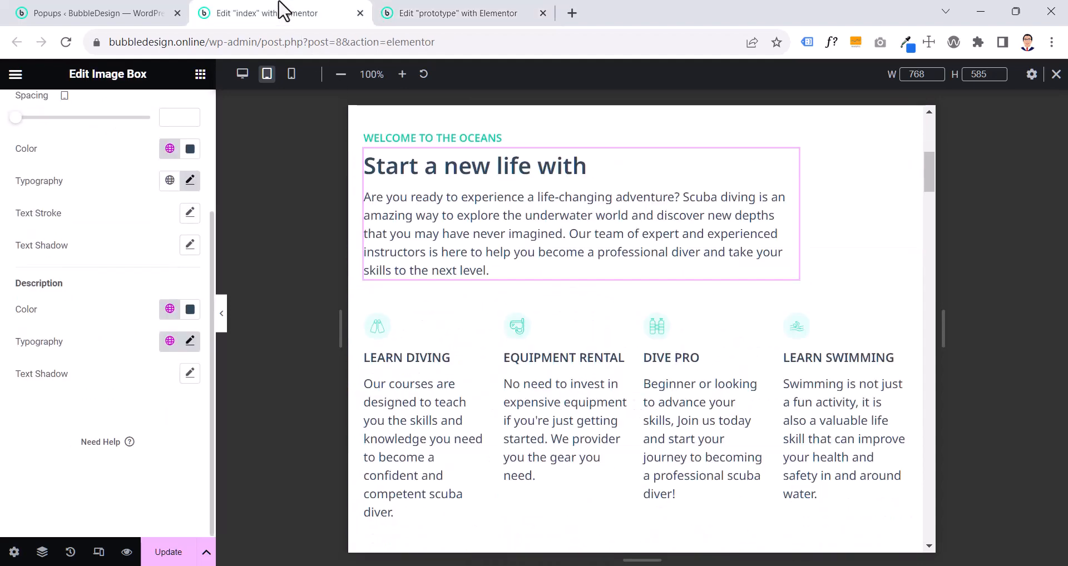
left_click(418, 143)
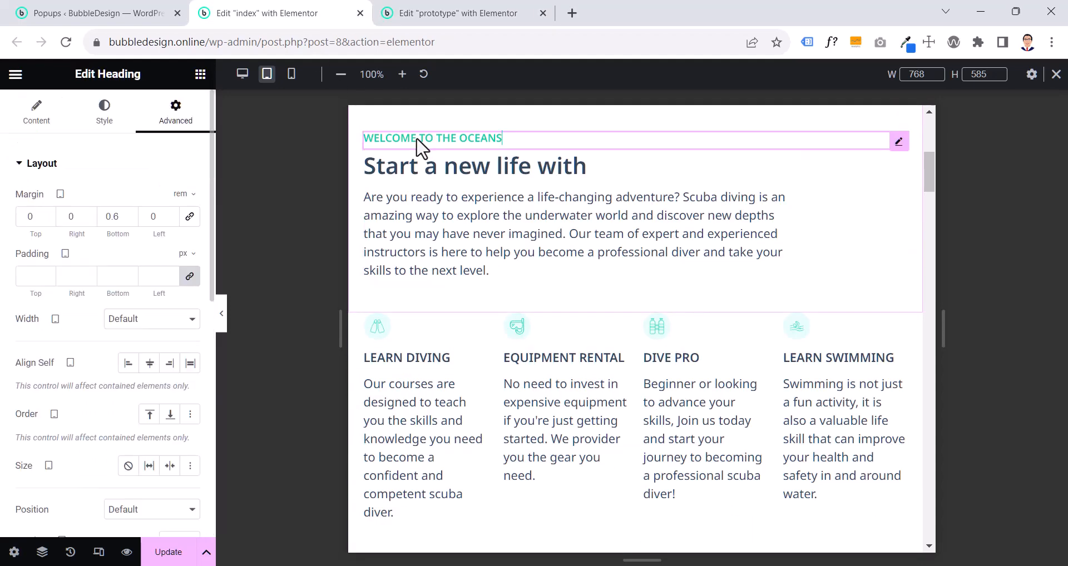
left_click(87, 118)
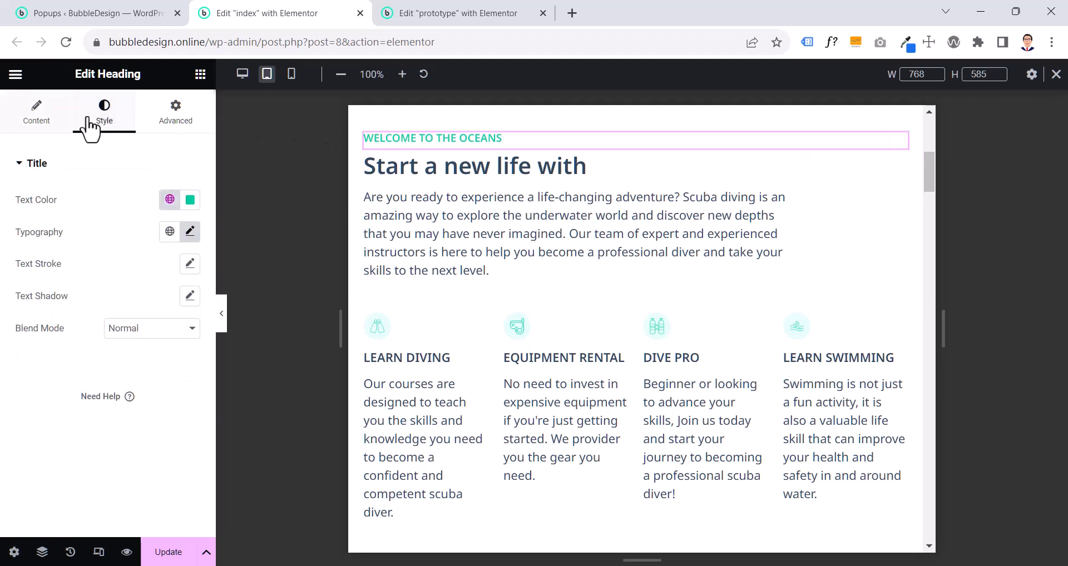
left_click(188, 233)
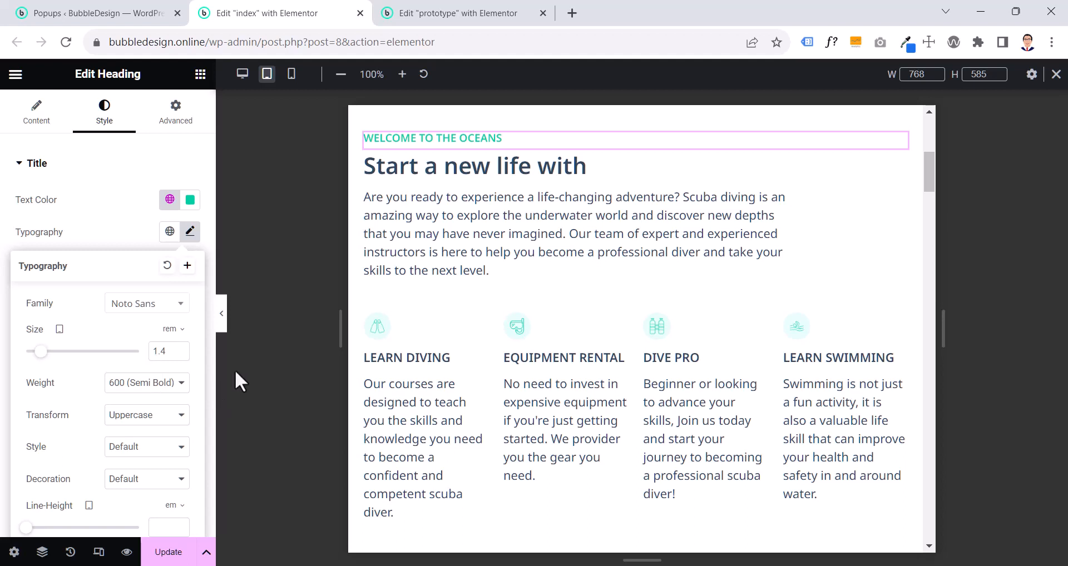
right_click(490, 153)
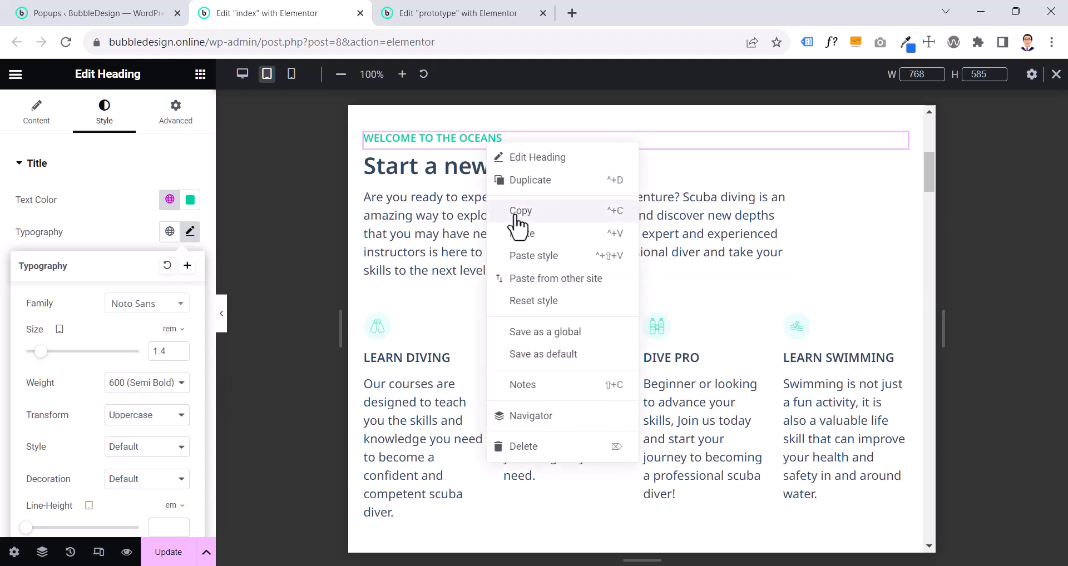
left_click(515, 214)
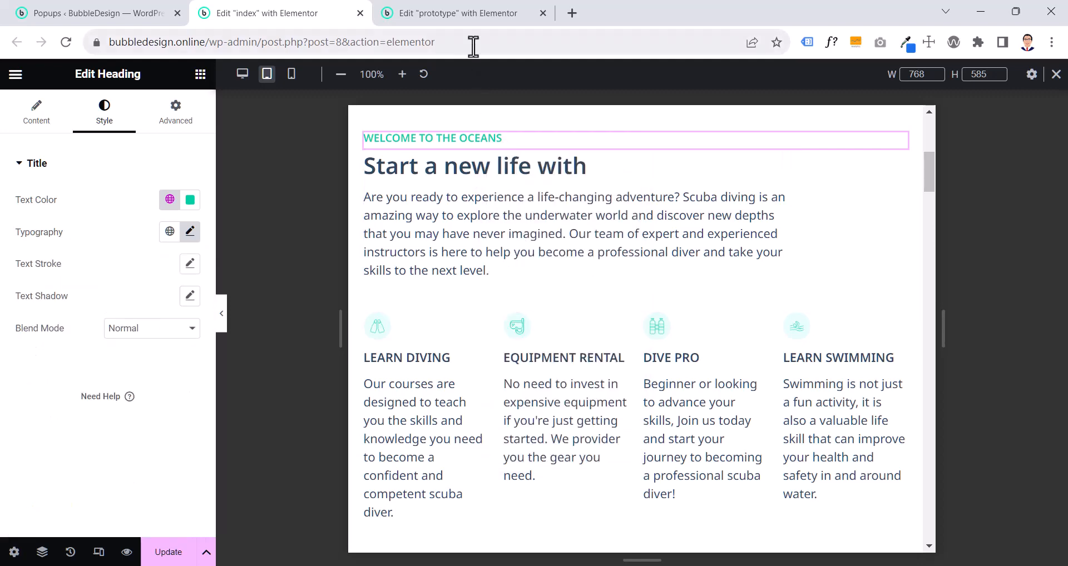
left_click(473, 13)
right_click(452, 256)
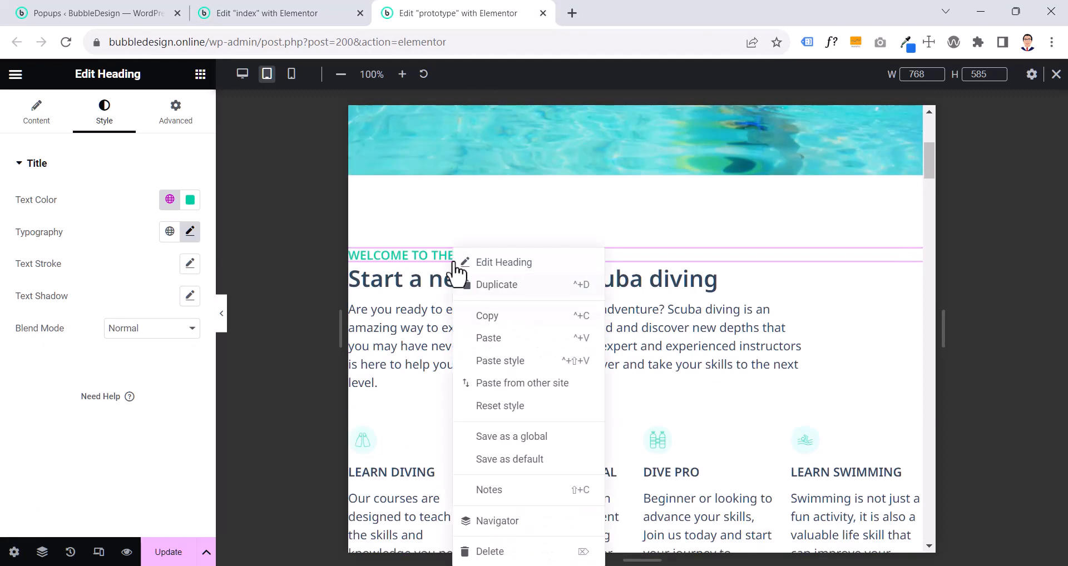
left_click(481, 362)
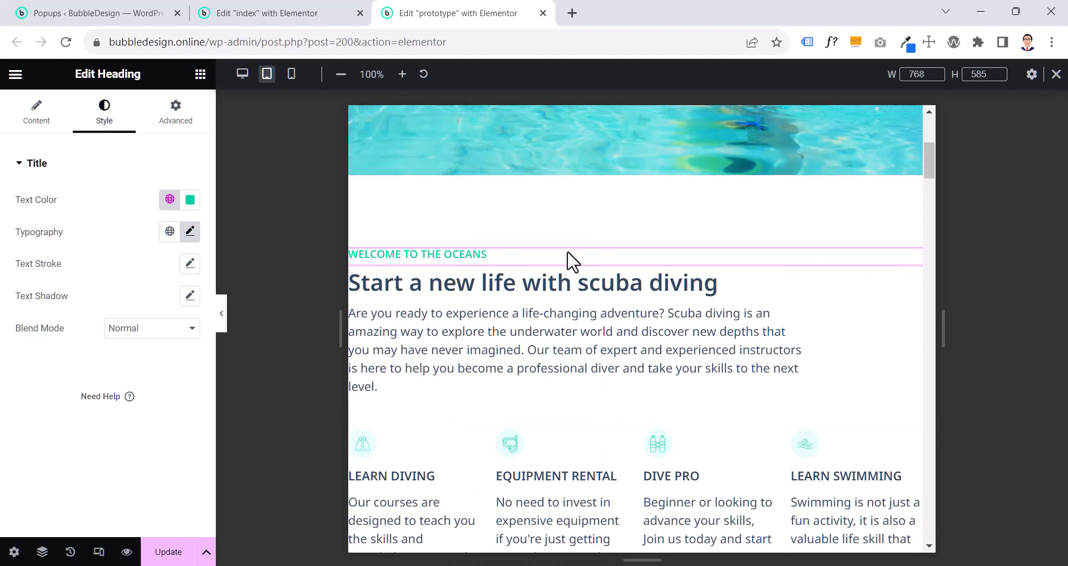
- Unlink the tablet padding of the prototype's welcome container and set it to 4.4 rem top and bottom, 2 rem right and left
left_click(634, 170)
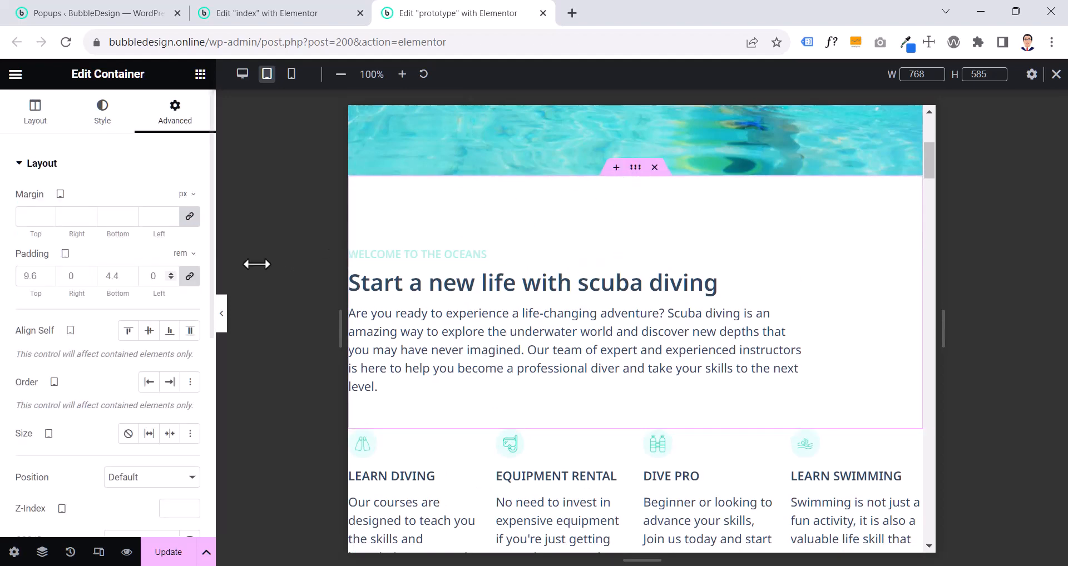
left_click(189, 276)
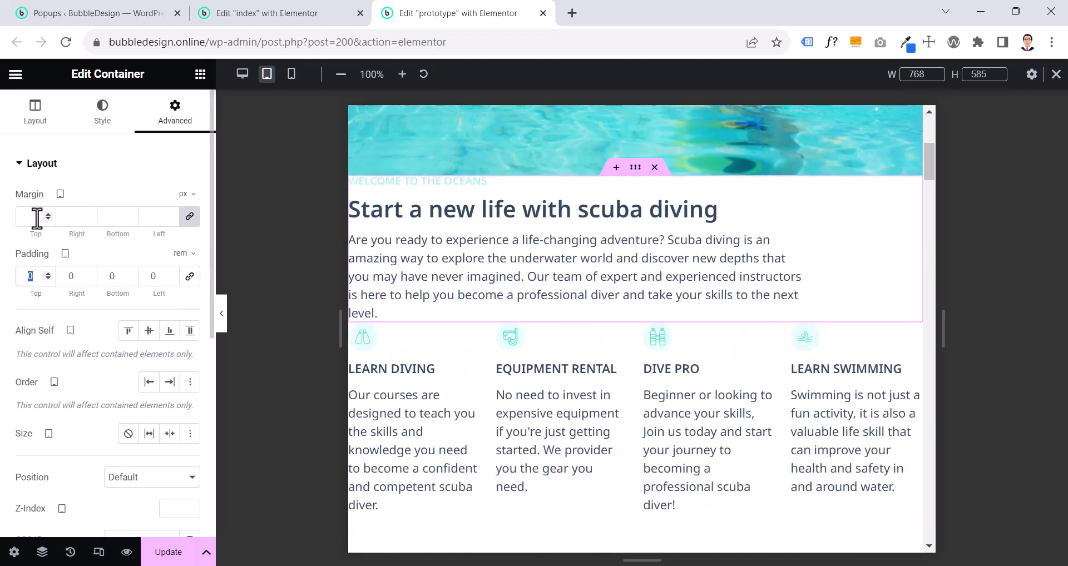
type("4.4")
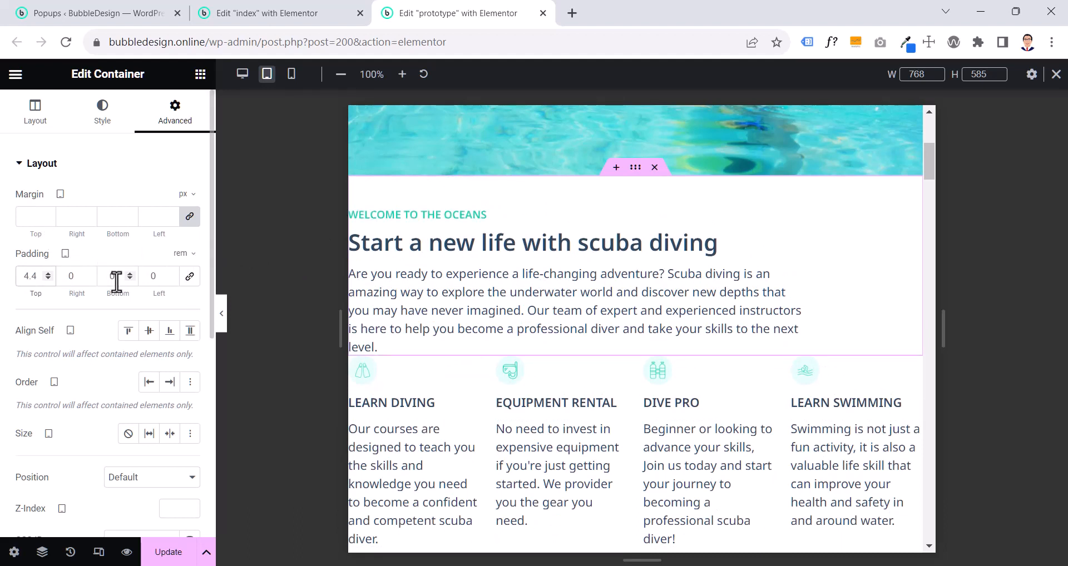
type("4.4")
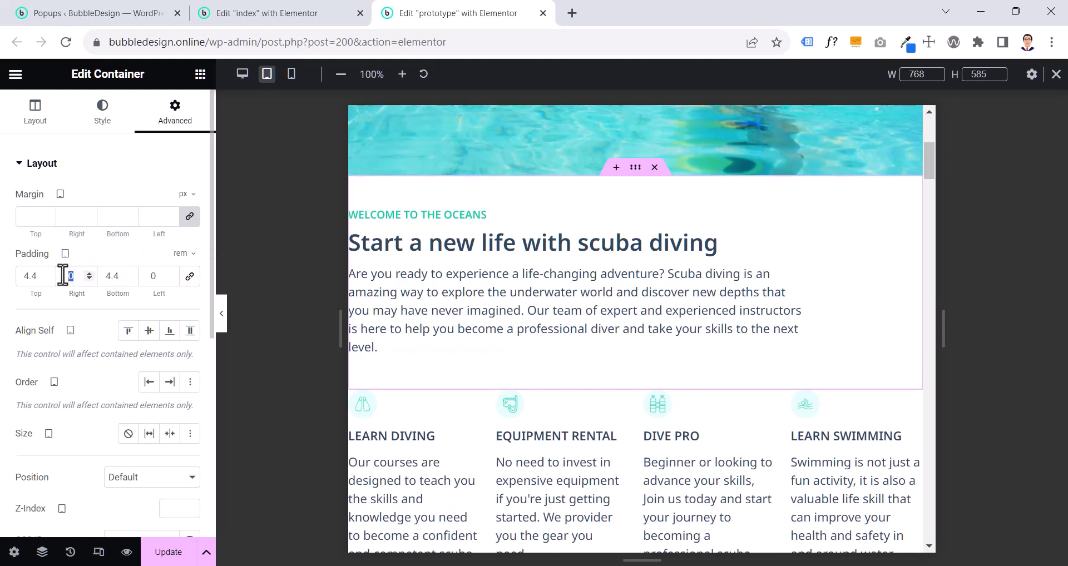
type("2")
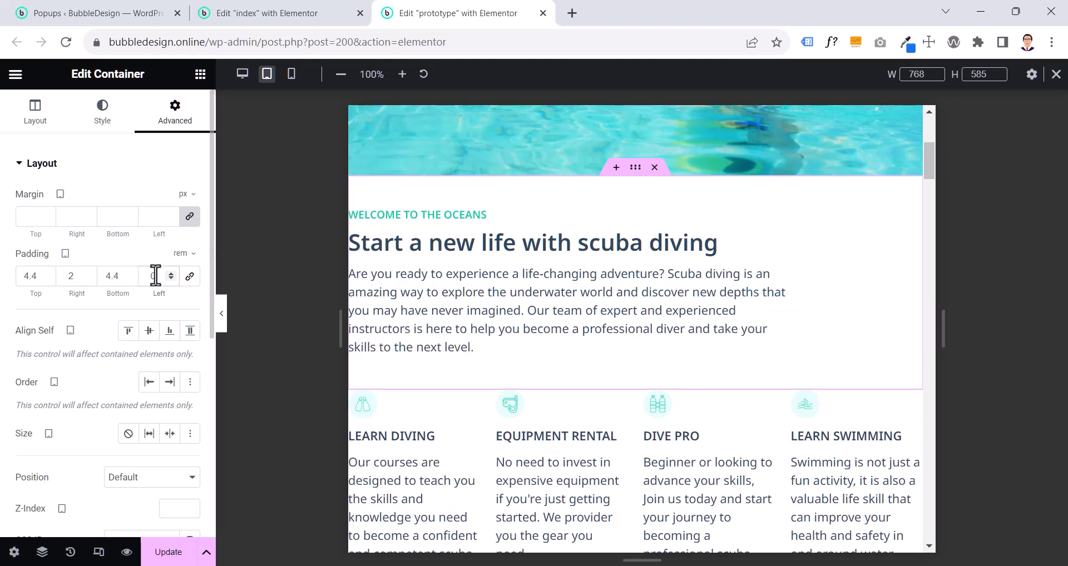
type("2")
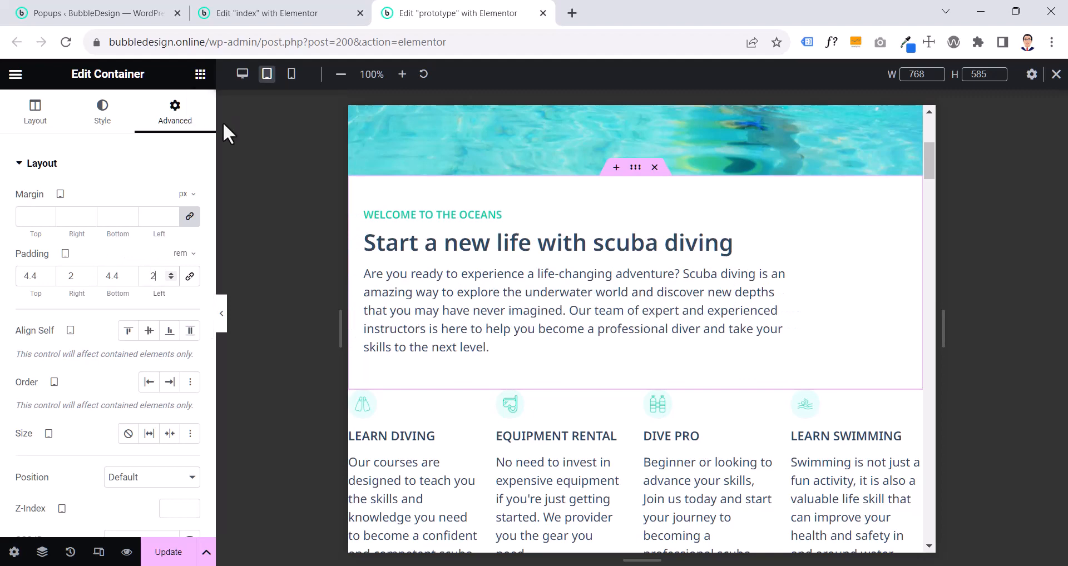
- Unlink the prototype's four-column services container padding and set it to 0 top, 2 right, 4.4 bottom and 2 rem left, comparing with the index page
left_click(285, 9)
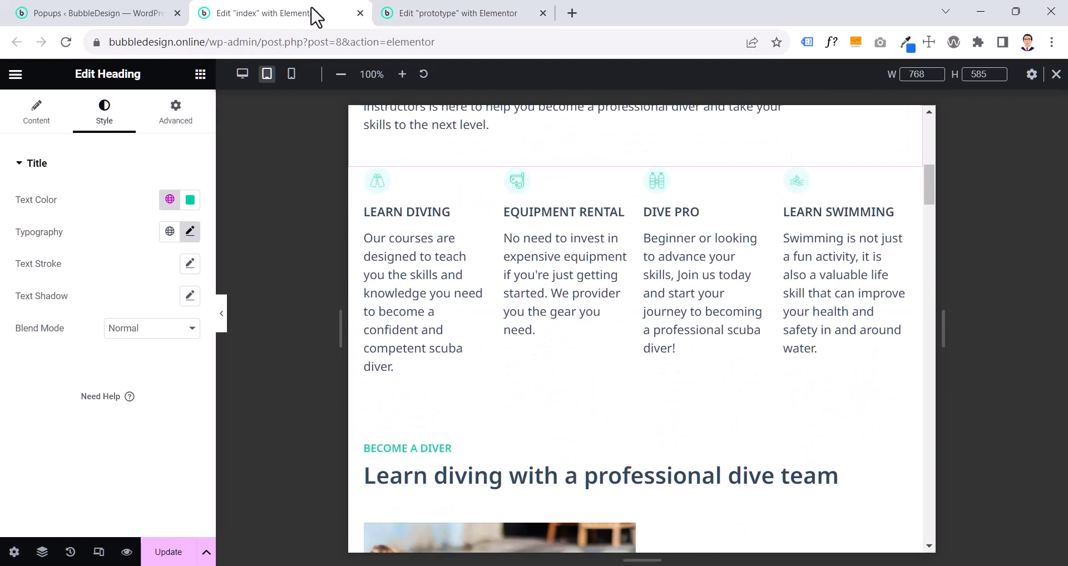
left_click(465, 22)
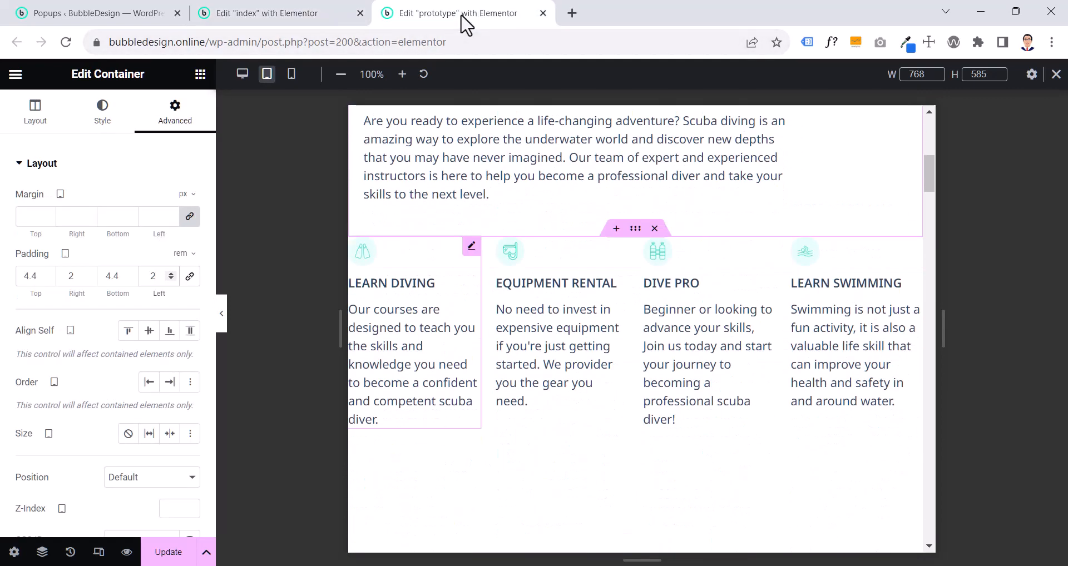
left_click(633, 229)
left_click(179, 122)
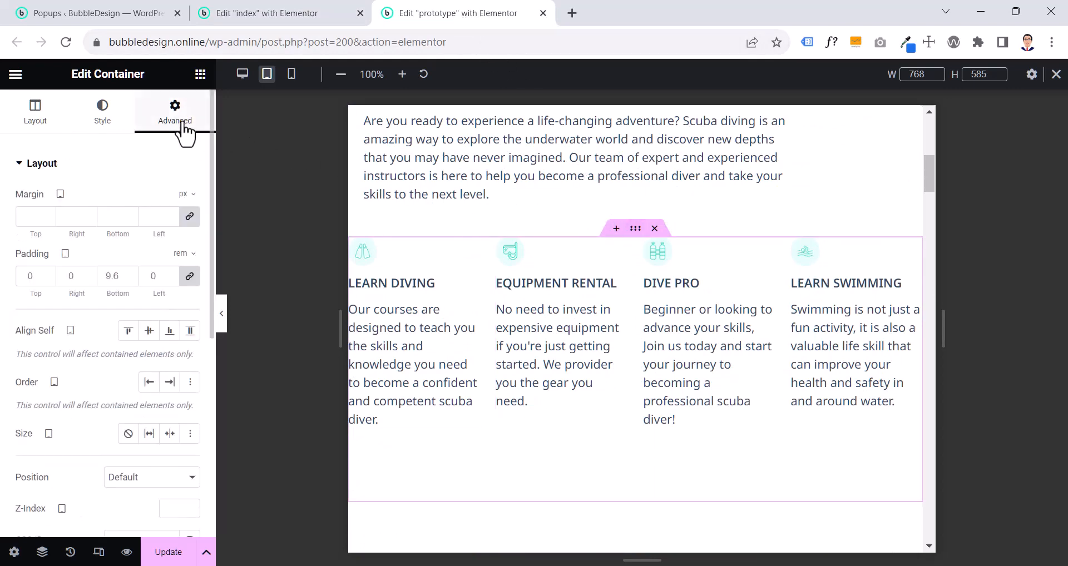
left_click(189, 276)
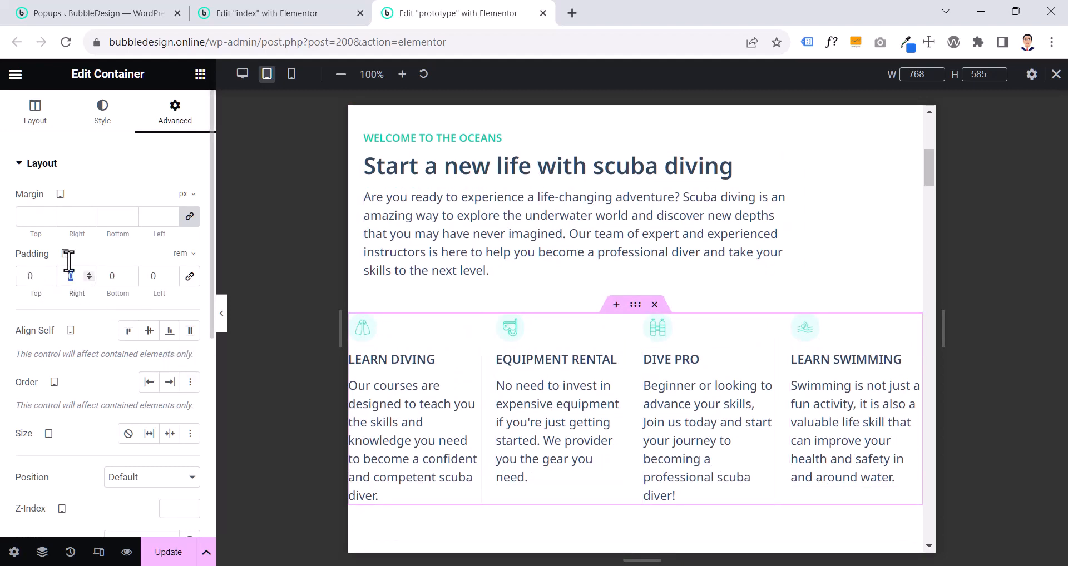
type("2")
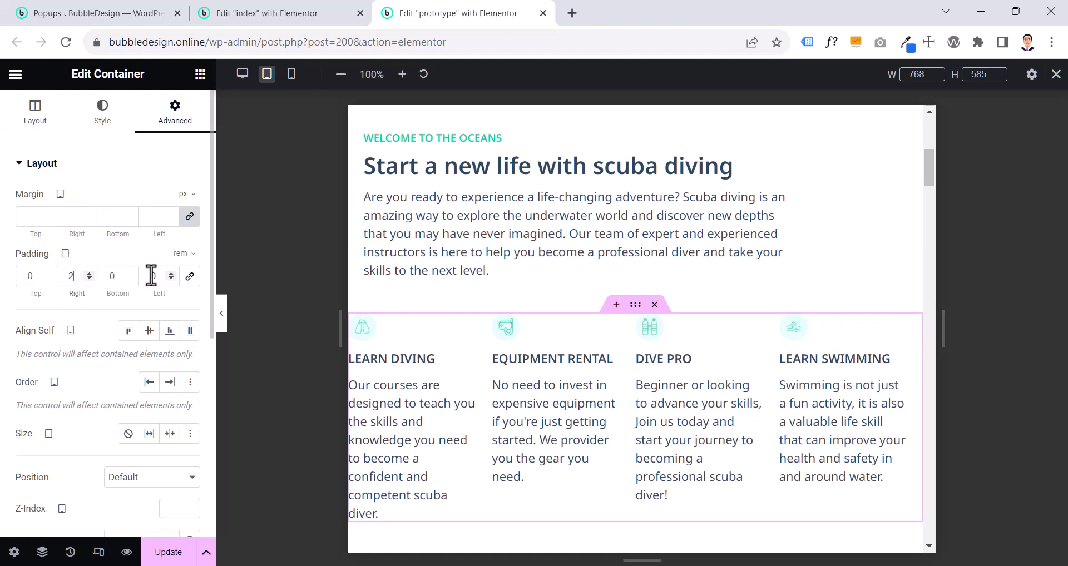
type("2")
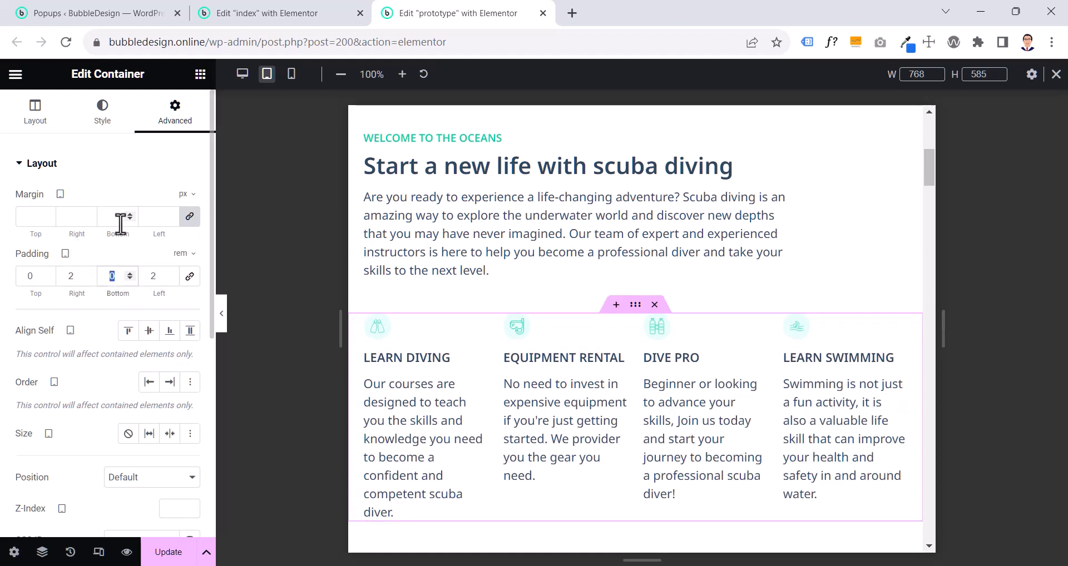
type("4.4")
scroll(687, 332, "down", 4)
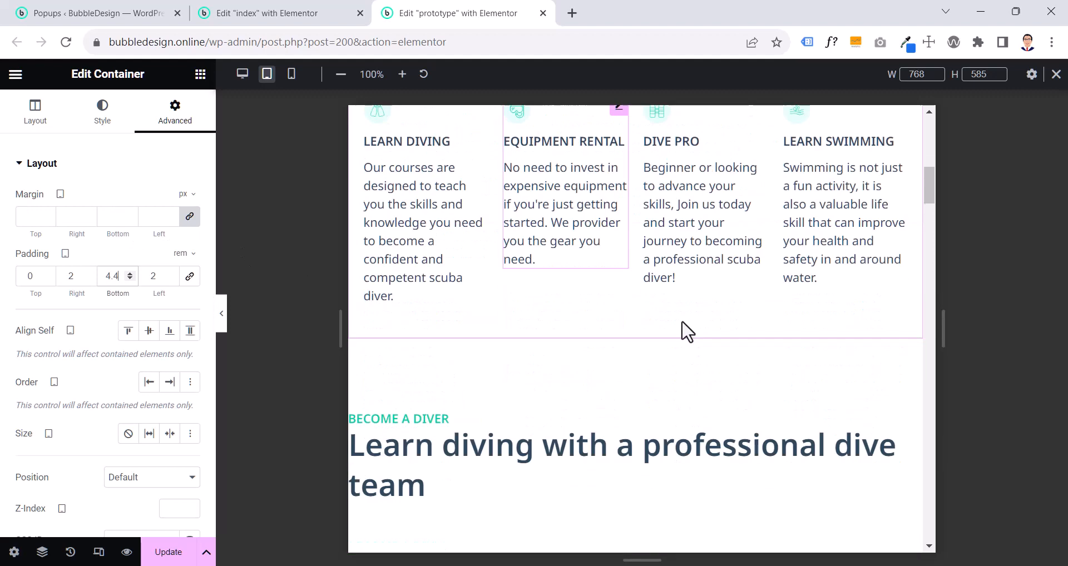
scroll(707, 335, "up", 3)
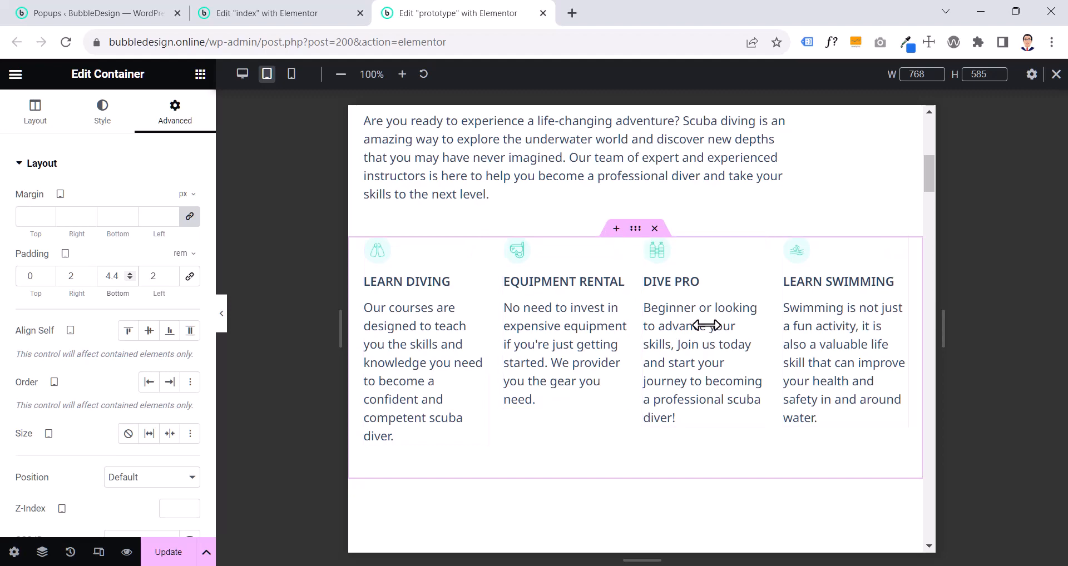
left_click(281, 11)
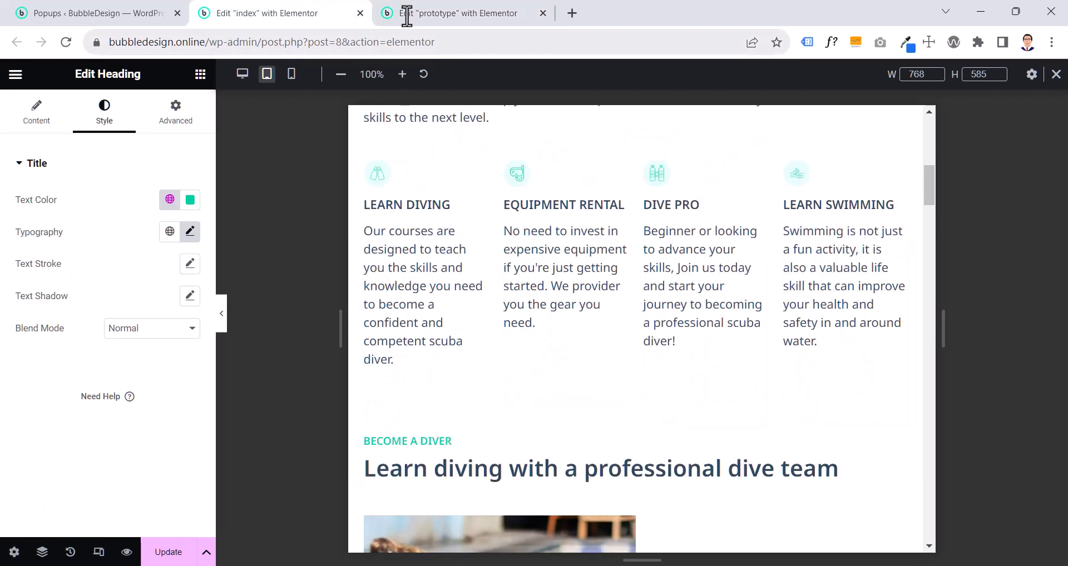
left_click(448, 20)
- Set the tablet image width of the prototype's Learn Diving image box to 34%
left_click(418, 383)
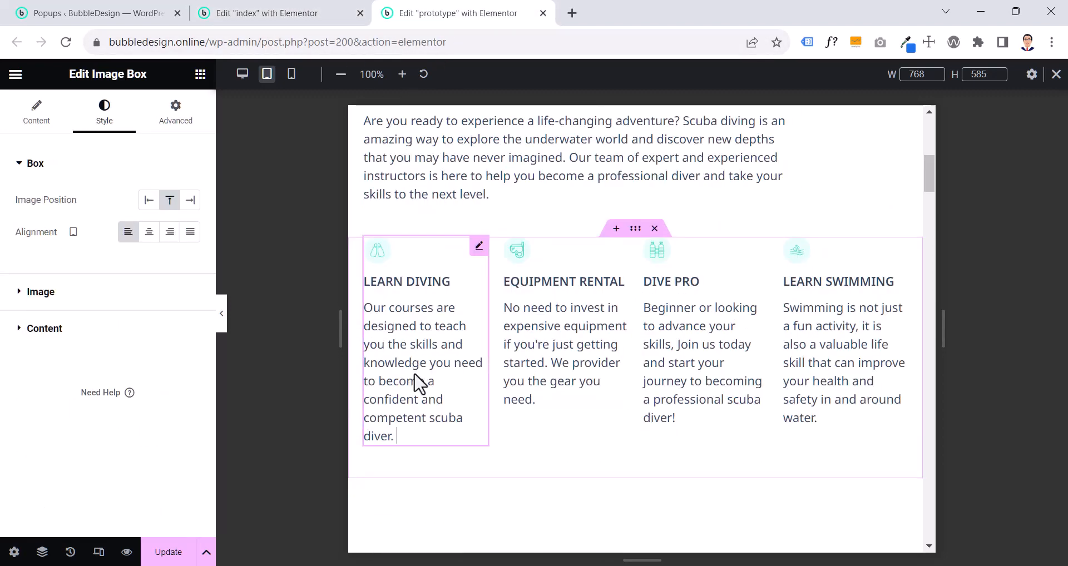
left_click(41, 116)
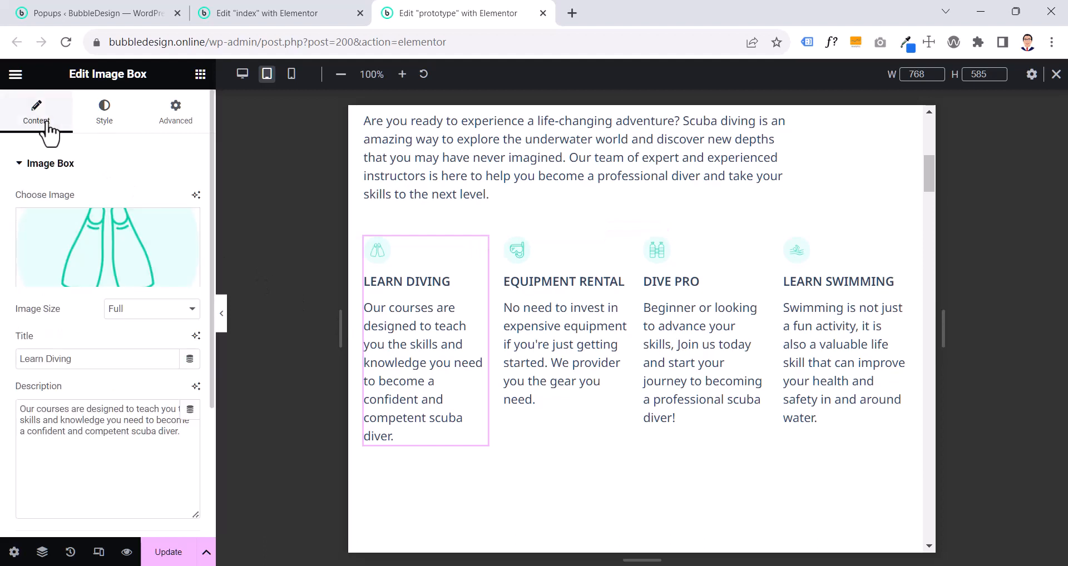
left_click(95, 119)
left_click(87, 294)
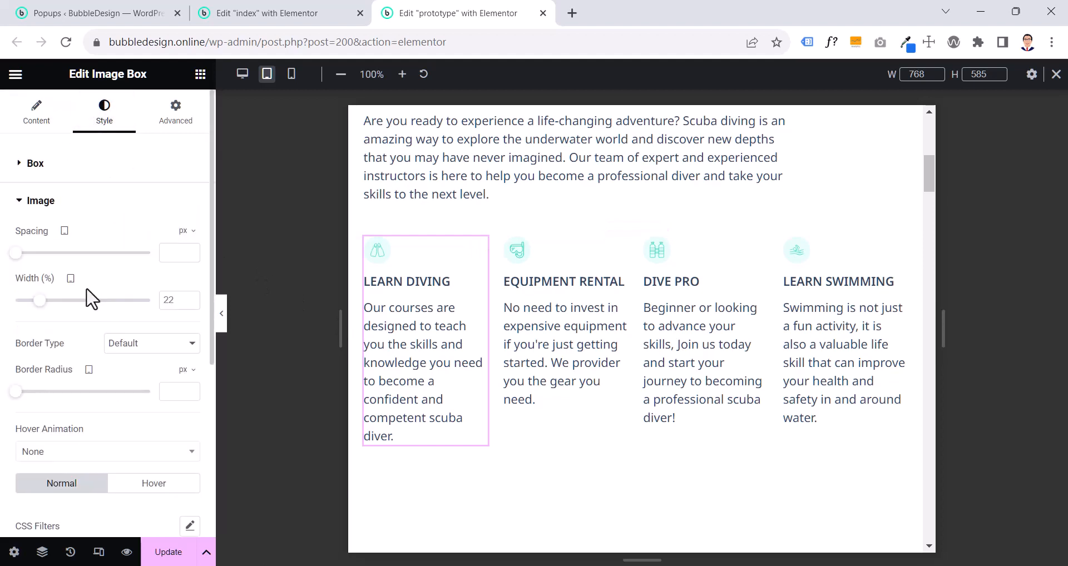
left_click(191, 299)
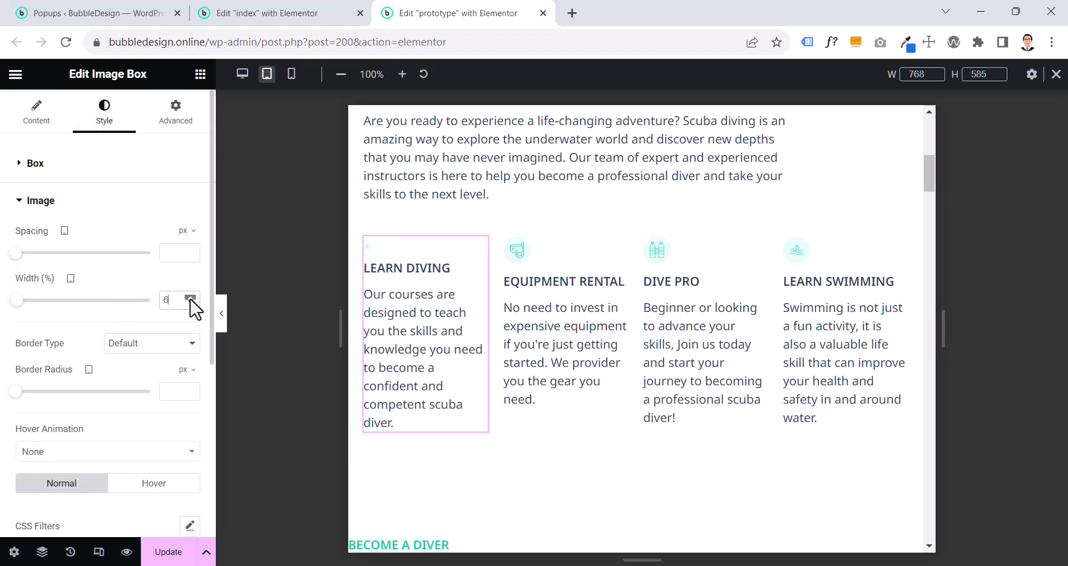
left_click(190, 299)
left_click(190, 298)
left_click(190, 298)
left_click(190, 298)
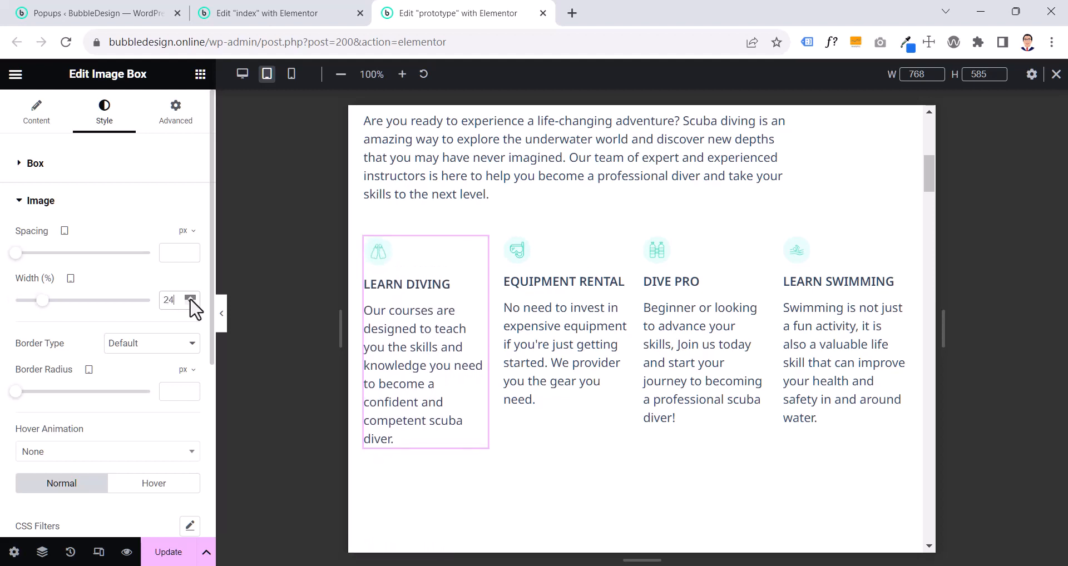
left_click(190, 299)
type("30")
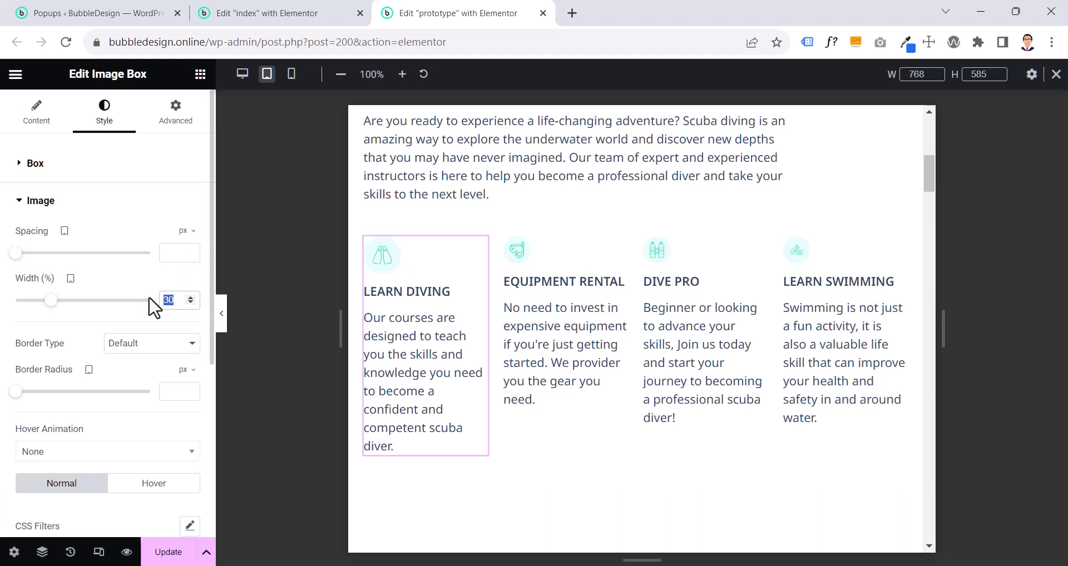
type("34")
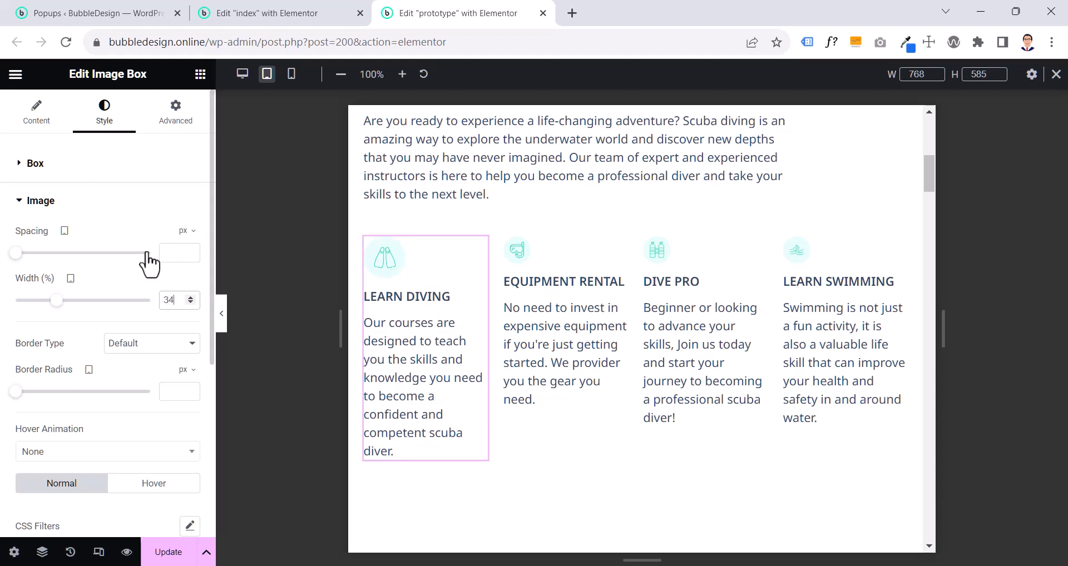
- Copy the prototype's Learn Diving image box and paste its style onto the Equipment Rental, Dive Pro and Learn Swimming boxes
right_click(437, 339)
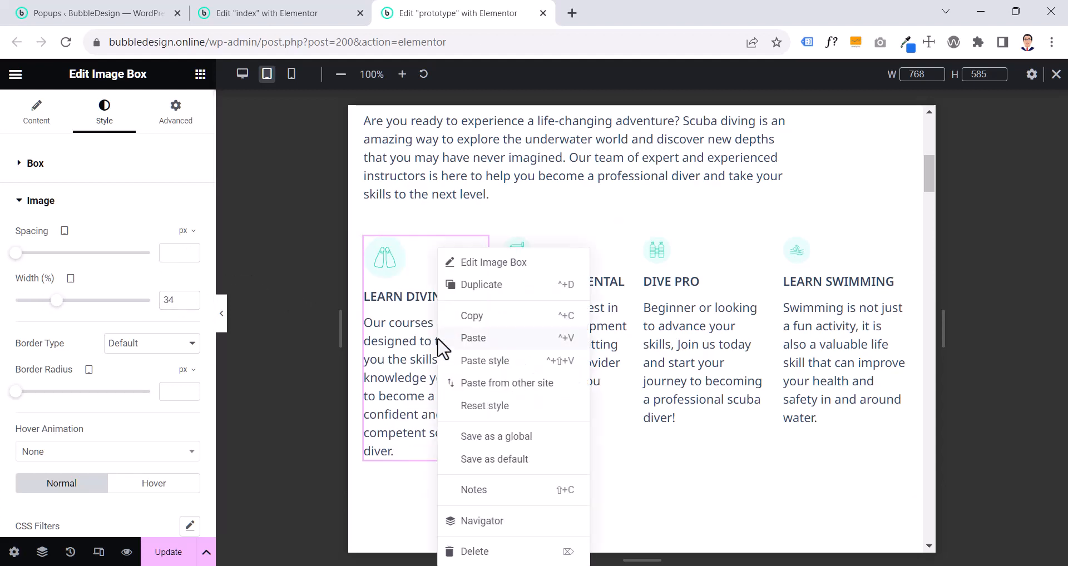
left_click(465, 318)
right_click(561, 331)
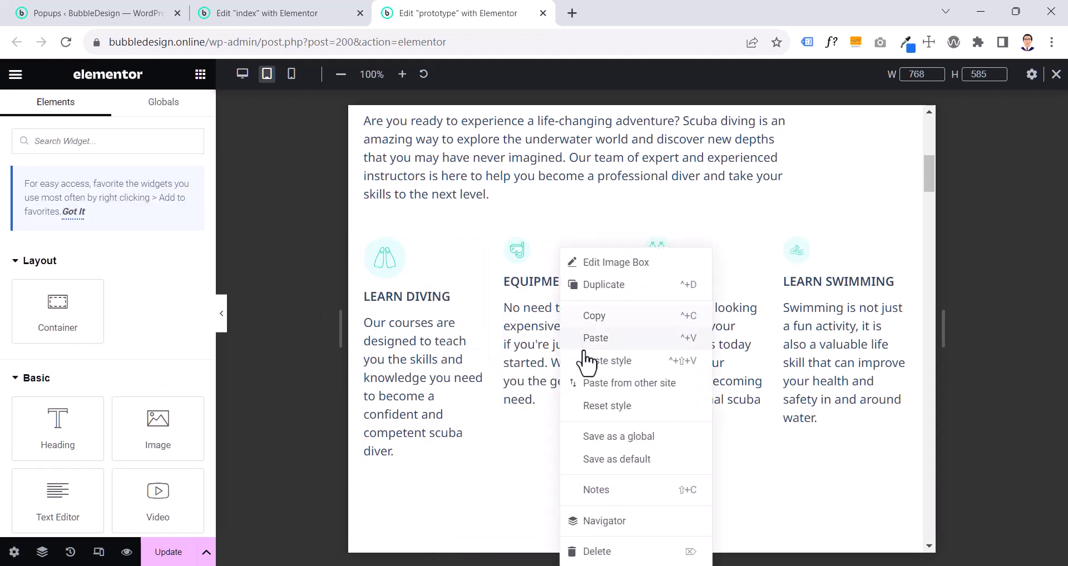
left_click(592, 361)
right_click(660, 351)
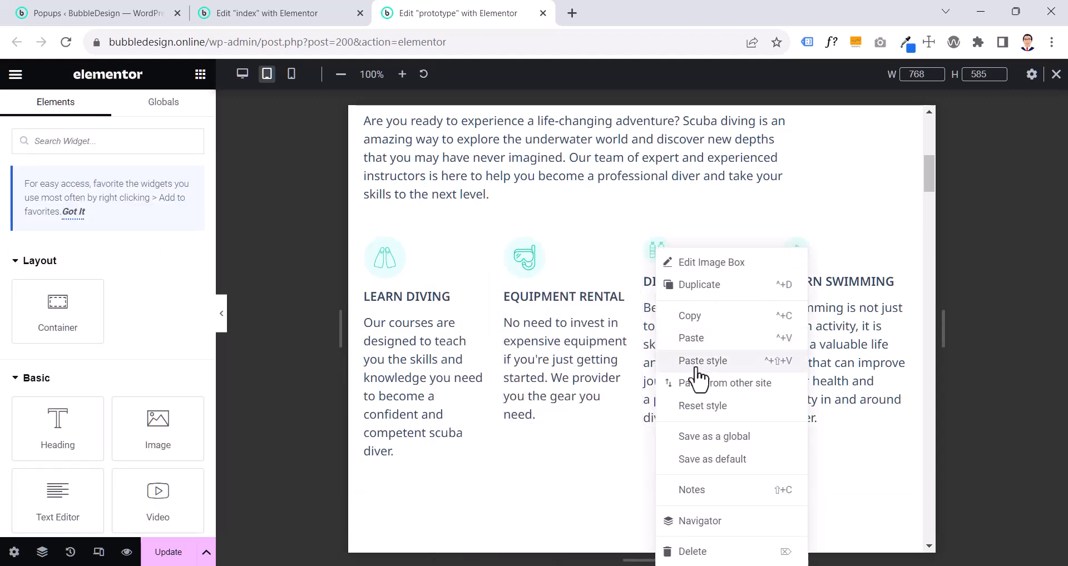
left_click(694, 361)
right_click(807, 347)
left_click(826, 362)
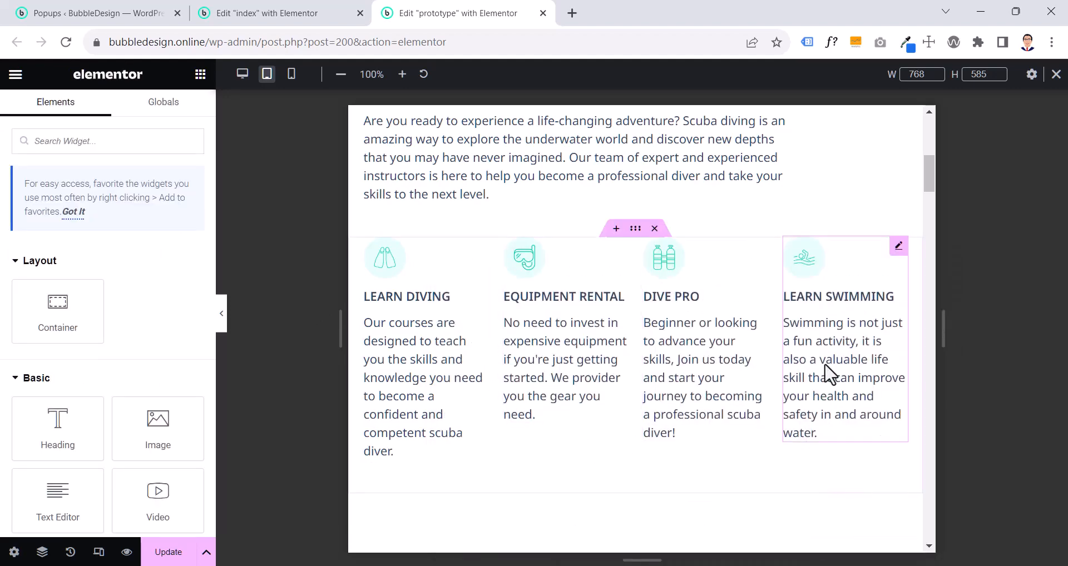
scroll(826, 370, "down", 3)
scroll(758, 340, "up", 3)
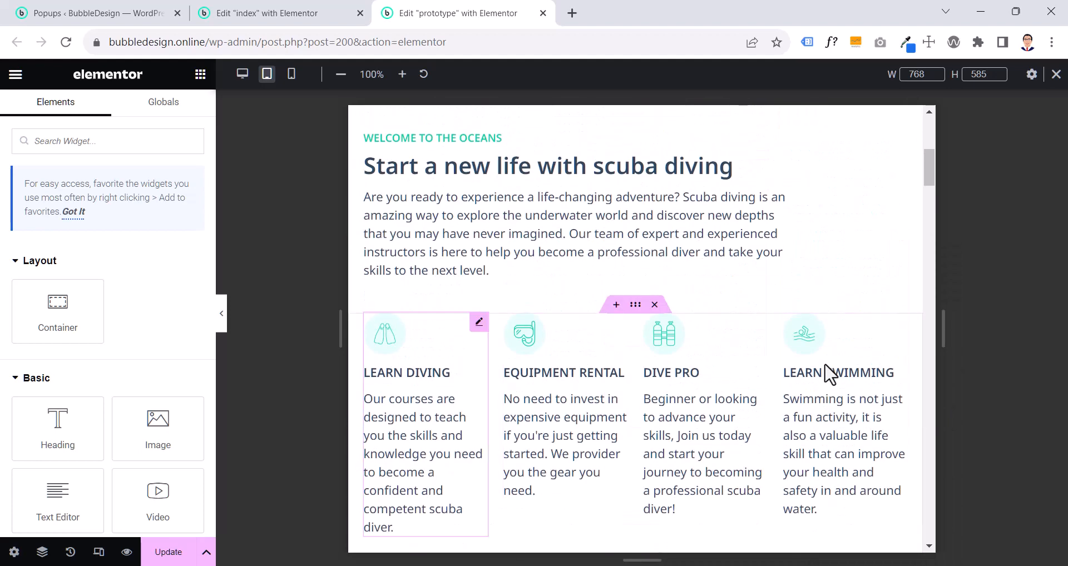
scroll(686, 276, "down", 3)
- Set the tablet image width of the index page's Learn Diving image box to 34% to match the prototype's box
left_click(300, 15)
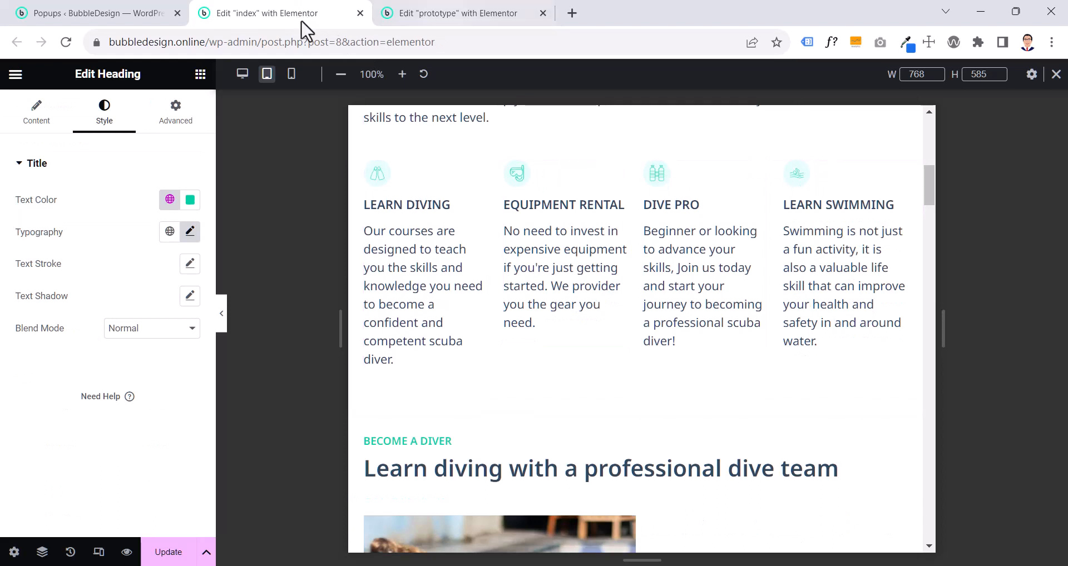
left_click(383, 205)
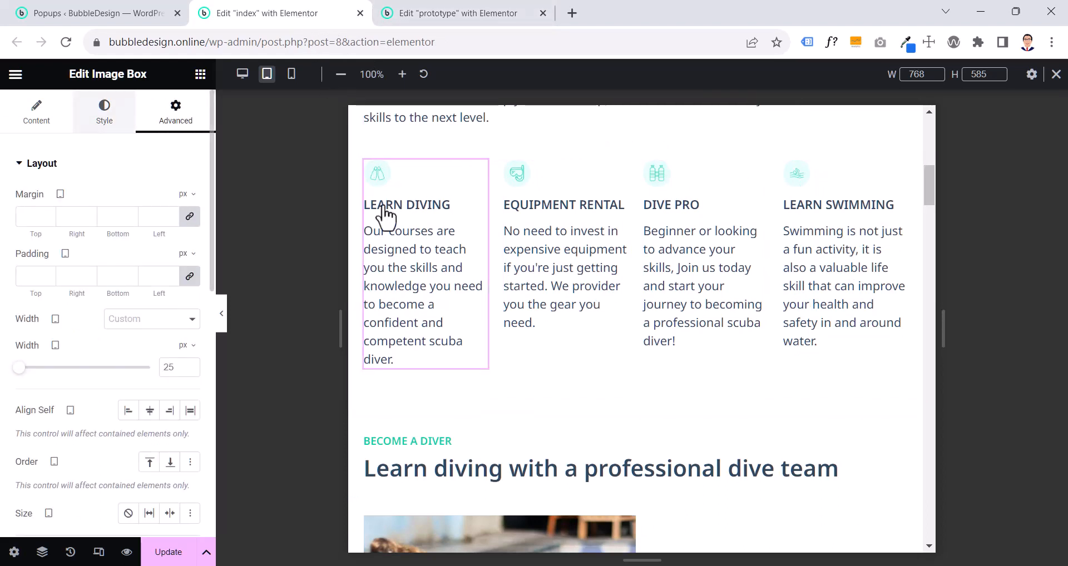
left_click(467, 23)
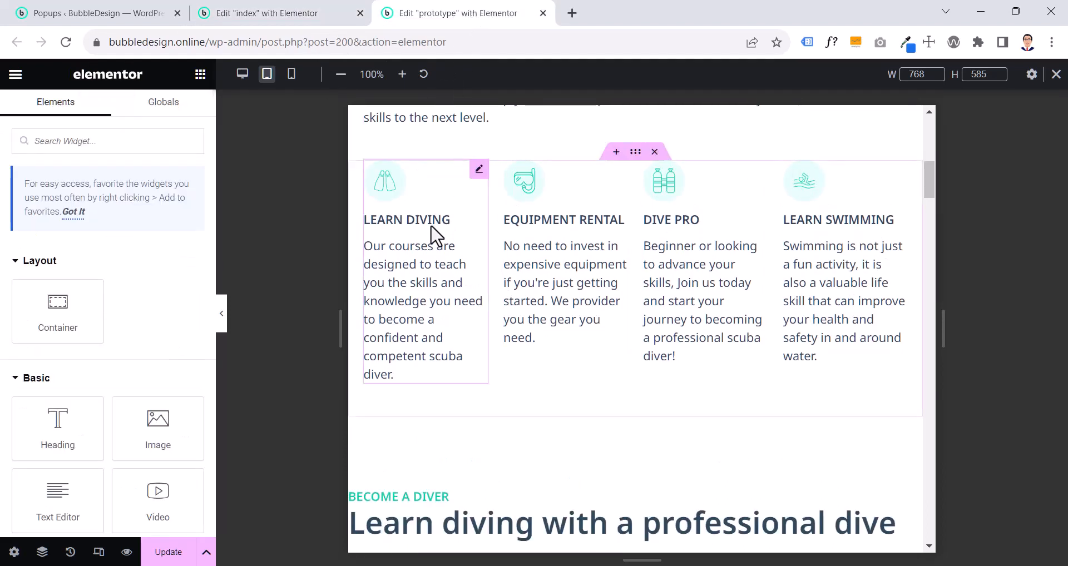
left_click(364, 245)
left_click(51, 299)
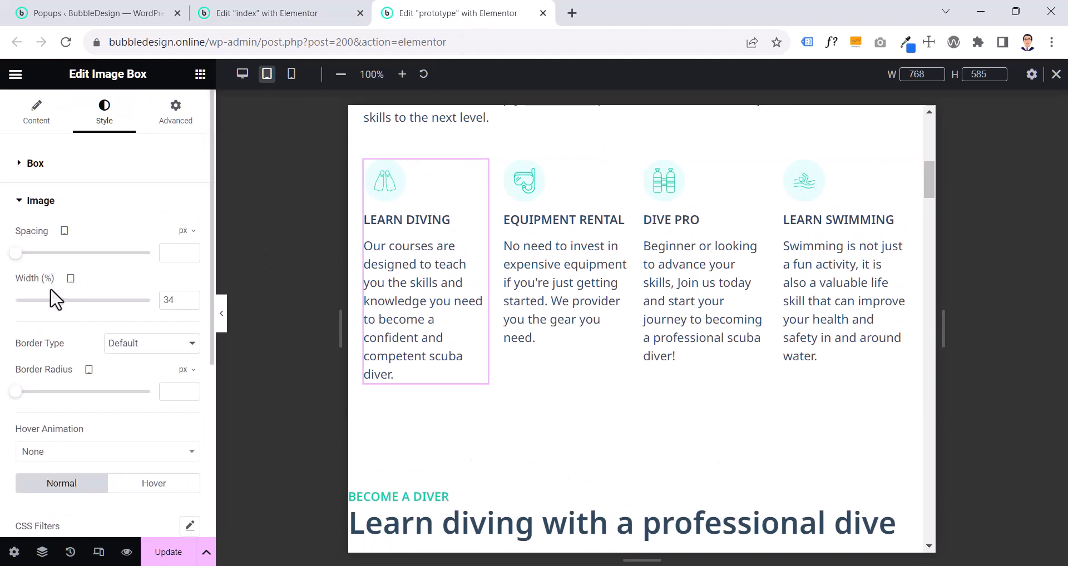
left_click(318, 22)
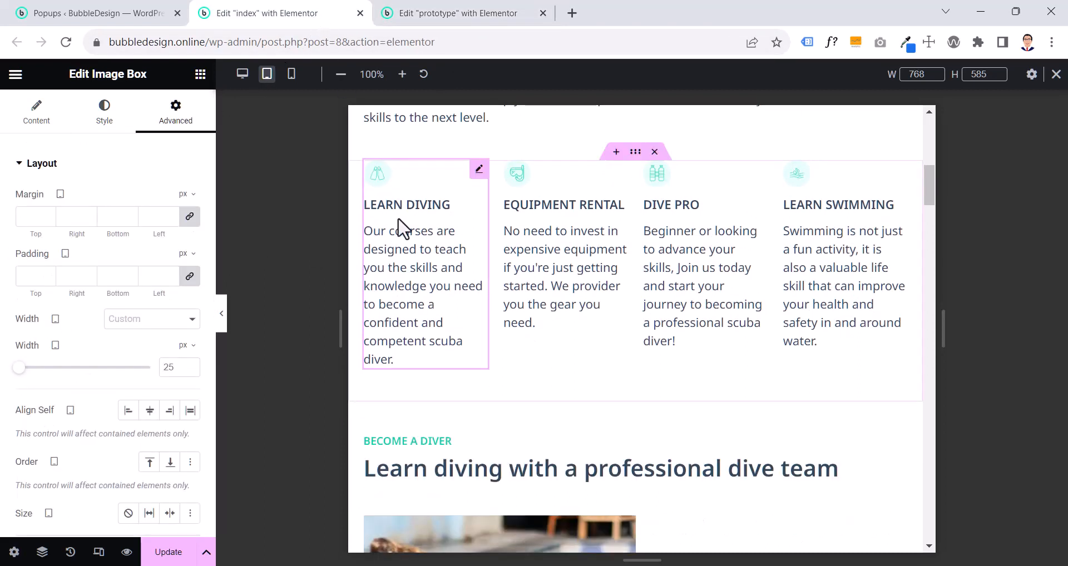
left_click(100, 116)
left_click(82, 294)
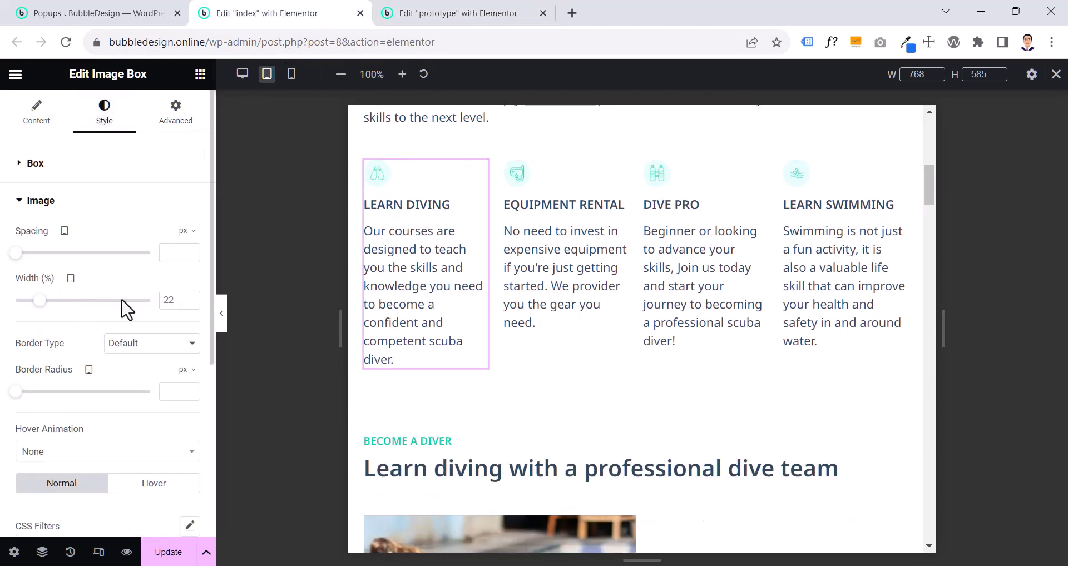
type("34")
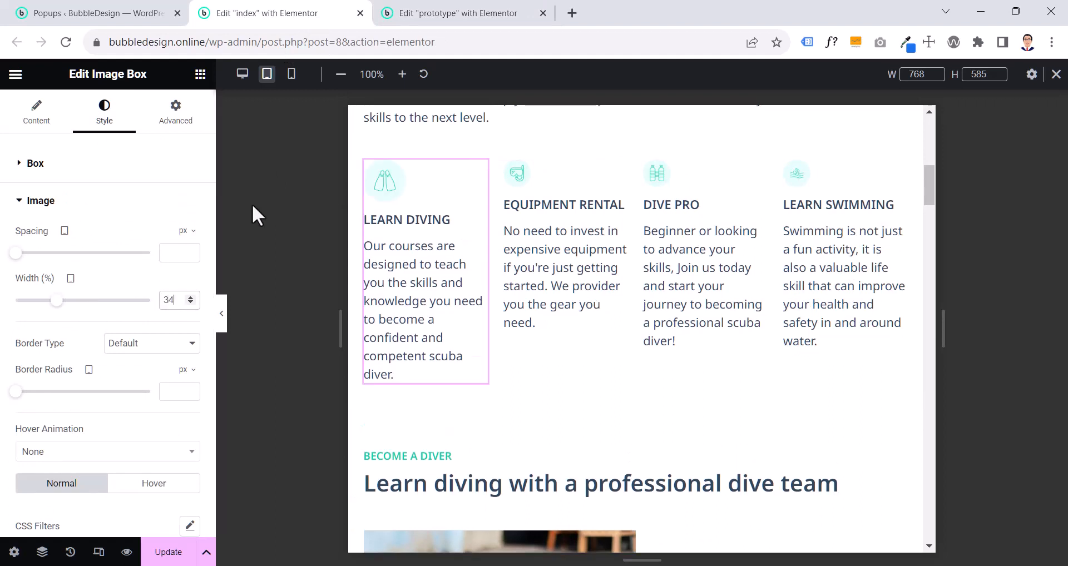
- Copy the index page's Learn Diving image box and paste its style onto the Equipment Rental, Dive Pro and Learn Swimming boxes
right_click(431, 203)
key("Escape")
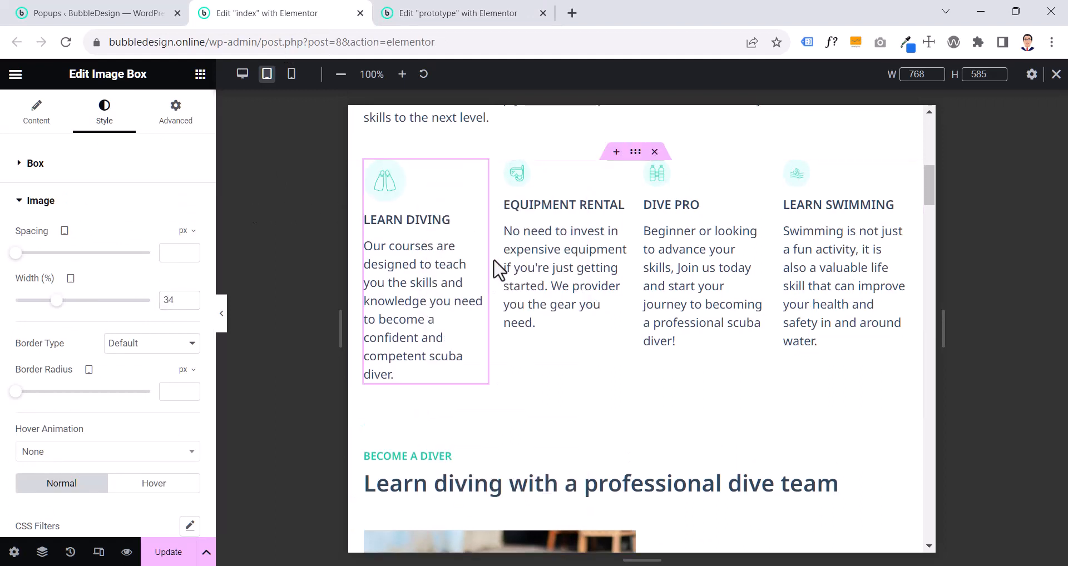
right_click(574, 242)
left_click(609, 350)
right_click(700, 245)
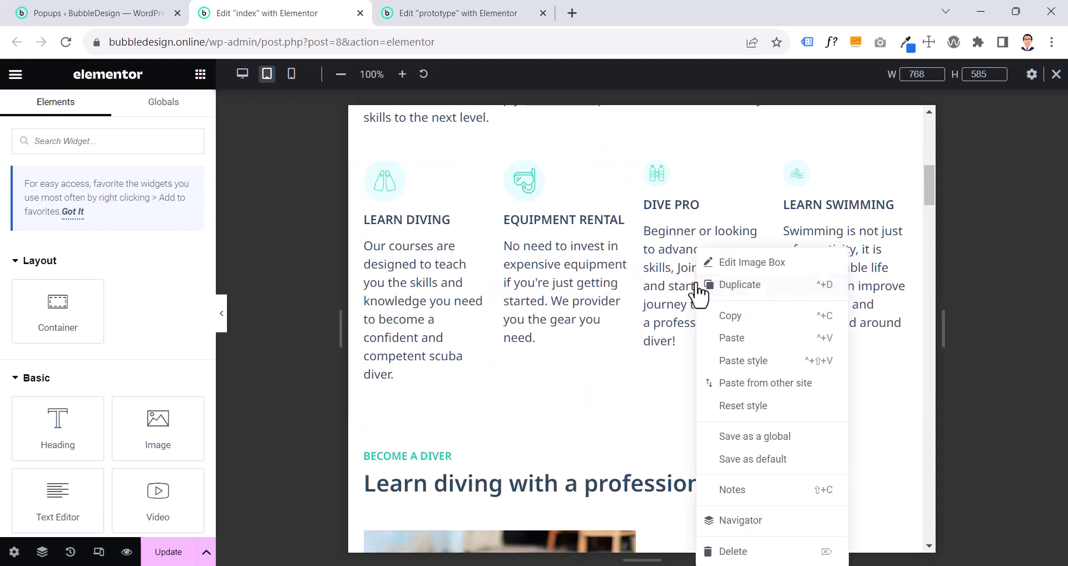
left_click(748, 361)
right_click(812, 247)
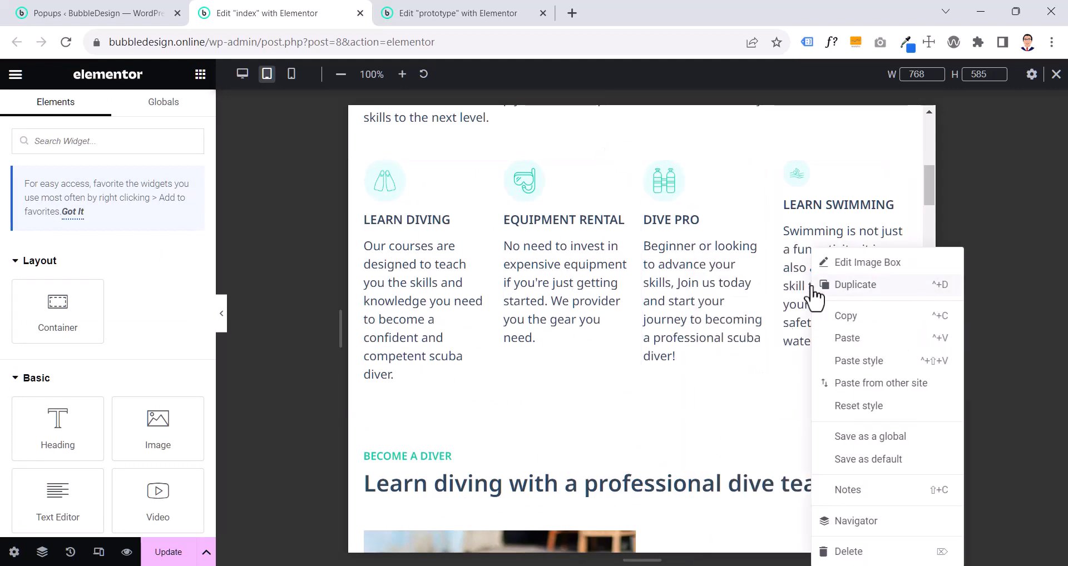
left_click(836, 368)
- Copy the index page's "Become a diver" heading and paste its style onto the same heading in the prototype
left_click(406, 14)
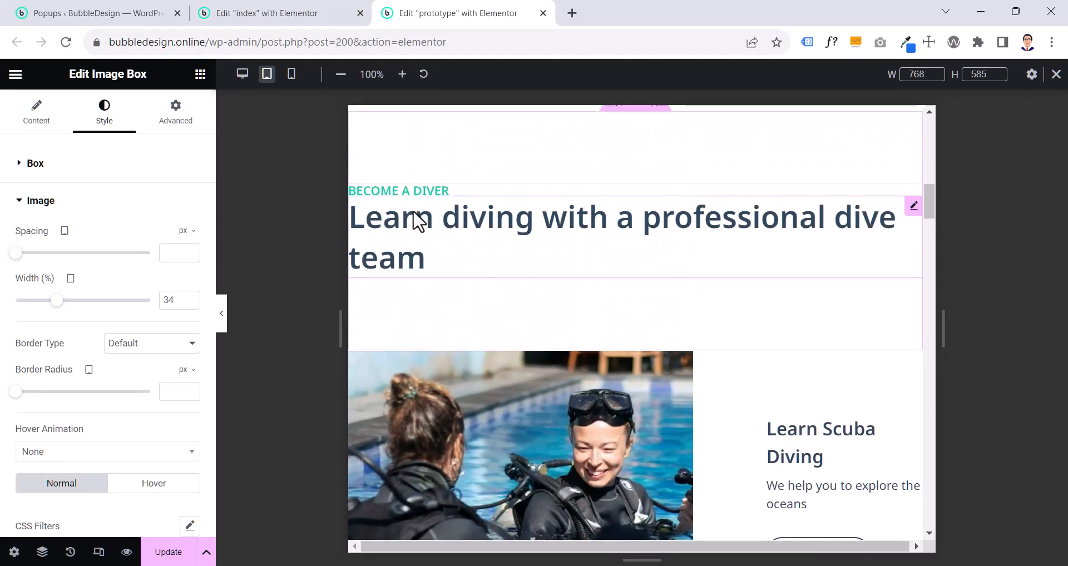
scroll(423, 239, "up", 10)
scroll(446, 296, "down", 4)
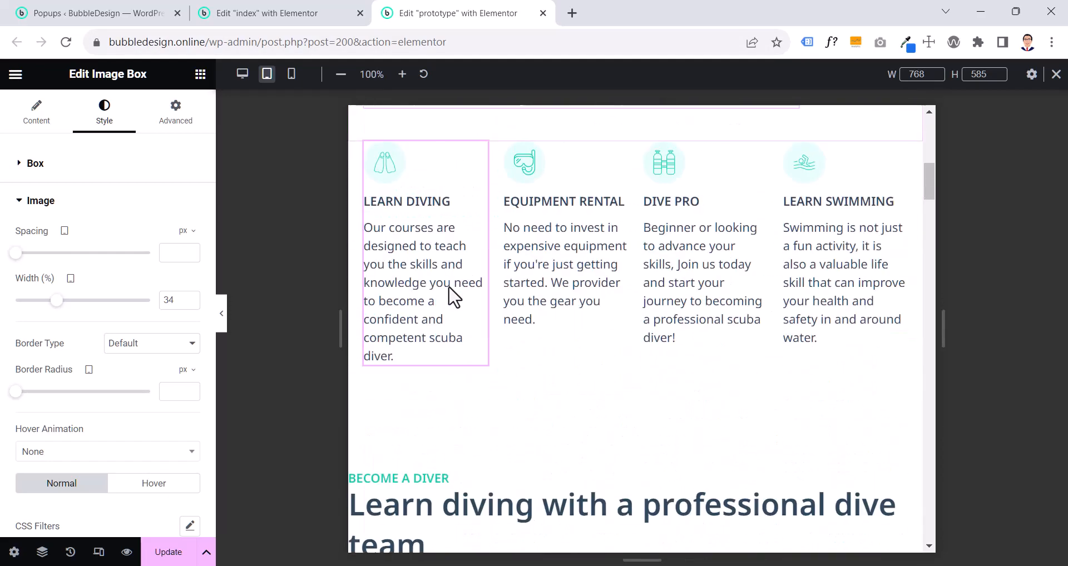
scroll(453, 296, "down", 4)
left_click(296, 11)
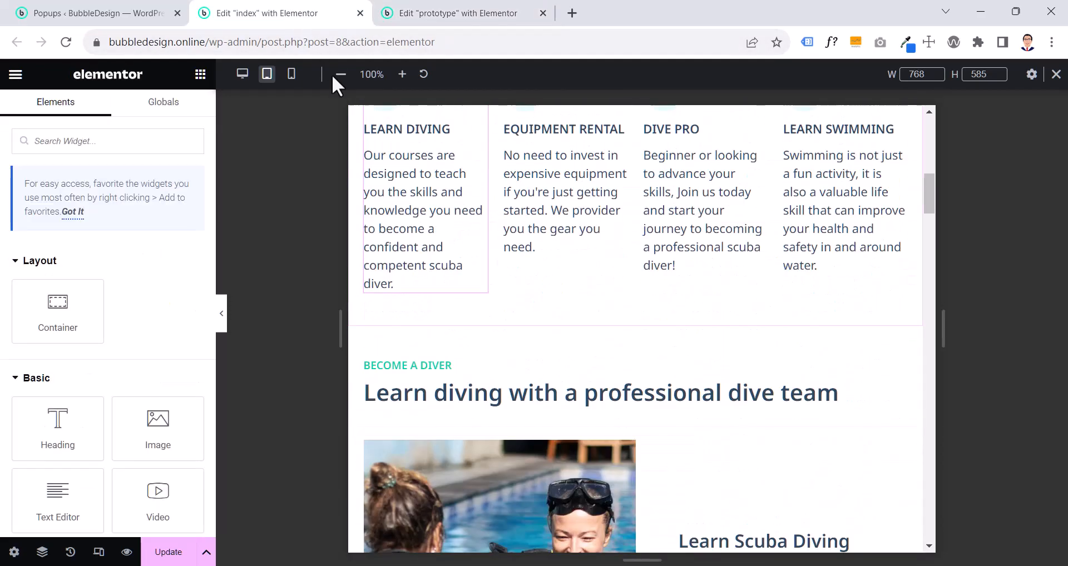
scroll(410, 231, "down", 3)
right_click(398, 226)
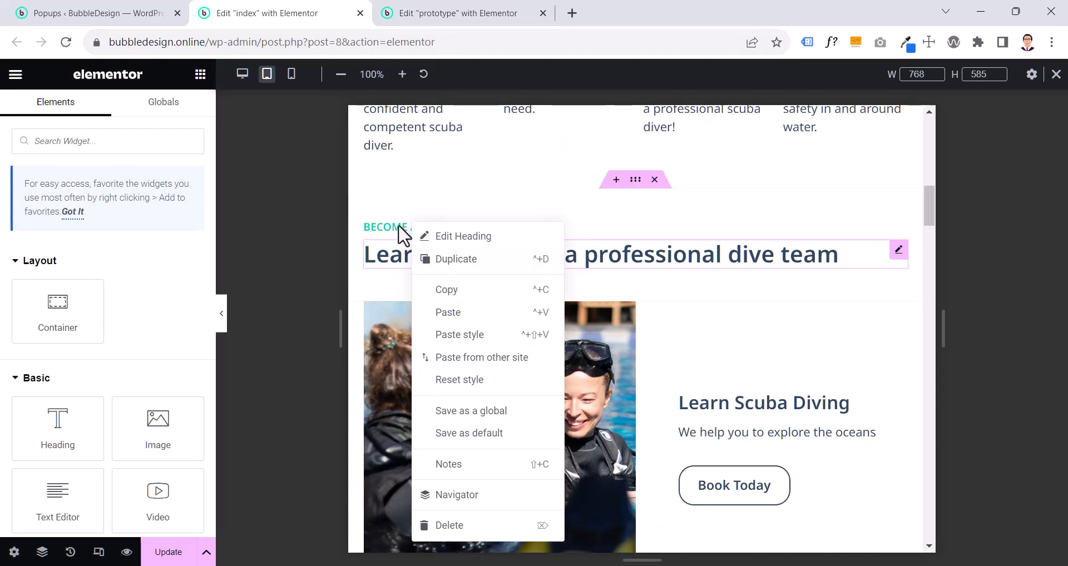
left_click(389, 228)
right_click(389, 227)
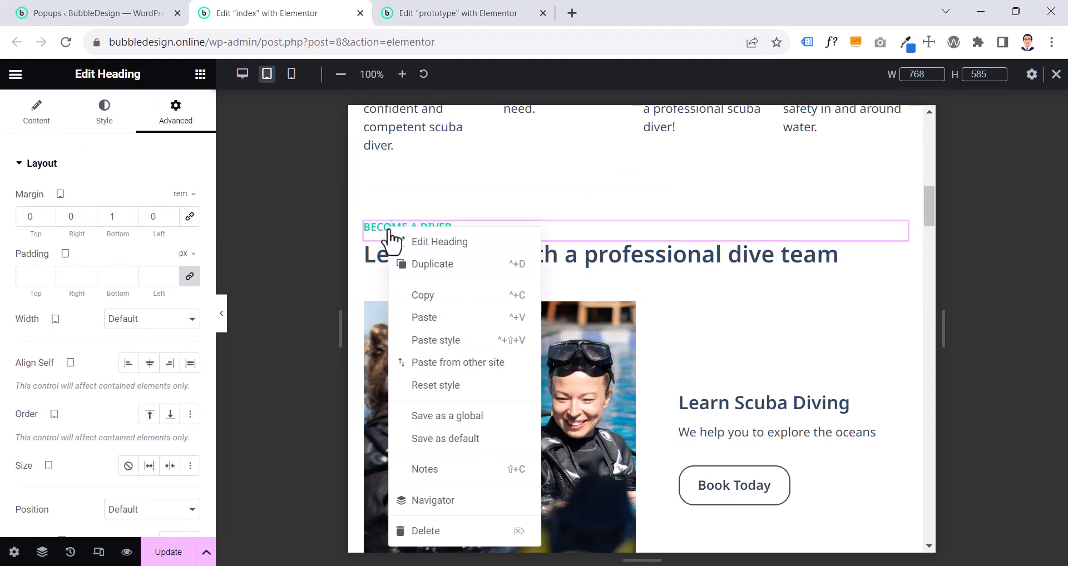
left_click(426, 295)
left_click(417, 14)
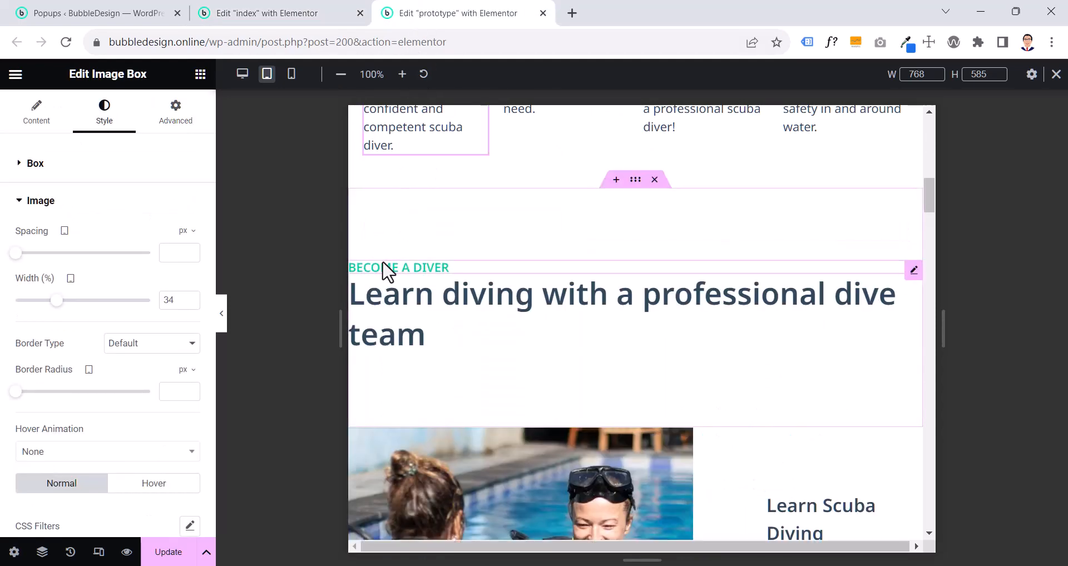
right_click(388, 272)
left_click(407, 361)
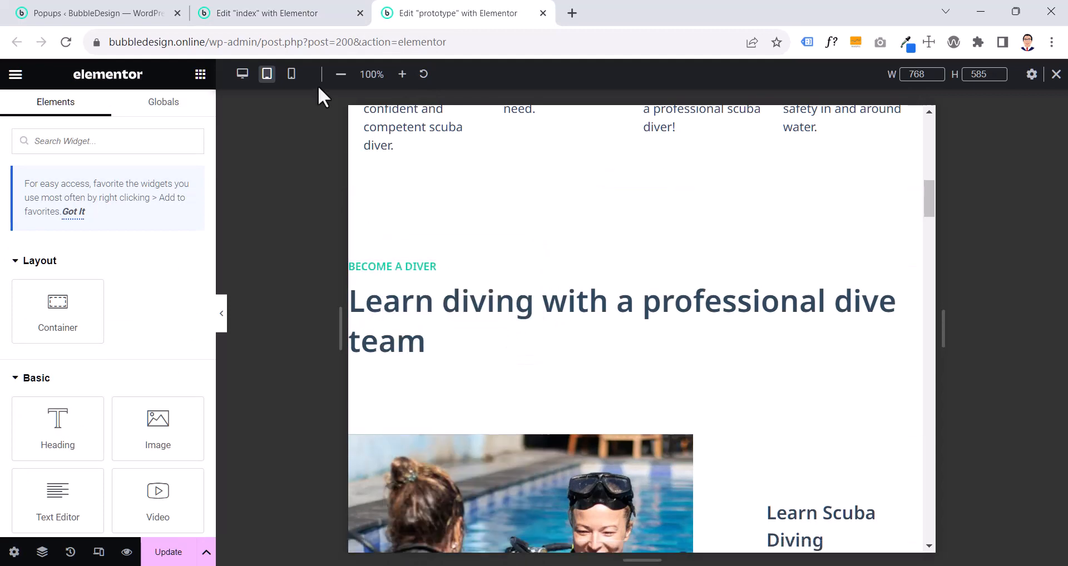
- Copy the index page's "Learn diving with a professional dive team" heading and paste its style onto the prototype's matching heading
left_click(298, 17)
right_click(405, 271)
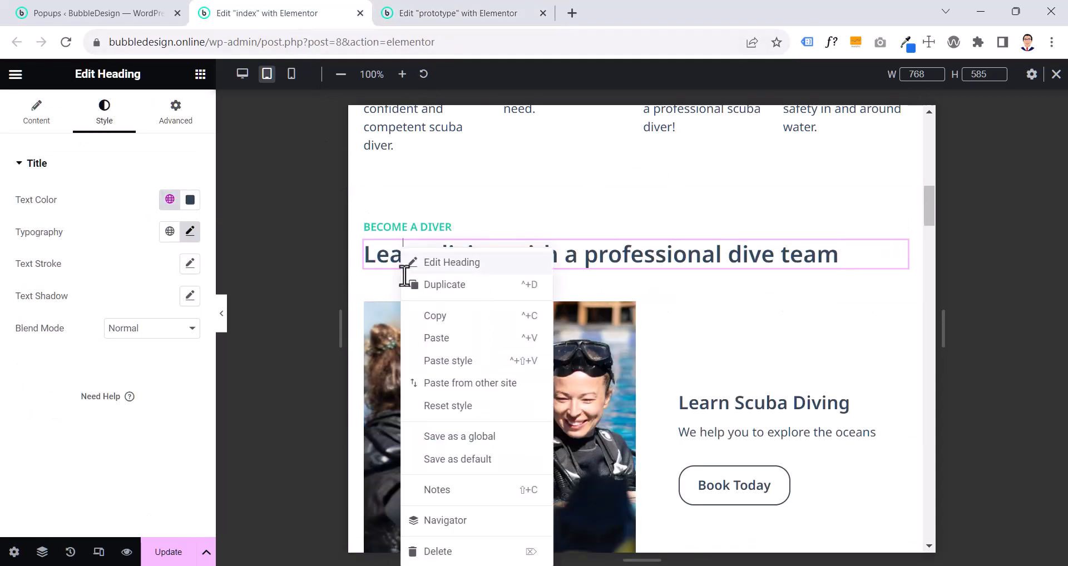
left_click(434, 317)
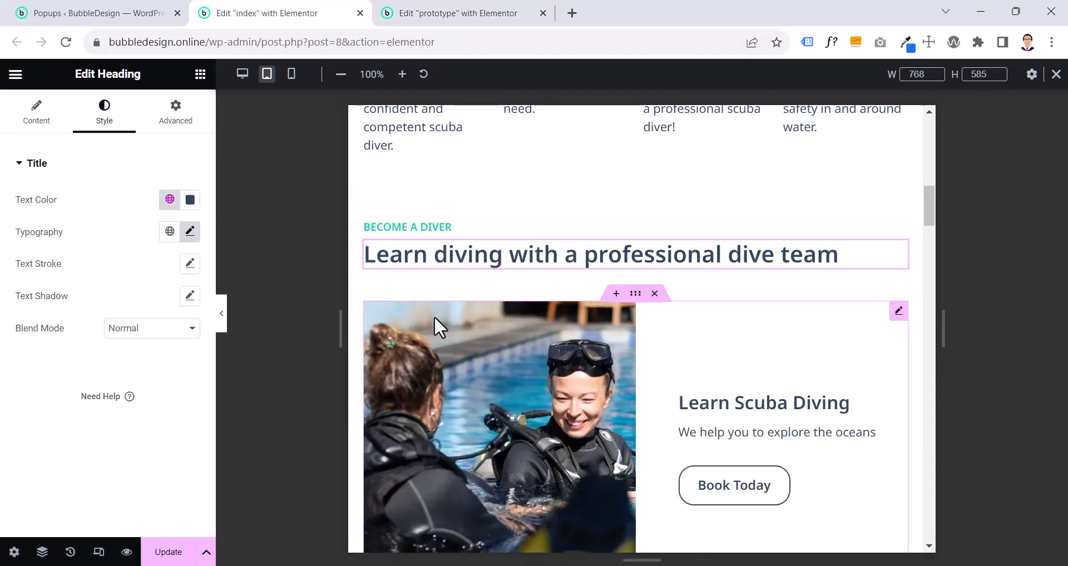
left_click(451, 11)
right_click(432, 278)
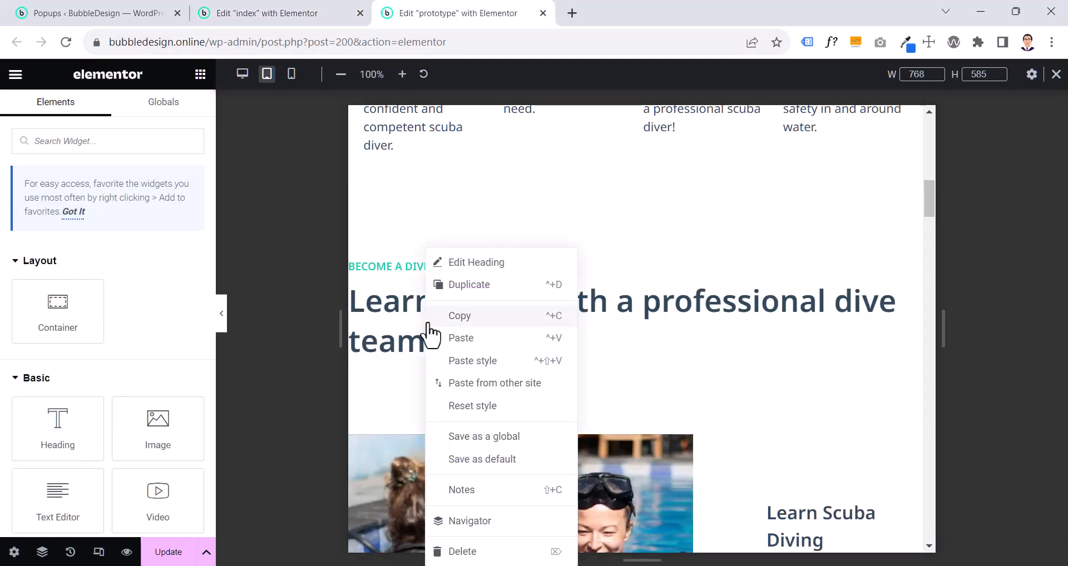
left_click(465, 363)
- Unlink the tablet padding of the prototype's "Become a diver" container and set it to 4.4 rem top and bottom, 2 rem right and left
left_click(633, 180)
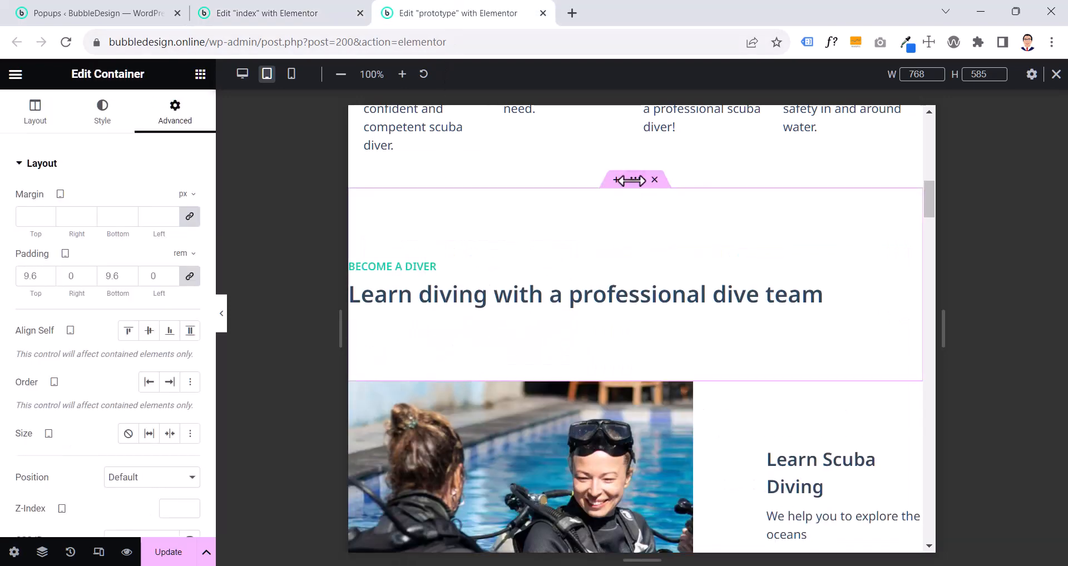
left_click(190, 276)
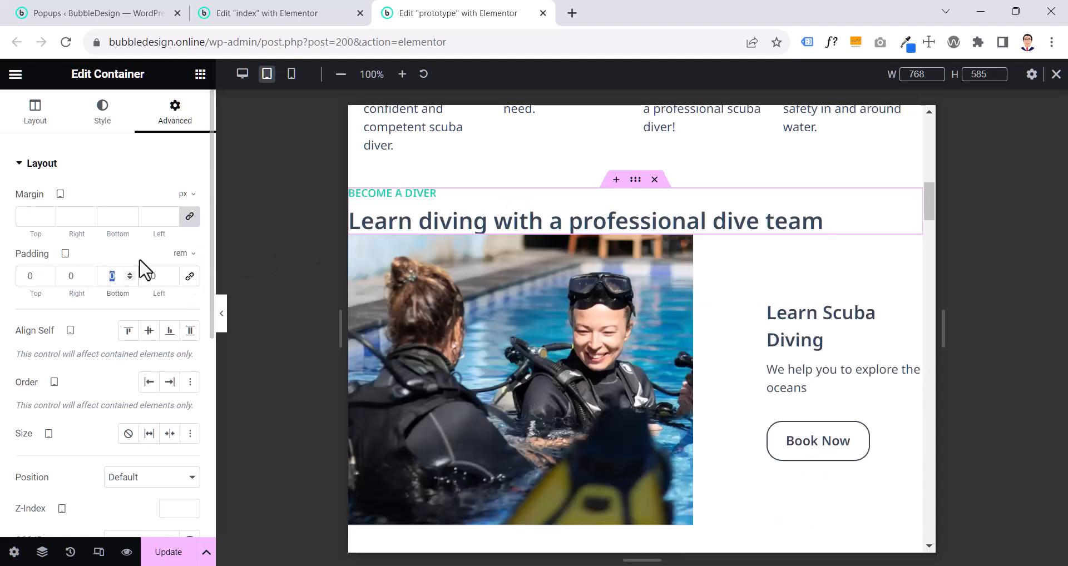
type("4.4")
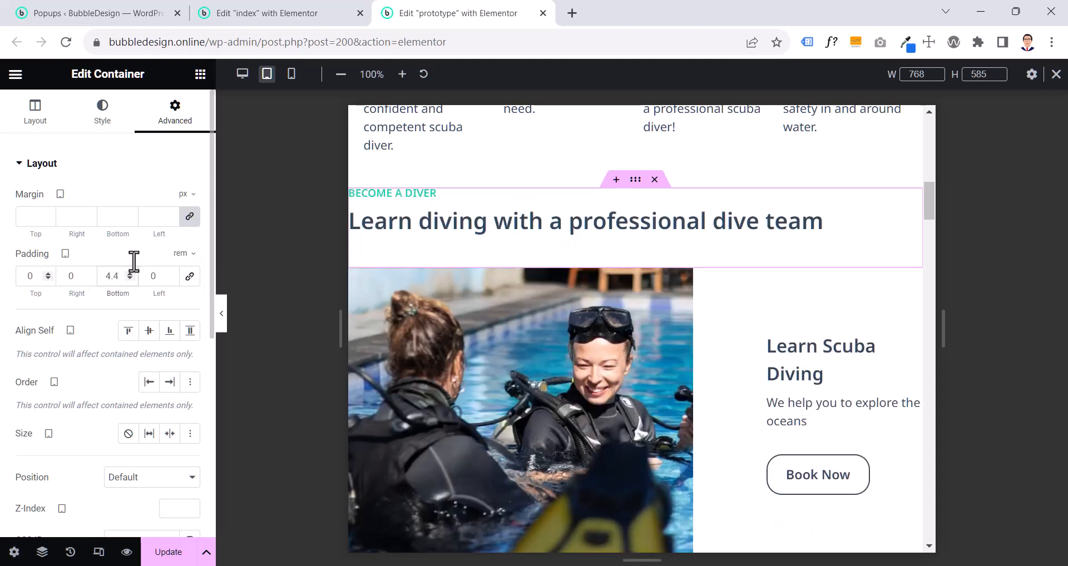
type("4.4")
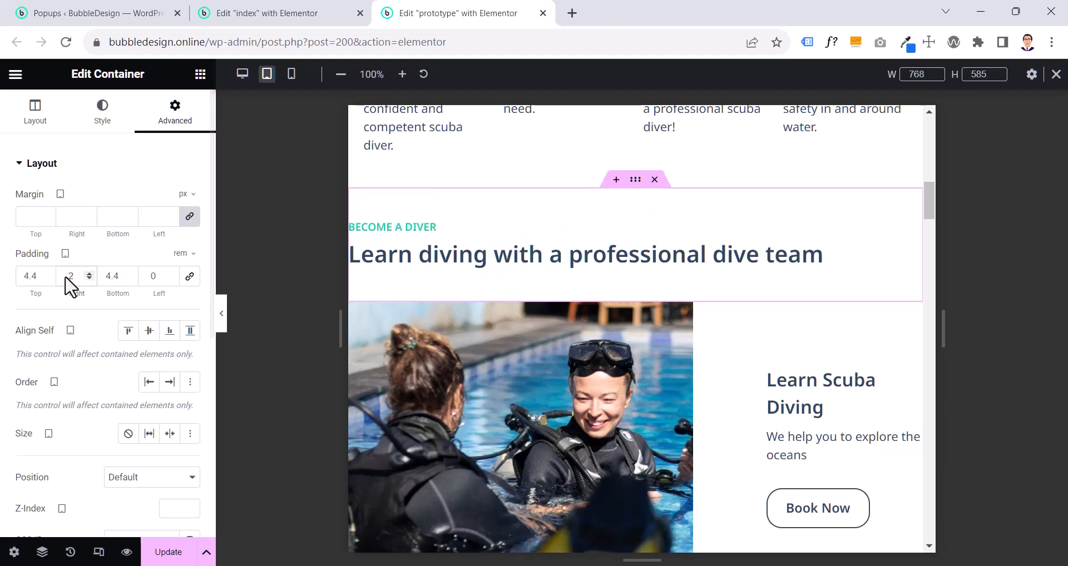
type("2")
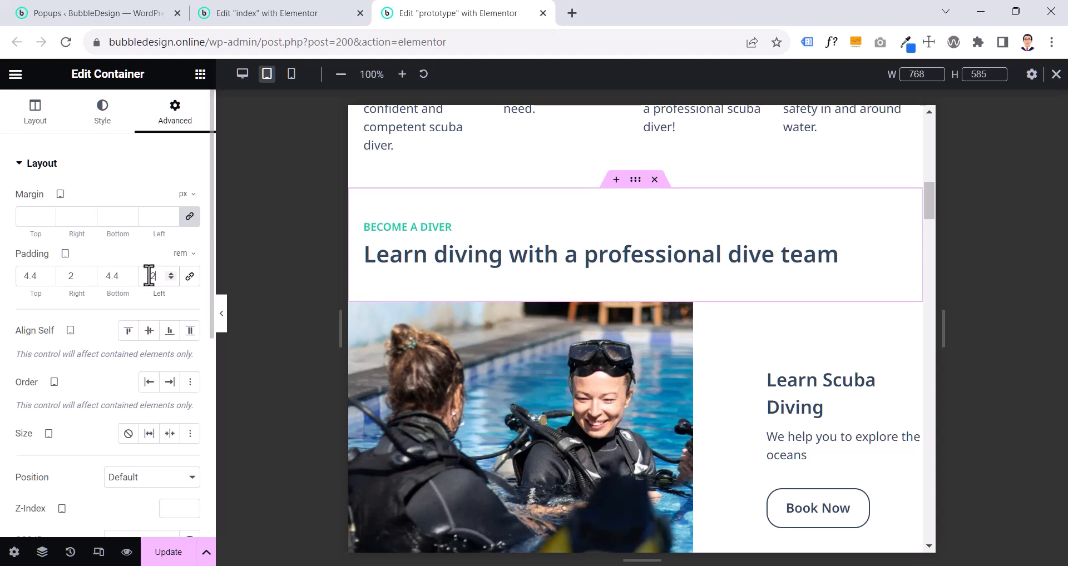
- Check the tablet box and image settings of the index page's Learn Scuba Diving call to action, and return to the prototype
left_click(299, 13)
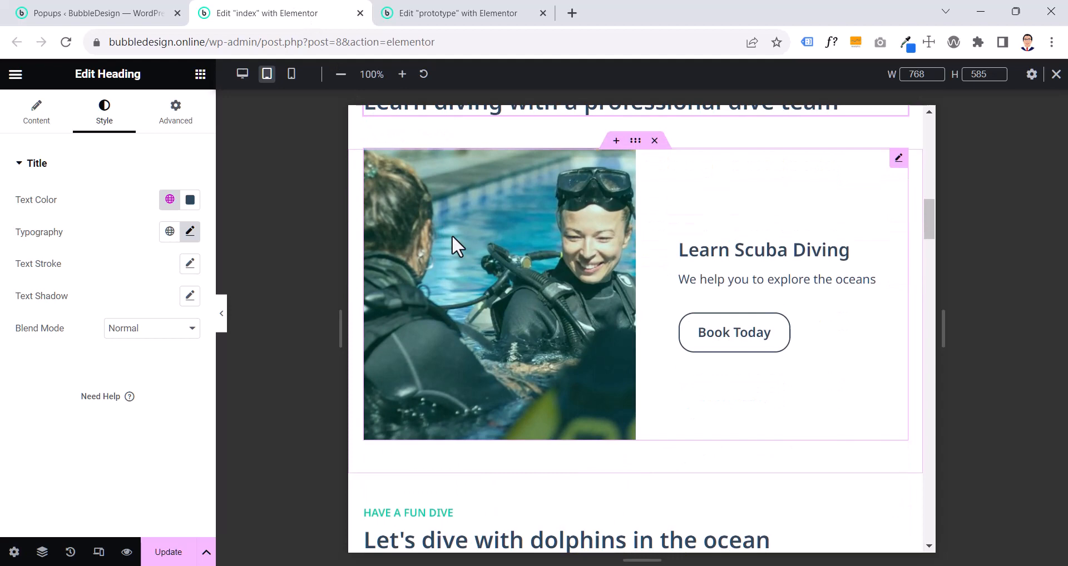
left_click(493, 296)
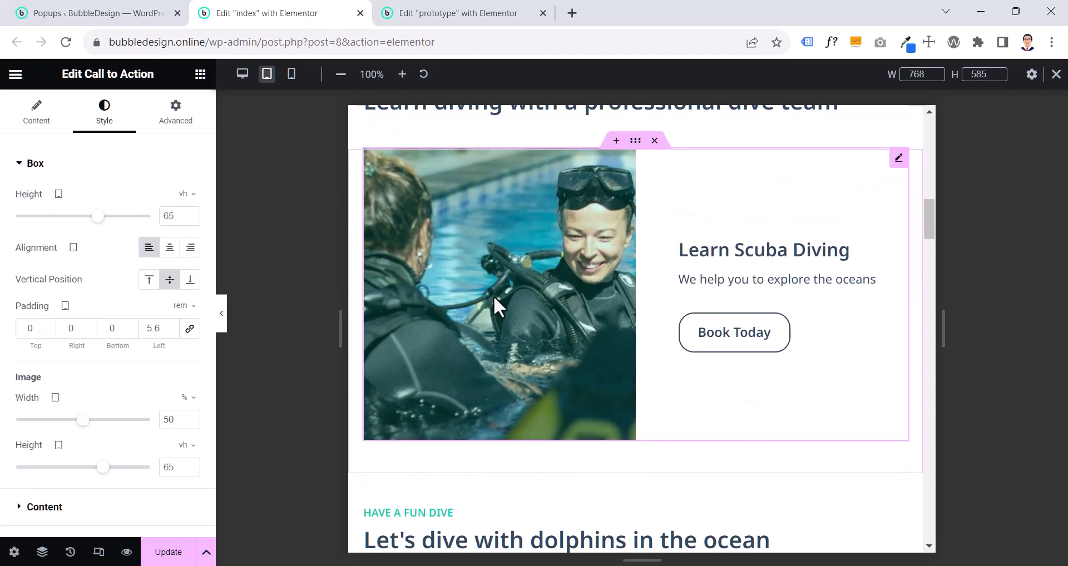
left_click(448, 13)
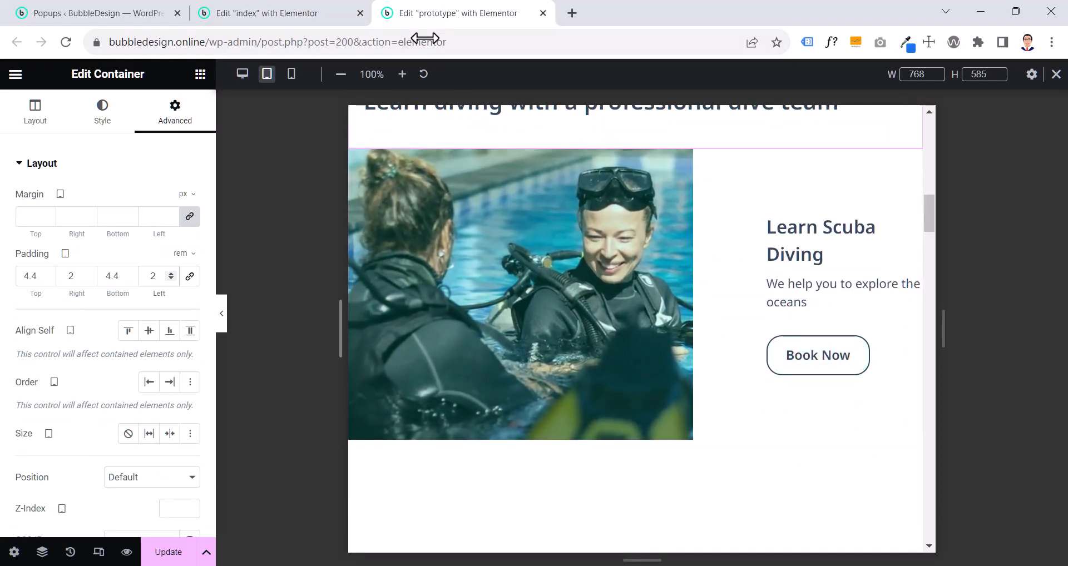
left_click(222, 318)
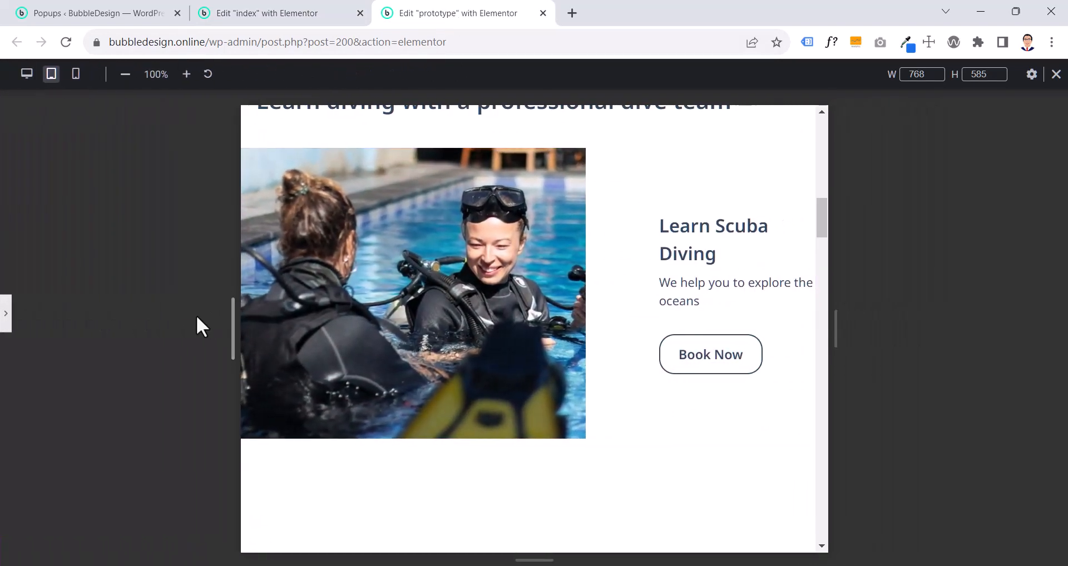
left_click(6, 319)
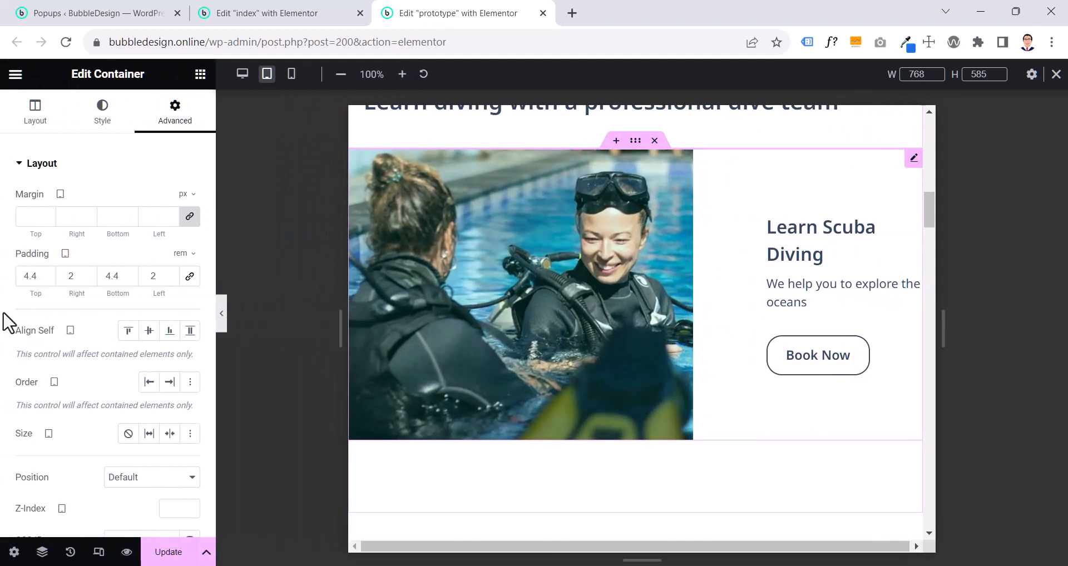
- Unlink the tablet padding of the Learn Scuba Diving call-to-action container and set it to 0 top, 2 rem right and left, 4.4 rem bottom
left_click(634, 142)
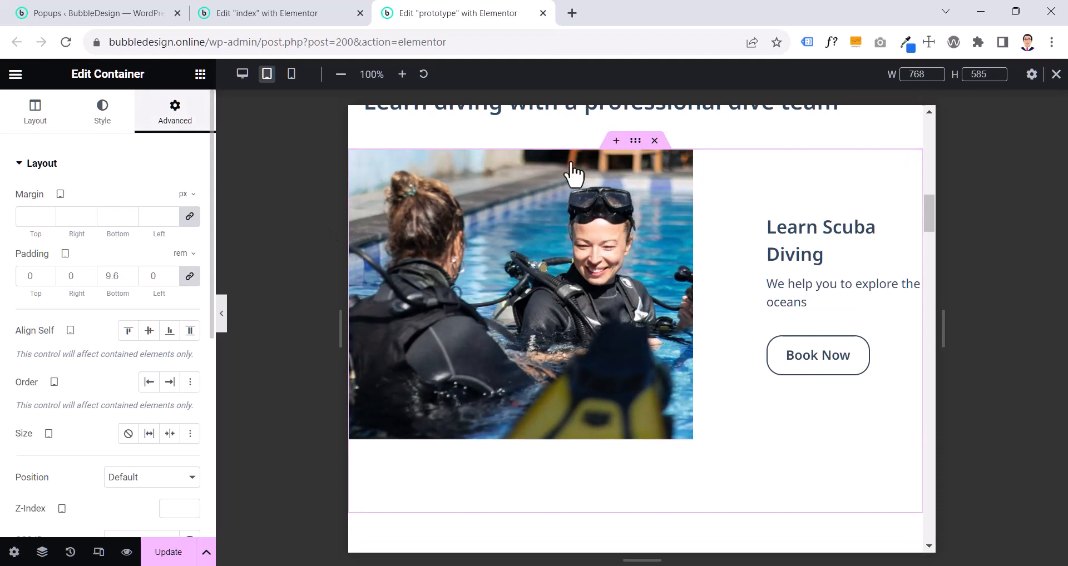
left_click(188, 277)
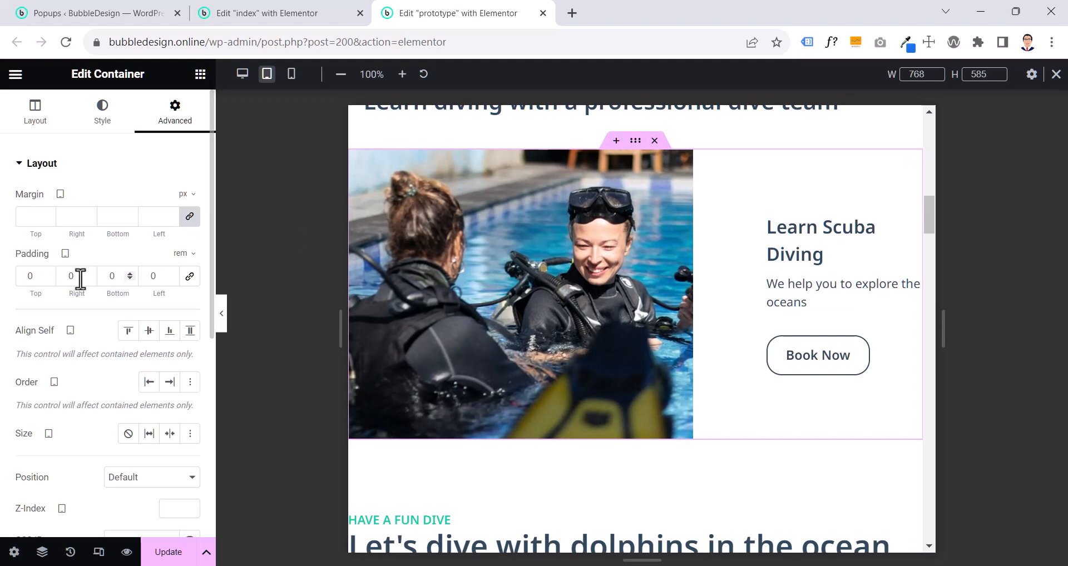
type("2")
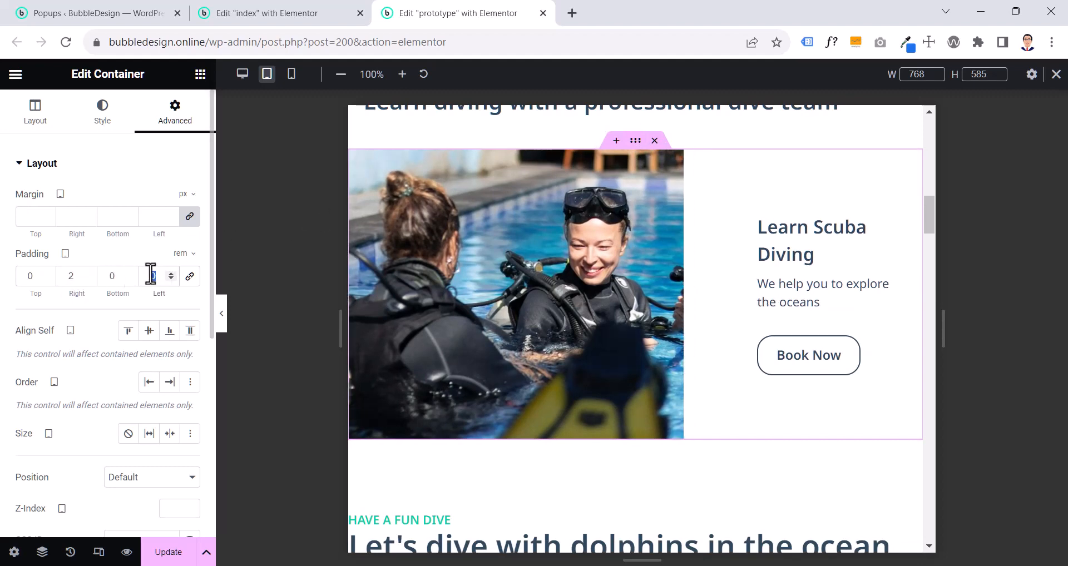
type("2")
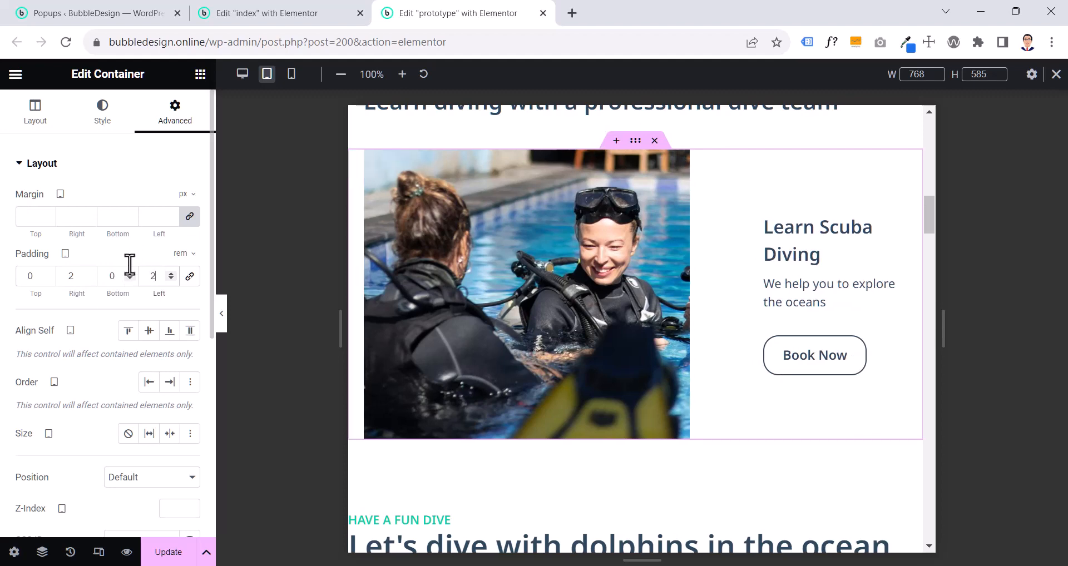
type("4.4")
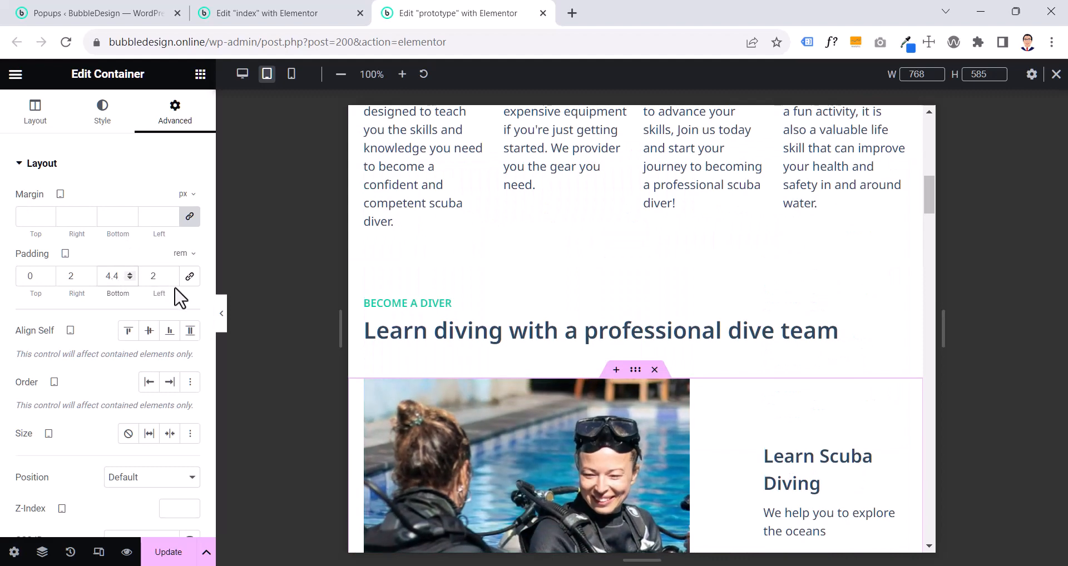
- Review the tablet layout of the "Become a diver" section and its call to action with the editing panel hidden
left_click(223, 316)
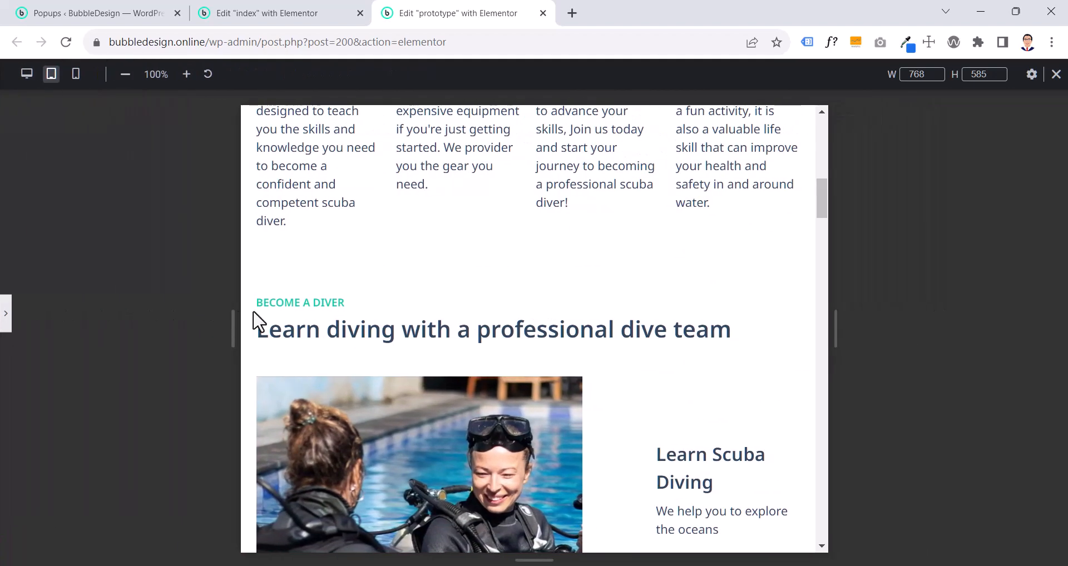
scroll(359, 321, "down", 1)
scroll(535, 316, "down", 3)
scroll(535, 317, "down", 4)
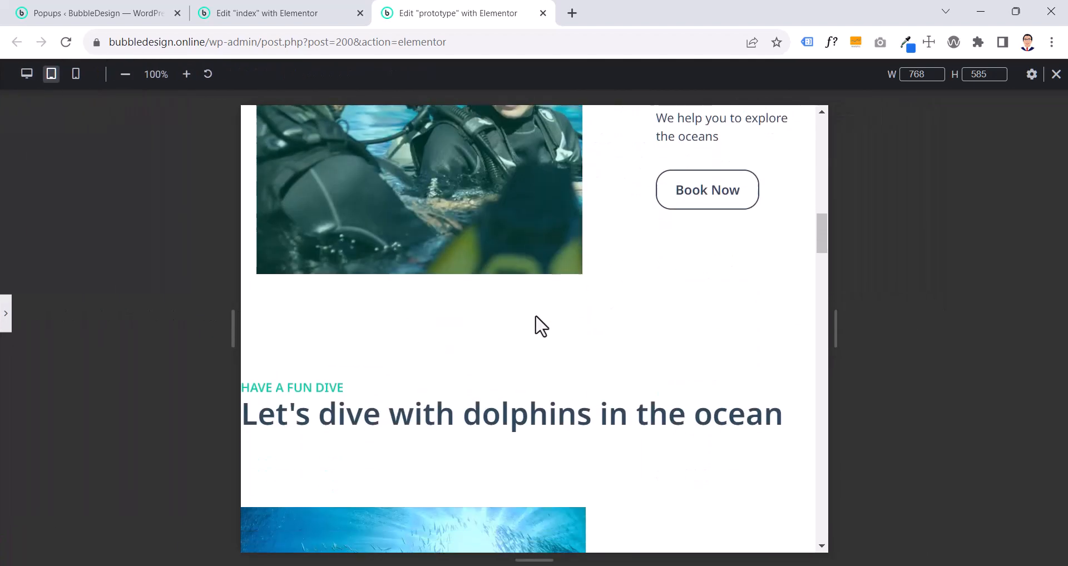
scroll(535, 316, "up", 3)
scroll(535, 316, "down", 1)
scroll(535, 316, "up", 2)
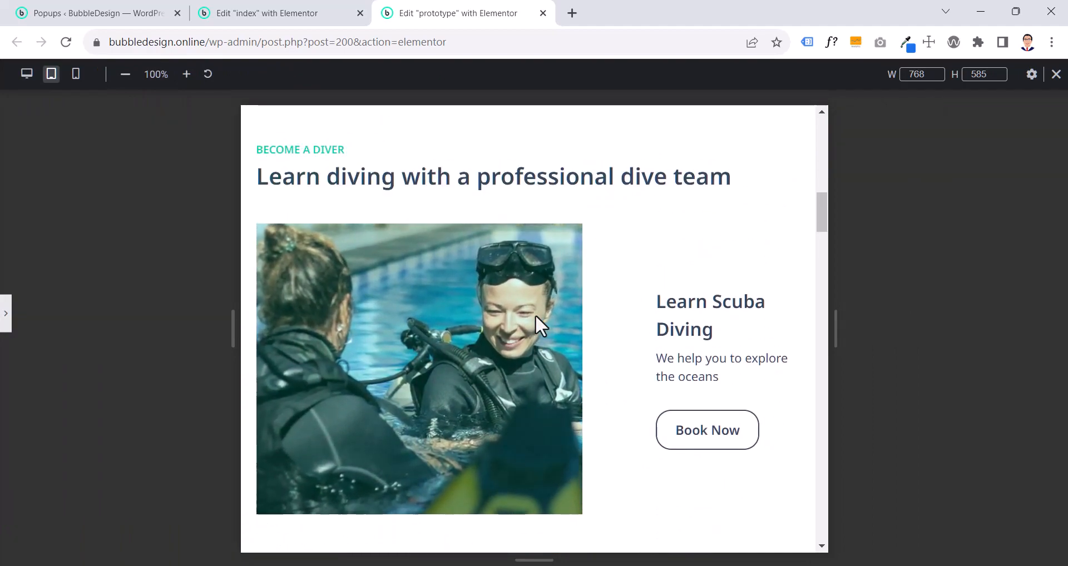
scroll(535, 316, "down", 3)
left_click(6, 313)
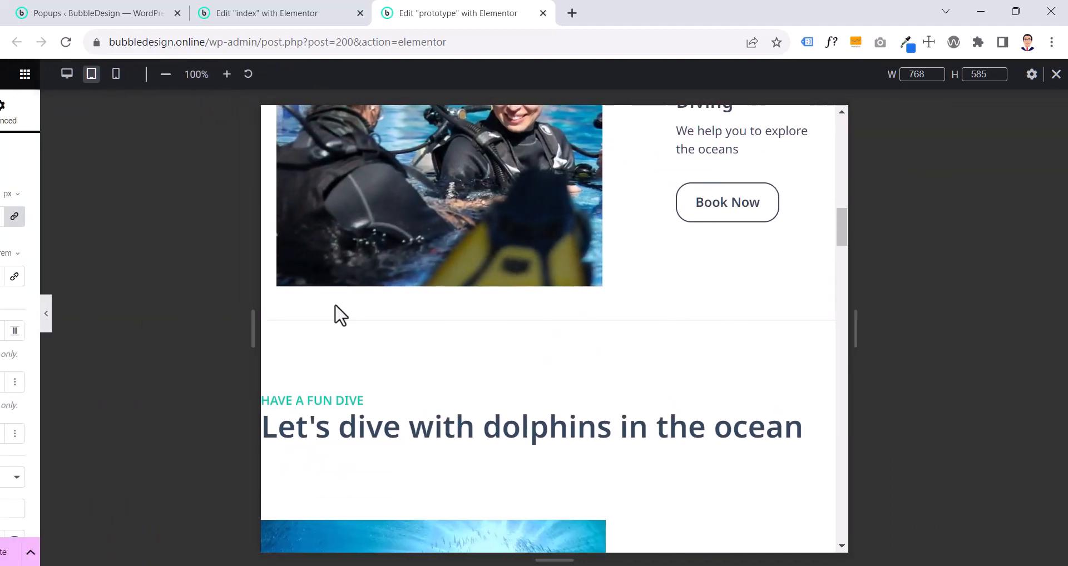
- Copy the "Become a diver" heading and paste its style onto the "Have a fun dive" heading
scroll(515, 310, "up", 5)
right_click(420, 245)
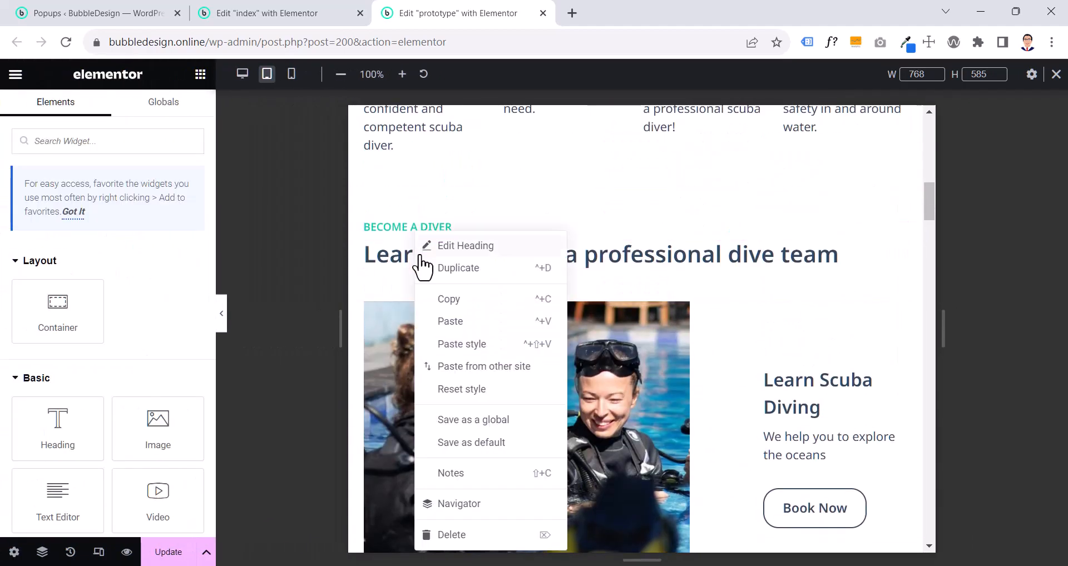
left_click(431, 301)
scroll(429, 309, "down", 10)
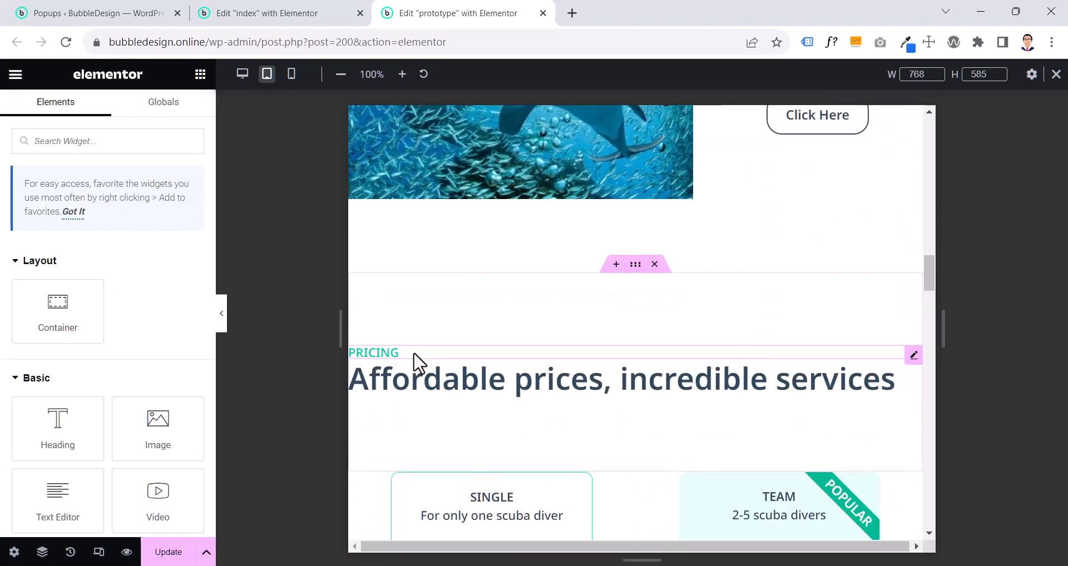
right_click(414, 362)
scroll(417, 361, "up", 8)
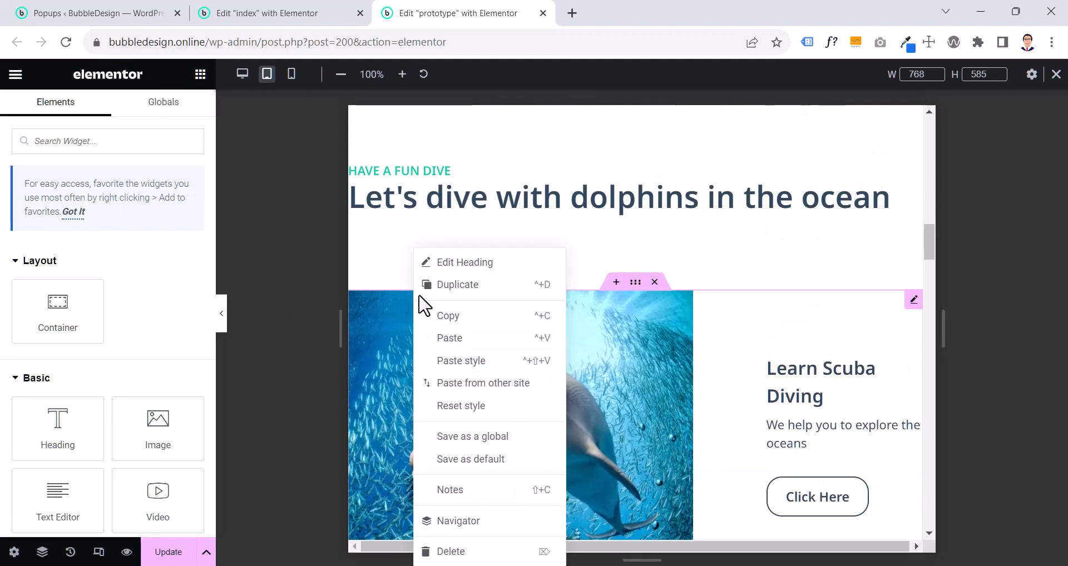
right_click(430, 173)
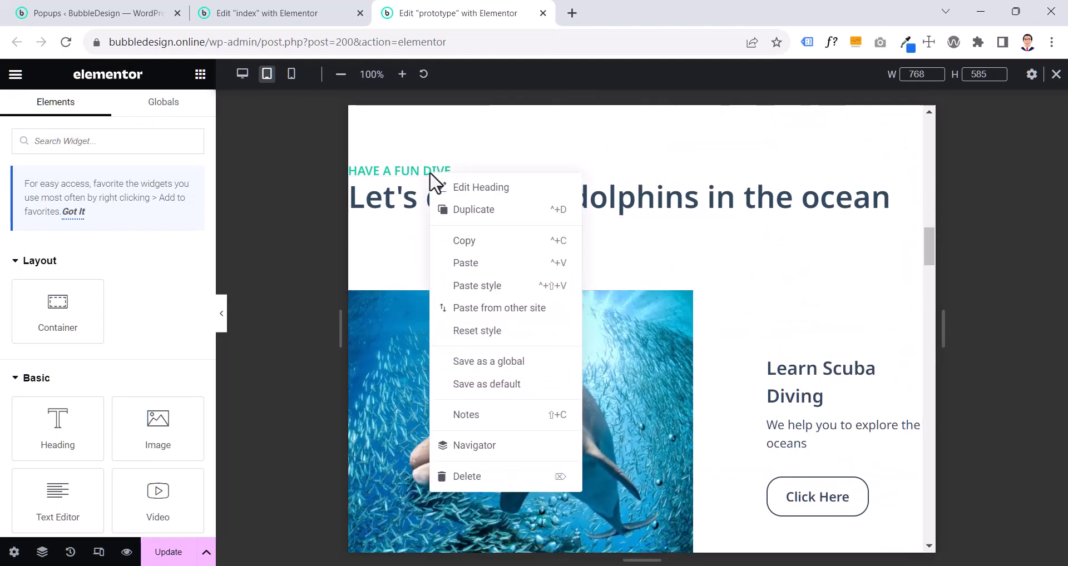
left_click(490, 286)
- Copy the "Learn diving with a professional dive team" heading and paste its style onto the "Let's dive with dolphins in the ocean" heading
scroll(445, 198, "up", 5)
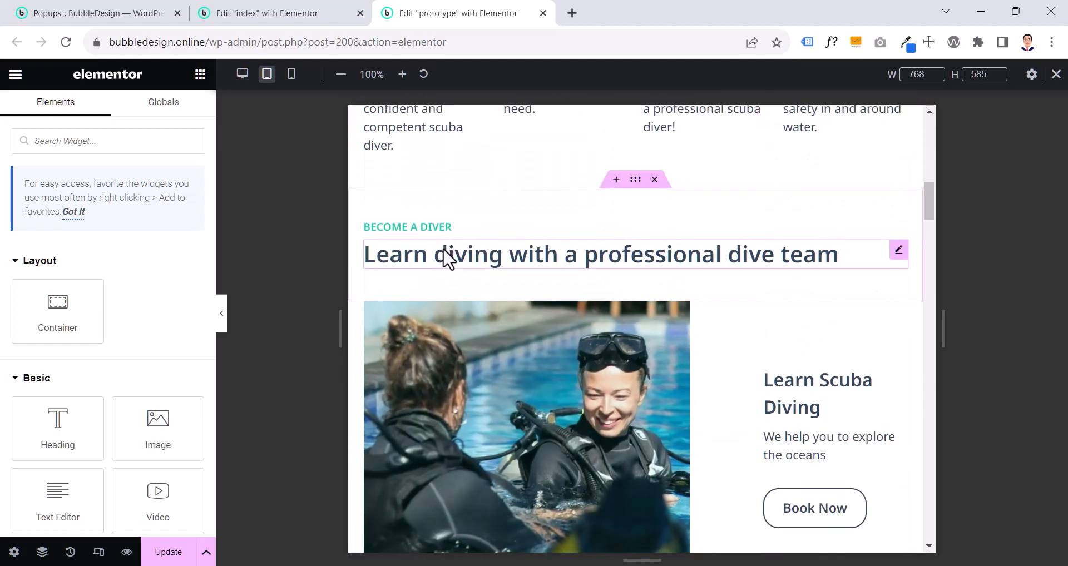
right_click(445, 258)
left_click(473, 311)
scroll(479, 325, "down", 5)
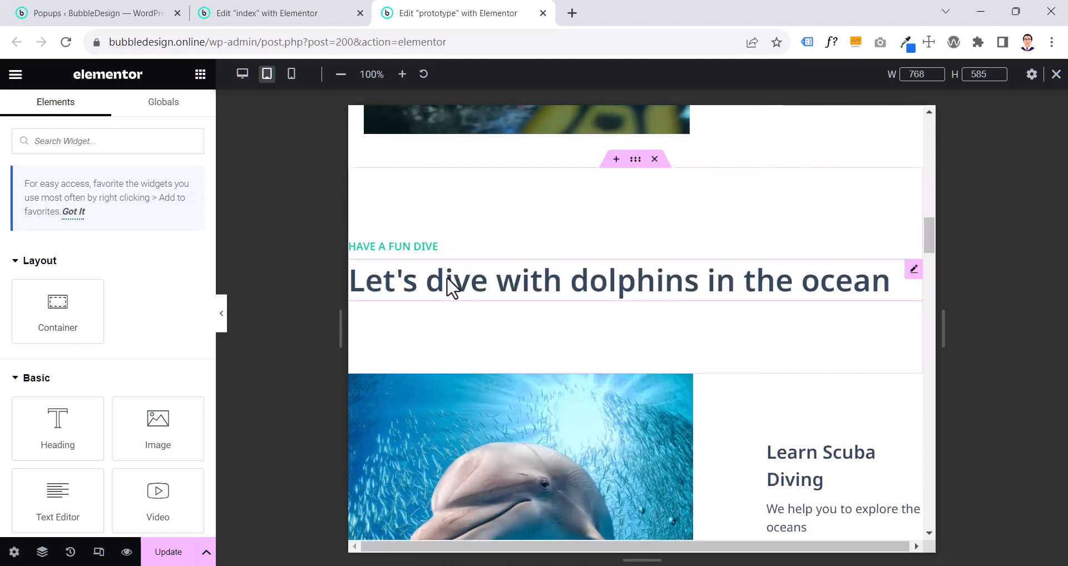
right_click(452, 288)
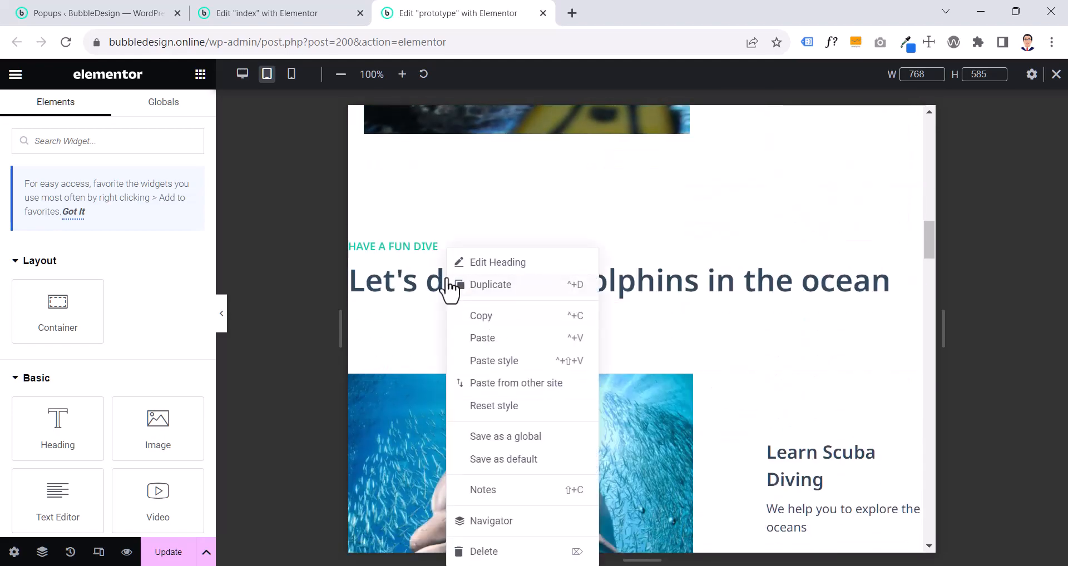
left_click(478, 362)
- Copy the call to action with the divers image and paste its style onto the dolphin call to action
scroll(481, 359, "down", 4)
scroll(531, 291, "up", 8)
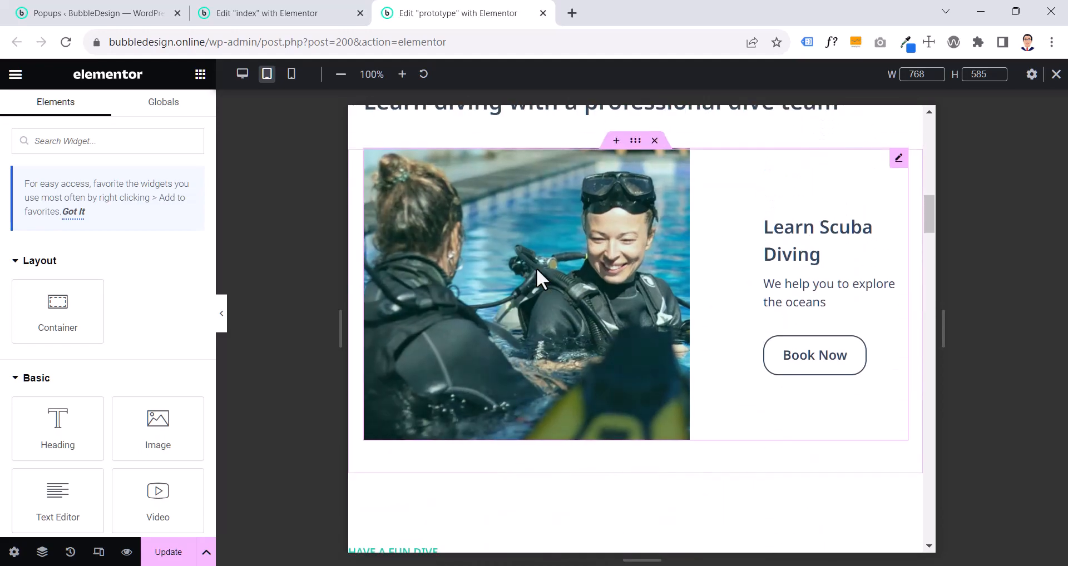
right_click(536, 268)
left_click(550, 313)
scroll(549, 267, "down", 10)
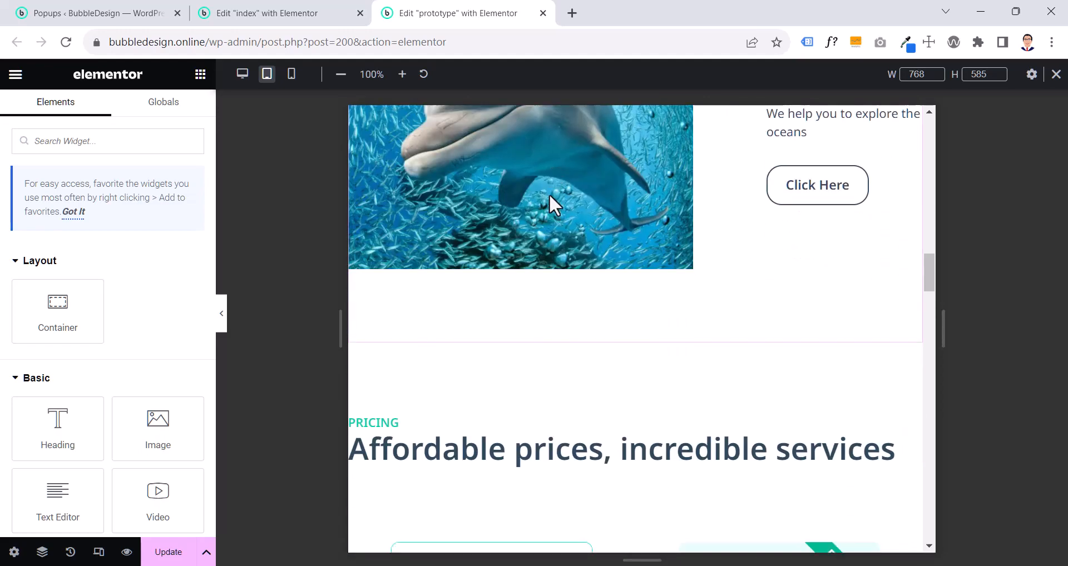
right_click(549, 193)
left_click(587, 306)
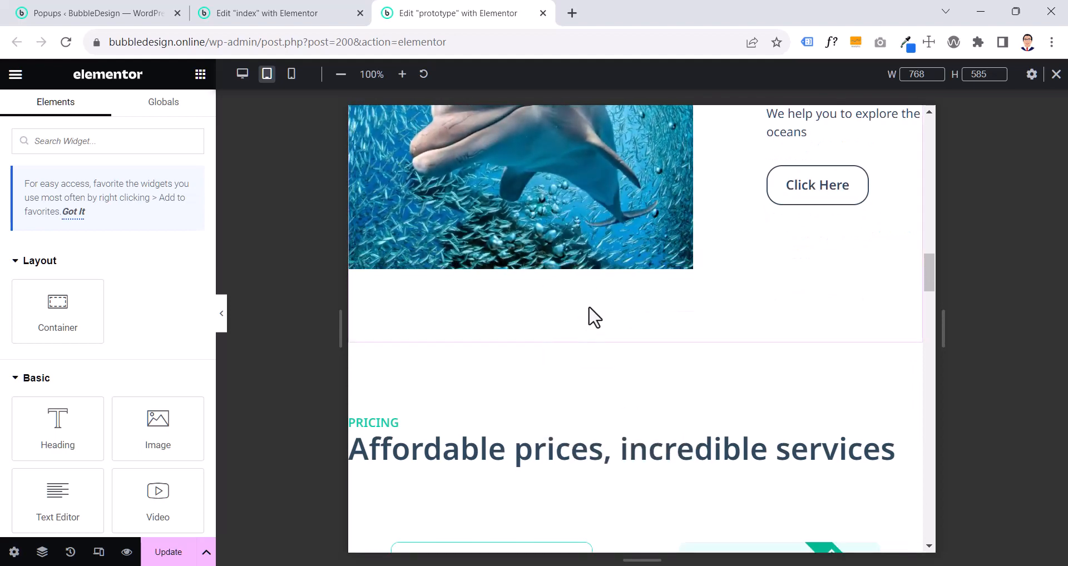
- Copy the container around the divers call to action and paste its style onto the dolphin call-to-action container
scroll(590, 316, "up", 5)
left_click(639, 285)
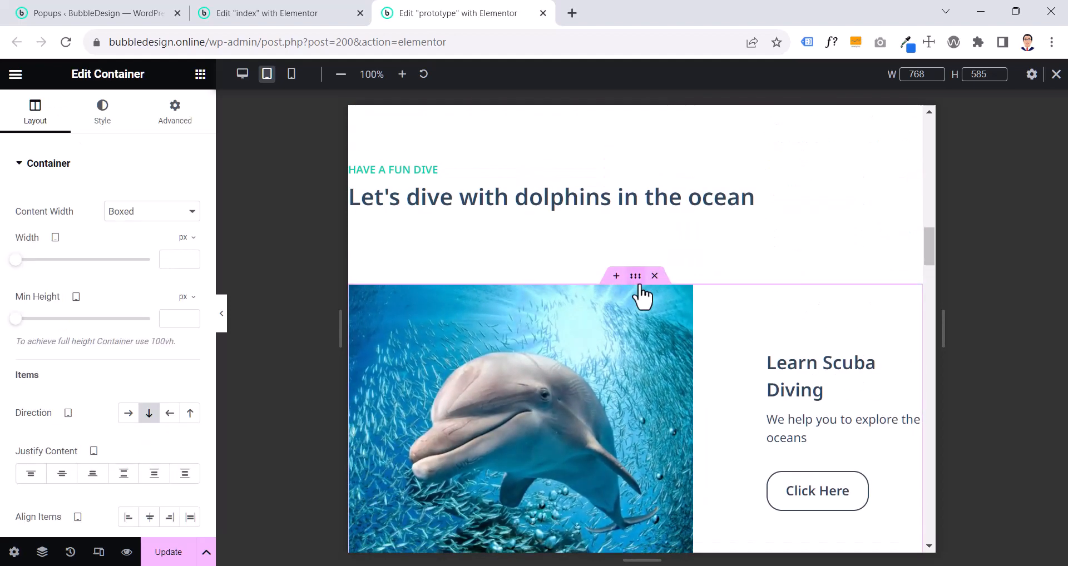
scroll(639, 292, "up", 10)
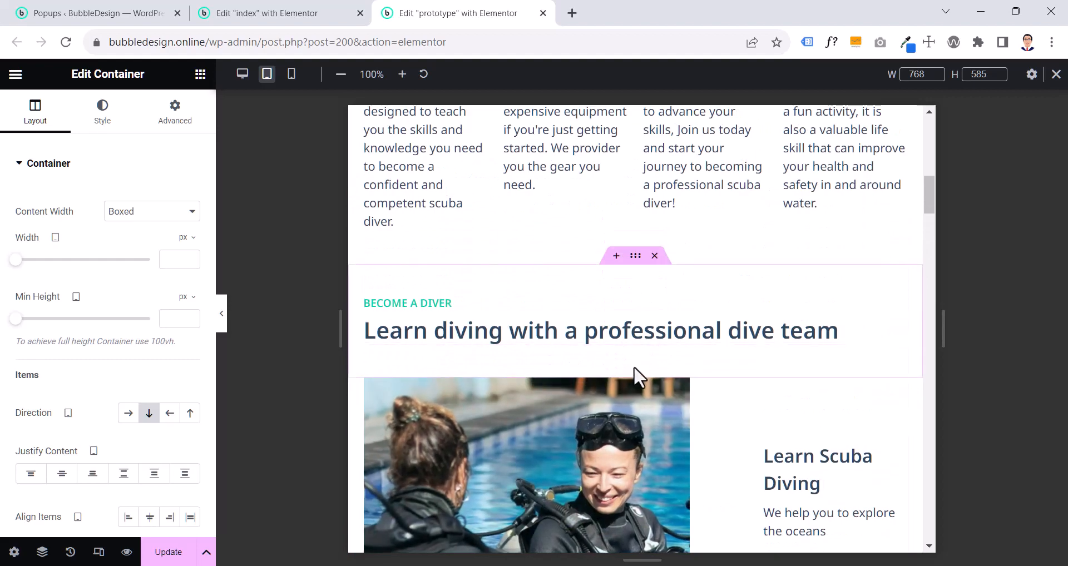
left_click(634, 369)
right_click(634, 369)
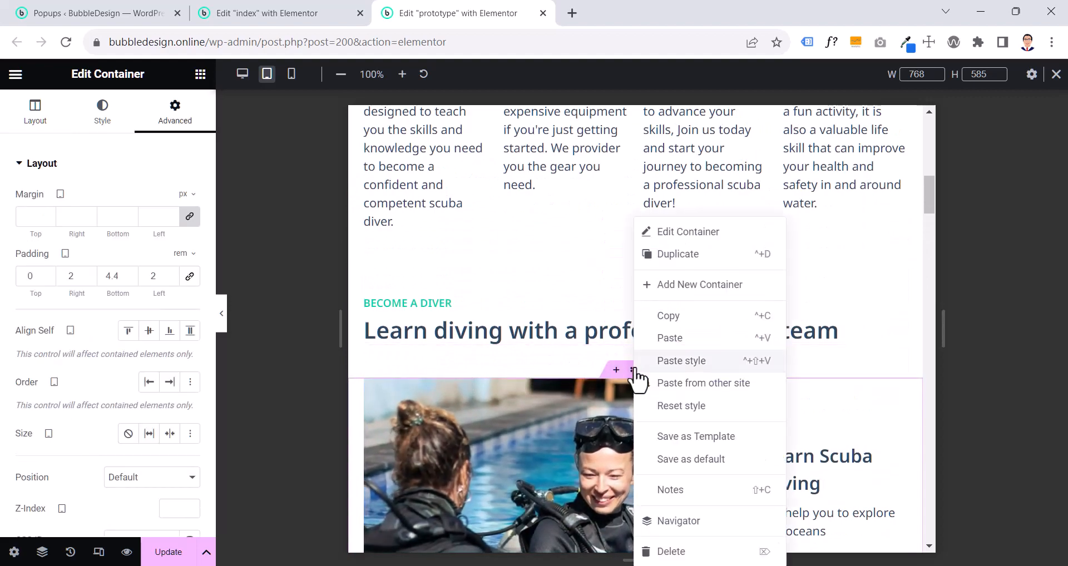
left_click(670, 315)
scroll(668, 323, "down", 15)
scroll(668, 311, "up", 6)
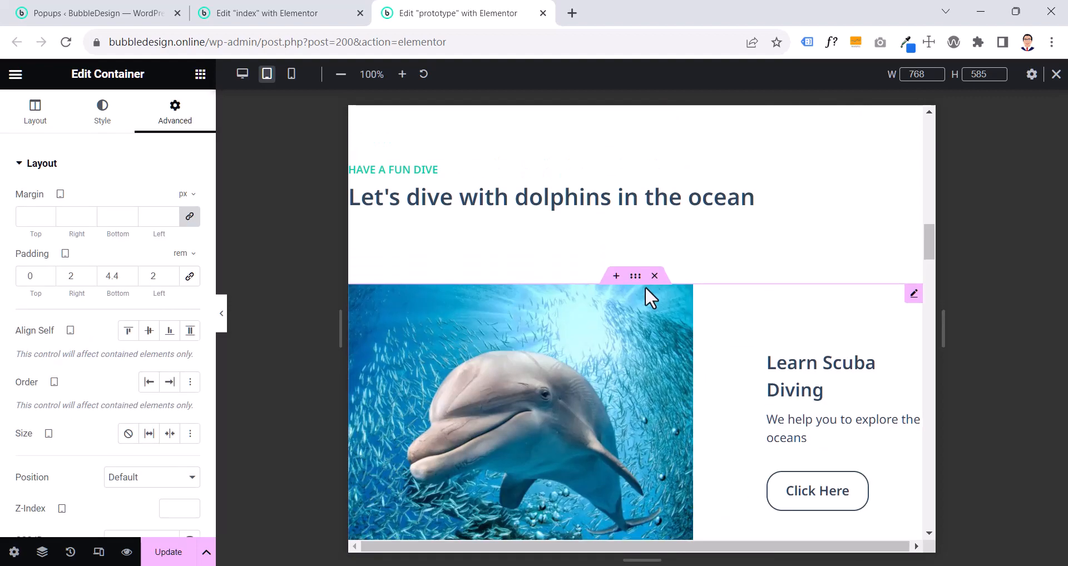
left_click(635, 278)
right_click(635, 278)
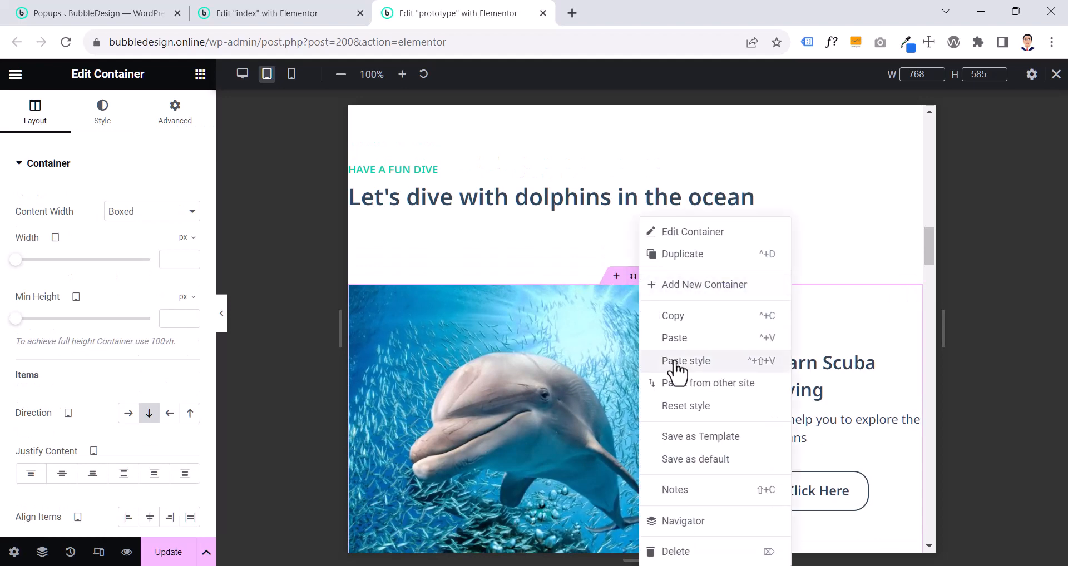
left_click(673, 361)
- Unlink the tablet padding of the "Have a fun dive" heading container and set it to 4.4 rem top and bottom, 2 rem right and left
scroll(640, 284, "up", 1)
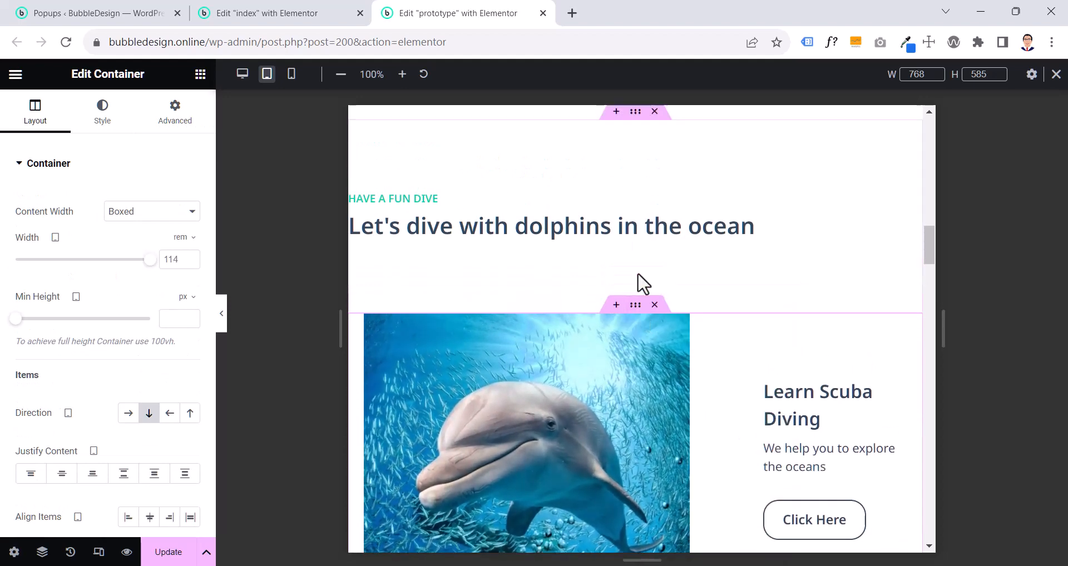
scroll(638, 280, "up", 1)
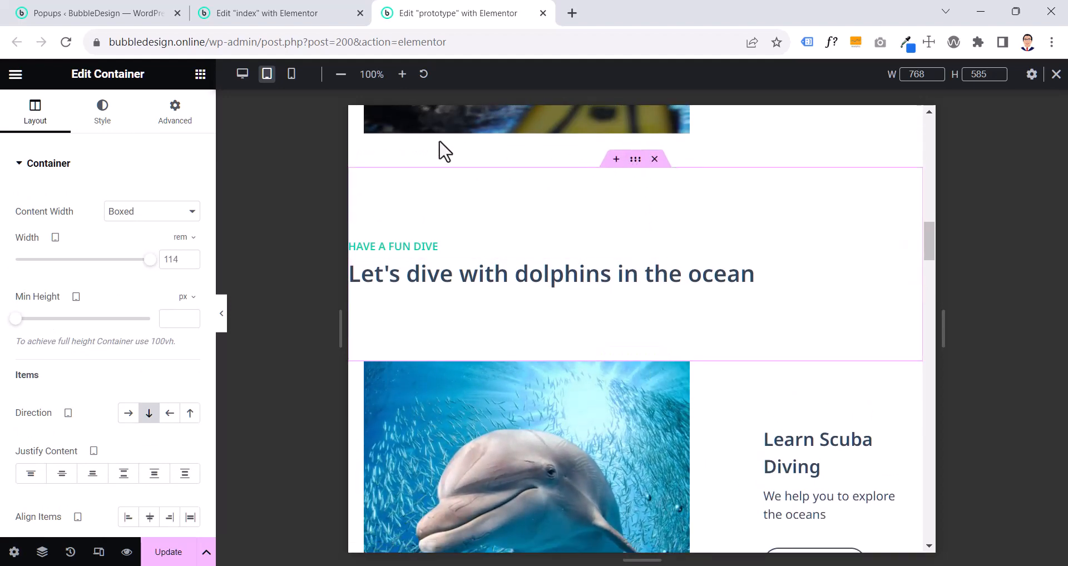
left_click(199, 129)
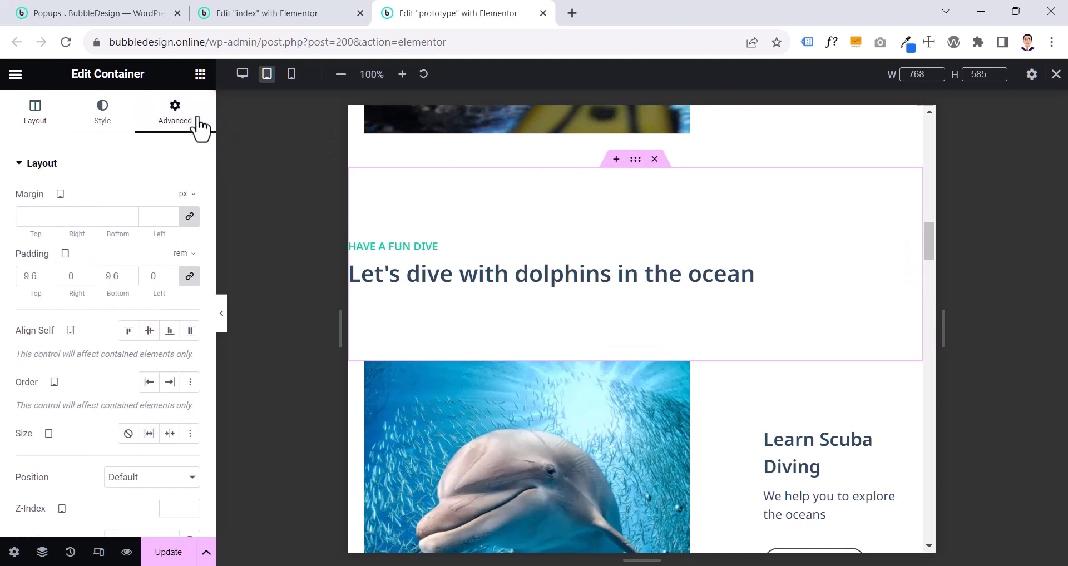
left_click(191, 276)
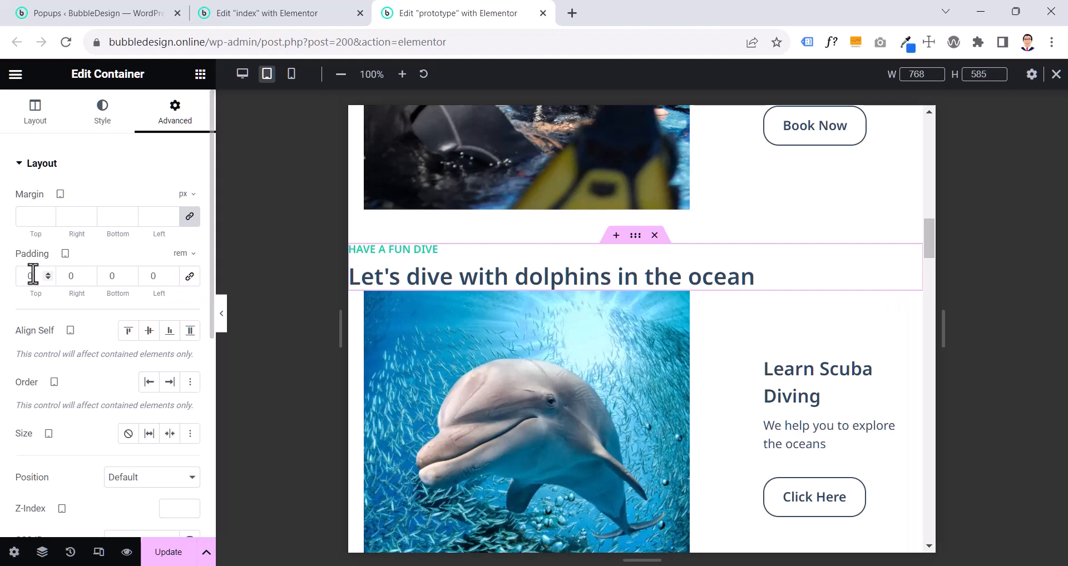
type("4")
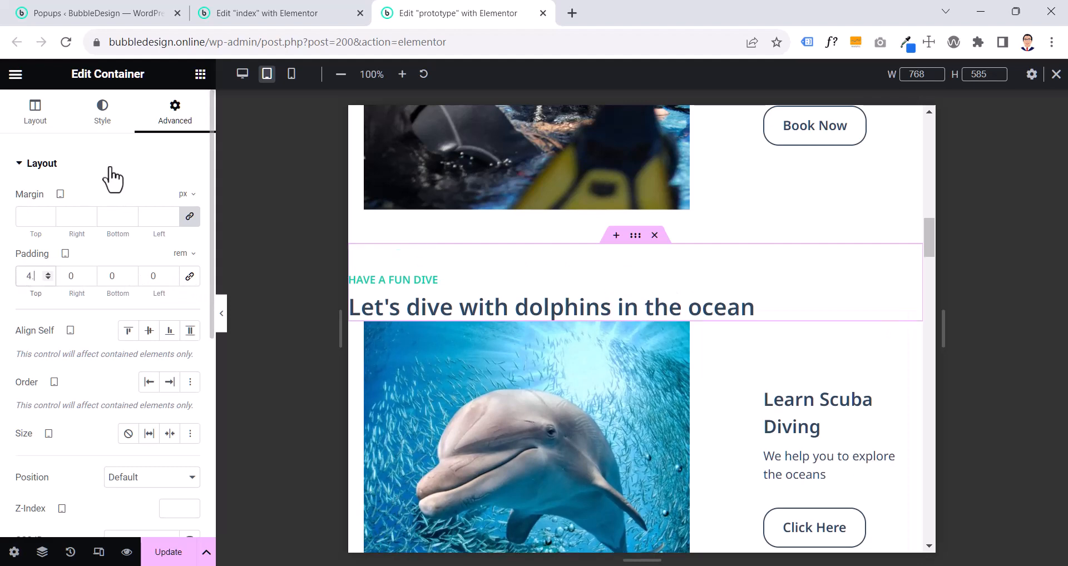
type(".4")
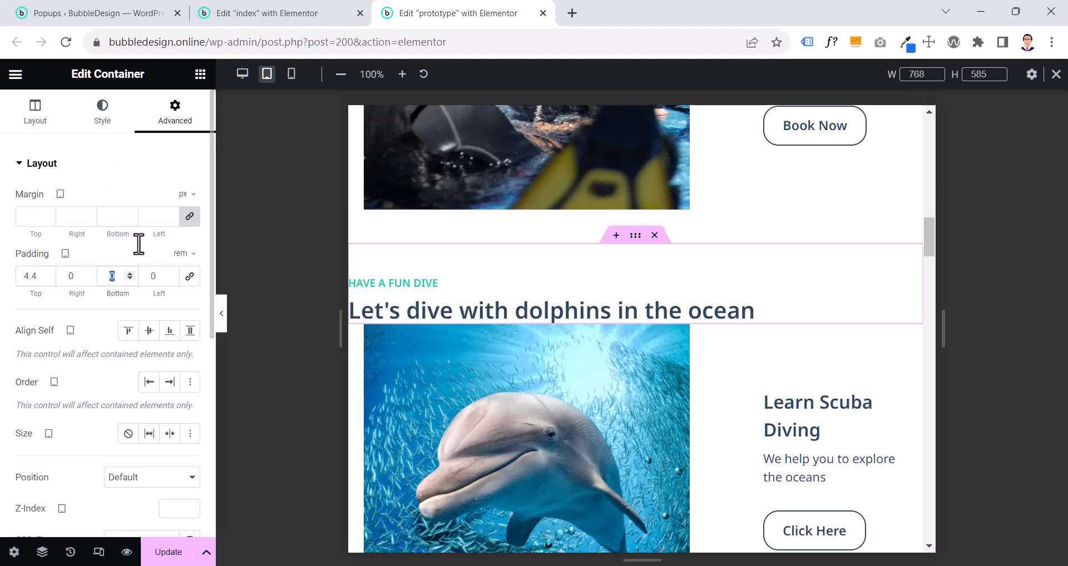
type("4.4")
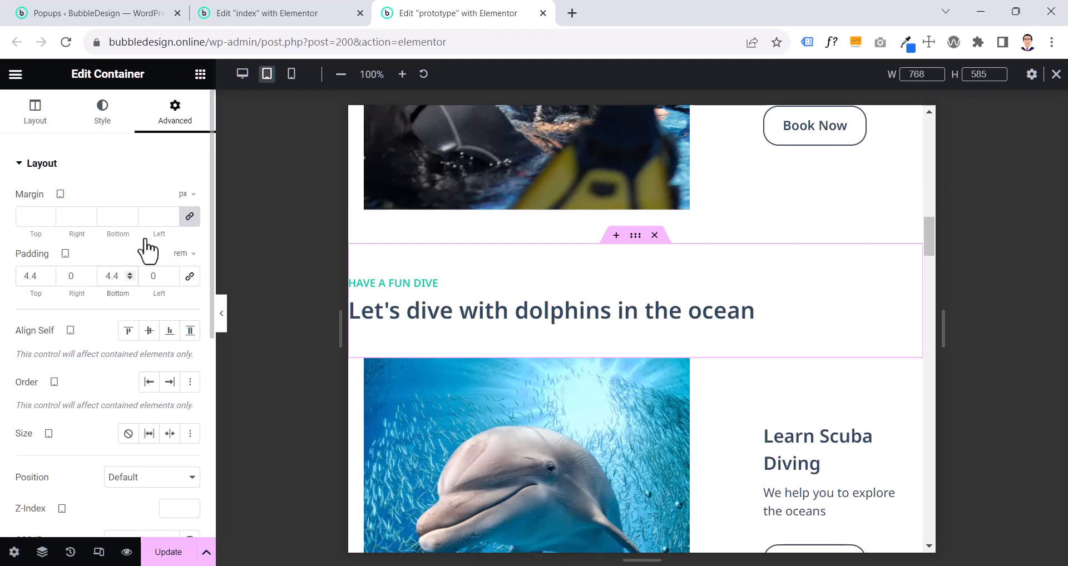
type("2")
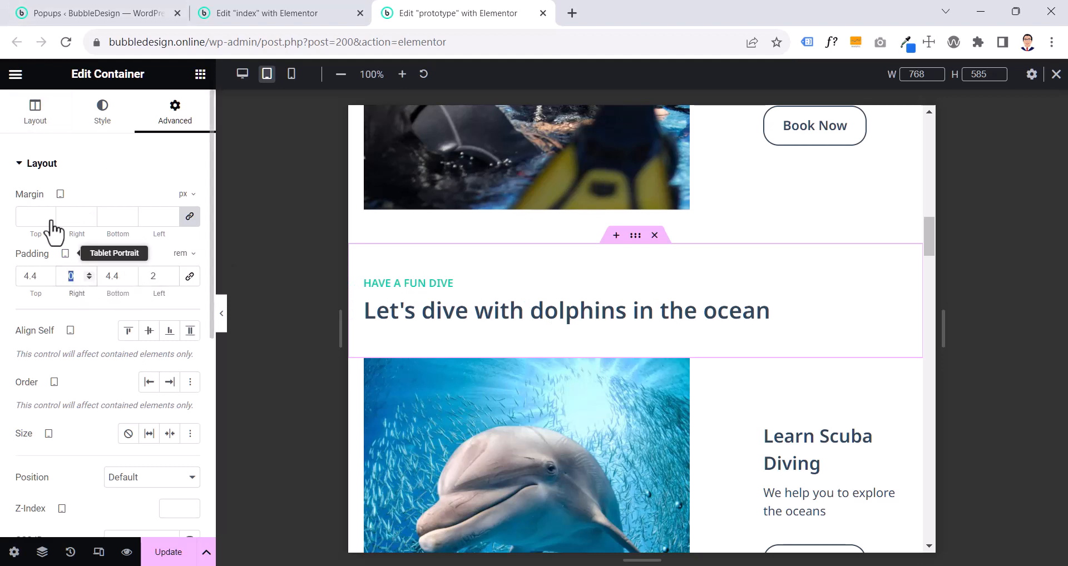
left_click(222, 314)
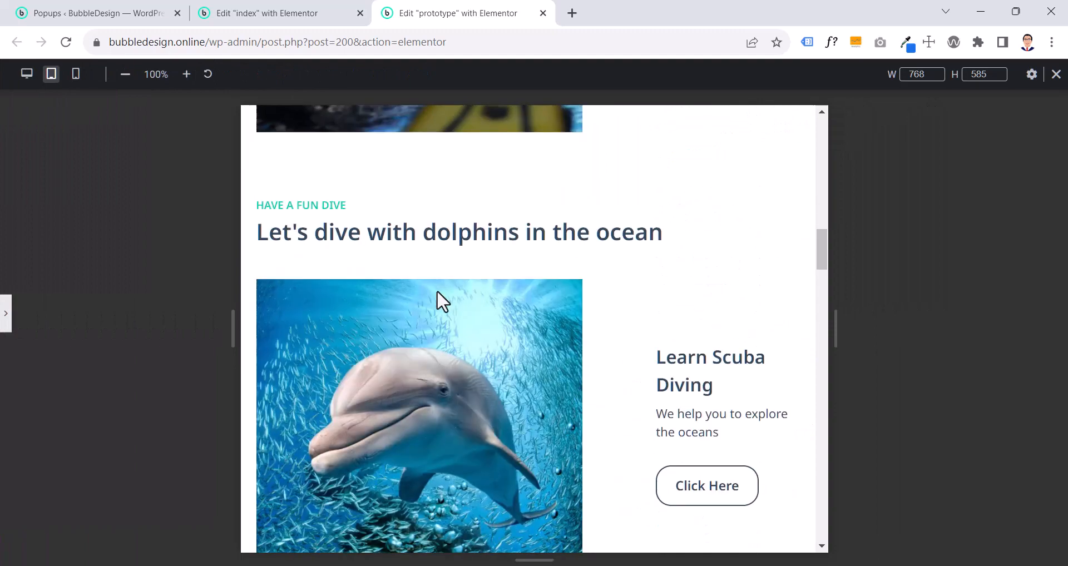
left_click(5, 320)
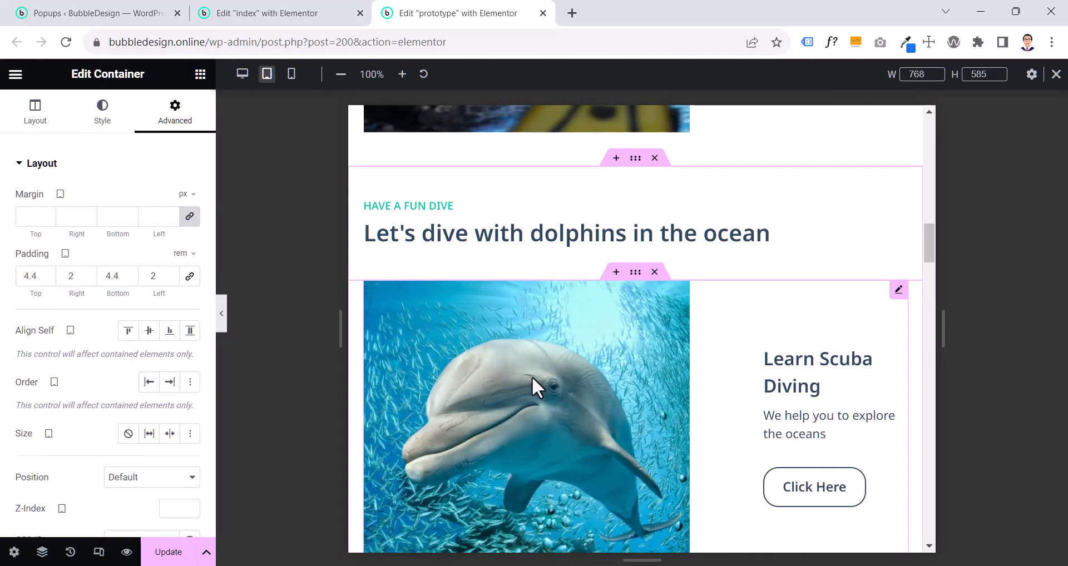
- Place the image of the dolphin call to action on the right of its text for tablet view
left_click(532, 375)
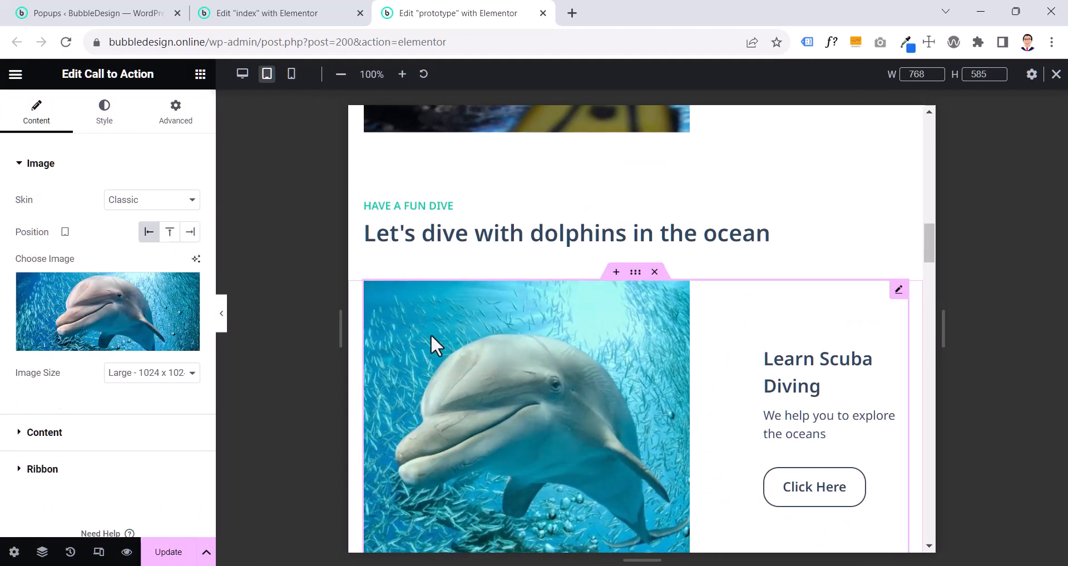
left_click(190, 233)
scroll(227, 150, "up", 5)
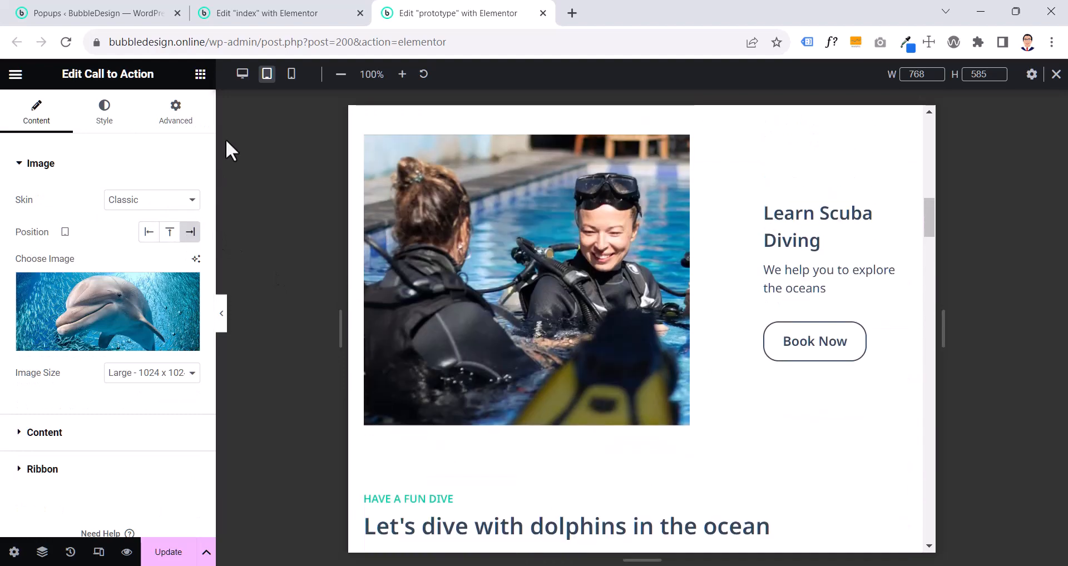
- Compare the divers call to action's tablet layout, box padding and image width between the prototype and index pages
left_click(281, 17)
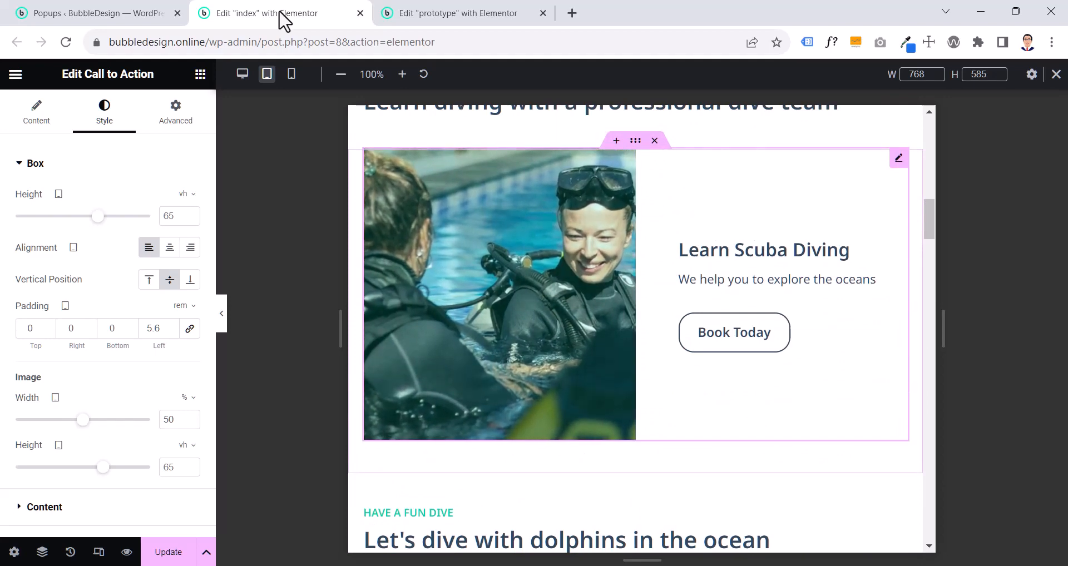
left_click(511, 16)
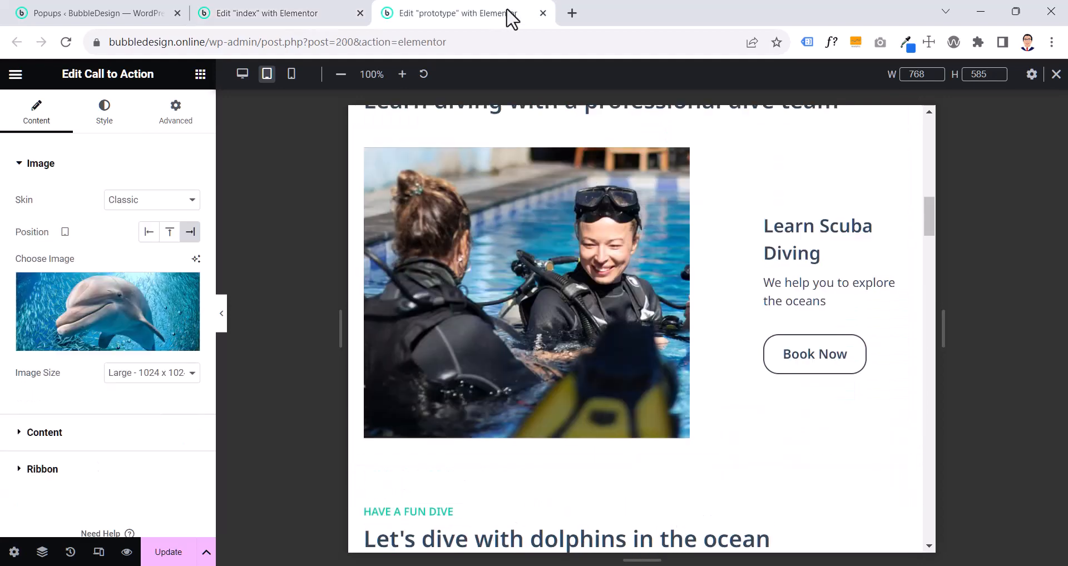
scroll(823, 323, "up", 1)
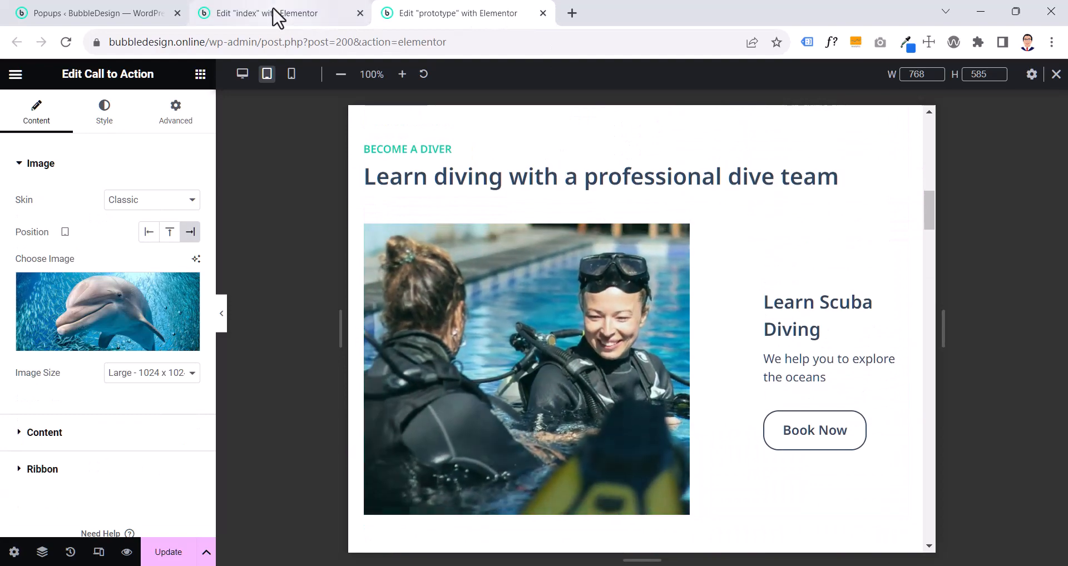
left_click(276, 16)
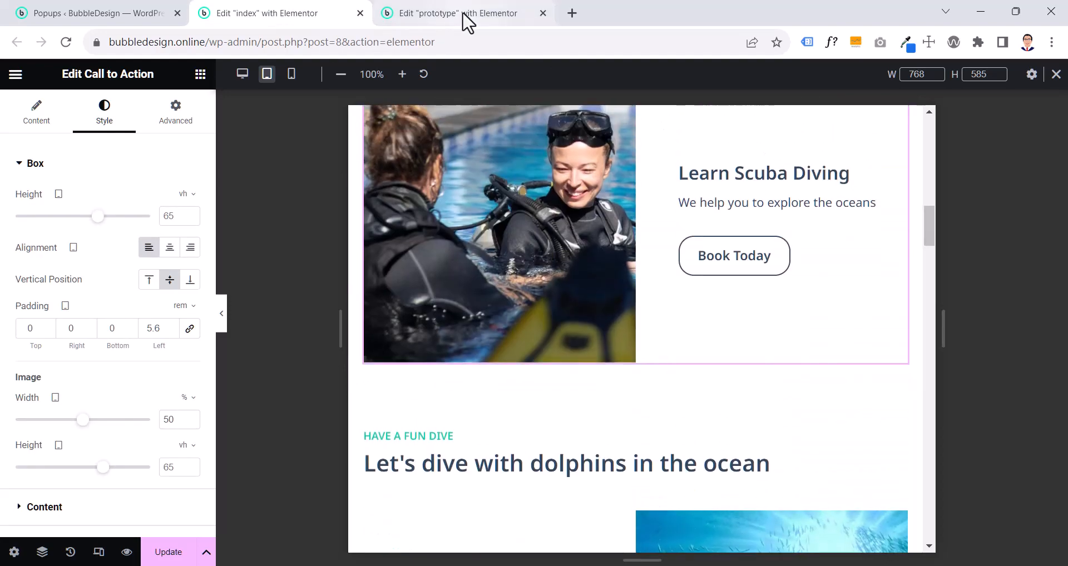
left_click(467, 22)
left_click(818, 286)
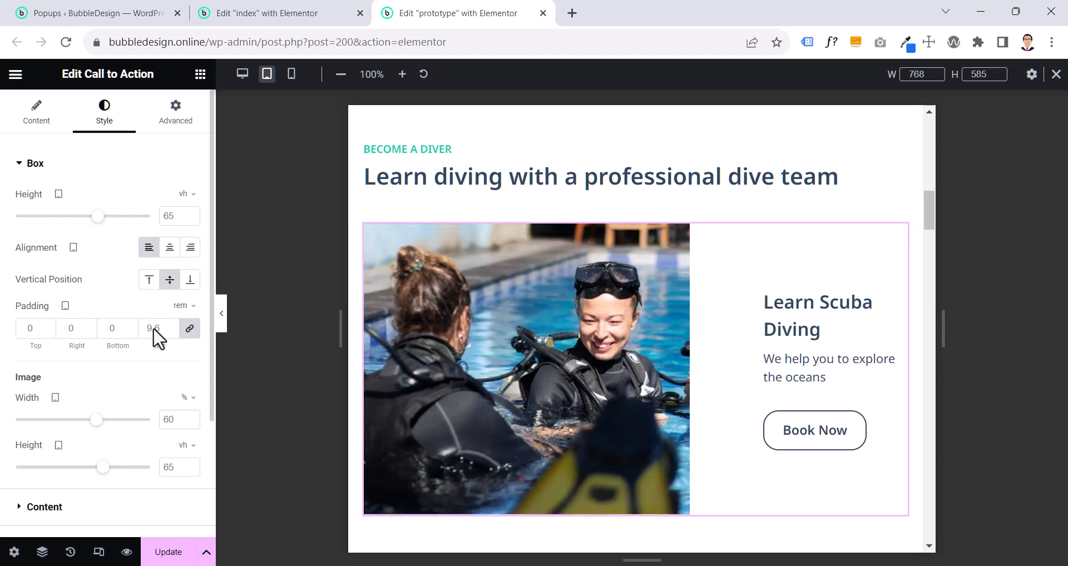
left_click(321, 23)
scroll(784, 205, "up", 3)
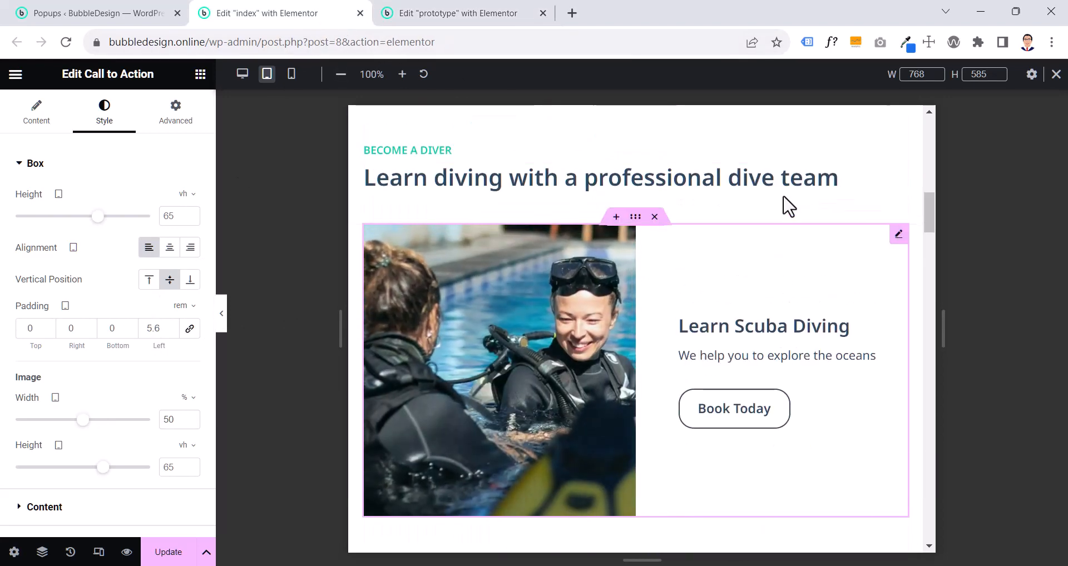
- On the prototype page, unlink the divers call to action's tablet box padding and set the left padding to 5.6 rem
left_click(414, 14)
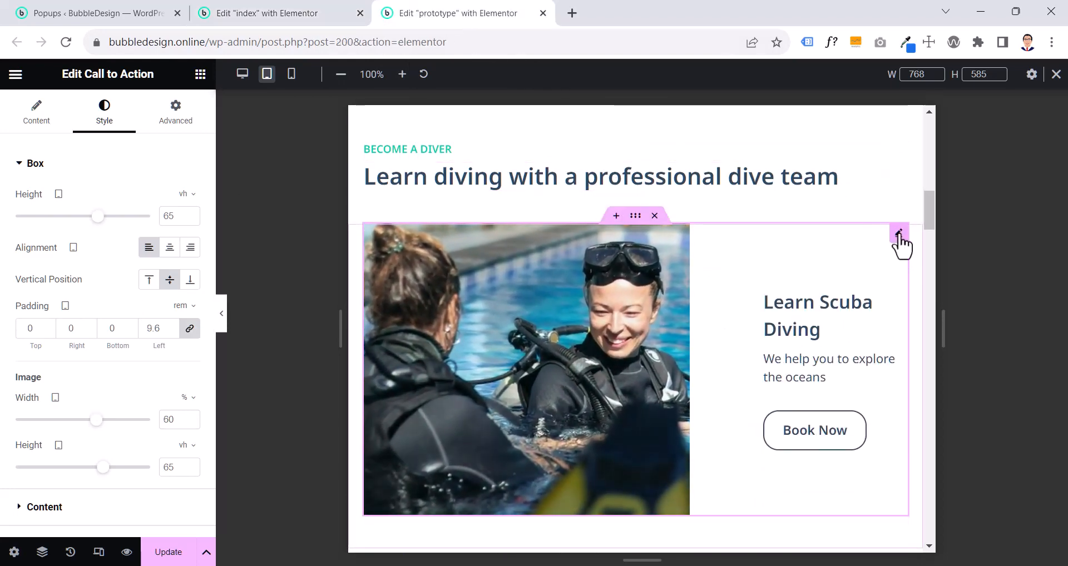
left_click(189, 329)
double_click(152, 329)
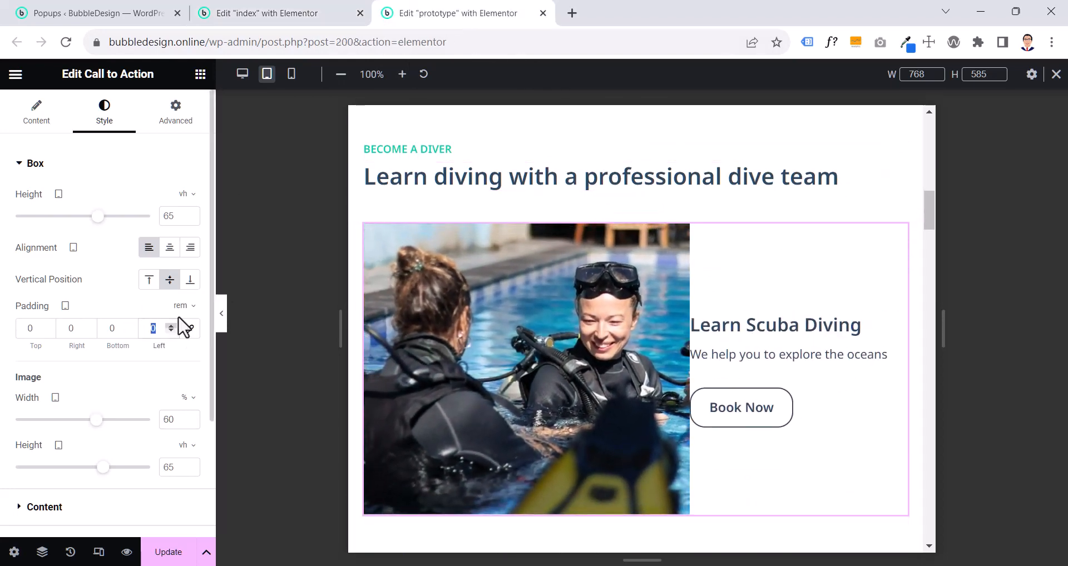
type("5.6")
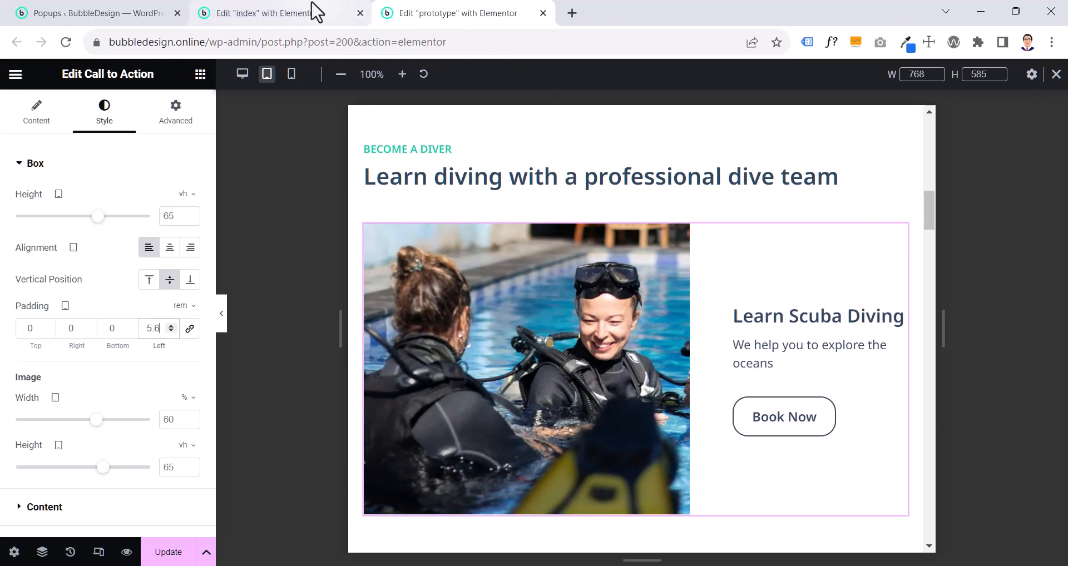
- Check the index page's divers call to action and set the prototype version's tablet image width to 50%
left_click(314, 11)
left_click(440, 12)
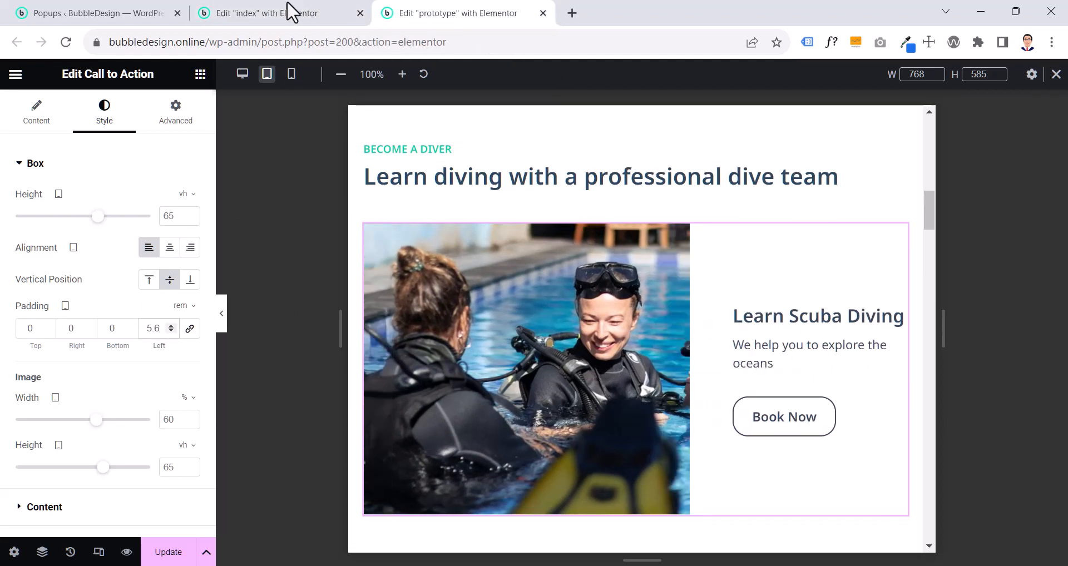
left_click(266, 13)
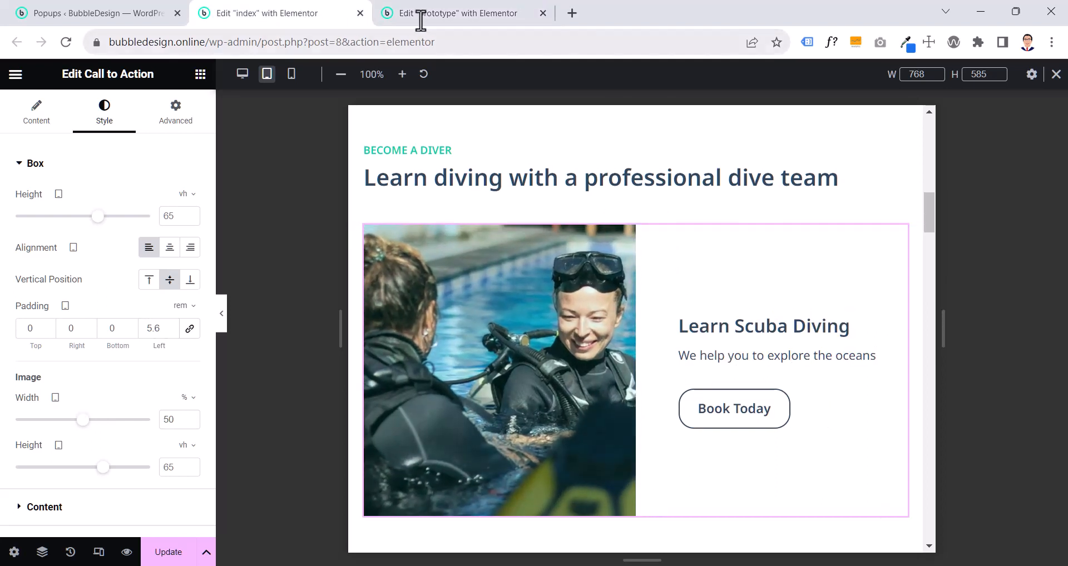
left_click(442, 22)
left_click(276, 10)
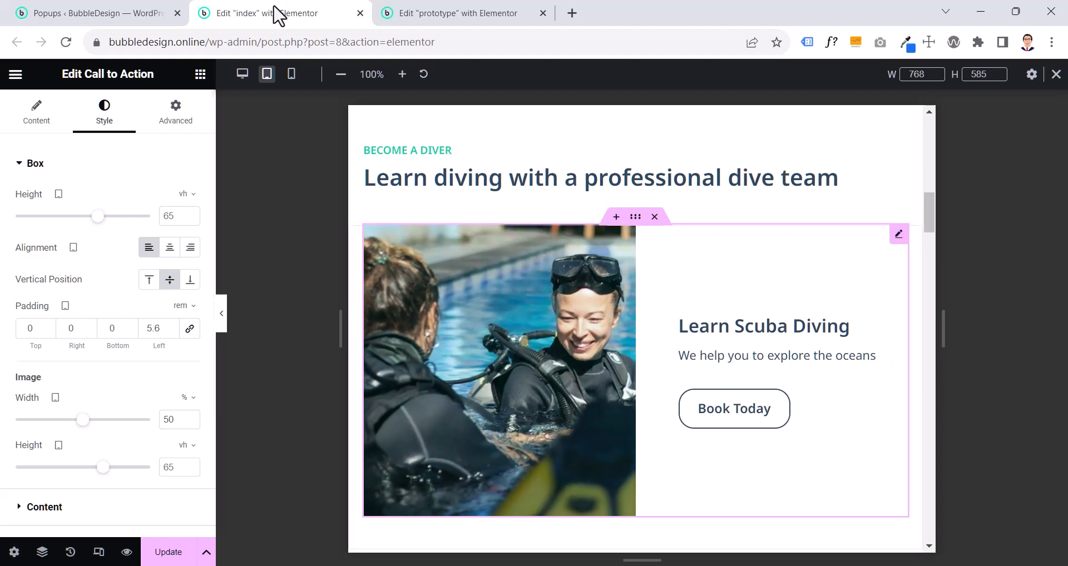
scroll(107, 313, "down", 2)
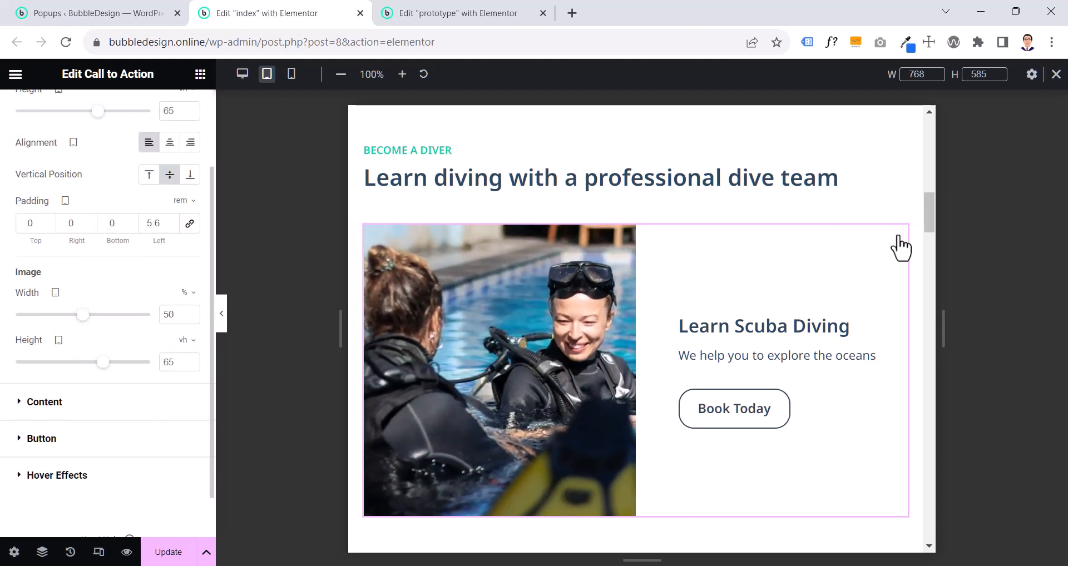
scroll(107, 313, "up", 2)
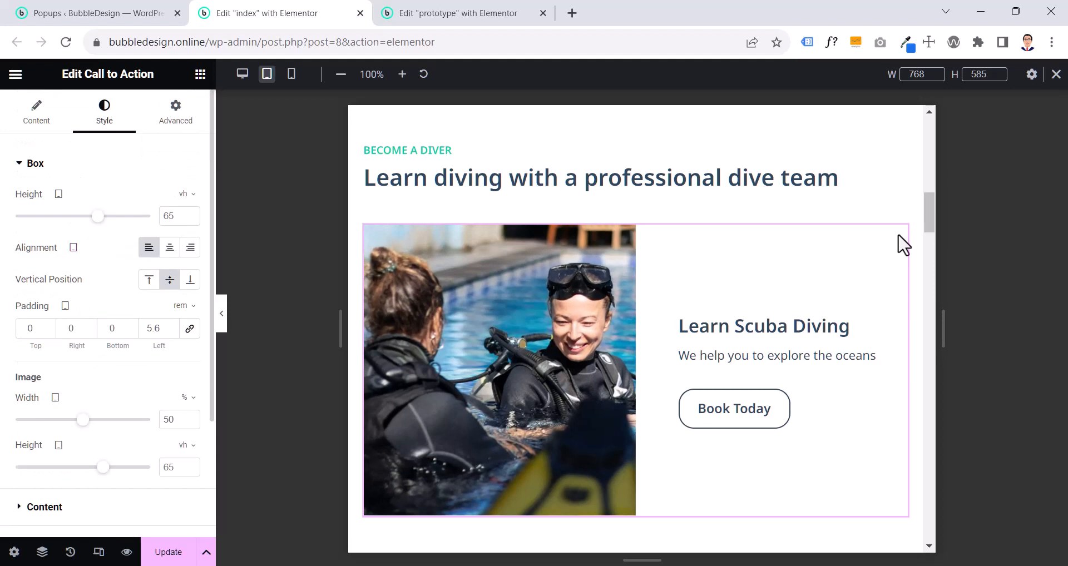
left_click(431, 13)
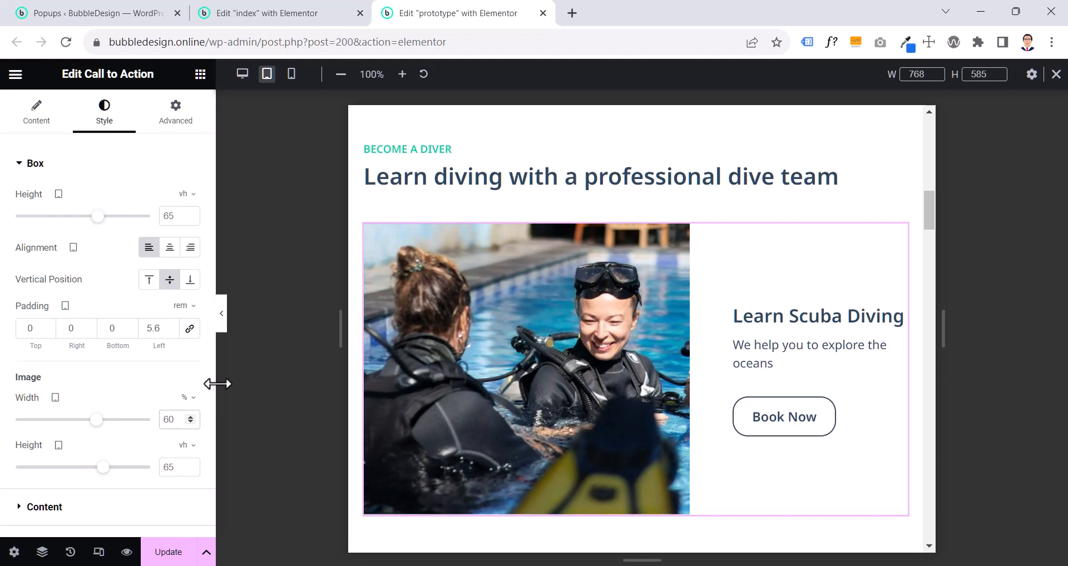
key("BackSpace")
key("BackSpace")
type("50")
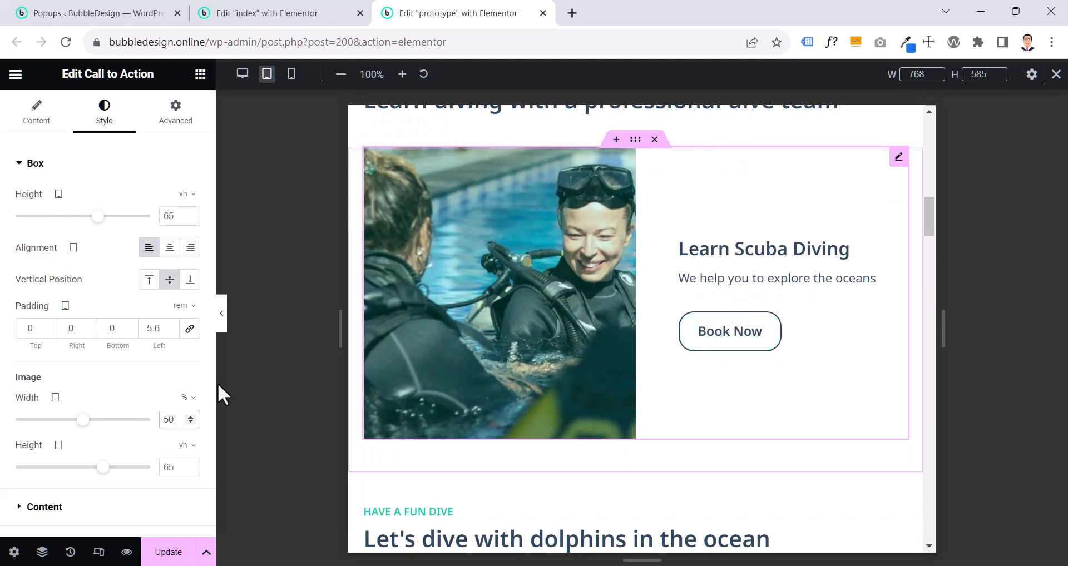
- Unlink the dolphin call to action's tablet padding, set it to 5.6 rem right and 0 left, and set its image width to 50%
scroll(218, 383, "down", 5)
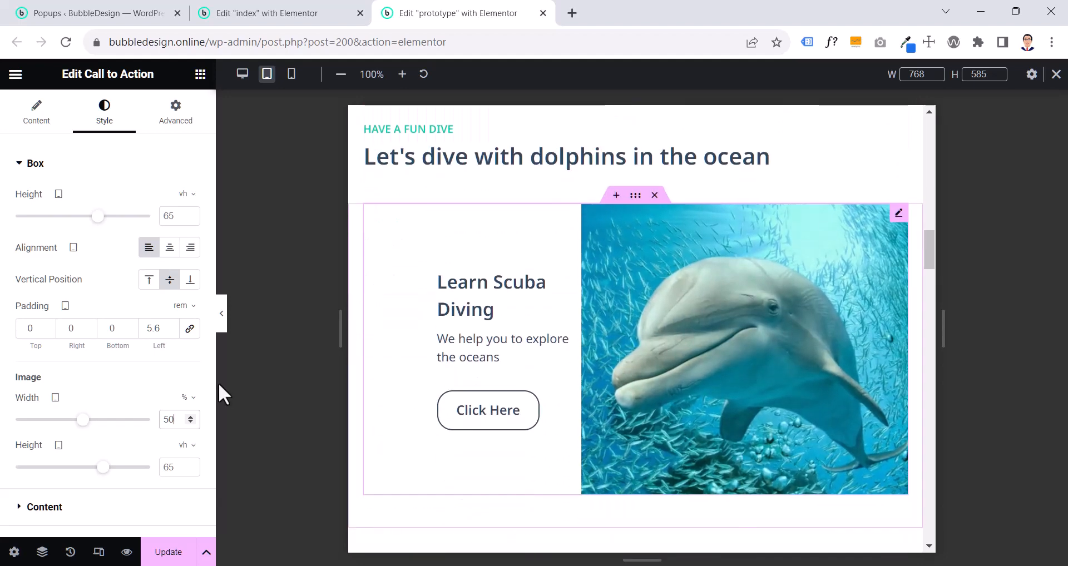
left_click(899, 213)
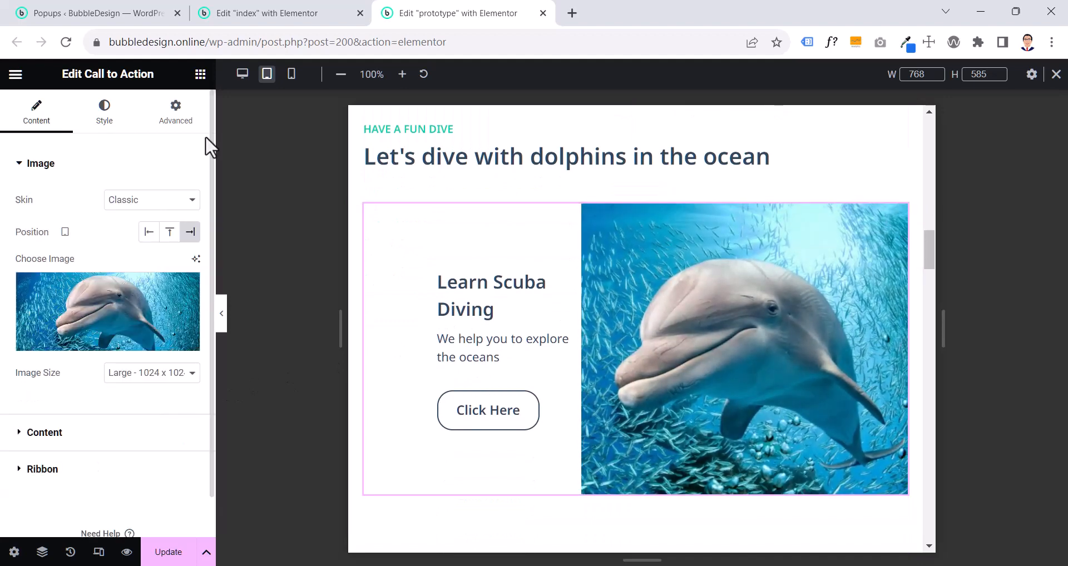
left_click(100, 119)
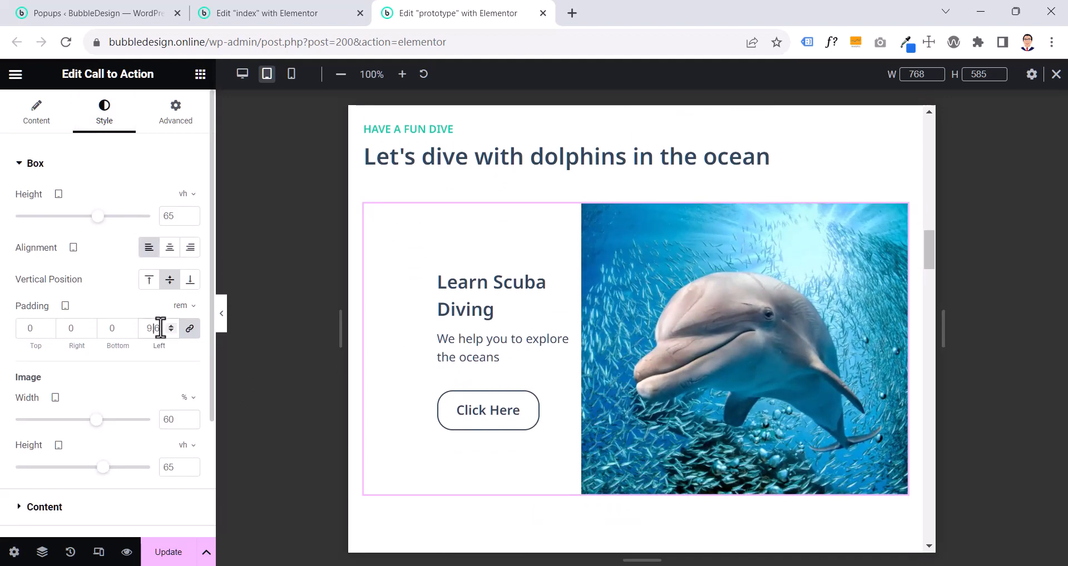
left_click(190, 328)
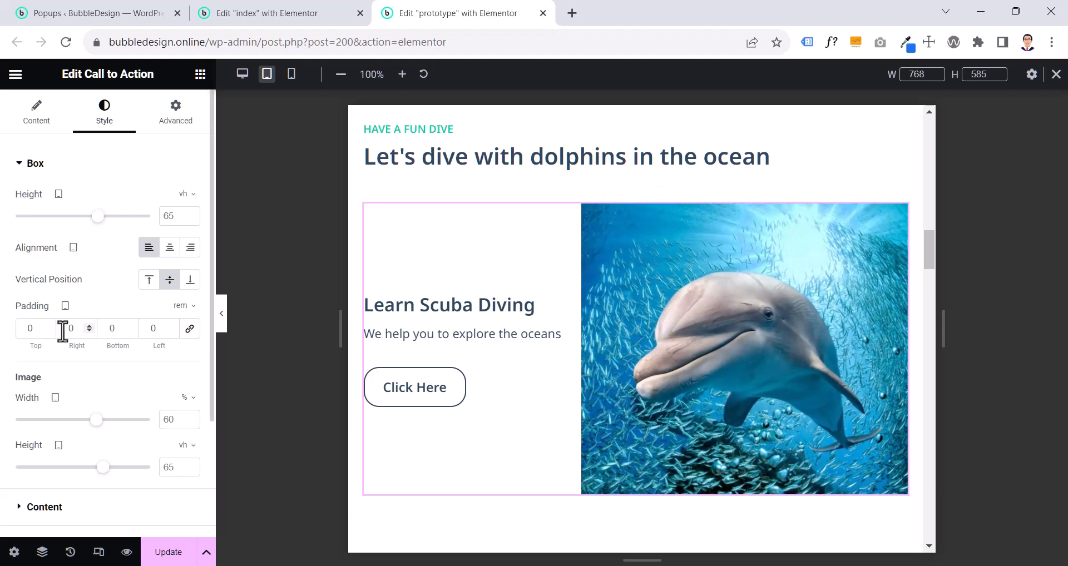
type("5.6")
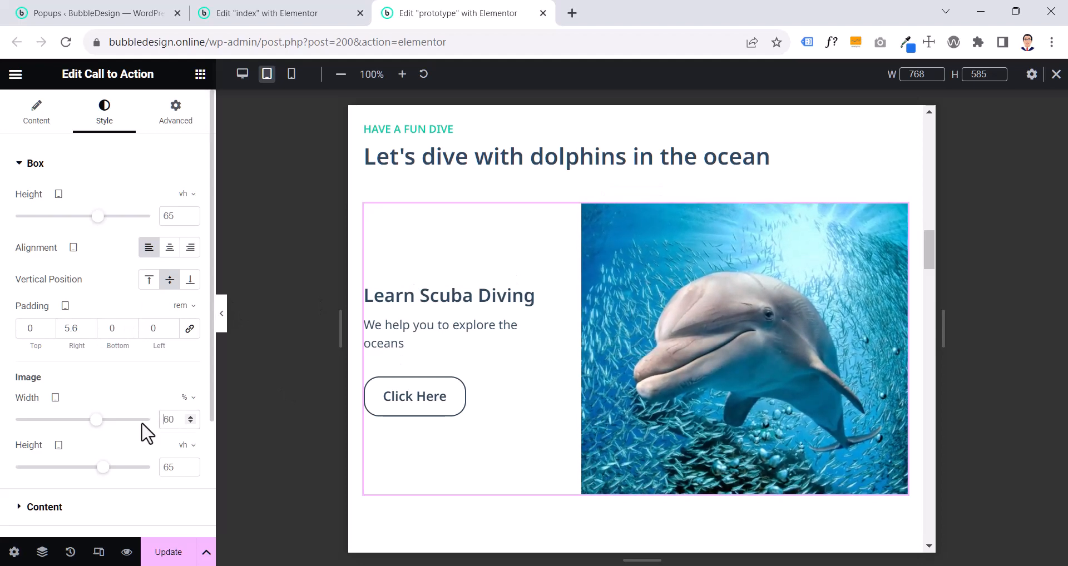
type("0")
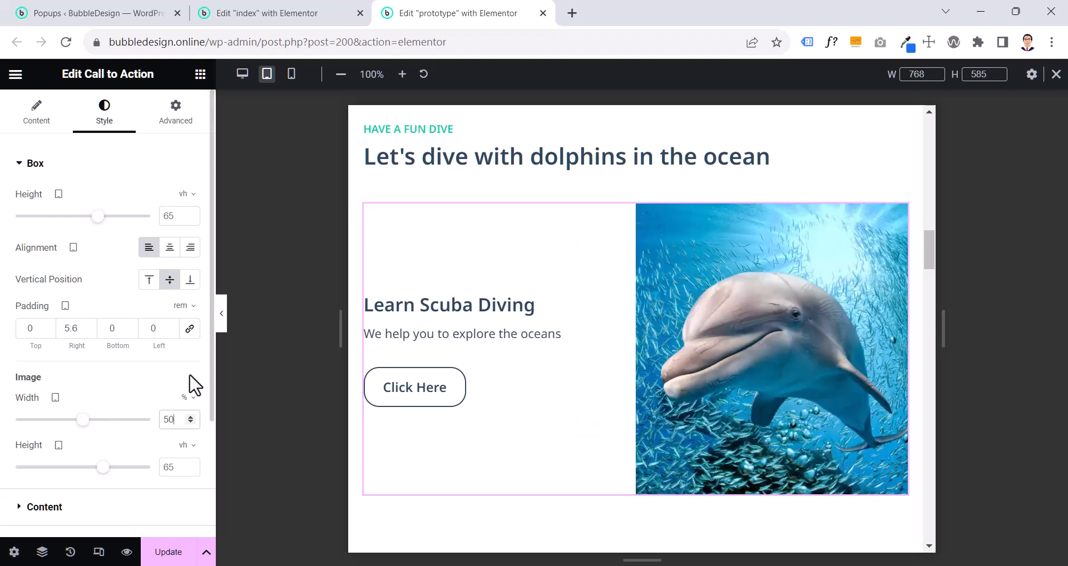
scroll(748, 242, "up", 5)
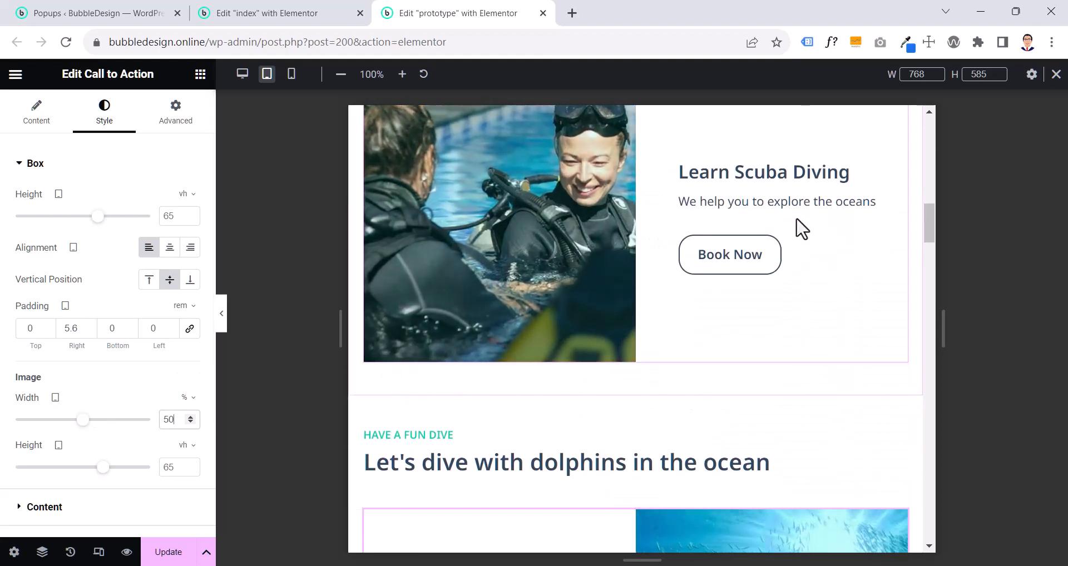
left_click(779, 240)
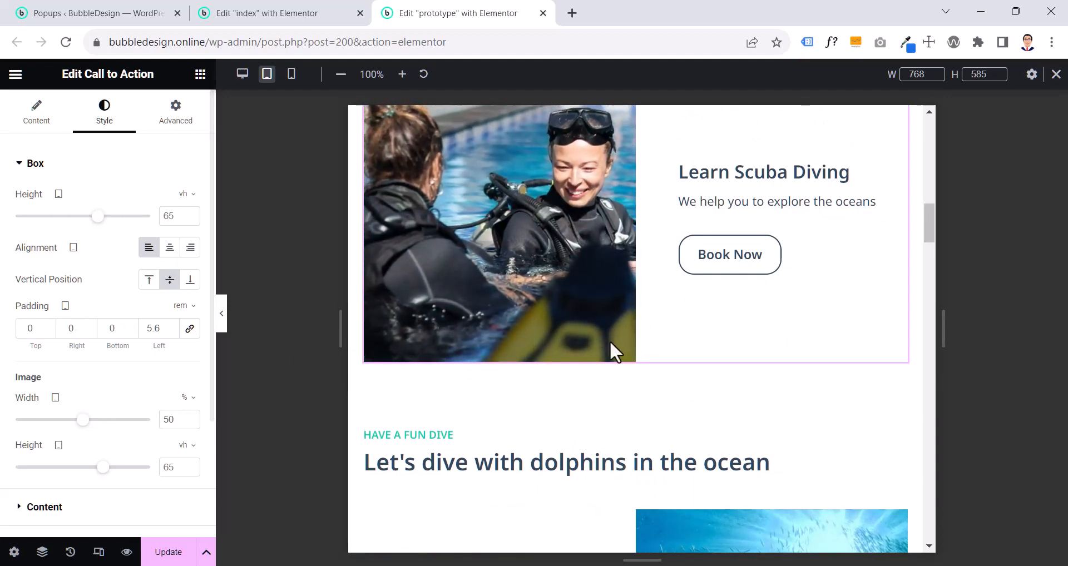
scroll(611, 342, "down", 10)
- Copy the "Have a fun dive" subheading and paste its style onto the "Pricing" subheading
scroll(609, 350, "up", 8)
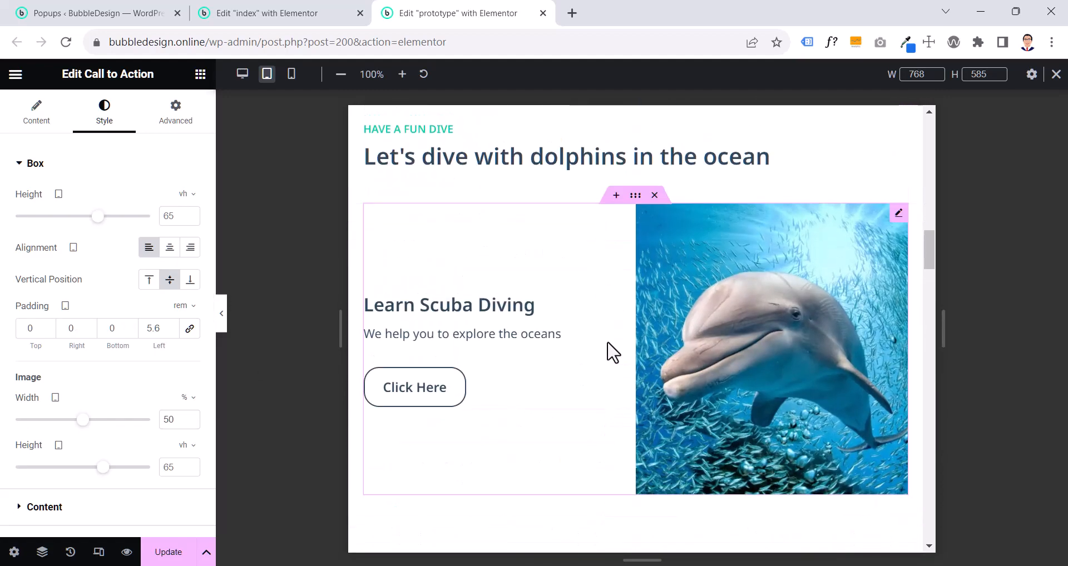
right_click(410, 362)
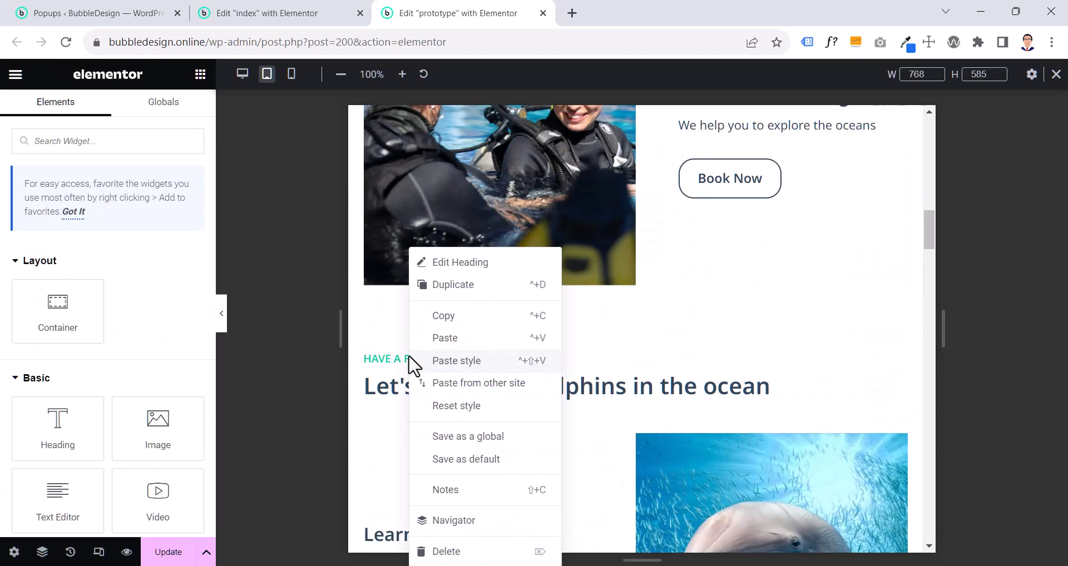
left_click(462, 317)
scroll(454, 311, "down", 8)
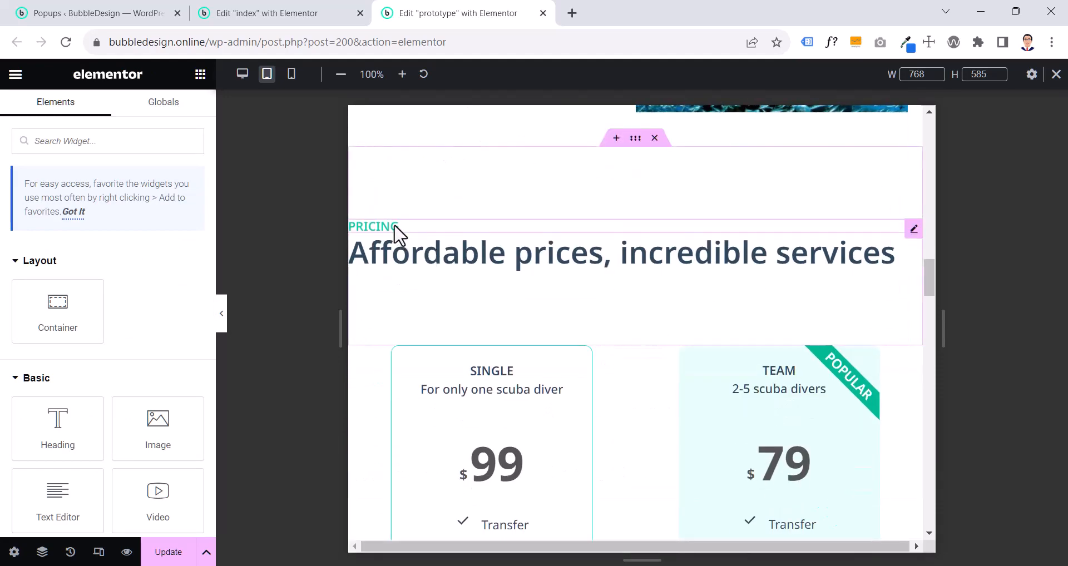
right_click(397, 229)
left_click(421, 338)
- Copy the "Let's dive with dolphins in the ocean" heading and paste its style onto the "Affordable prices, incredible services" heading
scroll(423, 346, "up", 8)
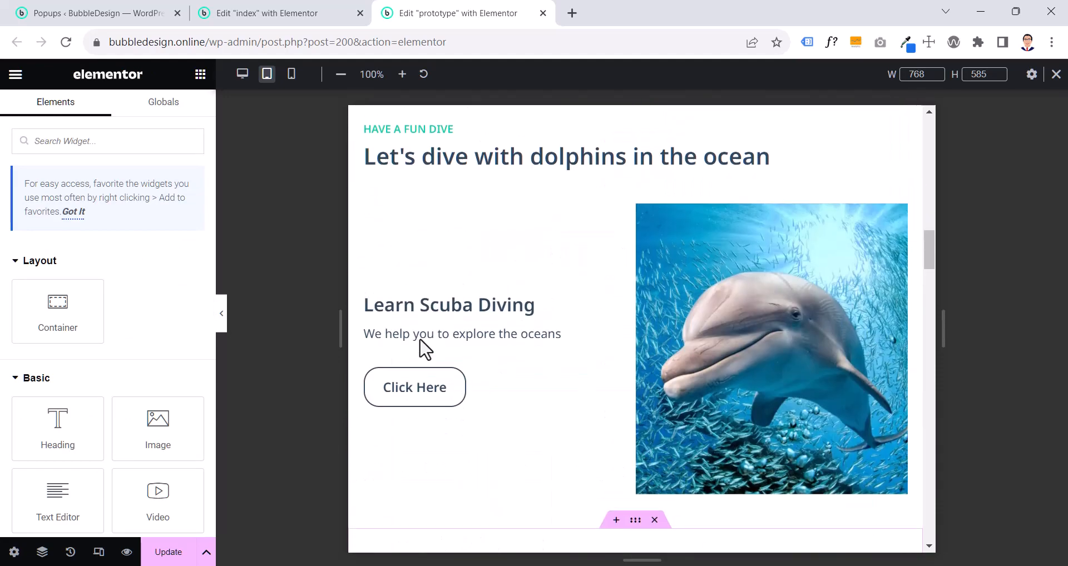
right_click(452, 173)
left_click(443, 162)
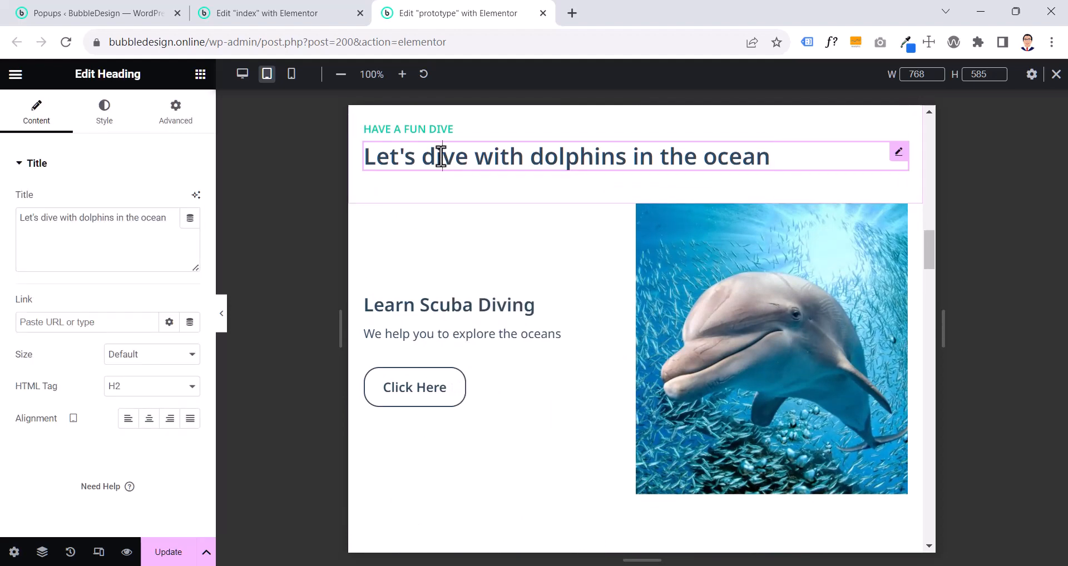
right_click(443, 161)
left_click(482, 239)
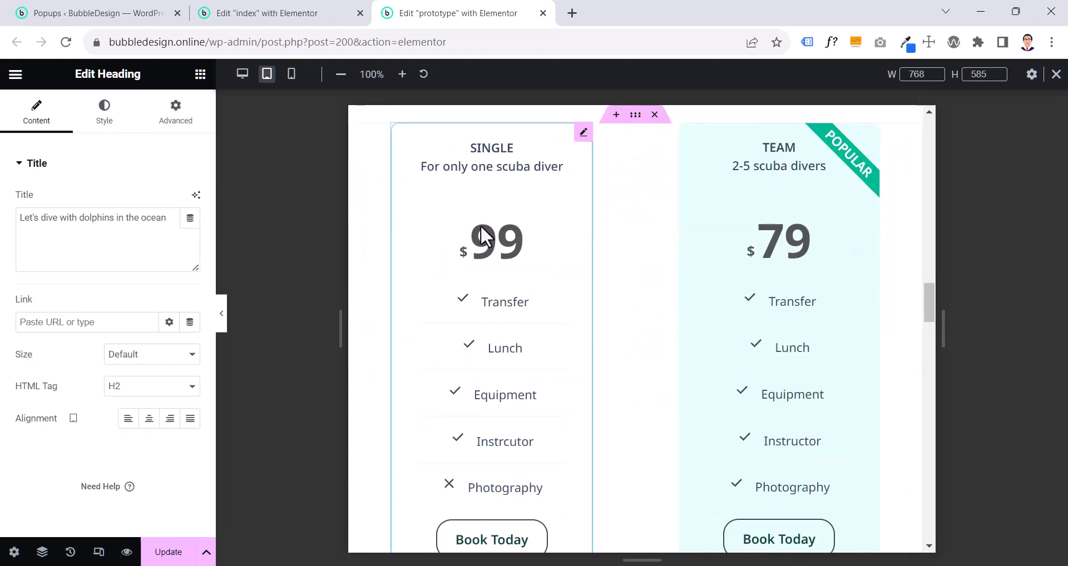
right_click(411, 423)
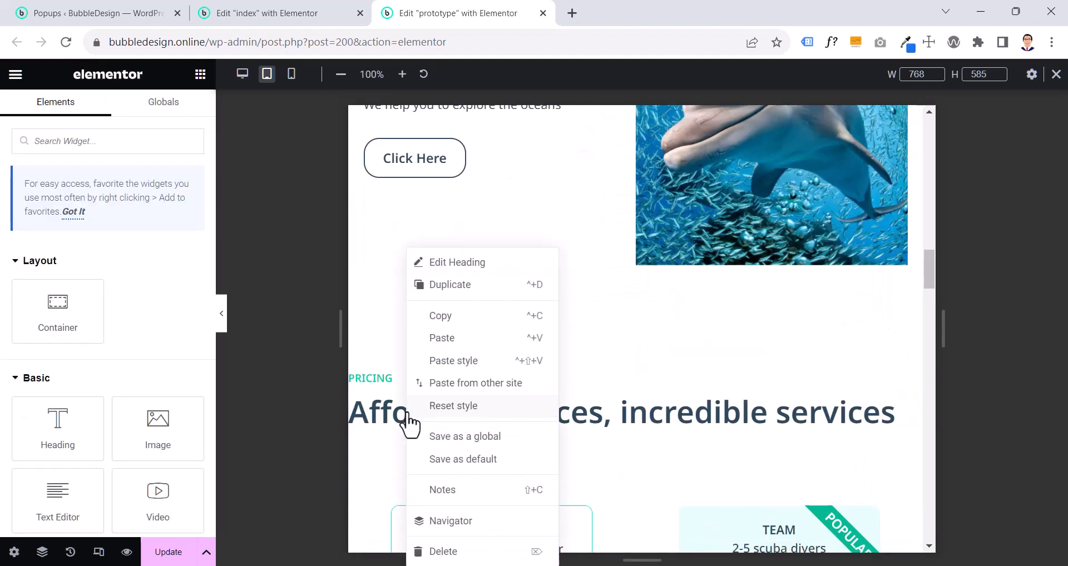
left_click(452, 362)
- Set the Pricing heading container's tablet padding to 4.4 rem top and bottom and 2 rem right and left
left_click(633, 291)
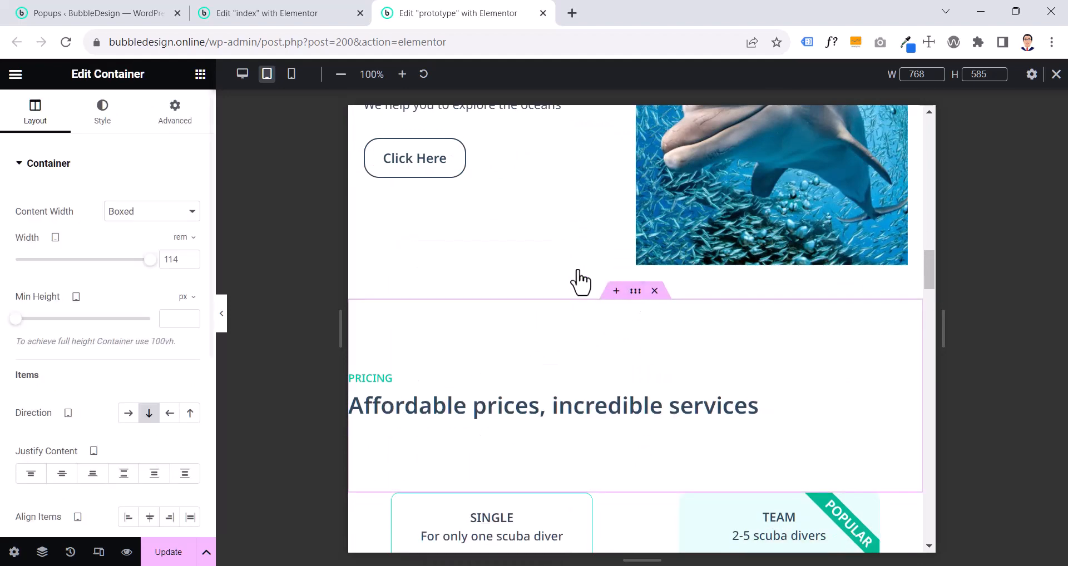
left_click(174, 110)
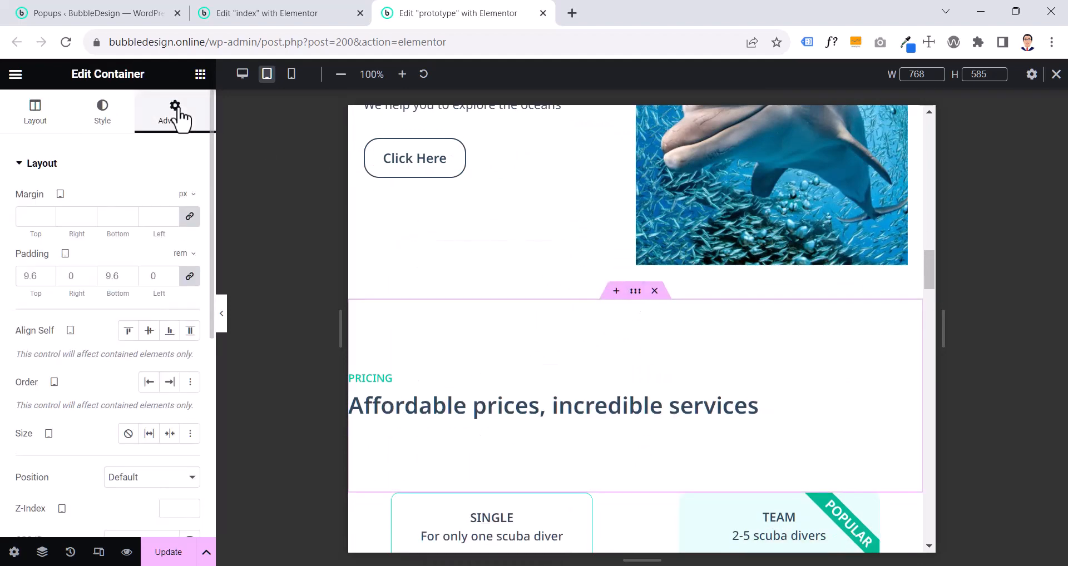
left_click(188, 278)
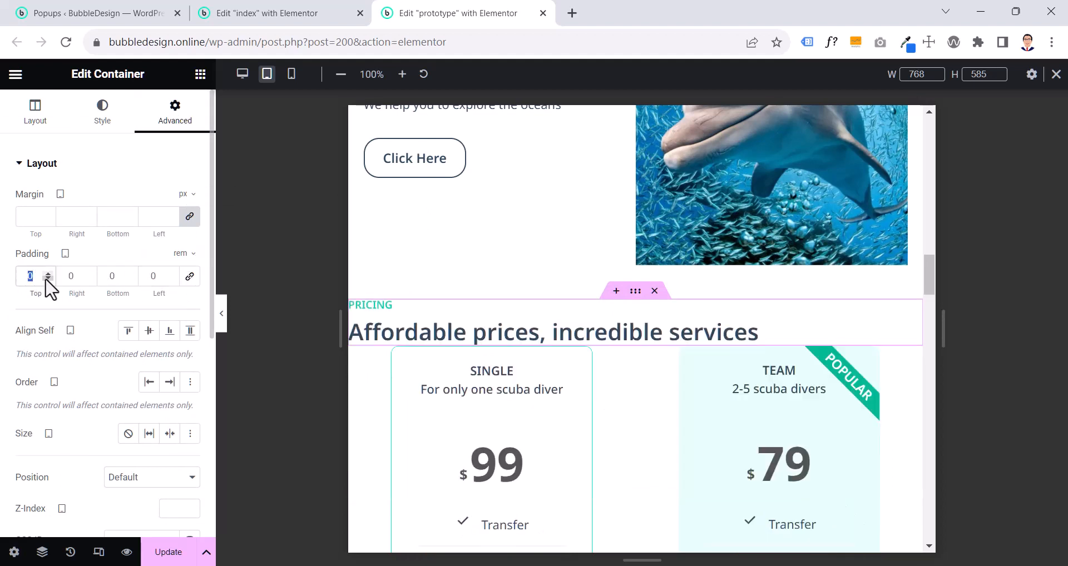
type("4.4")
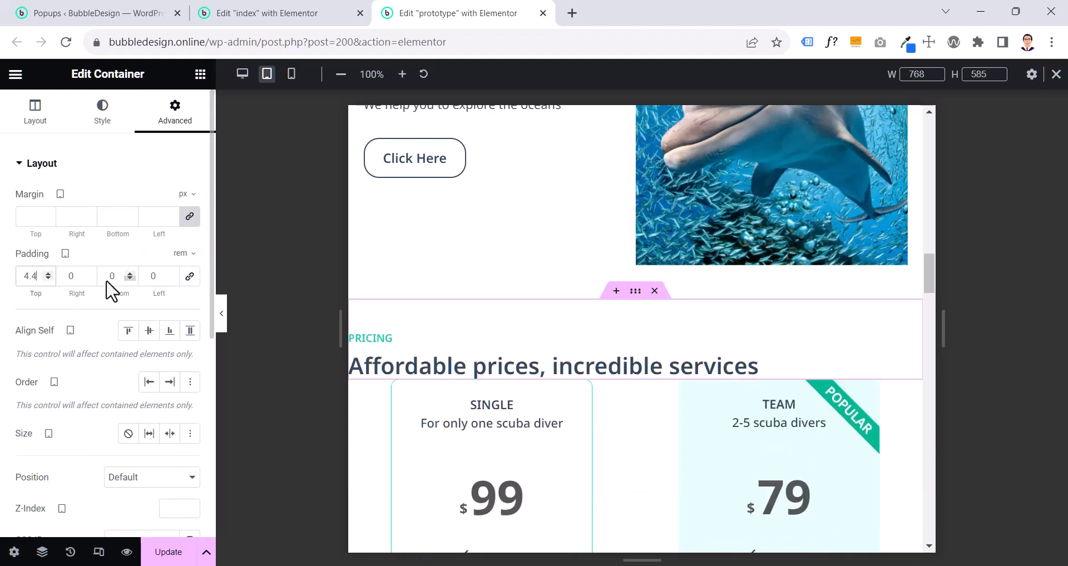
type("4.4")
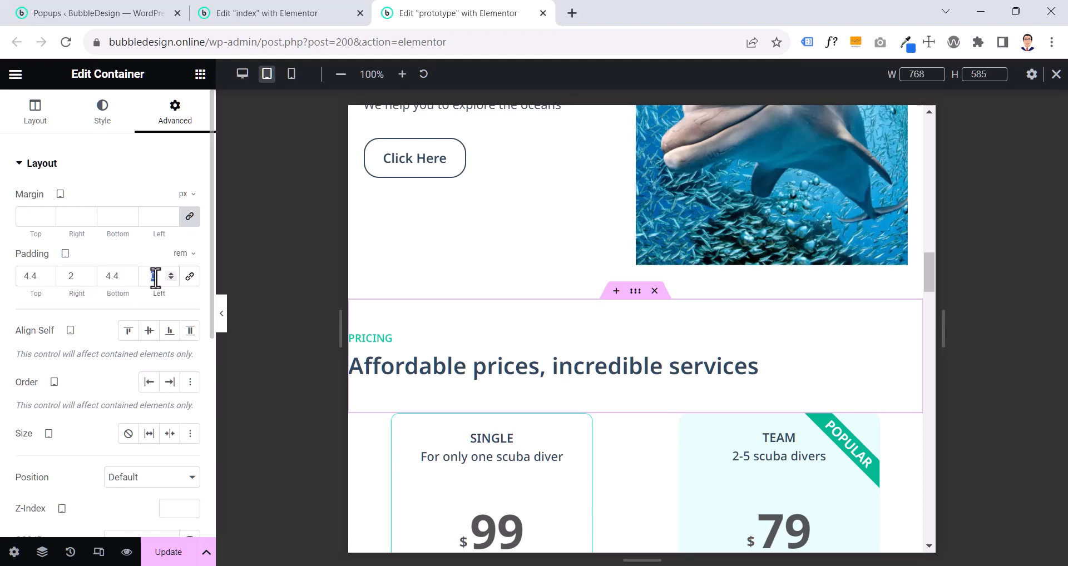
- Review the pricing section's tablet layout on the index page and return to the prototype page
left_click(267, 13)
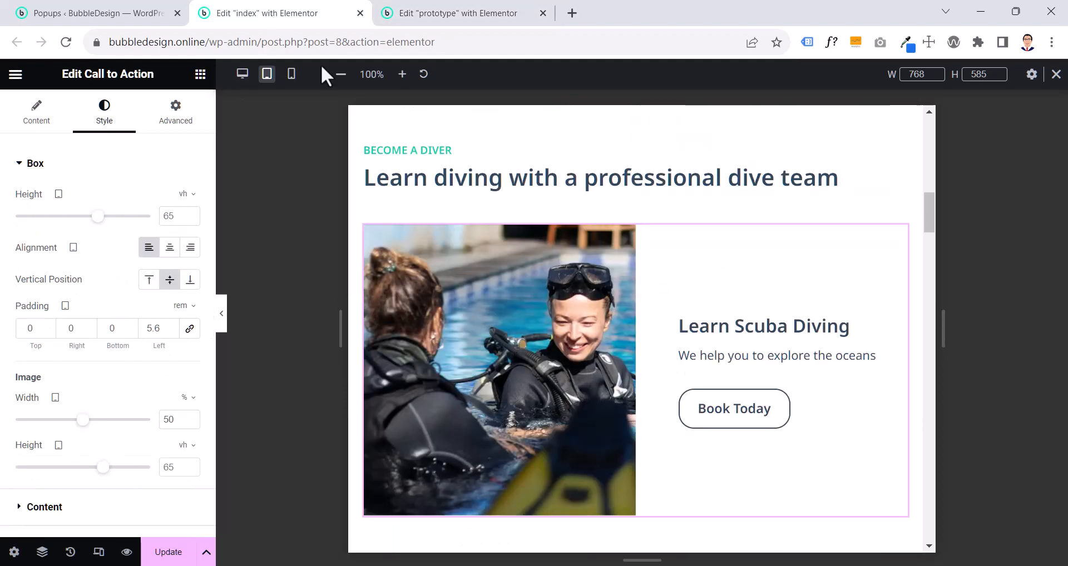
scroll(656, 405, "down", 2)
scroll(652, 396, "down", 10)
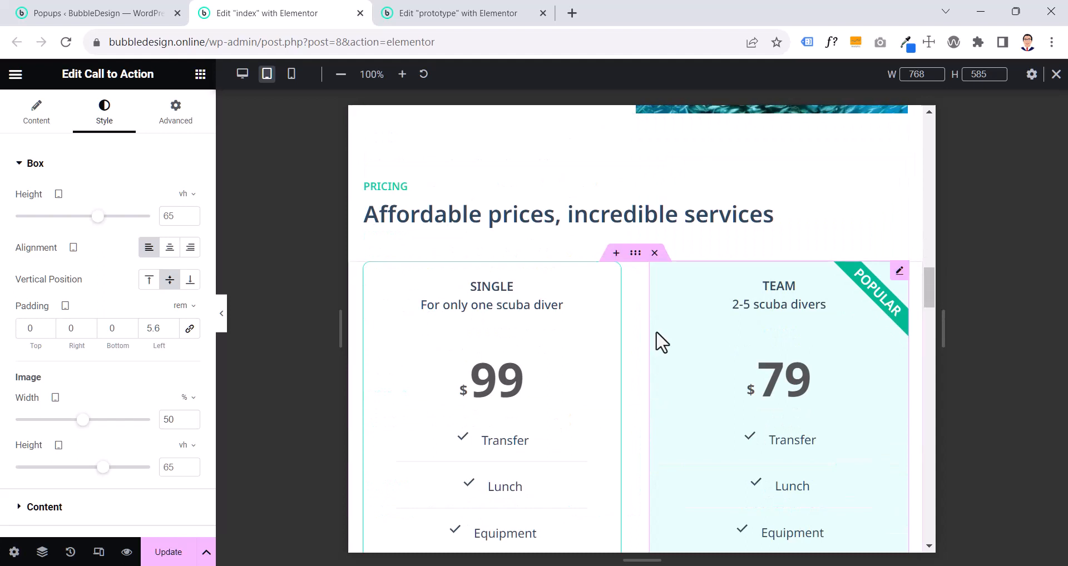
scroll(659, 339, "down", 3)
scroll(661, 341, "up", 1)
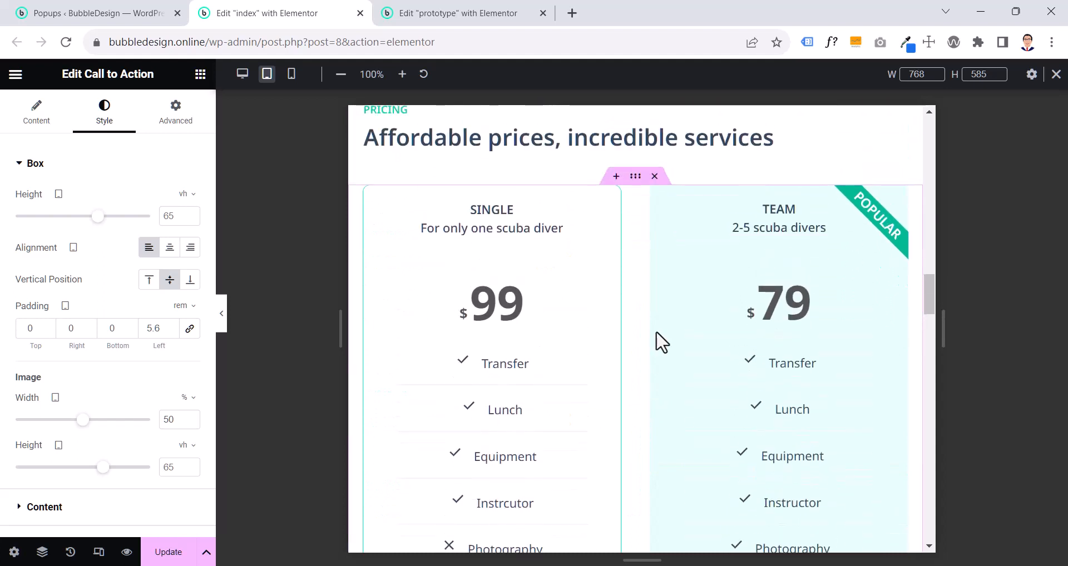
scroll(658, 340, "up", 1)
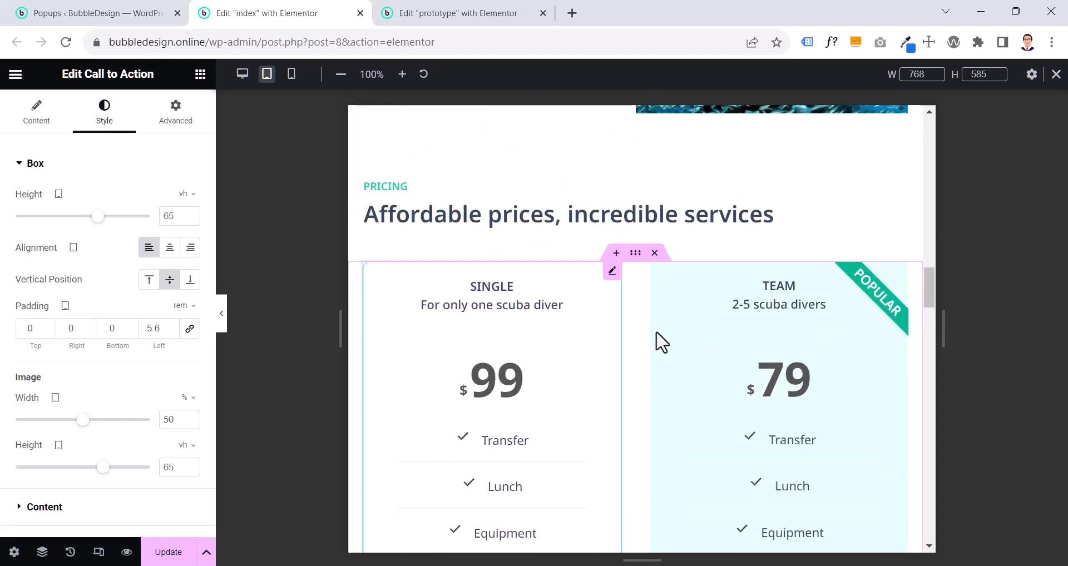
left_click(412, 12)
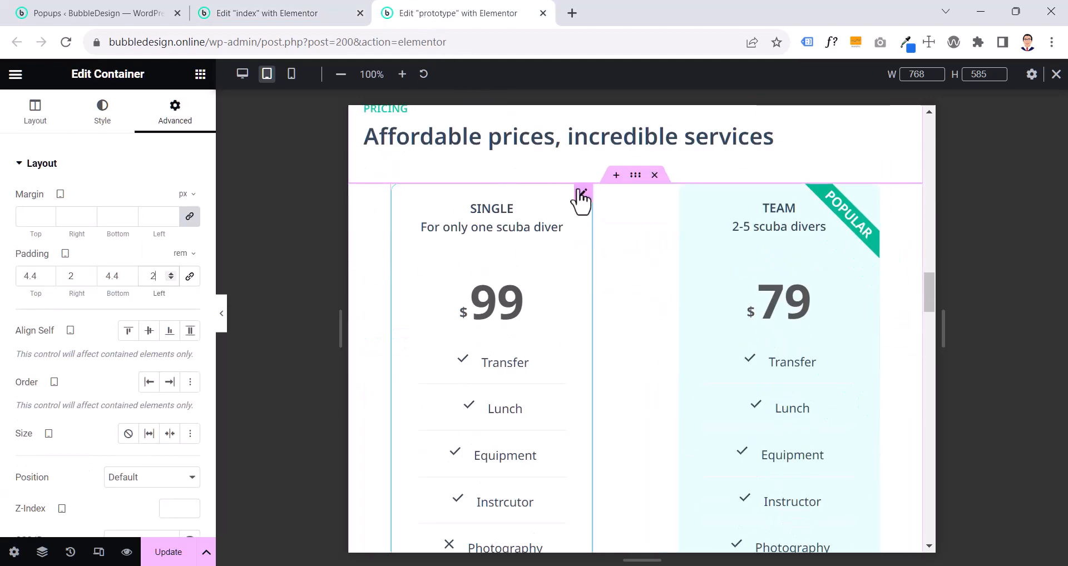
- Switch the Single price table's tablet width unit to percent and set the width to 50%
left_click(583, 196)
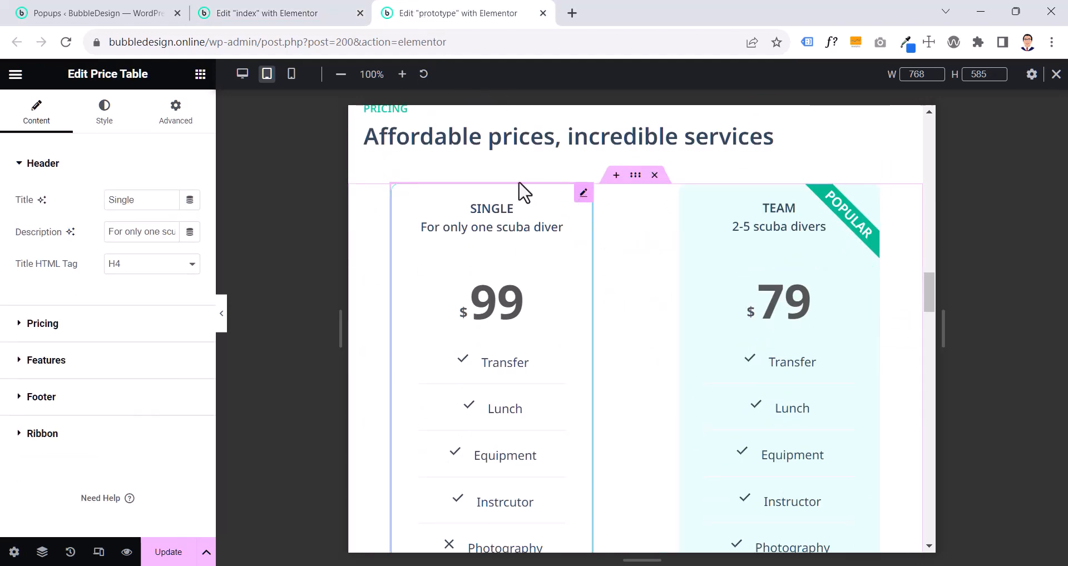
left_click(164, 125)
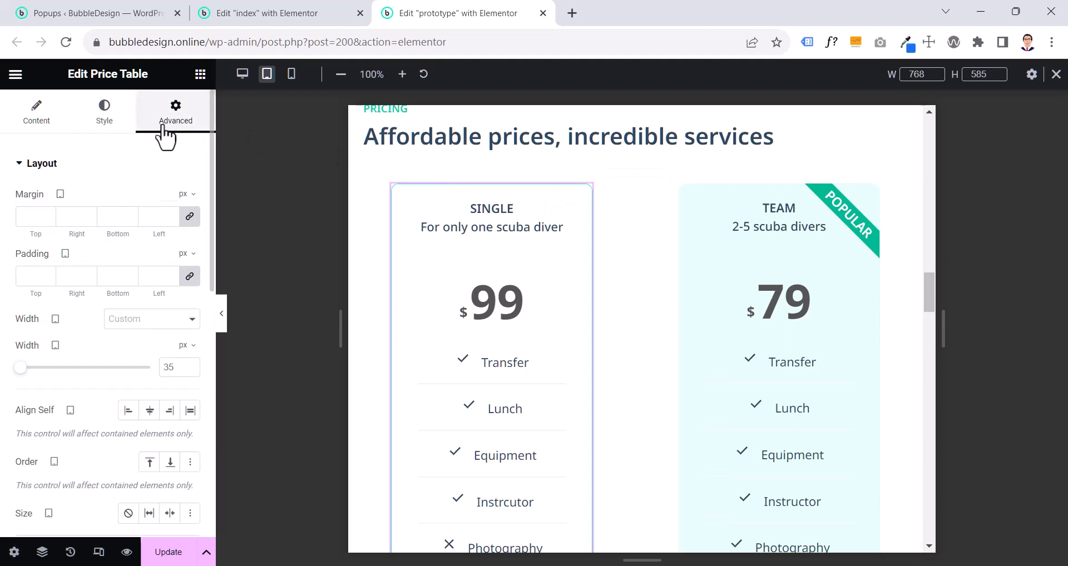
left_click(187, 346)
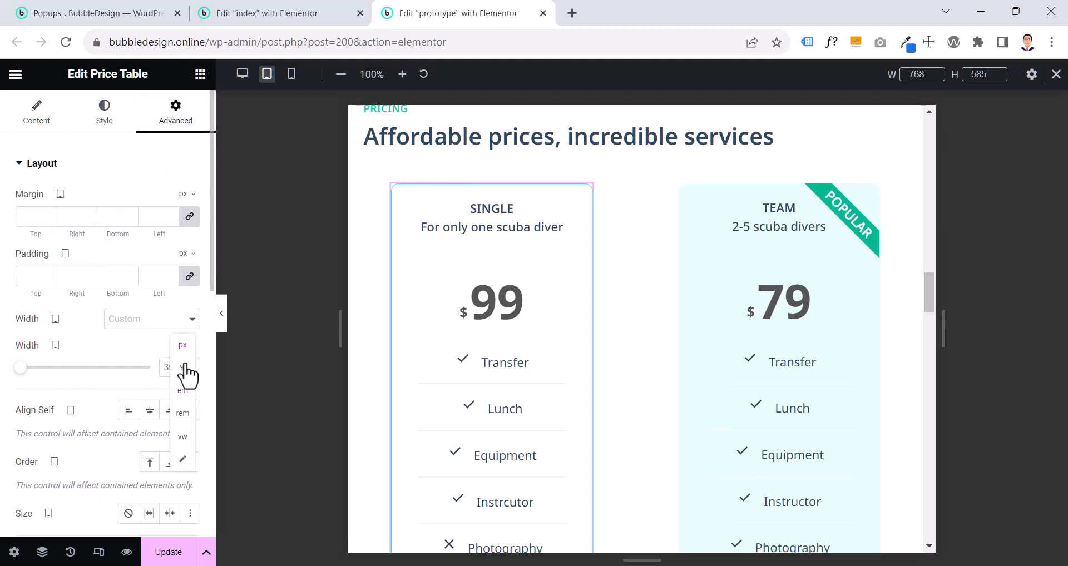
left_click(183, 369)
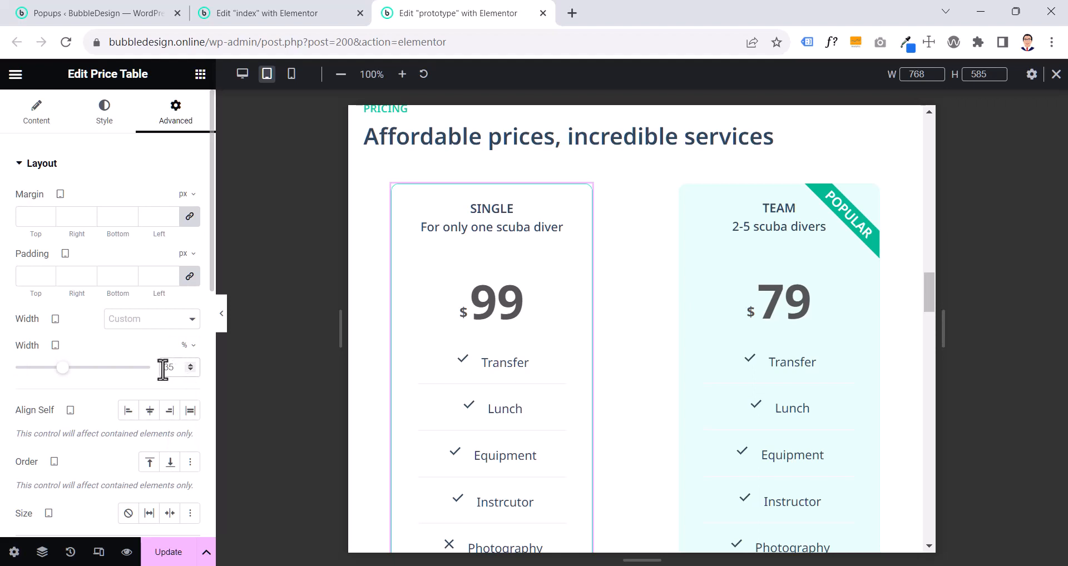
type("50")
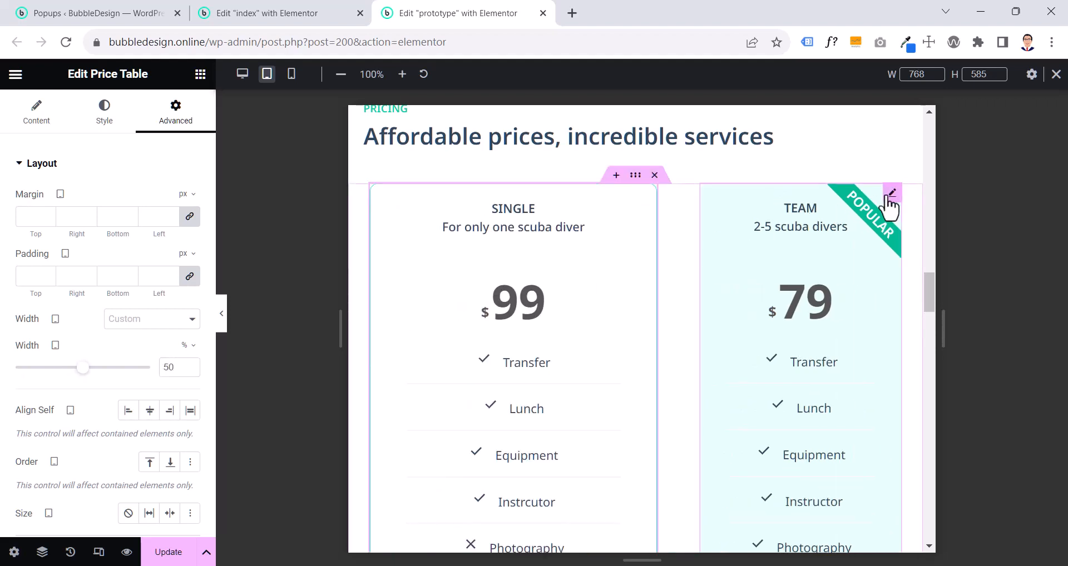
- Switch the Team price table's tablet width unit to percent and set the width to 50%
left_click(890, 196)
left_click(172, 119)
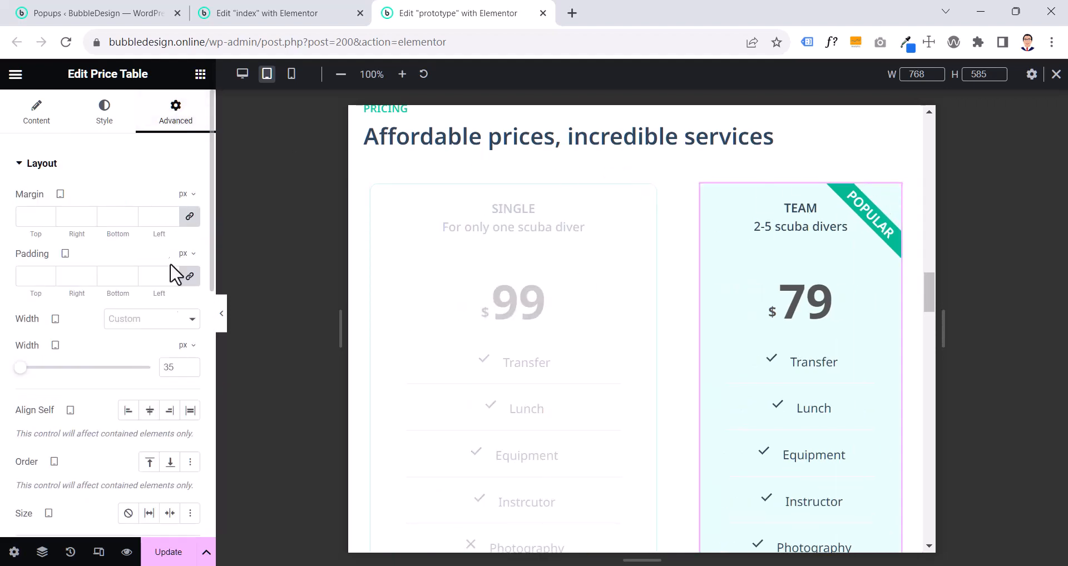
left_click(182, 349)
left_click(182, 368)
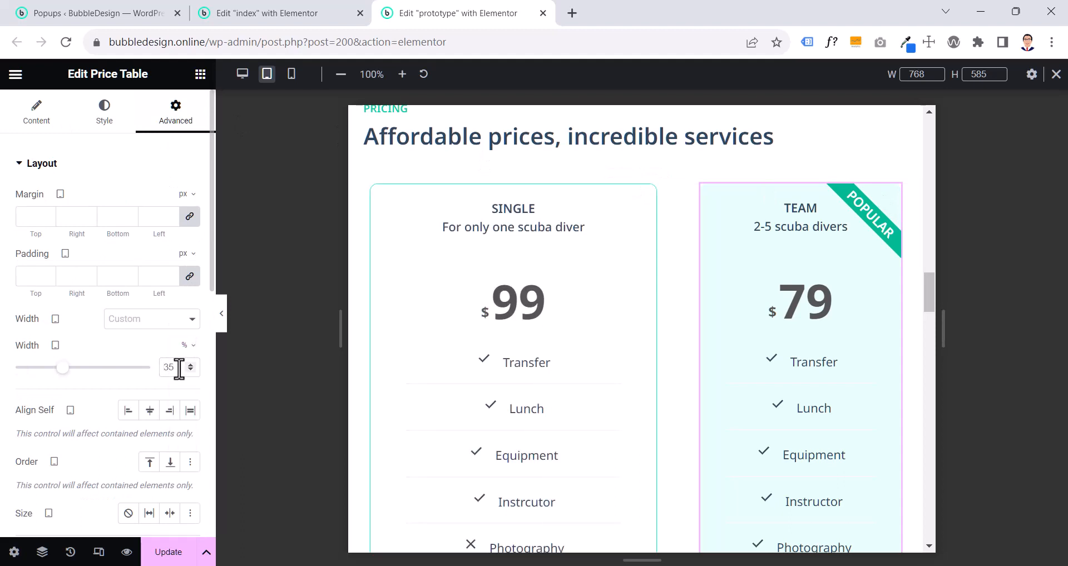
left_click(161, 368)
type("50")
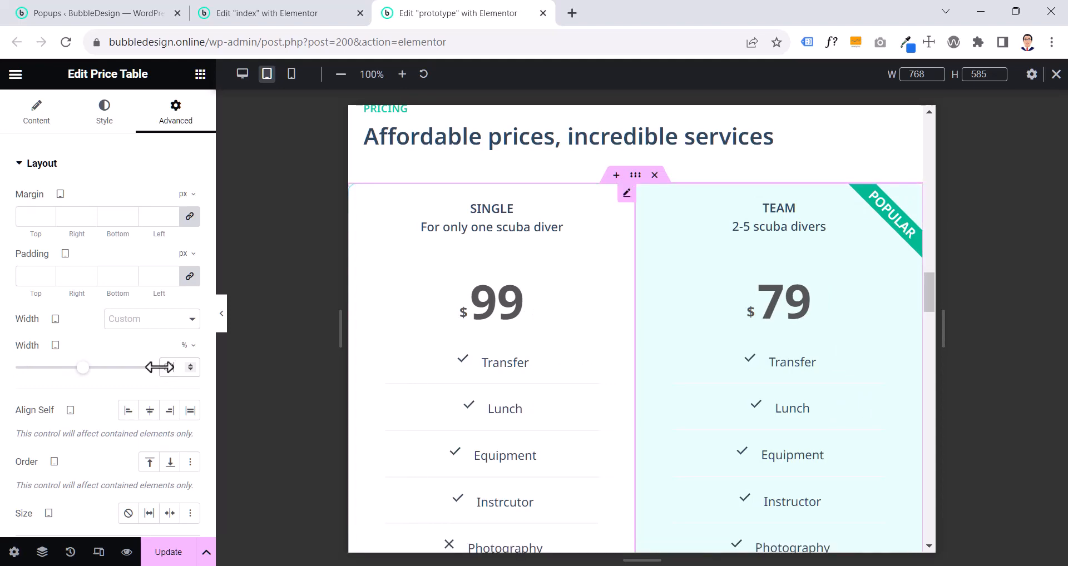
- Reduce the tablet width of both the Single and Team price tables to 45% and compare them with the index page
scroll(436, 321, "up", 5)
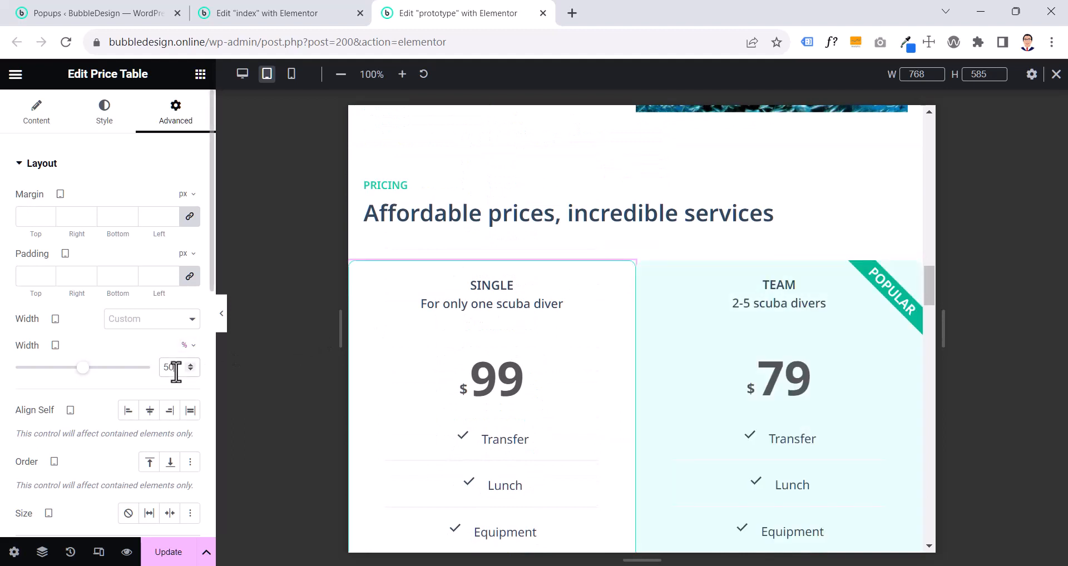
type("45")
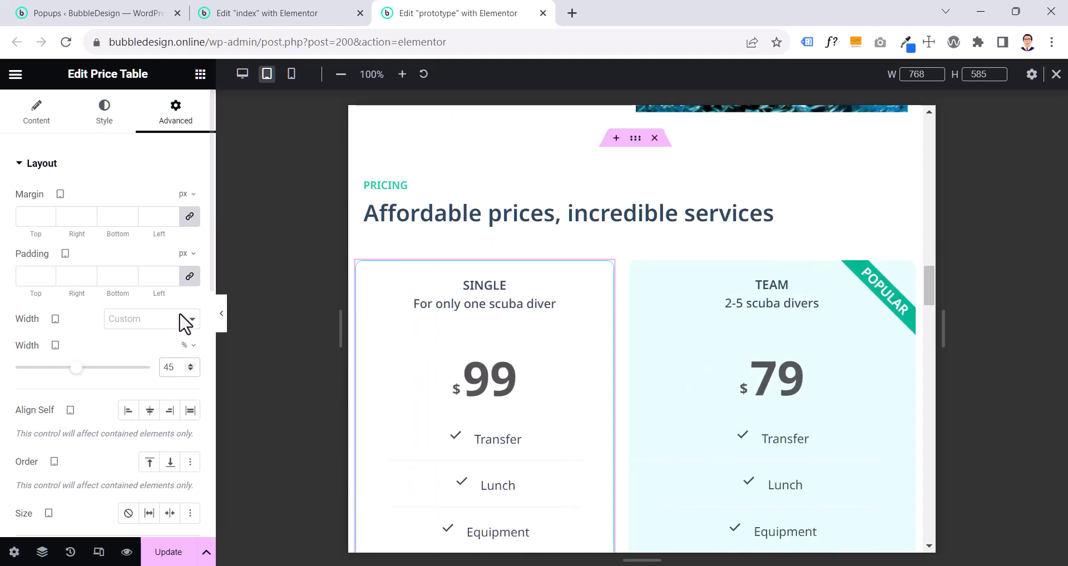
left_click(906, 272)
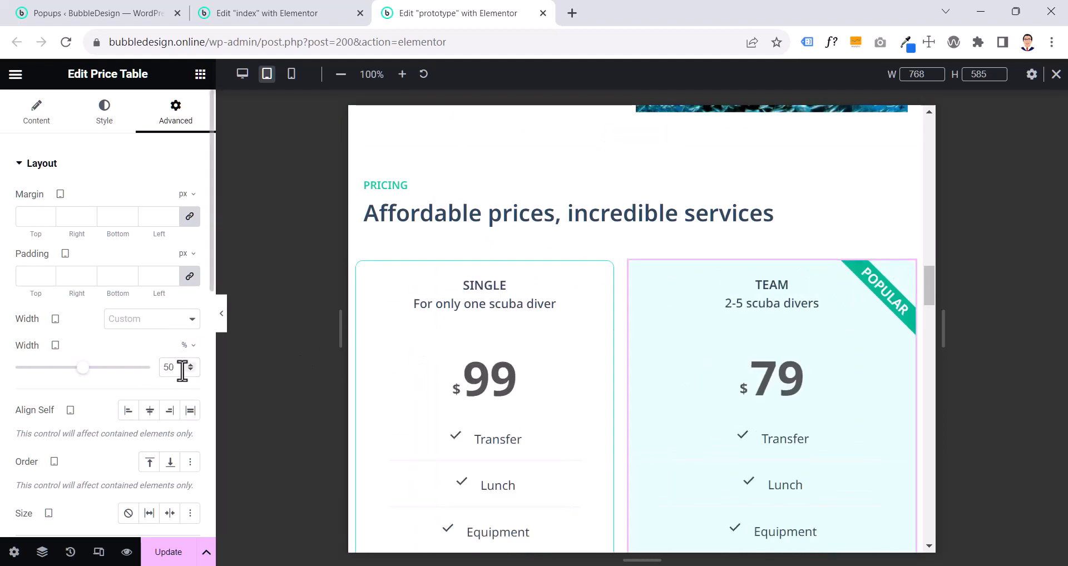
type("45")
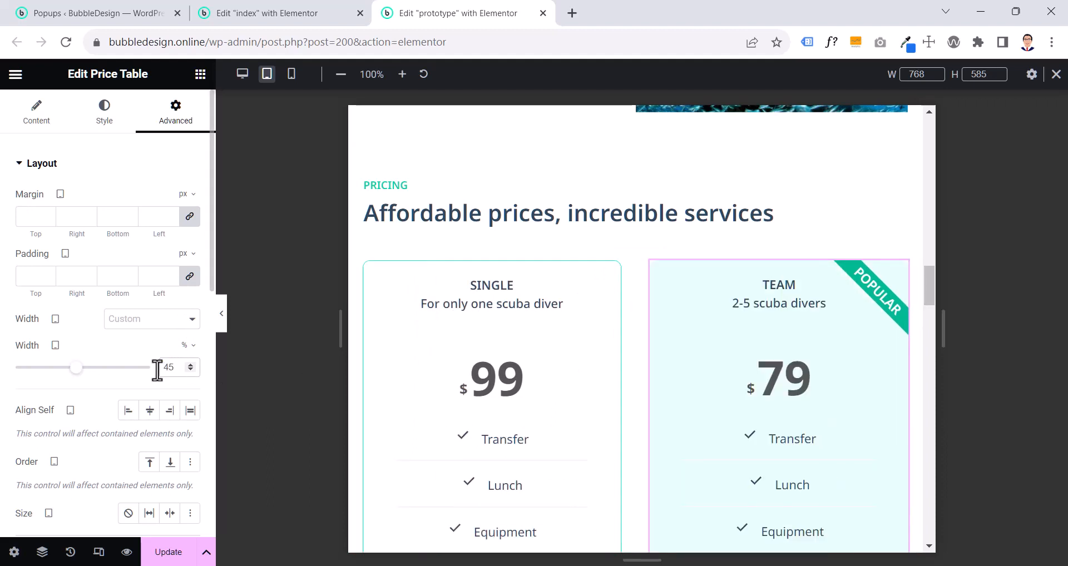
left_click(261, 14)
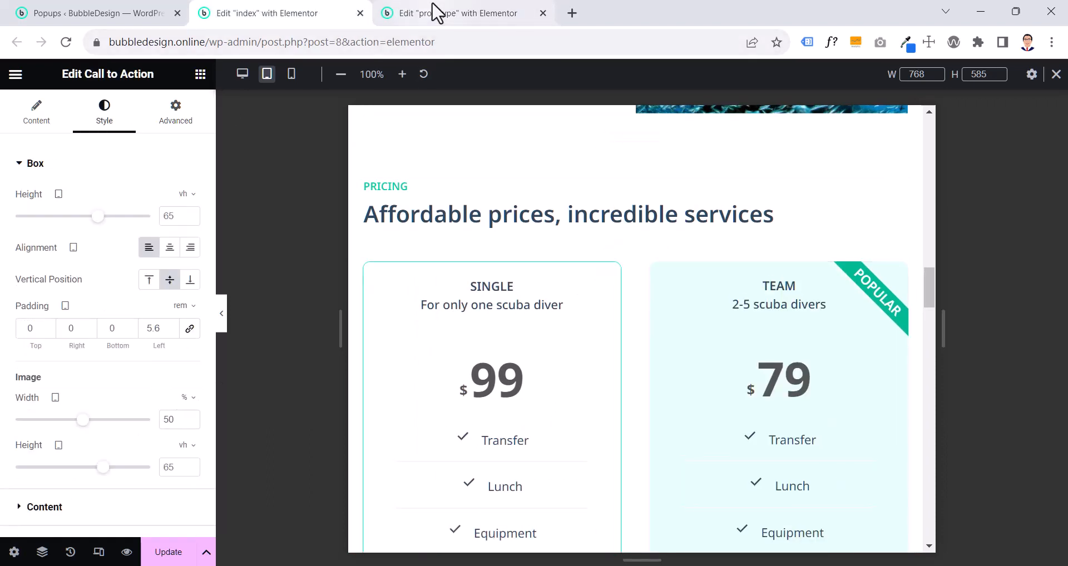
left_click(437, 12)
- Examine the testimonials and photo gallery tablet layout on the index page against the prototype page
left_click(291, 16)
scroll(634, 325, "down", 5)
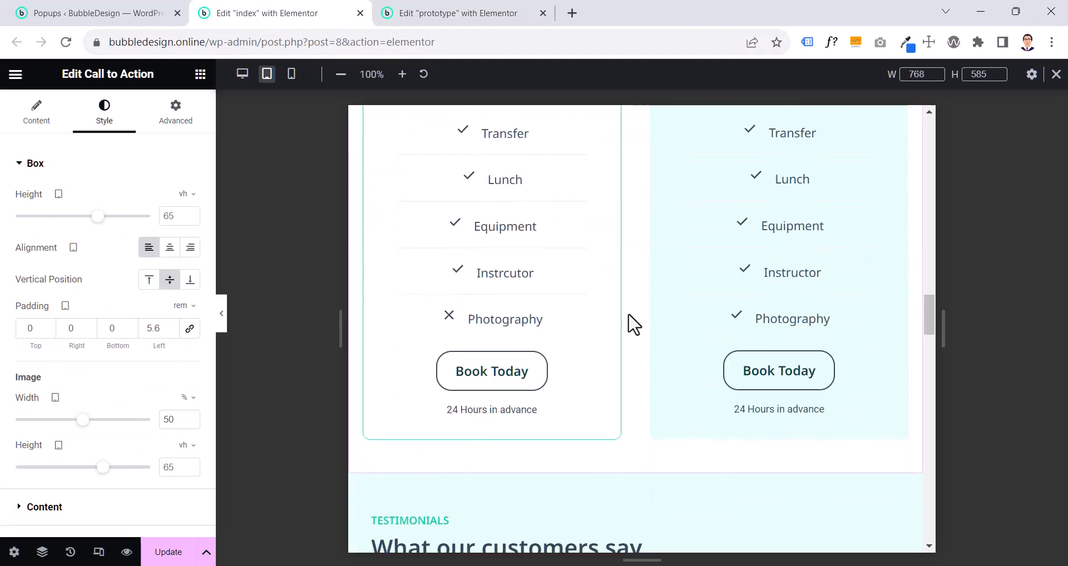
scroll(633, 324, "down", 3)
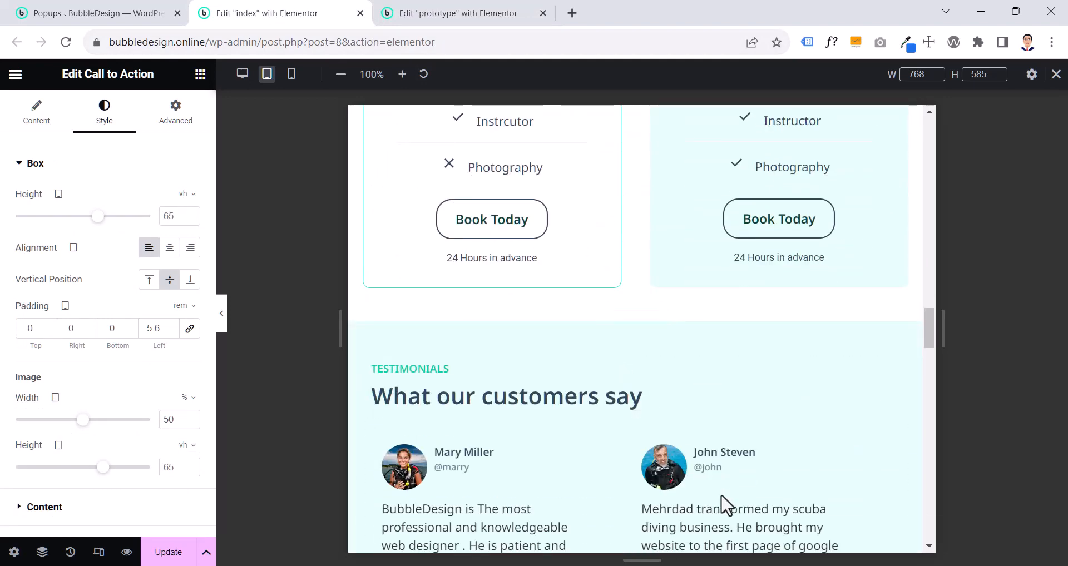
key("ctrl+Tab")
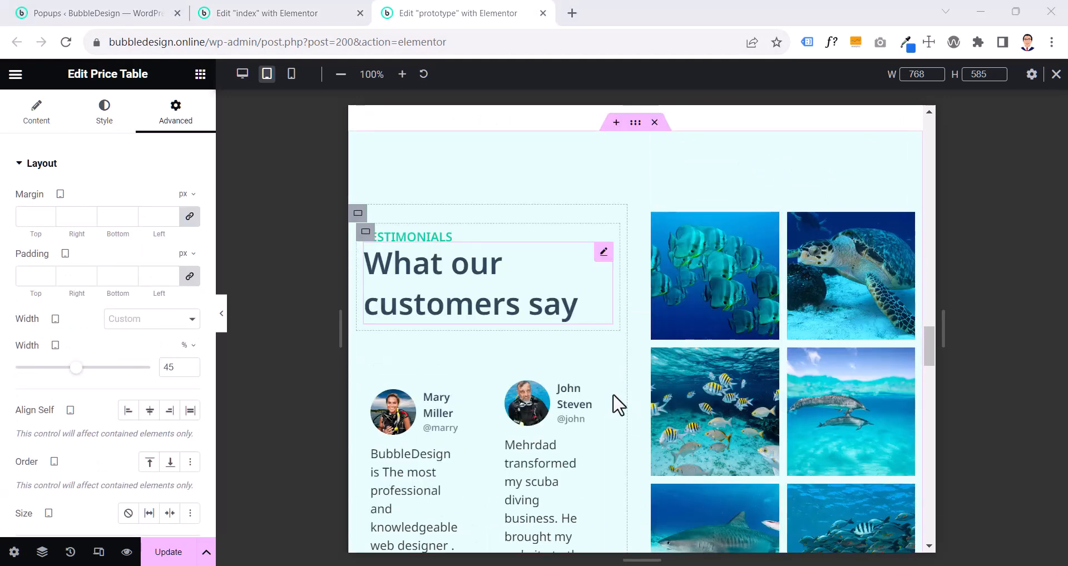
left_click(292, 14)
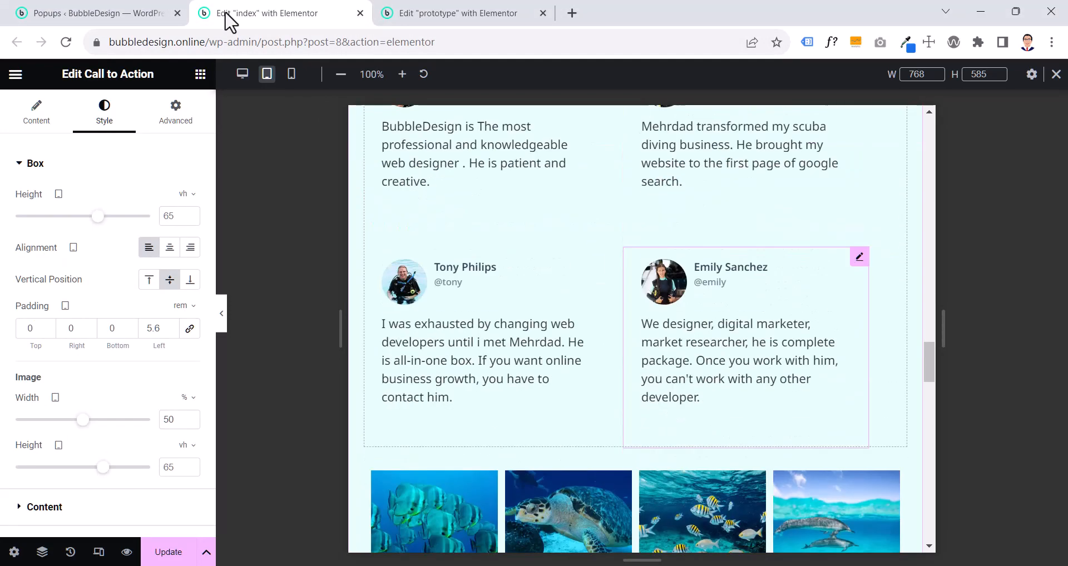
scroll(616, 322, "down", 3)
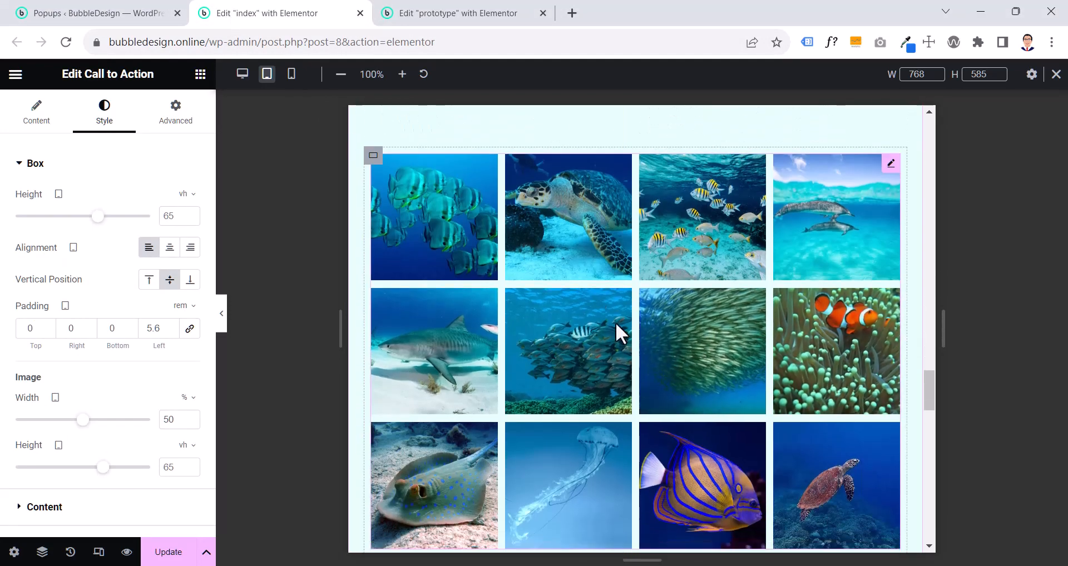
scroll(642, 344, "up", 5)
scroll(642, 345, "up", 5)
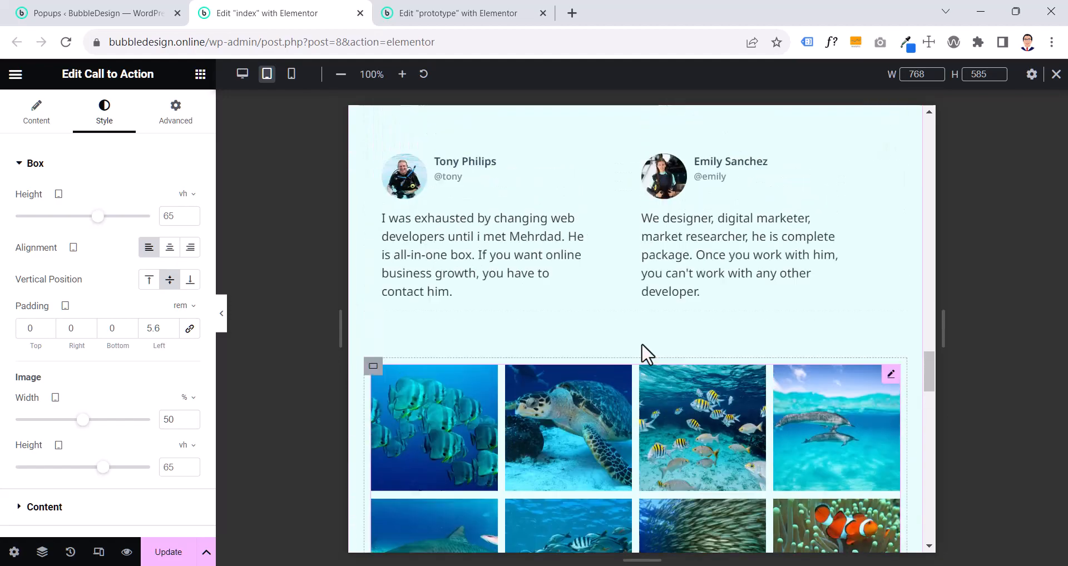
left_click(439, 15)
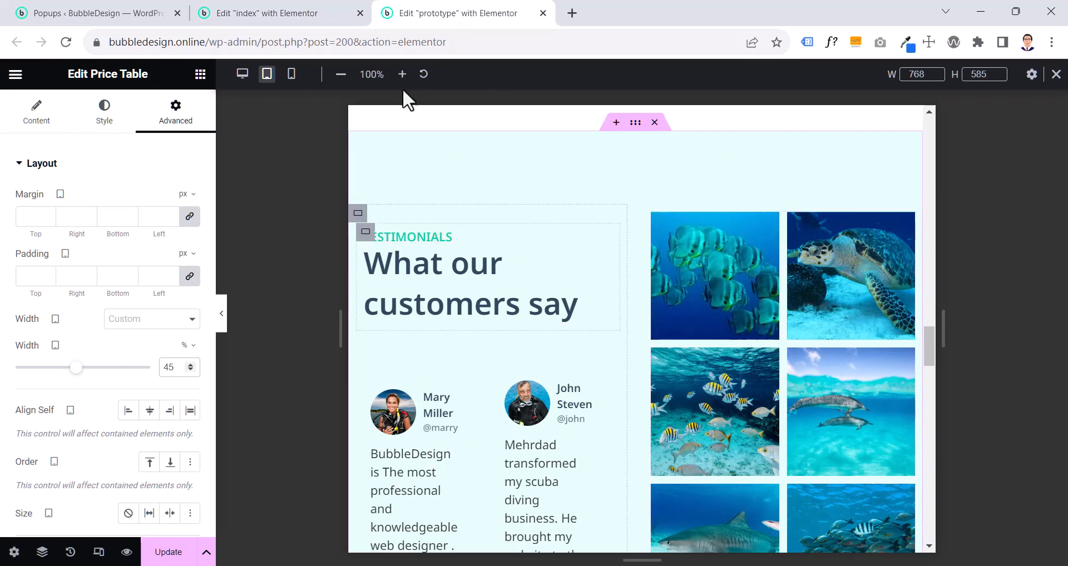
- Set the outer testimonials container's tablet direction to vertical column so the testimonials and photo gallery stack
left_click(355, 215)
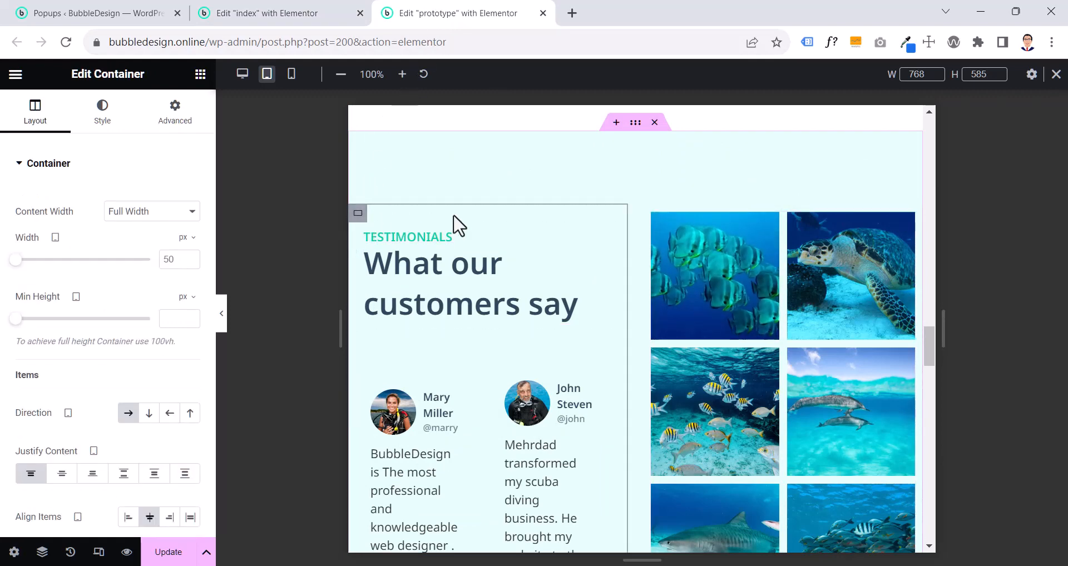
left_click(652, 214)
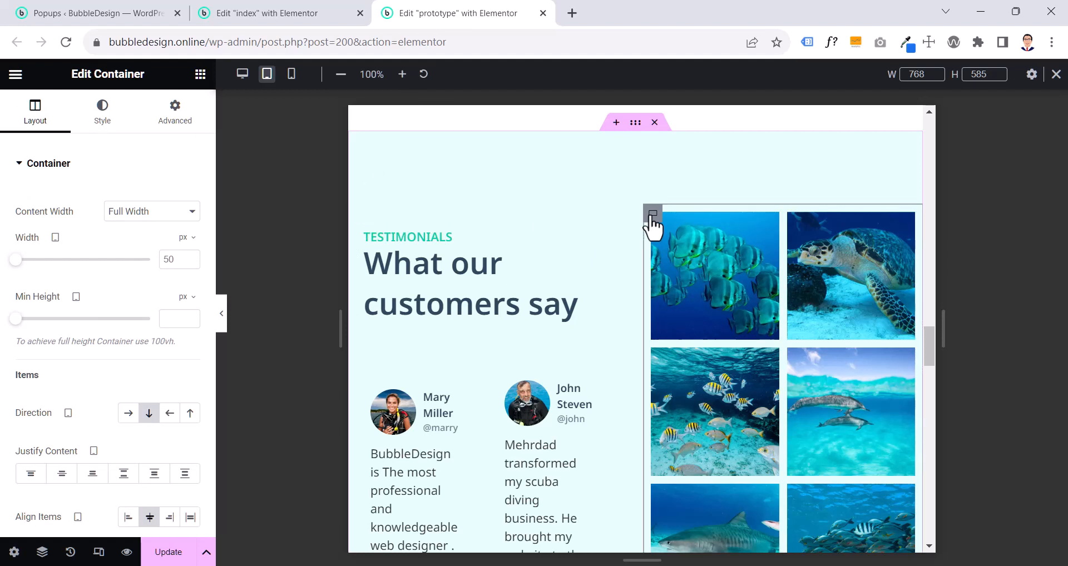
left_click(633, 123)
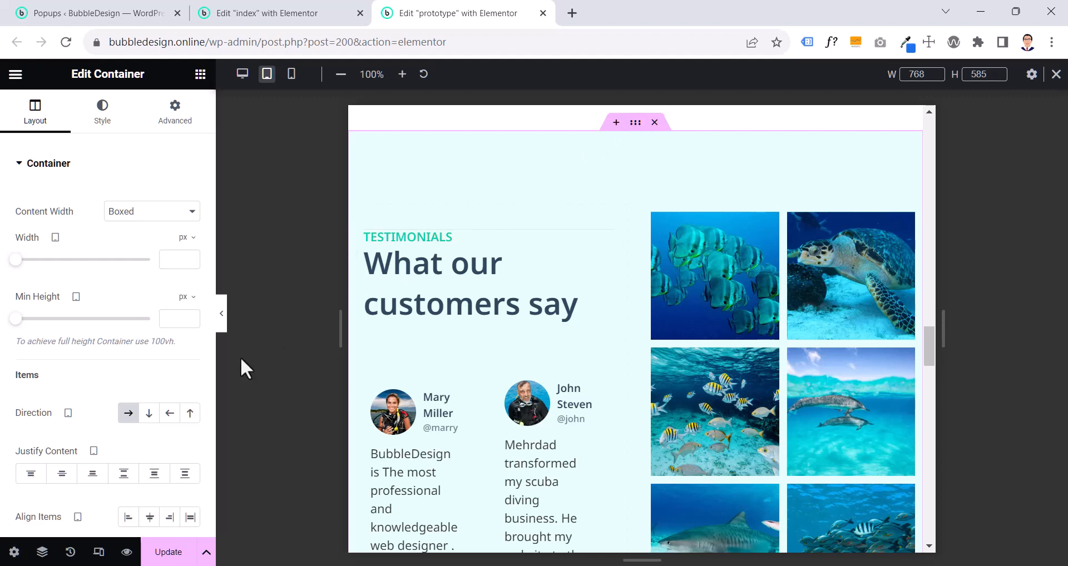
left_click(148, 415)
scroll(754, 356, "down", 9)
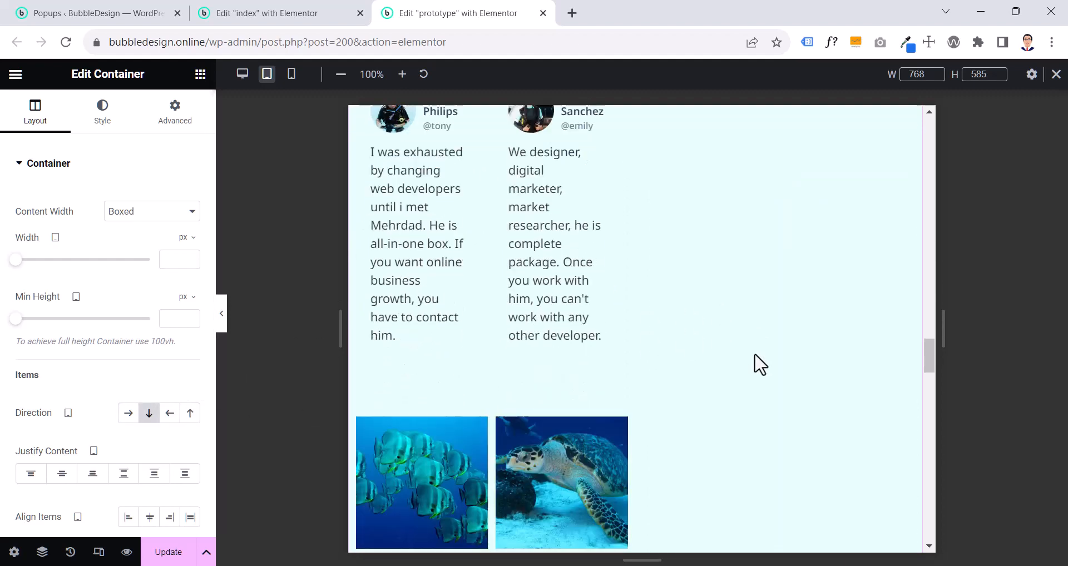
scroll(760, 364, "down", 4)
scroll(759, 364, "up", 14)
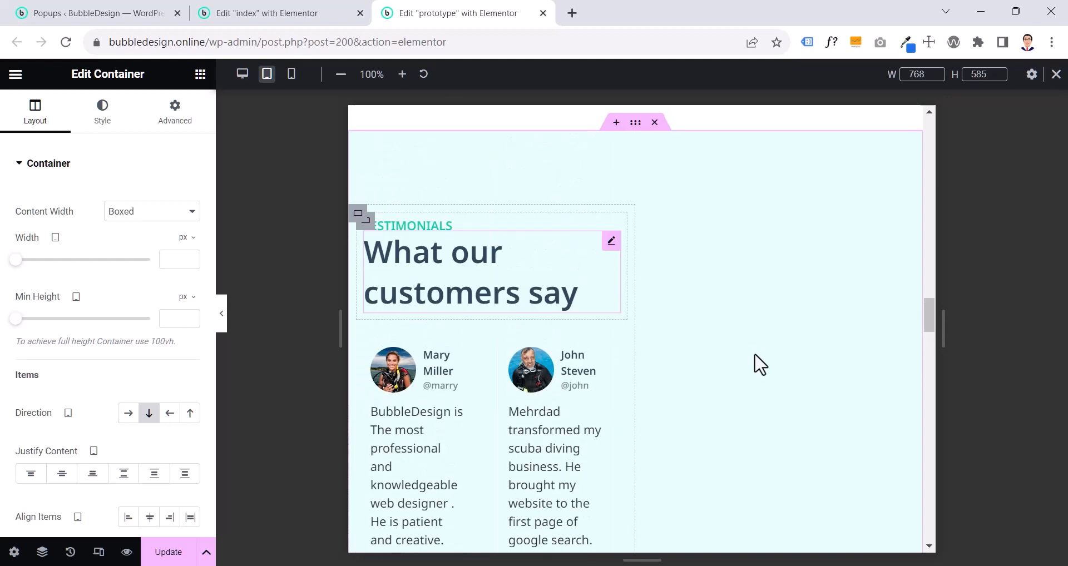
- Set the testimonials text container's tablet width to 100% so it spans the section
scroll(760, 364, "down", 5)
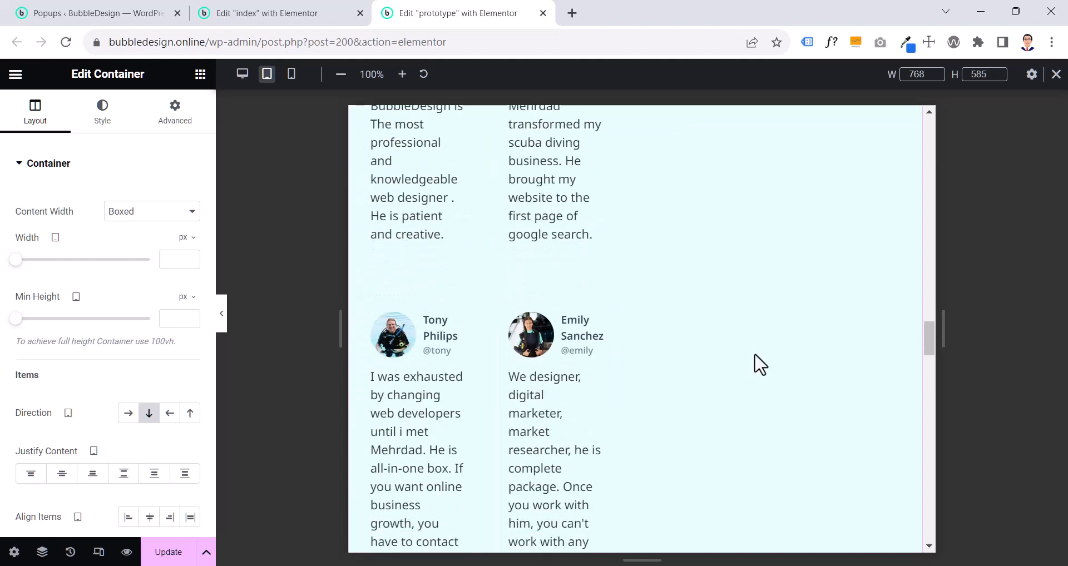
scroll(760, 365, "up", 6)
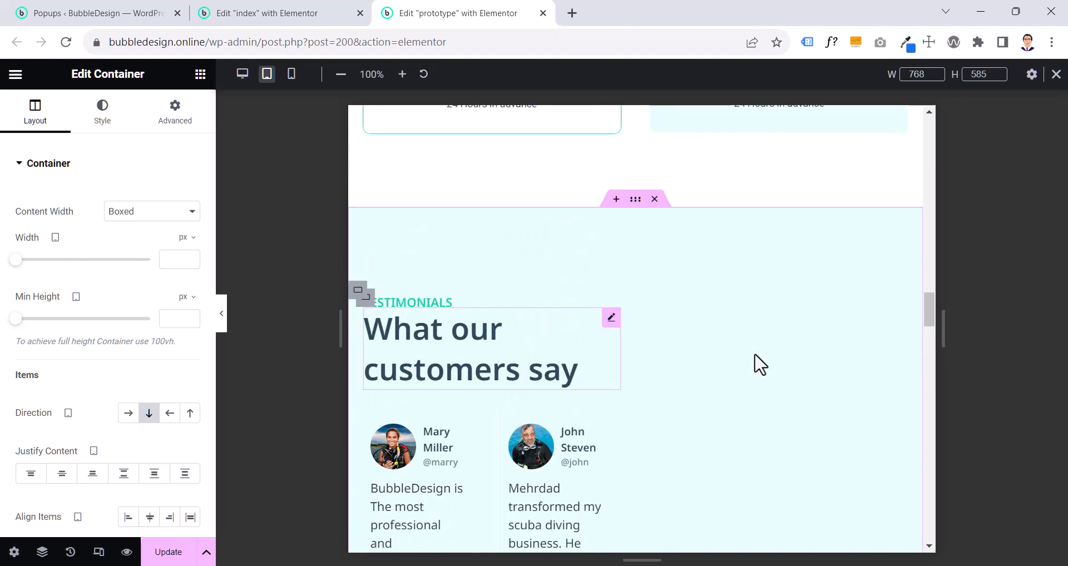
left_click(356, 289)
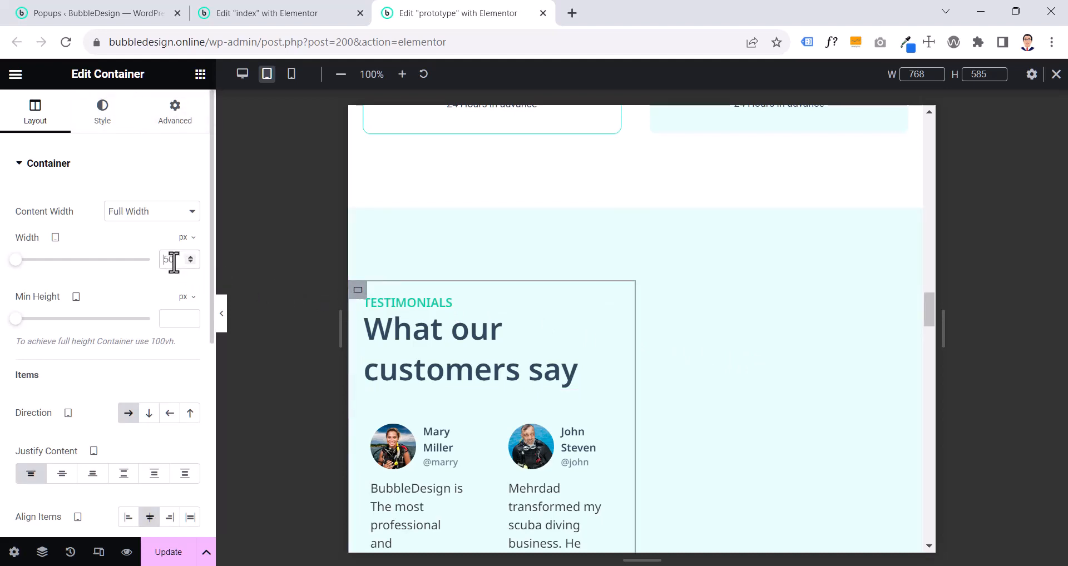
left_click(182, 241)
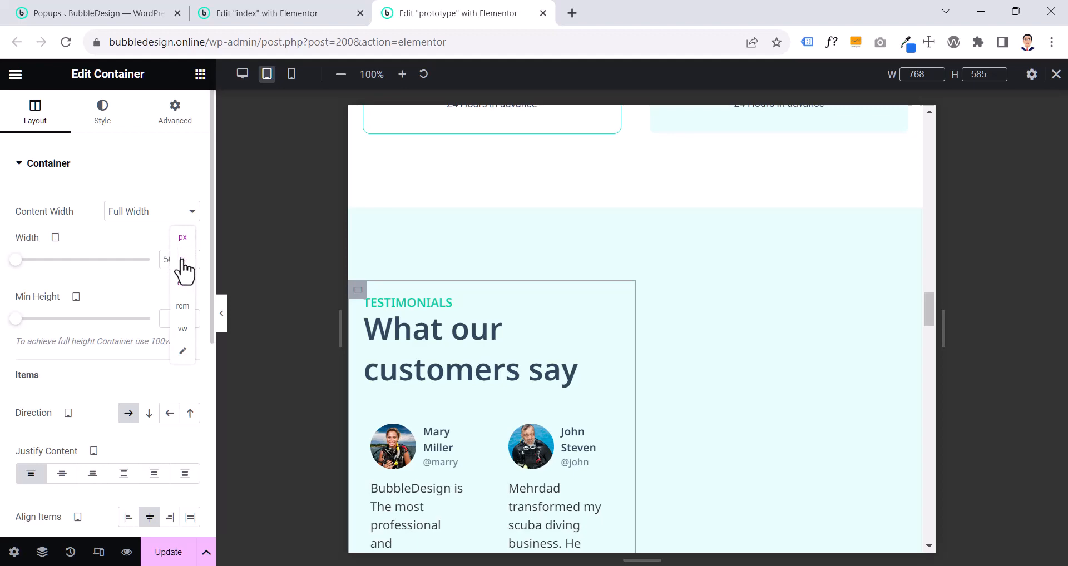
left_click(182, 260)
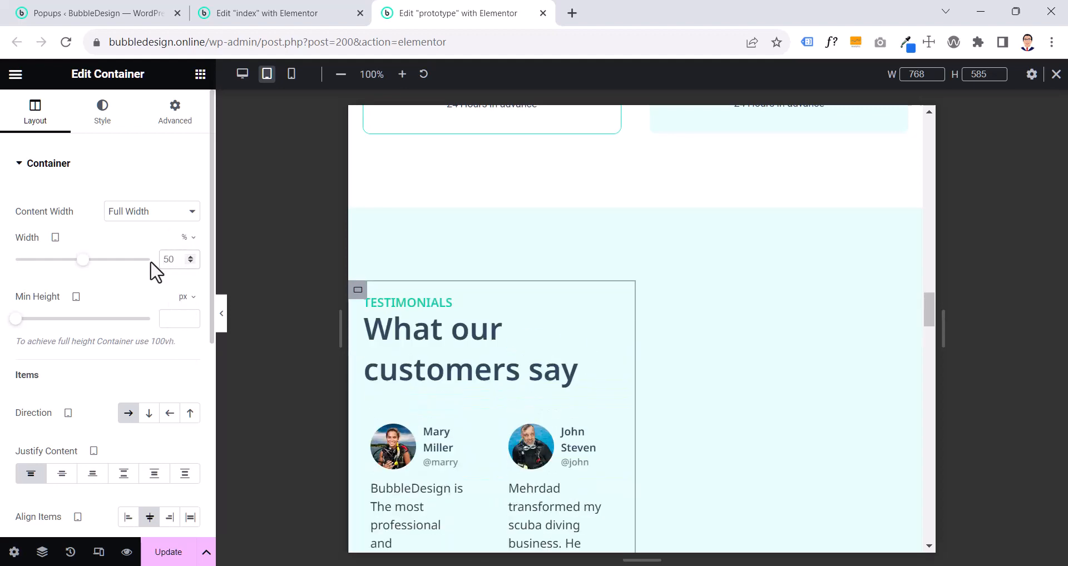
left_click(149, 260)
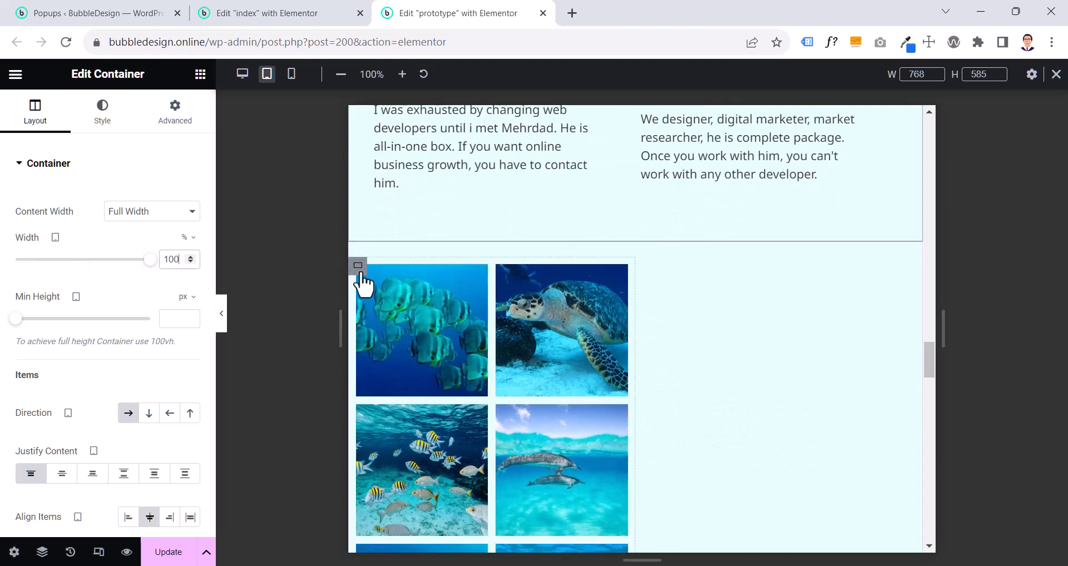
- Set the photo gallery container's tablet width to 100%
left_click(359, 267)
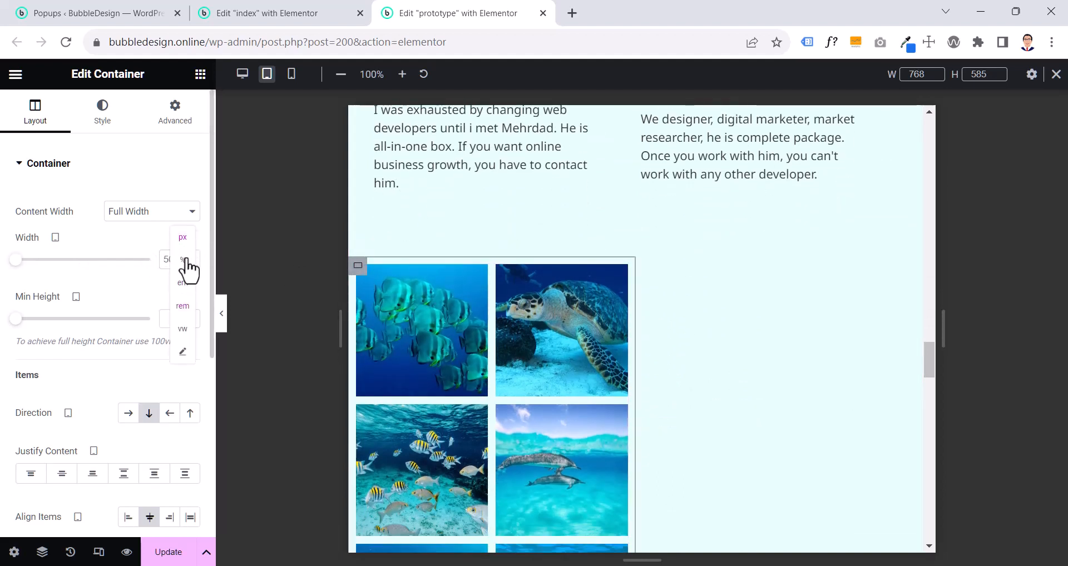
left_click(183, 260)
double_click(177, 259)
type("100")
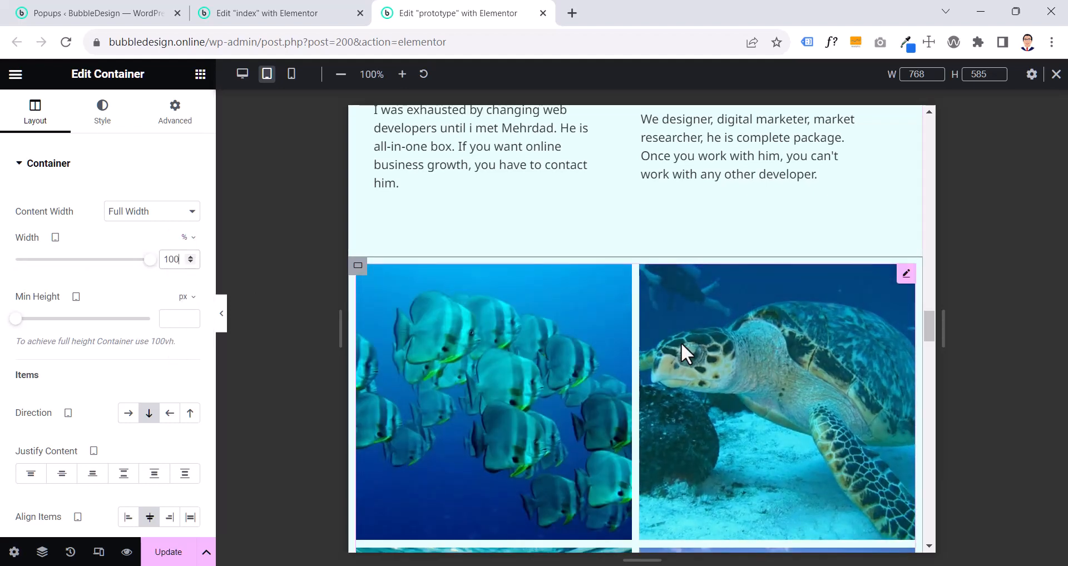
scroll(681, 353, "down", 5)
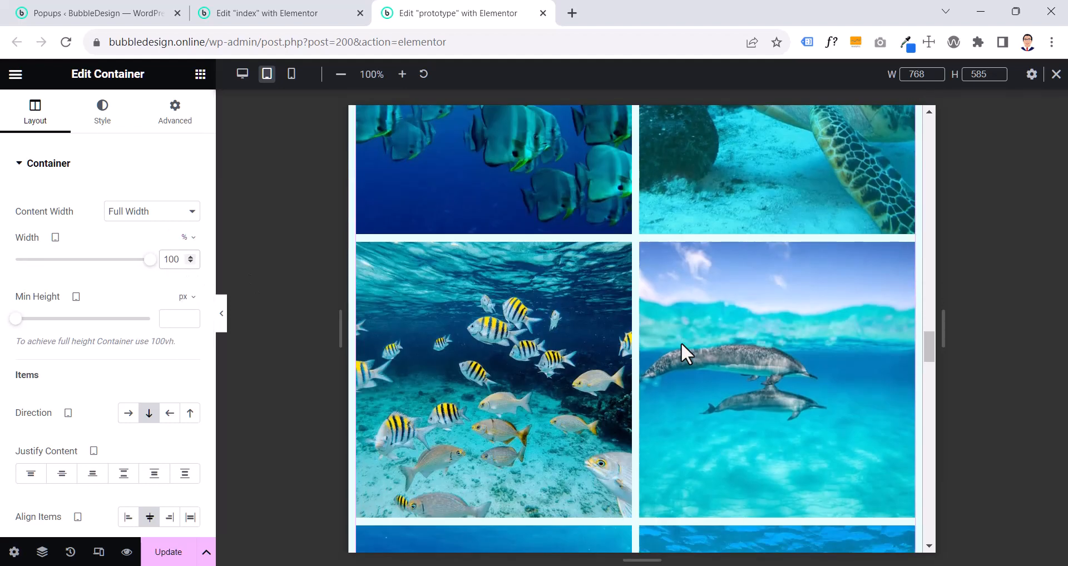
scroll(681, 353, "up", 1)
scroll(681, 342, "up", 2)
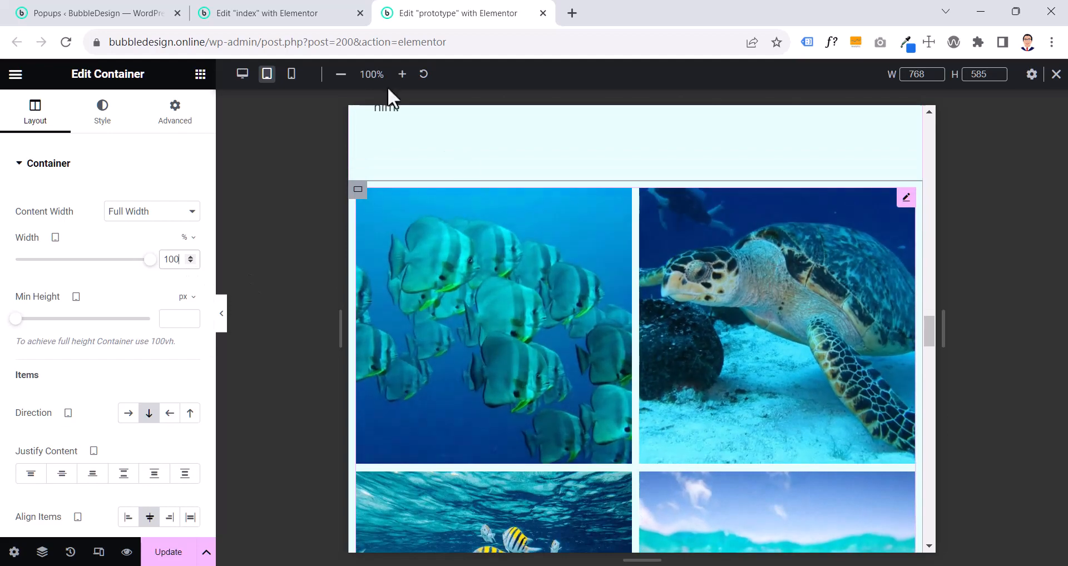
- Check the gallery on the index page and set the prototype gallery's tablet columns to 4
left_click(292, 11)
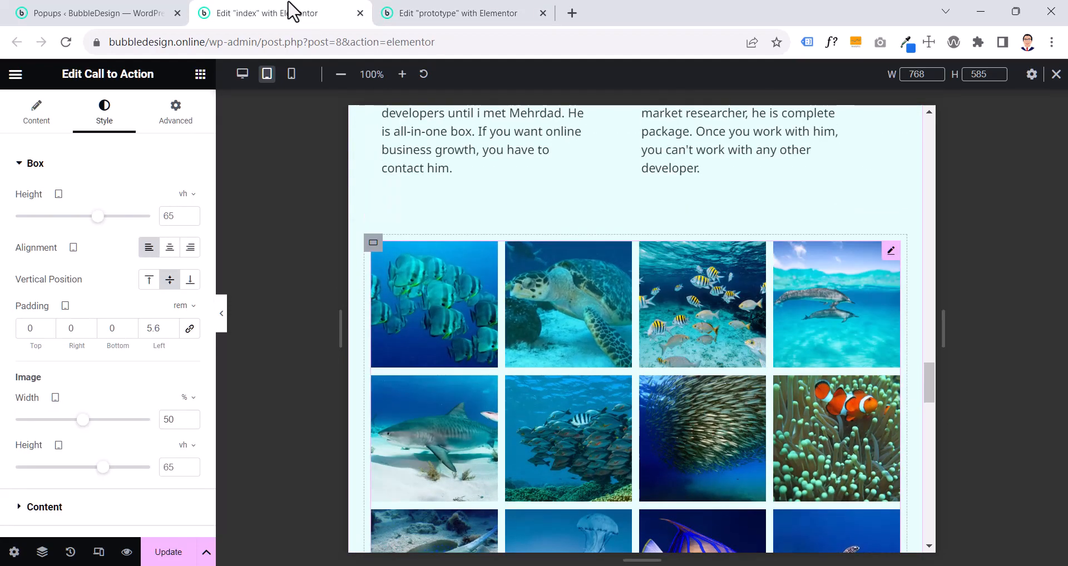
left_click(443, 12)
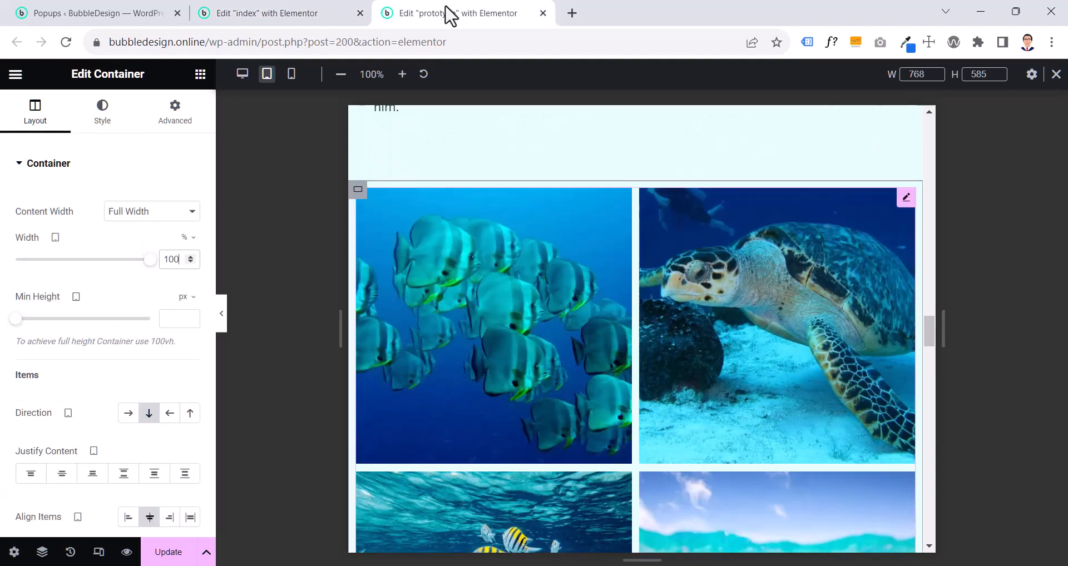
left_click(905, 198)
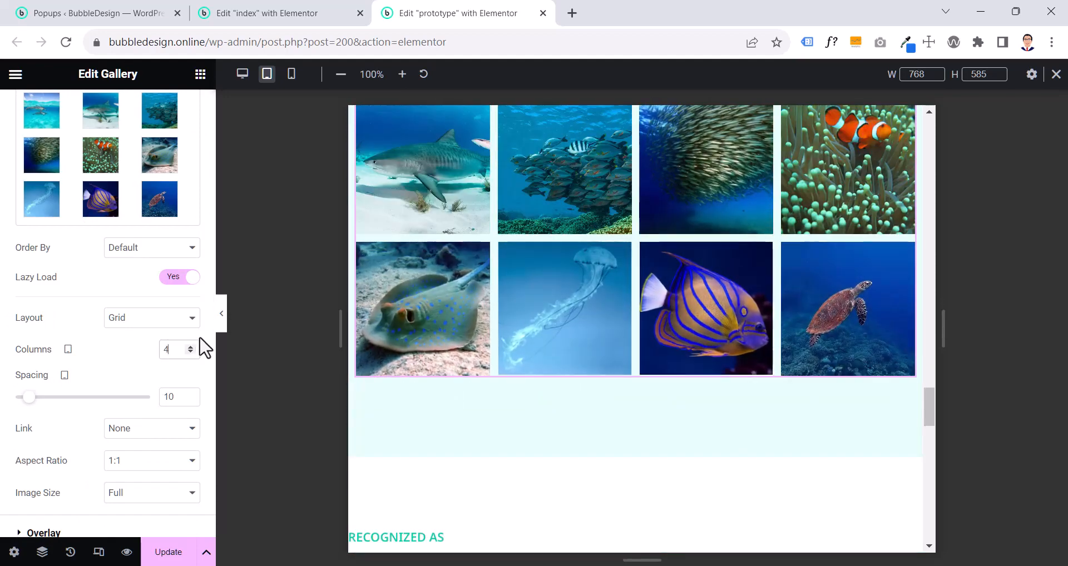
- Compare the testimonials and gallery tablet layout with the index page, and examine the index page's Recognized As section
left_click(221, 315)
scroll(549, 333, "up", 10)
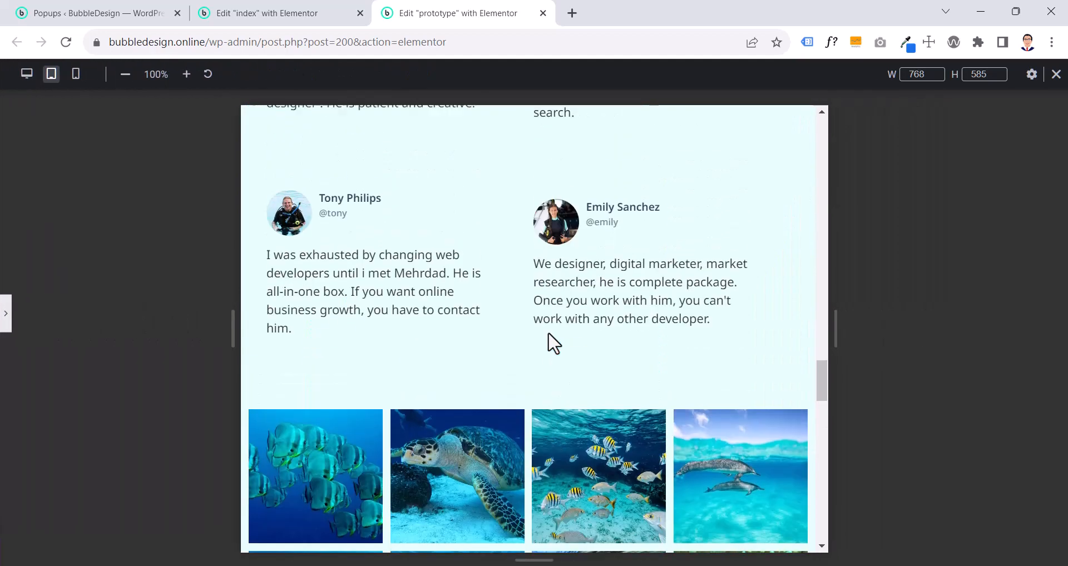
left_click(295, 13)
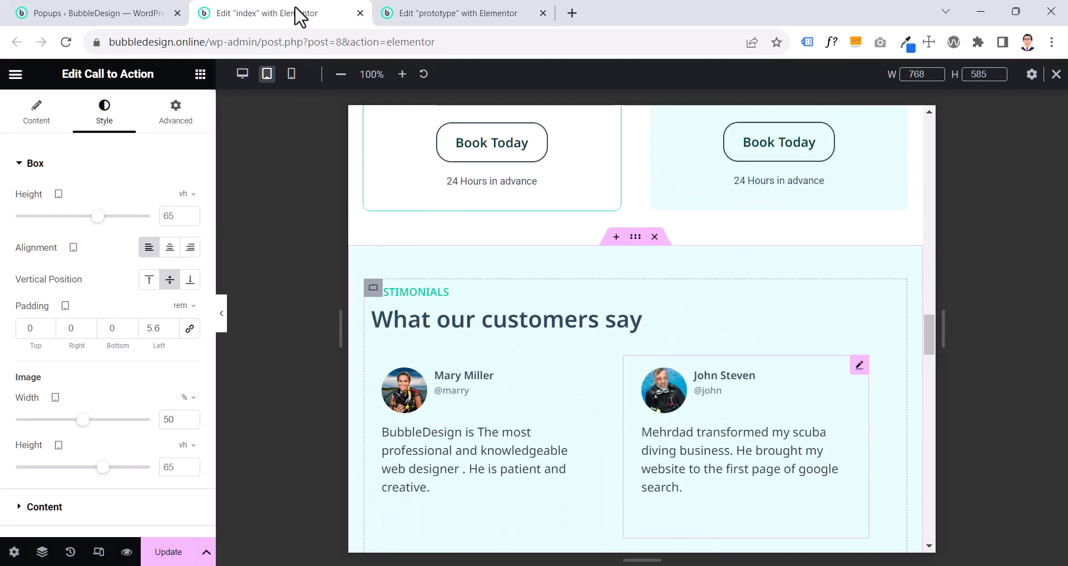
left_click(431, 13)
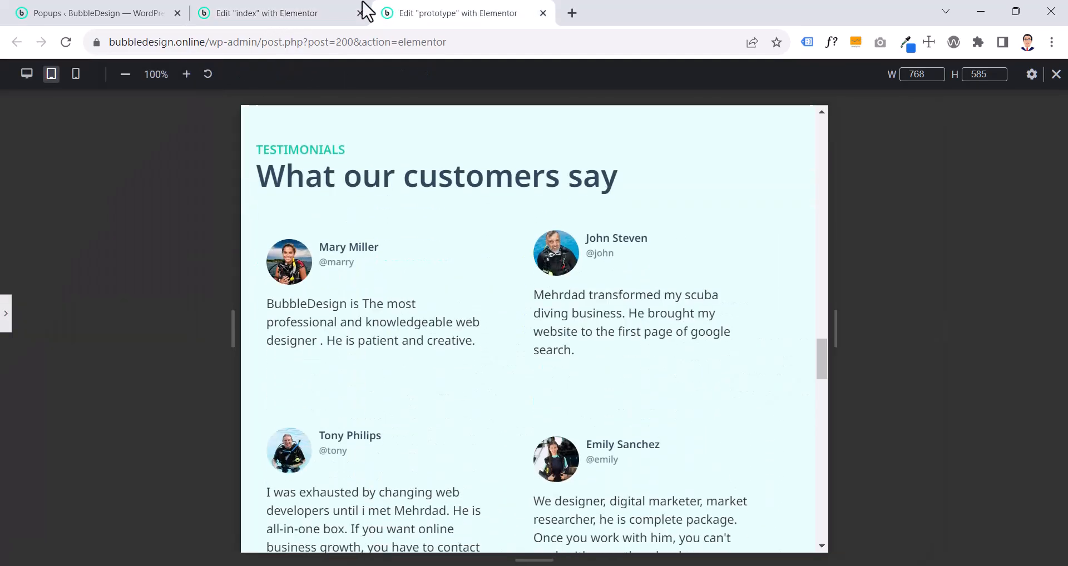
left_click(216, 12)
left_click(410, 16)
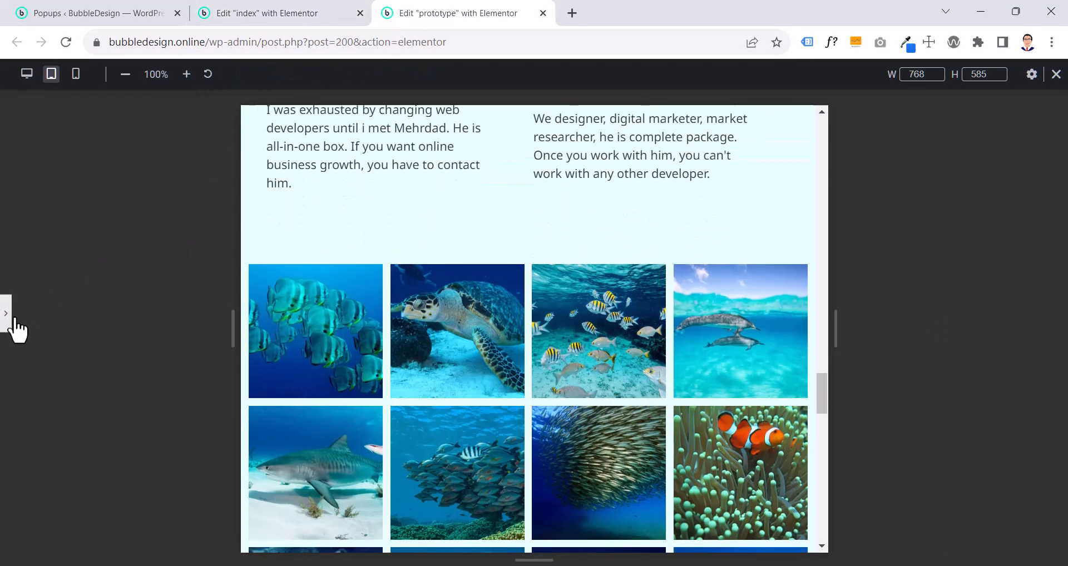
left_click(6, 325)
left_click(272, 12)
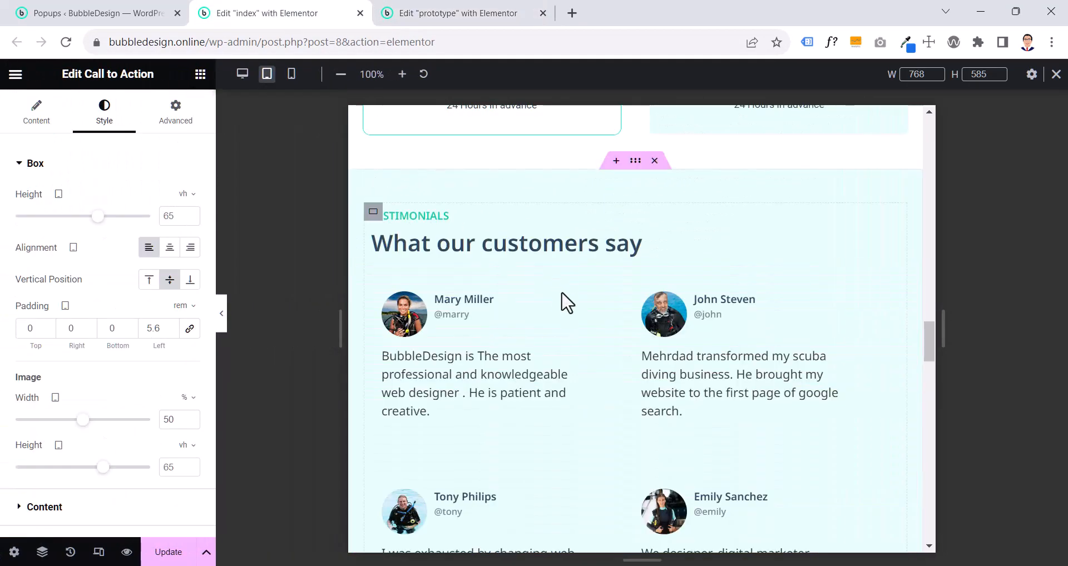
scroll(561, 297, "down", 7)
scroll(562, 291, "down", 7)
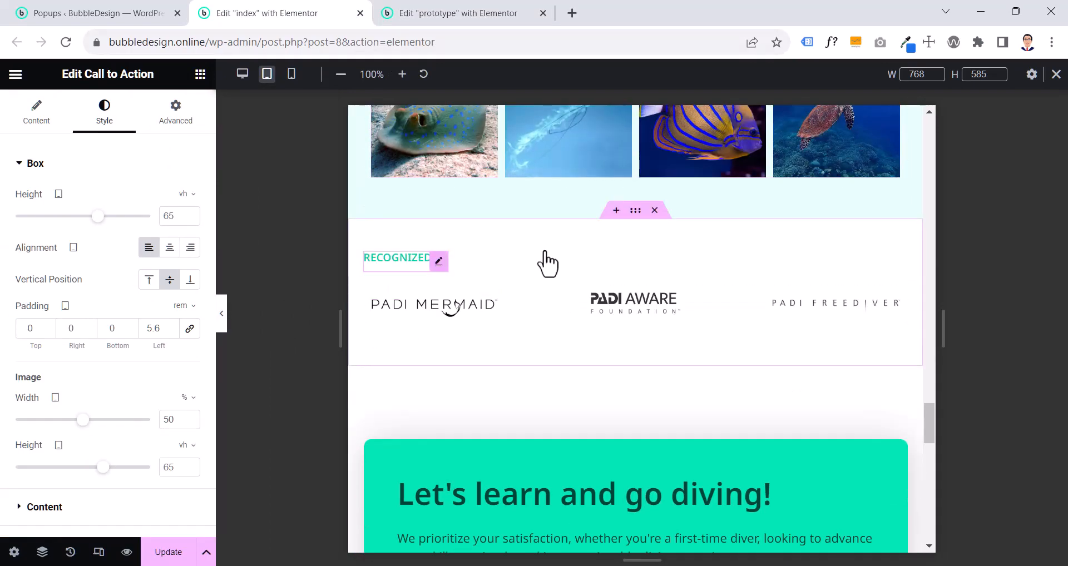
- On the prototype page, set the Recognized As container's tablet padding to 4.4 rem top and bottom and 2 rem right and left
left_click(452, 15)
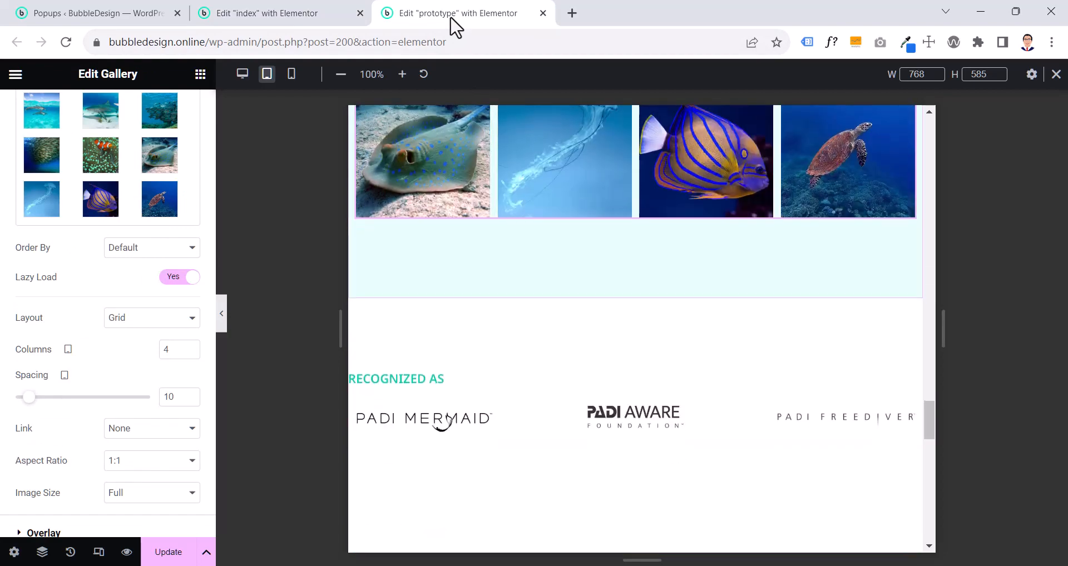
left_click(635, 219)
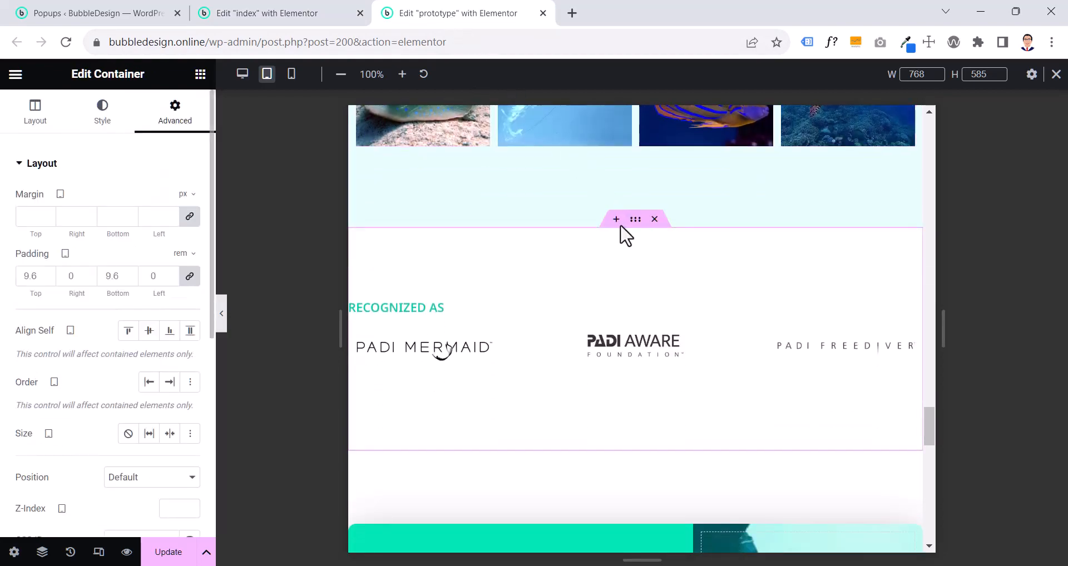
left_click(190, 275)
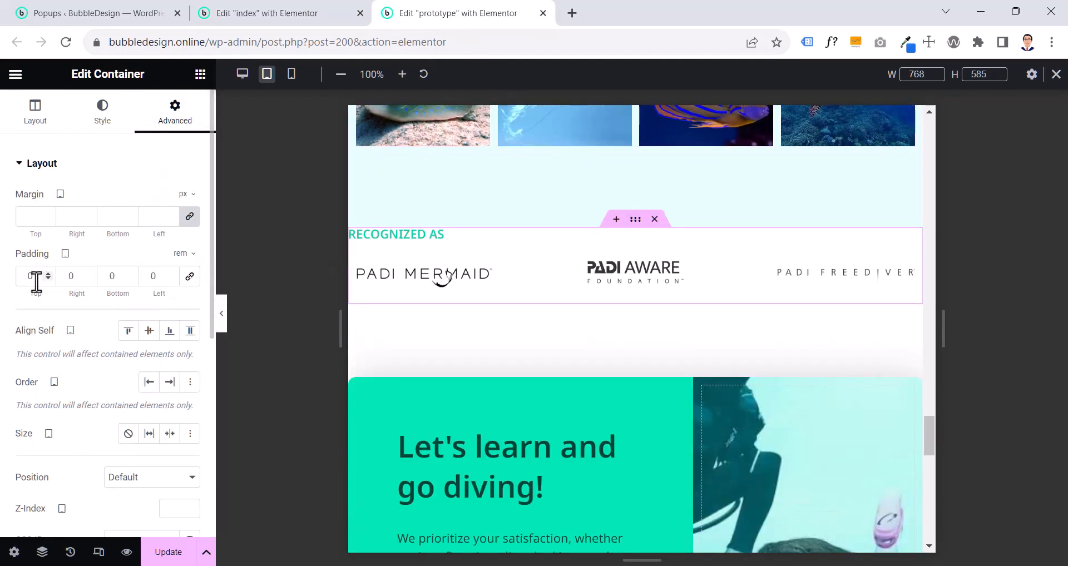
type("4.4")
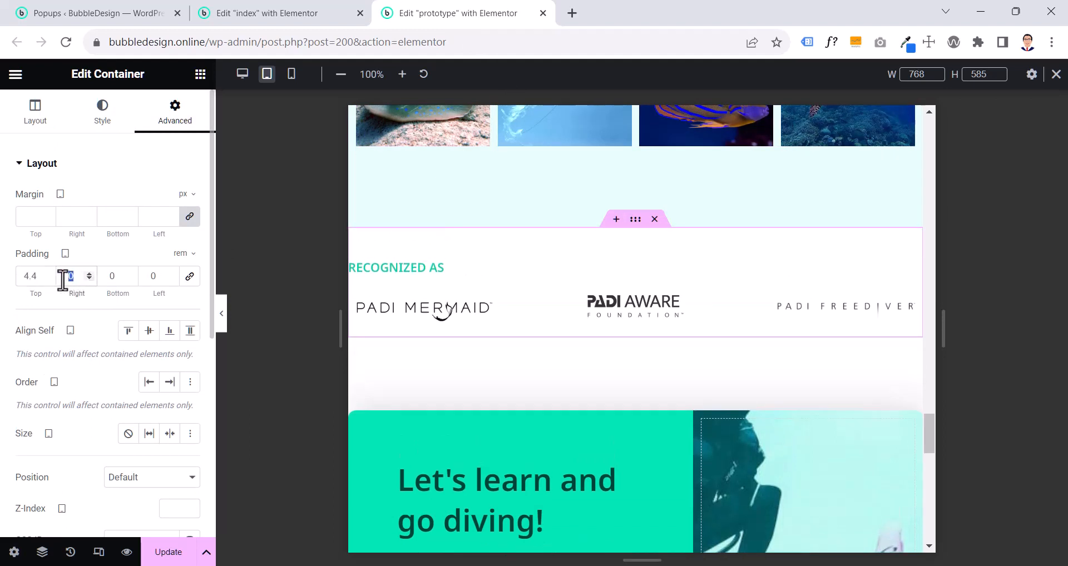
type("2")
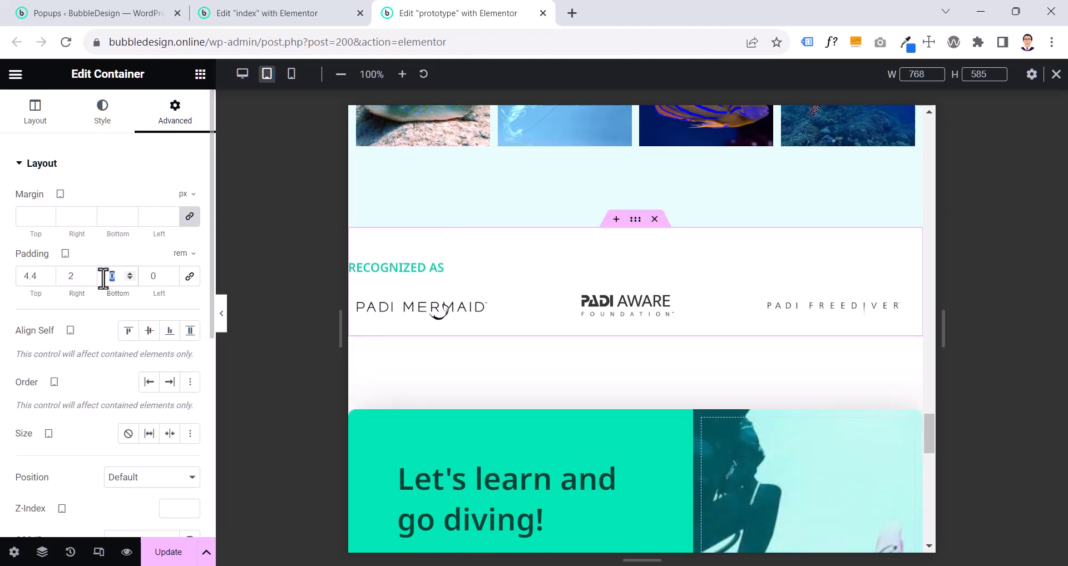
type("4.4")
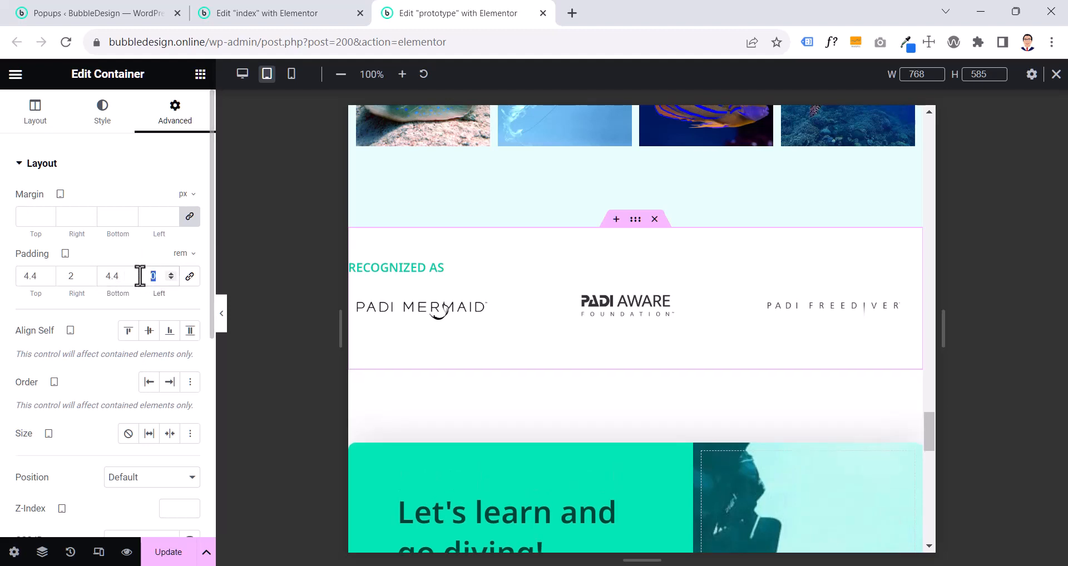
type("2")
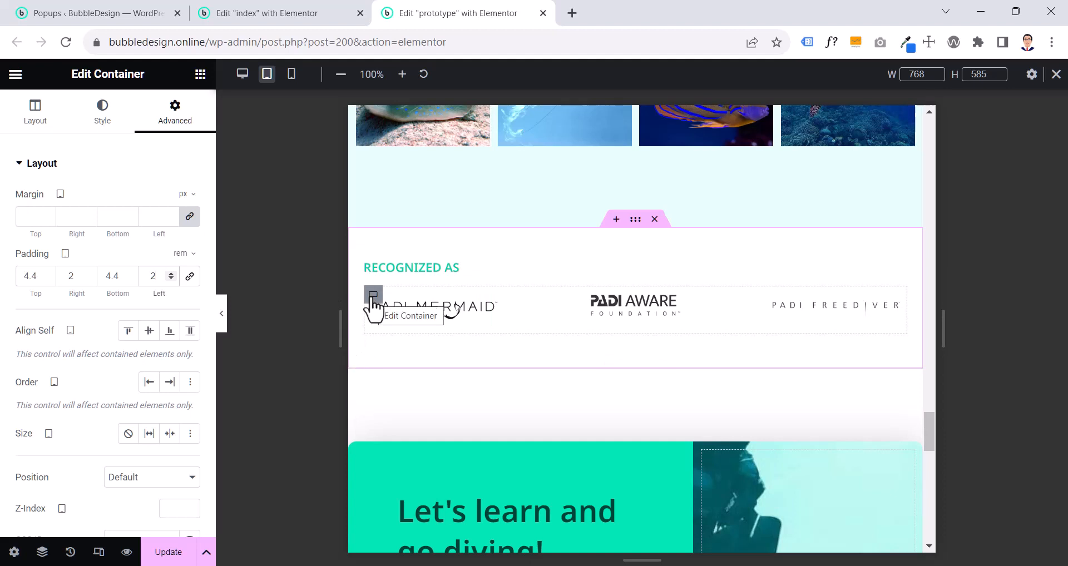
- Set the padding of the container holding the PADI logos to 0 on all sides for tablet
left_click(372, 294)
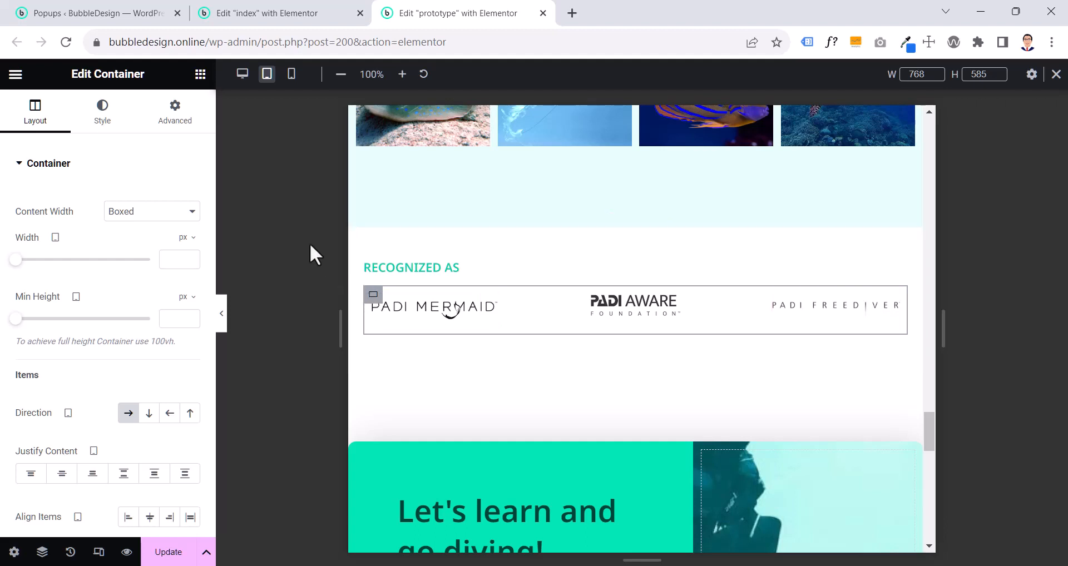
left_click(172, 129)
left_click(165, 272)
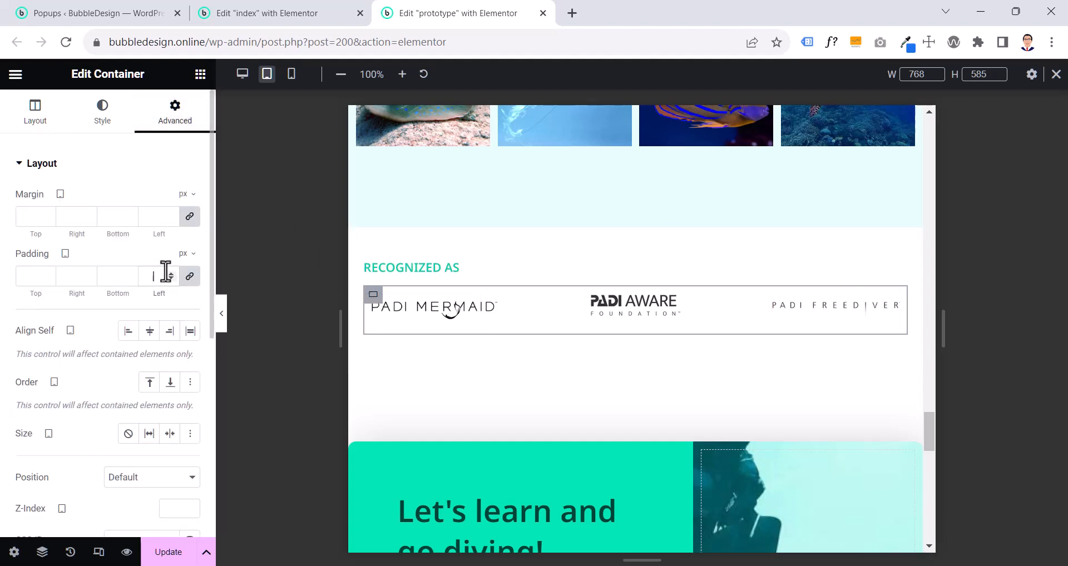
type("0")
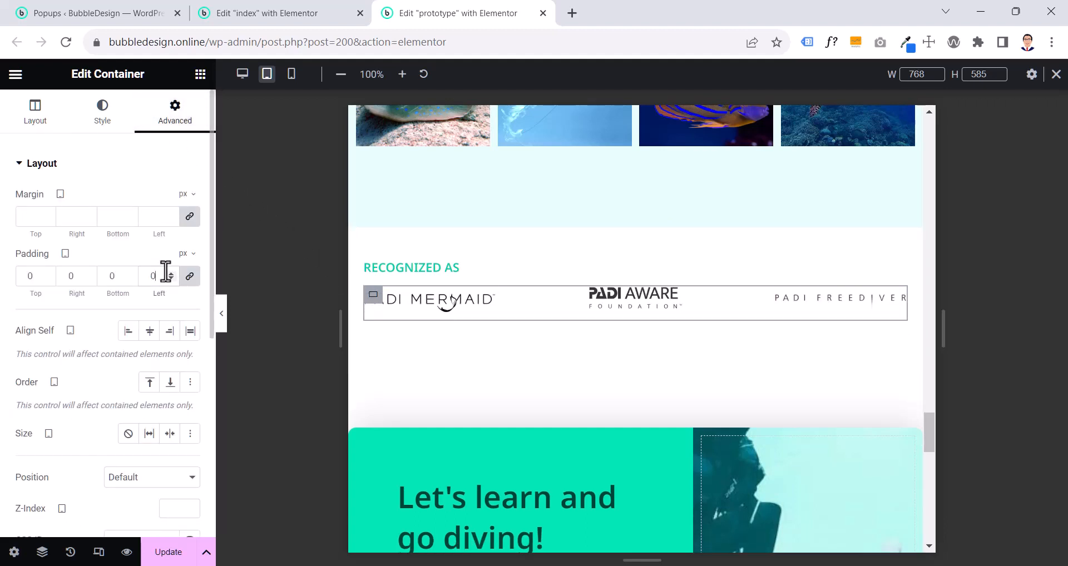
left_click(221, 313)
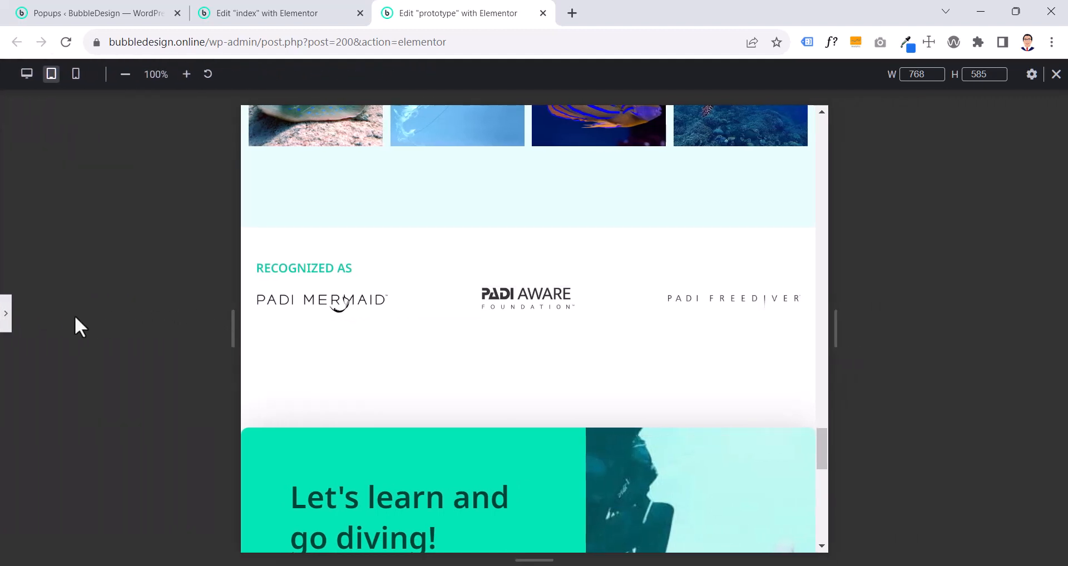
left_click(6, 326)
- Copy the Testimonials heading and paste its style onto the Recognized As heading
left_click(406, 267)
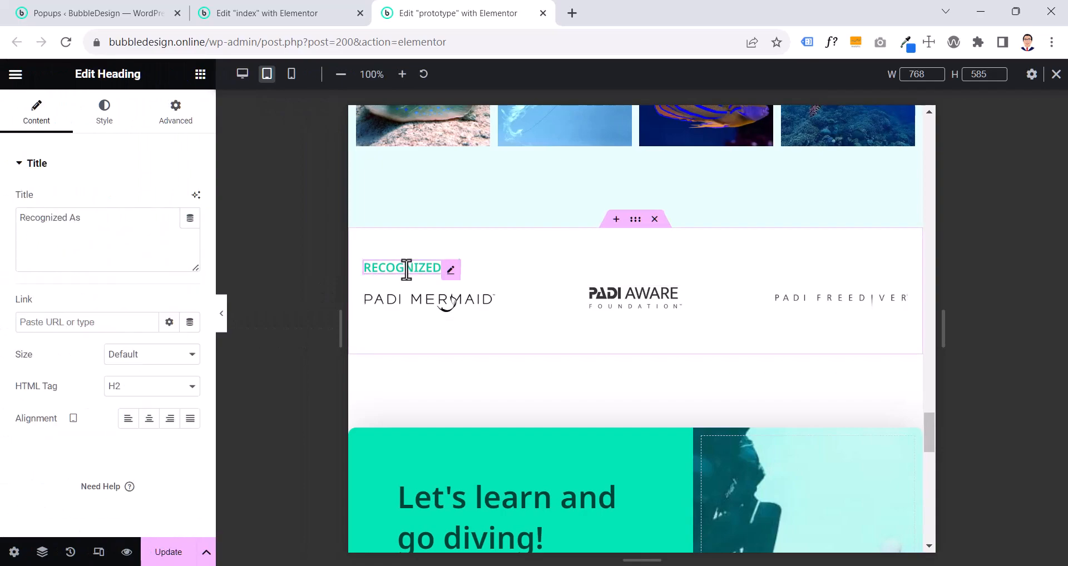
scroll(411, 278, "up", 8)
scroll(411, 278, "up", 7)
scroll(410, 278, "down", 3)
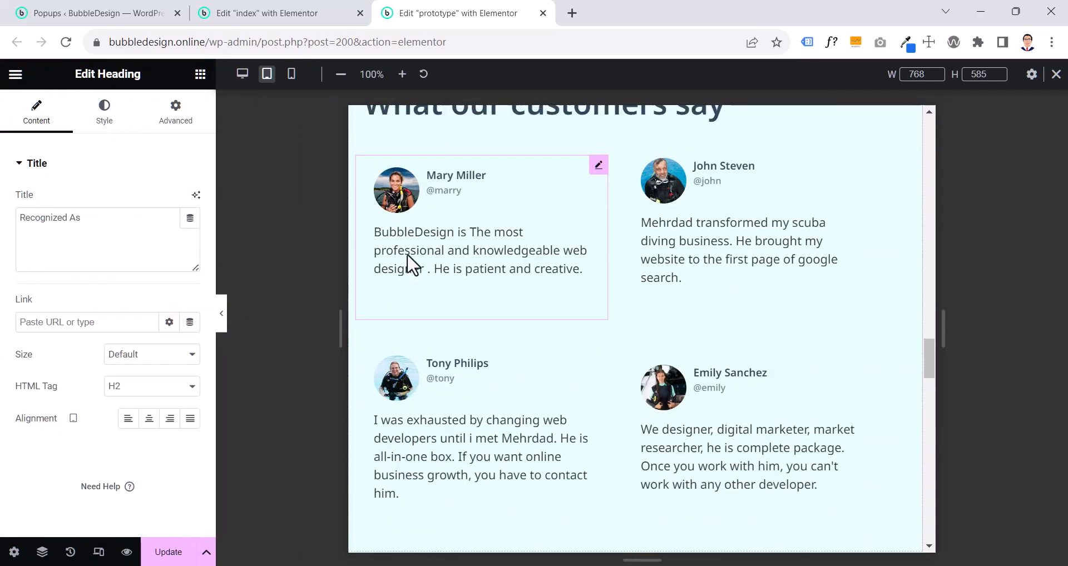
scroll(410, 264, "up", 3)
right_click(410, 225)
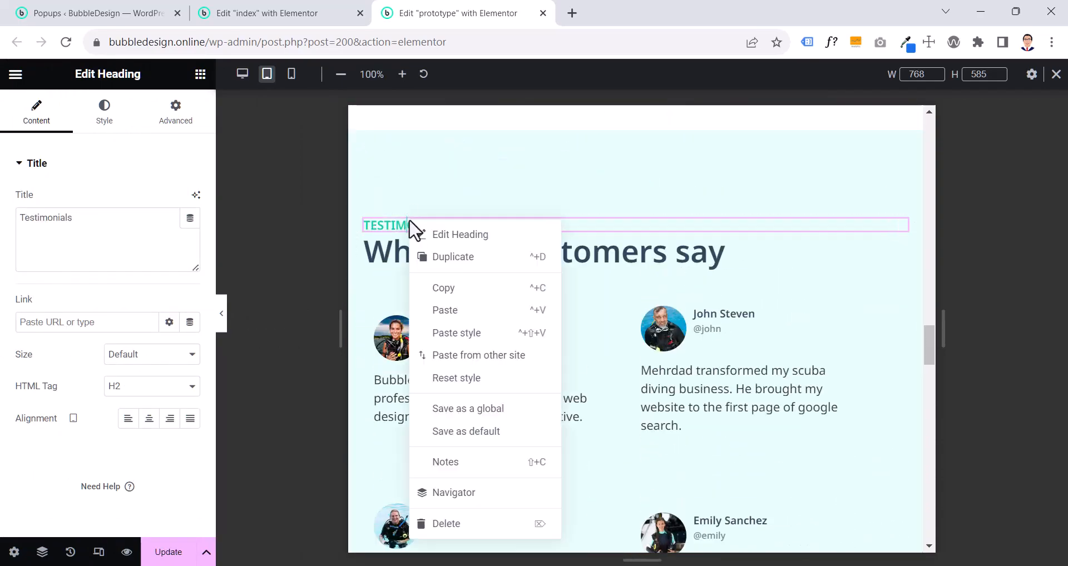
left_click(437, 285)
scroll(438, 288, "down", 12)
scroll(436, 290, "up", 4)
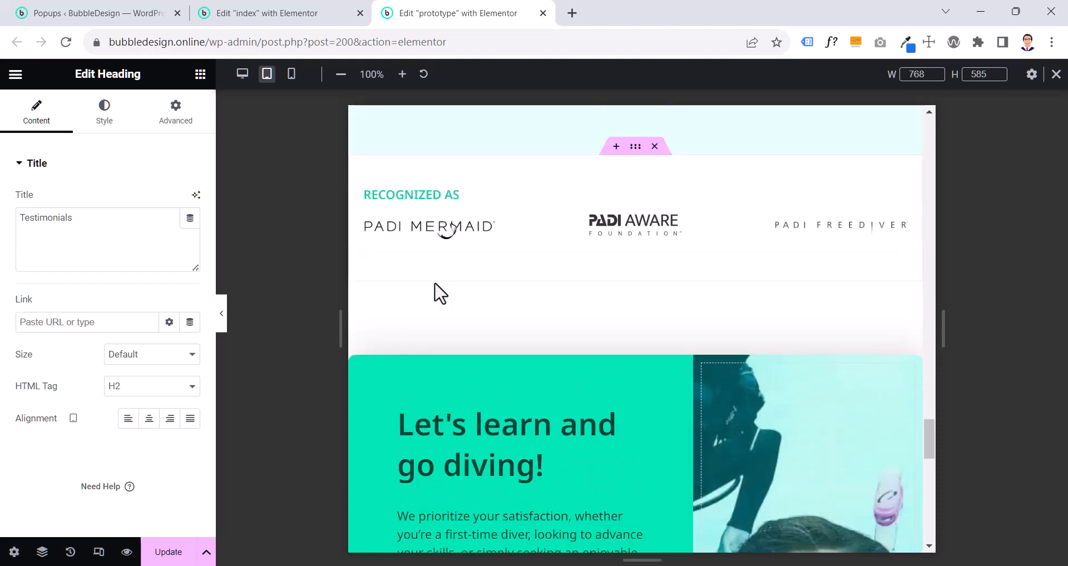
right_click(401, 352)
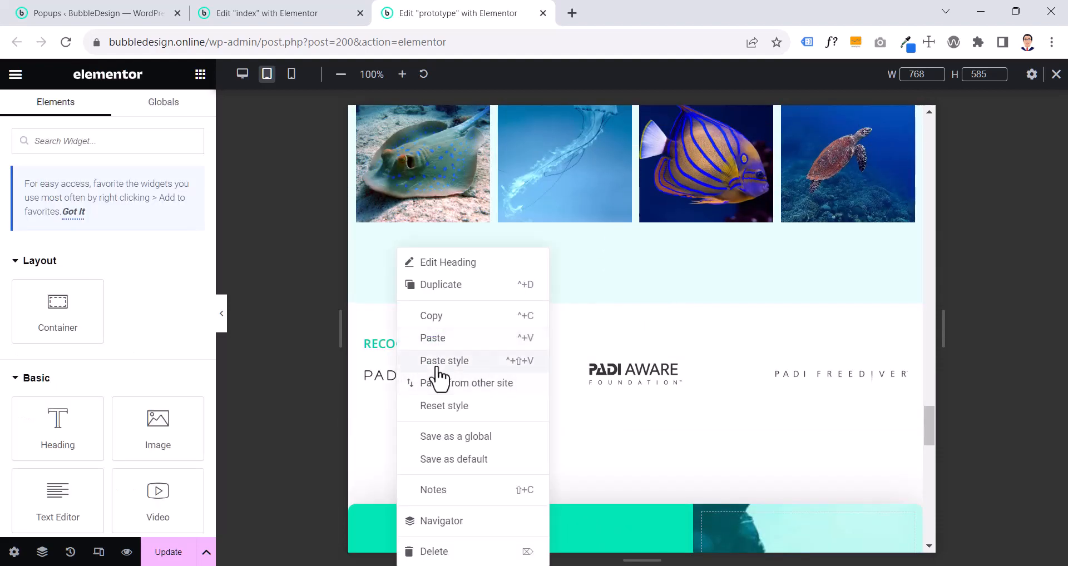
left_click(439, 362)
- Compare the tablet layout of the "Let's learn and go diving!" contact section on the prototype and index pages, including the form and image arrangement
scroll(436, 367, "down", 5)
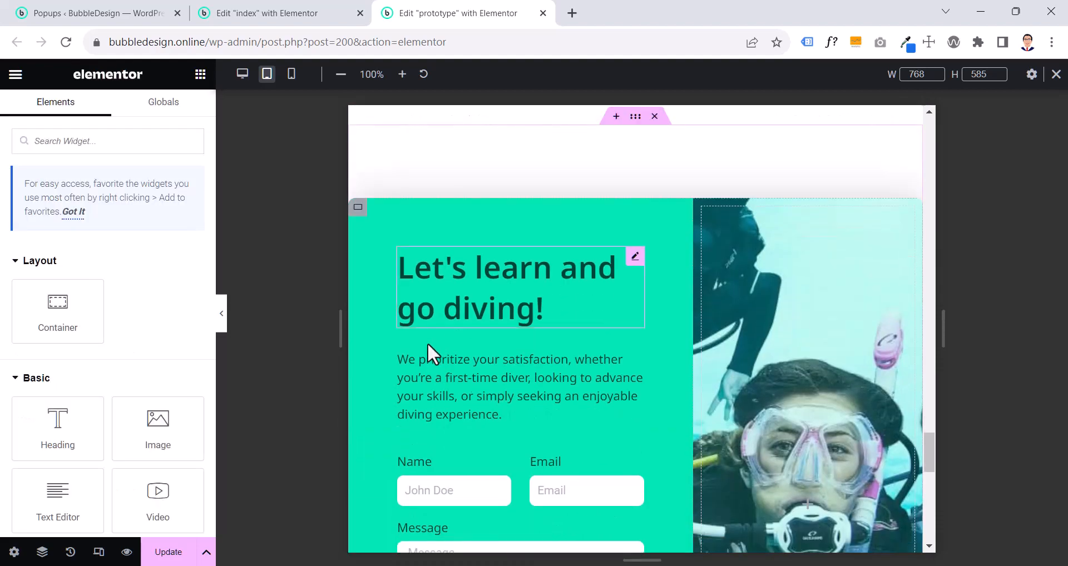
scroll(427, 342, "down", 3)
left_click(293, 12)
scroll(604, 275, "down", 10)
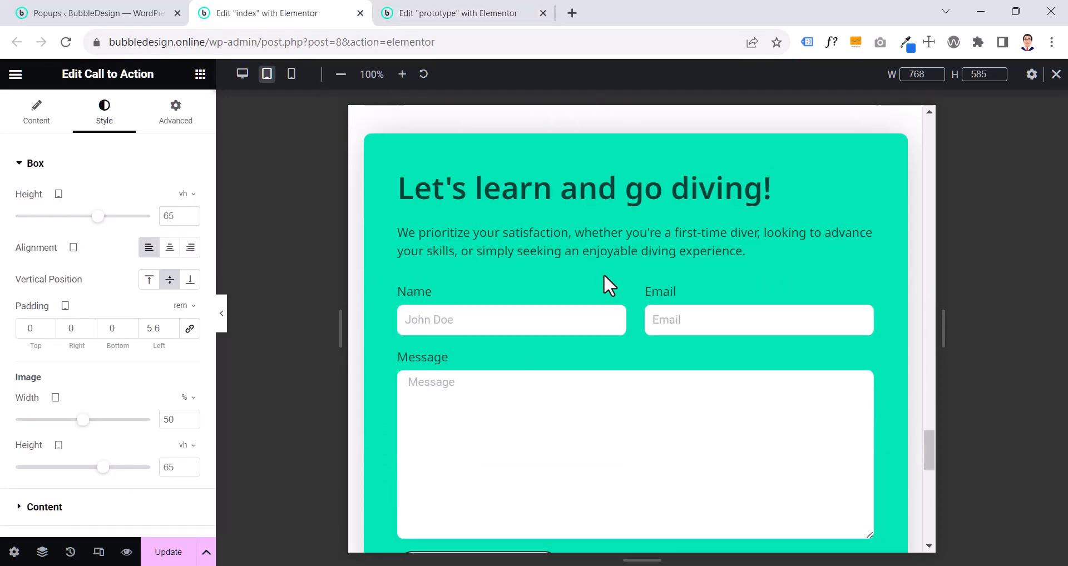
scroll(603, 275, "up", 4)
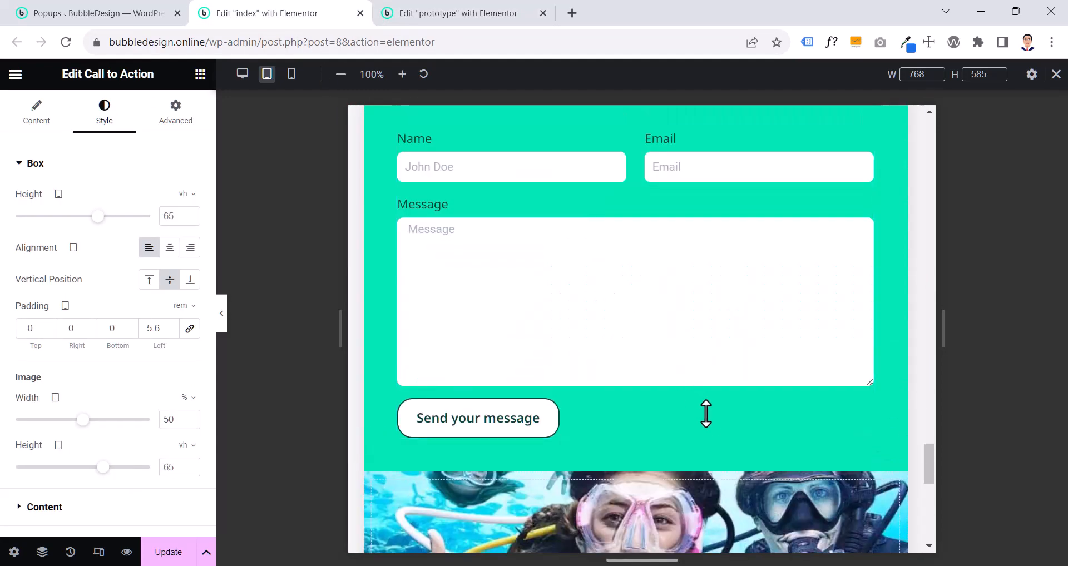
scroll(705, 413, "up", 5)
scroll(706, 412, "down", 4)
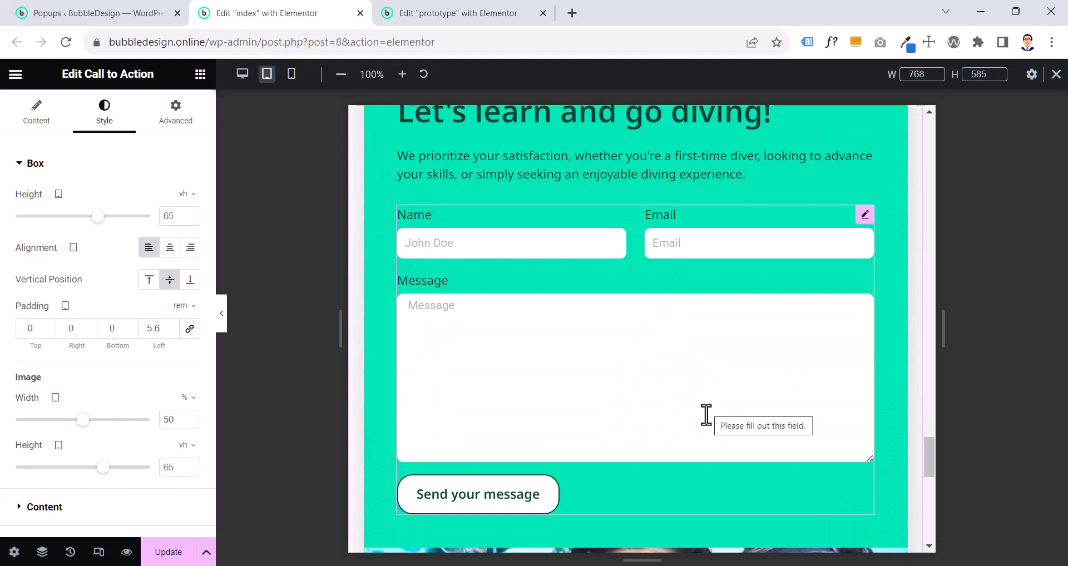
key("ctrl+Tab")
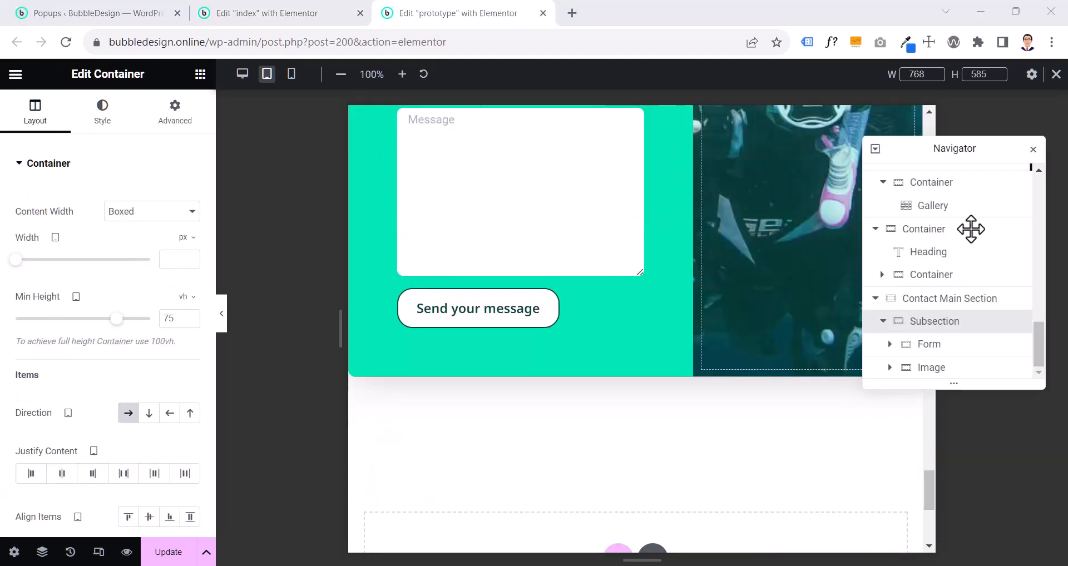
left_click(1033, 150)
scroll(926, 164, "up", 4)
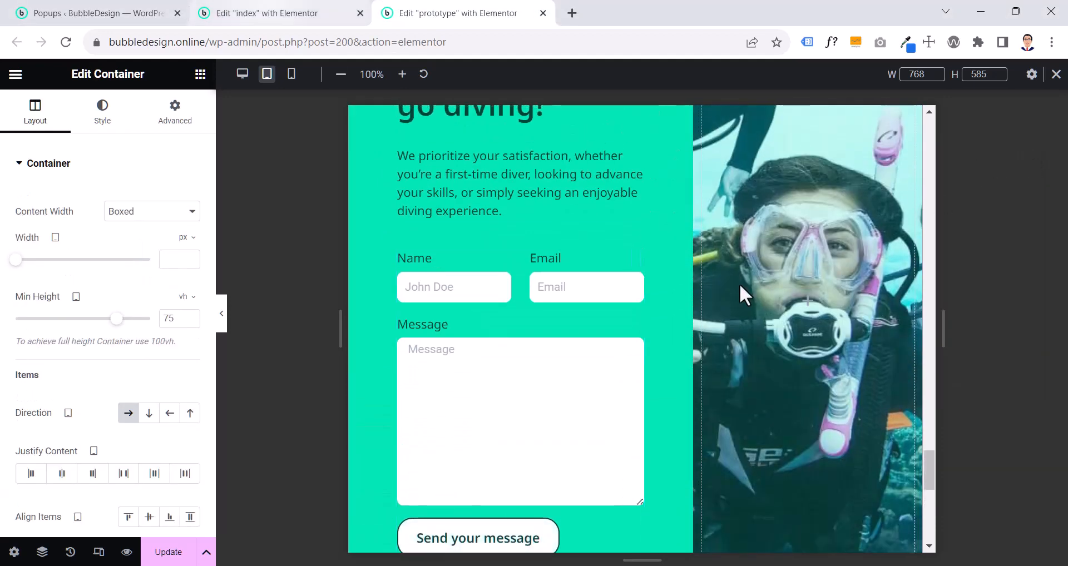
scroll(674, 319, "up", 2)
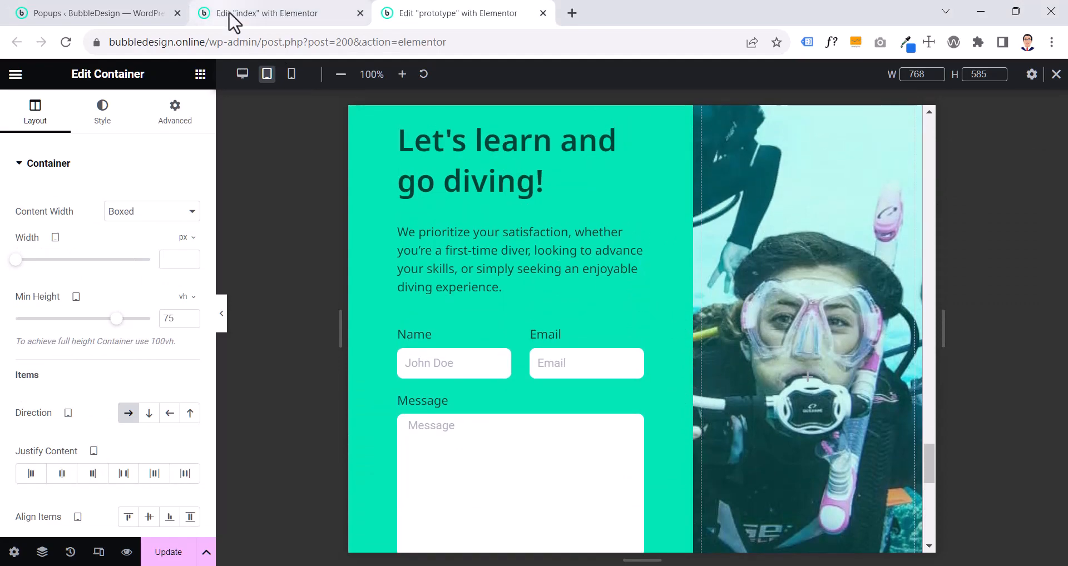
left_click(295, 16)
scroll(665, 370, "down", 15)
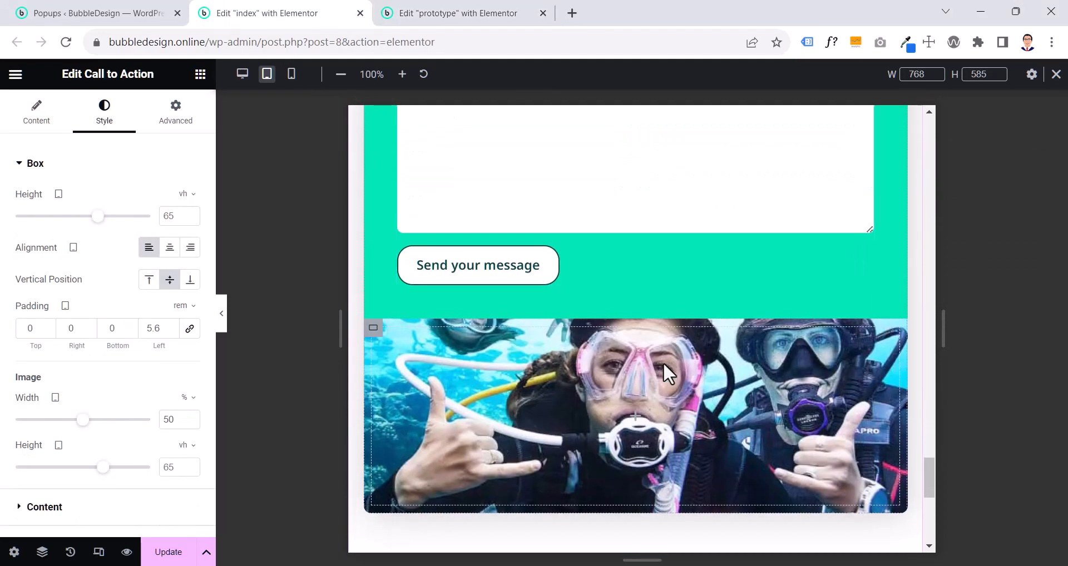
scroll(664, 365, "up", 10)
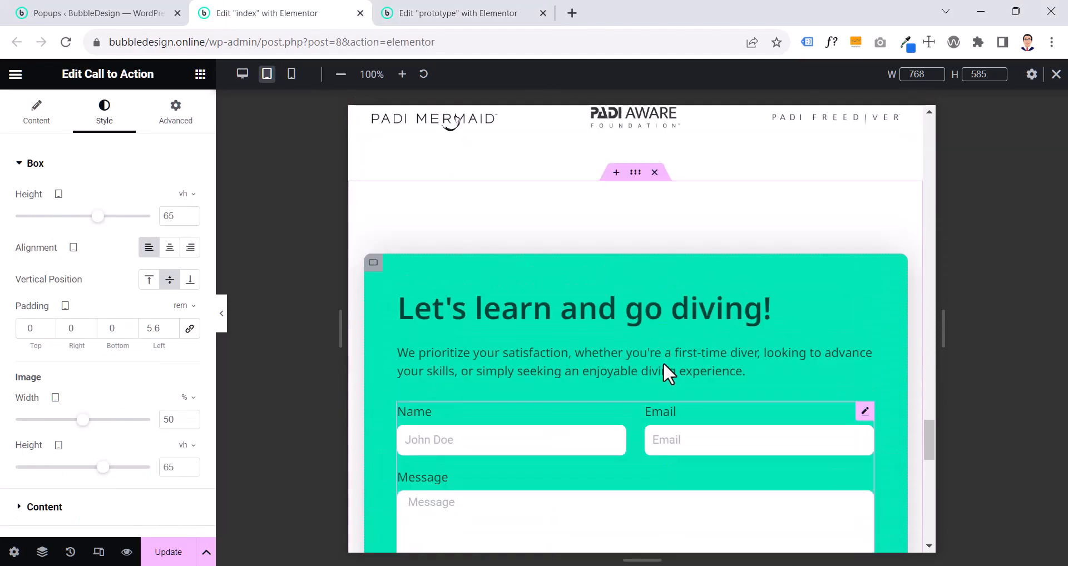
scroll(663, 362, "down", 8)
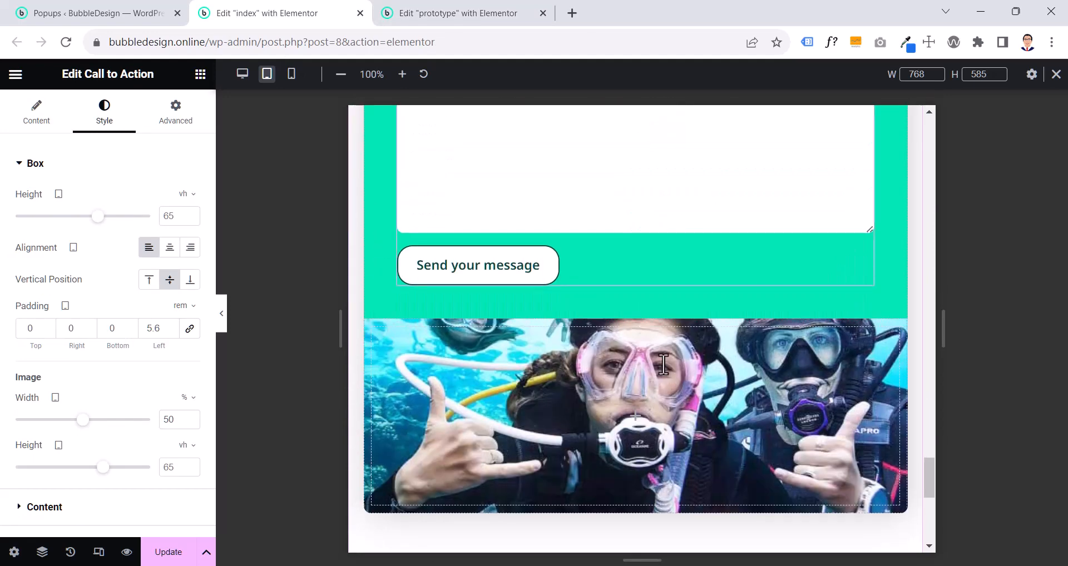
left_click(437, 18)
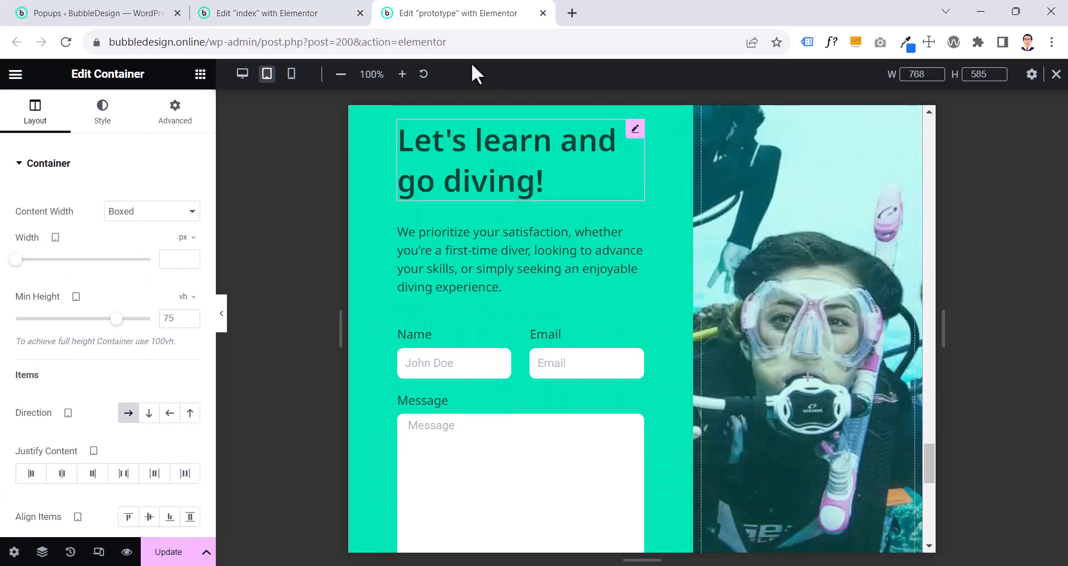
- Open the Navigator and examine the settings of the Contact Main Section and its nested Subsection, Form and Image containers
scroll(713, 388, "up", 1)
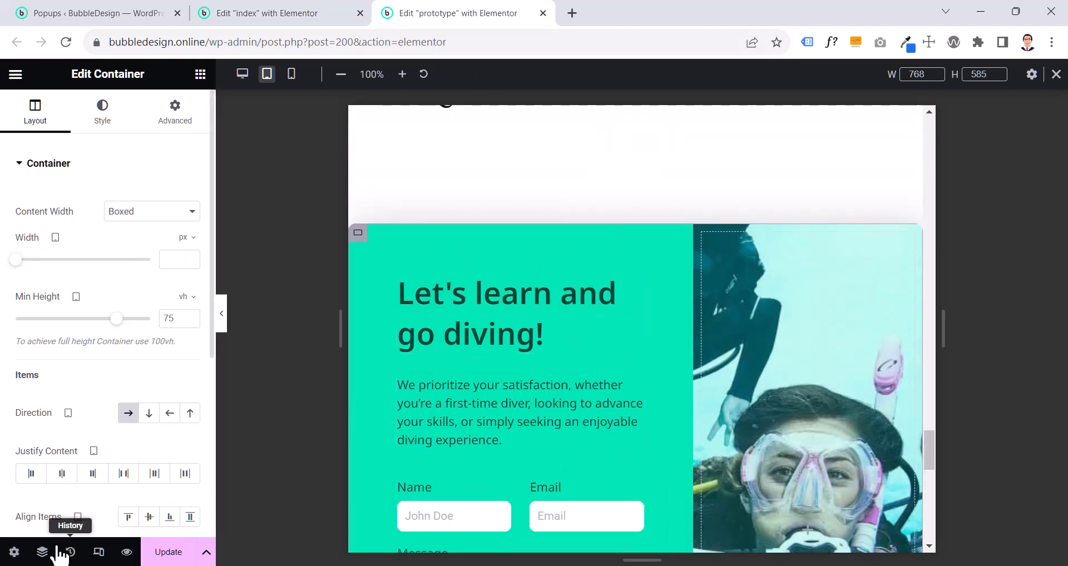
left_click(42, 553)
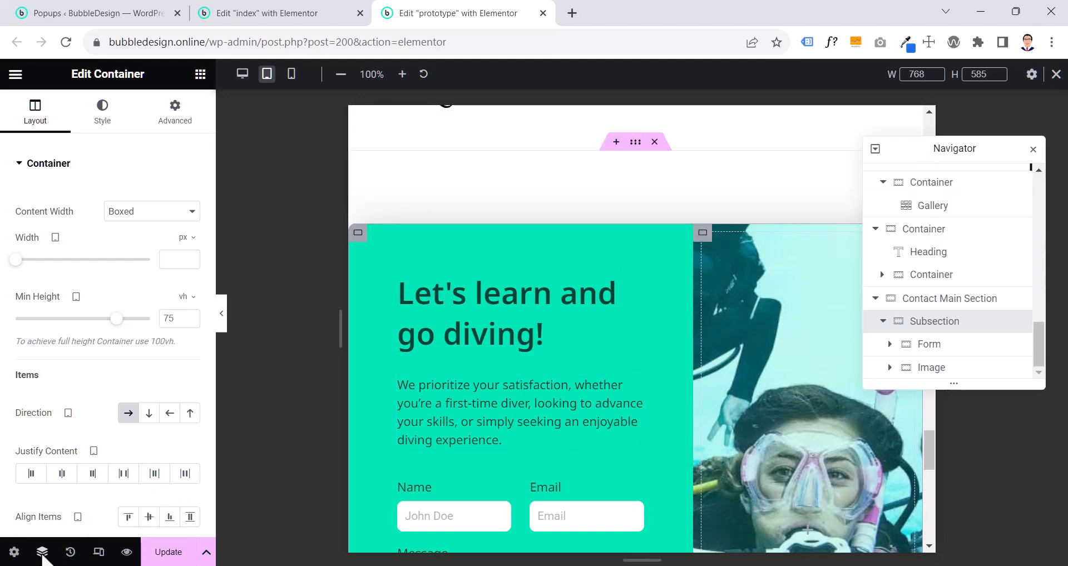
left_click(972, 305)
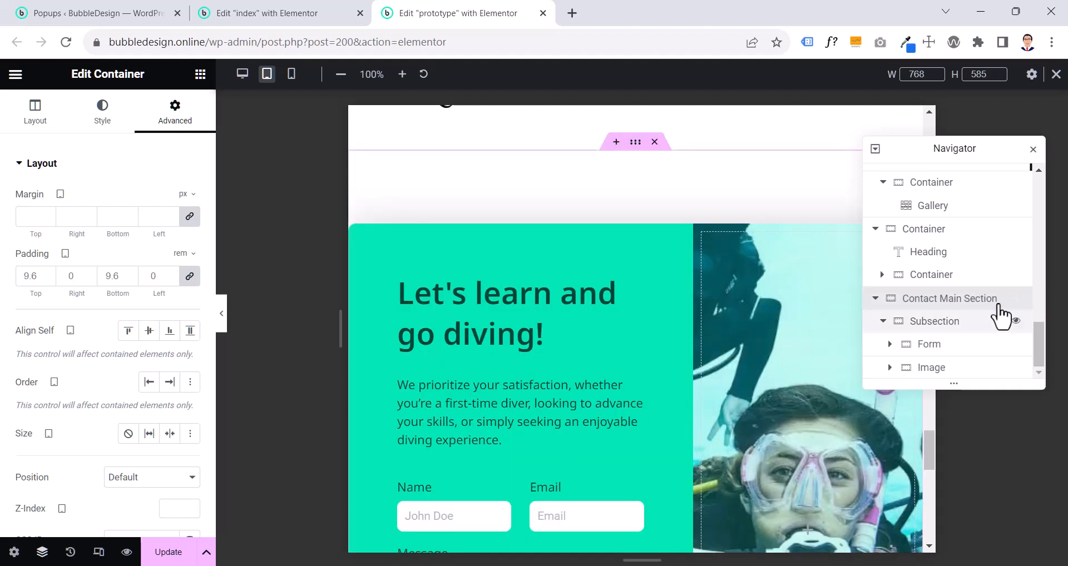
left_click(942, 328)
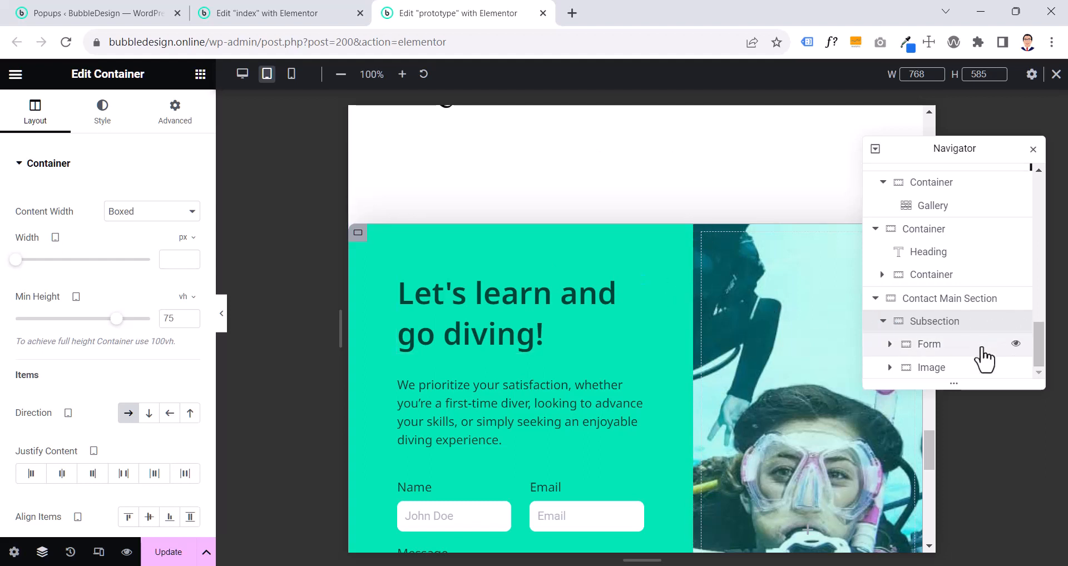
left_click(999, 349)
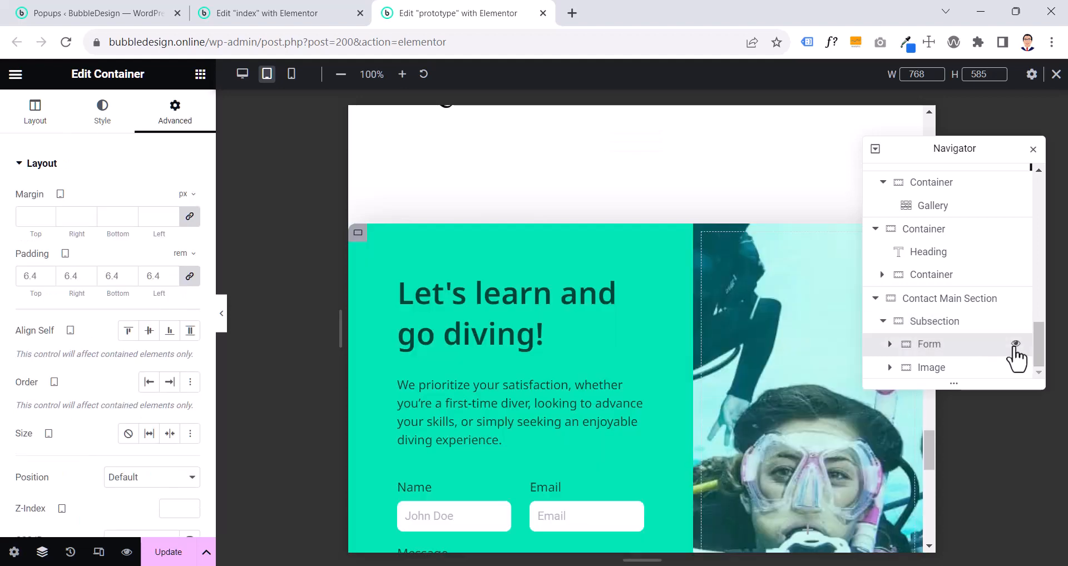
left_click(927, 328)
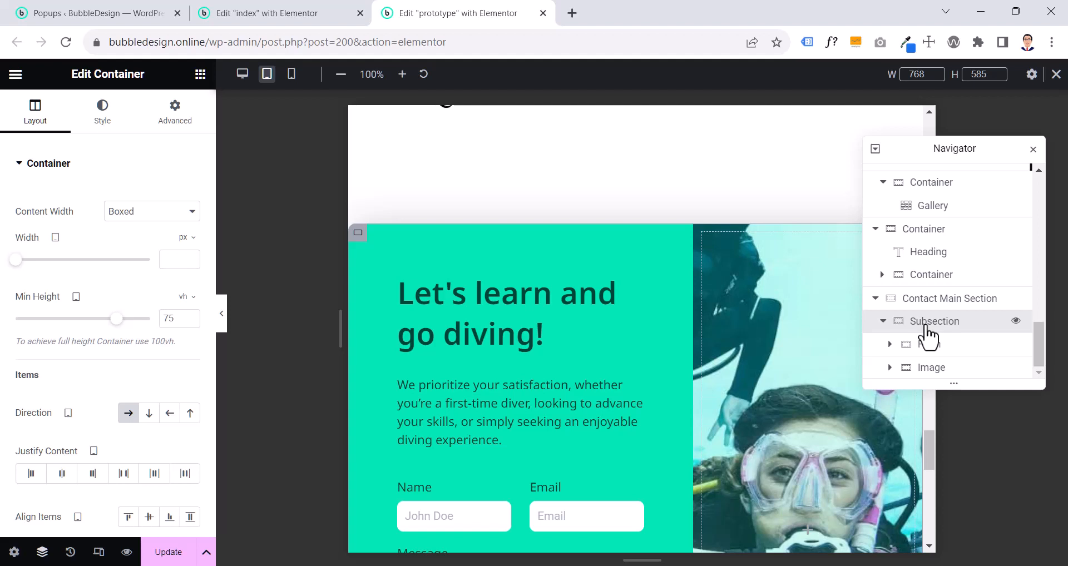
left_click(925, 307)
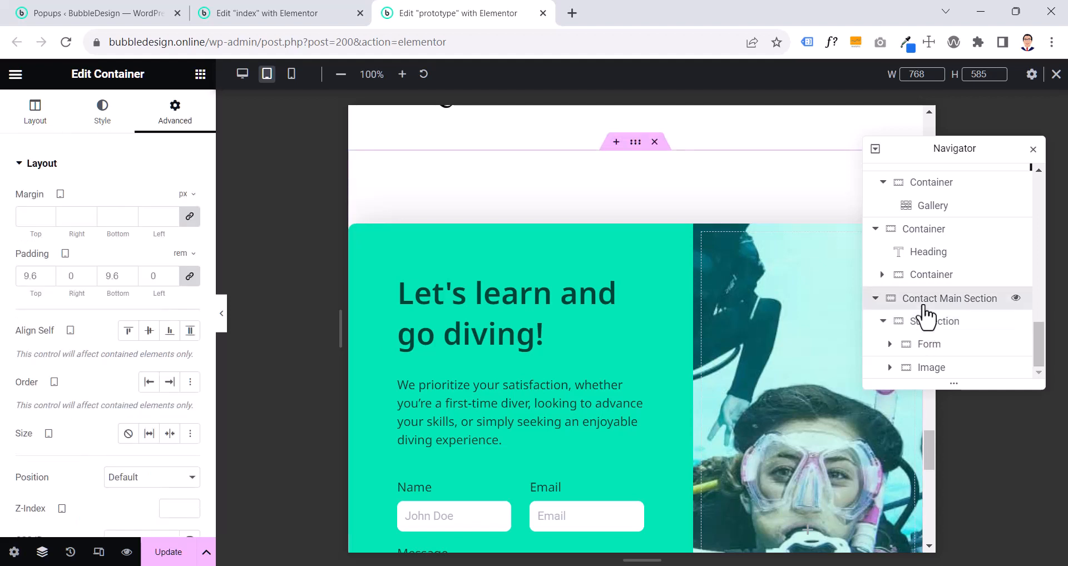
- Set the direction of the contact section's Subsection container to vertical column for tablet
left_click(930, 322)
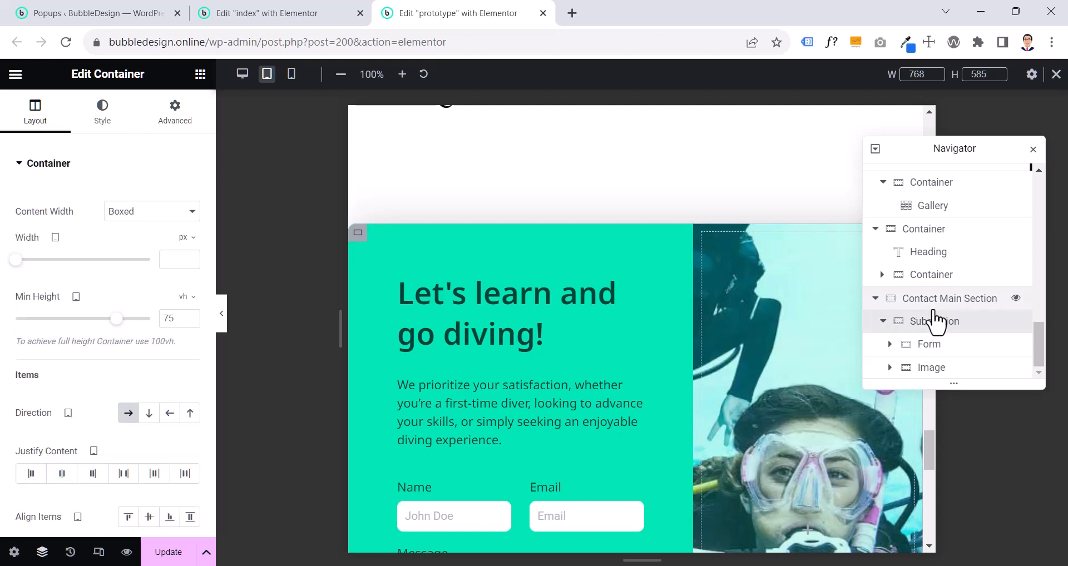
left_click(934, 305)
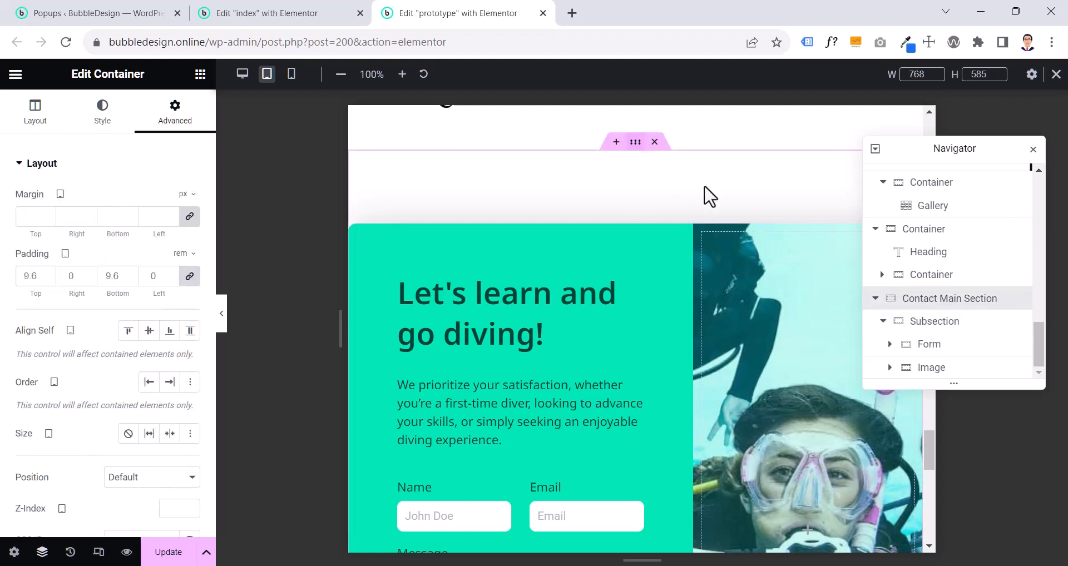
left_click(933, 328)
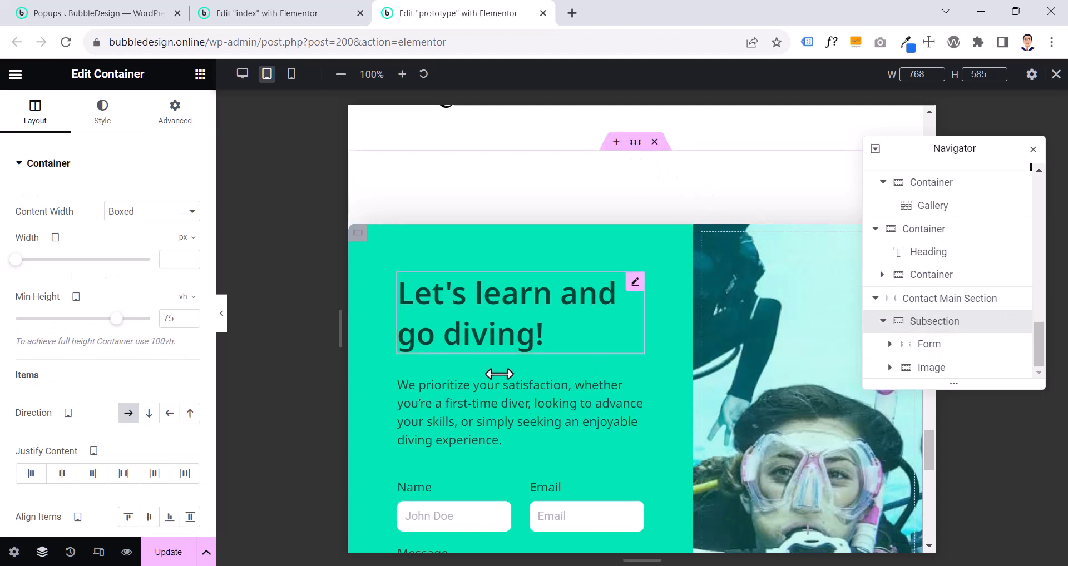
left_click(148, 415)
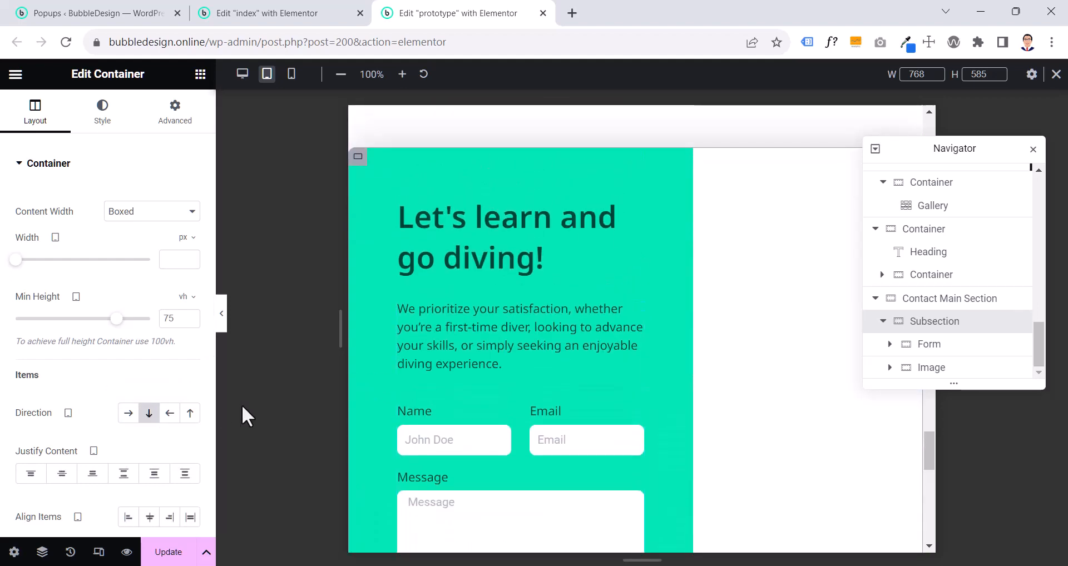
- Set the contact section's Form container width to 100% for tablet
left_click(943, 348)
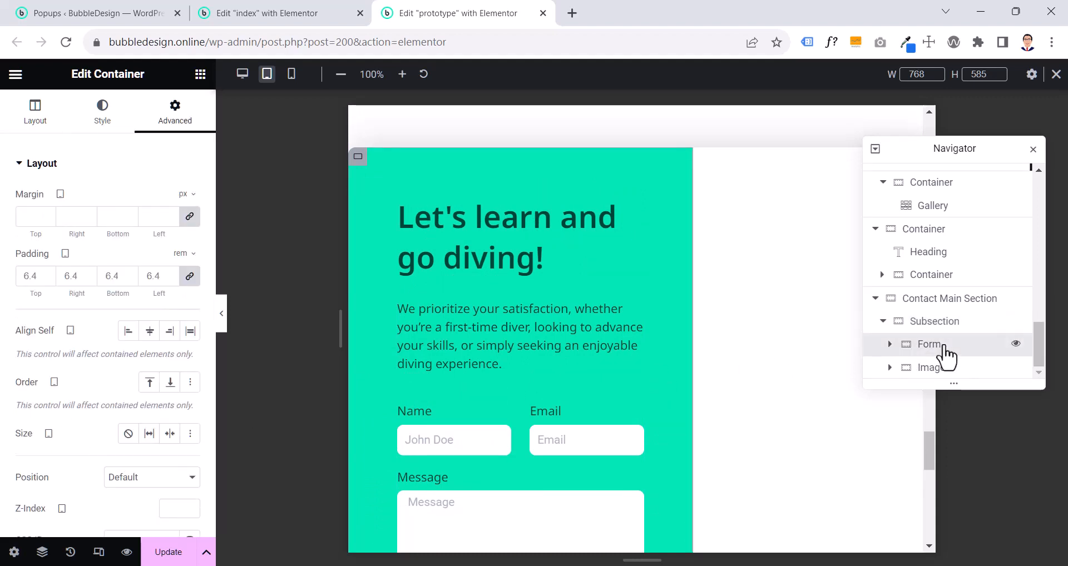
left_click(34, 123)
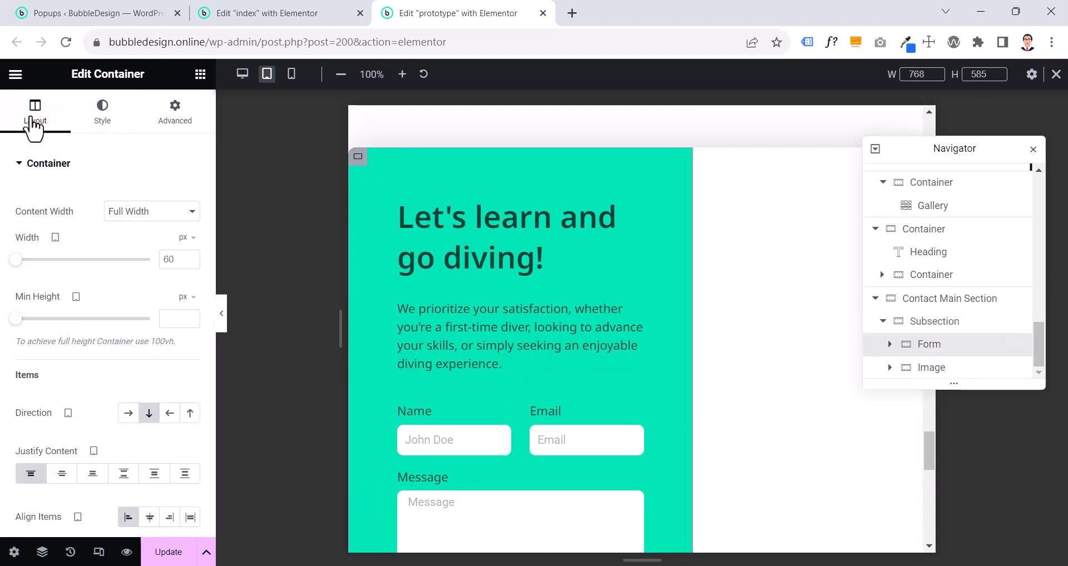
left_click(186, 238)
left_click(182, 259)
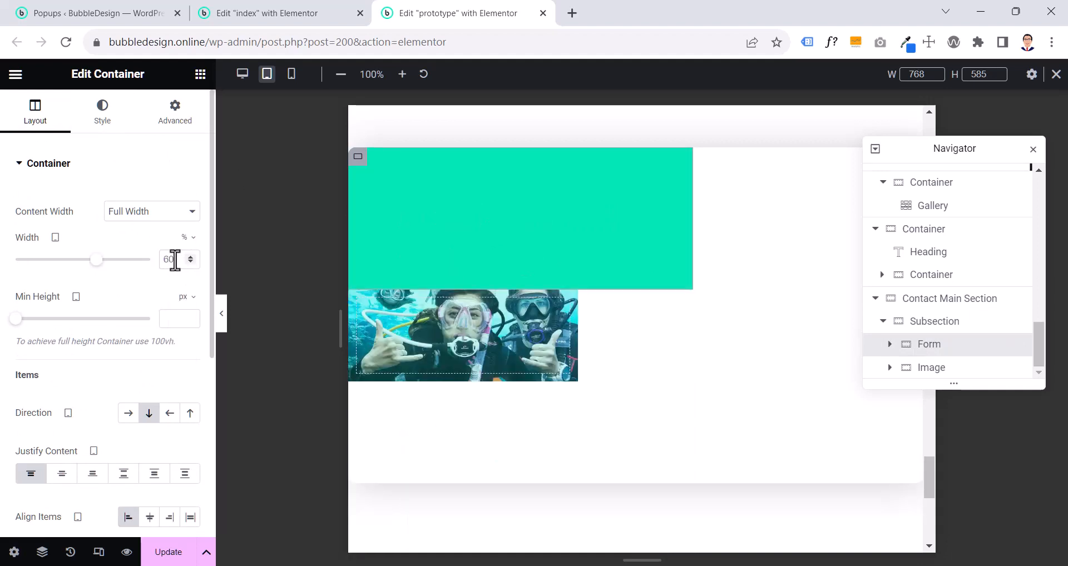
type("100")
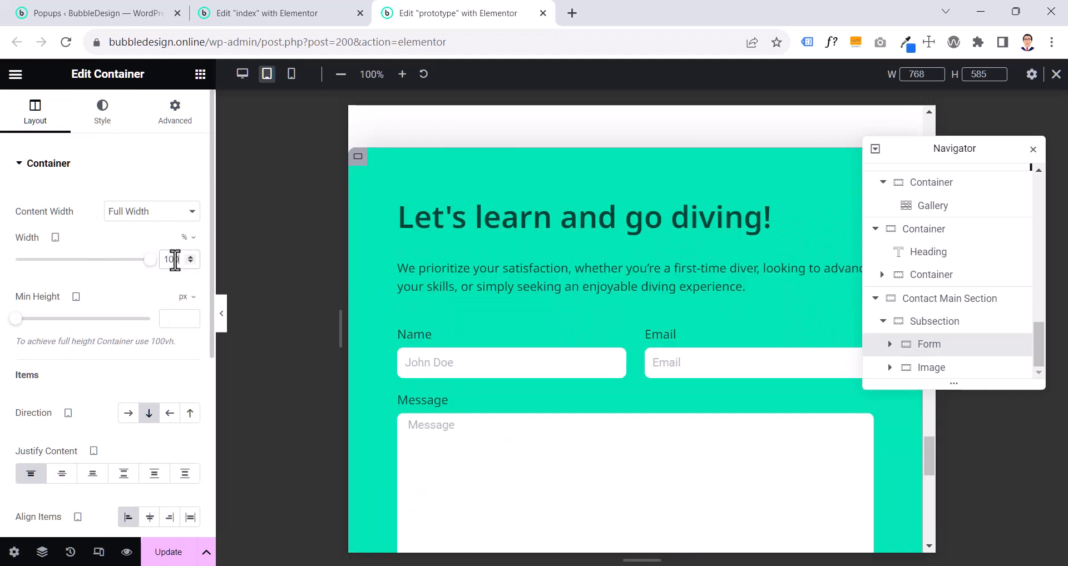
- Set the contact section's Image container width to 100% for tablet
scroll(248, 268, "down", 5)
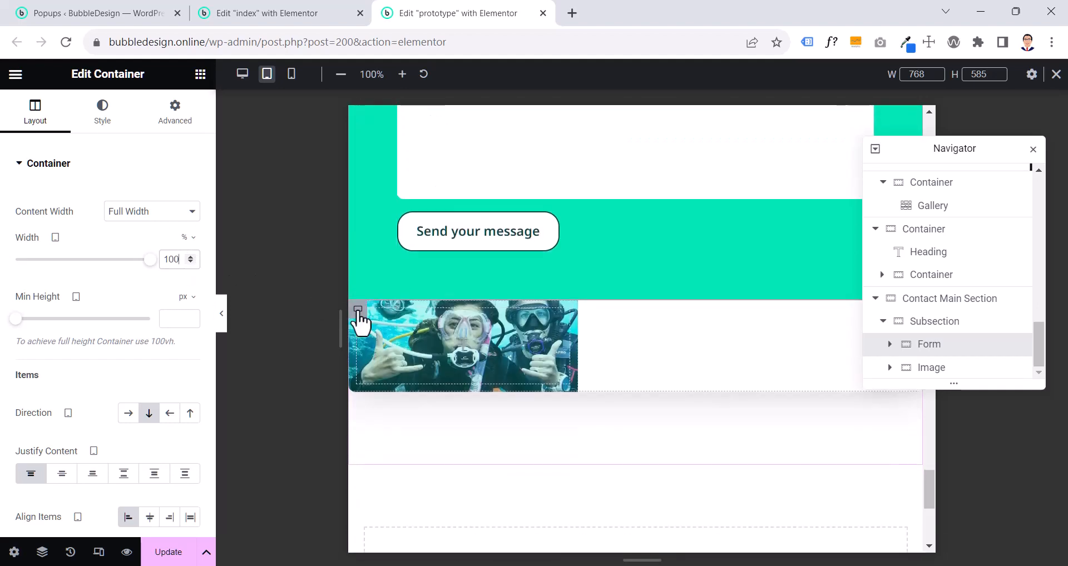
left_click(361, 313)
left_click(47, 127)
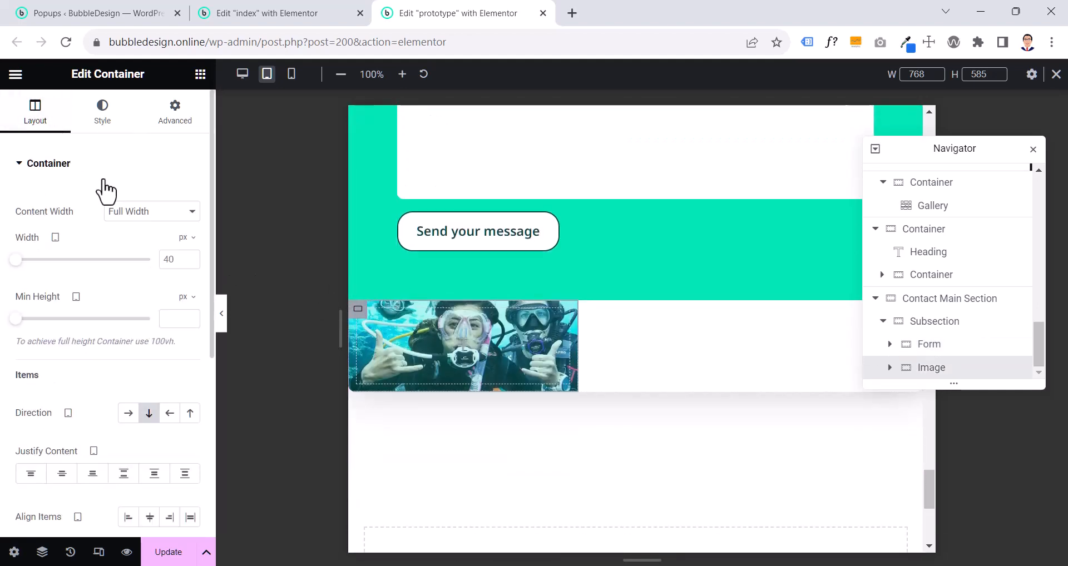
left_click(172, 259)
mouse_move(179, 239)
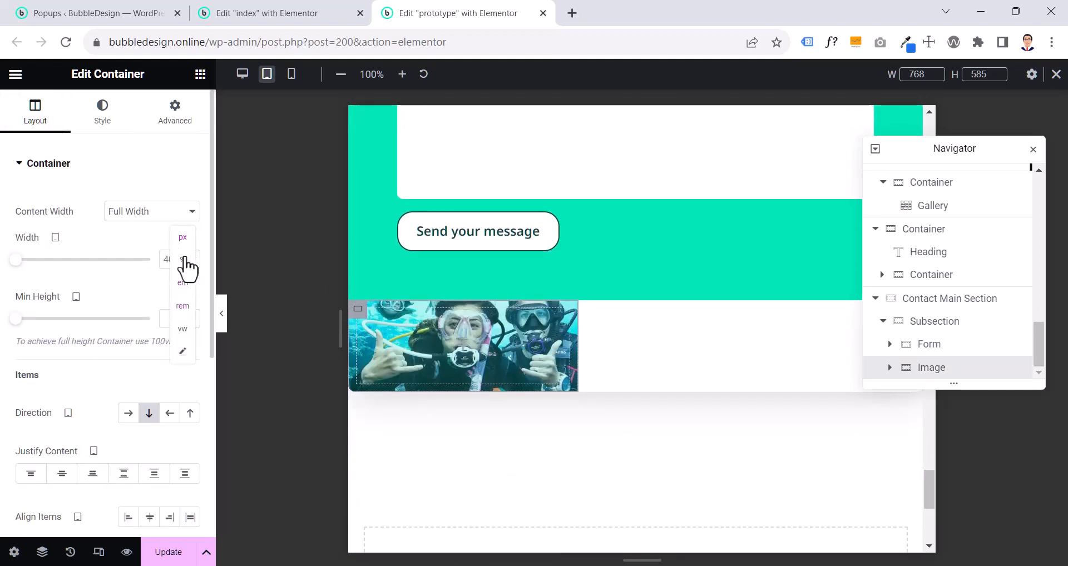
left_click(185, 271)
left_click(170, 262)
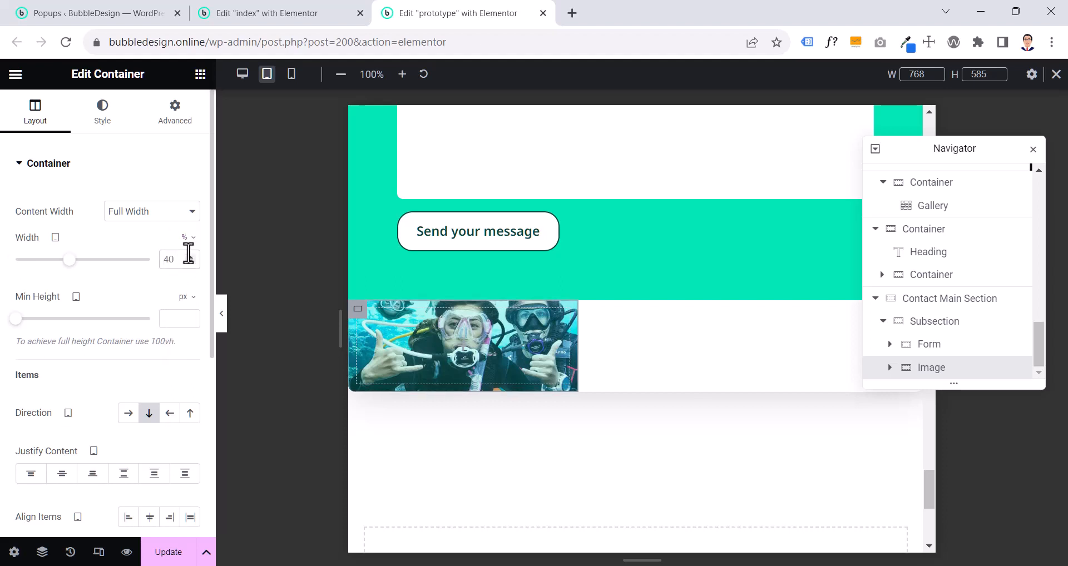
type("100")
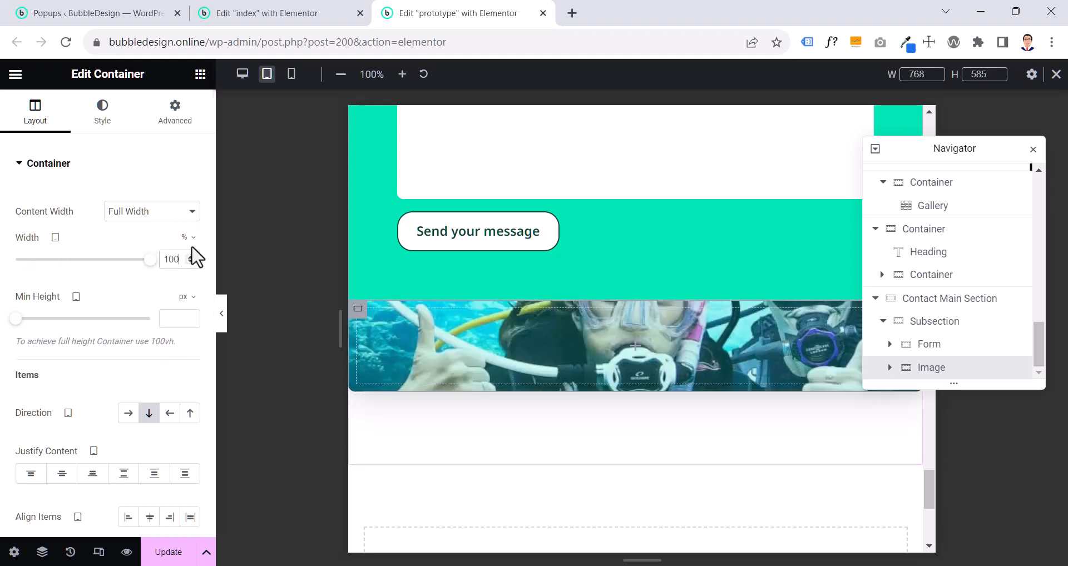
- Check the image container's minimum height on the index page and set the prototype's Image container to a minimum height of 40 vh
left_click(334, 12)
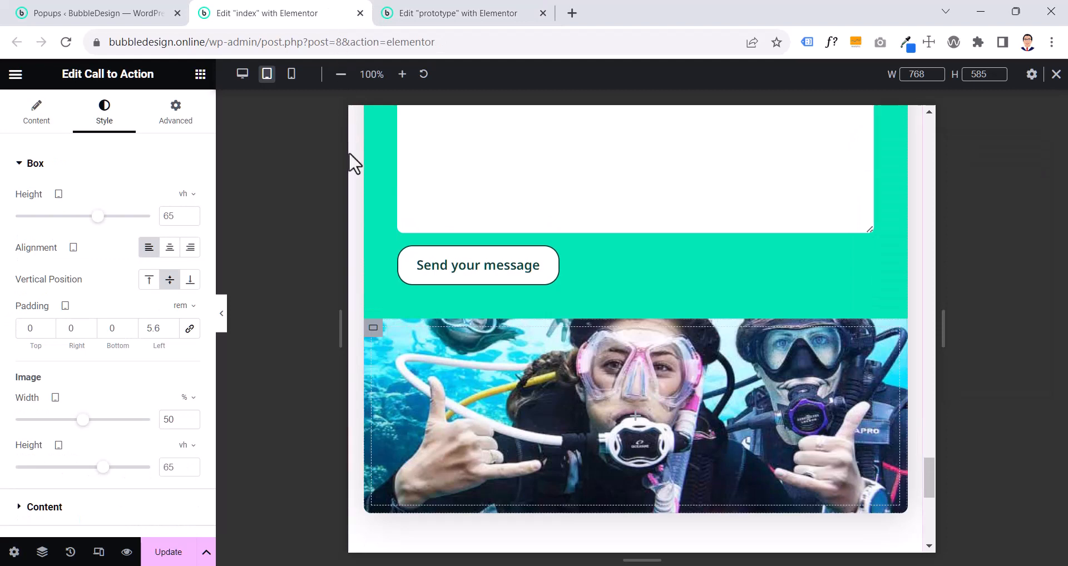
left_click(373, 328)
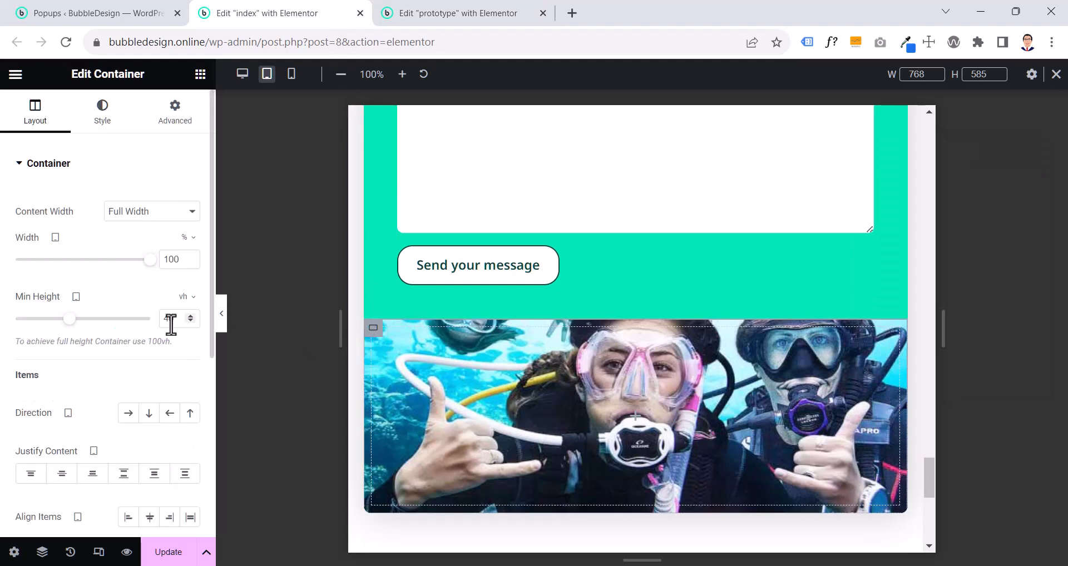
left_click(420, 12)
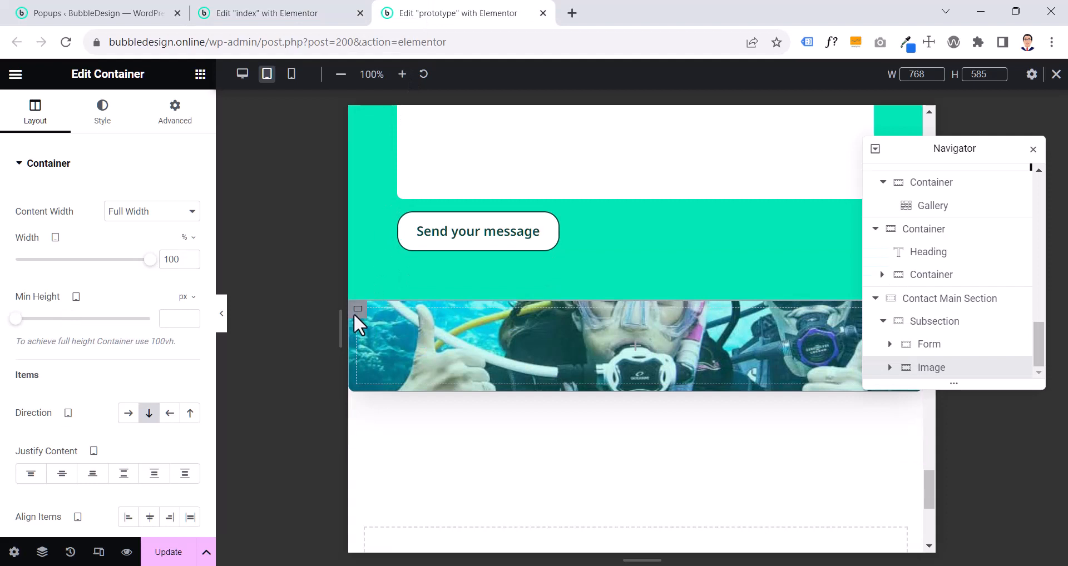
left_click(184, 297)
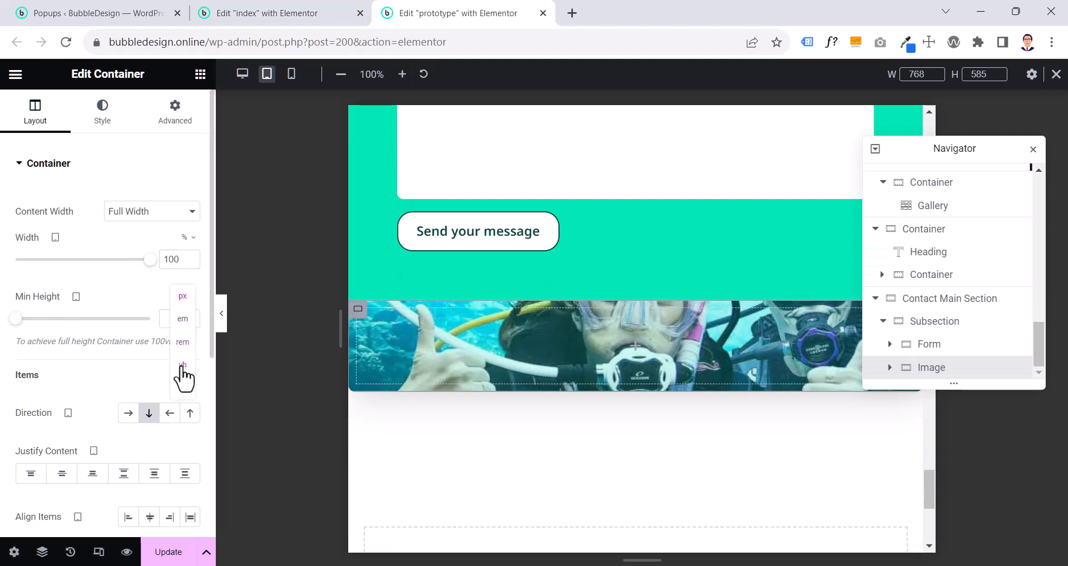
left_click(183, 365)
left_click(175, 320)
type("40")
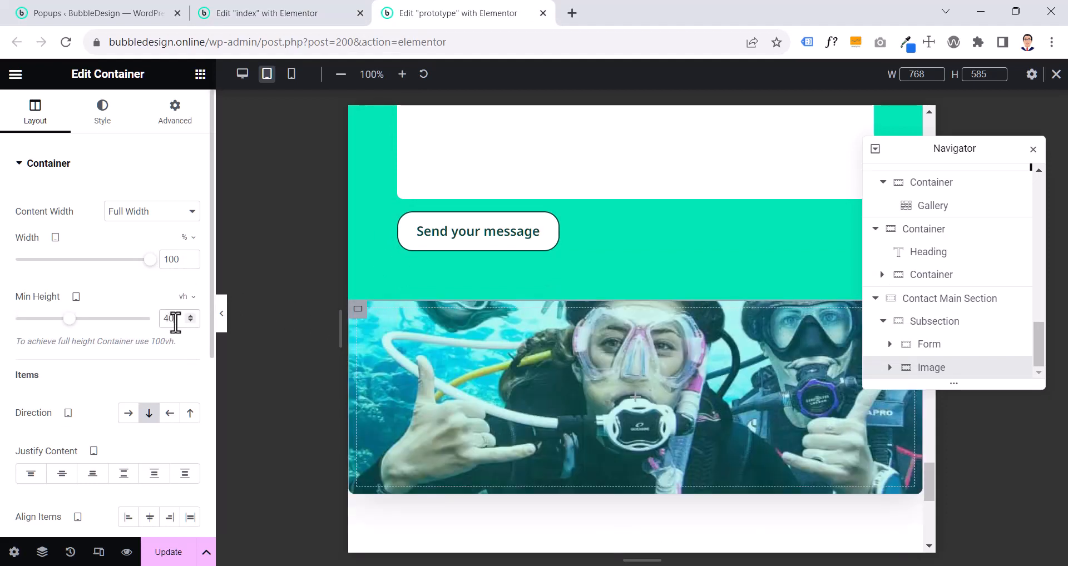
- Compare the spacing around the contact section on the index and prototype pages
left_click(317, 14)
scroll(610, 303, "up", 10)
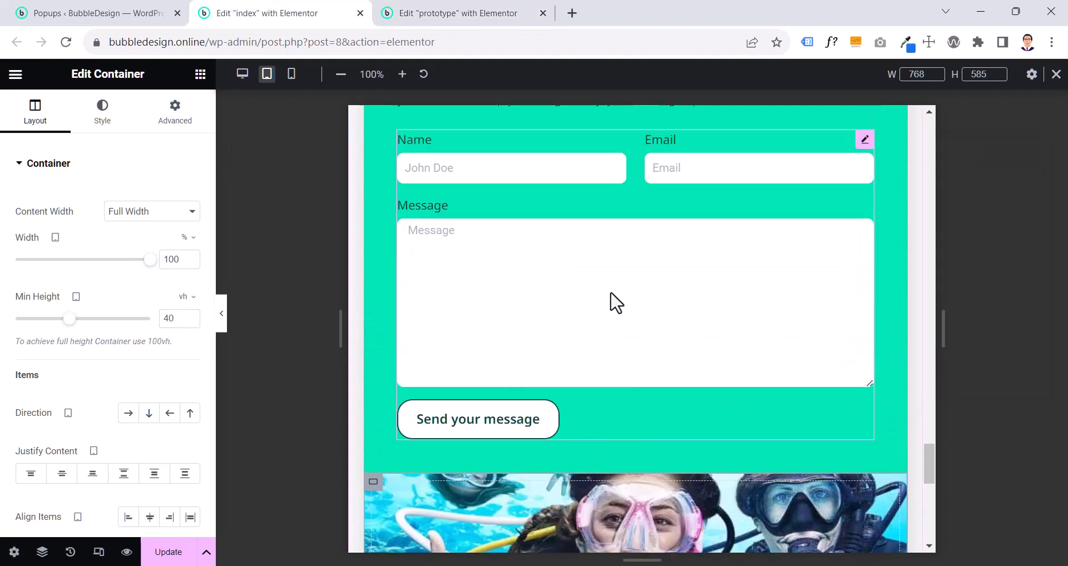
left_click(478, 13)
scroll(555, 255, "up", 8)
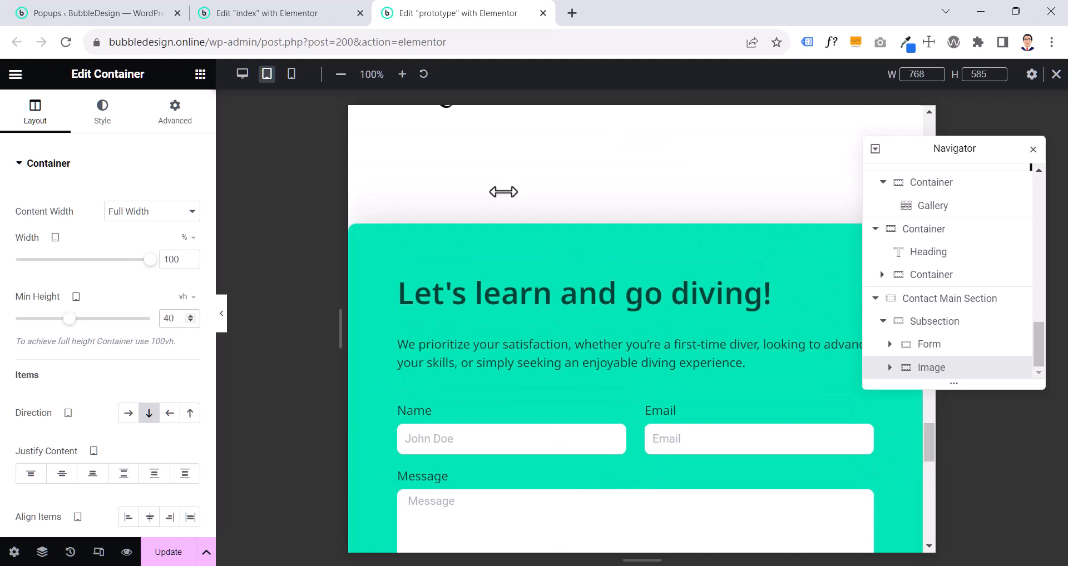
left_click(315, 12)
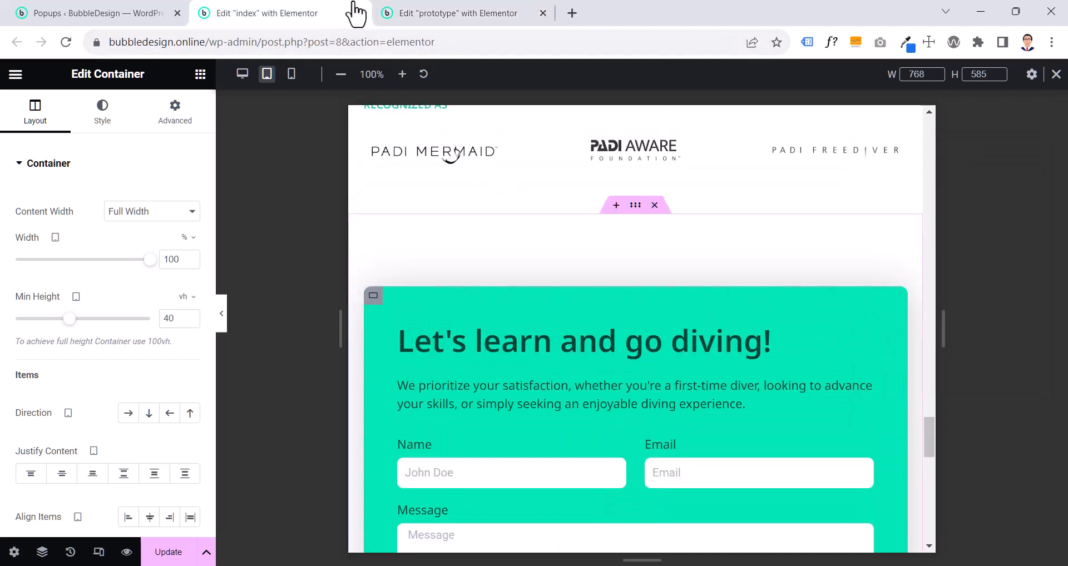
left_click(436, 12)
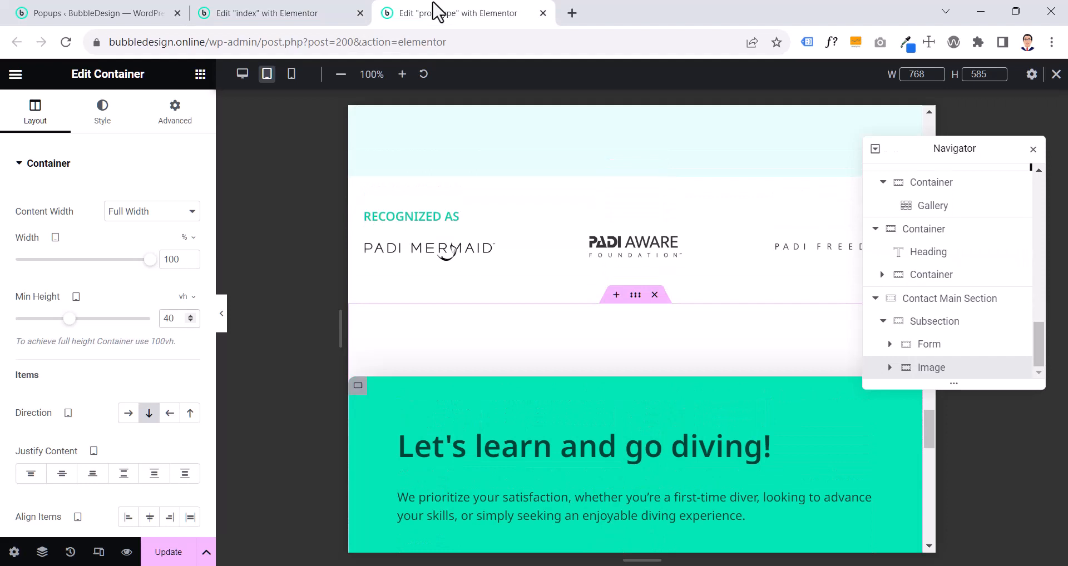
left_click(637, 304)
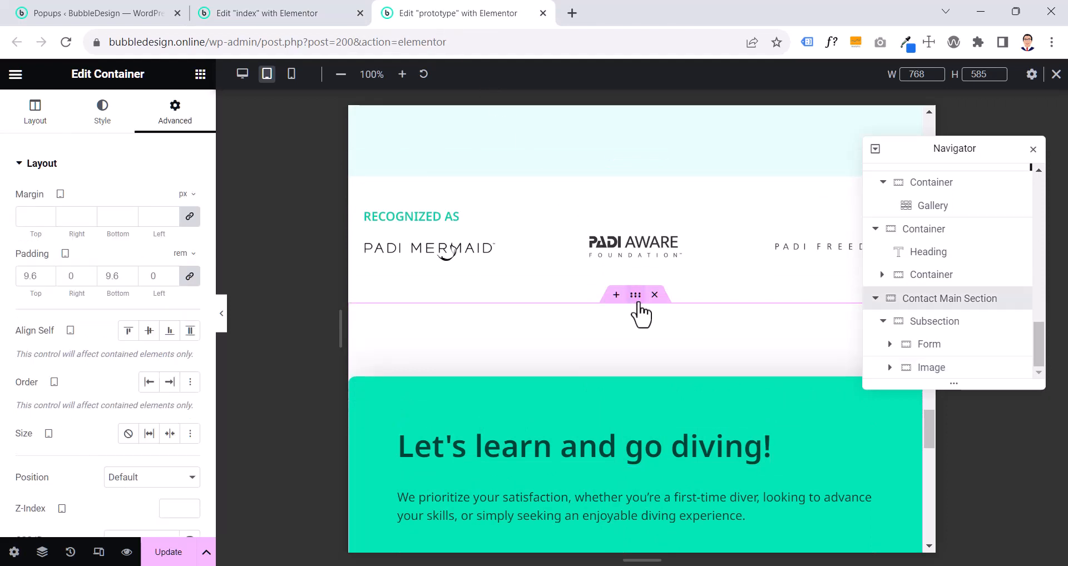
left_click(189, 278)
double_click(71, 276)
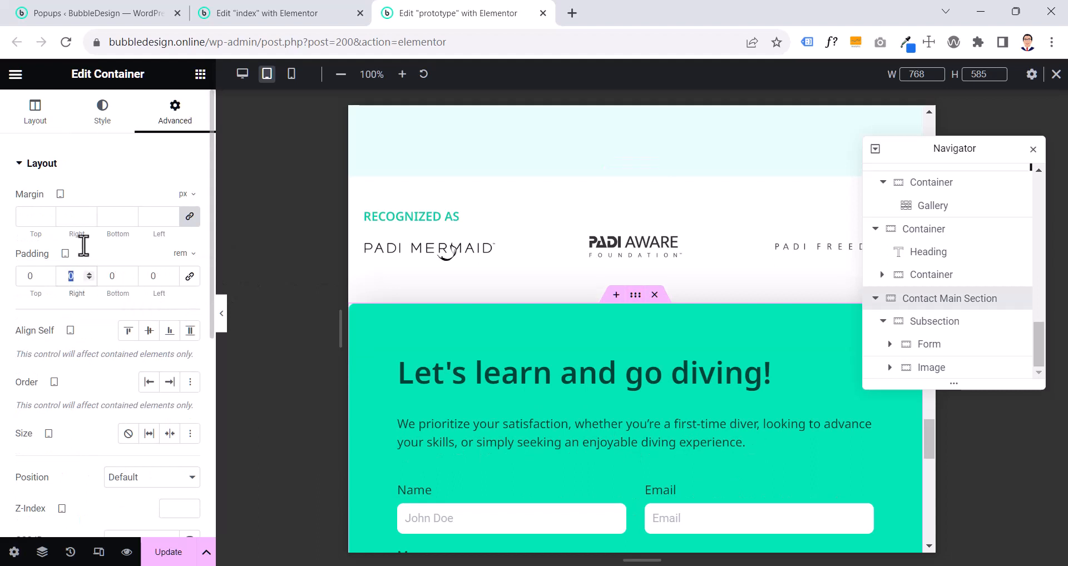
type("2")
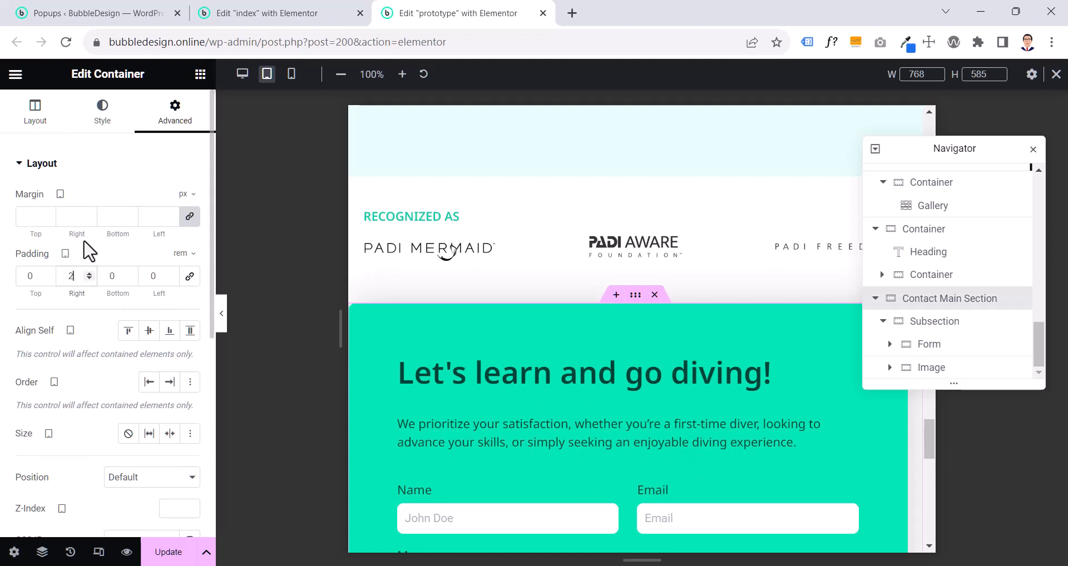
double_click(158, 276)
type("2")
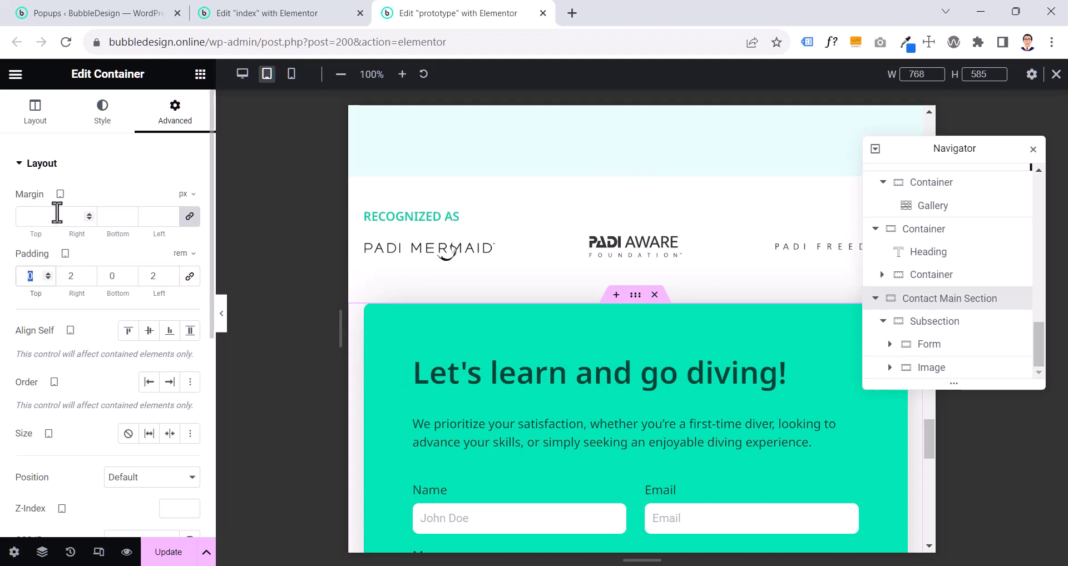
type("4.4")
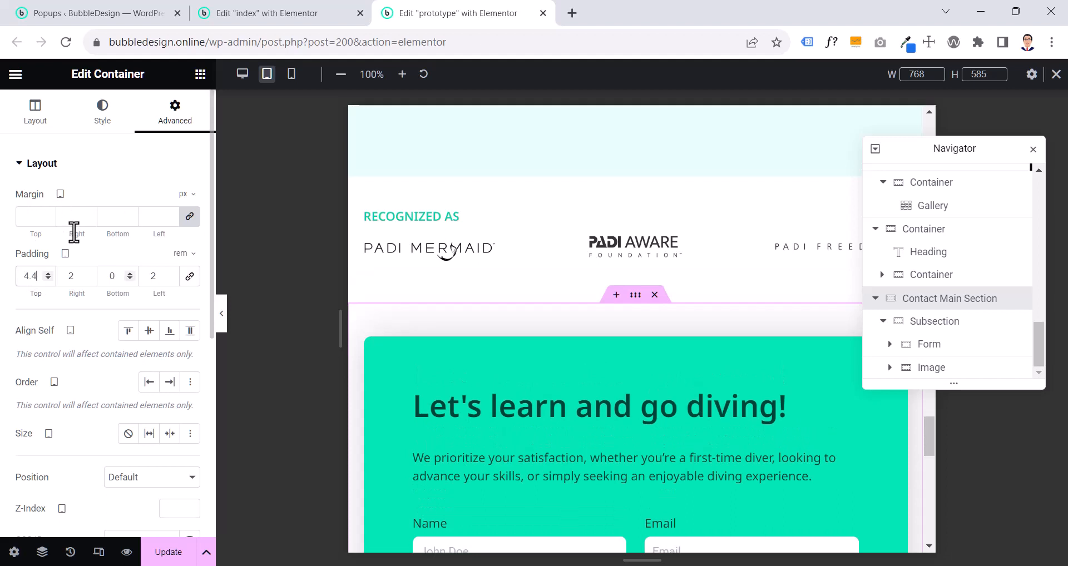
double_click(107, 283)
type("4.4")
- Hide the editing panel to review the contact section, its image and the surrounding sections in the tablet preview, and restore the panel
left_click(221, 325)
scroll(389, 316, "down", 10)
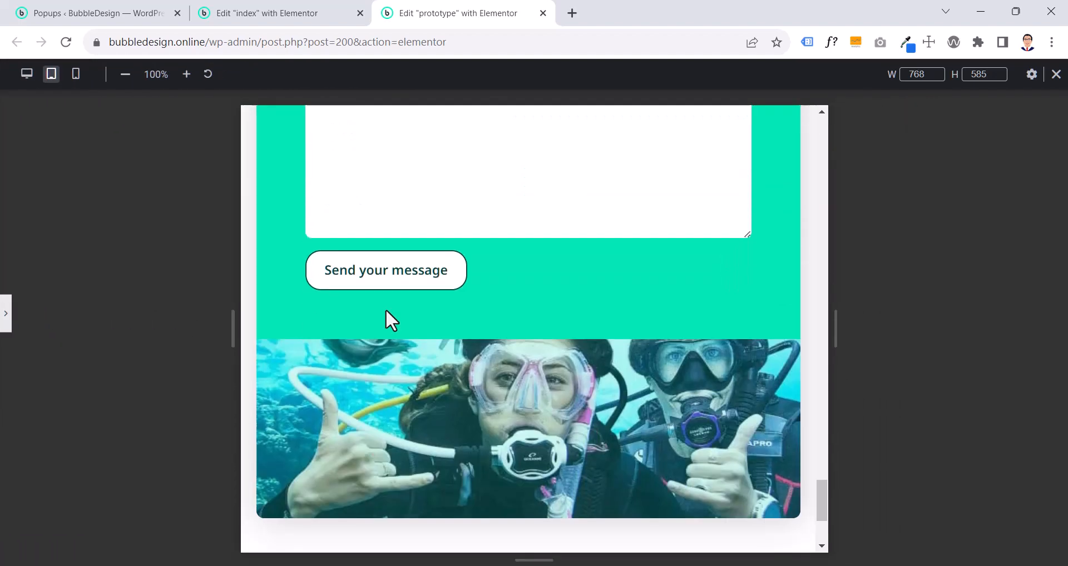
scroll(562, 331, "up", 10)
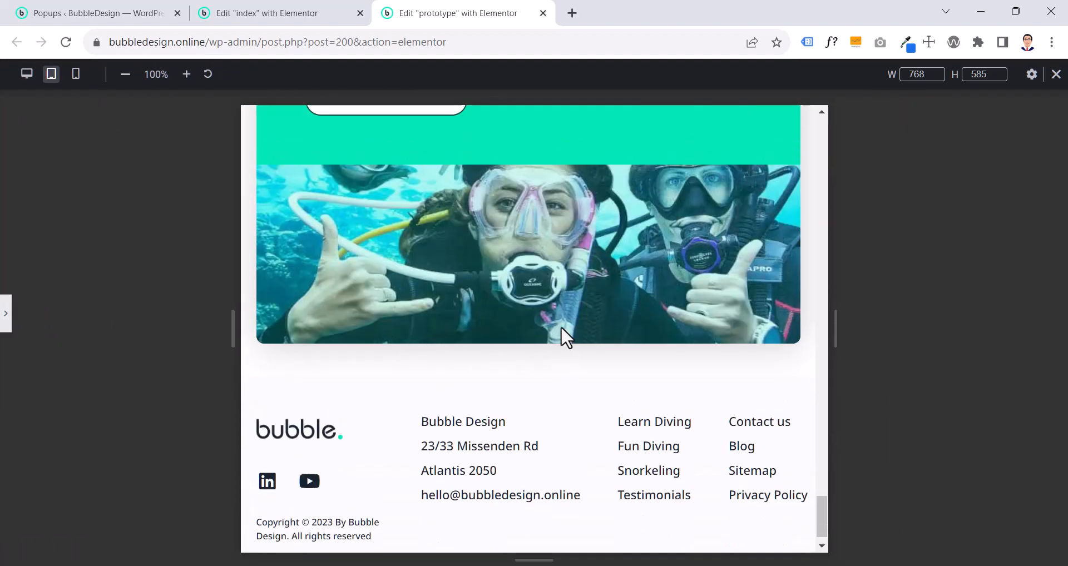
scroll(561, 326, "up", 3)
scroll(561, 326, "down", 8)
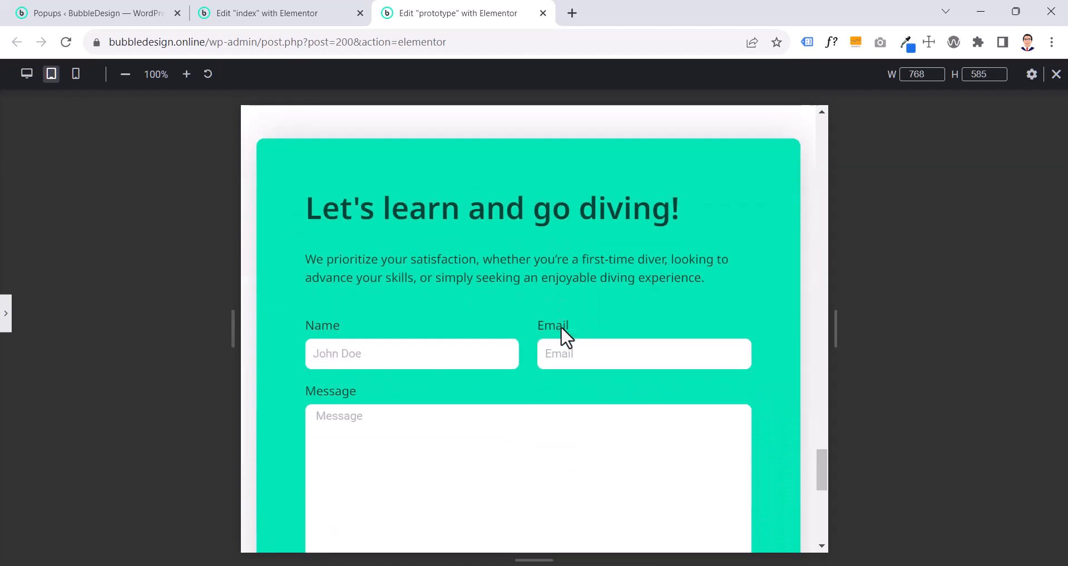
scroll(561, 325, "up", 4)
scroll(561, 325, "up", 3)
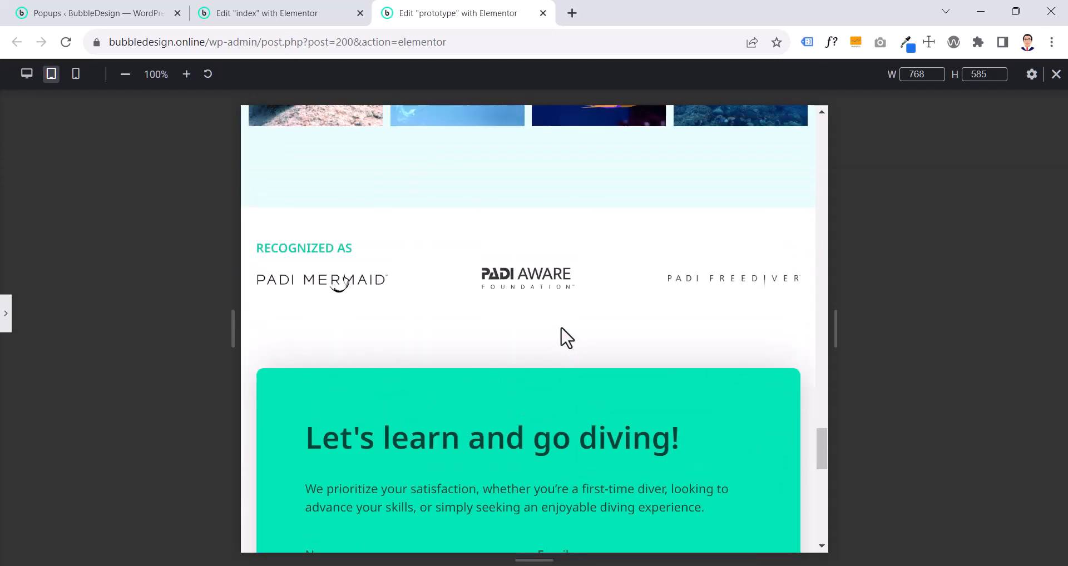
scroll(560, 328, "down", 3)
left_click(6, 320)
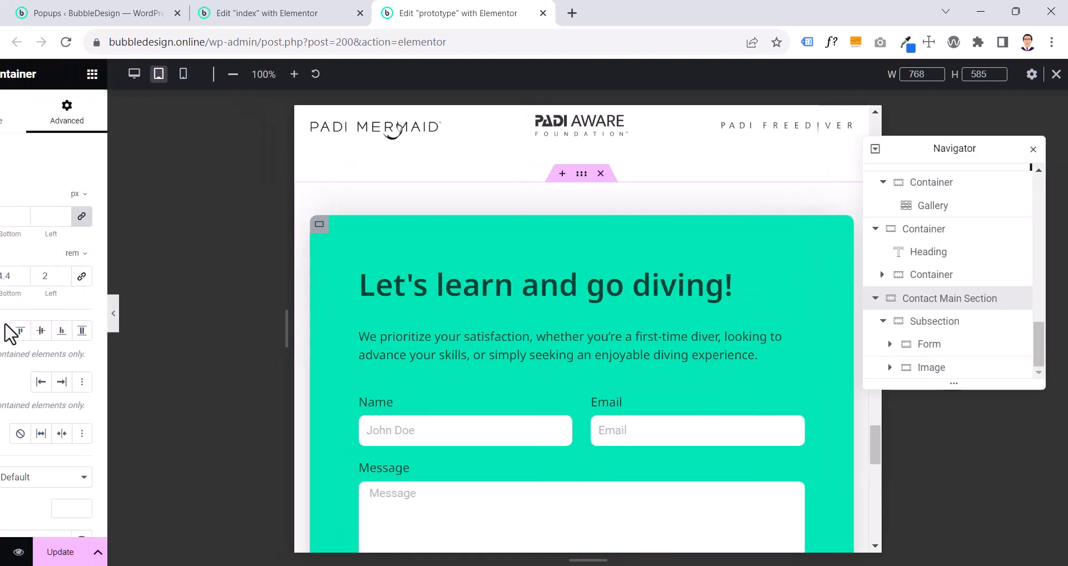
left_click(593, 292)
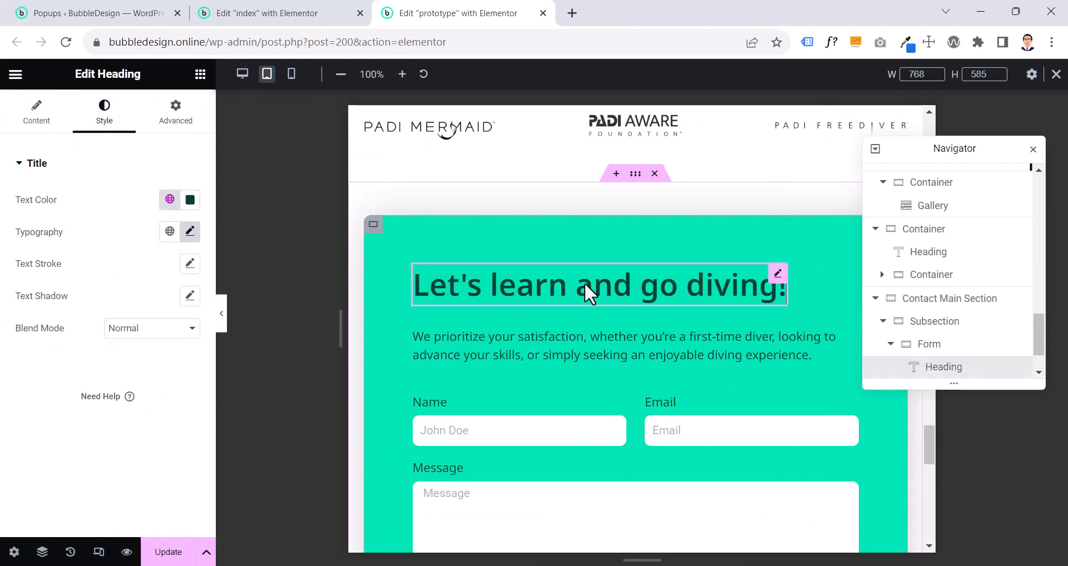
left_click(314, 17)
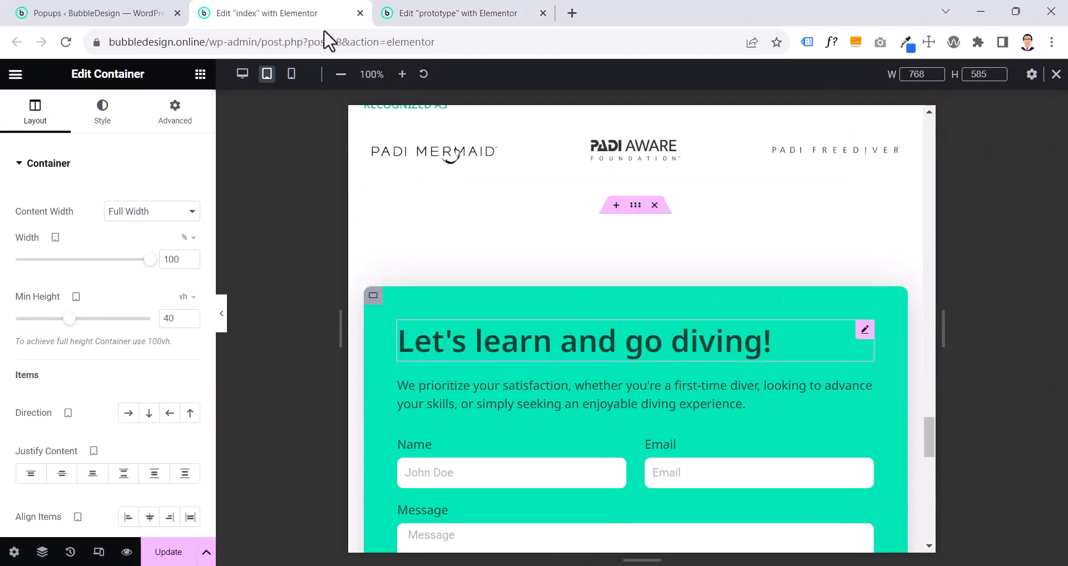
right_click(519, 343)
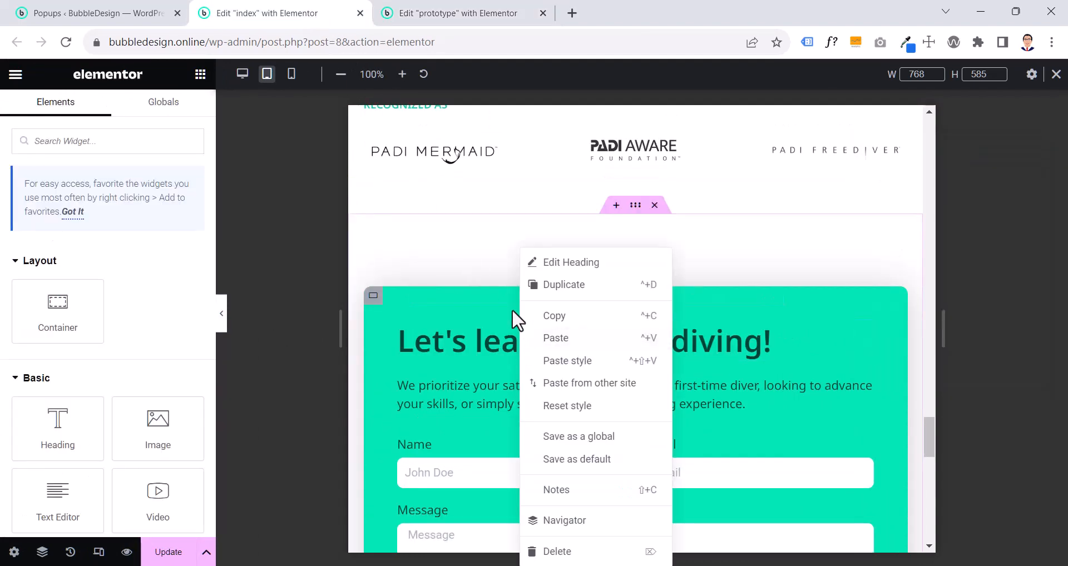
left_click(446, 12)
- Copy the "What our customers say" heading and paste its style onto the "Let's learn and go diving!" heading
scroll(566, 414, "up", 5)
scroll(564, 405, "up", 10)
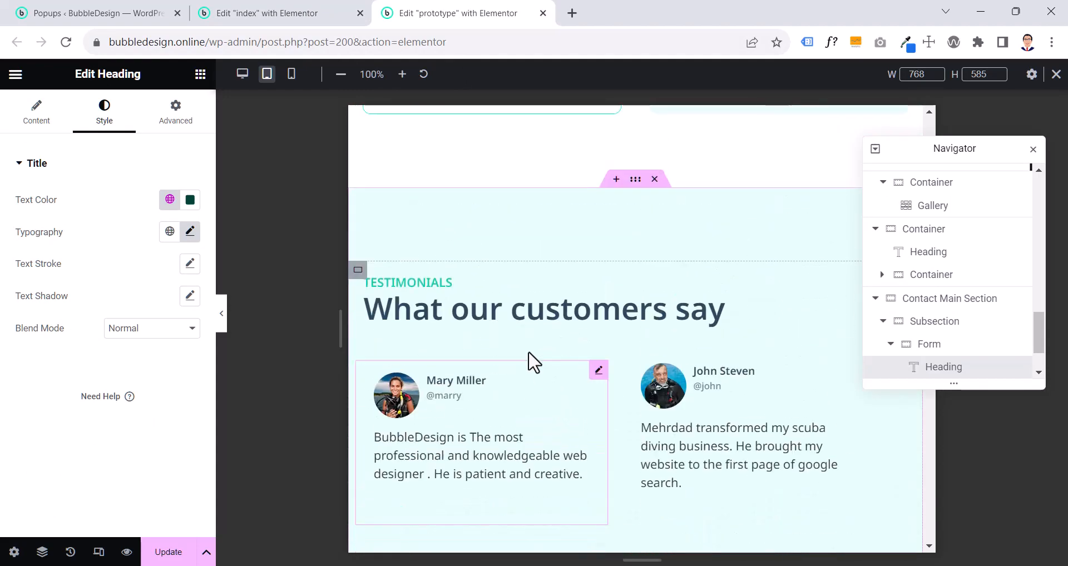
right_click(517, 327)
left_click(518, 318)
scroll(568, 361, "down", 15)
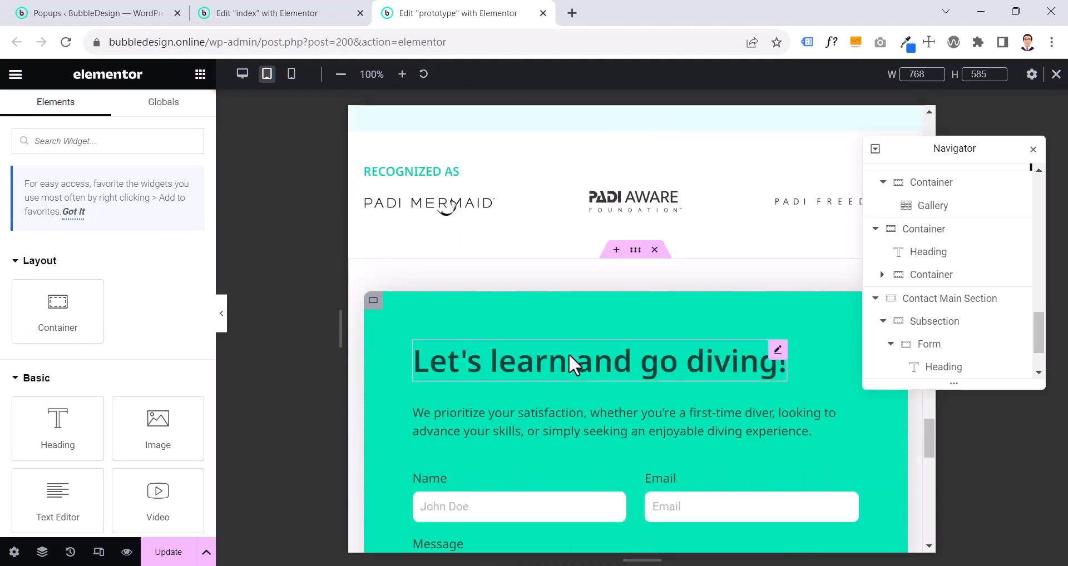
right_click(569, 352)
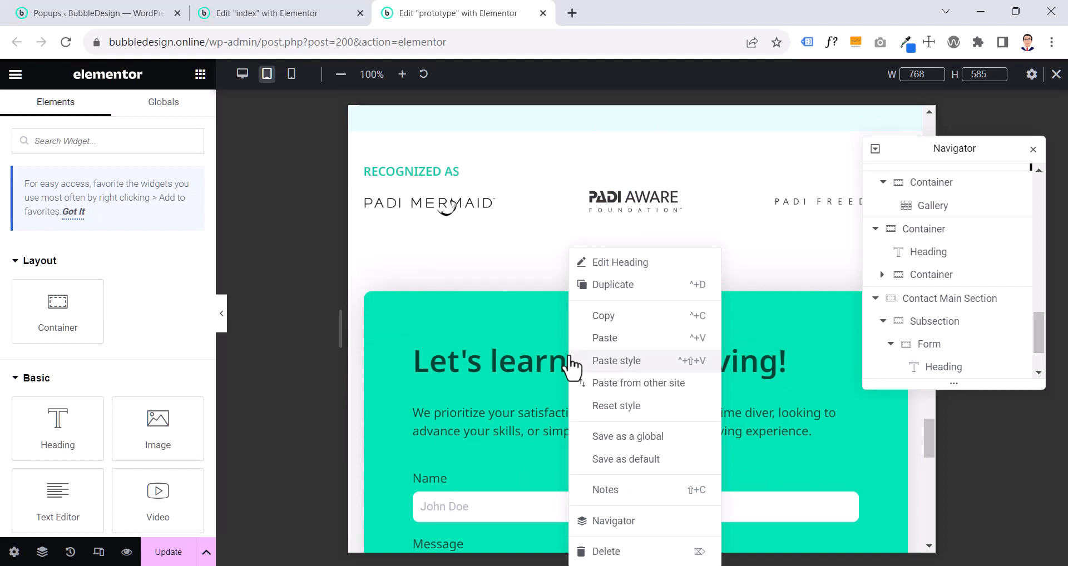
left_click(585, 361)
- Set the "Let's learn and go diving!" heading's text color to the global color Mobile Nav Text
left_click(563, 372)
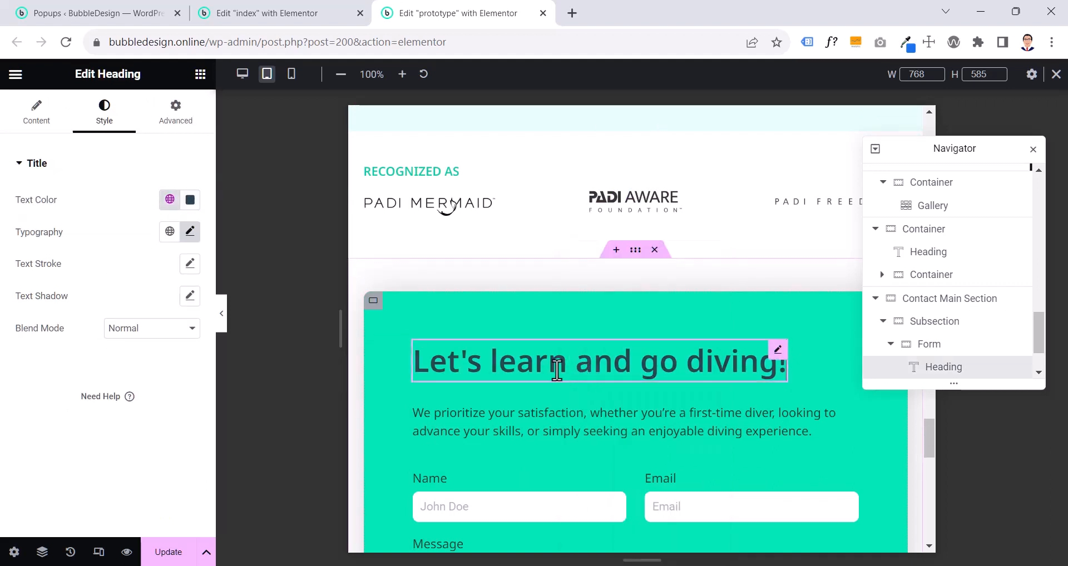
left_click(170, 200)
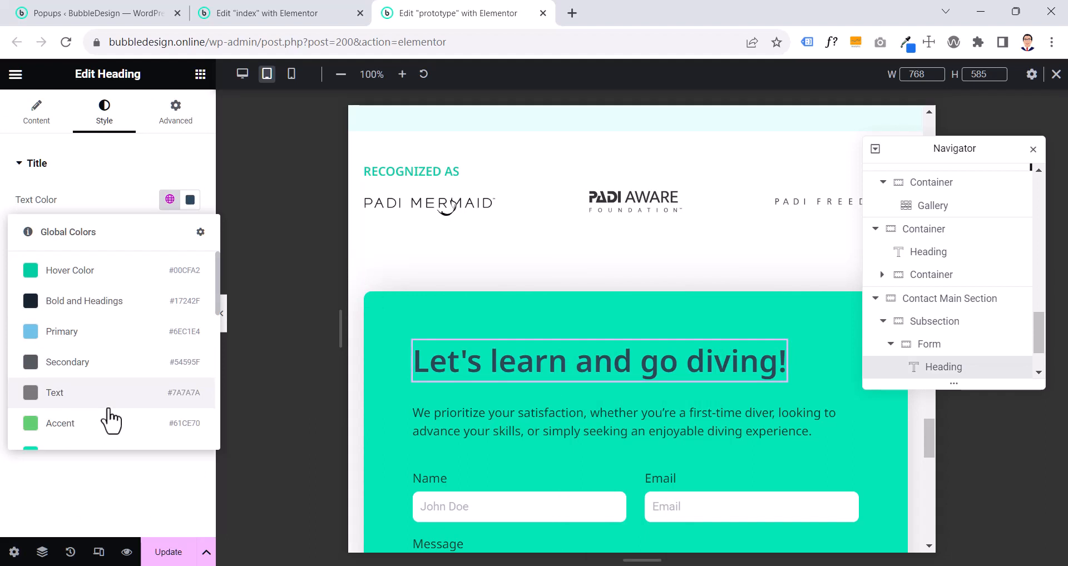
scroll(122, 406, "down", 4)
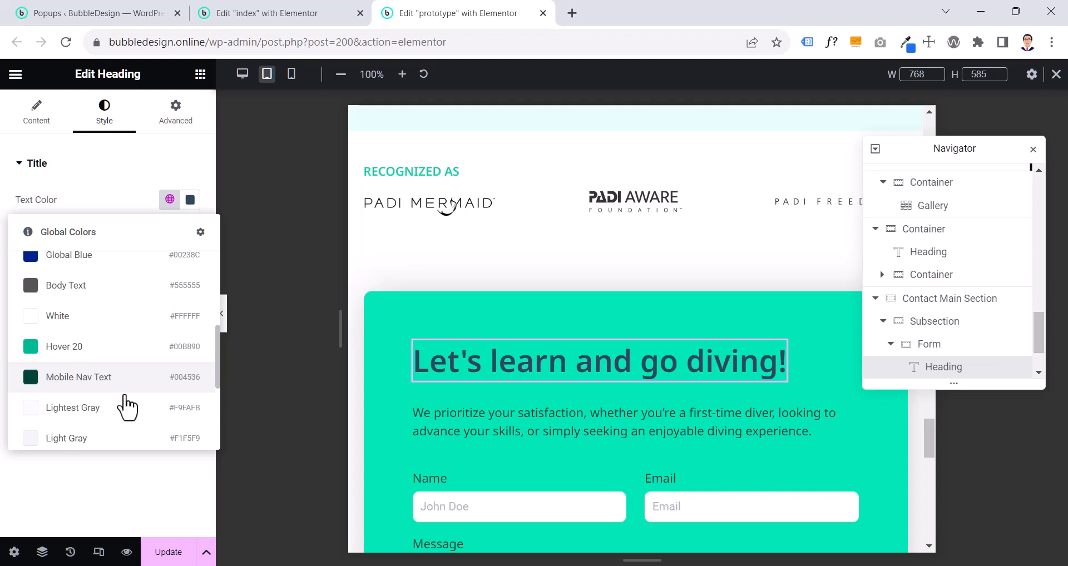
left_click(108, 380)
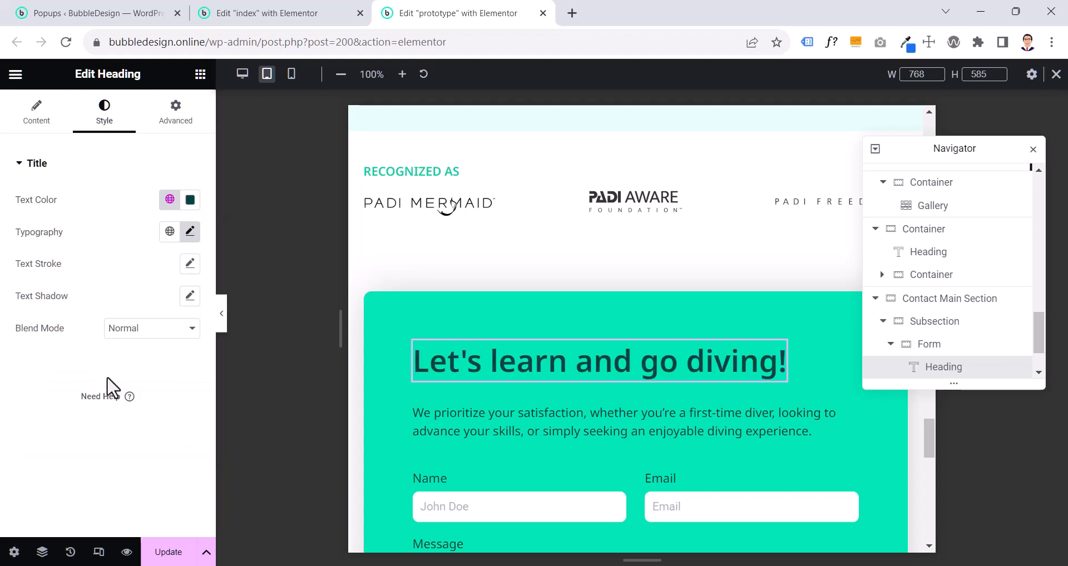
- Try the global color Body text color on the "Let's learn and go diving!" heading and restore Mobile Nav Text
left_click(170, 201)
scroll(143, 269, "down", 5)
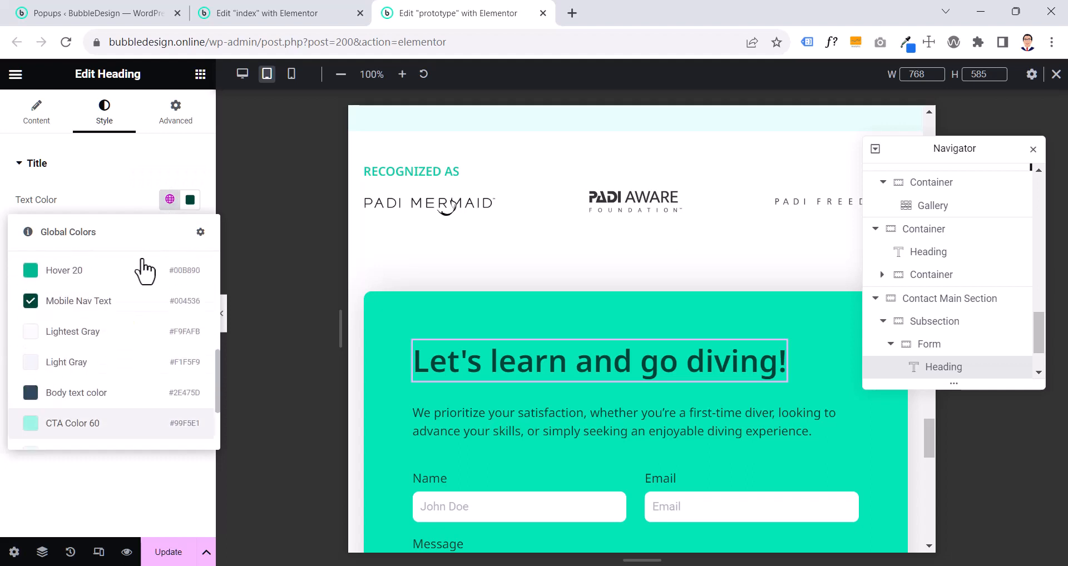
left_click(78, 394)
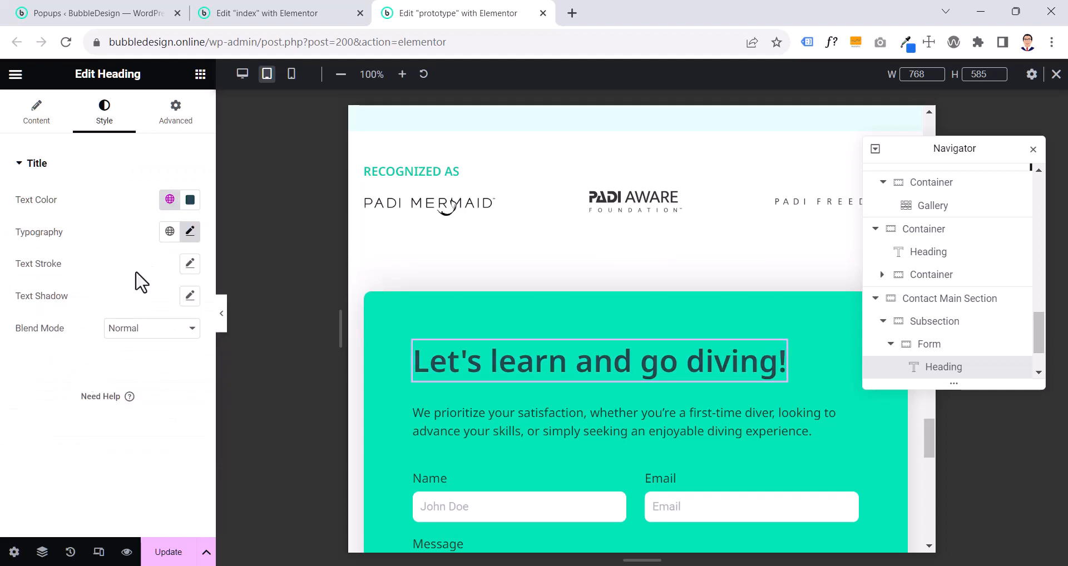
left_click(169, 199)
scroll(128, 333, "down", 5)
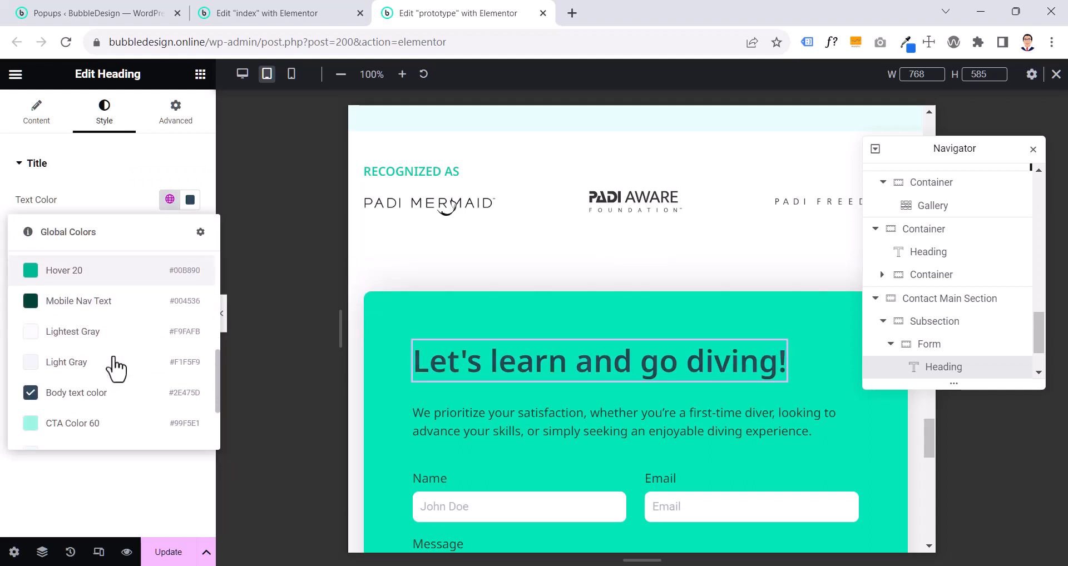
left_click(92, 302)
- Compare the prototype's contact form, fields and image placement with the contact section on the index page
scroll(531, 379, "down", 1)
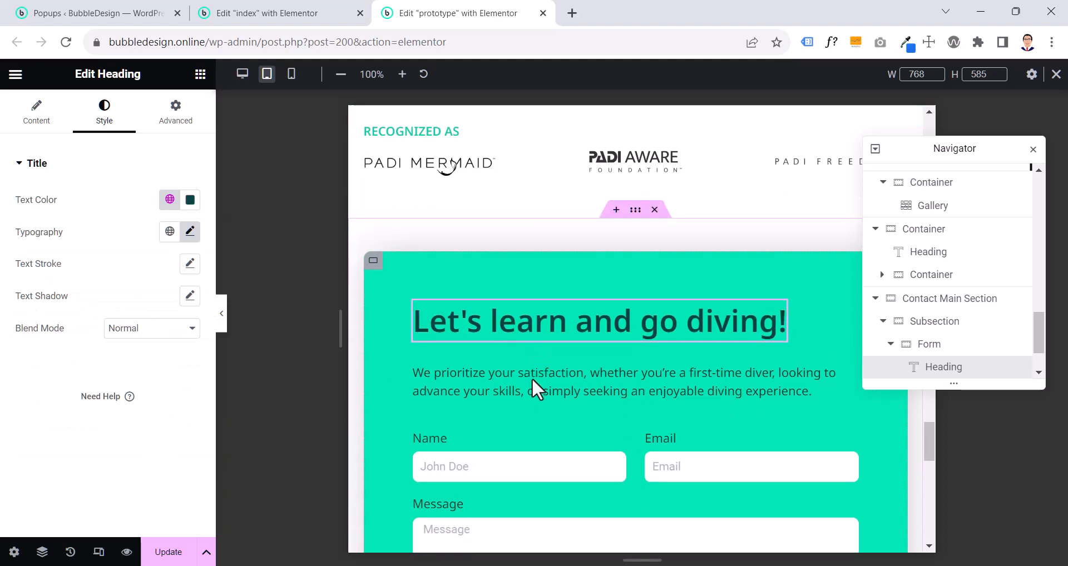
scroll(517, 356, "down", 4)
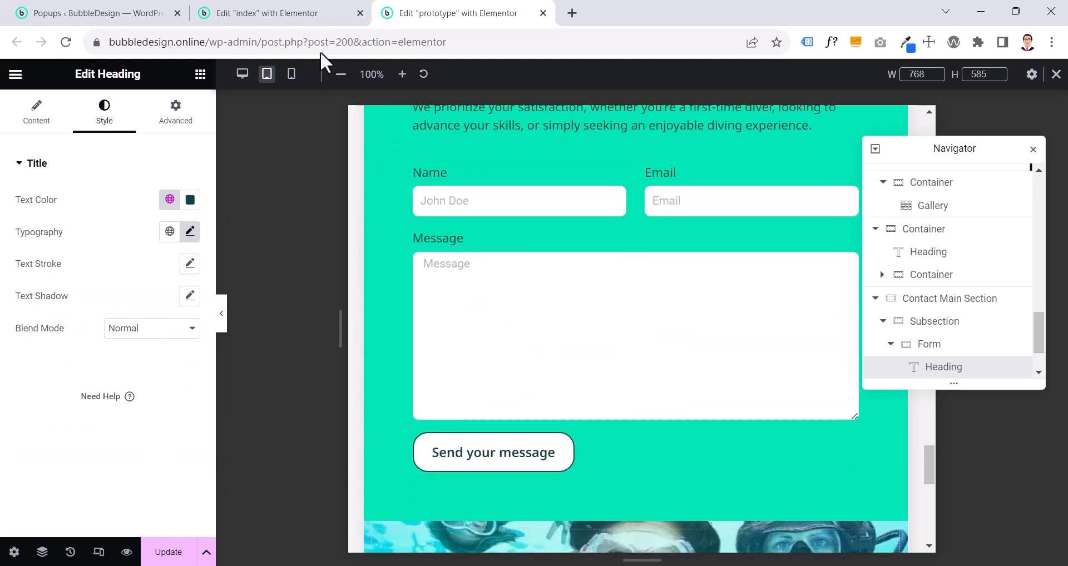
left_click(298, 17)
scroll(445, 250, "down", 1)
left_click(468, 318)
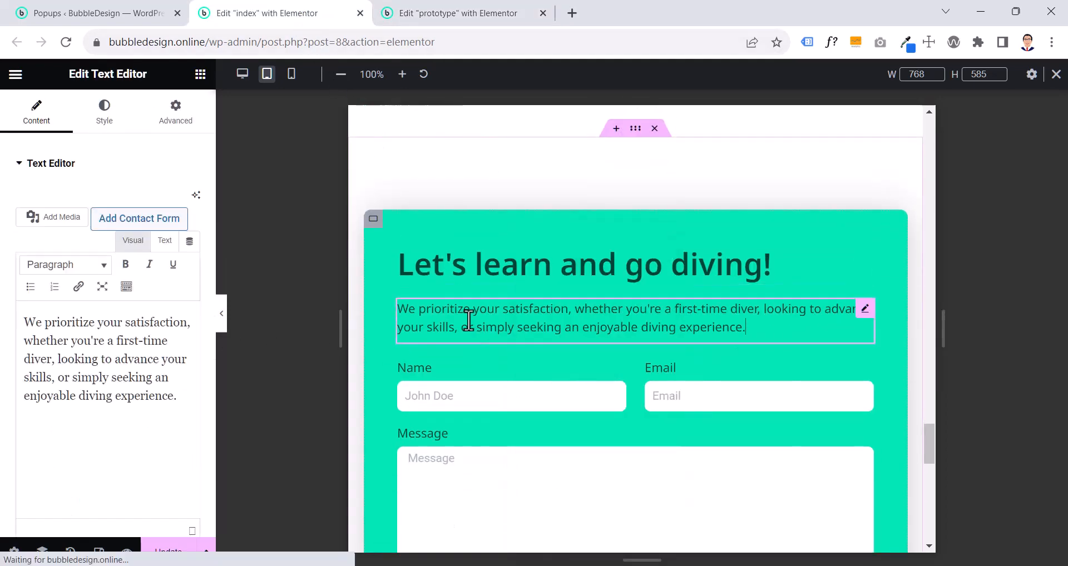
scroll(726, 351, "down", 3)
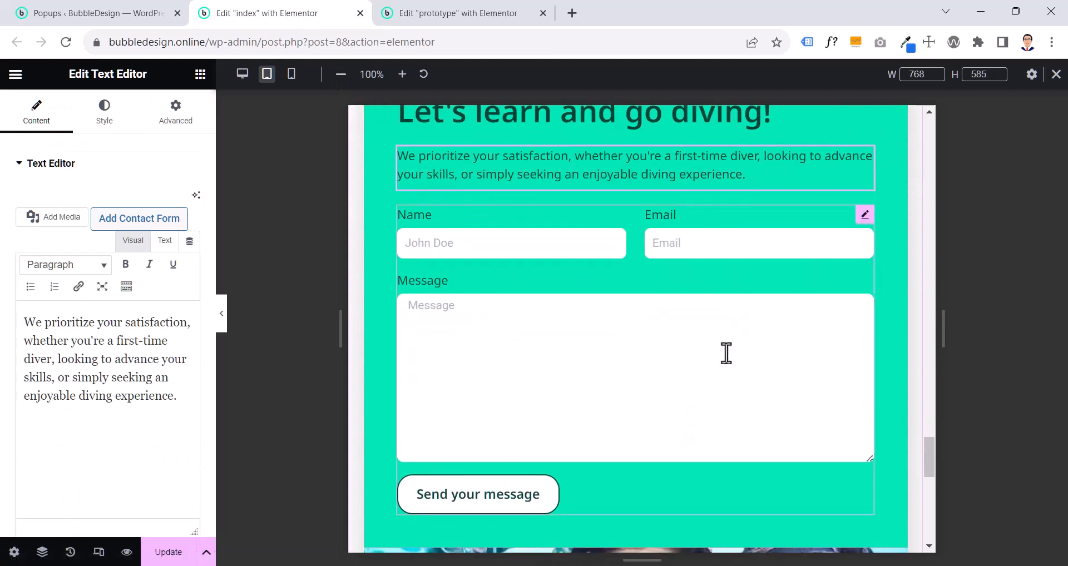
left_click(430, 12)
scroll(500, 300, "down", 2)
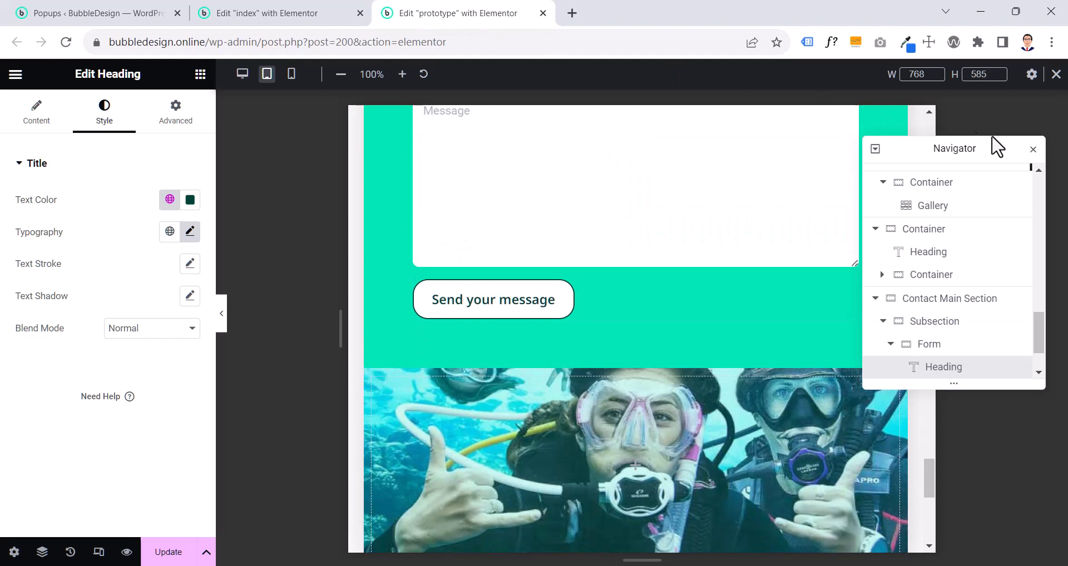
left_click(1032, 149)
scroll(728, 412, "up", 4)
scroll(728, 406, "down", 7)
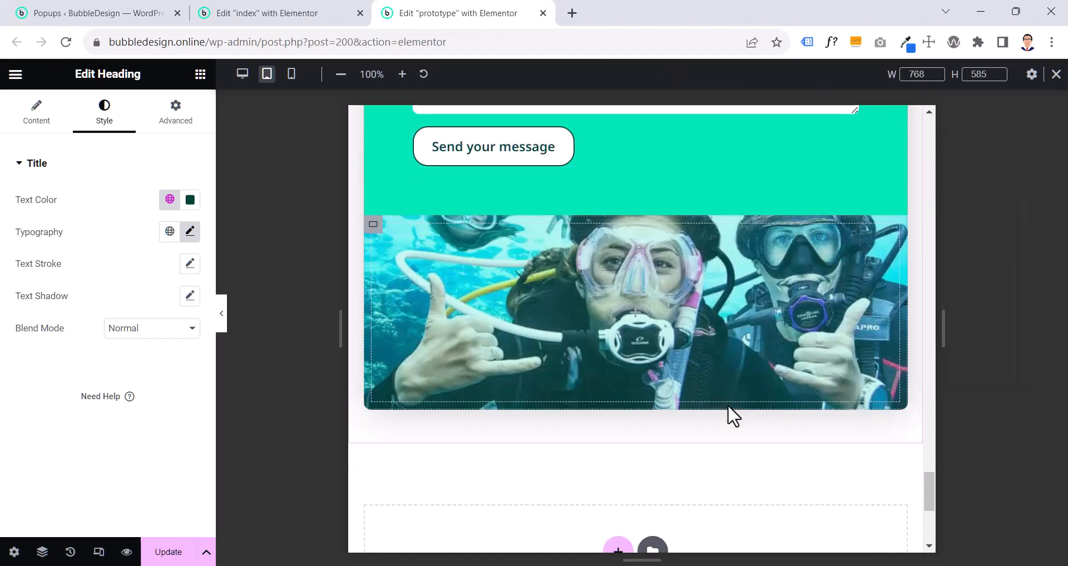
scroll(728, 404, "up", 2)
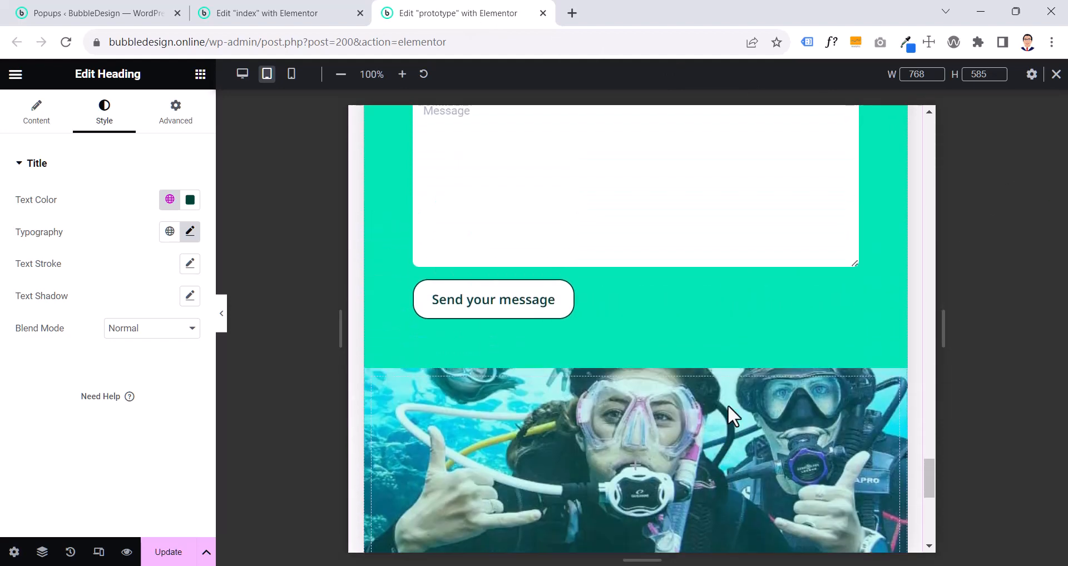
- Try row and column directions on the contact section's Subsection container and set its tablet direction to Column - reversed
left_click(41, 551)
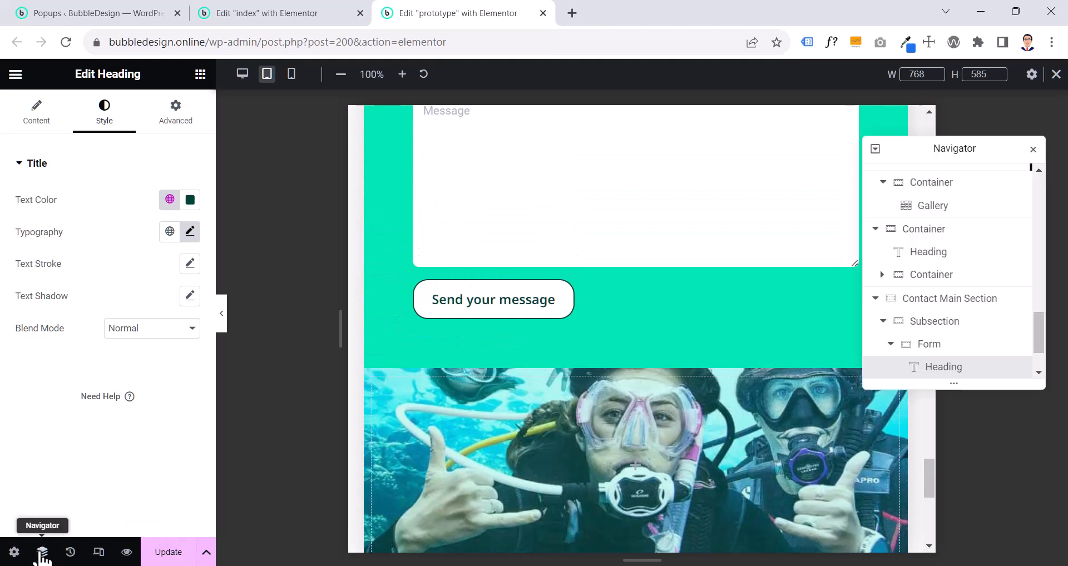
left_click(924, 323)
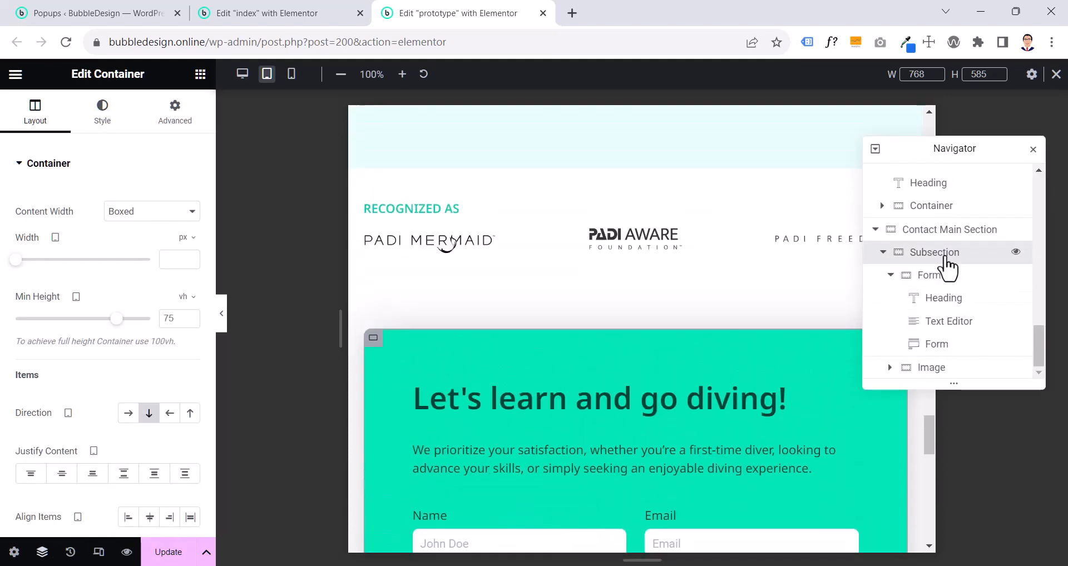
left_click(945, 257)
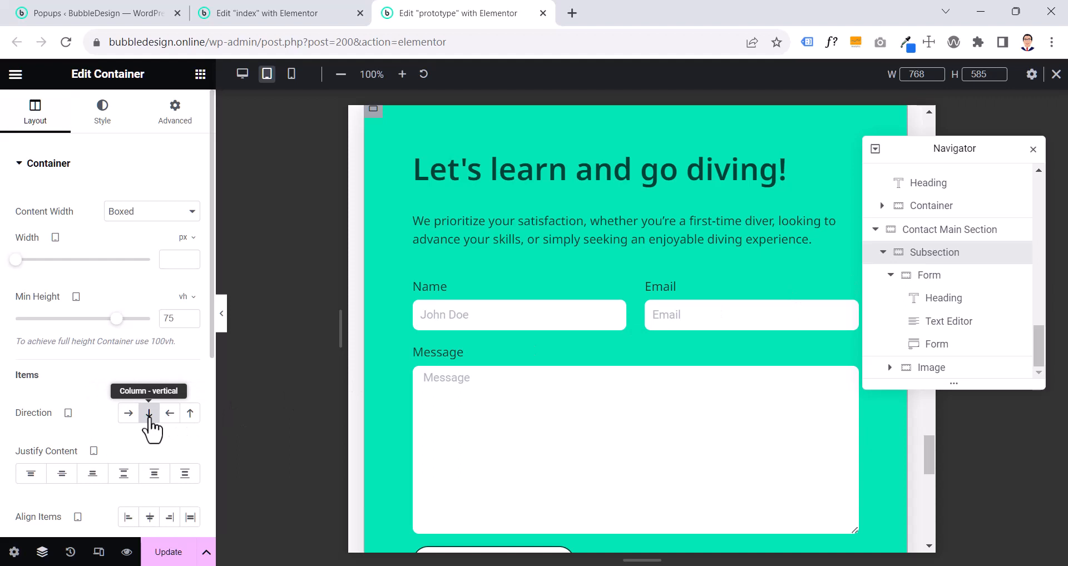
left_click(129, 412)
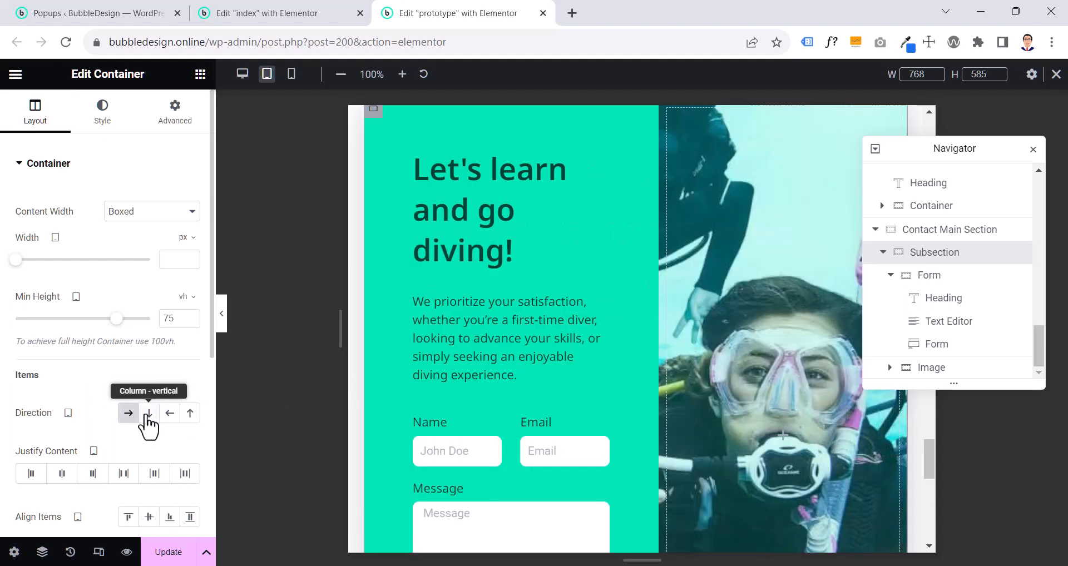
left_click(148, 414)
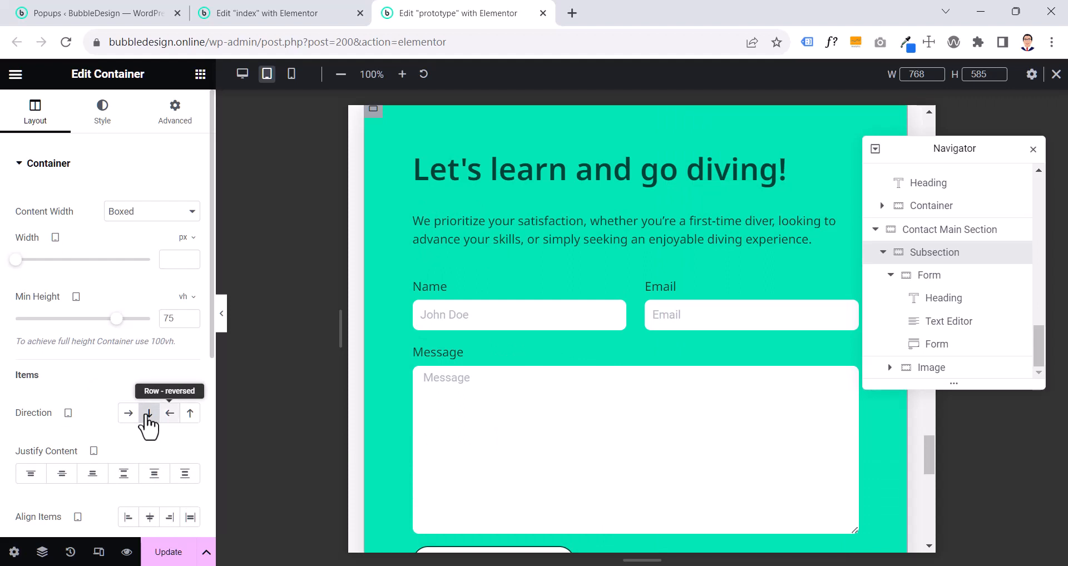
left_click(189, 414)
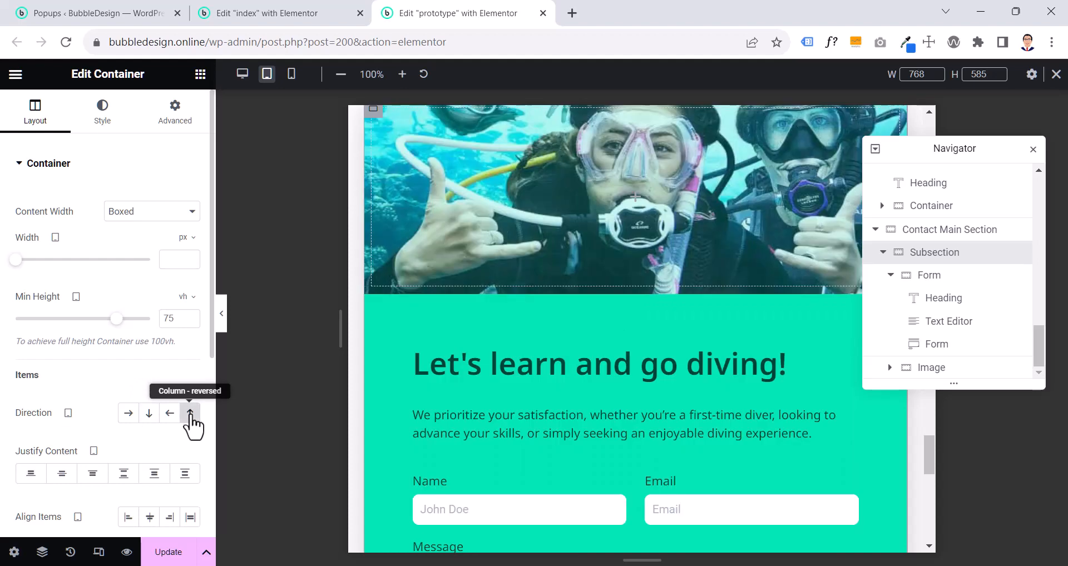
left_click(148, 413)
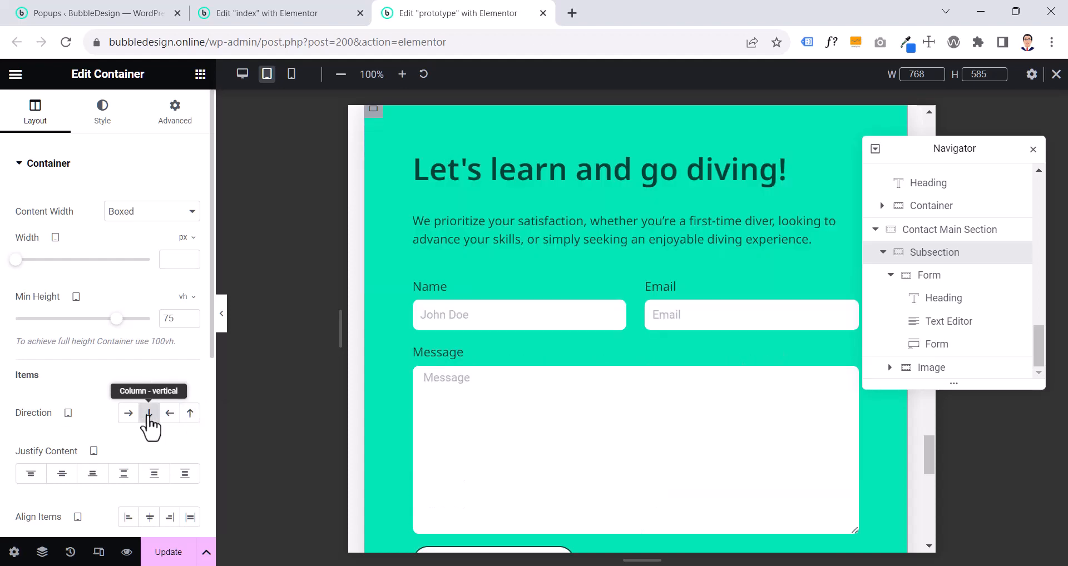
left_click(189, 417)
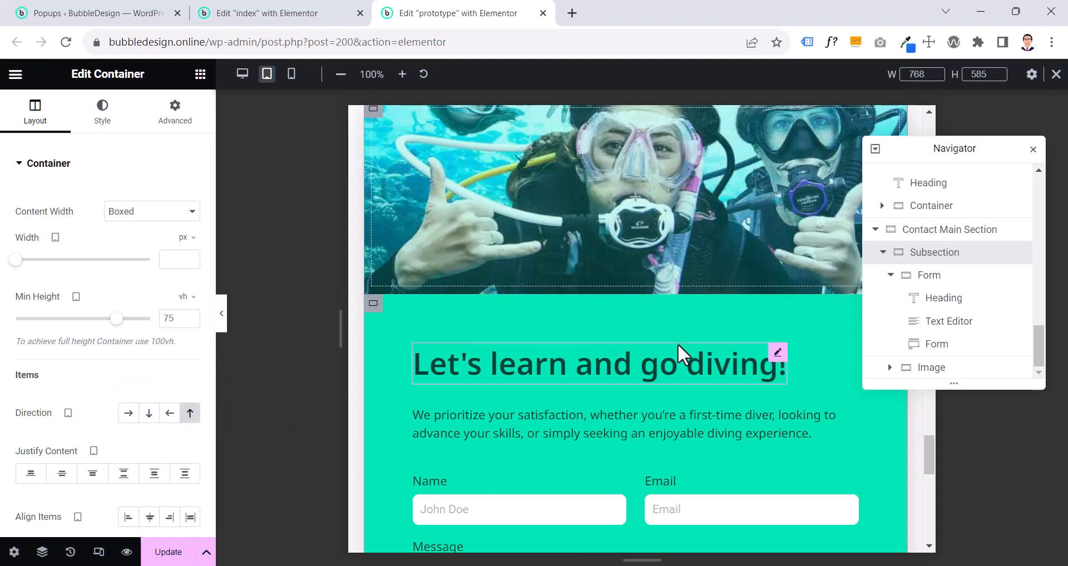
- Hide the editing panel to examine the stacking of the image and contact form in the tablet preview, and restore the panel
scroll(678, 345, "up", 3)
scroll(678, 345, "down", 7)
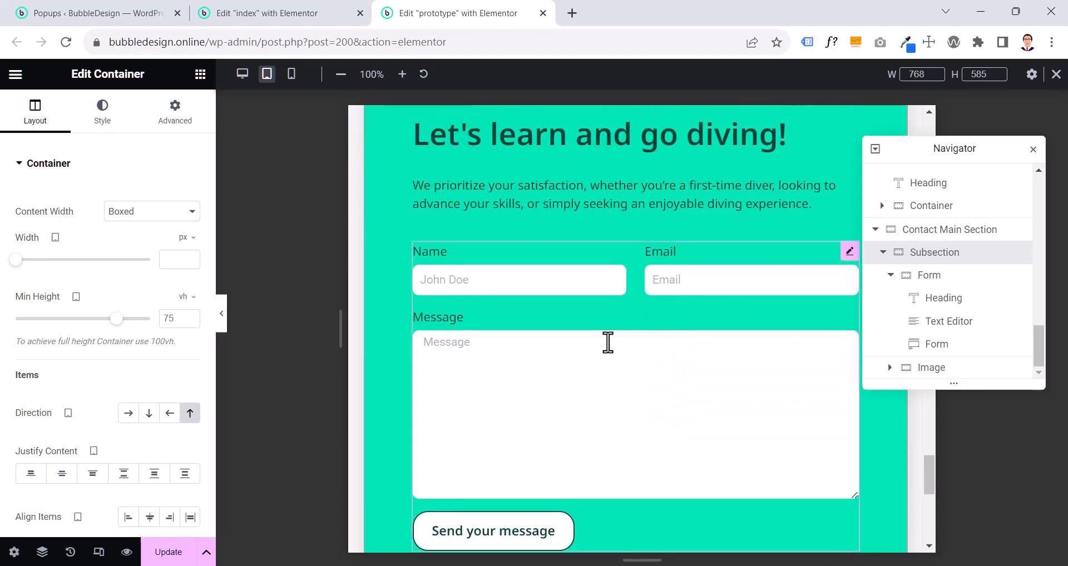
left_click(222, 327)
scroll(515, 361, "up", 8)
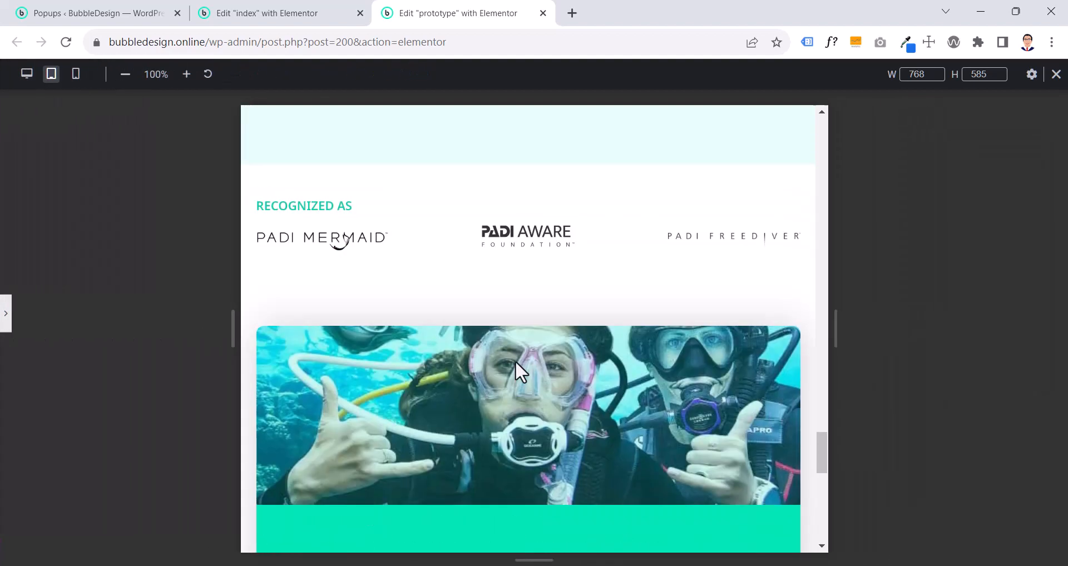
scroll(515, 361, "down", 5)
scroll(515, 360, "up", 4)
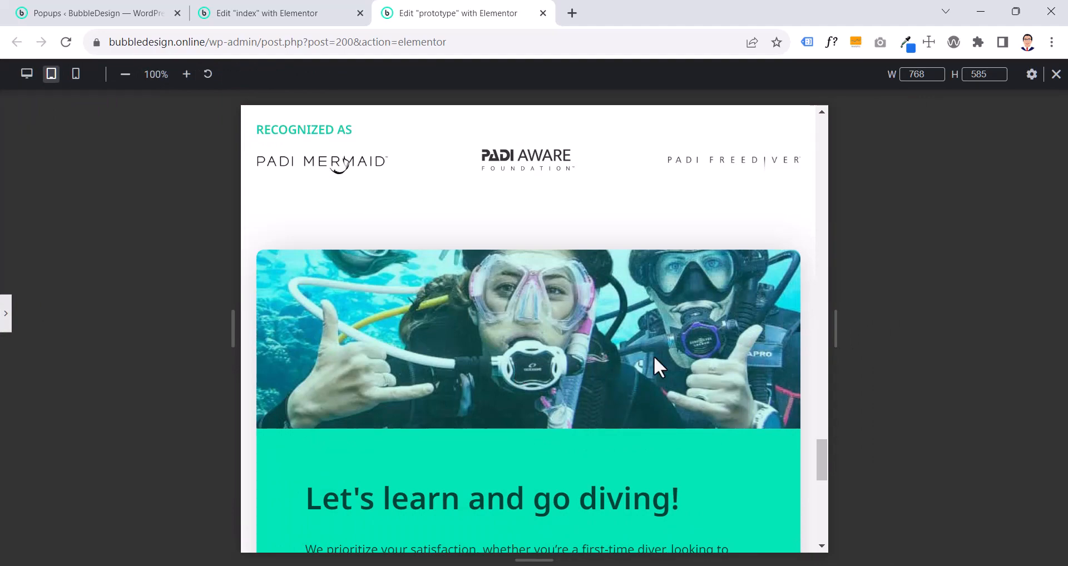
scroll(652, 356, "down", 3)
scroll(646, 356, "down", 3)
scroll(553, 360, "up", 1)
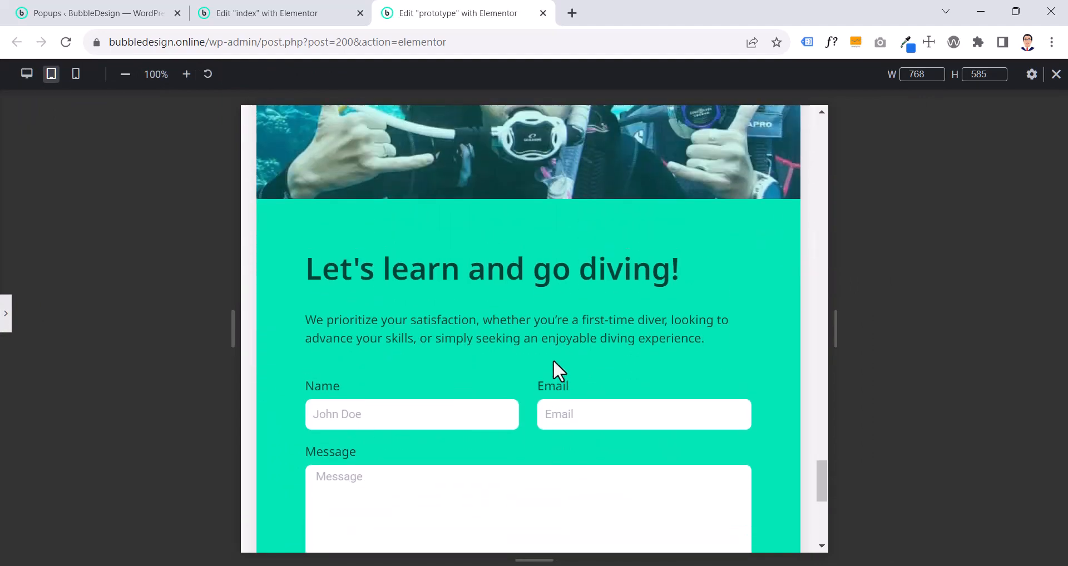
scroll(552, 360, "up", 3)
scroll(553, 361, "down", 2)
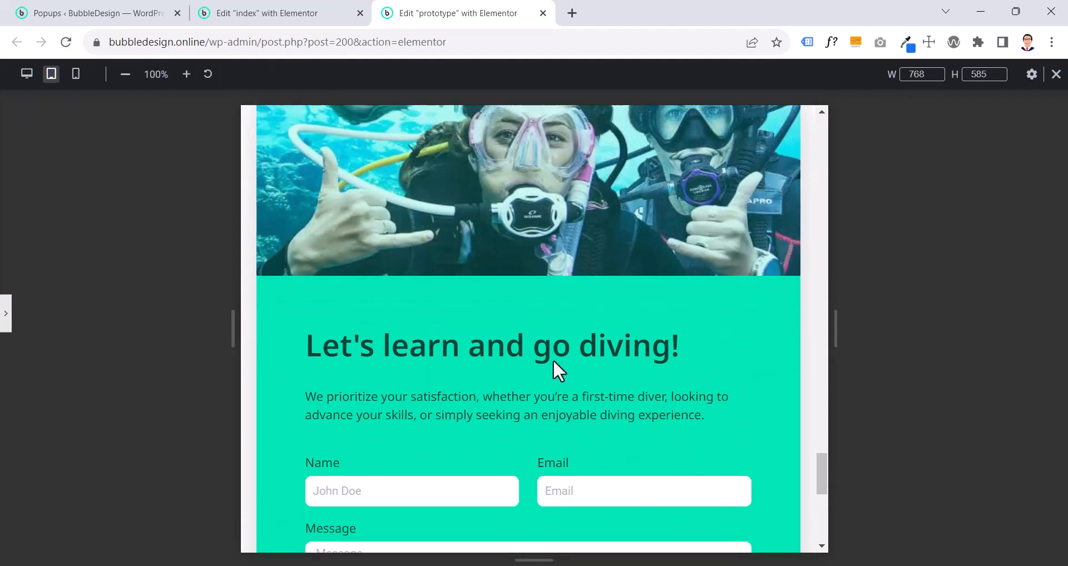
scroll(553, 361, "up", 2)
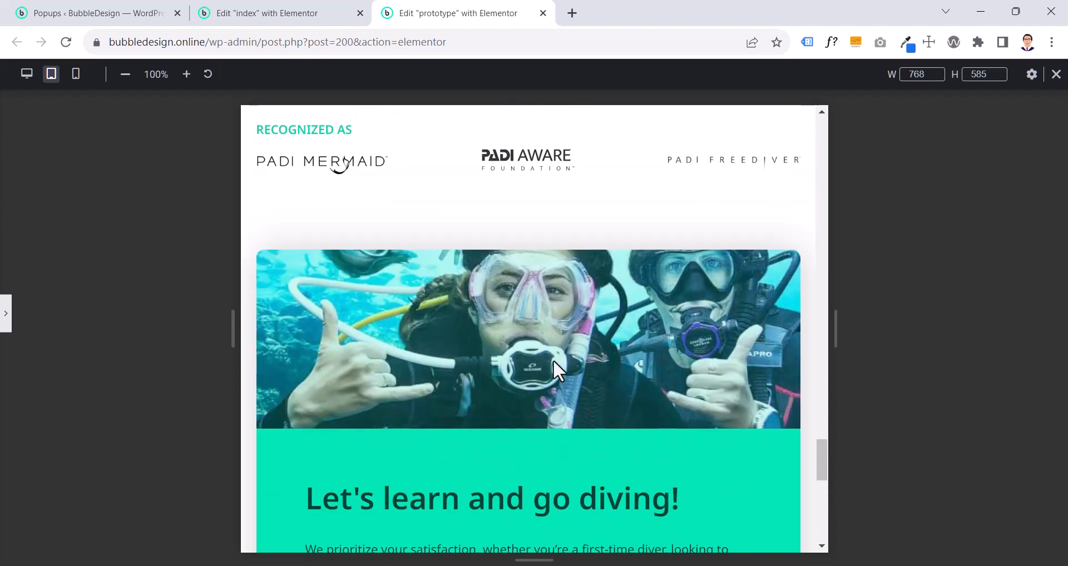
left_click(6, 322)
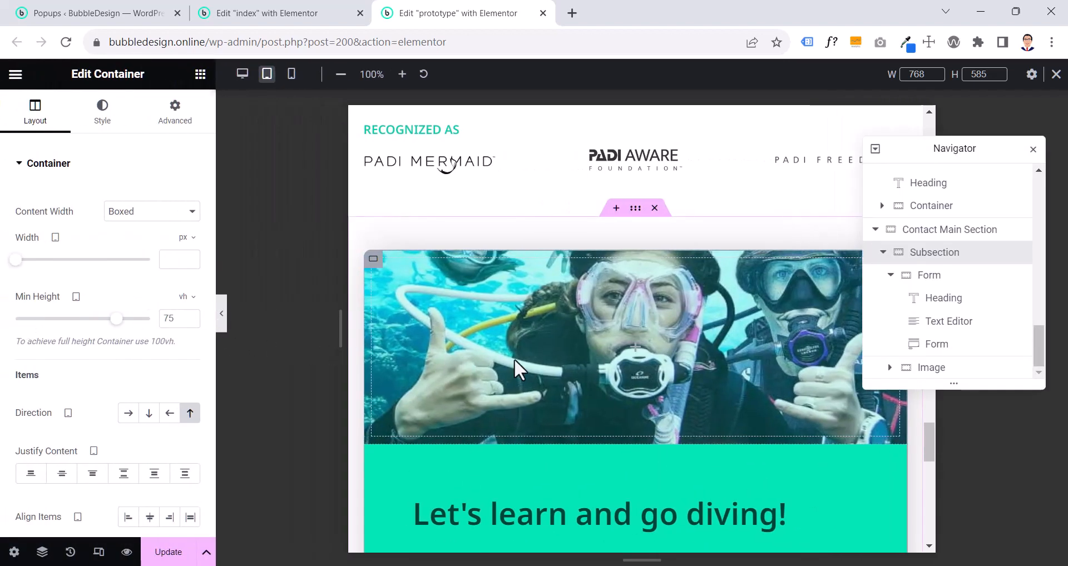
- Close the Navigator and review the contact section from image to submit button, along with the Recognized As section above it
scroll(514, 359, "down", 3)
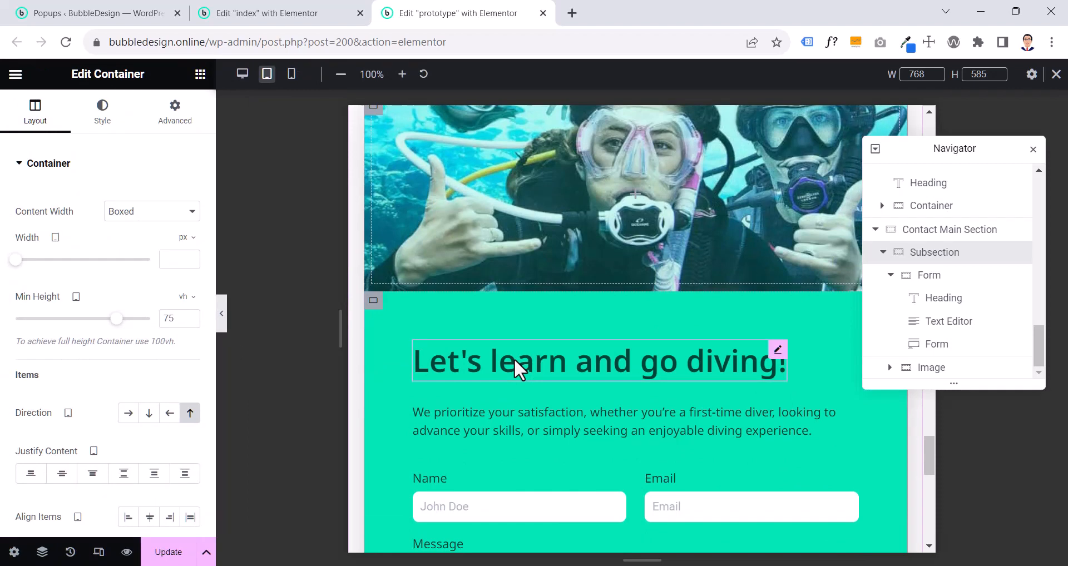
scroll(513, 367, "down", 7)
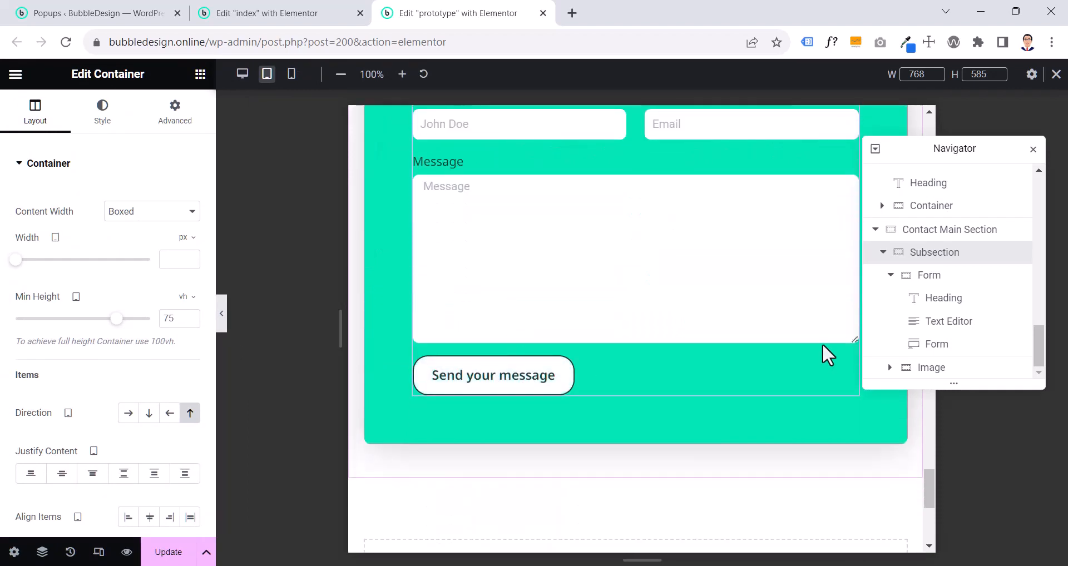
left_click(1032, 149)
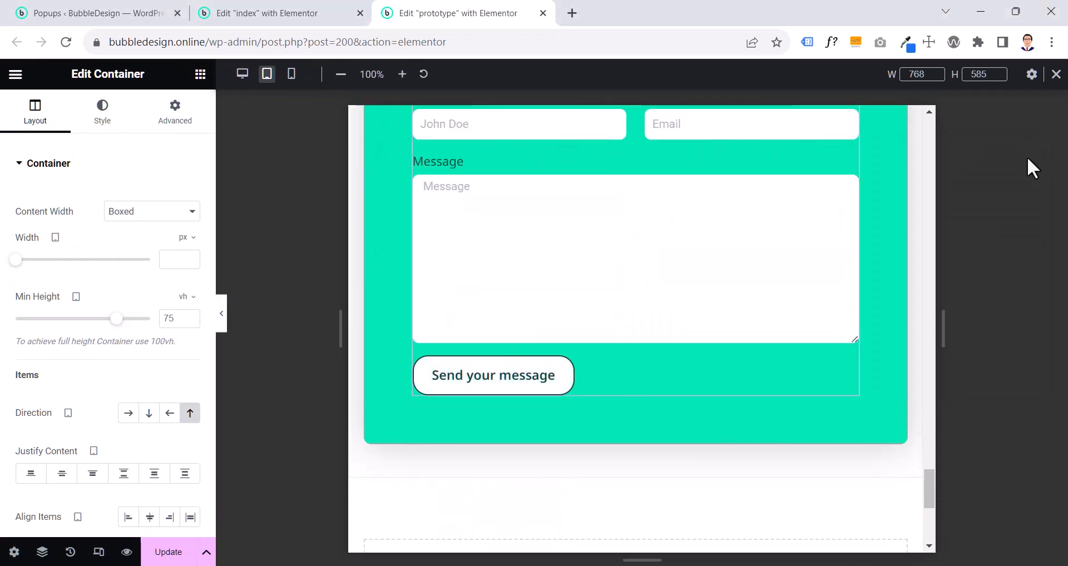
scroll(799, 300, "up", 6)
scroll(705, 356, "up", 6)
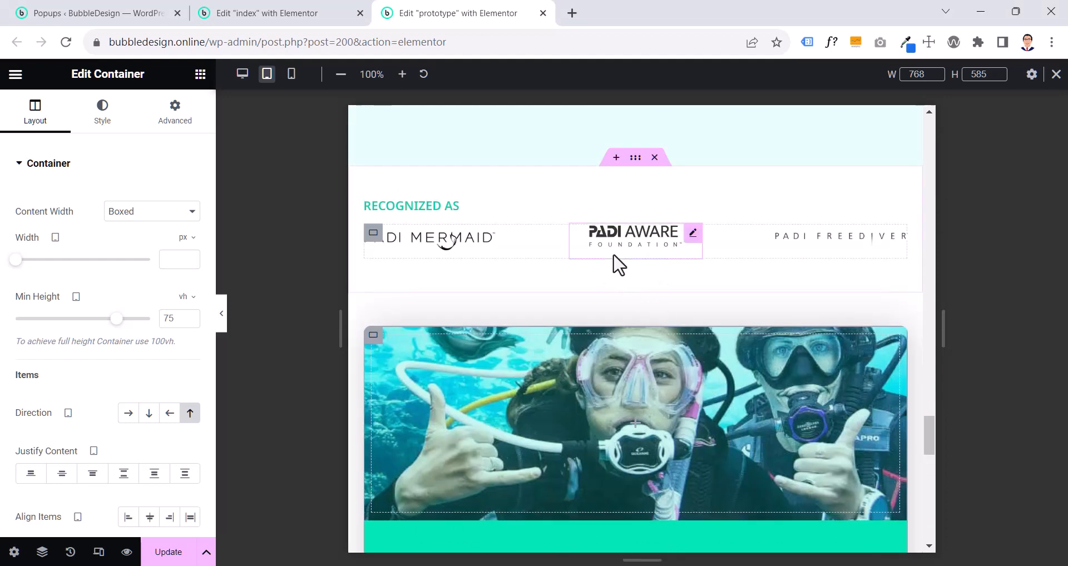
scroll(613, 255, "down", 1)
scroll(613, 255, "down", 2)
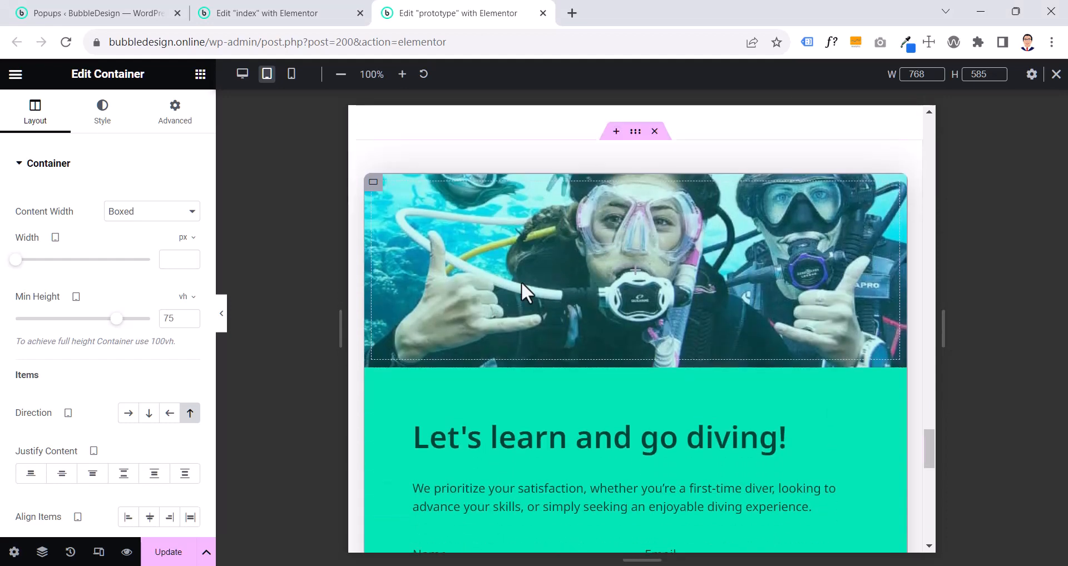
scroll(483, 298, "down", 3)
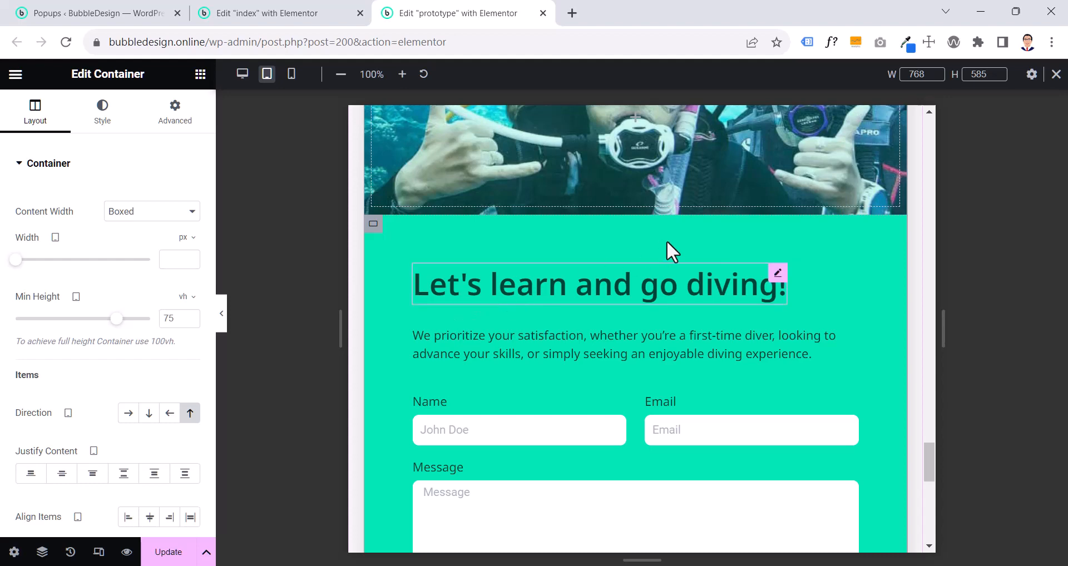
scroll(670, 244, "up", 10)
scroll(667, 261, "down", 3)
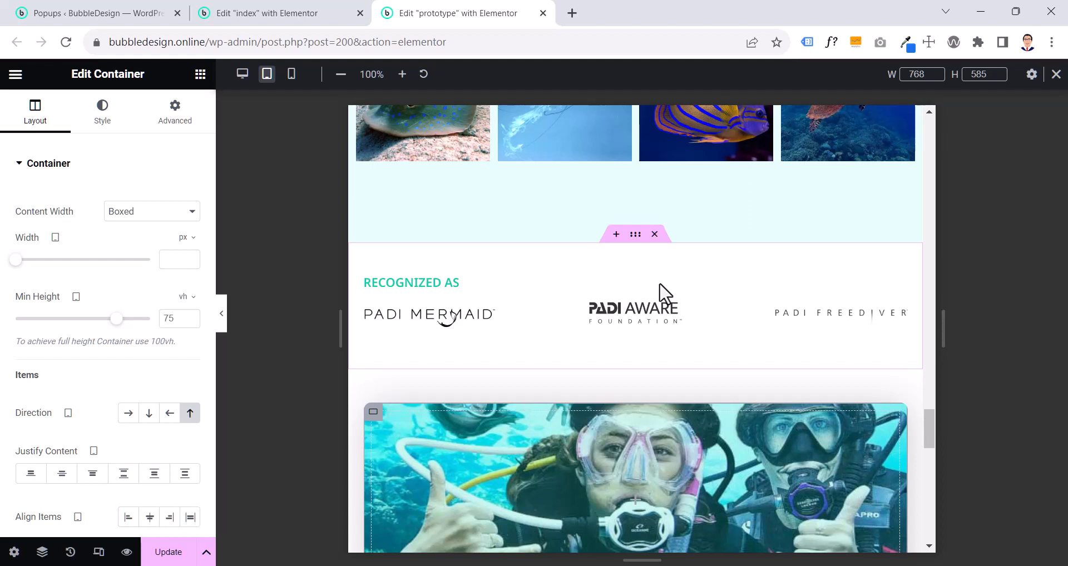
scroll(662, 295, "down", 5)
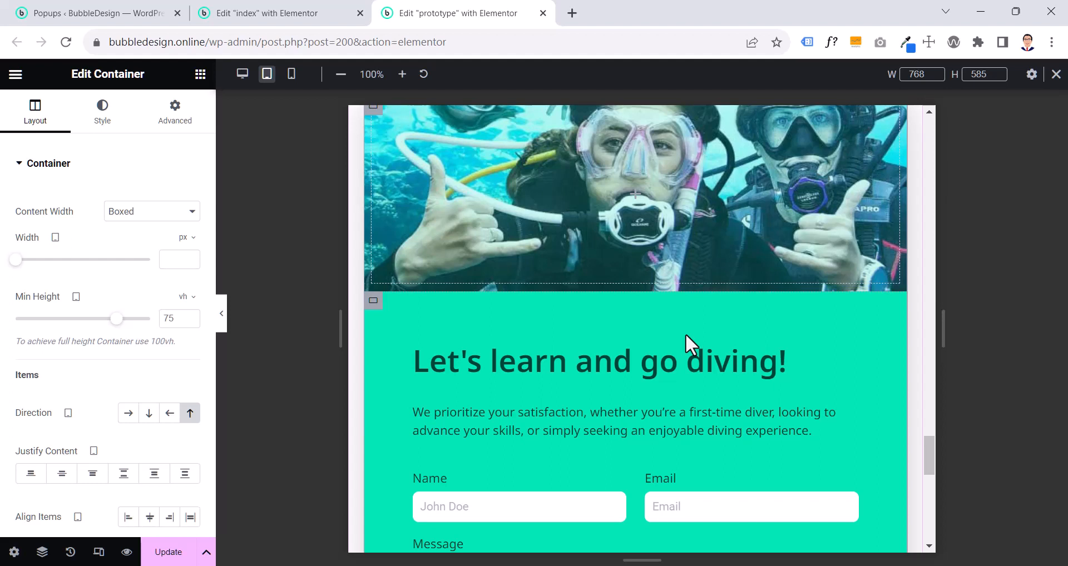
scroll(686, 333, "down", 6)
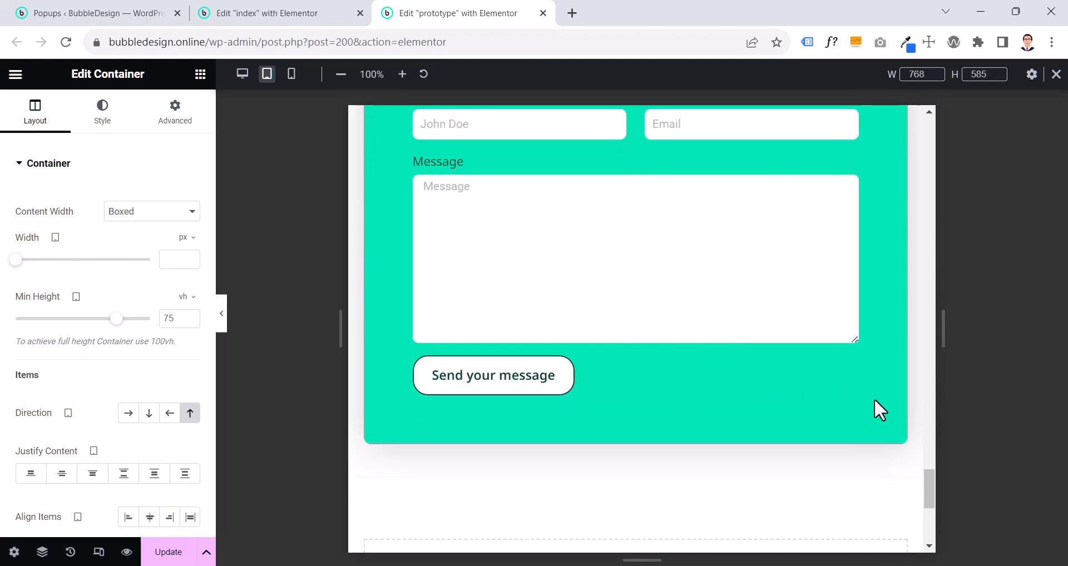
scroll(770, 419, "up", 5)
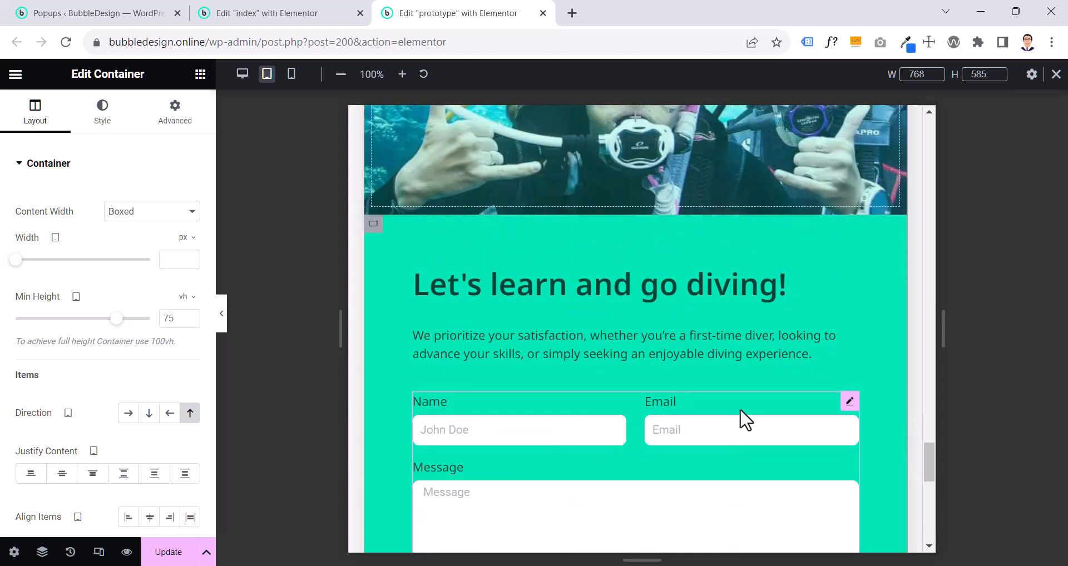